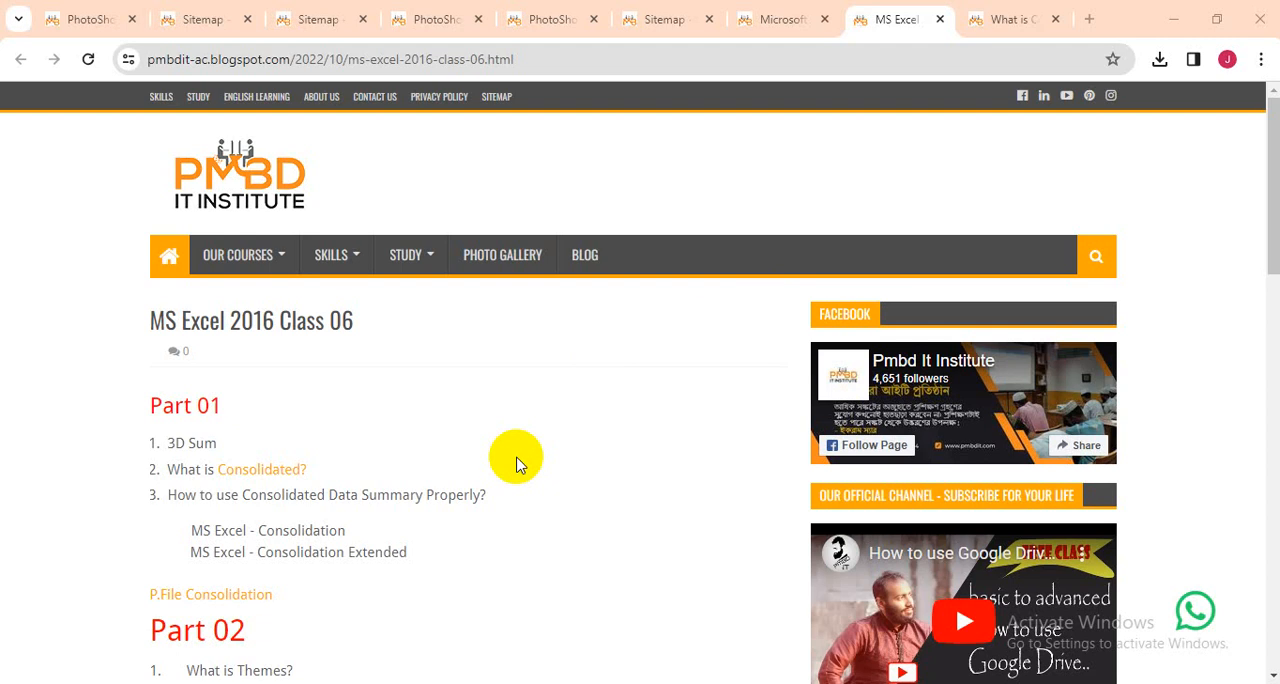
Read the article "What is Consolidated?" down through the sections on consolidation by position and by category.
click(1005, 21)
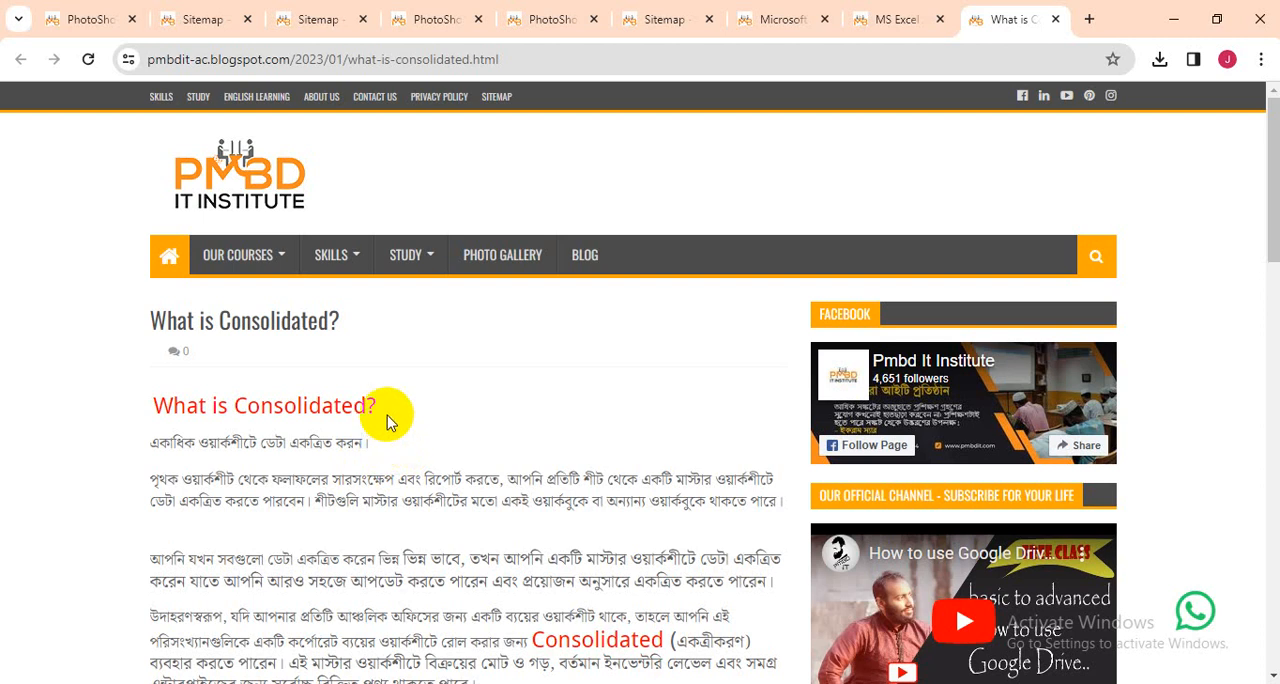
scroll(396, 460, down, 3)
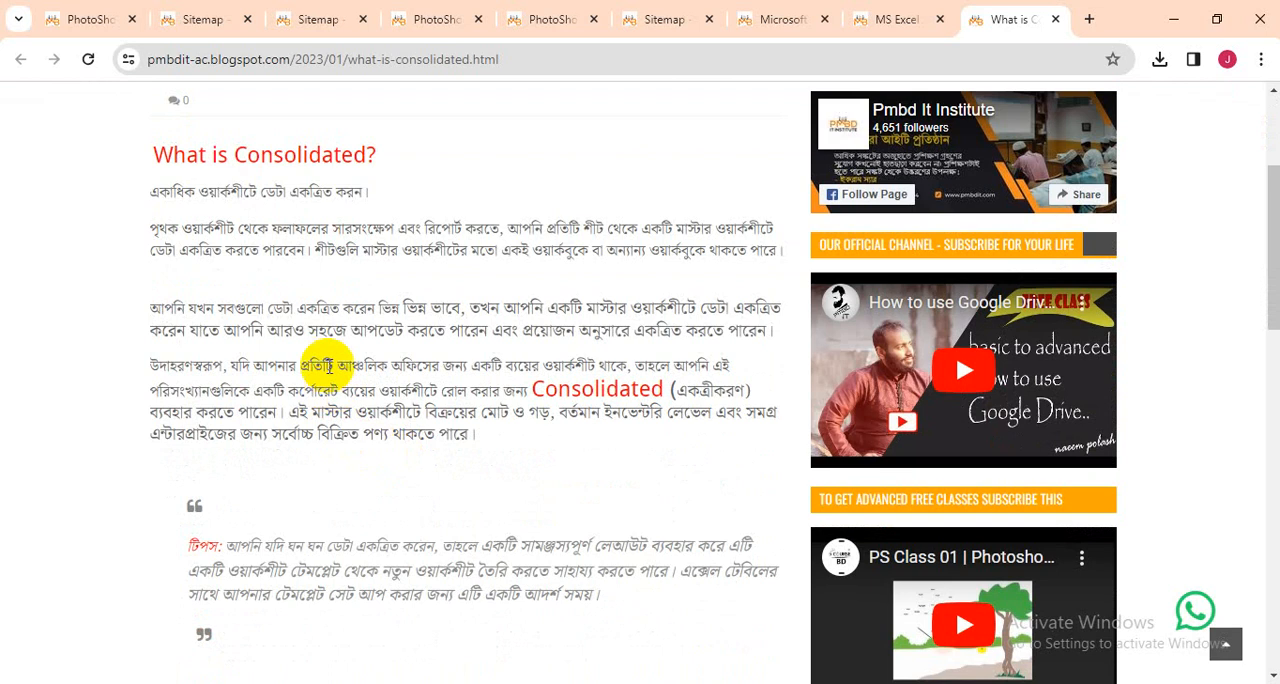
scroll(345, 335, down, 1)
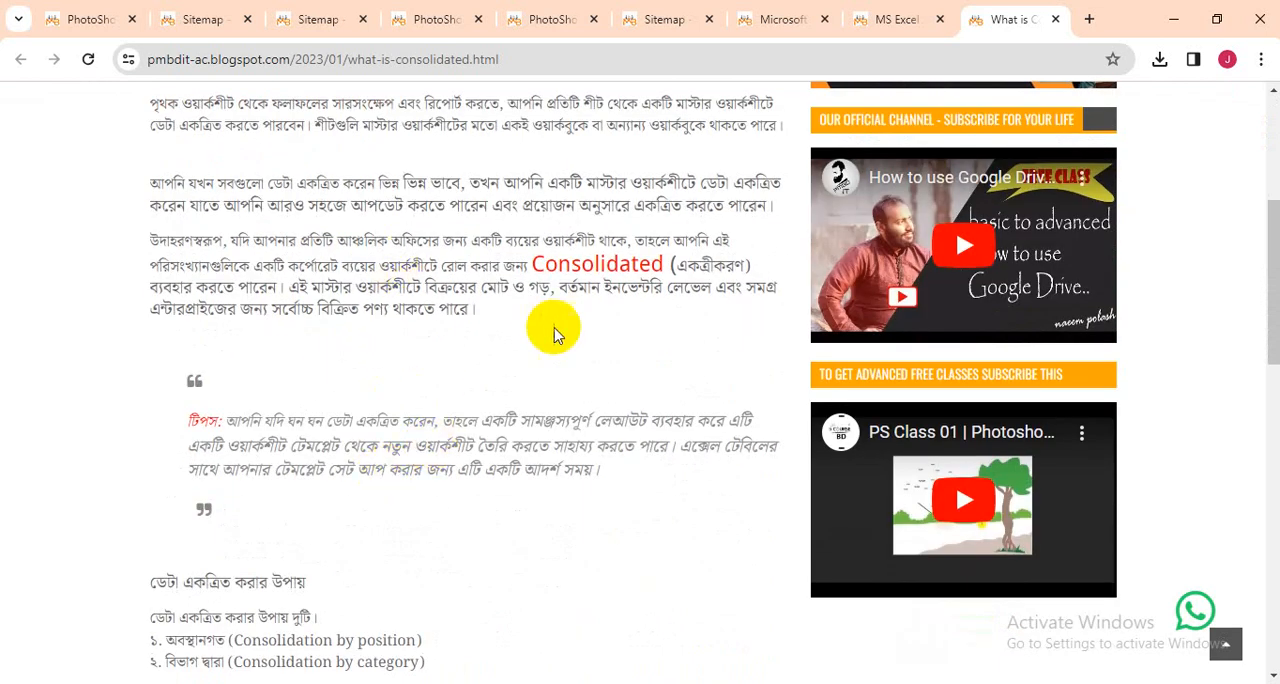
scroll(587, 474, down, 4)
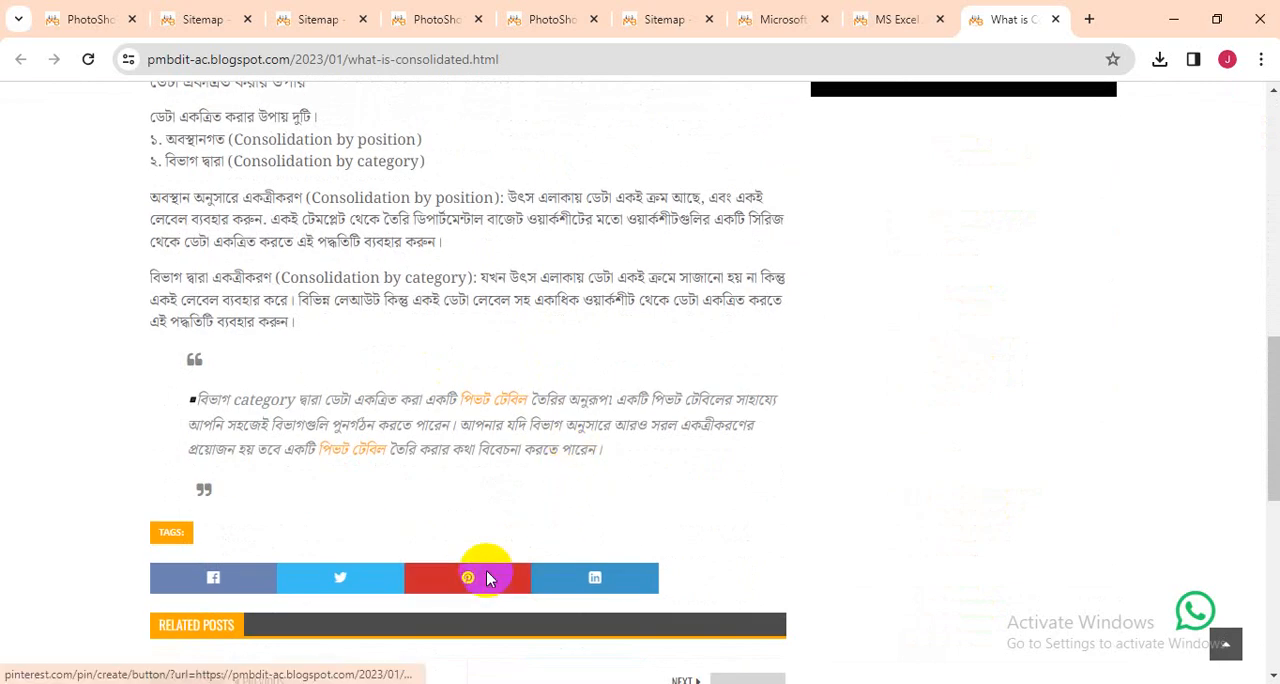
Review the MS Excel 2016 Class 06 page's topic outline for Part 01 and Part 02.
click(891, 18)
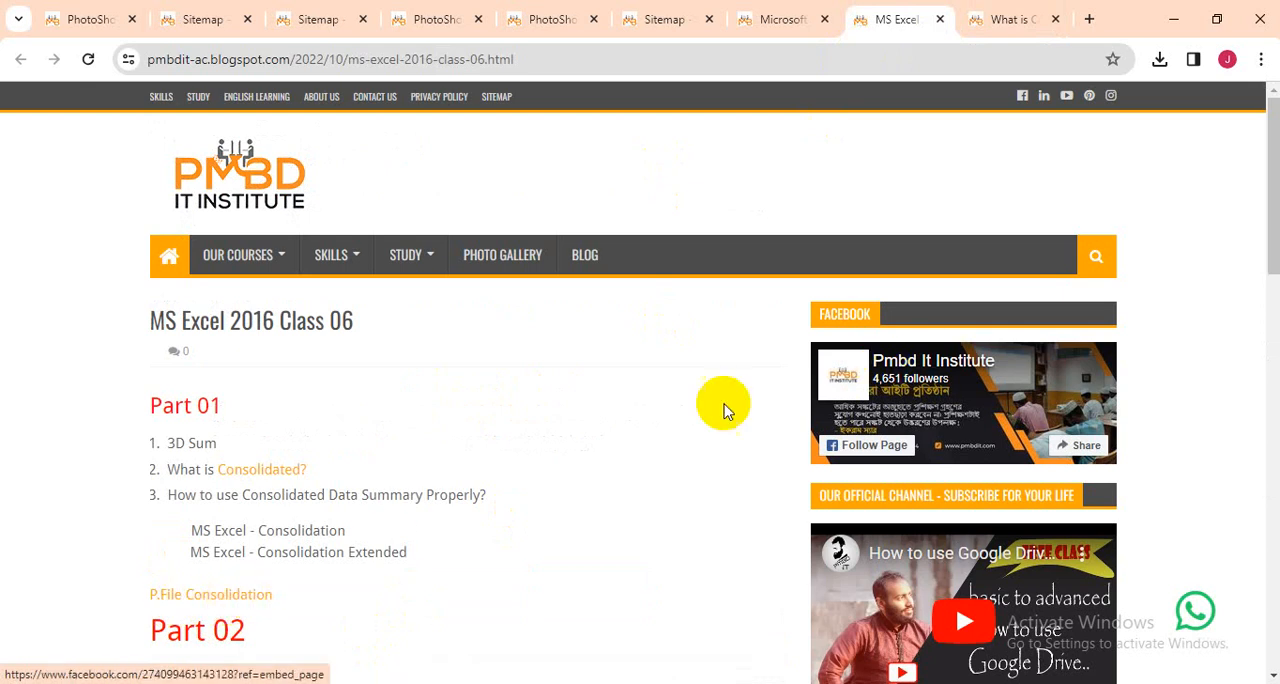
scroll(591, 431, down, 3)
scroll(400, 443, down, 2)
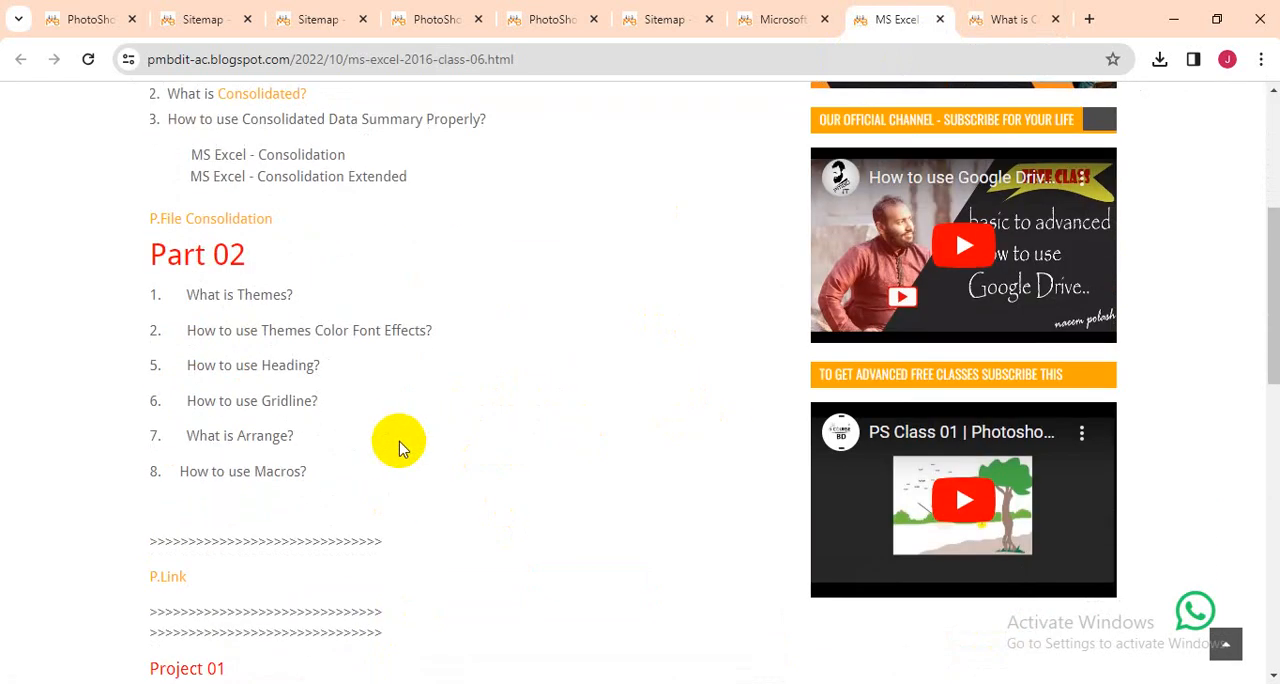
scroll(214, 583, down, 2)
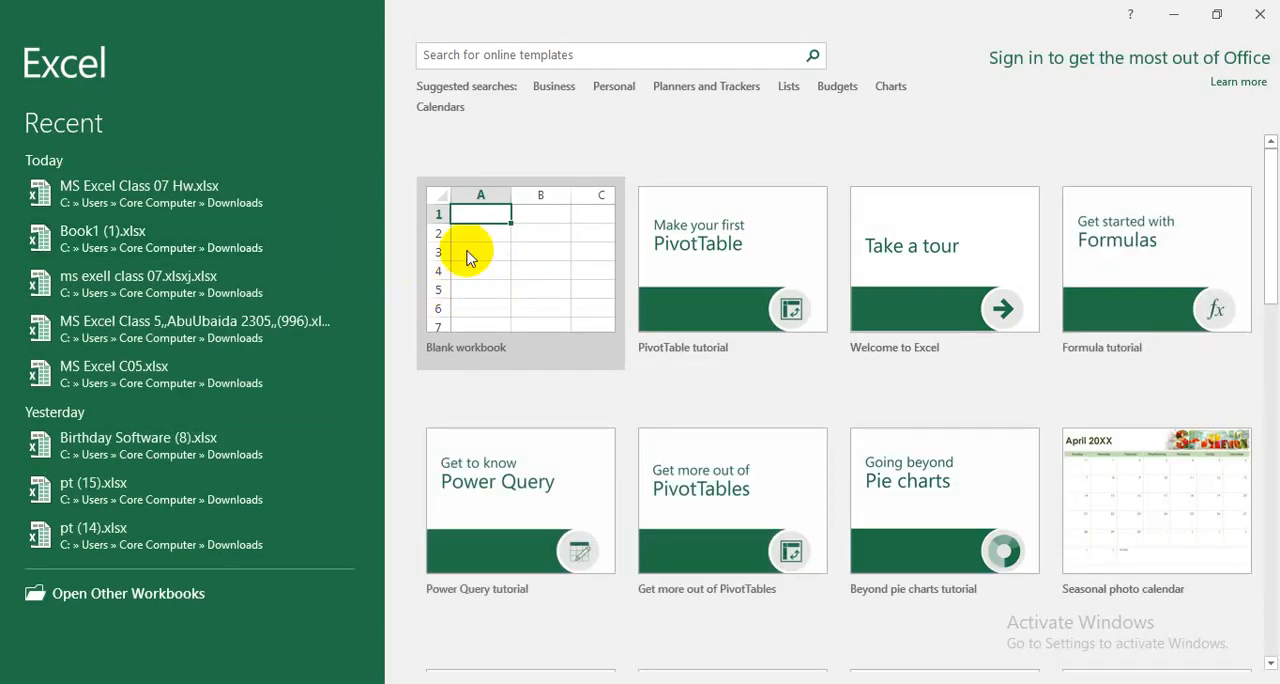
Switch to Excel, open Consolidation File (8).xlsx and display its Topic sheet.
click(534, 264)
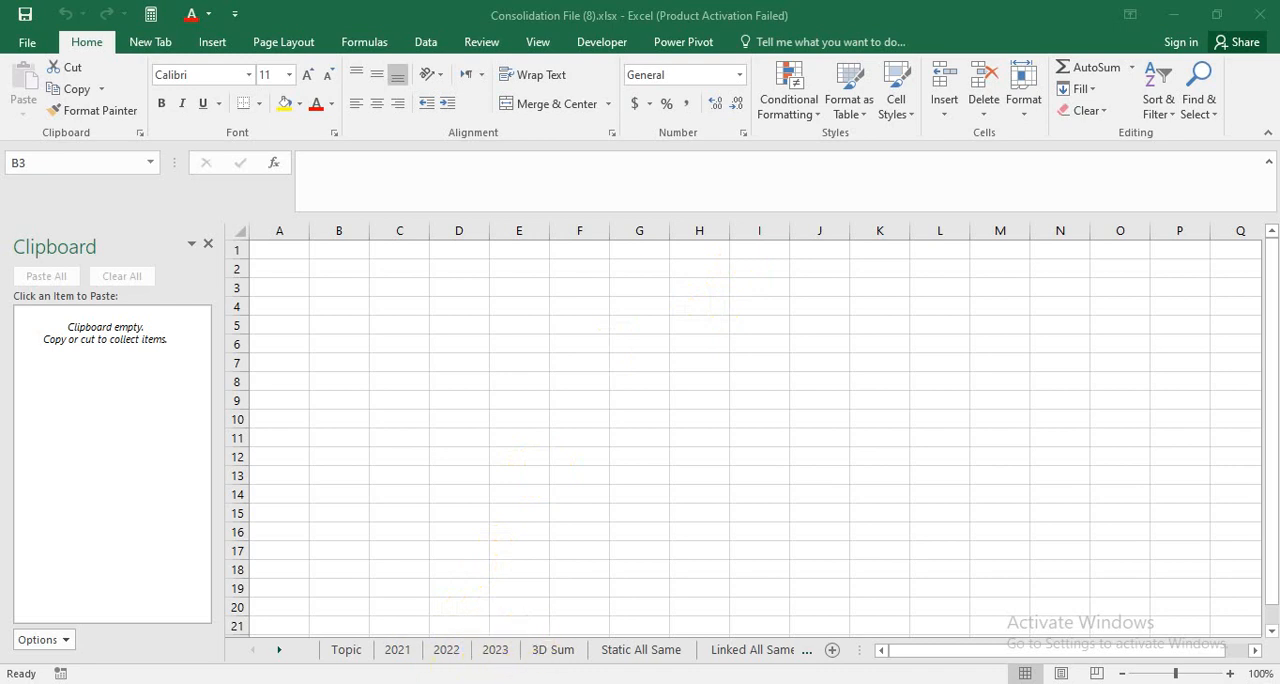
click(342, 652)
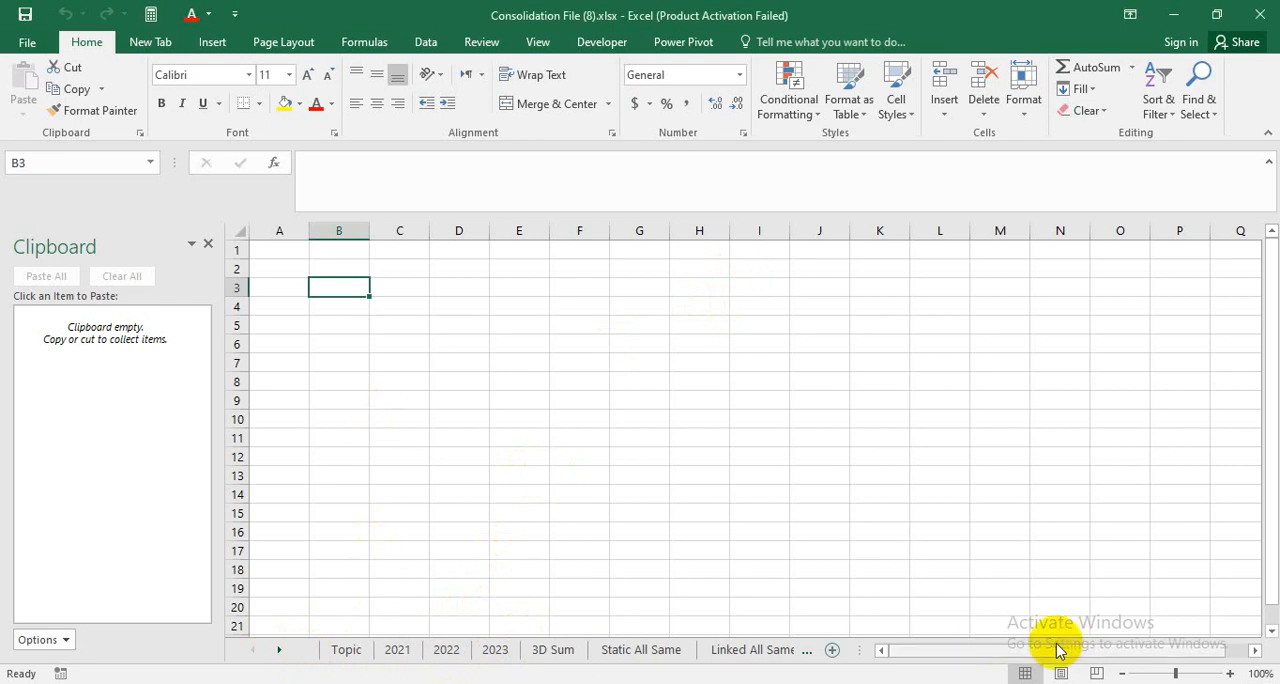
drag(1040, 648, 1037, 649)
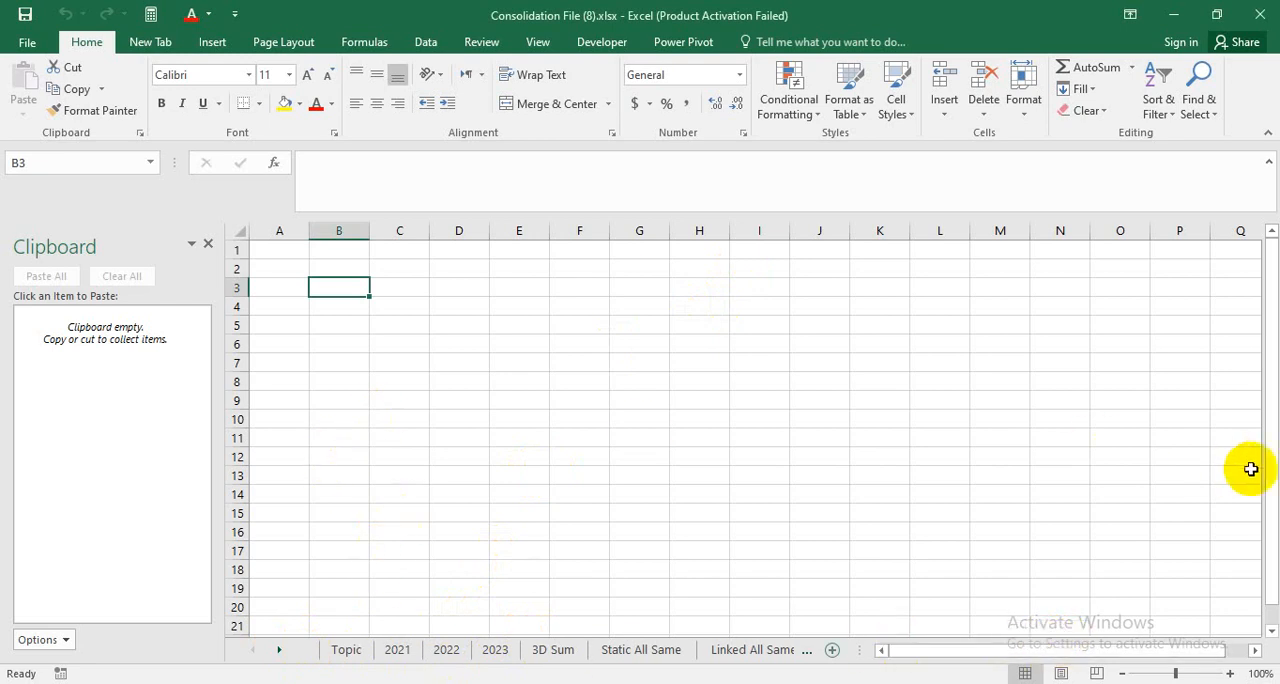
click(346, 651)
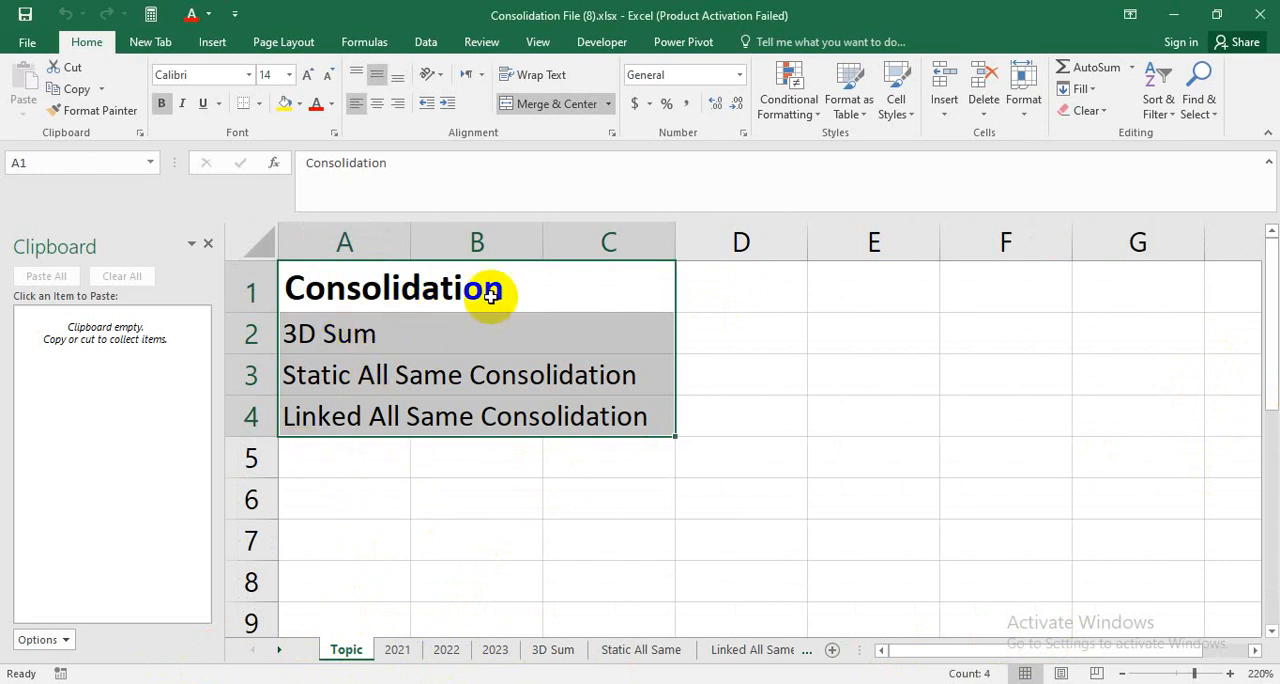
Go over the three consolidation topics listed under the heading on the Topic sheet.
click(466, 345)
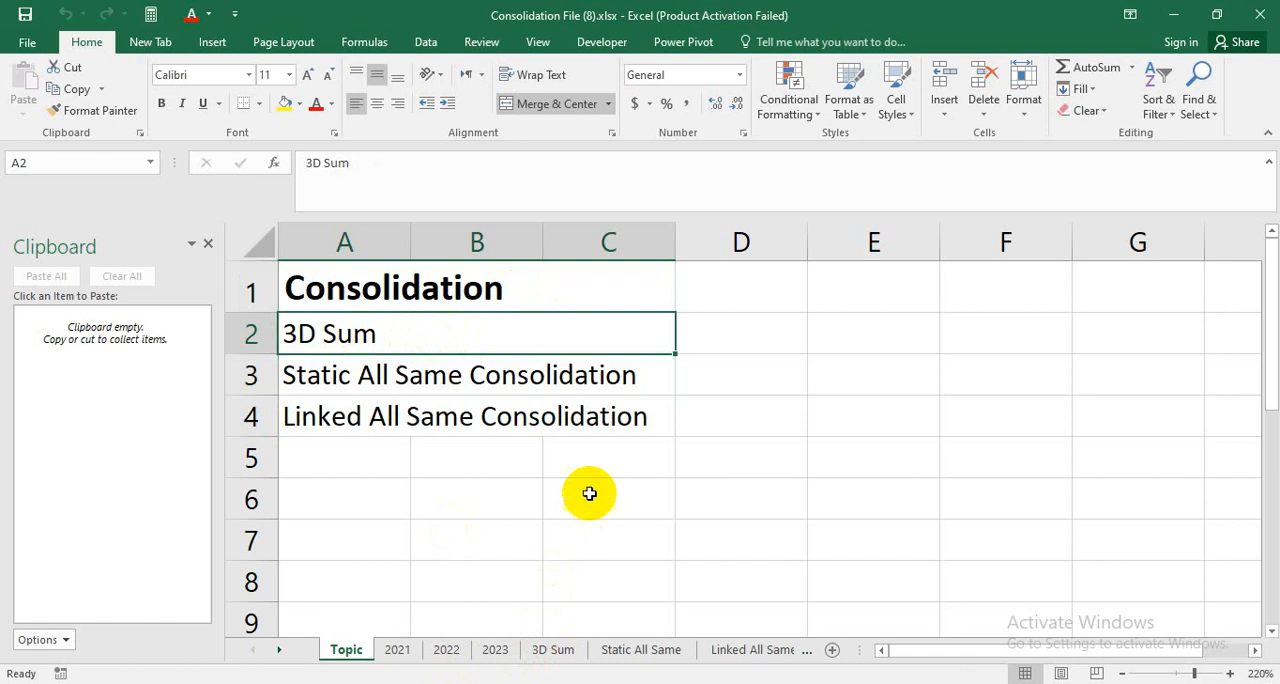
click(298, 375)
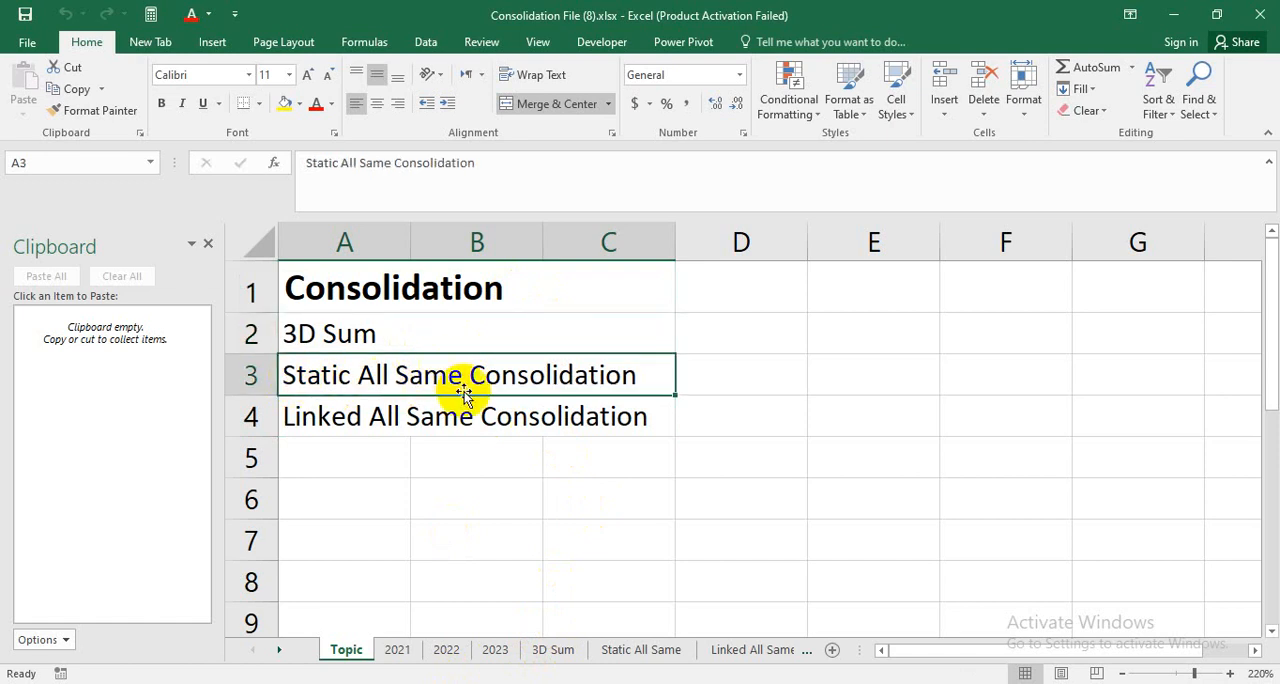
click(402, 338)
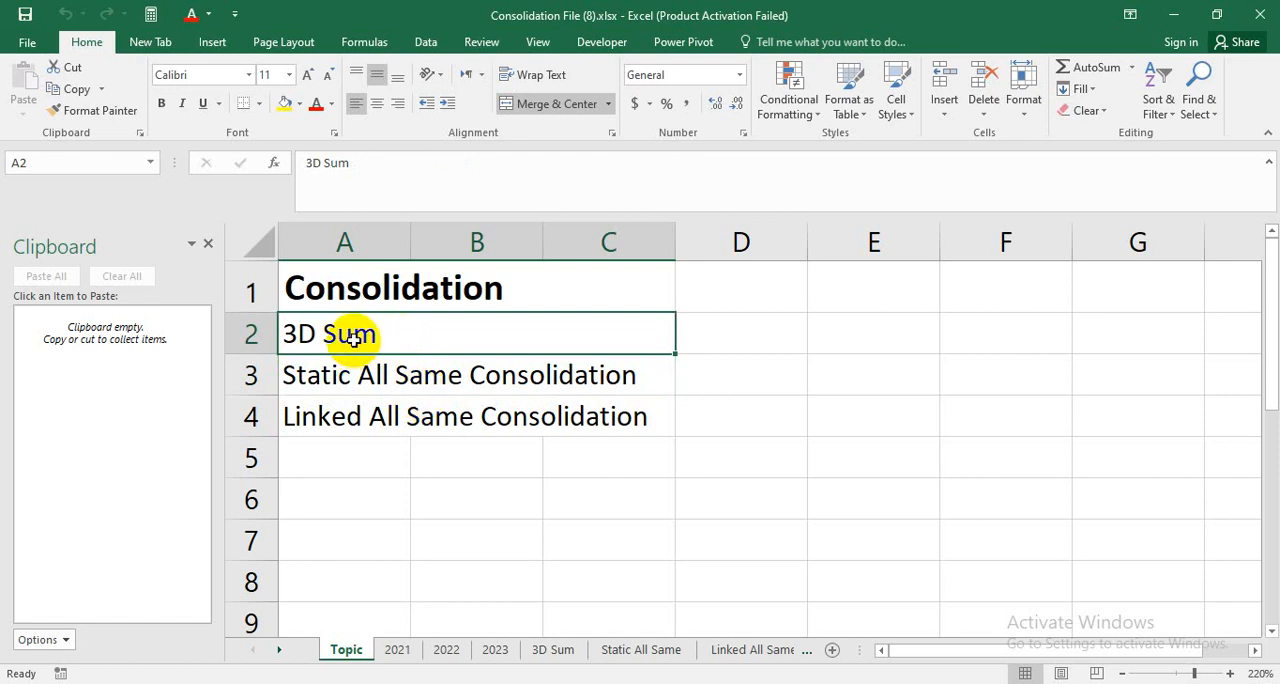
click(372, 379)
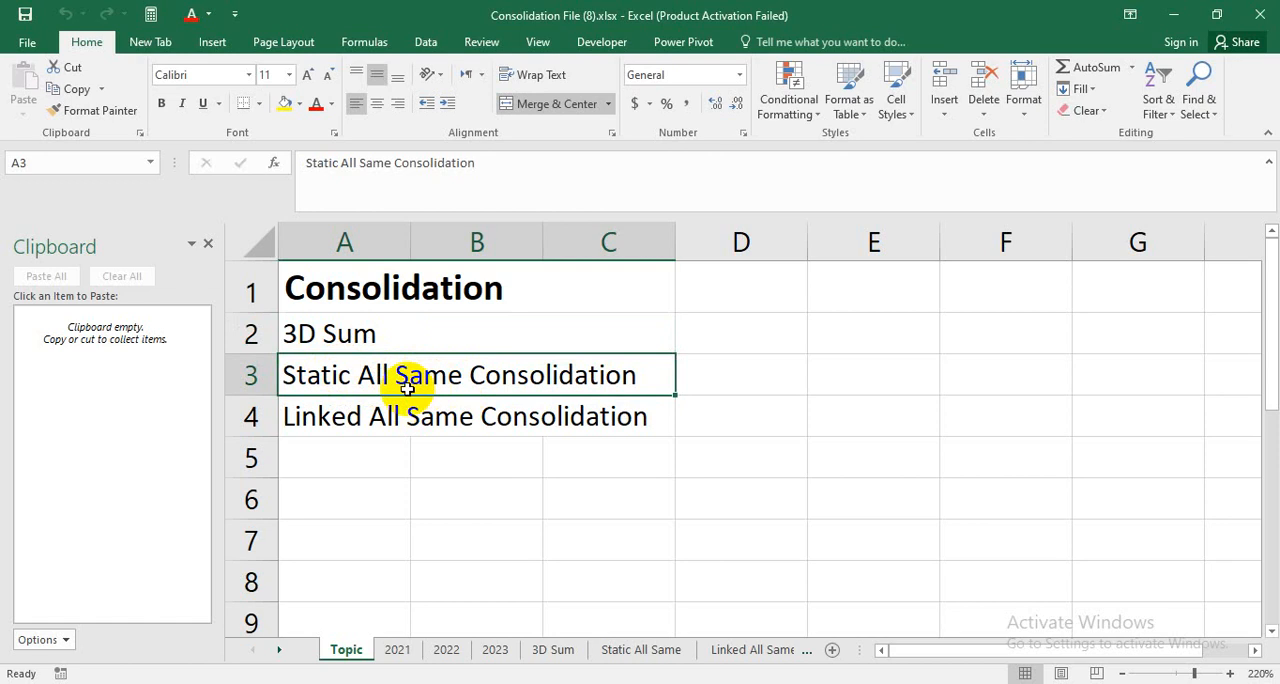
click(371, 424)
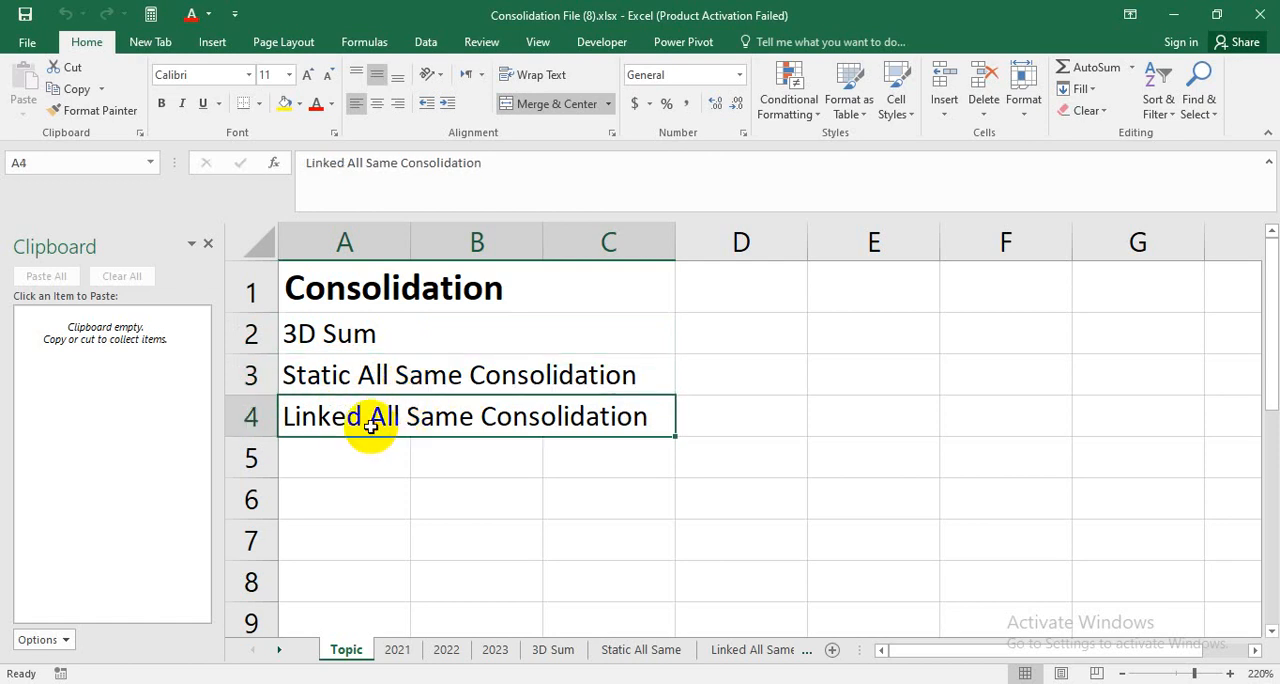
click(343, 374)
click(374, 335)
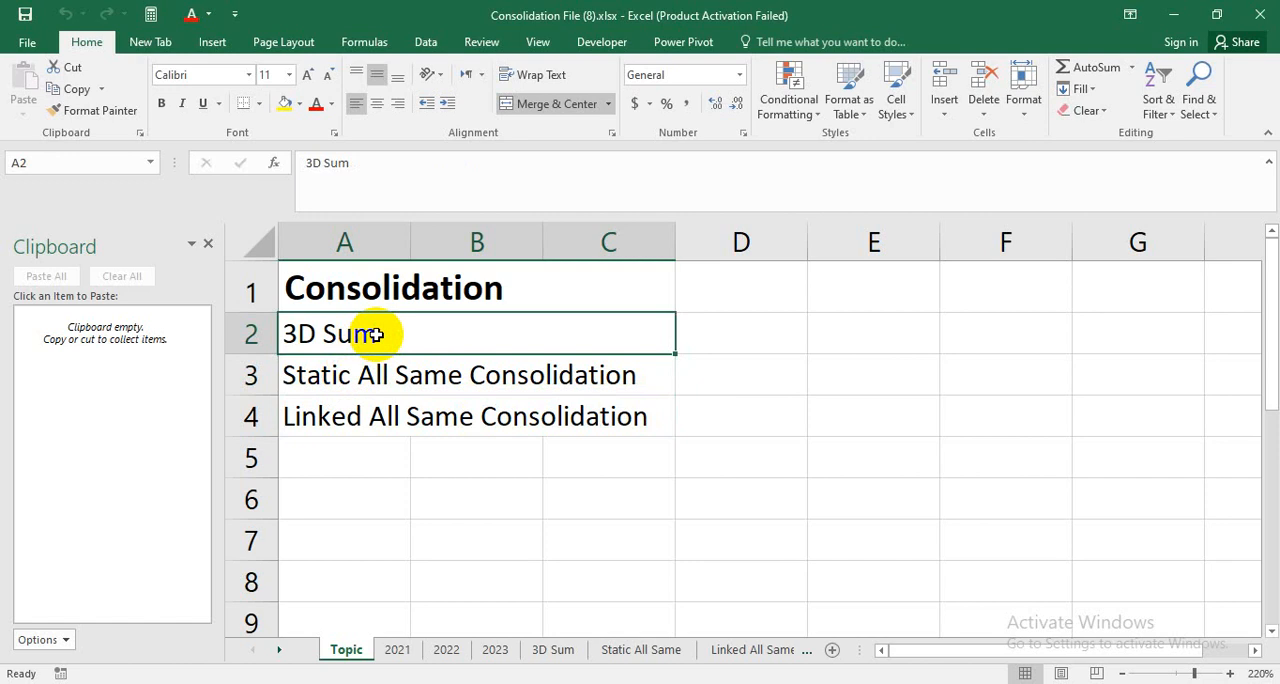
Look at the 3D Sum sheet and examine the full table B2:F9 on the 2021 sheet.
click(553, 660)
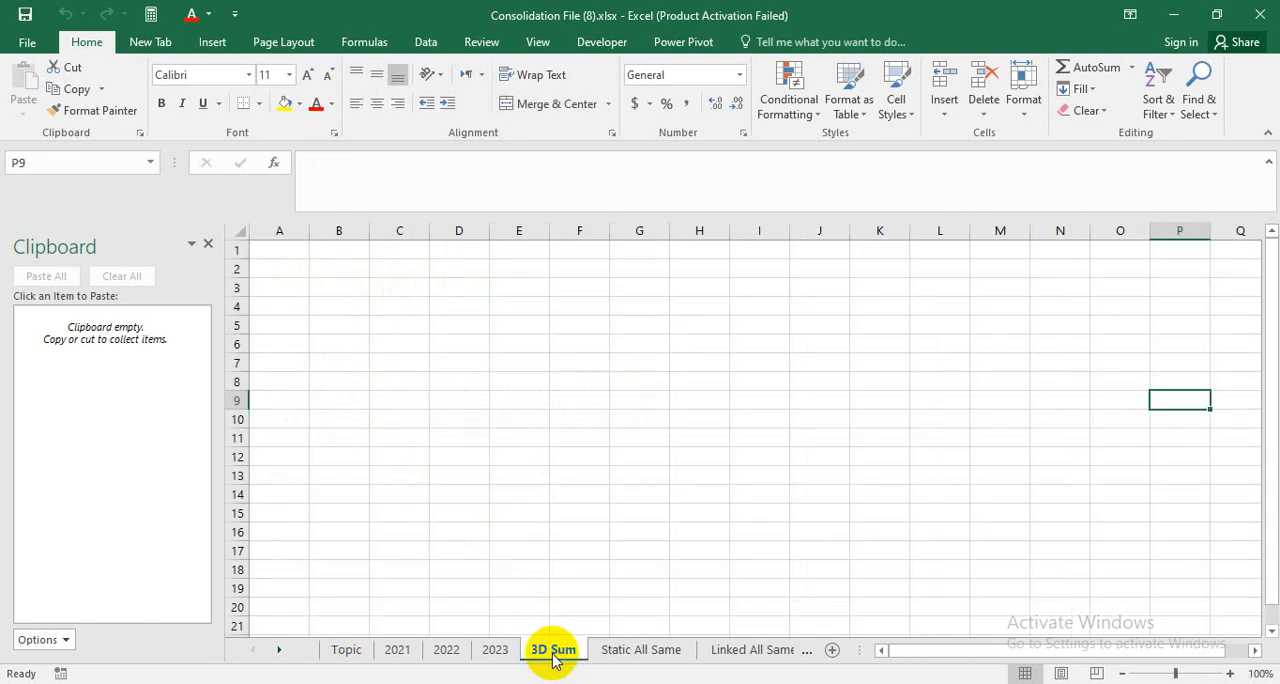
click(397, 650)
click(350, 388)
drag(334, 298, 740, 511)
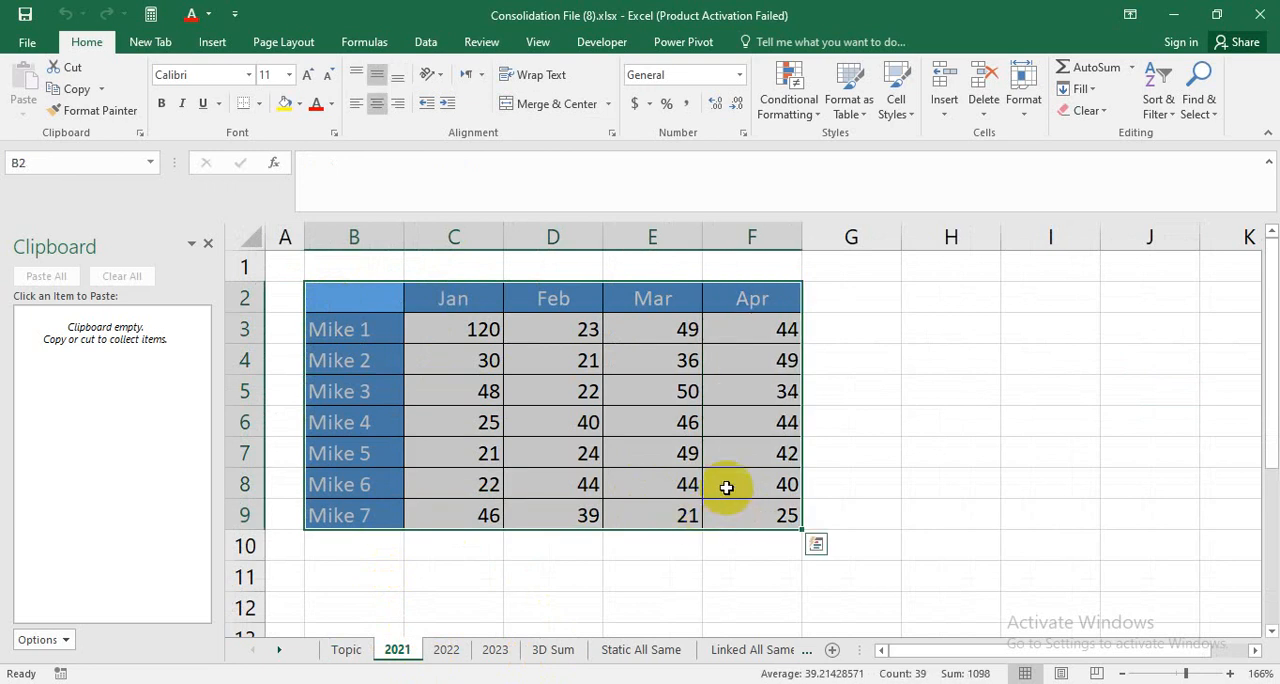
click(594, 421)
Examine the row labels and the first data row's Jan to Apr values in the 2021 table.
click(385, 336)
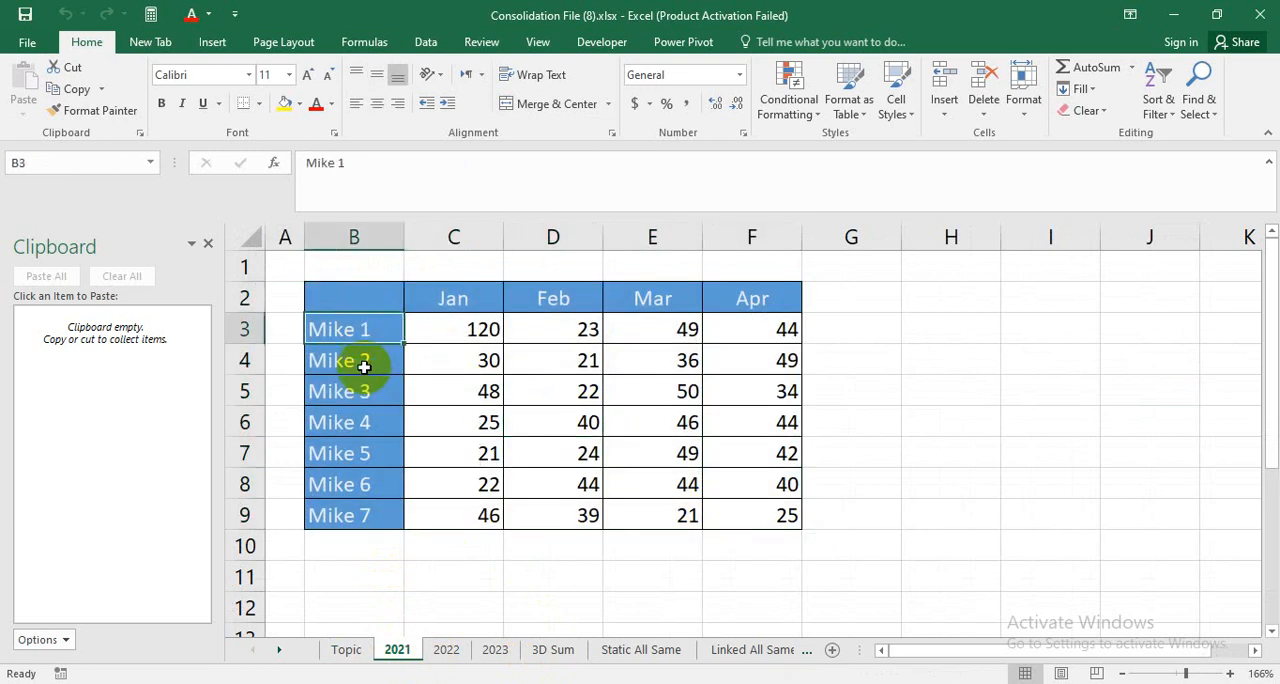
click(364, 362)
click(366, 389)
click(398, 515)
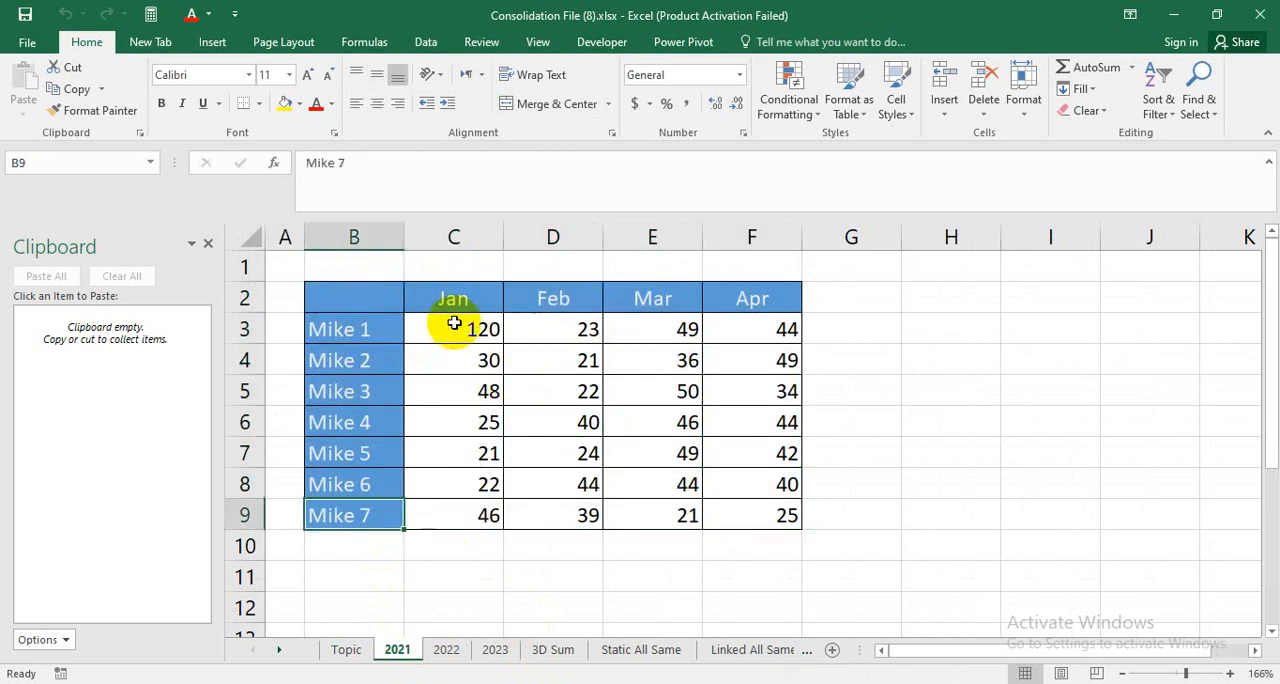
click(500, 336)
click(530, 338)
click(625, 333)
click(745, 330)
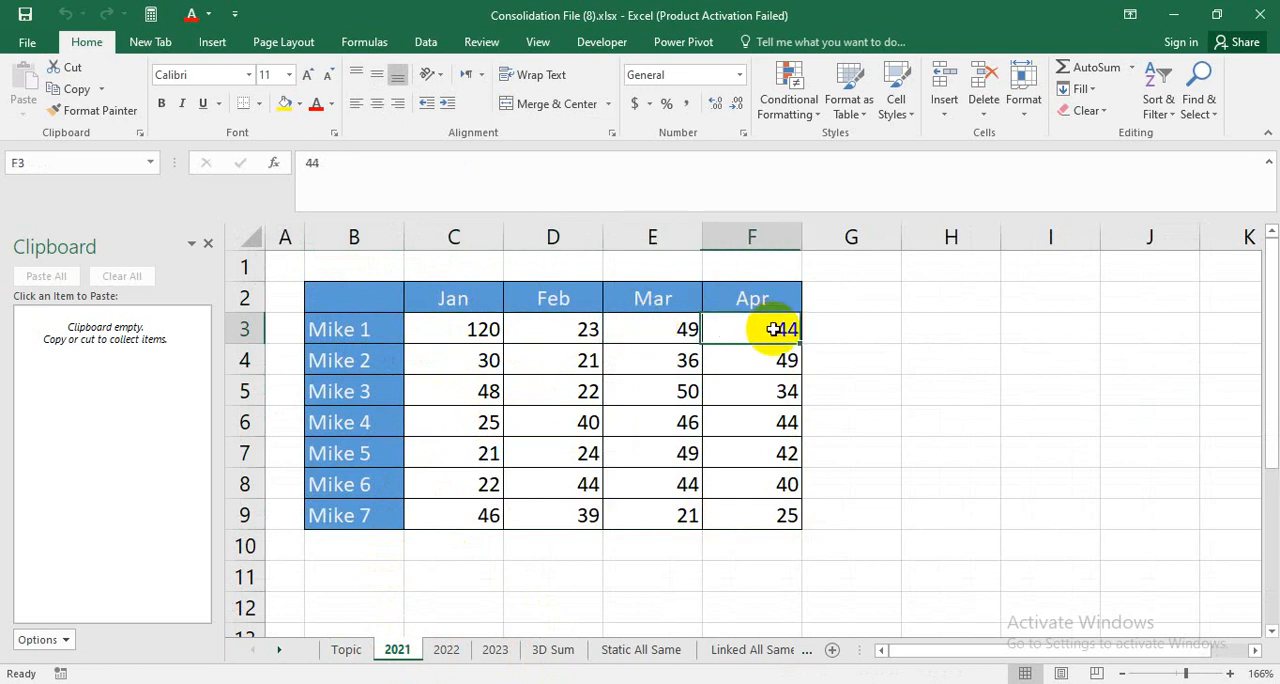
drag(449, 329, 780, 325)
click(827, 321)
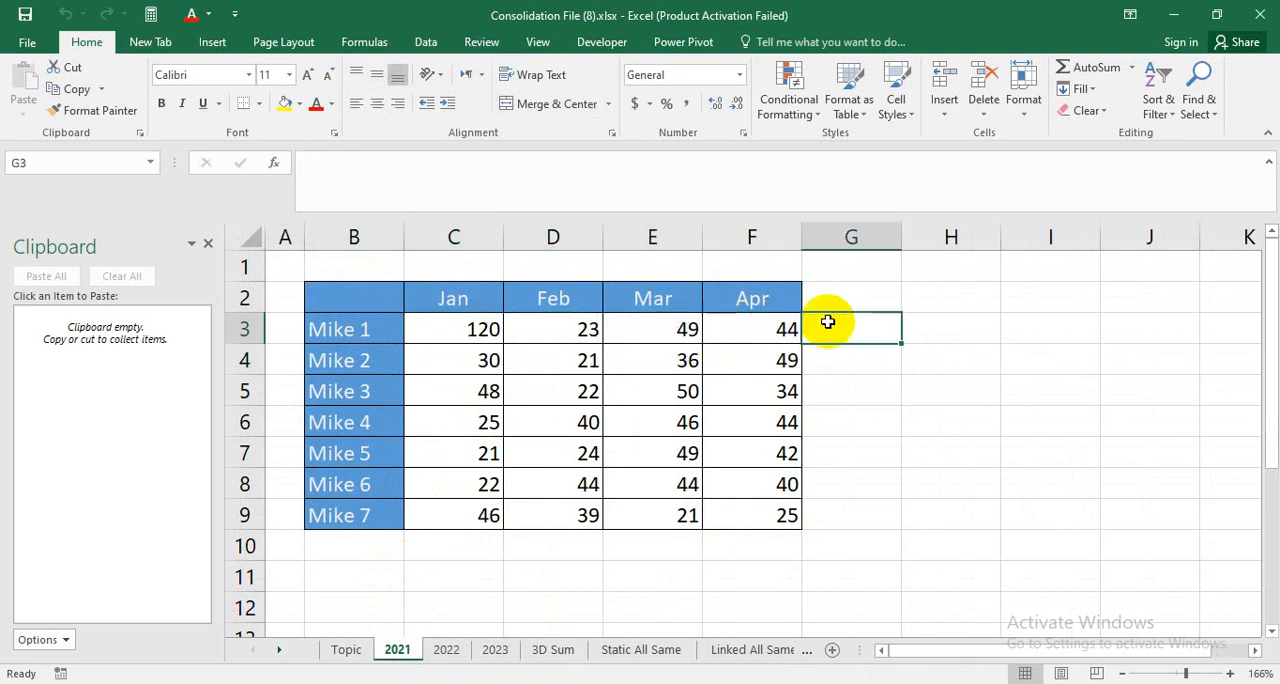
text(=)
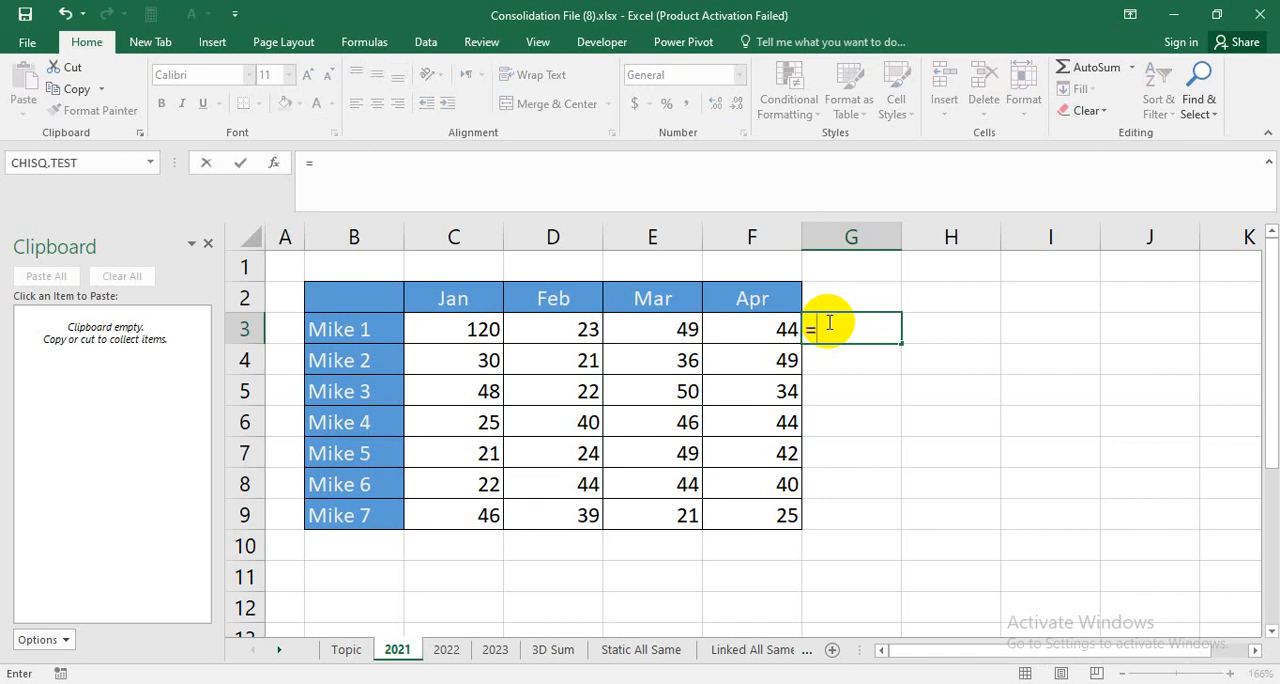
key(BackSpace)
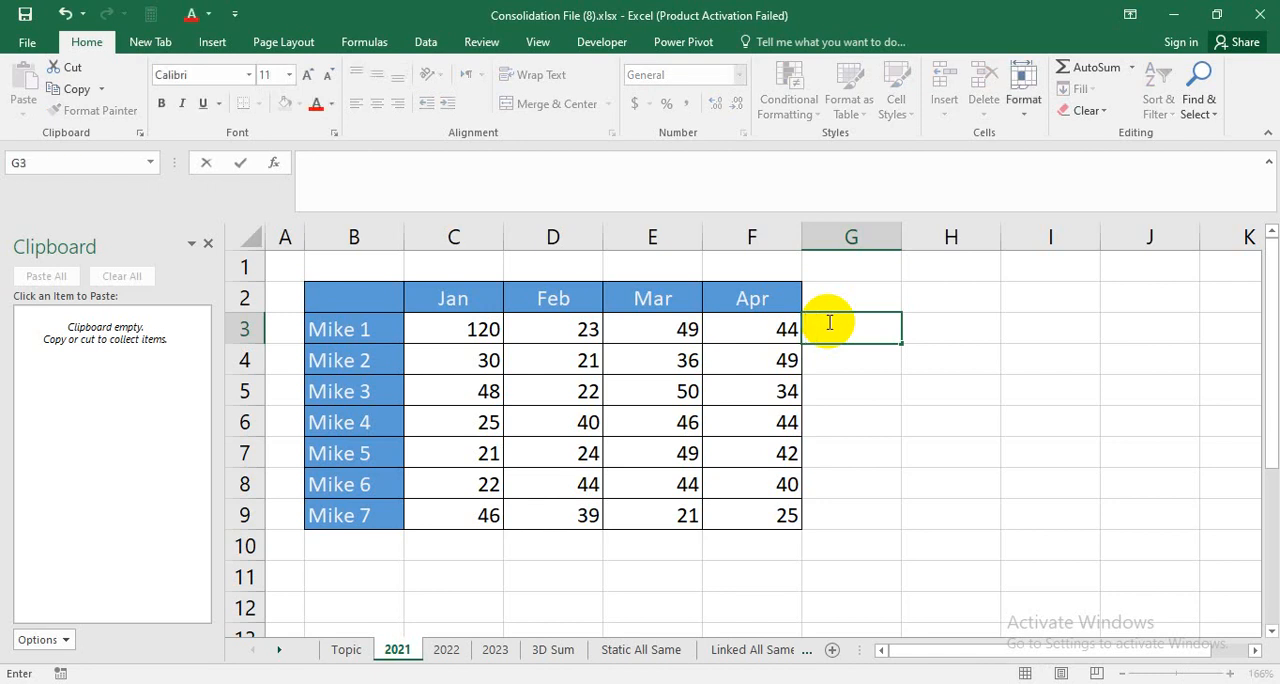
key(Escape)
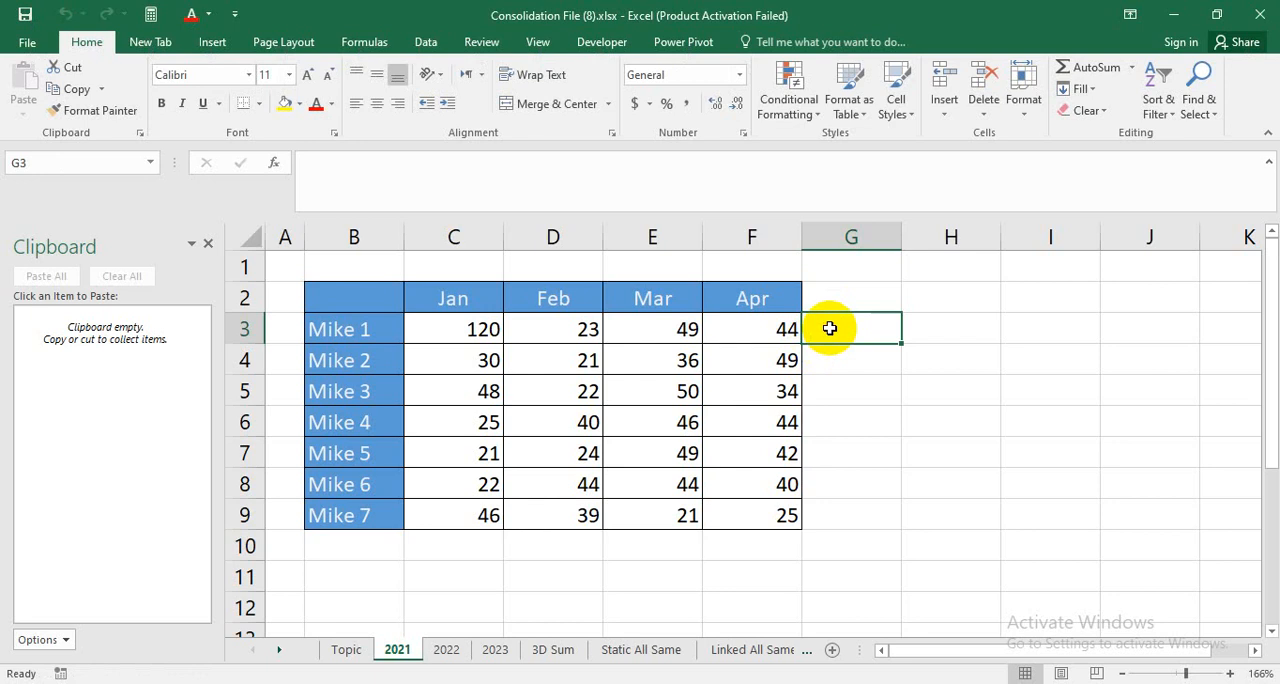
Total C3:F3 in cell G3 of the 2021 sheet with AutoSum and fill the formula down to G9.
key(alt+equal)
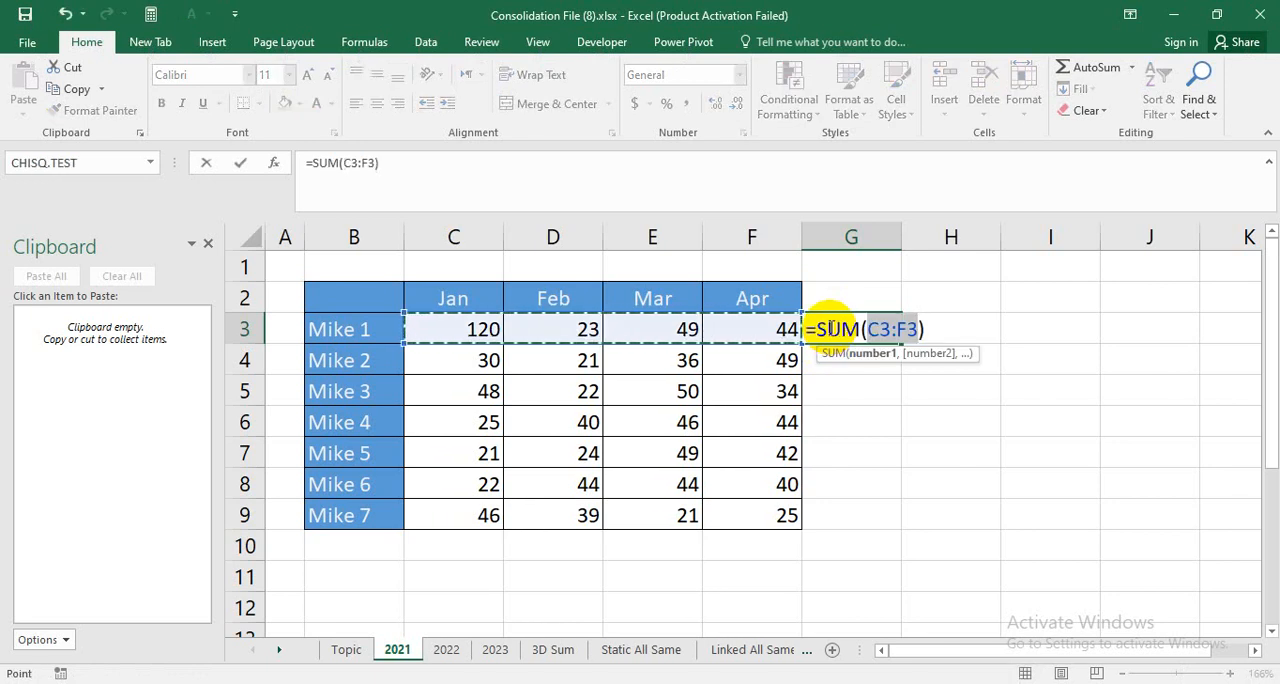
key(ctrl+Return)
key(Return)
click(870, 332)
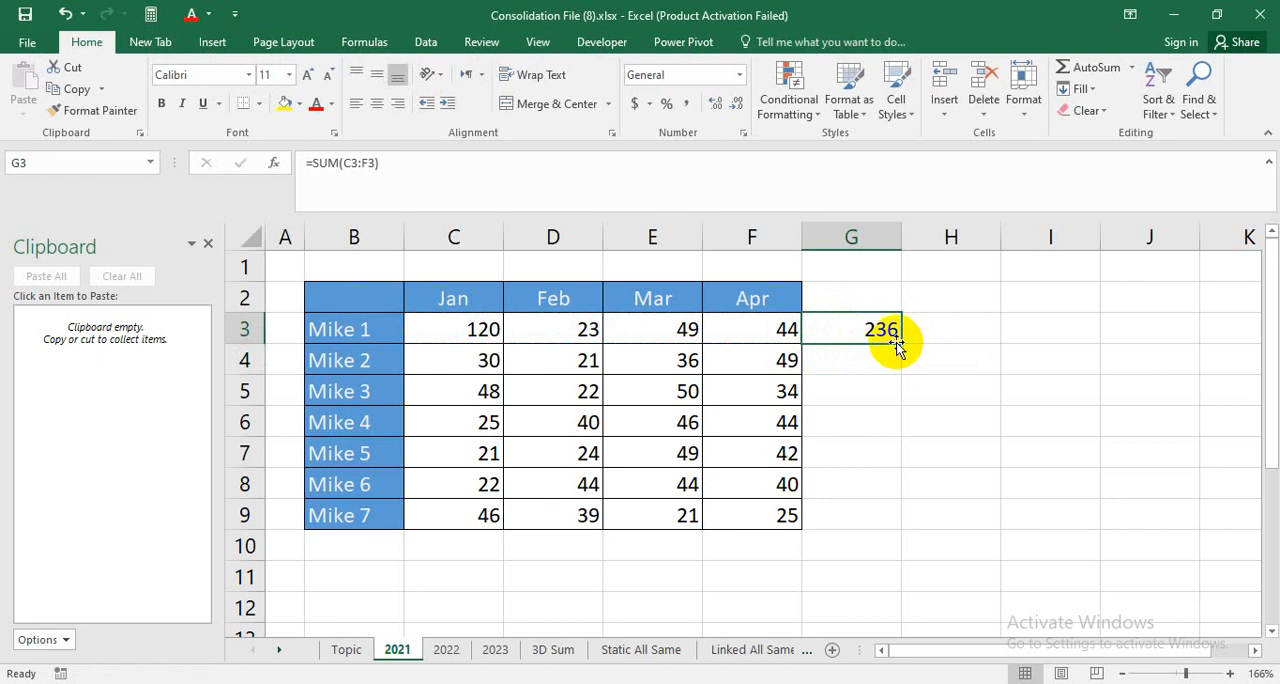
drag(906, 359, 891, 531)
click(874, 325)
click(1017, 450)
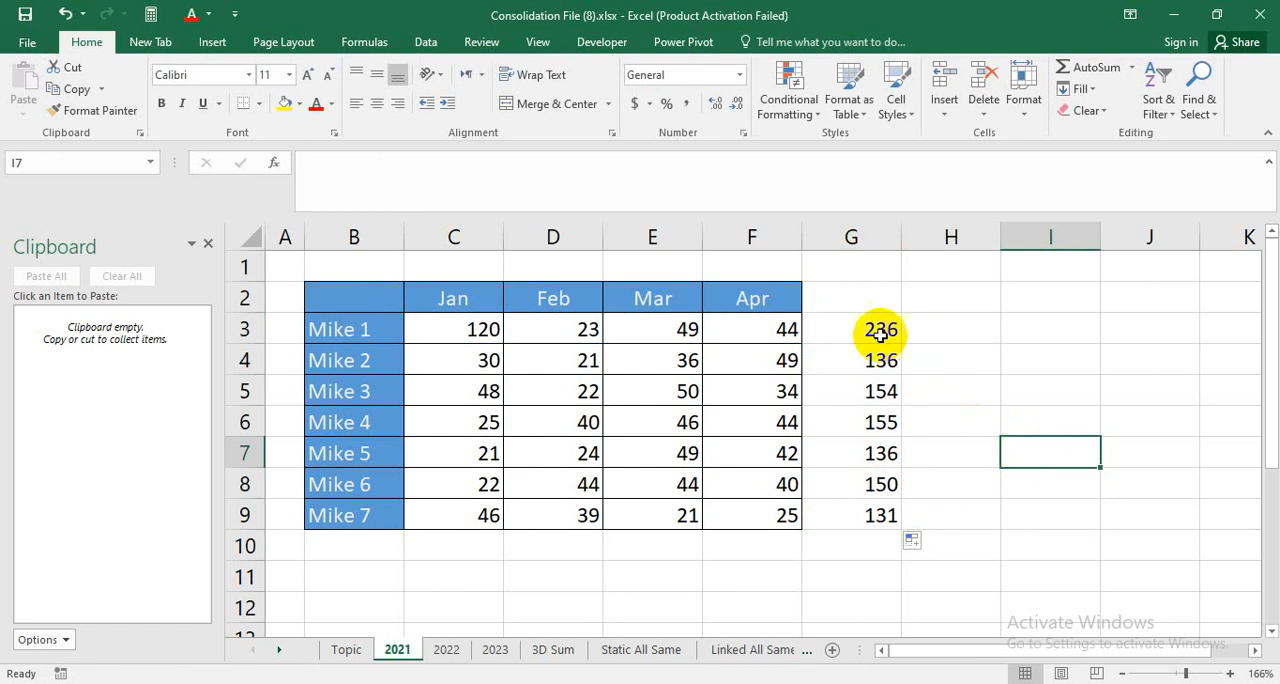
Clear the row totals in G3:G9 on the 2021 sheet.
drag(850, 329, 873, 501)
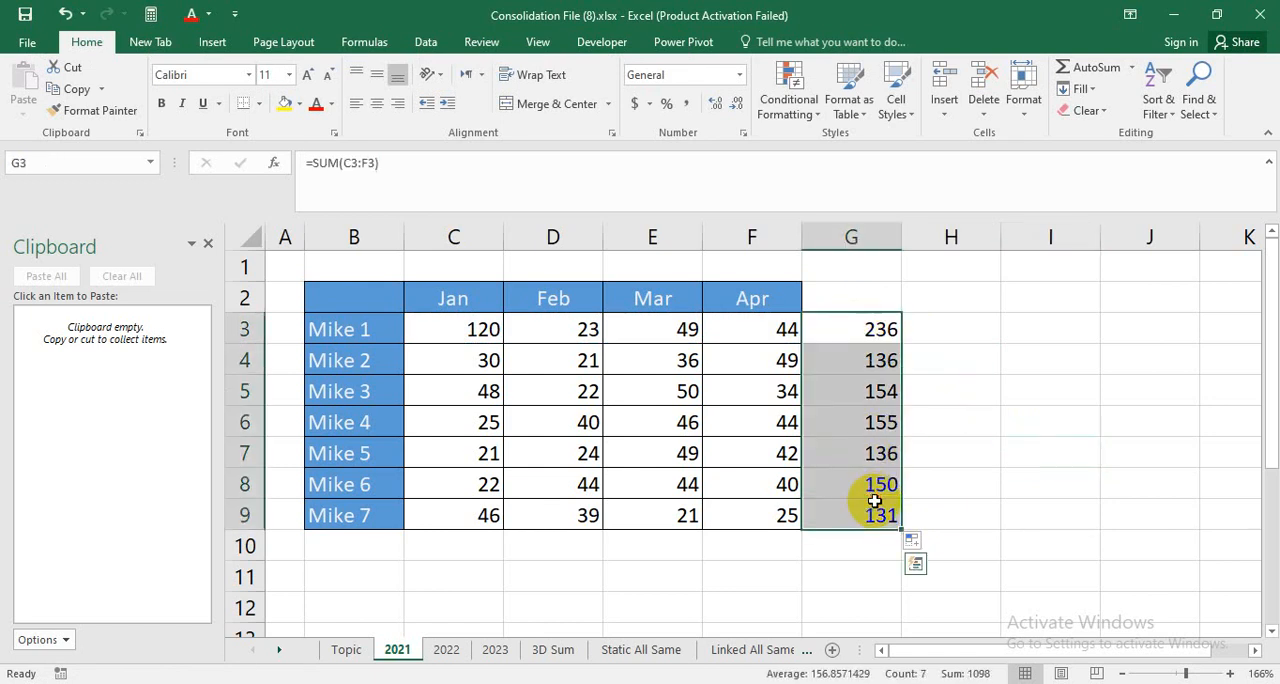
key(Delete)
click(1086, 446)
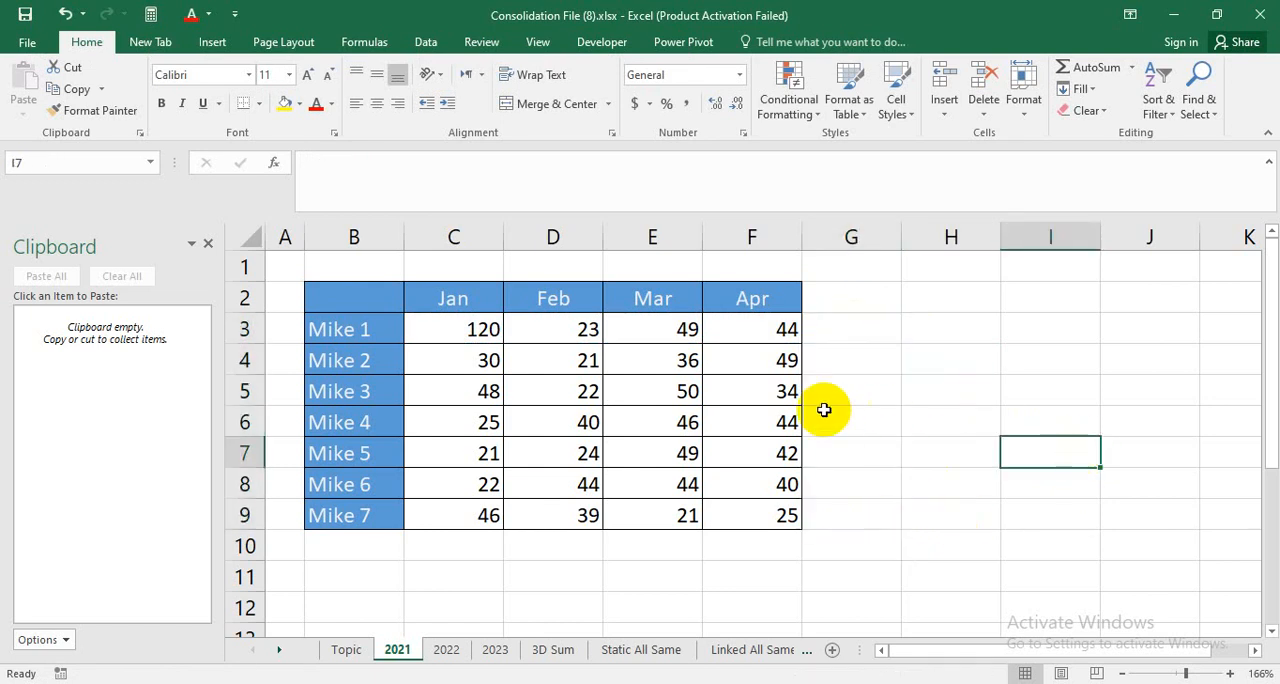
Compare the tables on the 2022 and 2023 sheets with the 2021 table and its Jan to Apr headings.
click(447, 649)
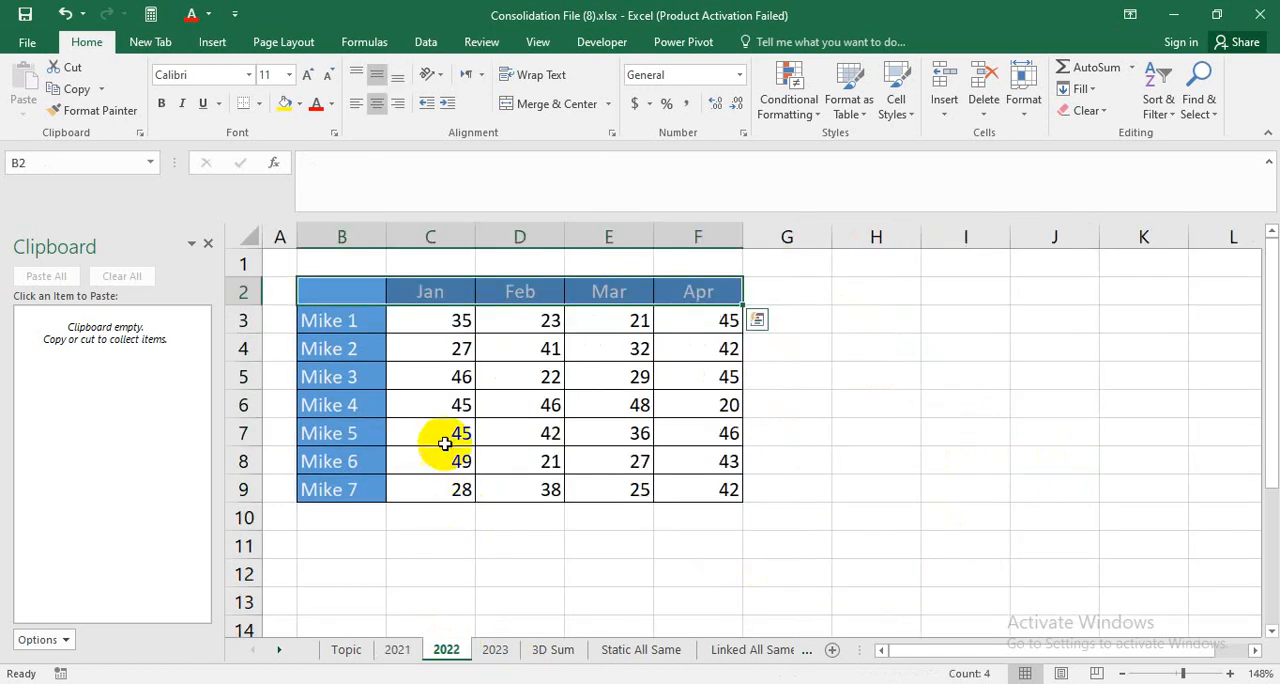
click(500, 649)
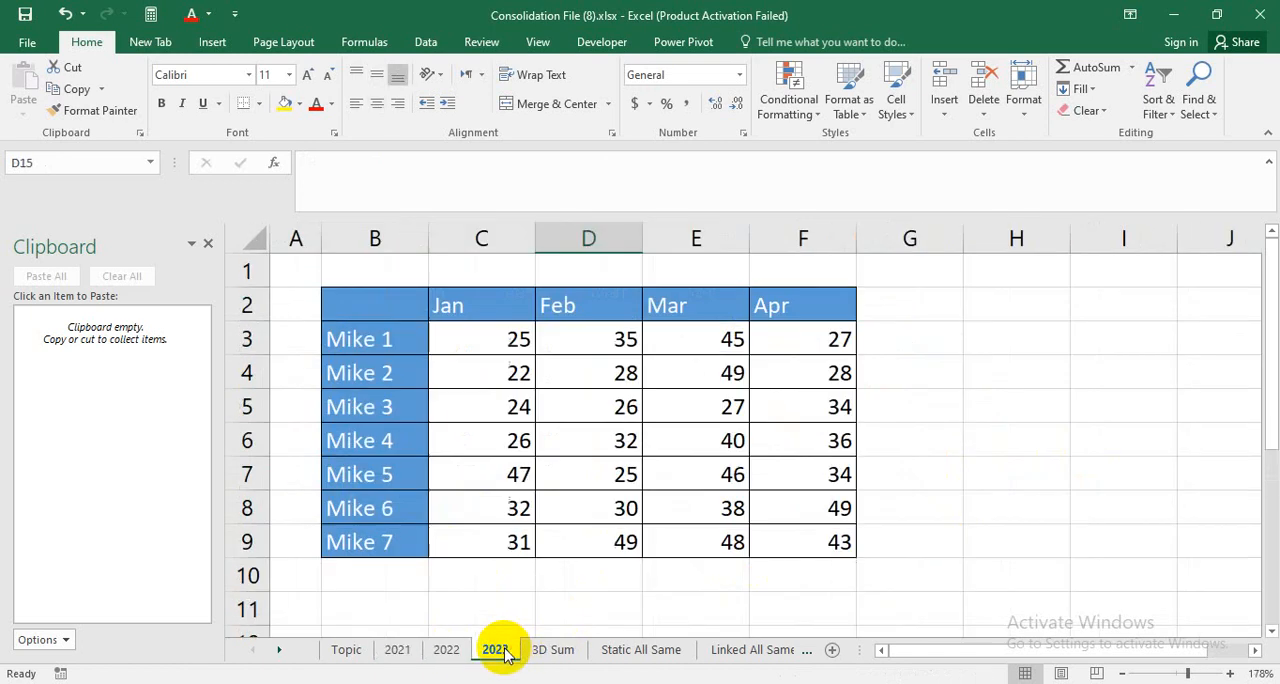
click(409, 649)
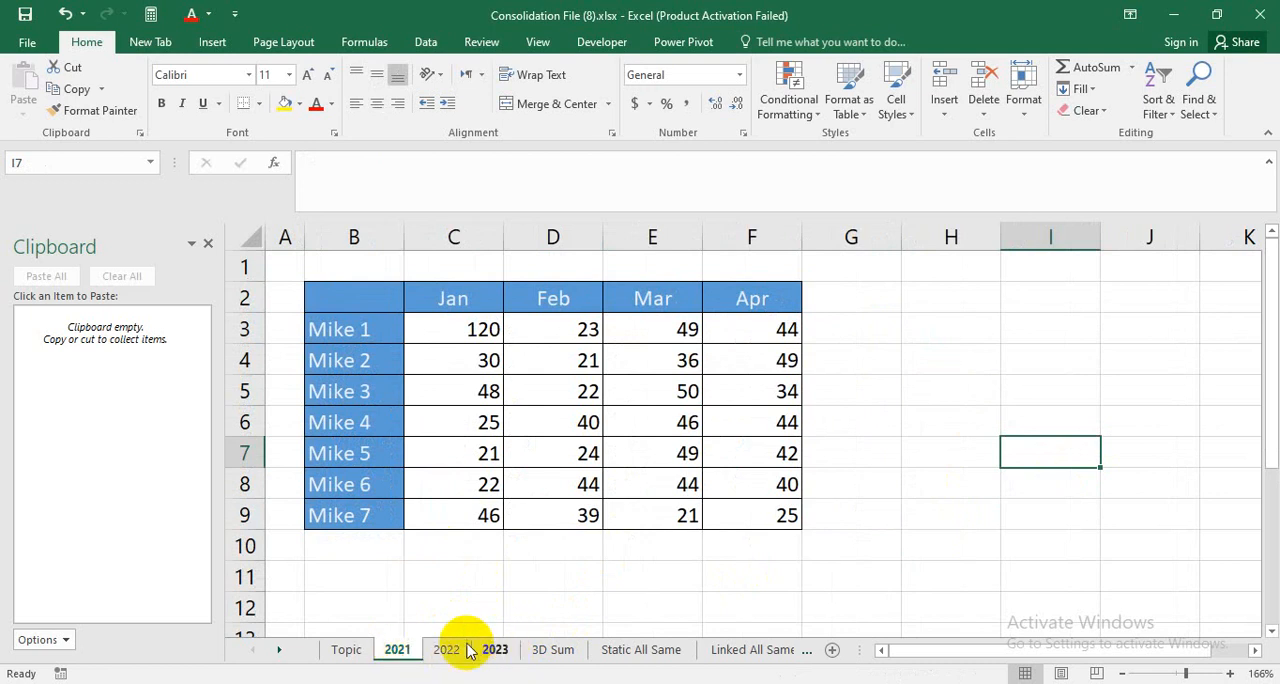
click(466, 297)
click(764, 297)
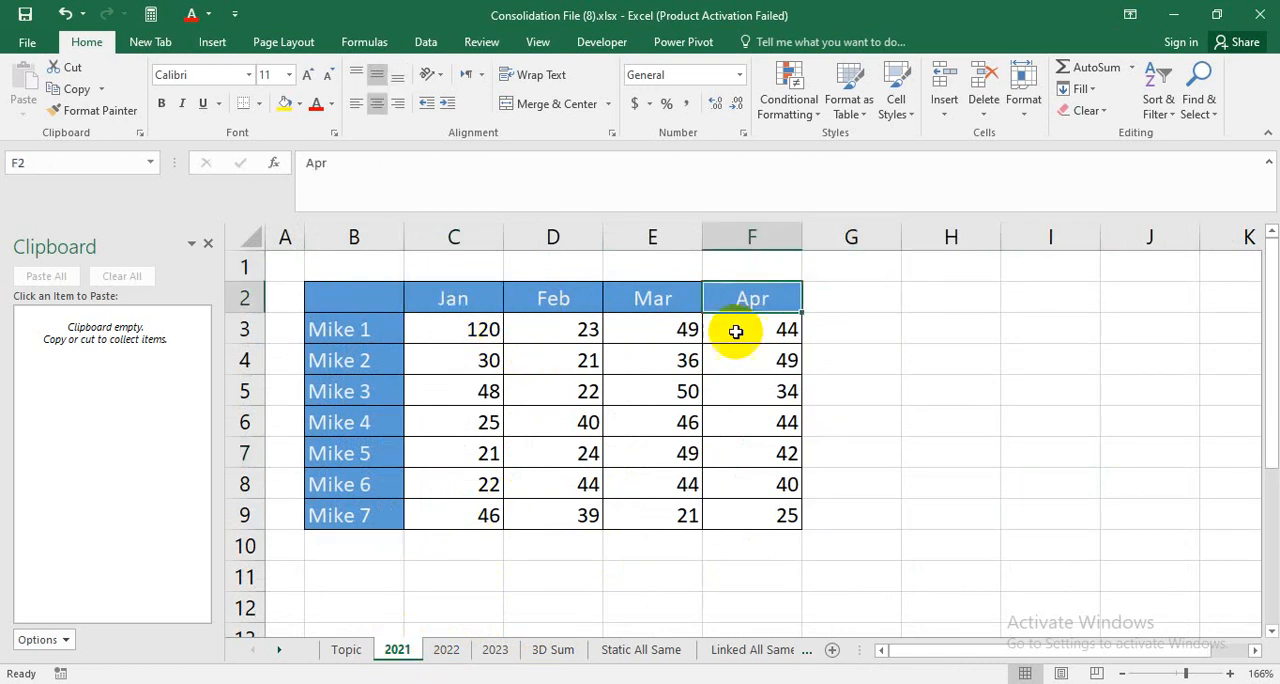
Compare the position of cell C3 on the 2021, 2022 and 2023 sheets and check that the 3D Sum sheet is empty.
click(390, 509)
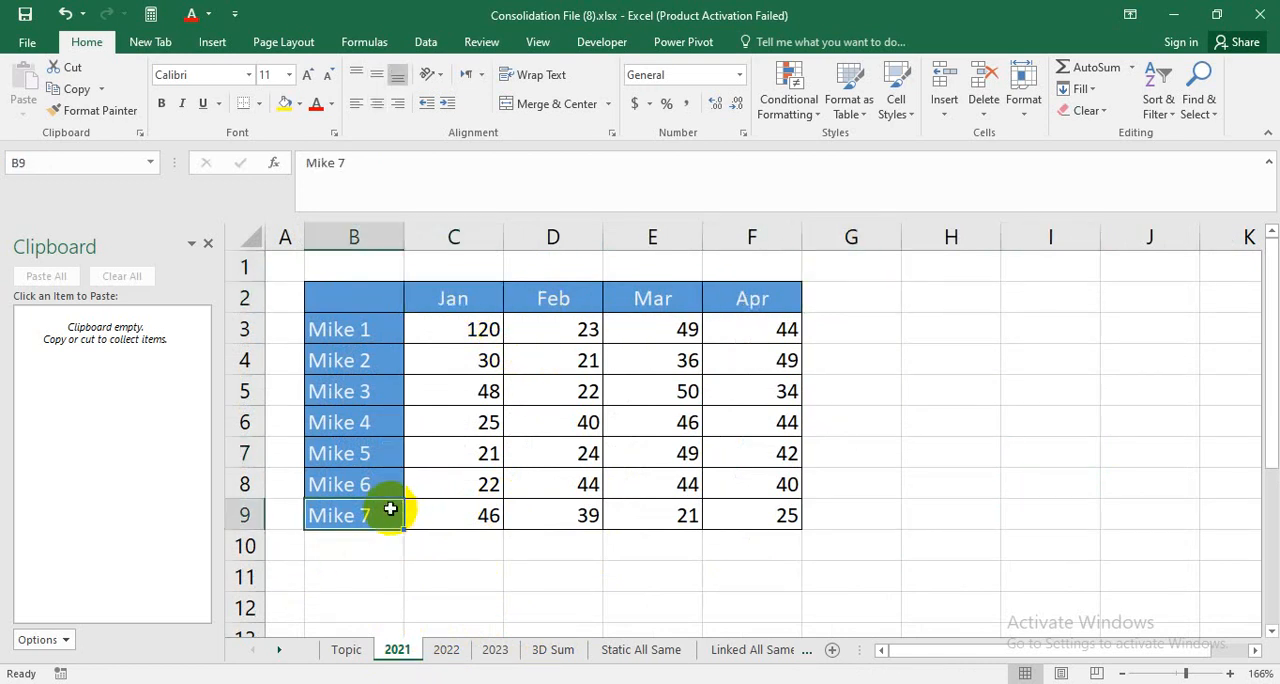
click(553, 640)
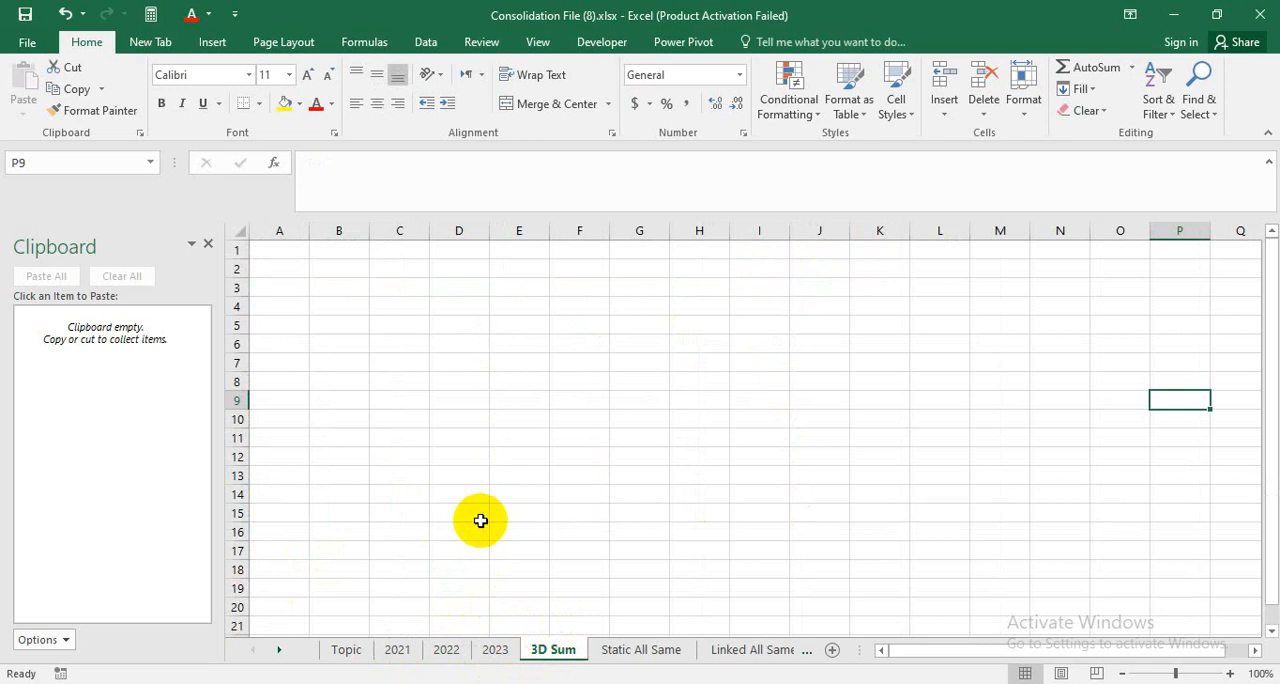
click(487, 423)
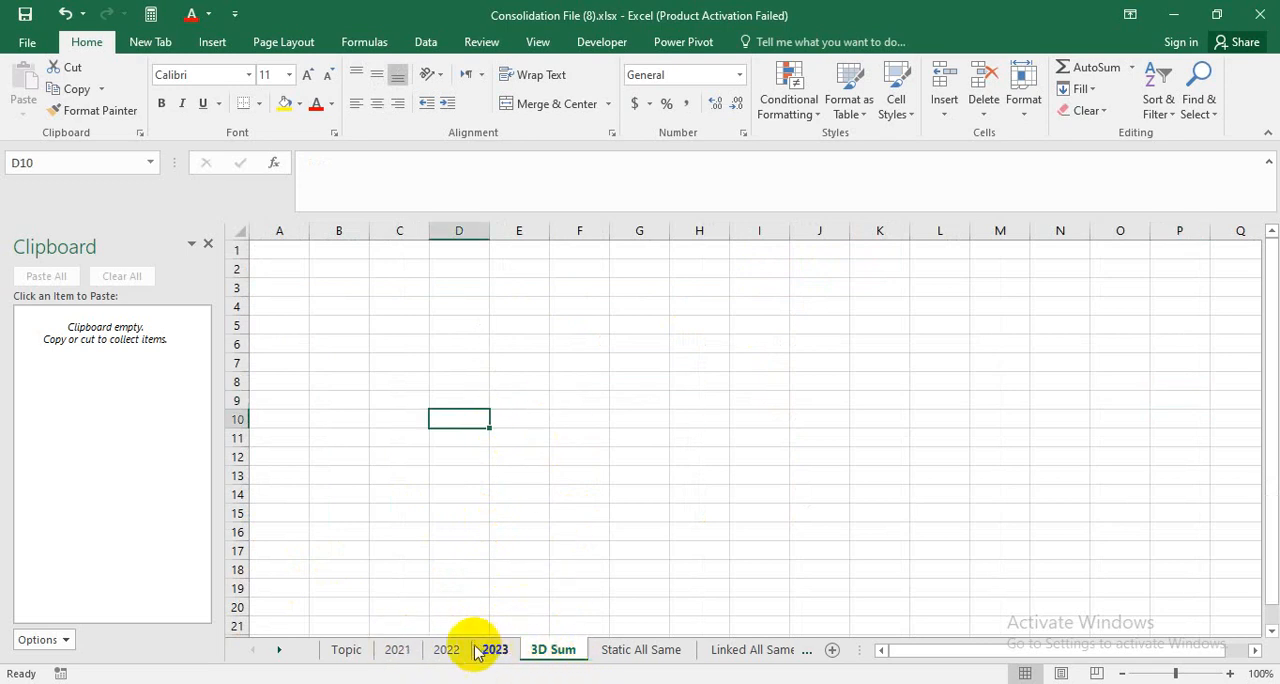
click(398, 650)
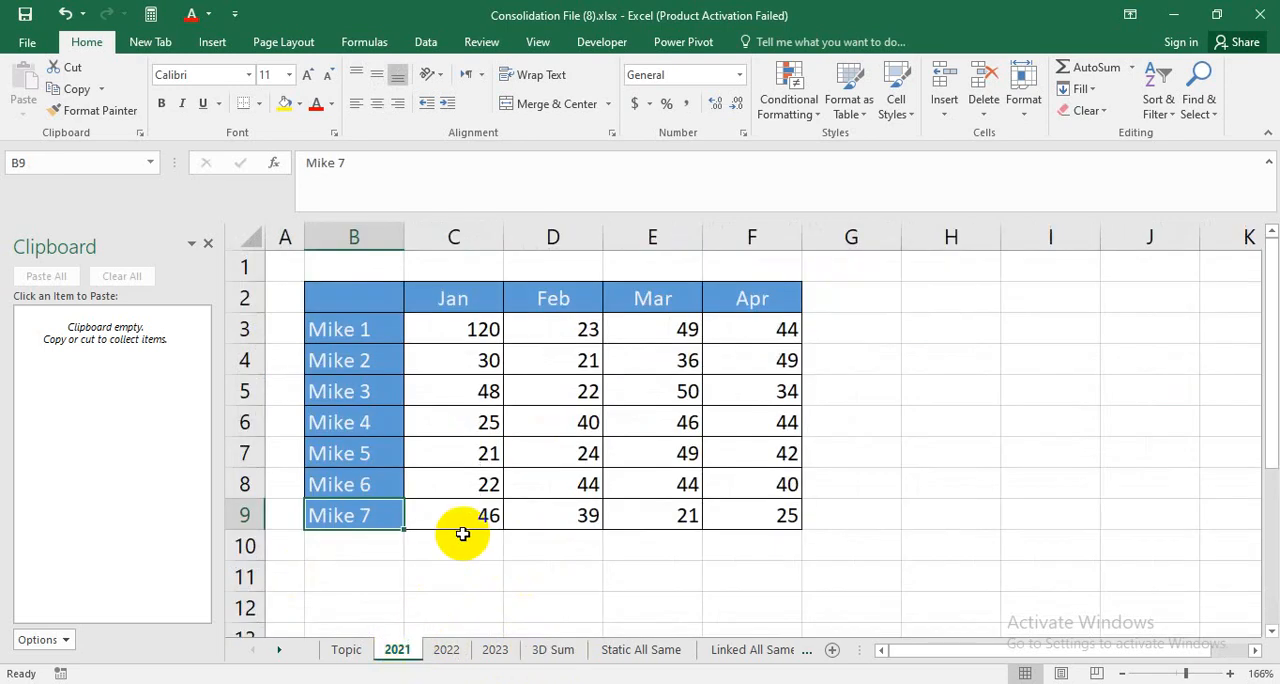
click(450, 325)
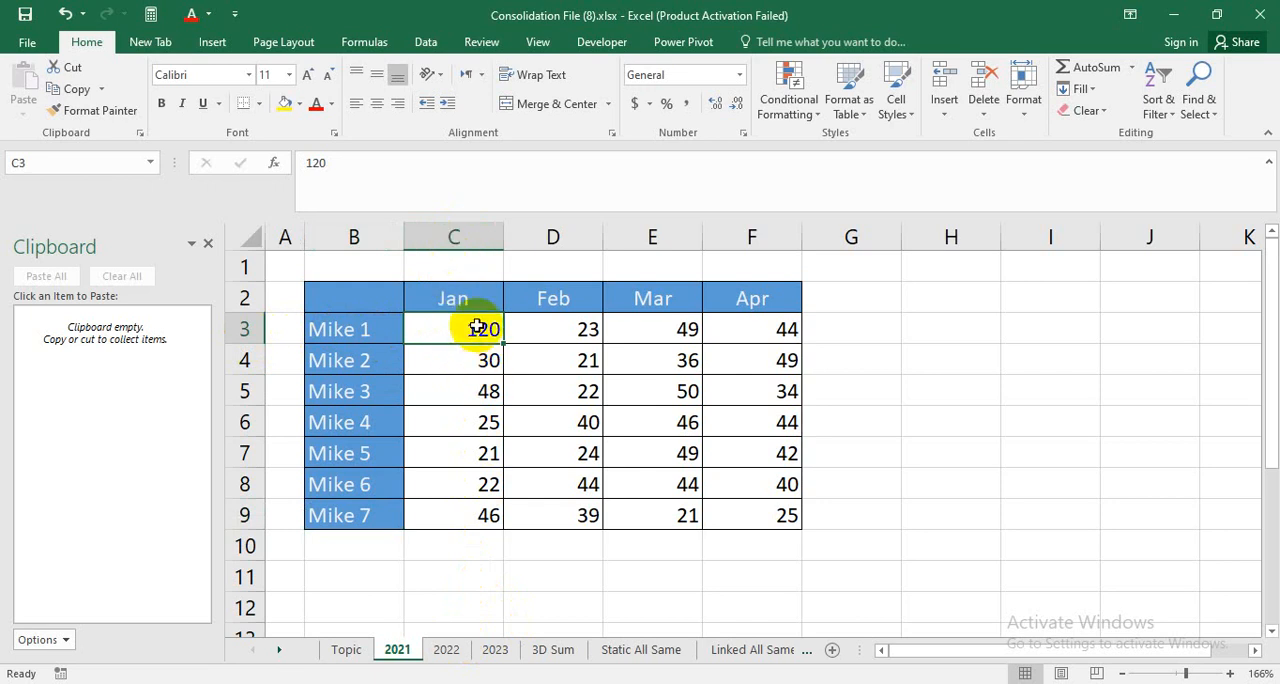
click(446, 649)
click(434, 236)
click(443, 320)
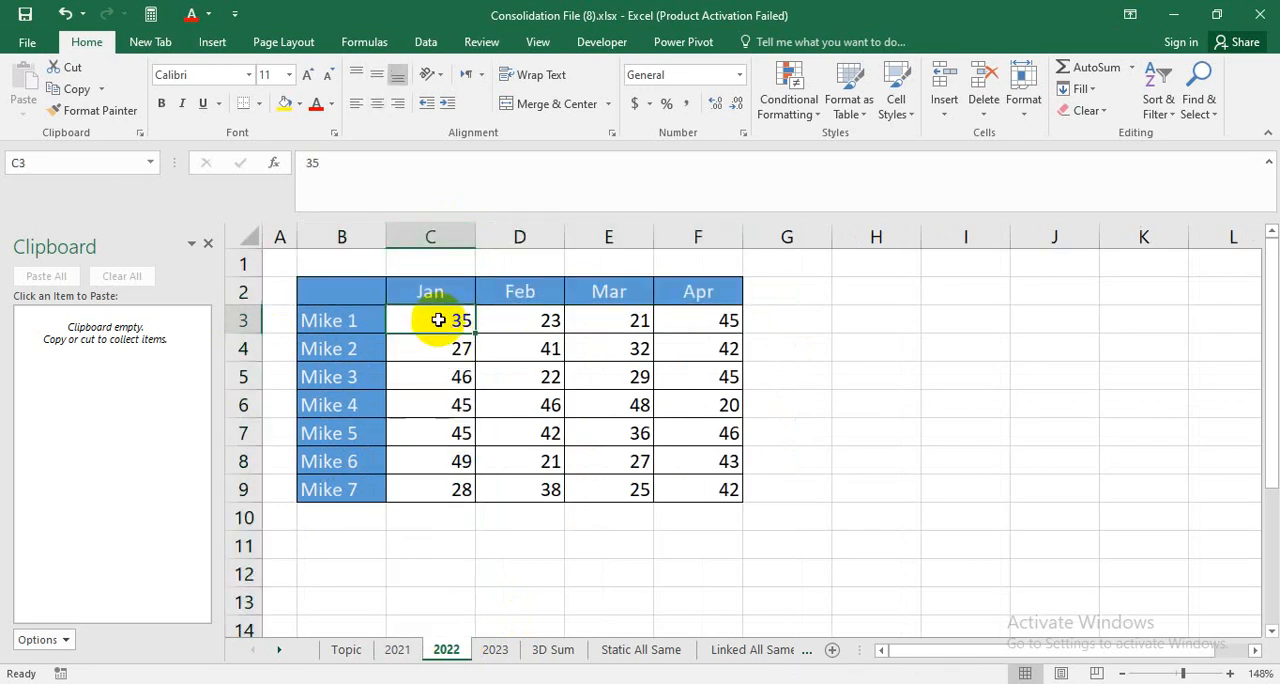
click(493, 649)
click(430, 339)
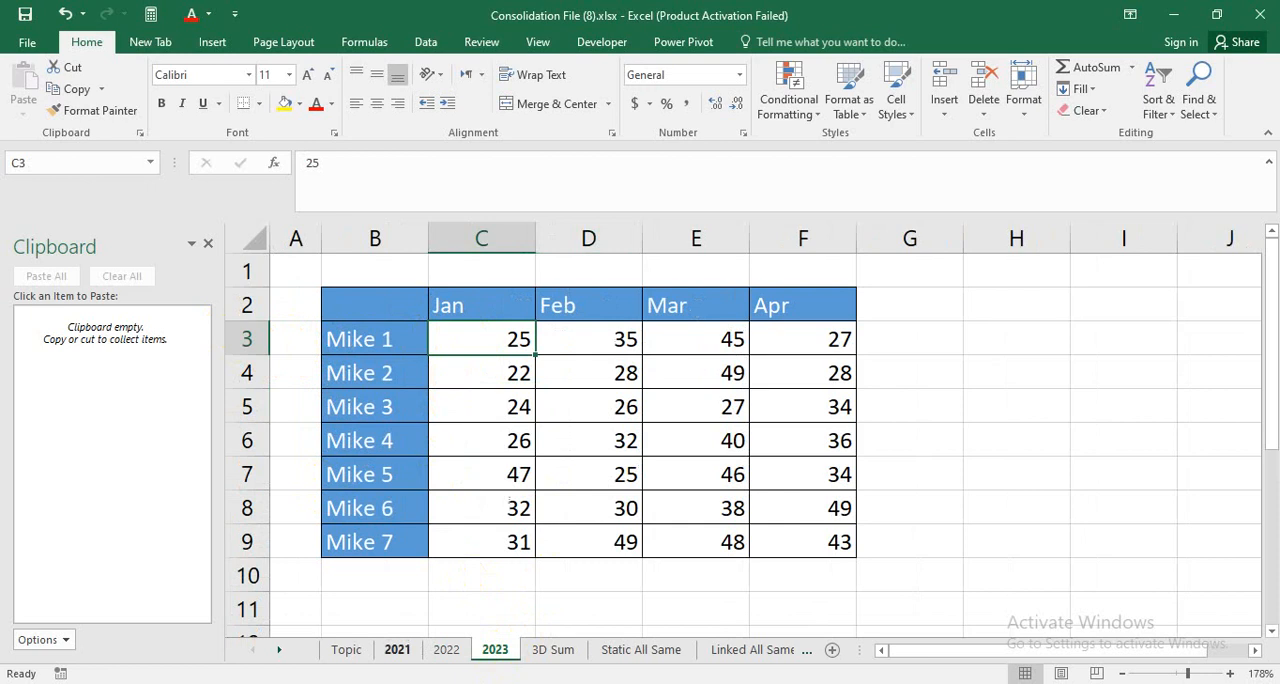
Enter a 3D SUM formula in C3 of the 3D Sum sheet totalling cell C3 across sheets 2021 to 2023.
click(546, 649)
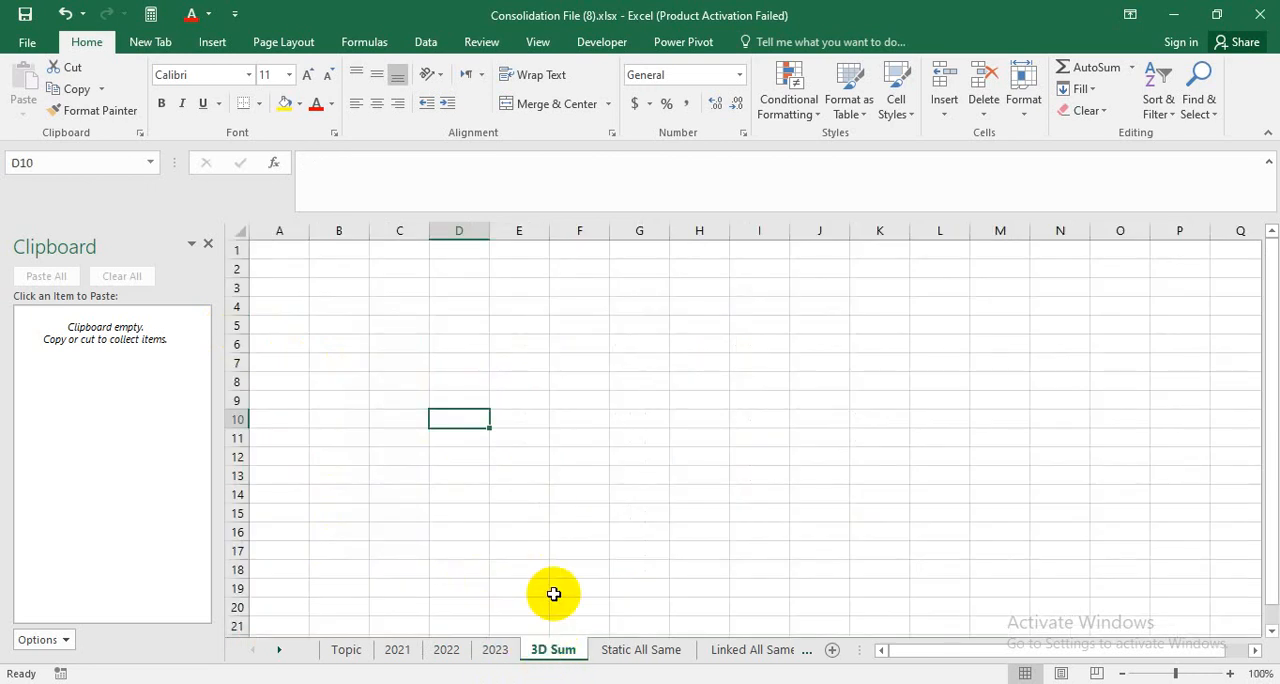
scroll(326, 391, up, 3)
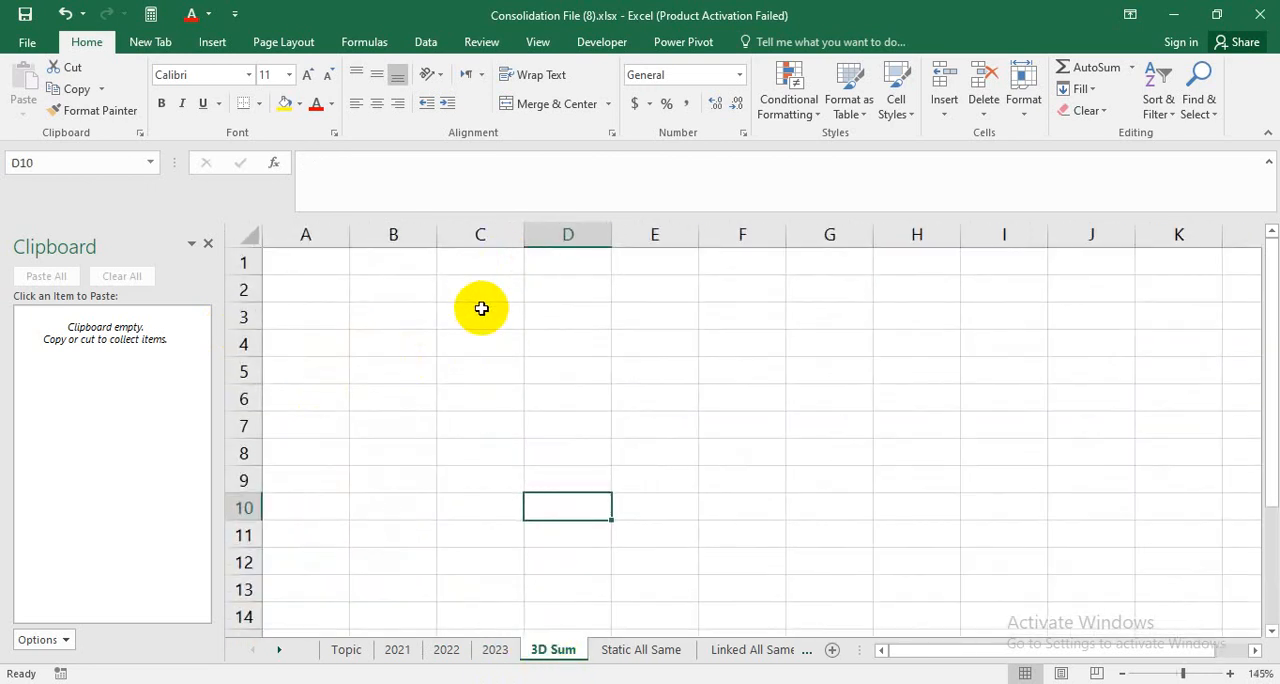
click(481, 309)
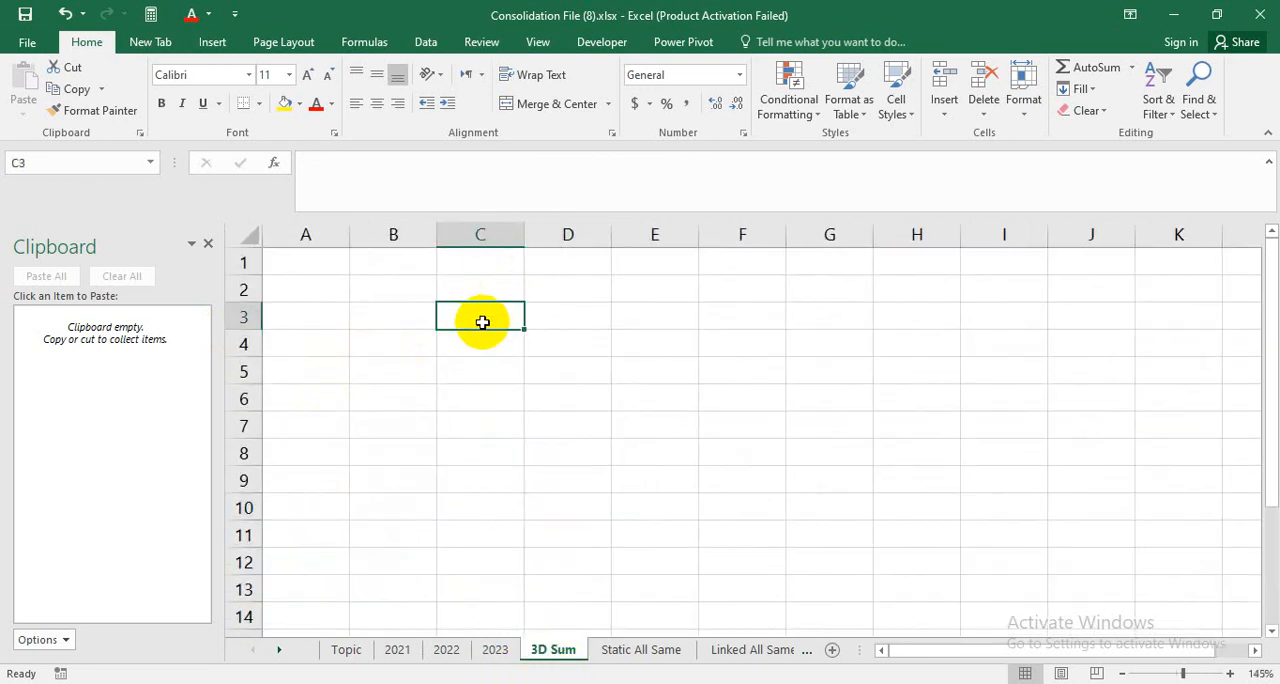
text(=sum)
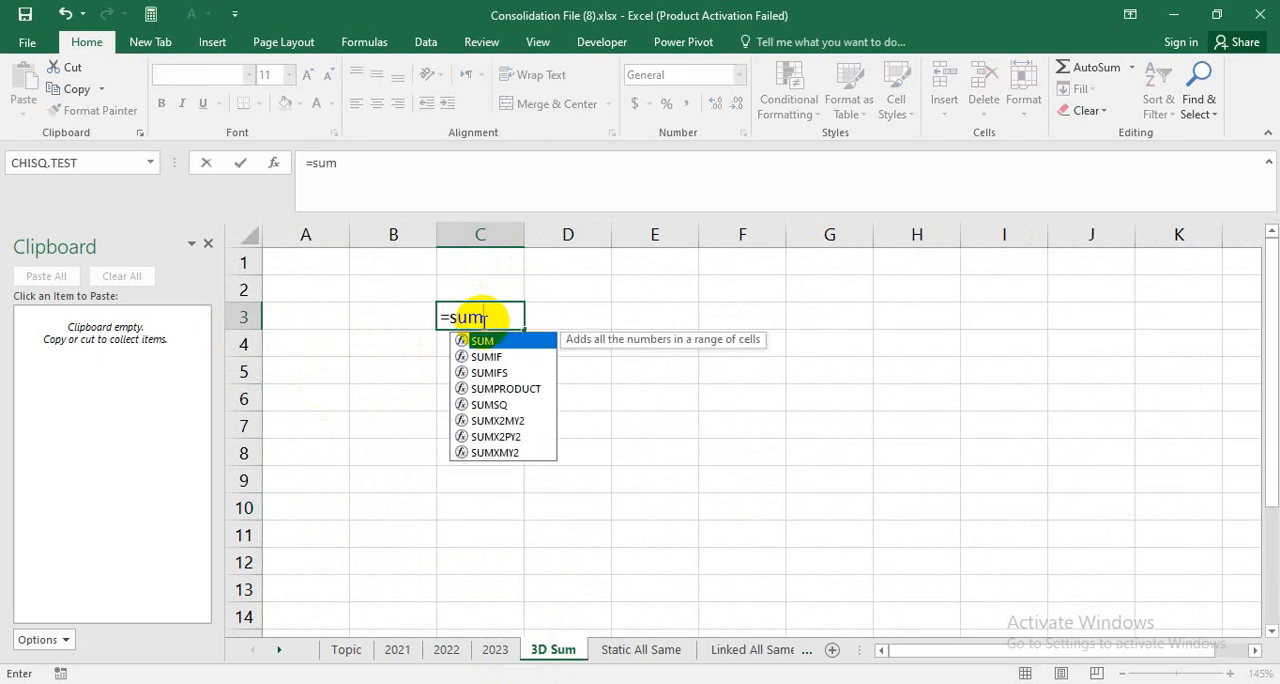
key(Tab)
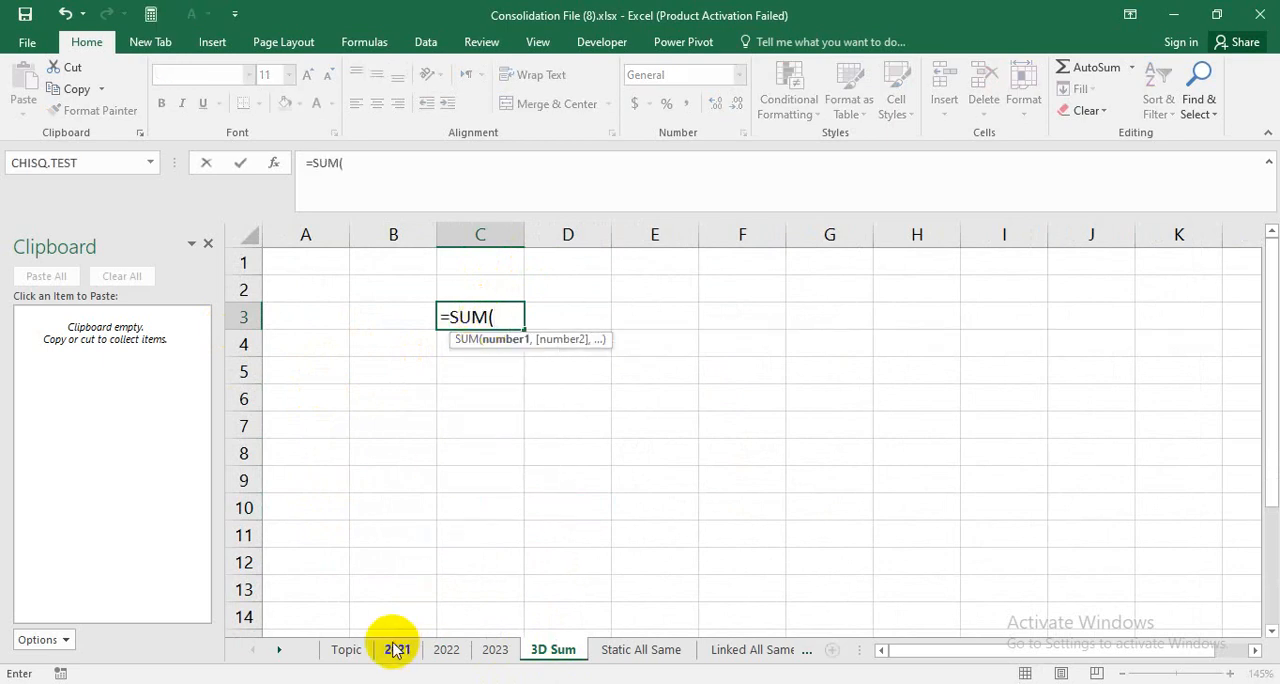
click(393, 648)
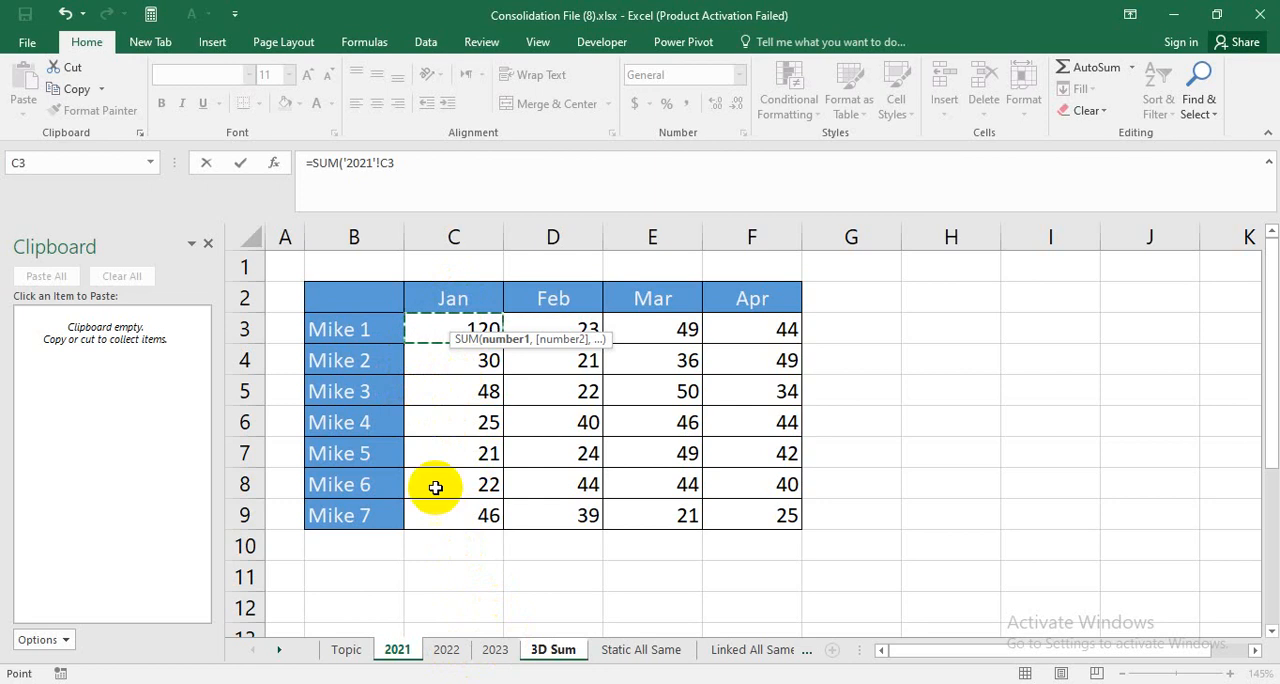
shift+click(503, 656)
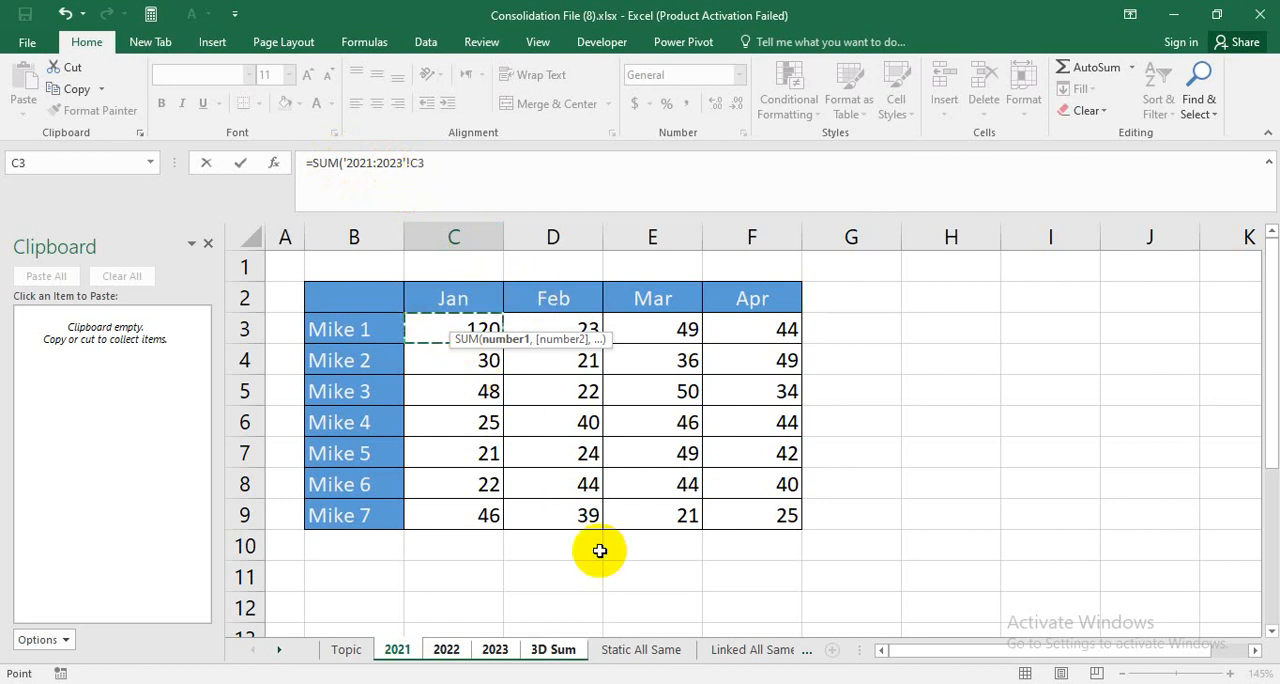
key(Return)
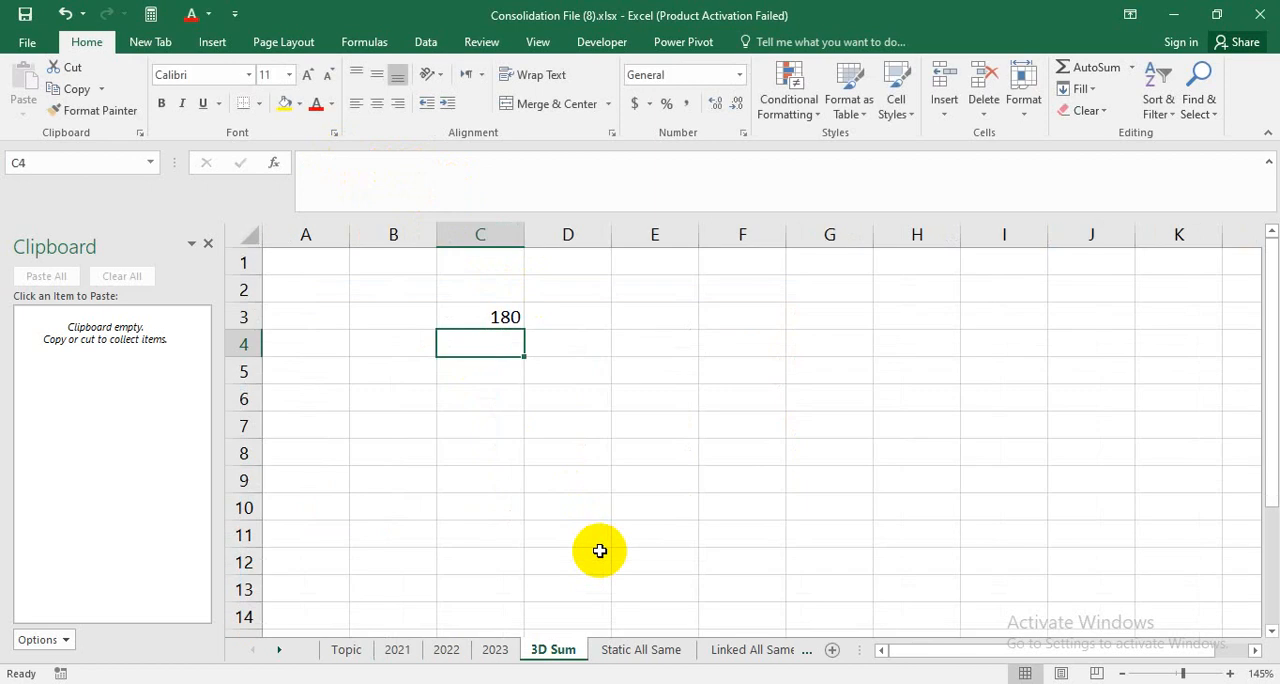
Check the 3D Sum formula in C3 against the C3 values on the 2021, 2022 and 2023 sheets.
click(500, 315)
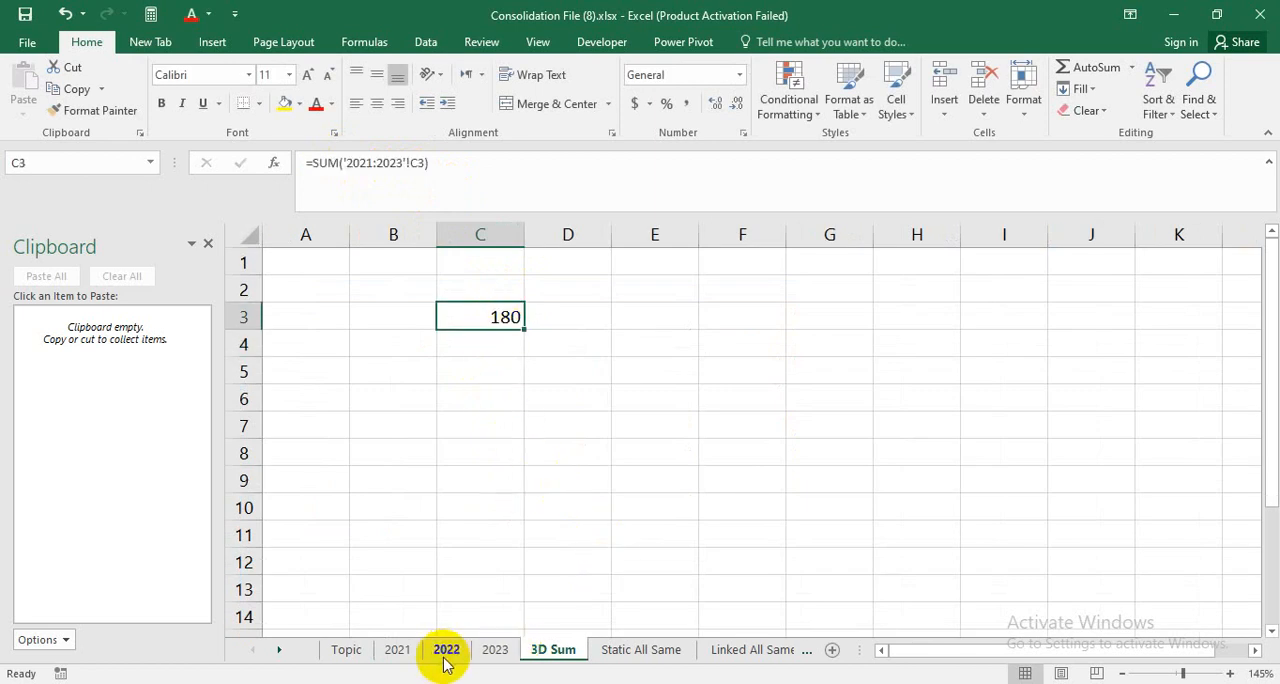
click(401, 658)
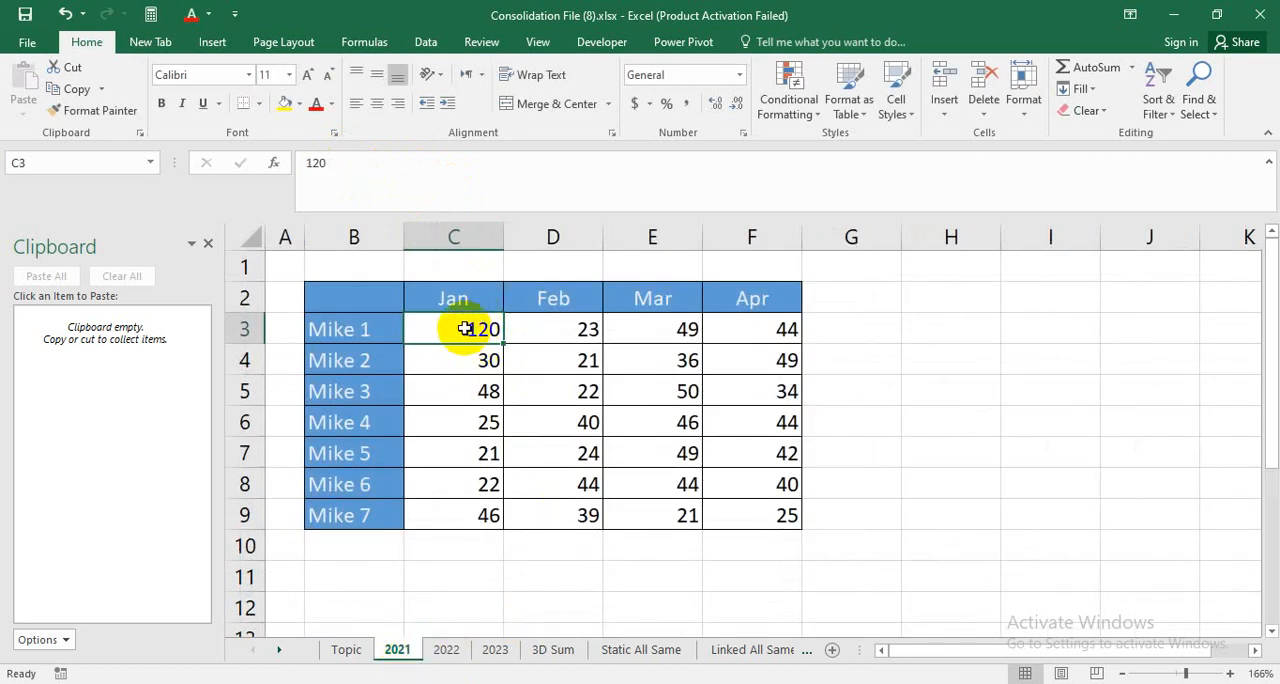
click(447, 657)
click(447, 298)
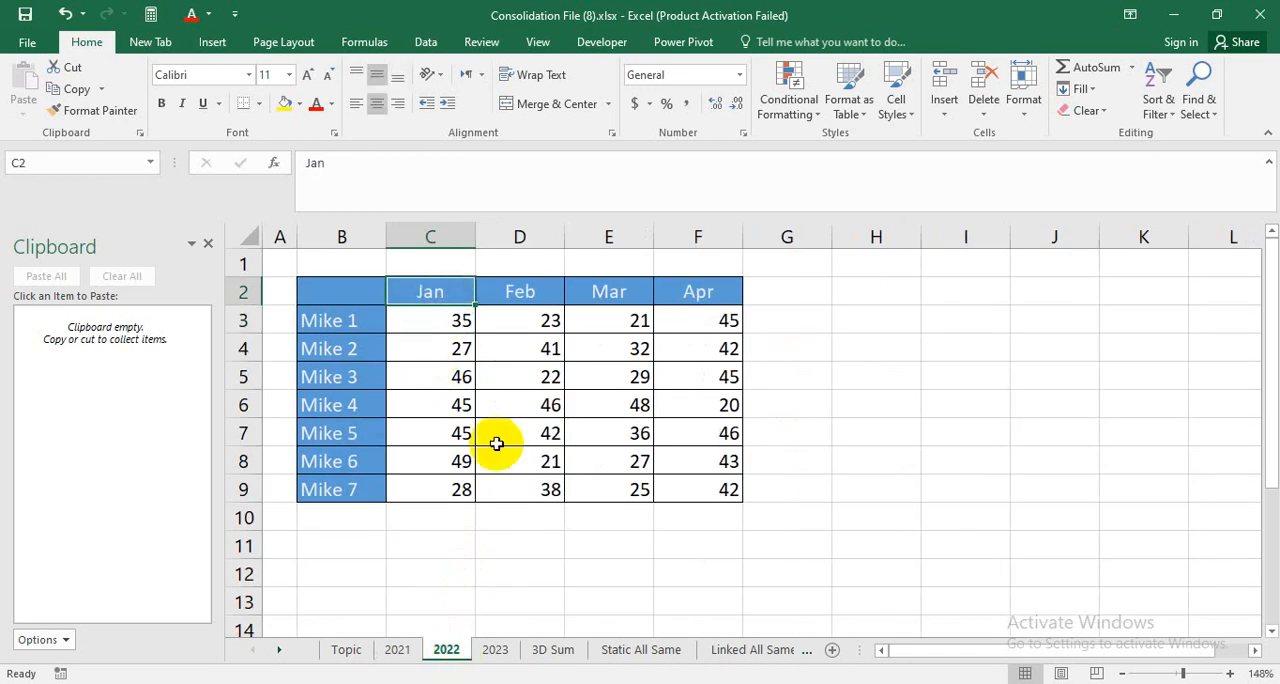
click(448, 323)
click(497, 650)
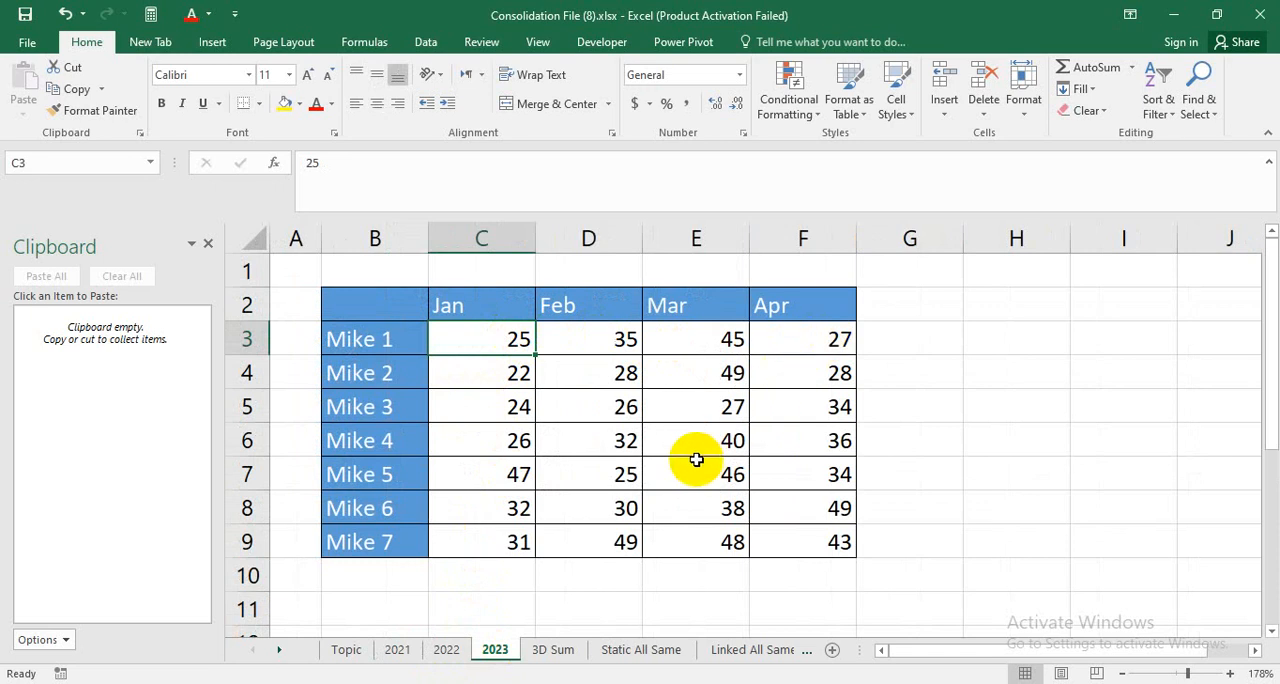
Fill the C3 formula on the 3D Sum sheet across to column F and down to row 10, clearing the extra formula in G3.
click(552, 650)
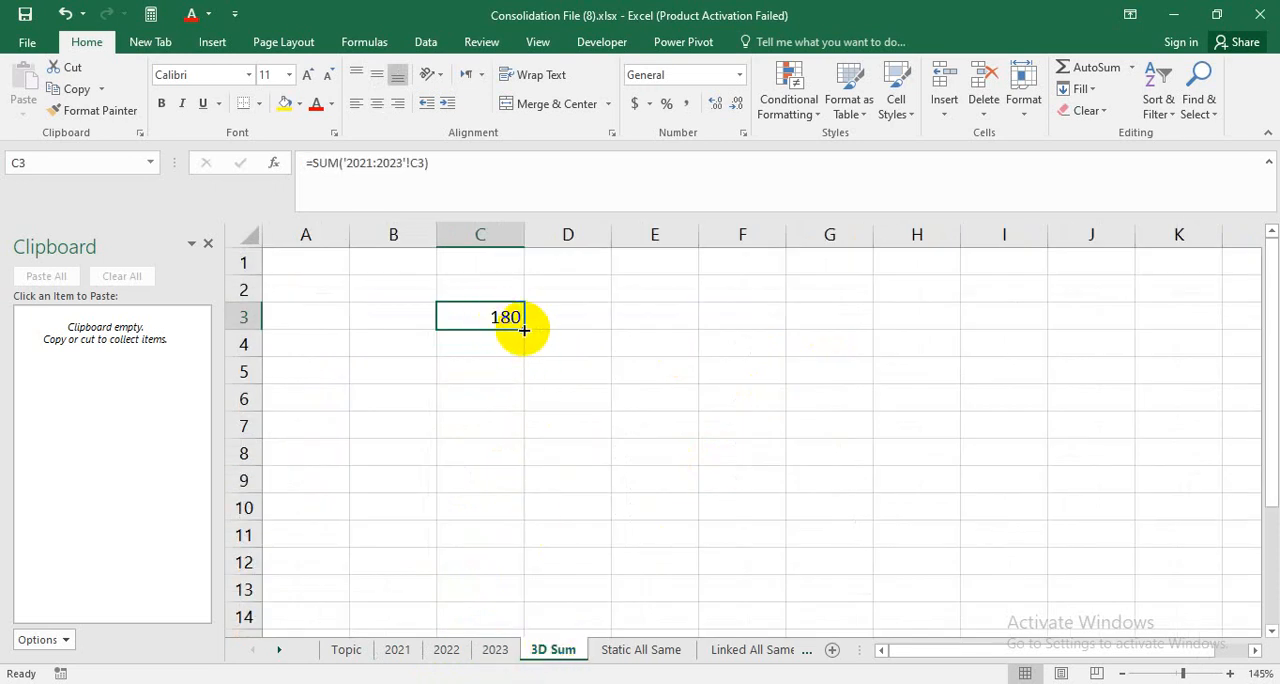
drag(524, 329, 856, 338)
click(820, 318)
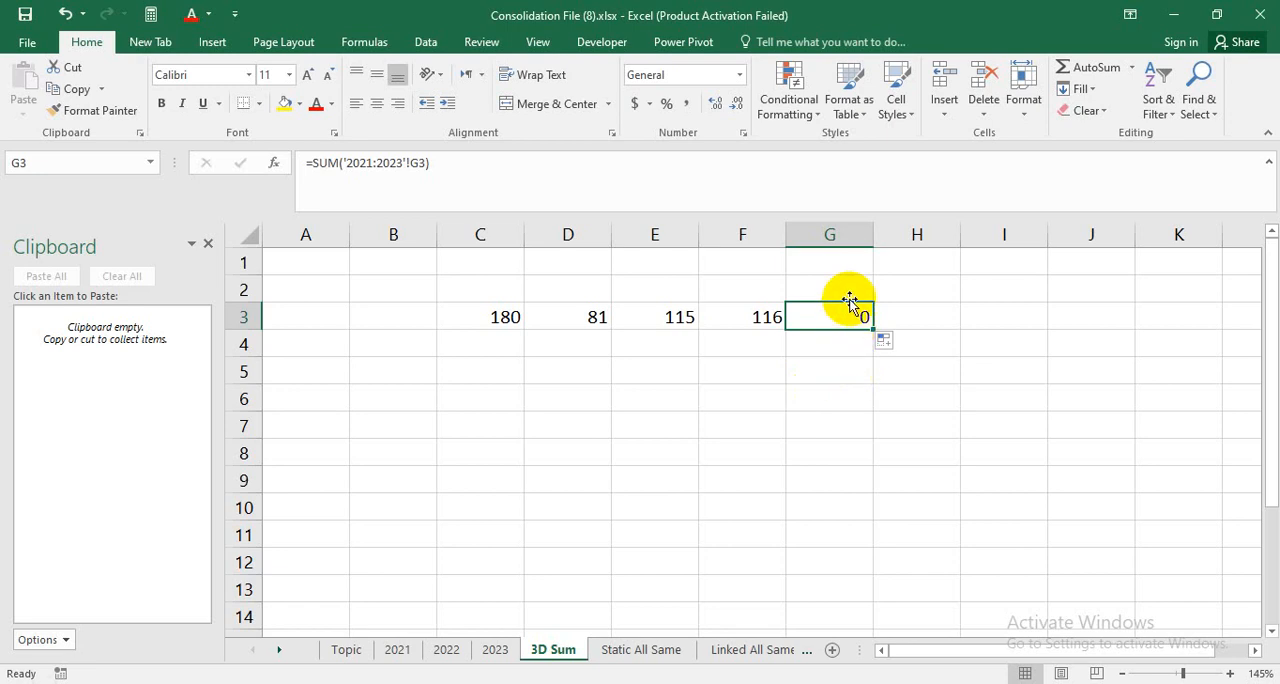
click(792, 448)
drag(523, 320, 810, 520)
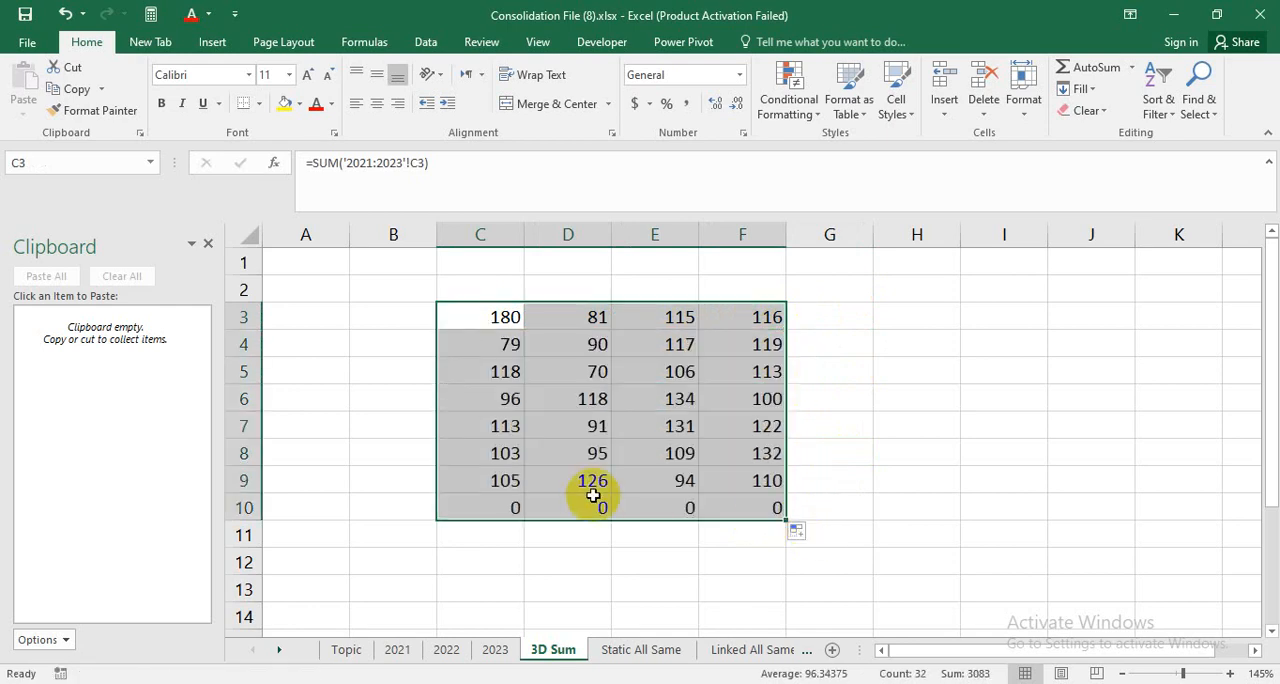
Clear the surplus formulas in row 10 beneath the totals on the 3D Sum sheet.
drag(470, 513, 797, 541)
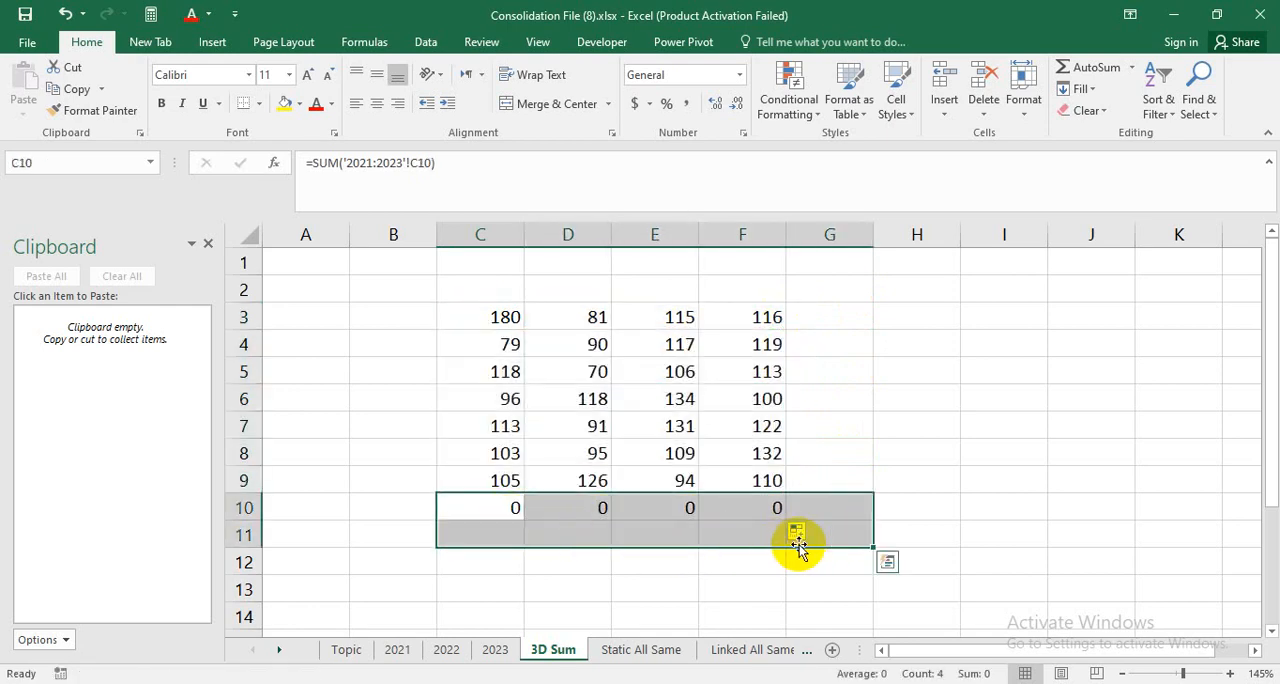
key(Delete)
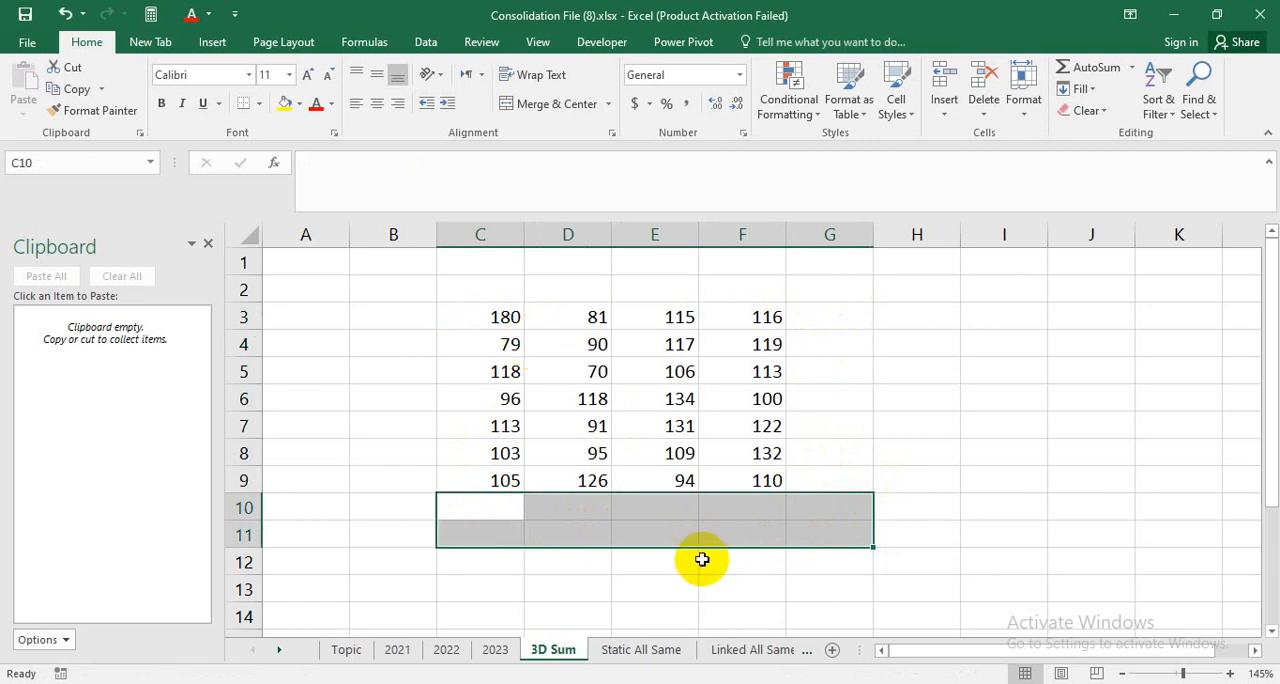
click(887, 406)
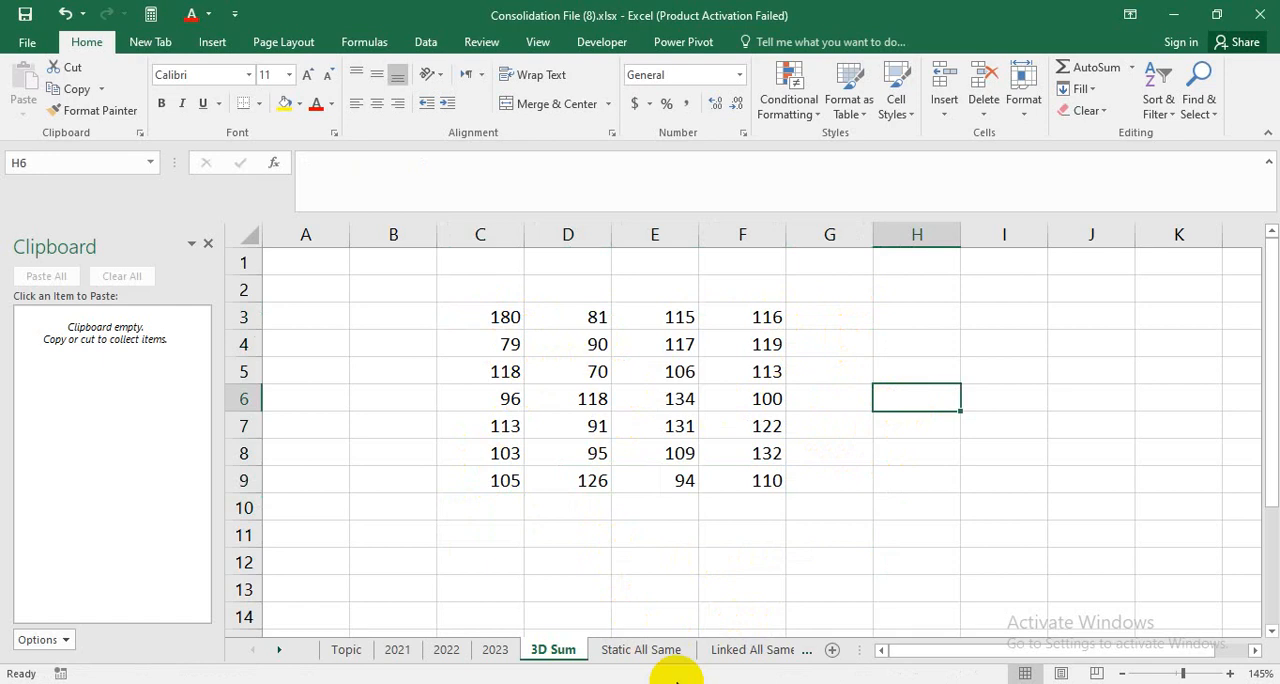
Compare the blank label column B and heading row 2 on the 3D Sum sheet with the 2021 table.
drag(423, 308, 431, 500)
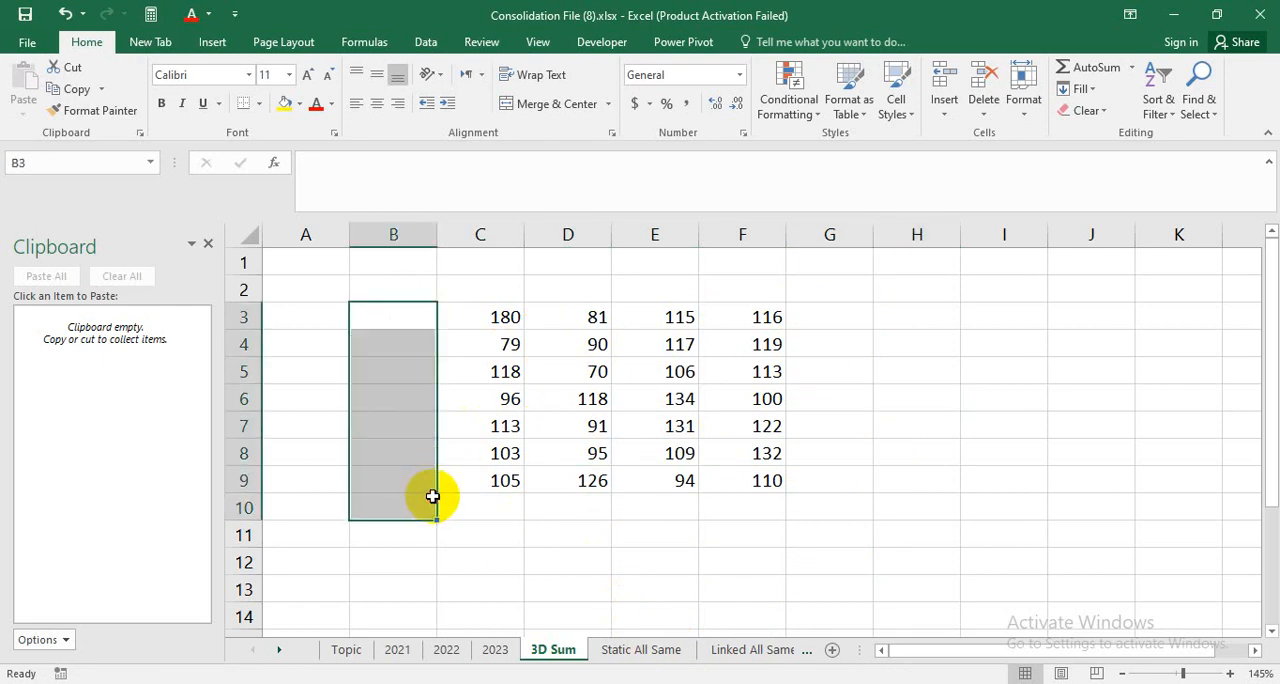
drag(421, 280, 786, 303)
click(862, 472)
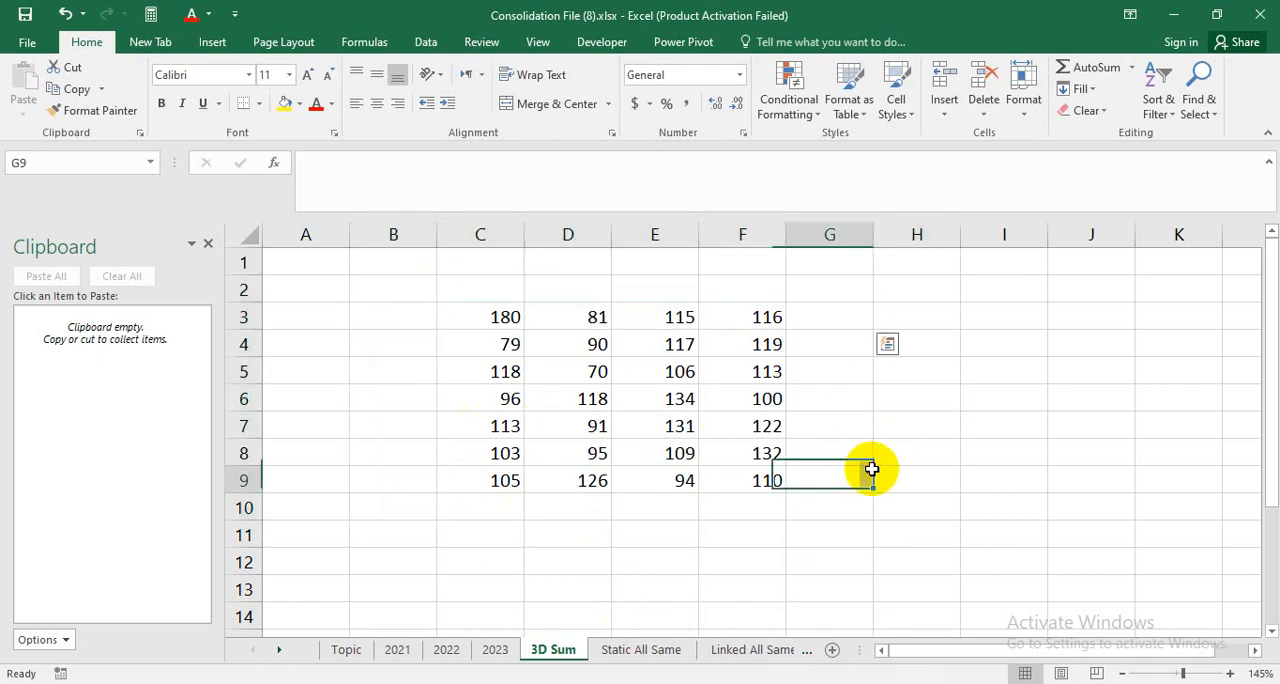
click(394, 649)
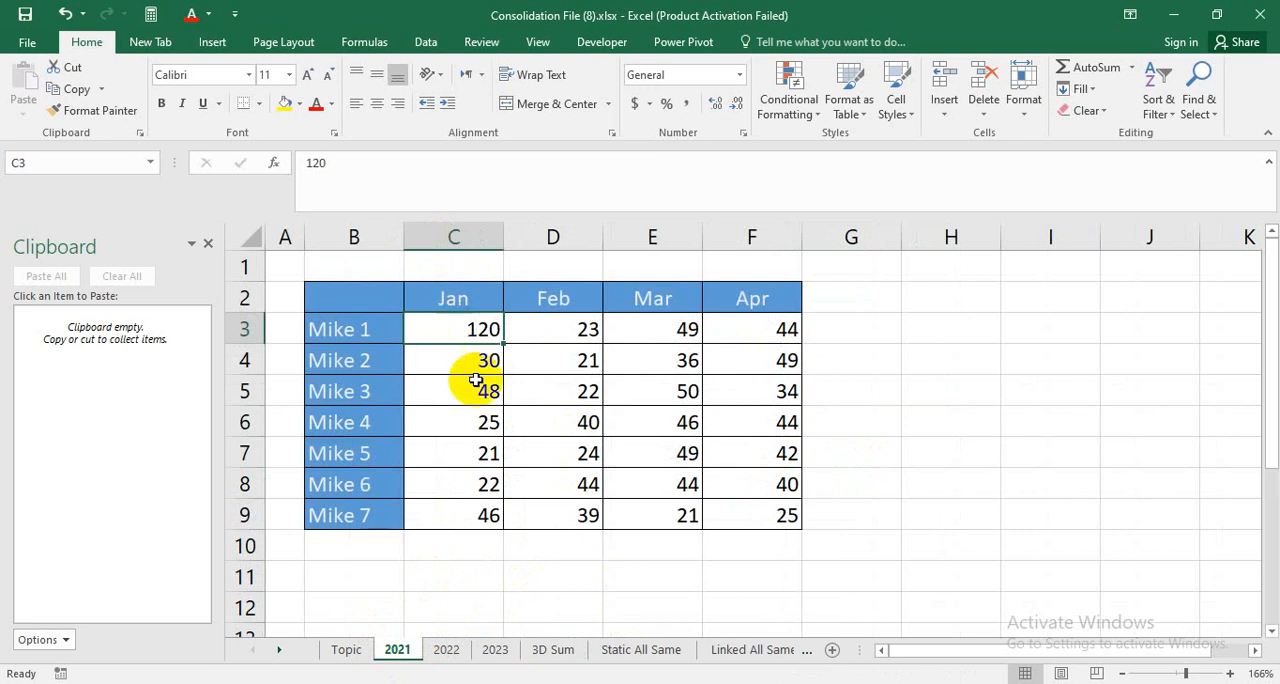
click(551, 645)
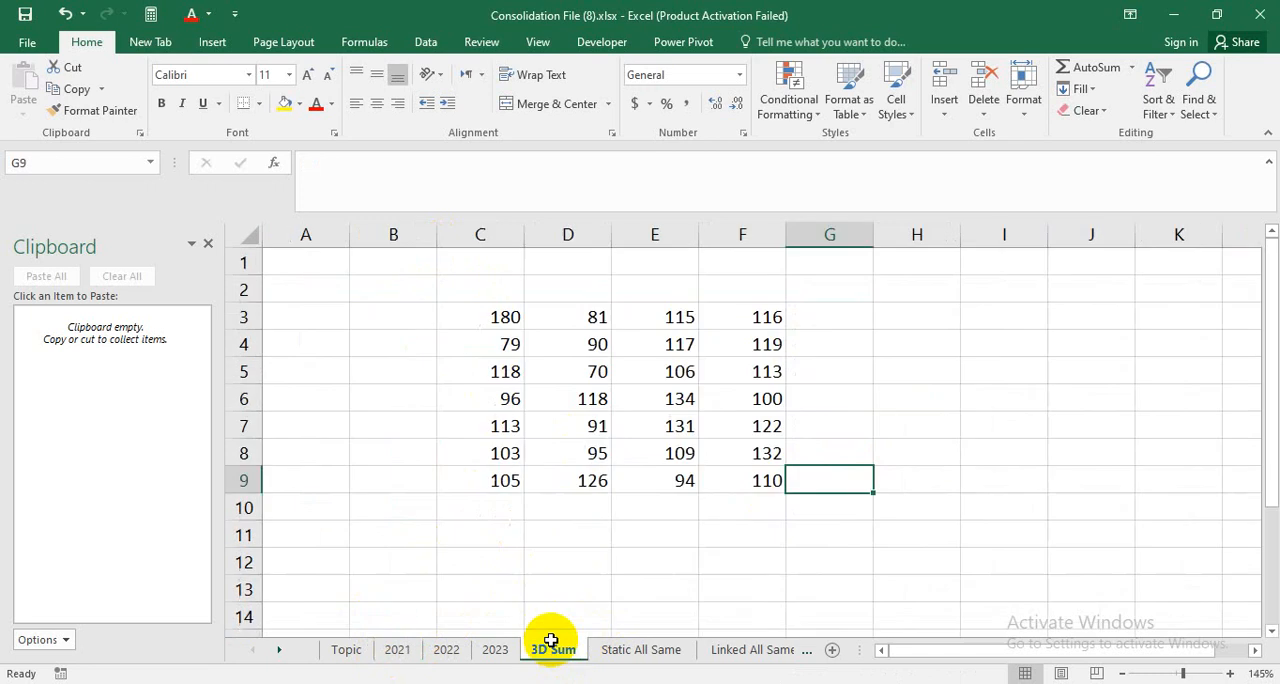
Set C3 on the 2021 sheet to 140 and check the corresponding total in C3 on the 3D Sum sheet.
click(508, 317)
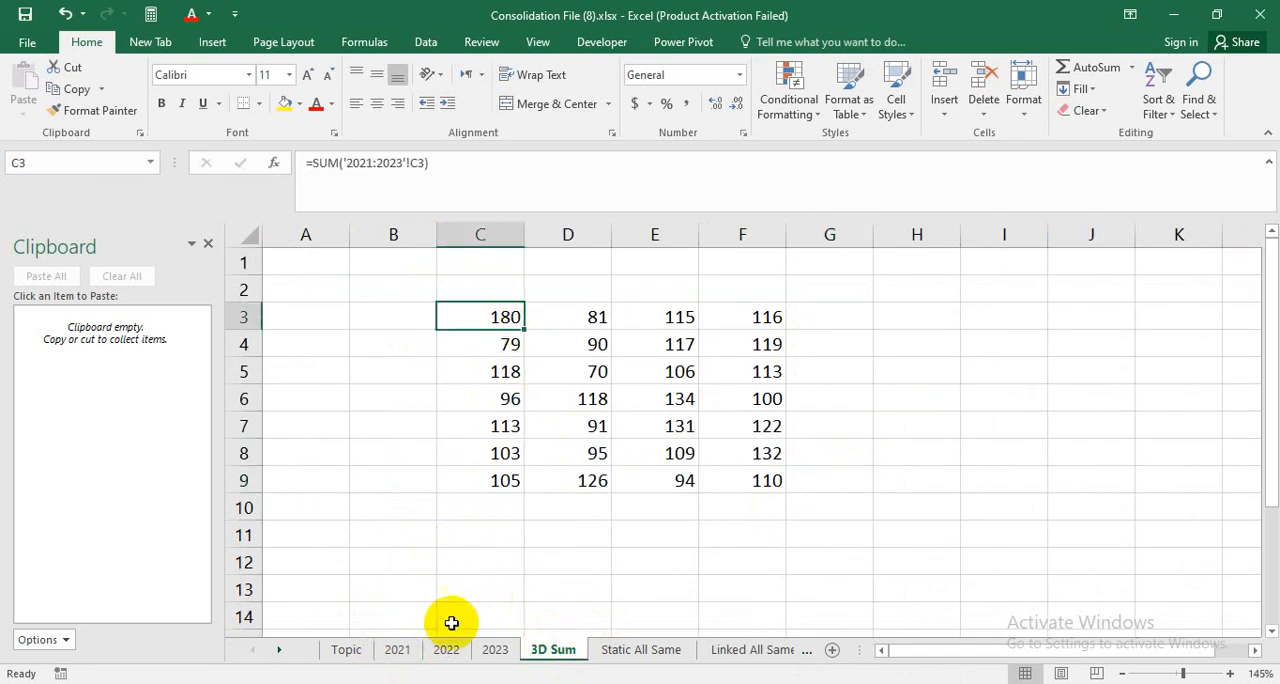
click(397, 650)
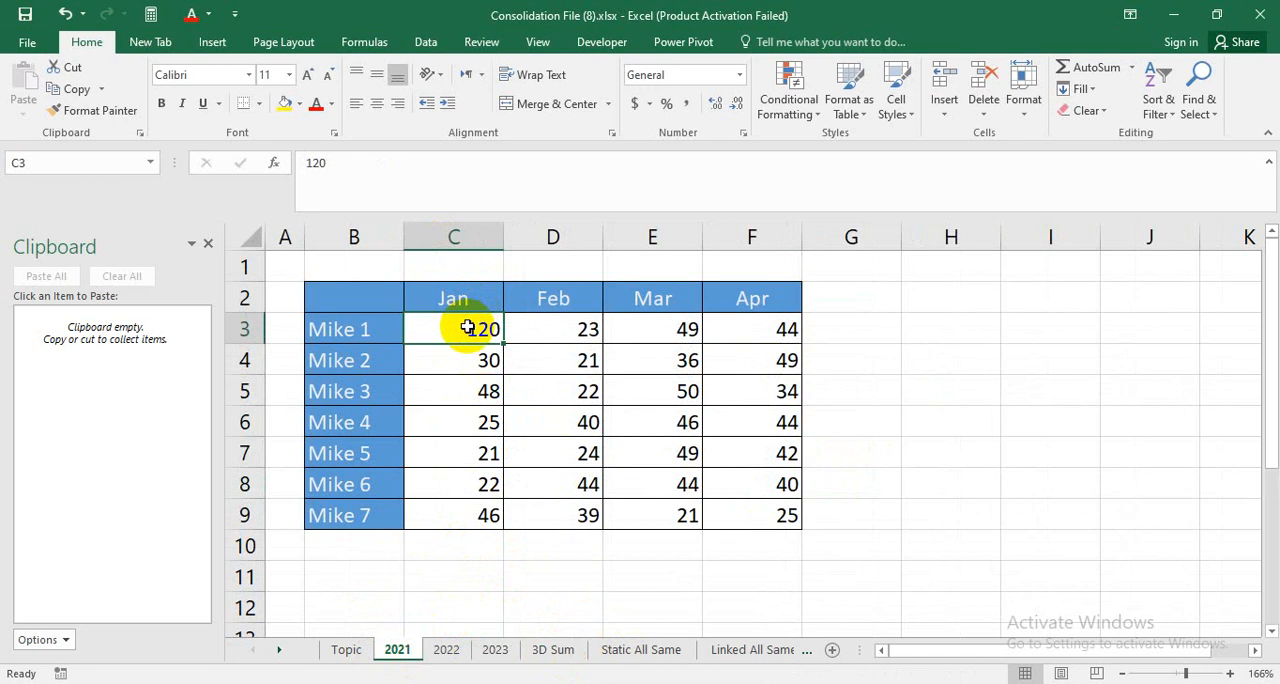
text(14)
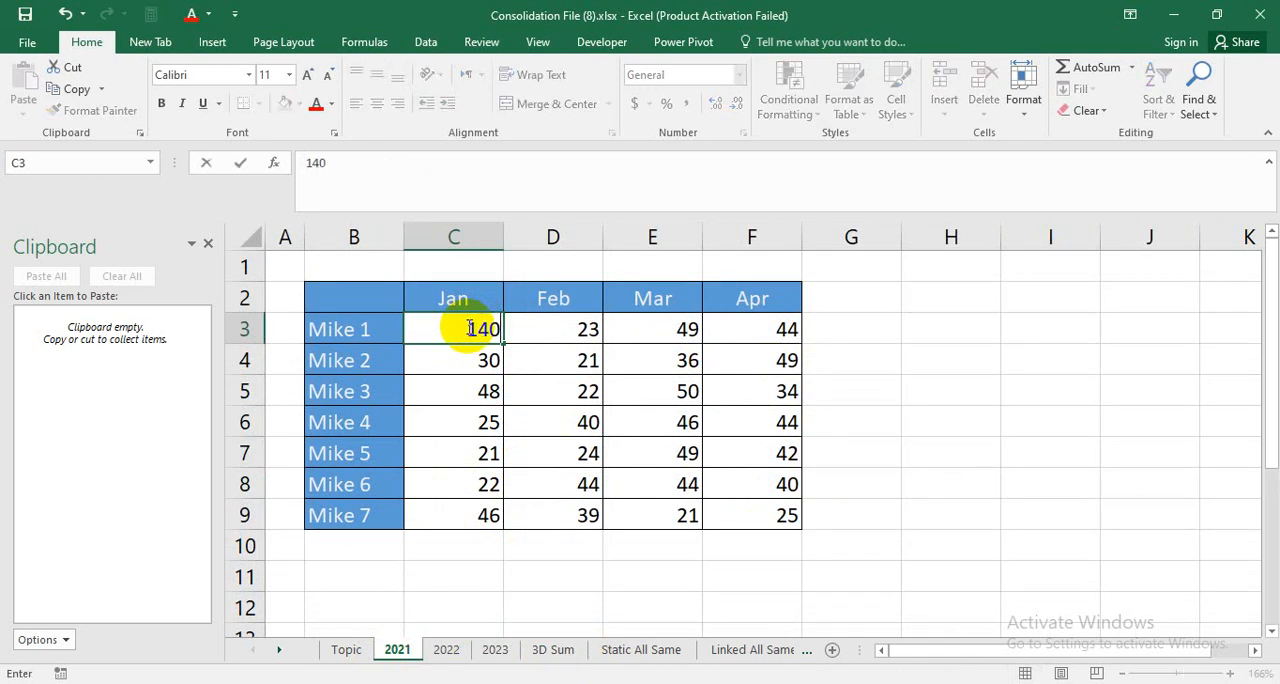
key(Return)
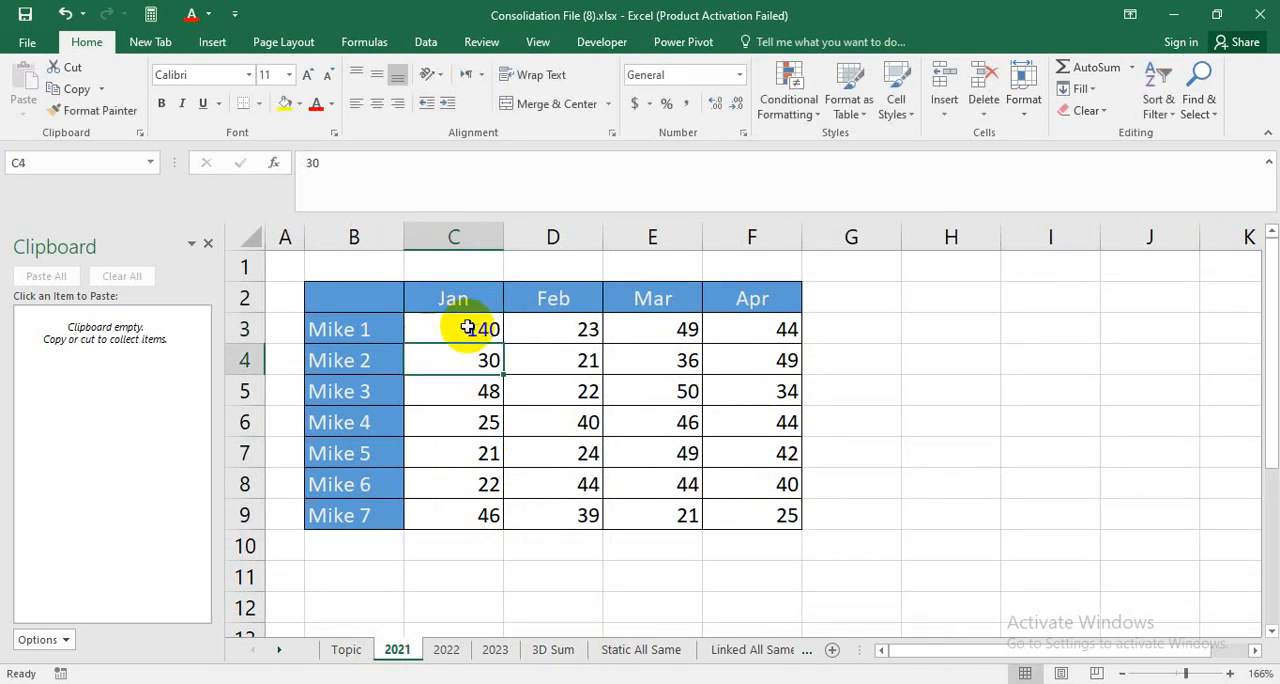
click(560, 650)
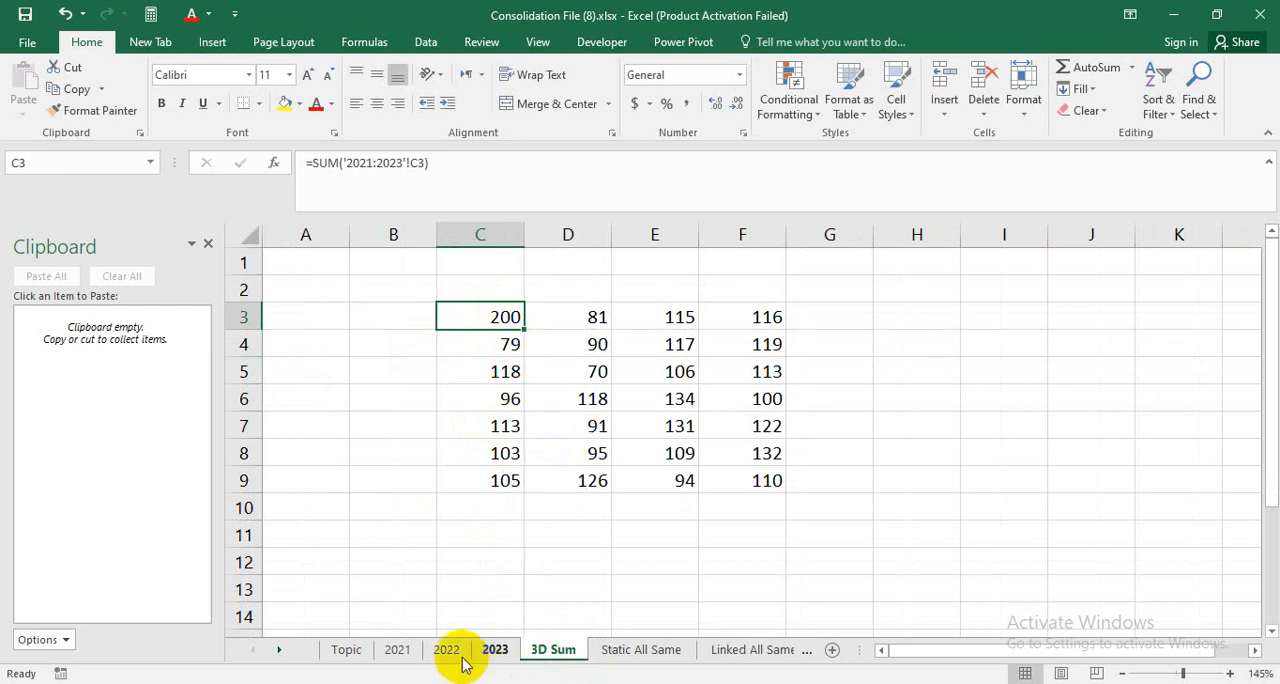
Move the table on the 2021 sheet from B2:F9 to H2:L9.
click(412, 648)
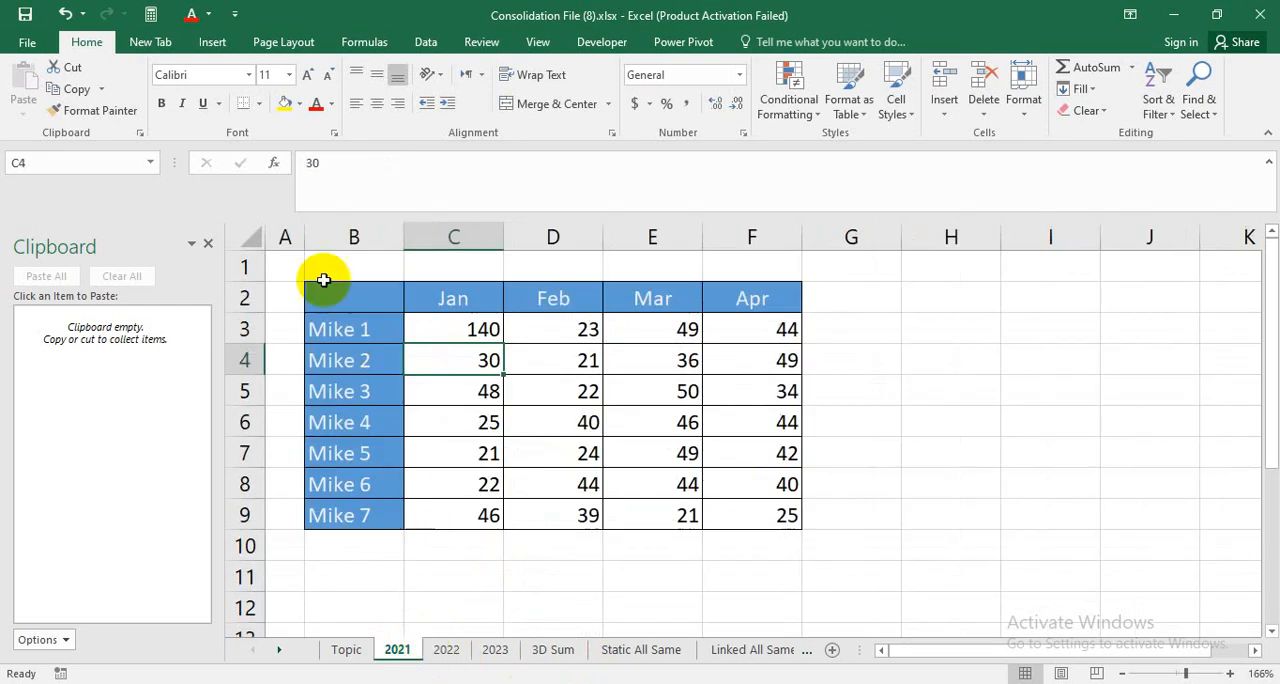
drag(337, 295, 755, 530)
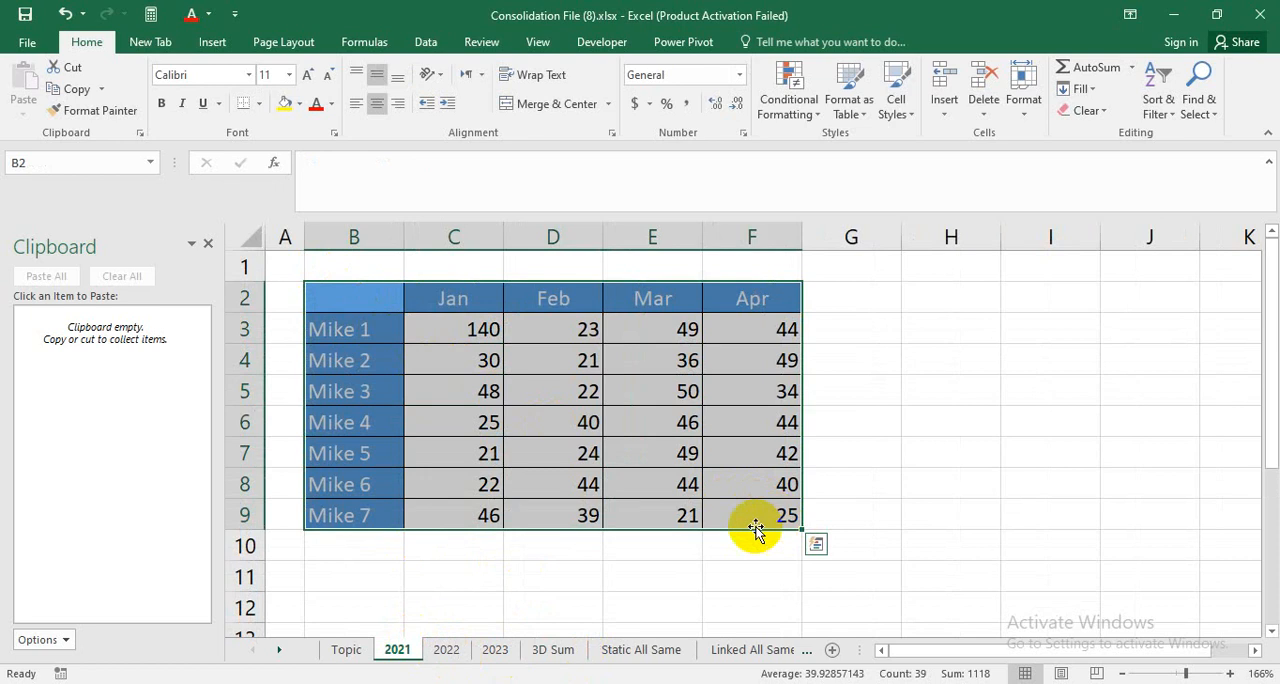
drag(320, 290, 1063, 515)
drag(1041, 521, 1120, 505)
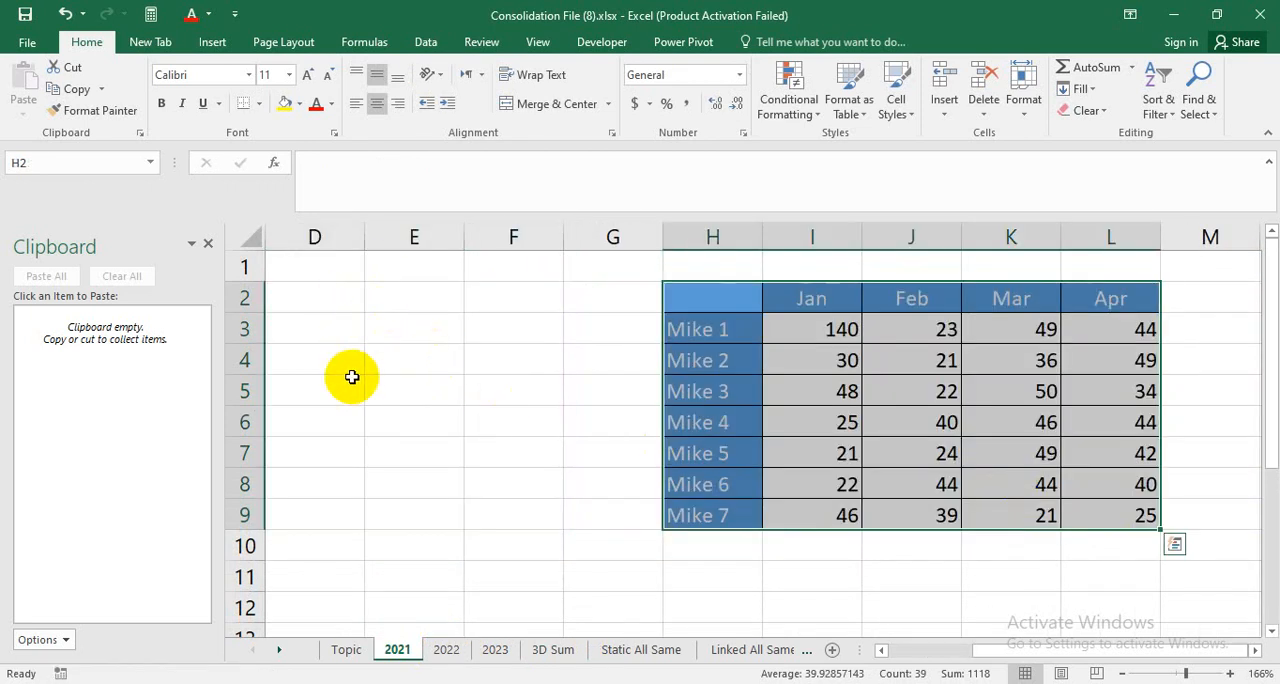
drag(1060, 650, 957, 654)
Check the totals and 3D formulas in C3:F9 on the 3D Sum sheet against the relocated 2021 table.
click(557, 651)
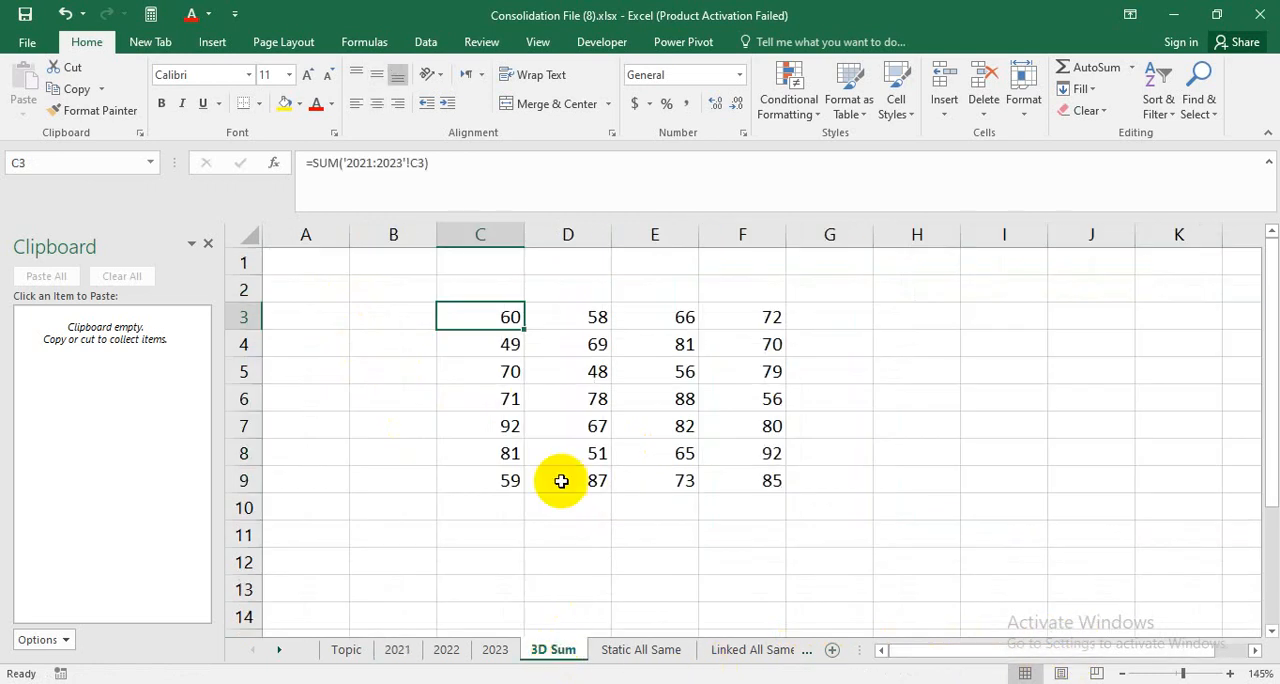
click(558, 374)
drag(496, 314, 783, 506)
click(726, 477)
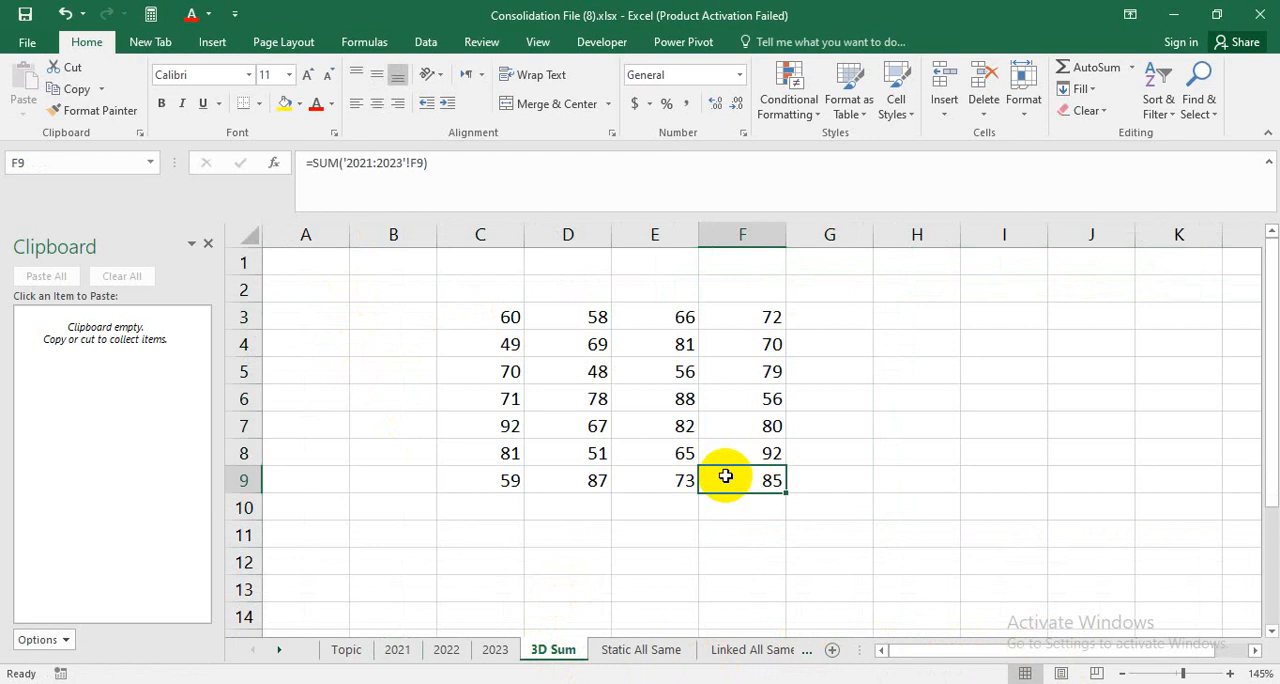
click(506, 330)
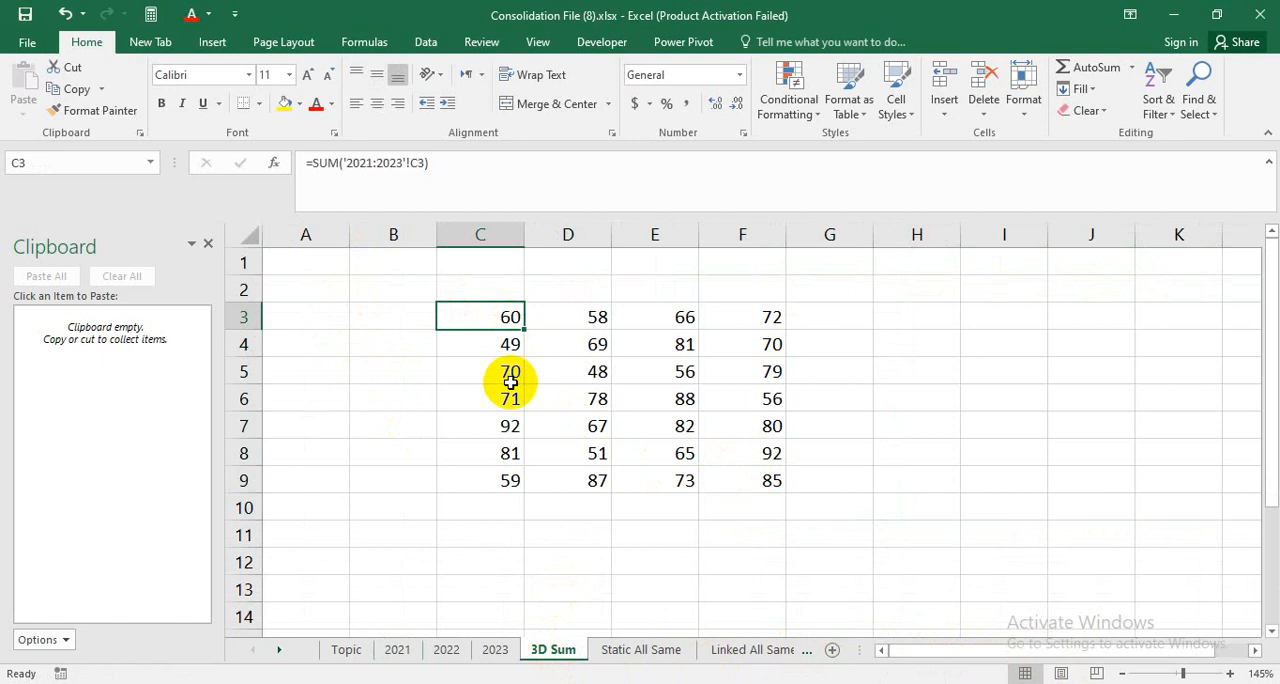
Move the 2022 table to I5:M12 and the 2023 table to H4:L11, checking the effect on the 3D Sum sheet.
click(447, 650)
drag(337, 281, 1029, 583)
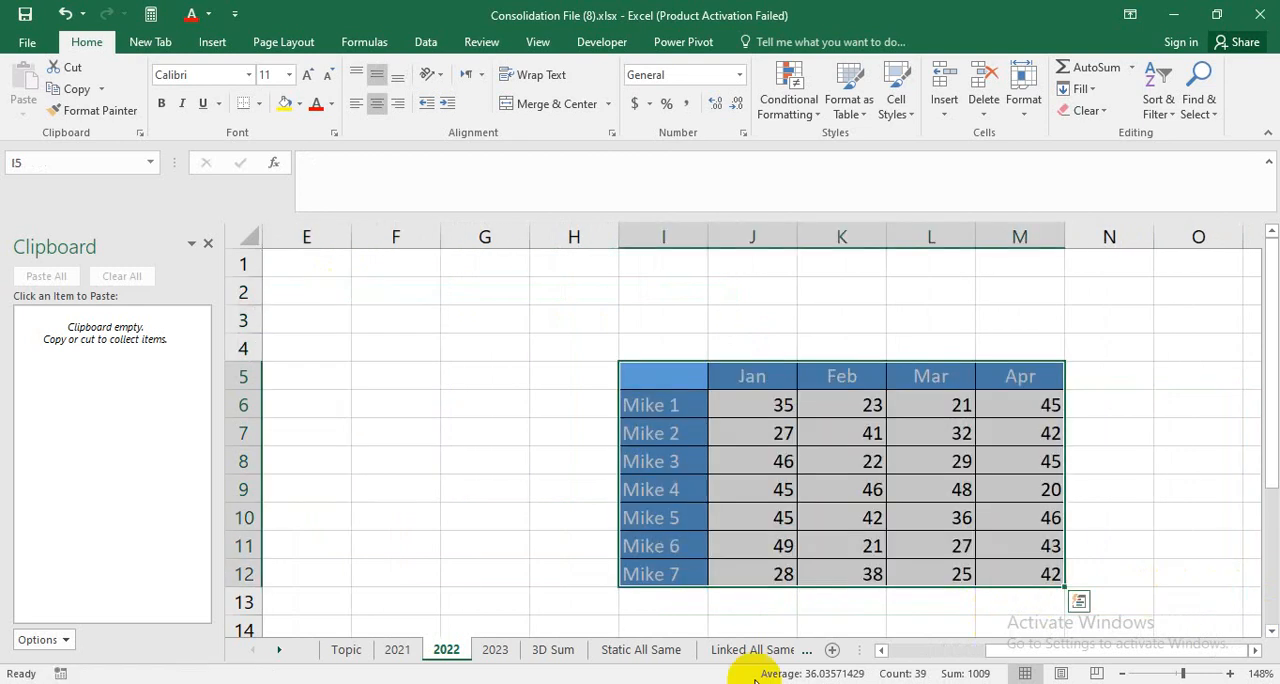
click(494, 650)
drag(366, 318, 1238, 606)
click(545, 650)
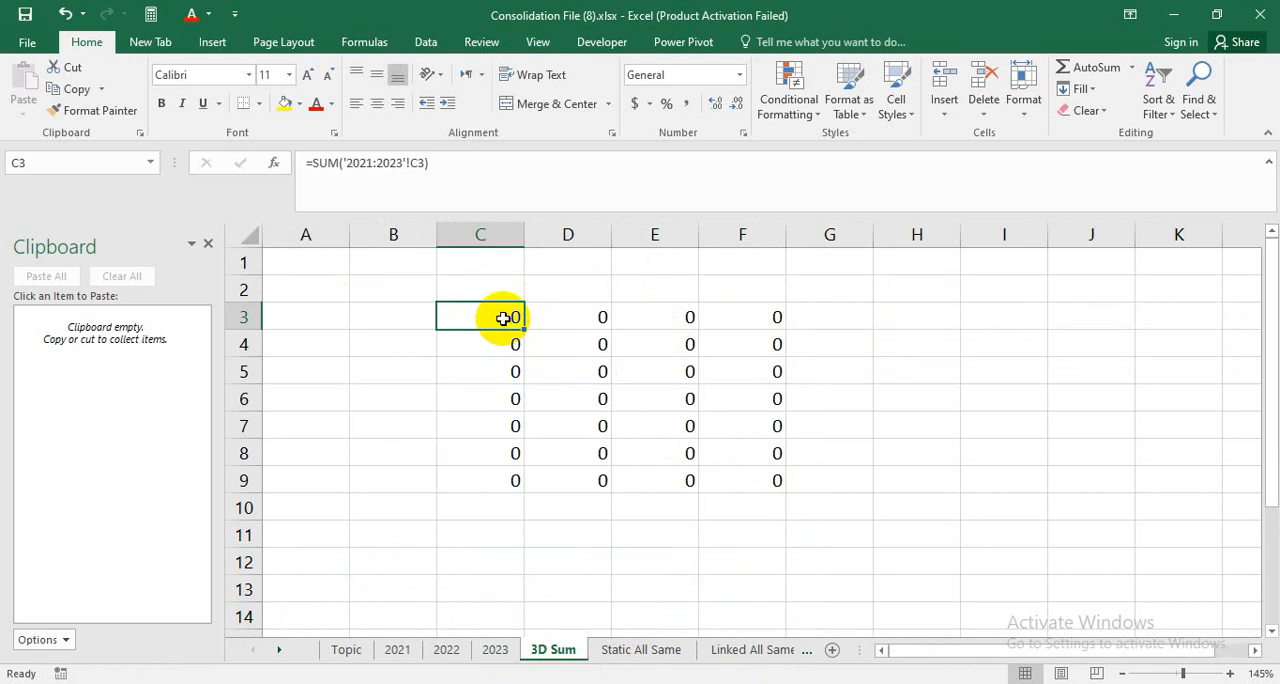
Start the Consolidate command on the Static All Same sheet with cell D5 as the destination.
click(622, 651)
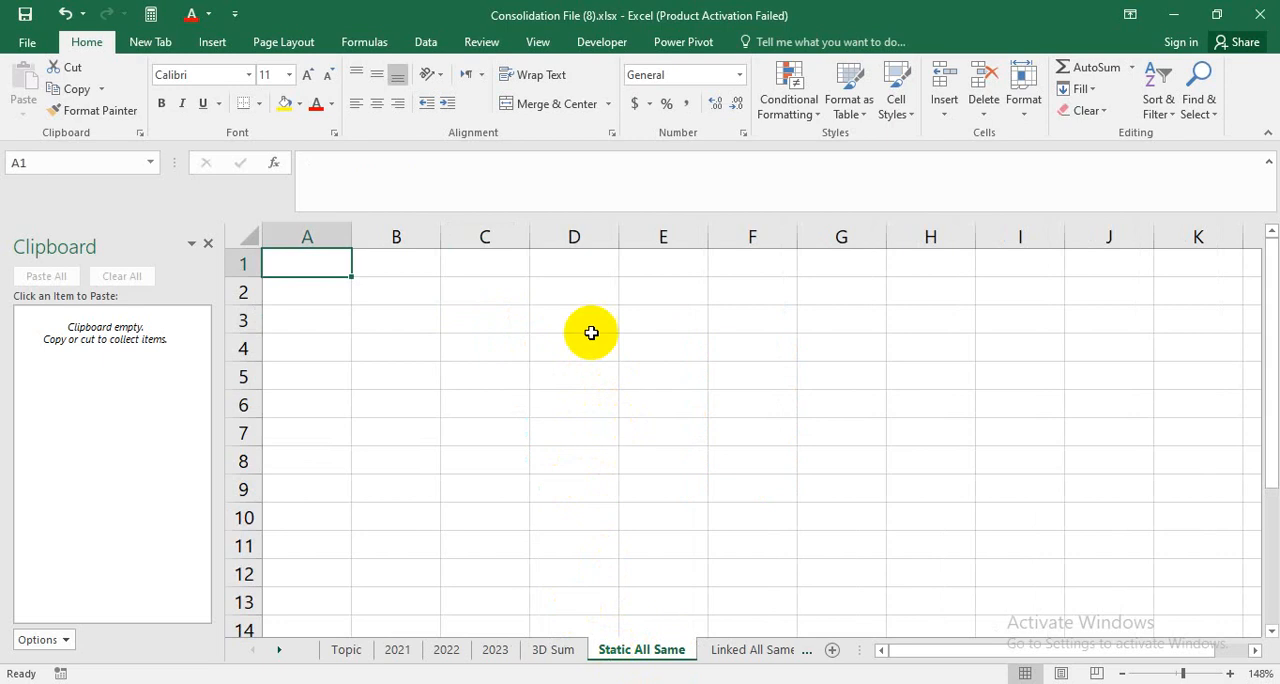
click(494, 318)
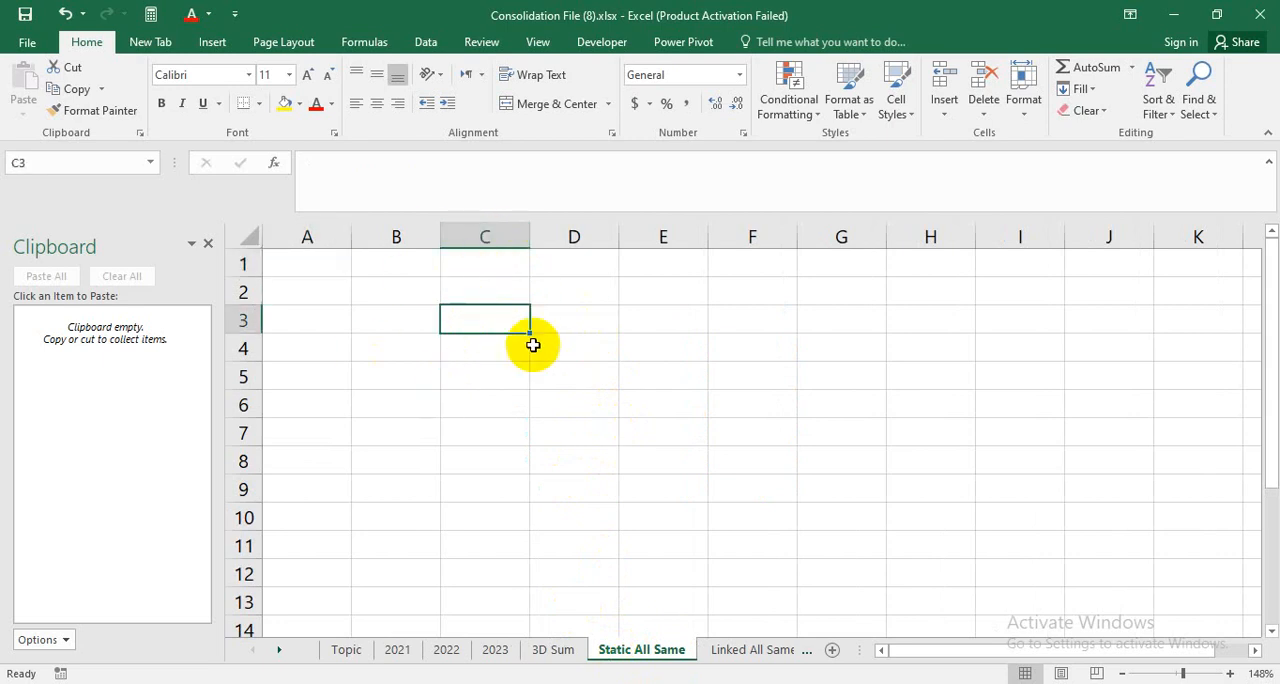
click(576, 410)
click(846, 460)
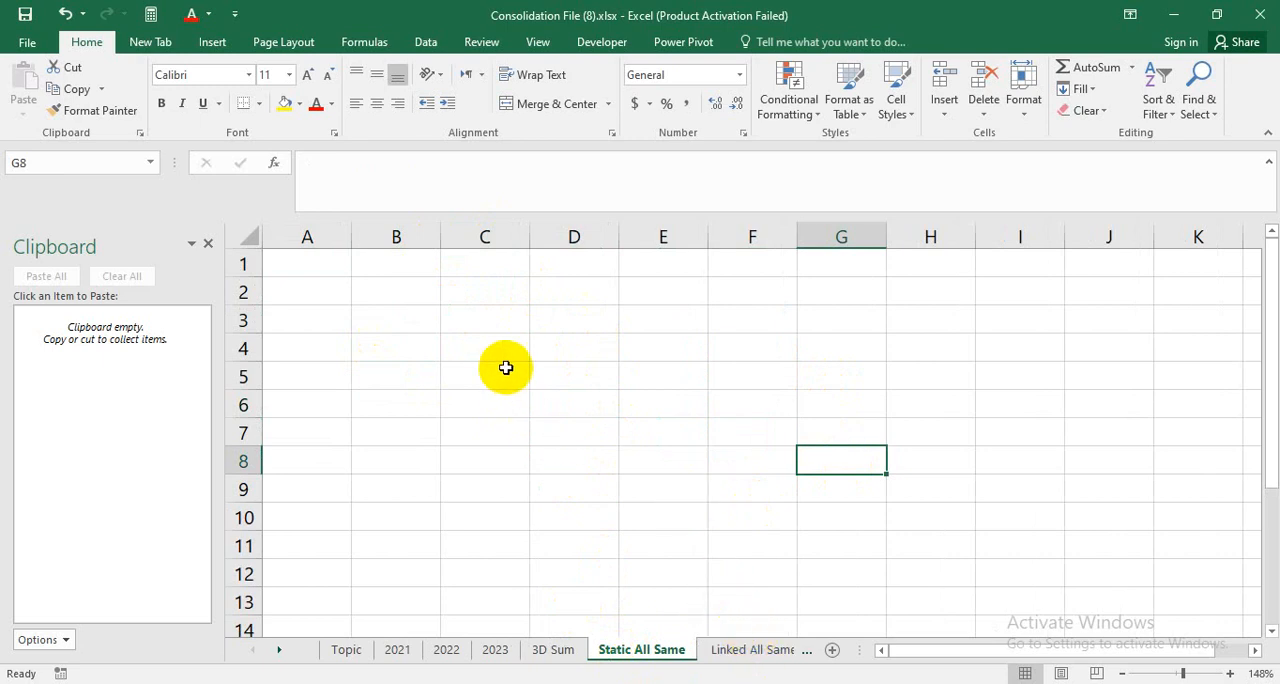
drag(574, 395, 575, 378)
click(577, 374)
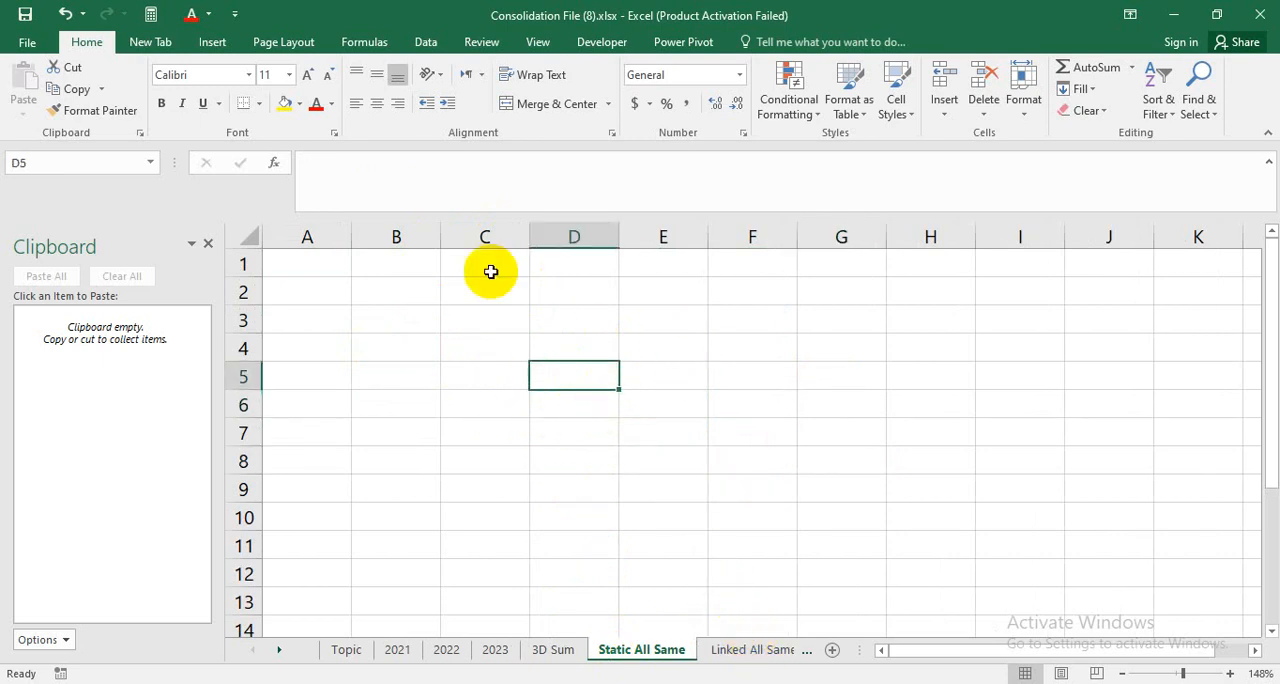
click(428, 41)
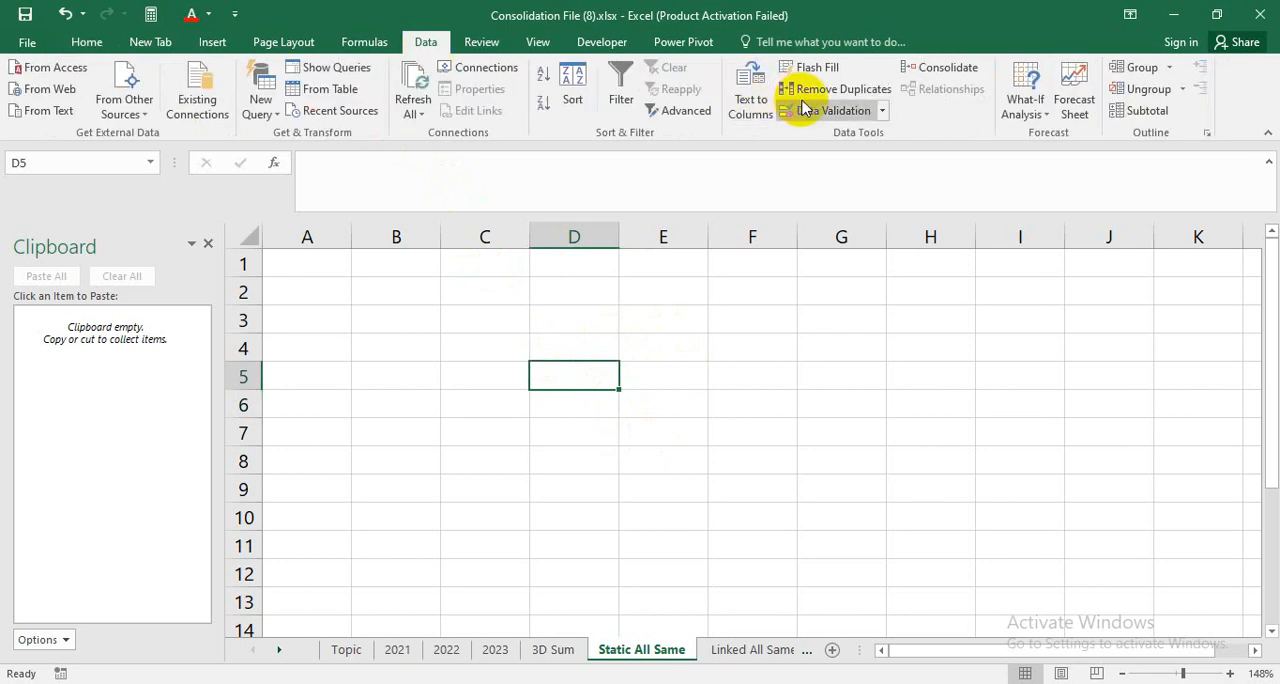
click(948, 68)
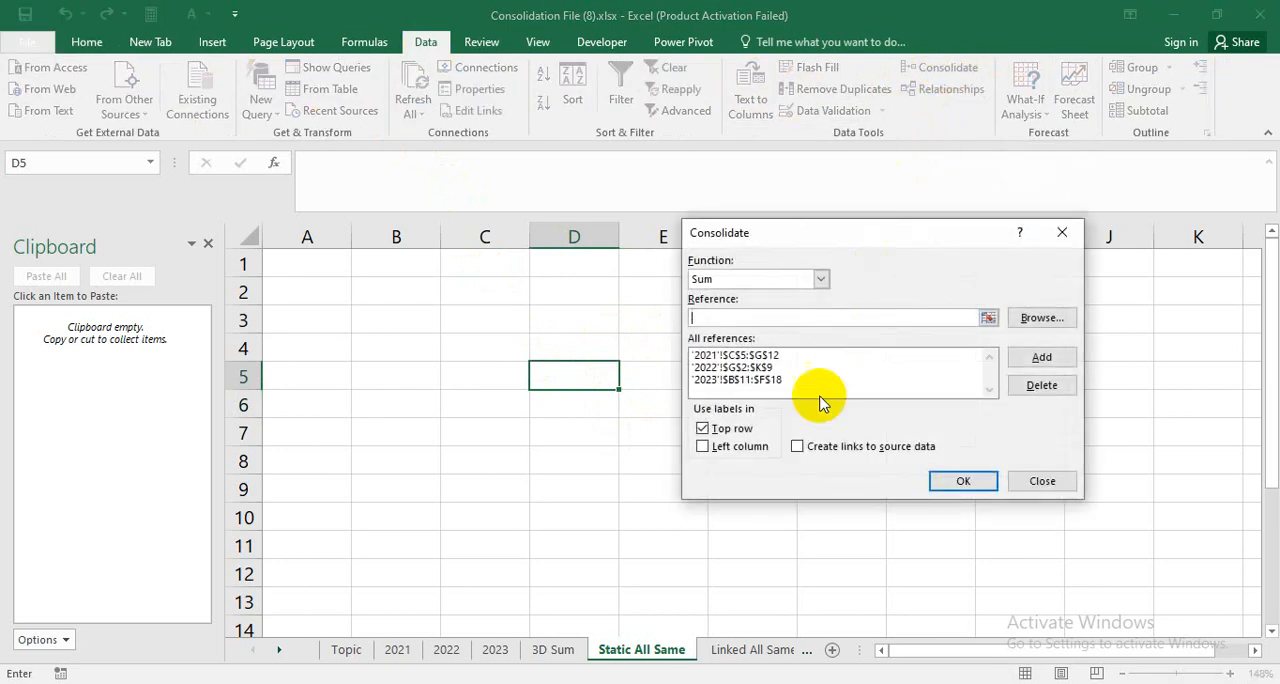
Delete the three old 2021, 2022 and 2023 references from the Consolidate reference list.
click(765, 380)
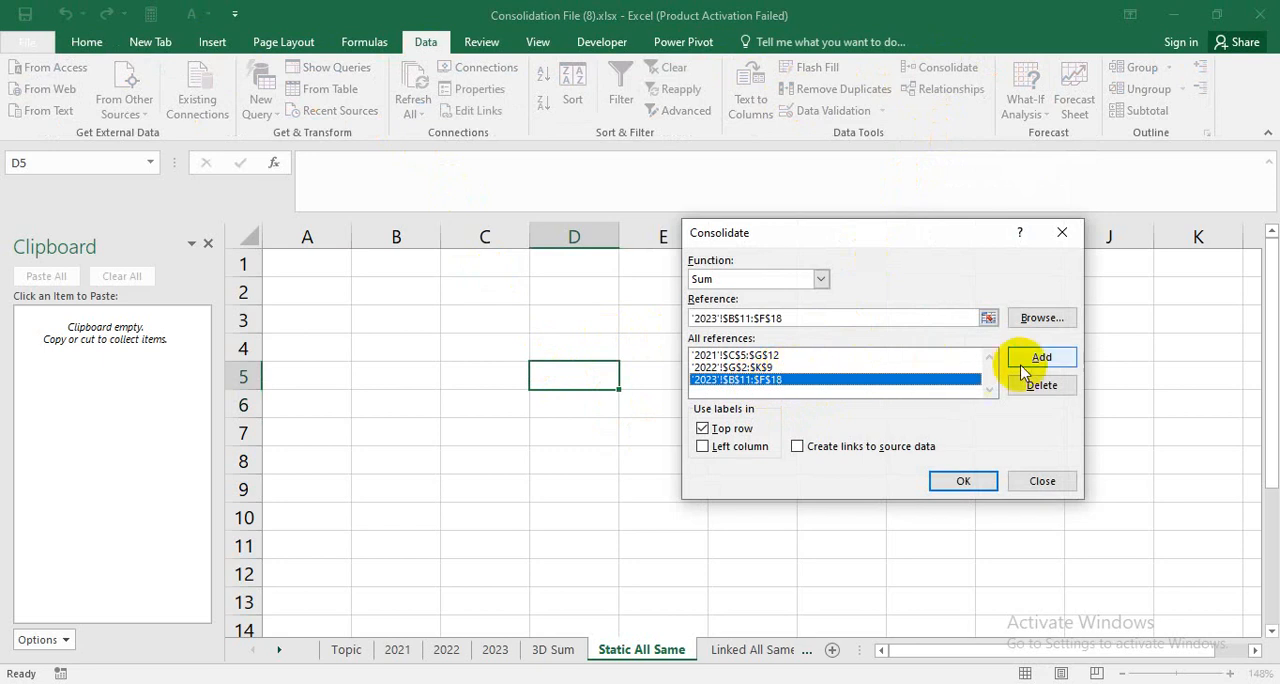
click(1042, 387)
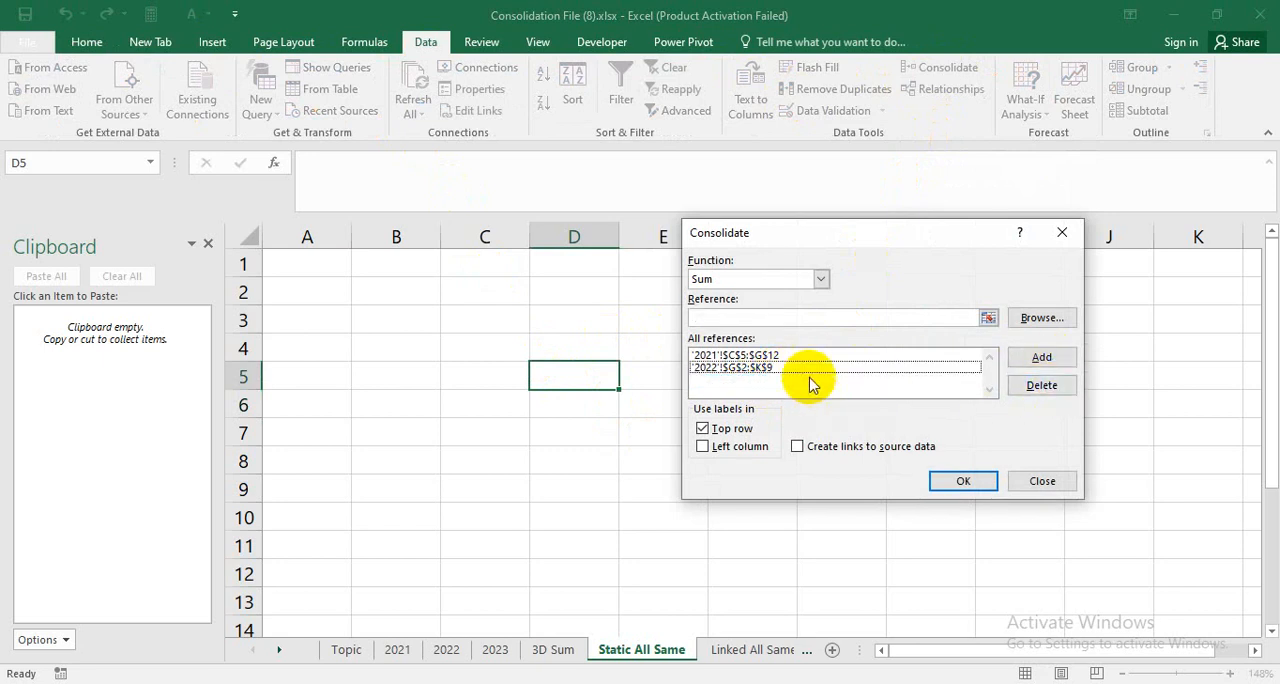
click(808, 367)
click(1042, 385)
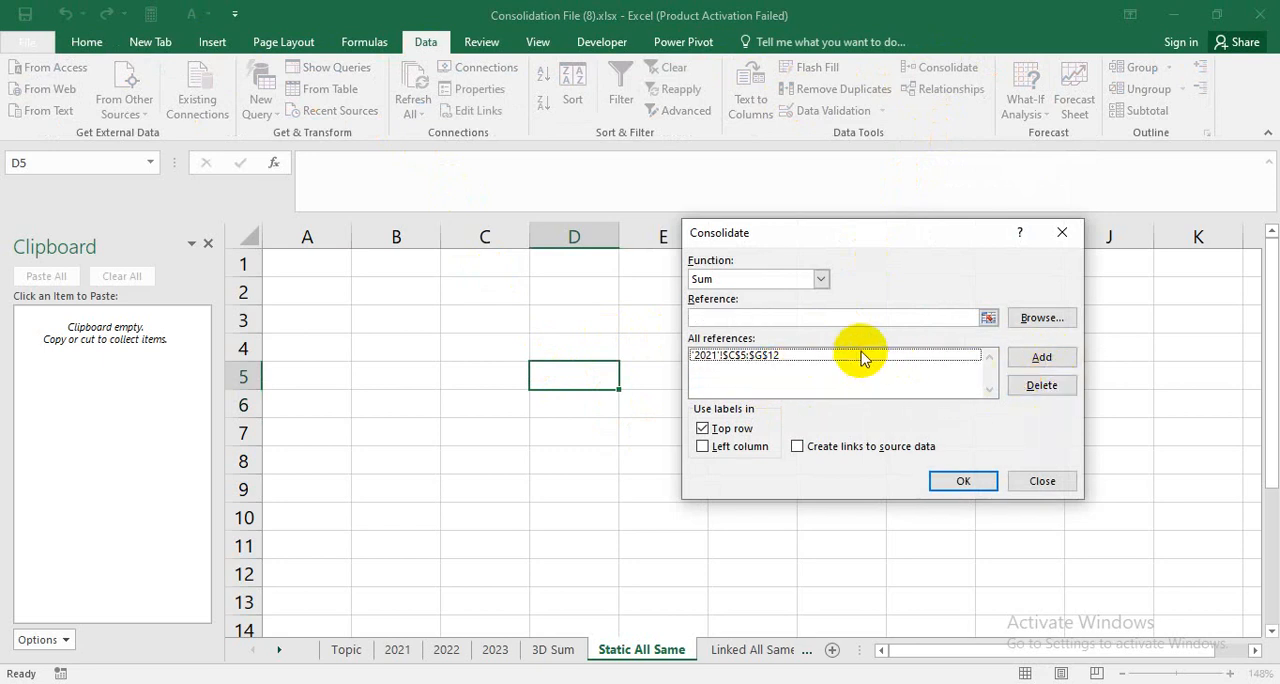
click(863, 356)
click(1038, 386)
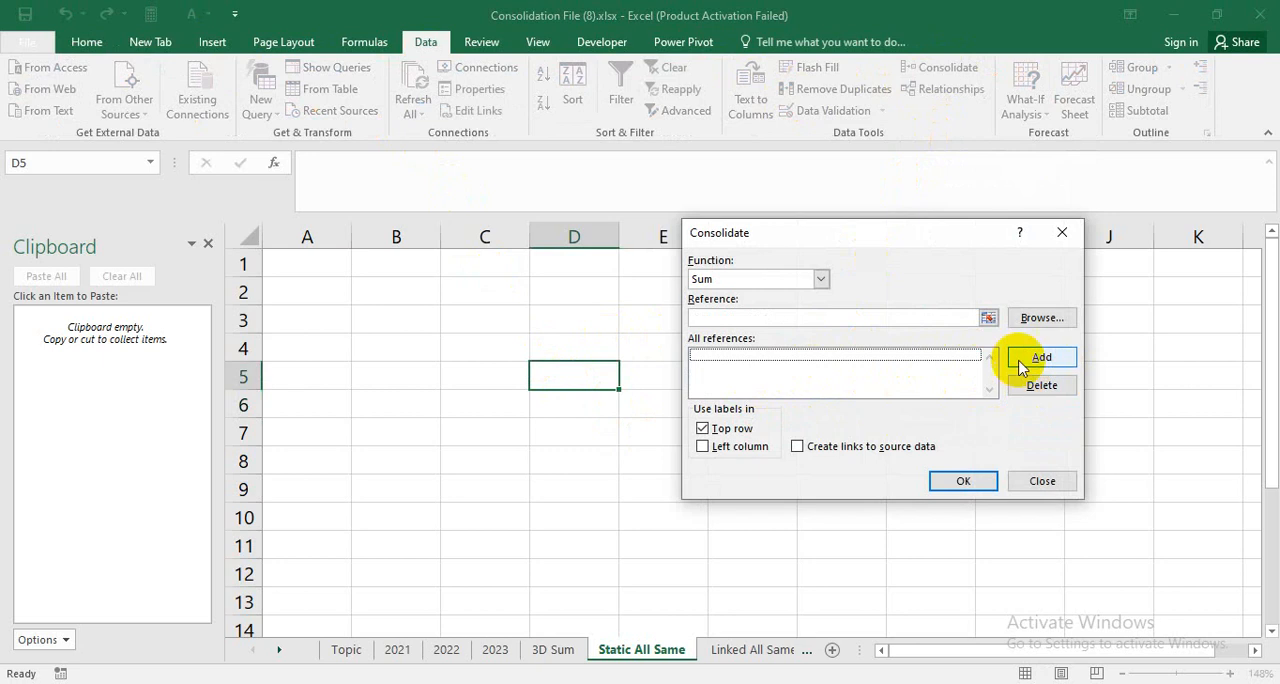
Add the 2021 table range H2:L9 and the 2022 table range I5:M12 as consolidation references.
click(988, 318)
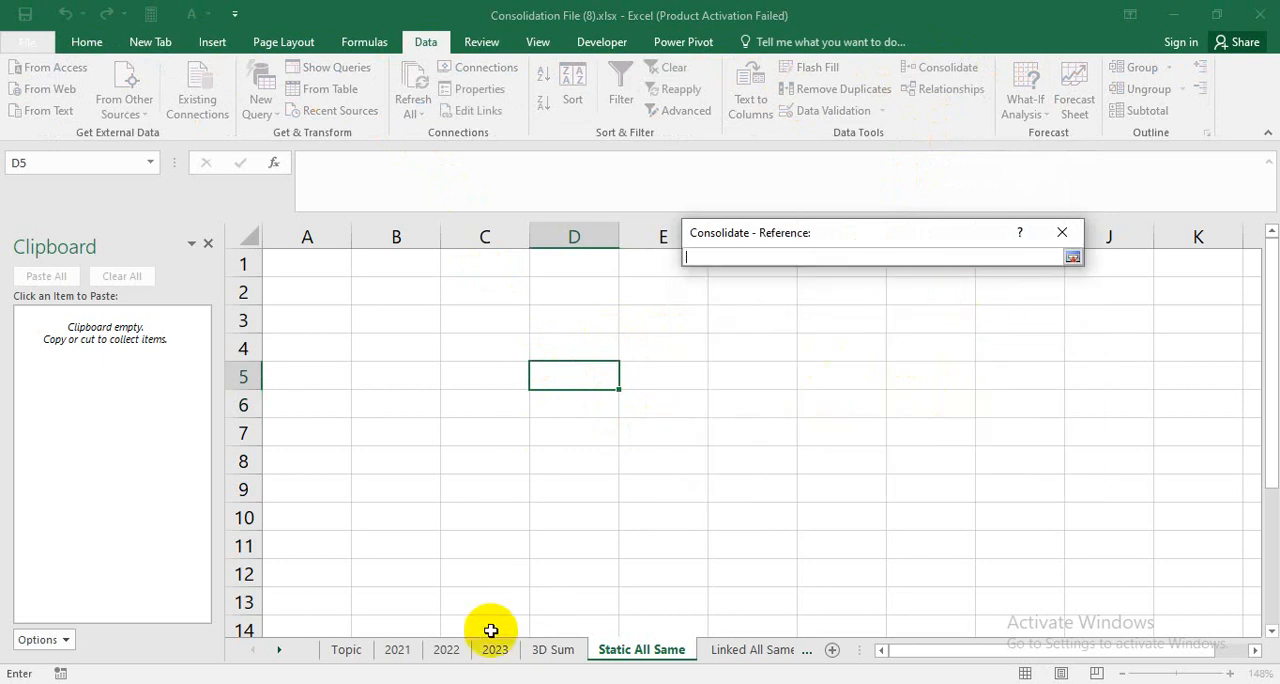
click(397, 649)
click(944, 309)
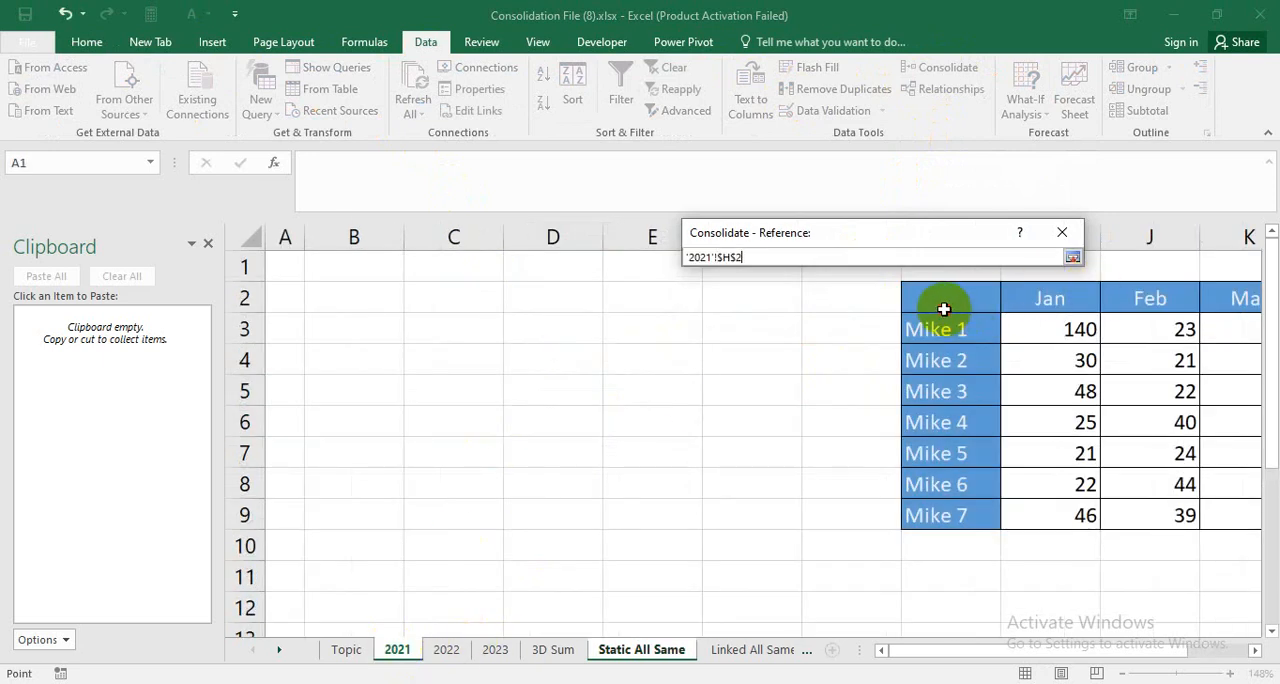
drag(944, 309, 1126, 508)
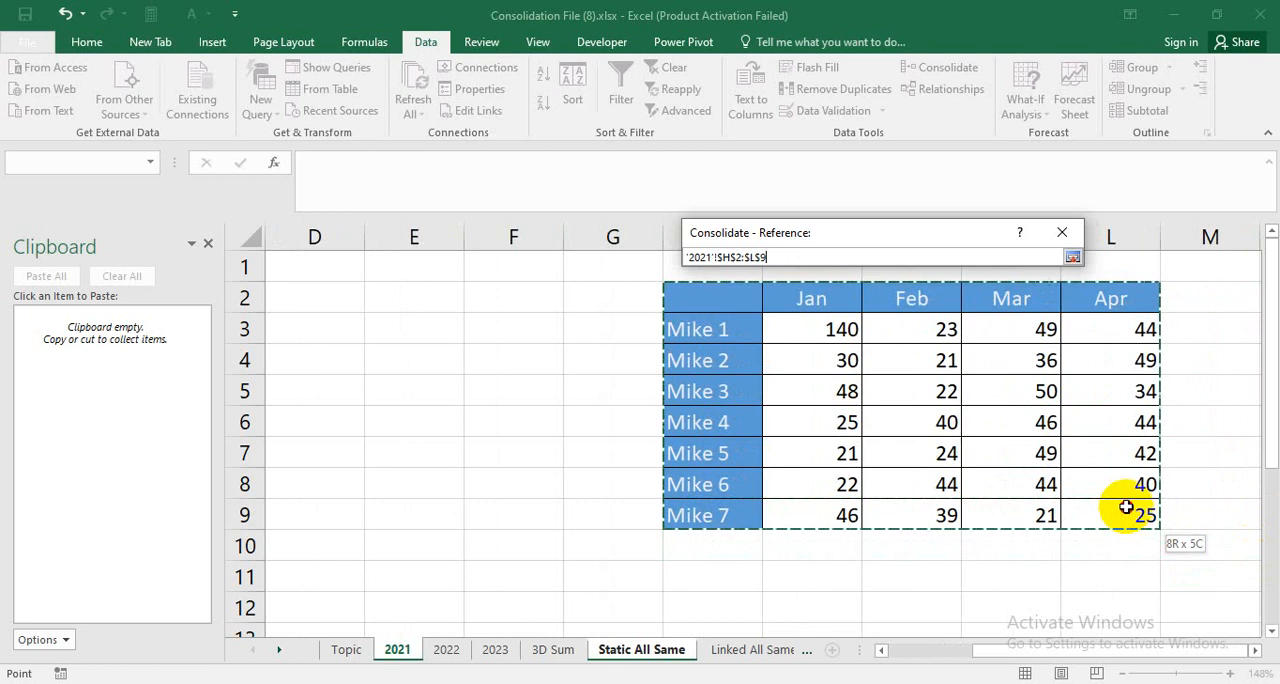
click(1072, 257)
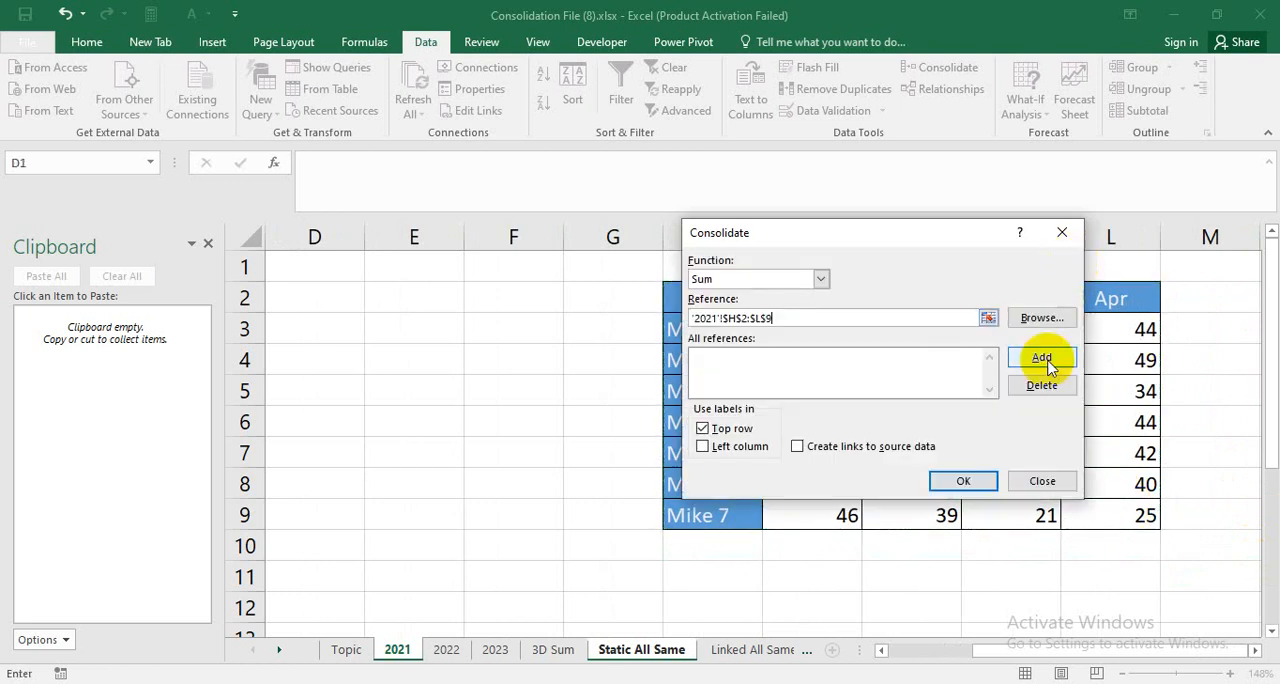
click(1041, 358)
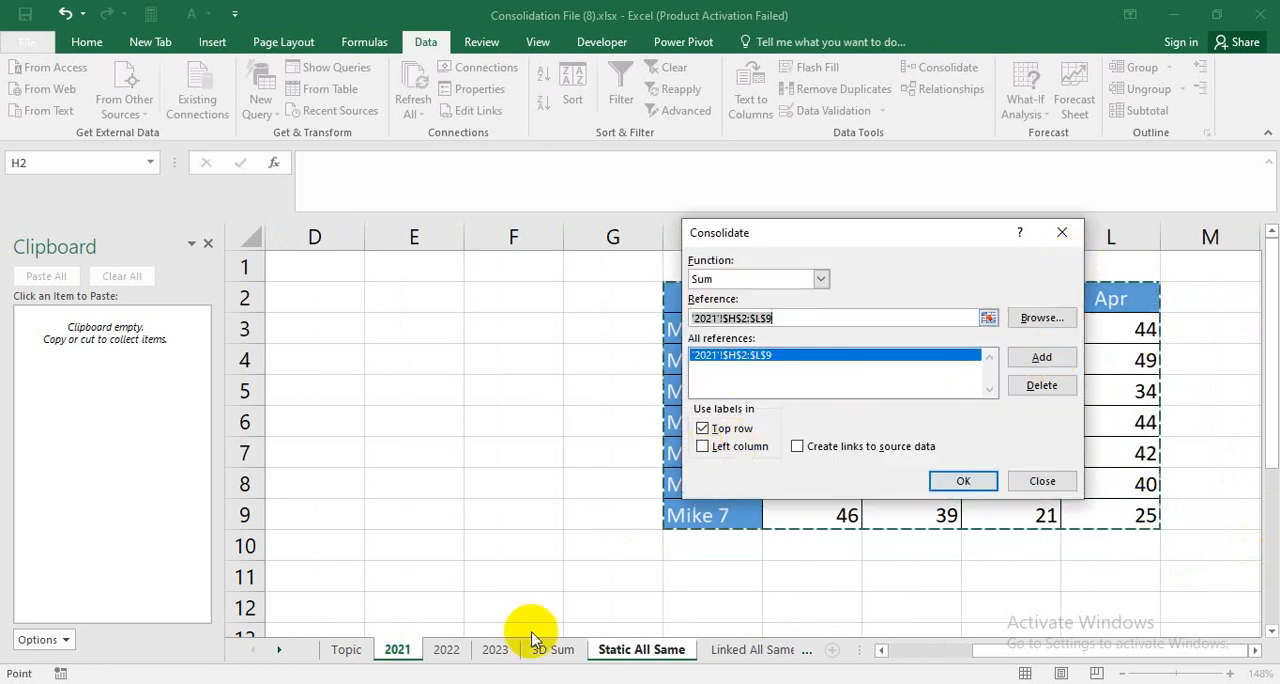
click(446, 649)
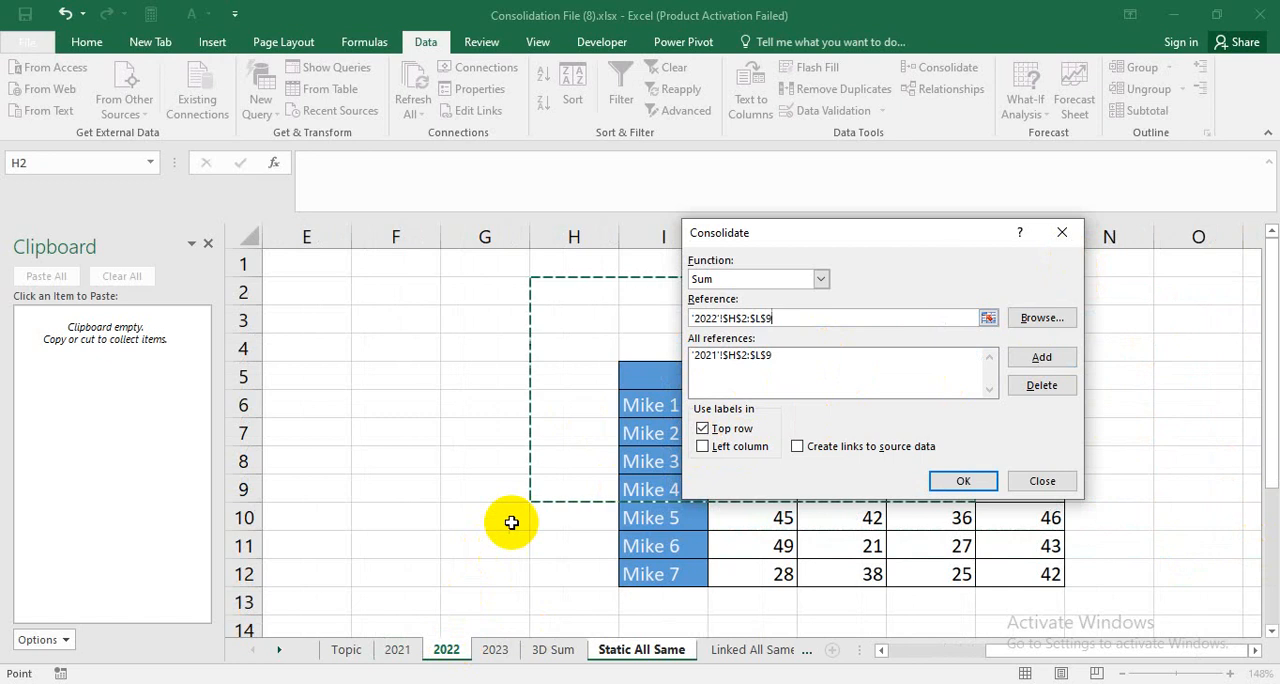
drag(640, 366, 987, 583)
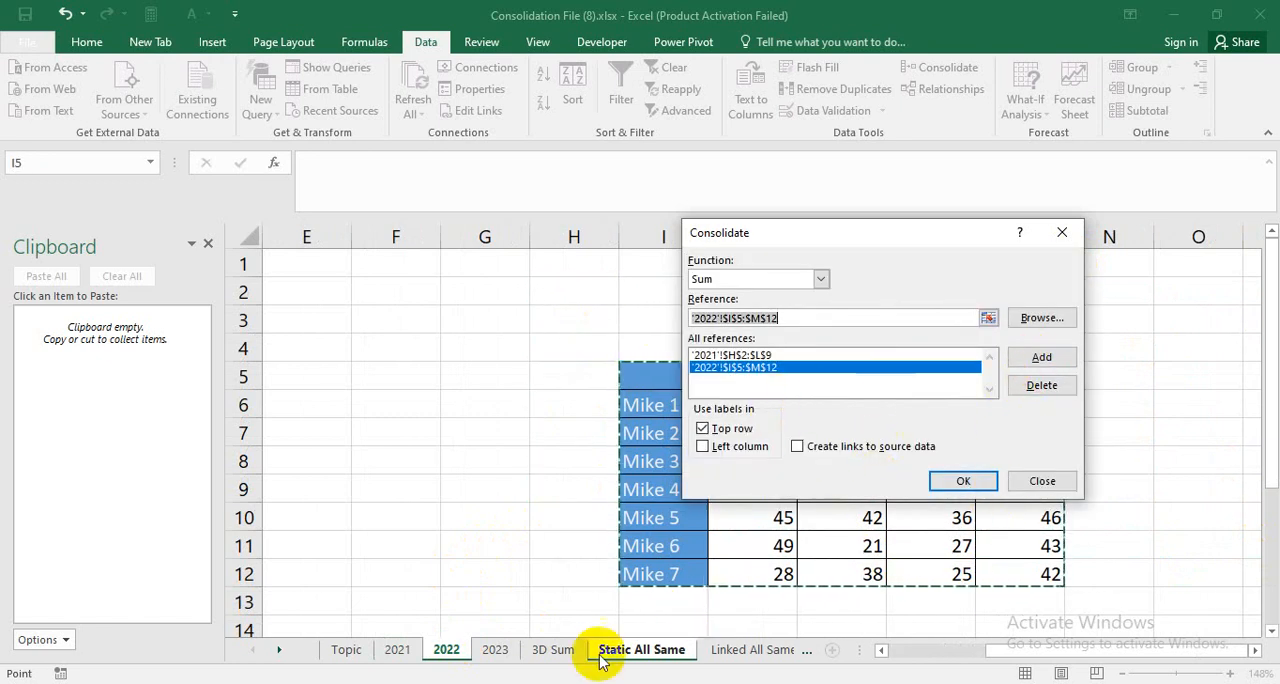
Add the 2023 table range H4:L11 and run the Sum consolidation with top row and left column labels.
click(494, 648)
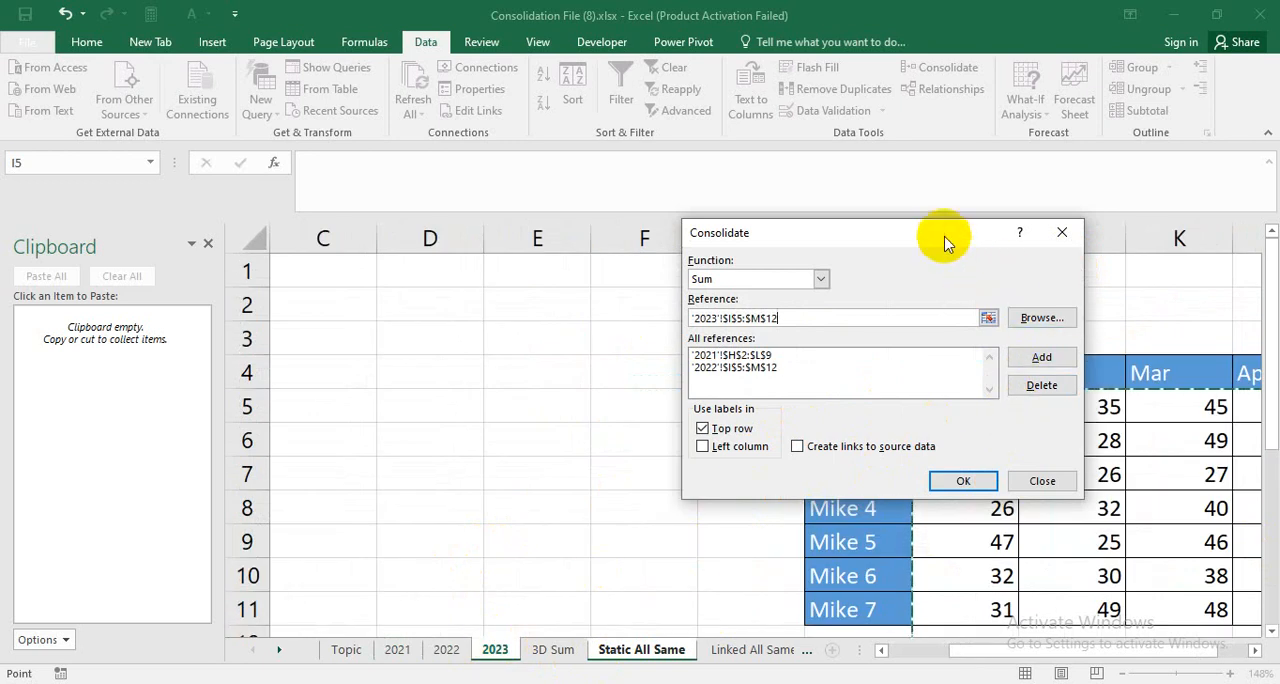
drag(940, 238, 382, 297)
drag(866, 374, 1101, 592)
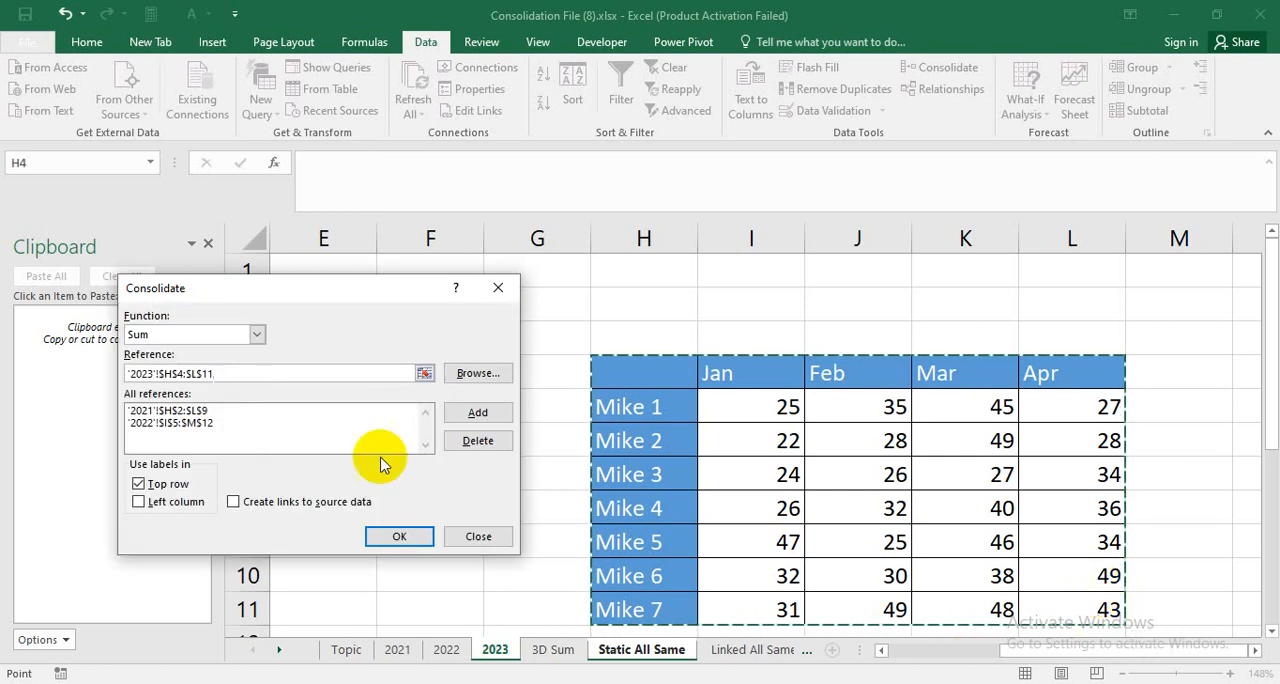
click(484, 419)
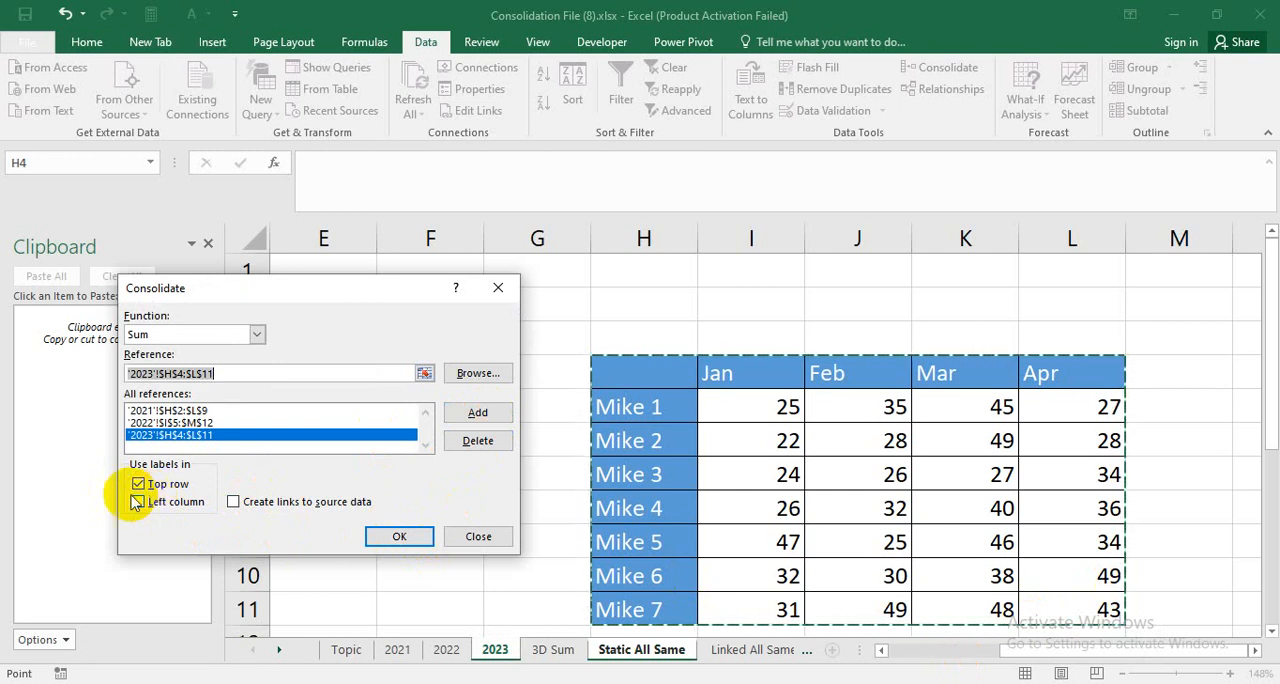
click(140, 503)
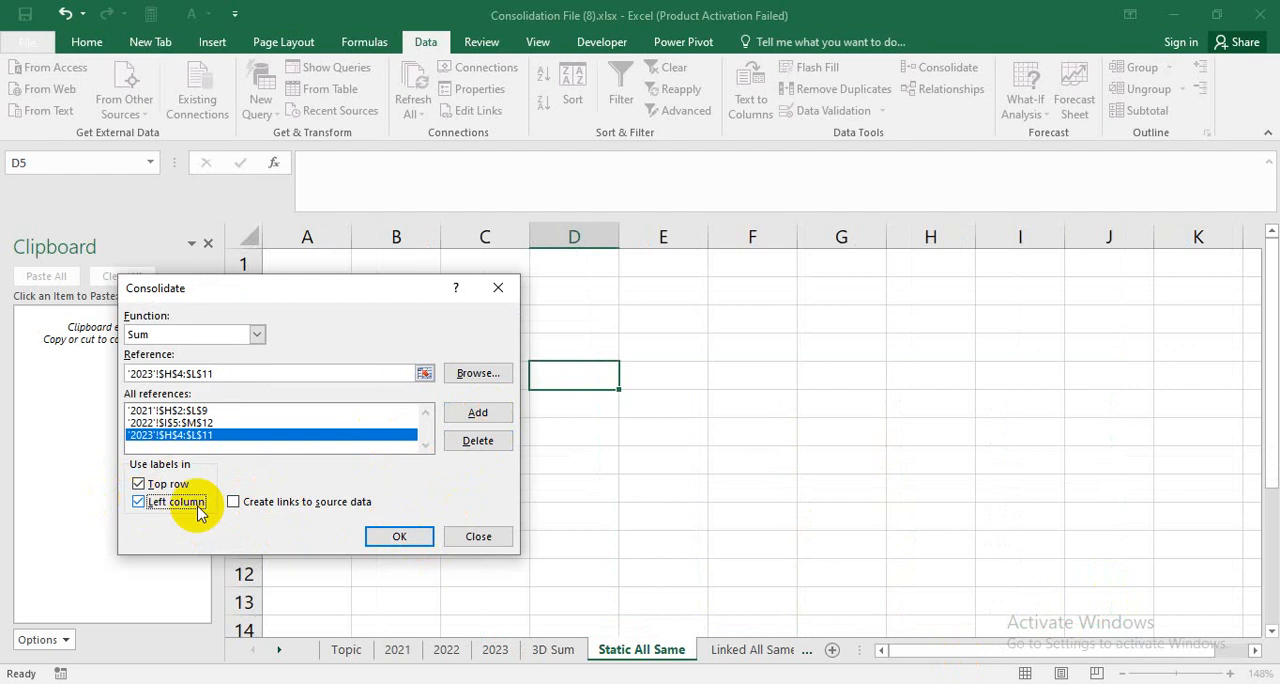
click(399, 536)
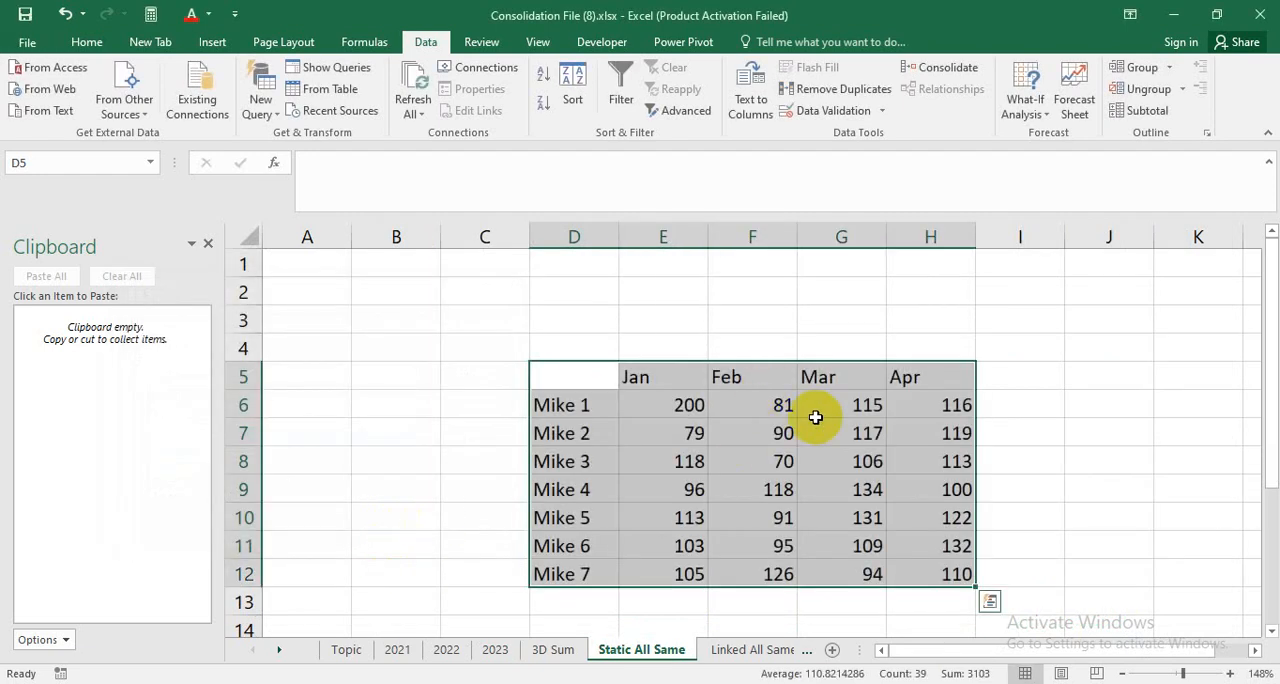
Inspect several cells of the consolidated table on the Static All Same sheet to see whether they hold values or formulas.
click(814, 480)
click(677, 393)
click(786, 495)
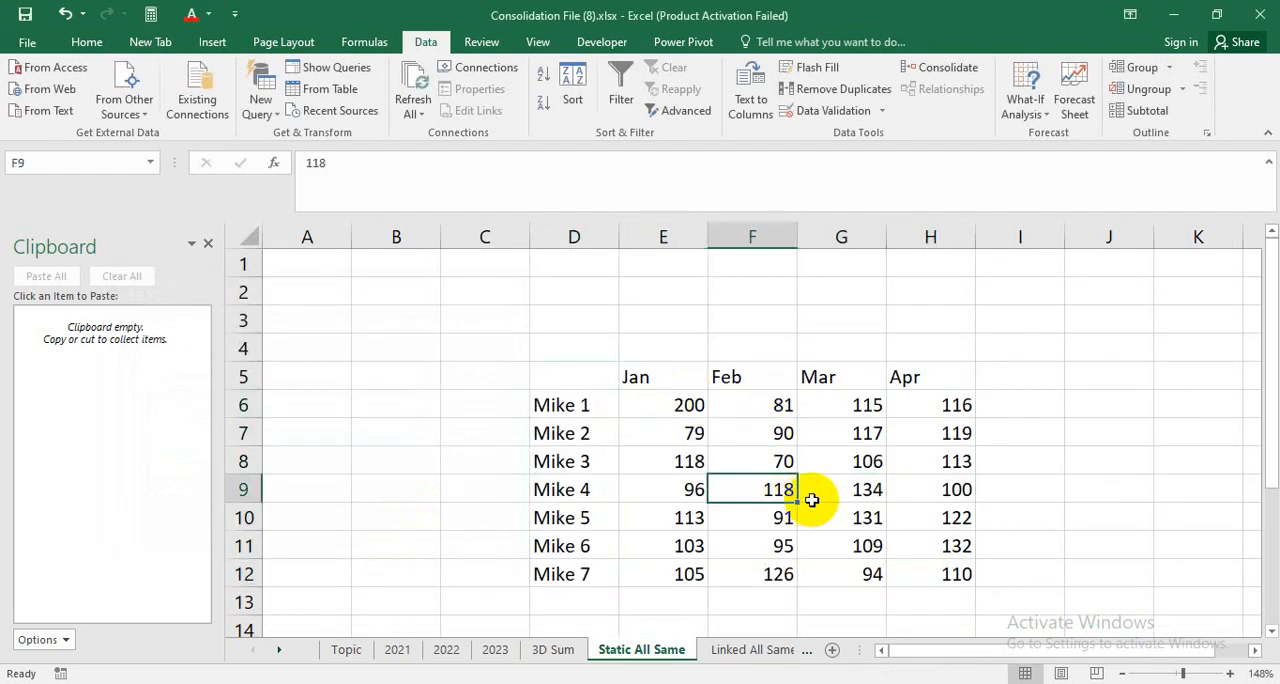
click(728, 455)
click(677, 403)
drag(820, 460, 828, 474)
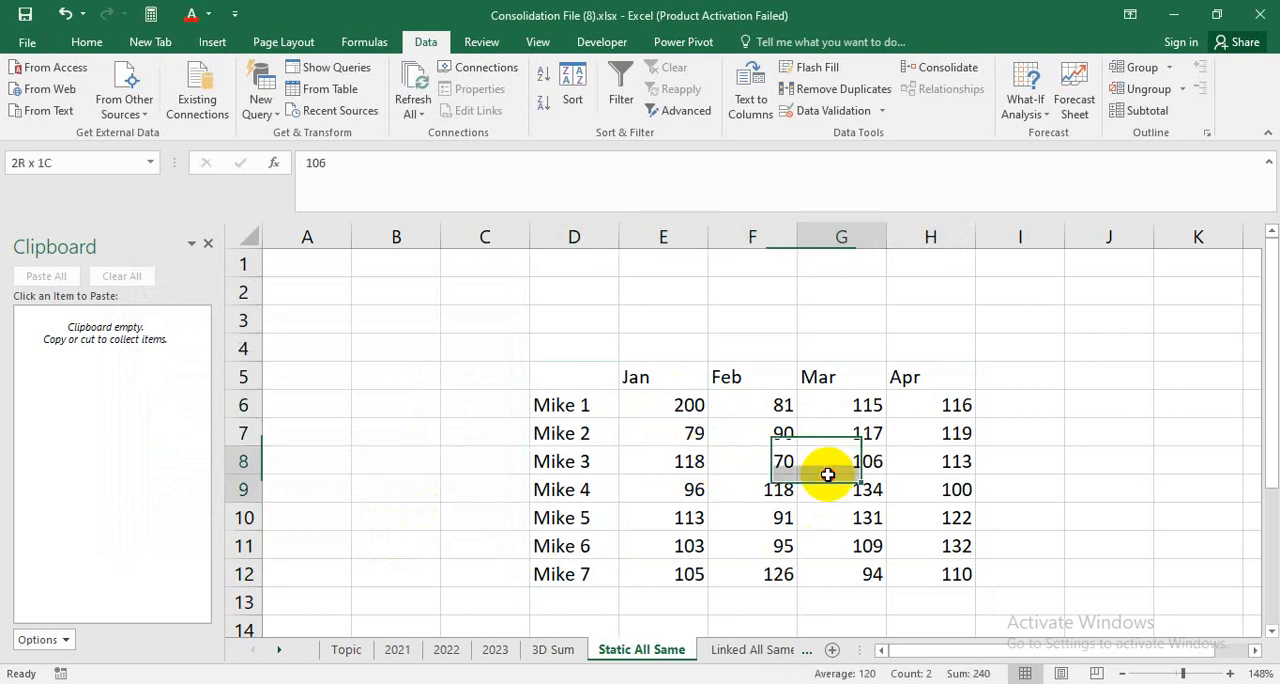
click(897, 545)
Compare the 3D Sum sheet with the consolidated table in D5:H12 on the Static All Same sheet.
click(557, 624)
click(555, 649)
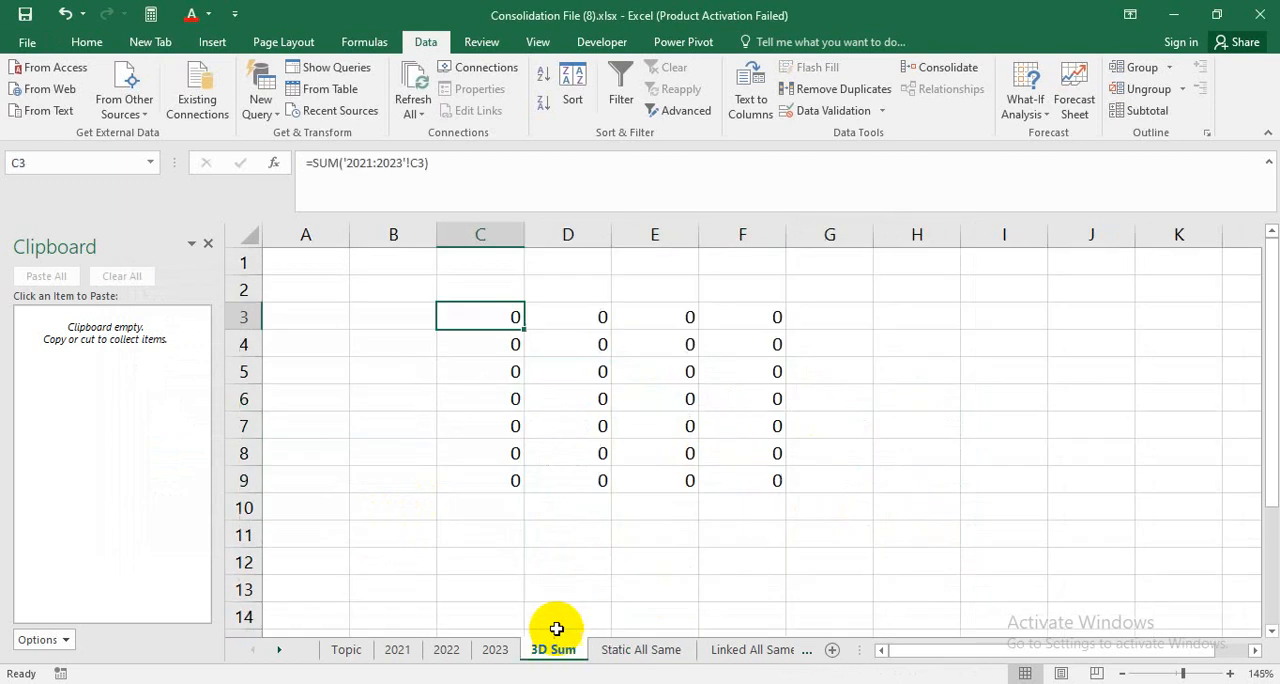
click(633, 656)
drag(586, 386, 926, 569)
click(1095, 430)
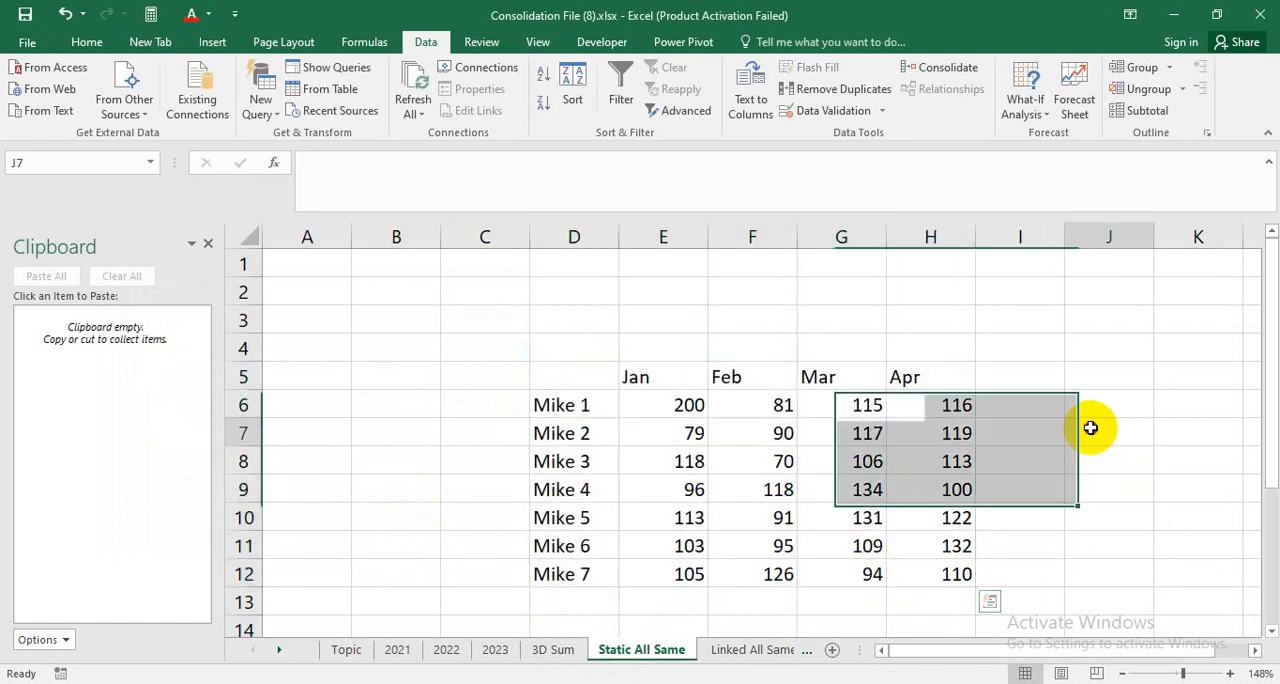
click(643, 429)
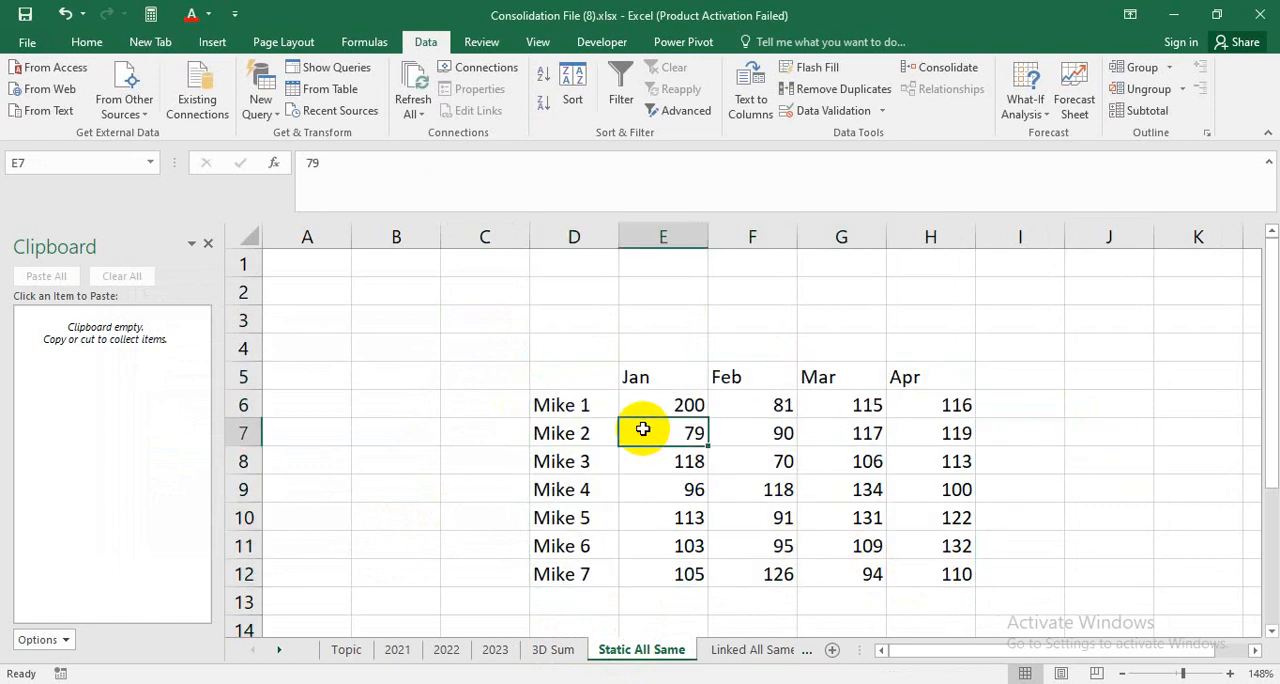
Compare the consolidated values on the Static All Same sheet with the 3D Sum sheet and the 2021 source table.
key(Down)
key(Right)
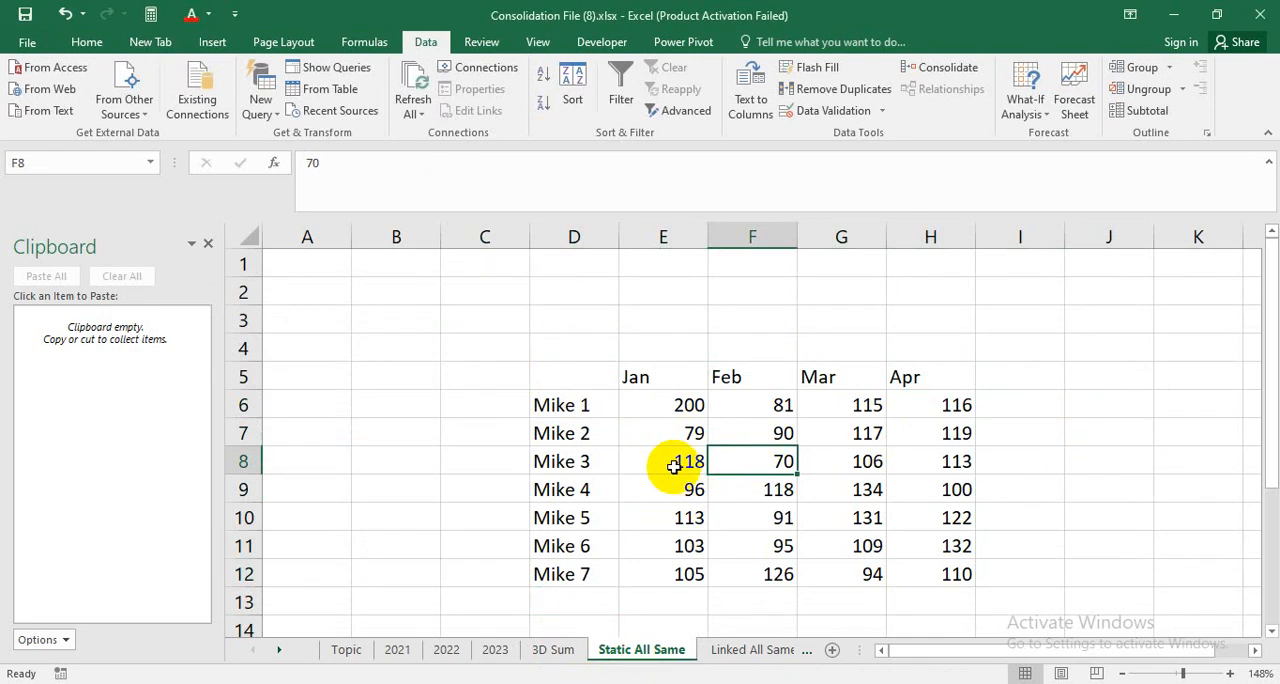
click(729, 652)
click(618, 652)
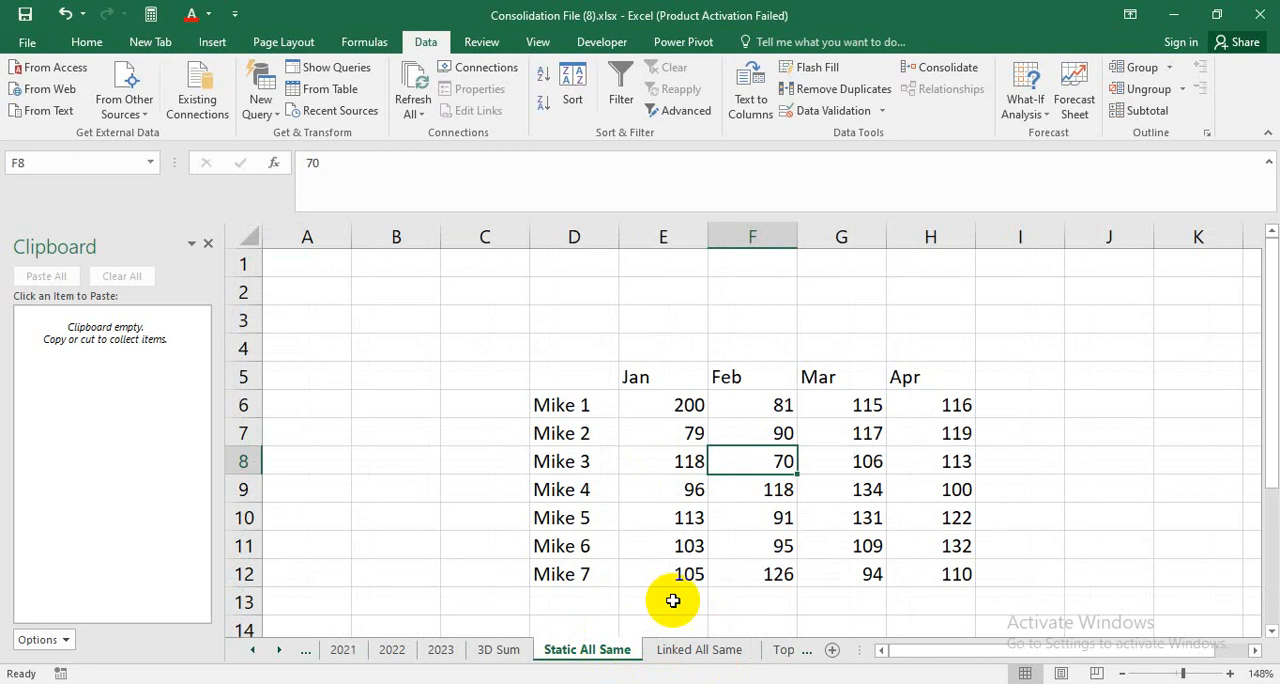
click(650, 435)
click(497, 650)
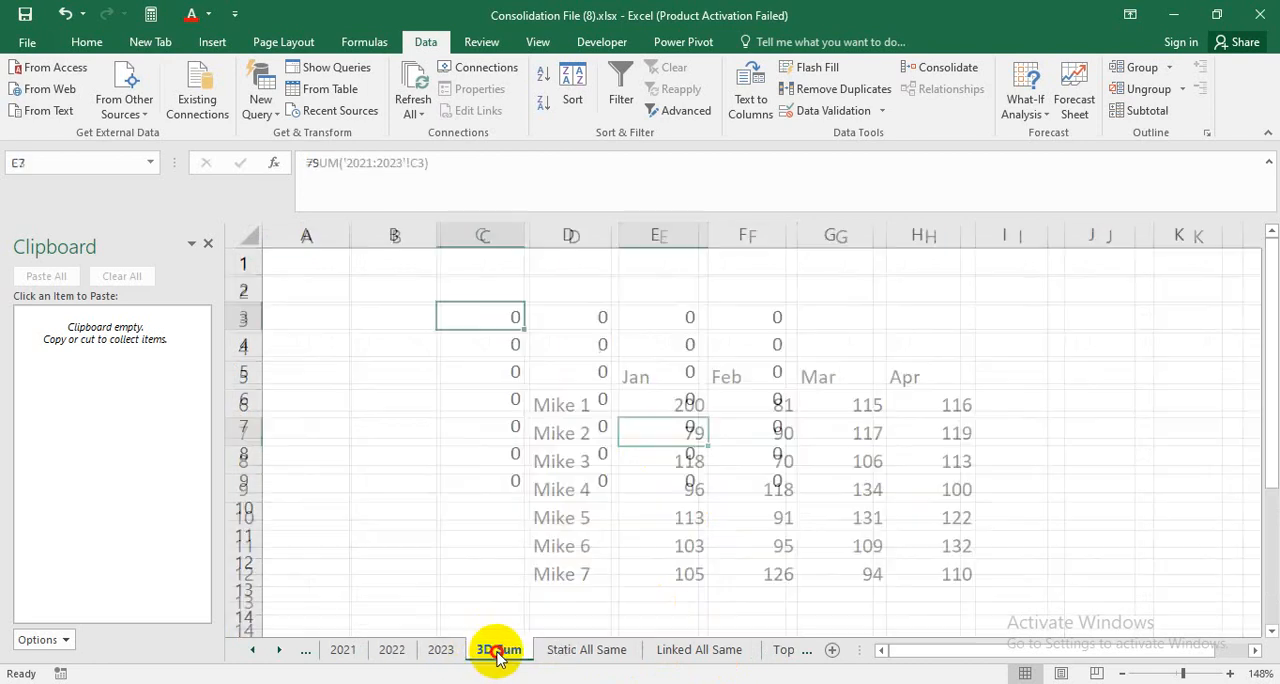
click(355, 652)
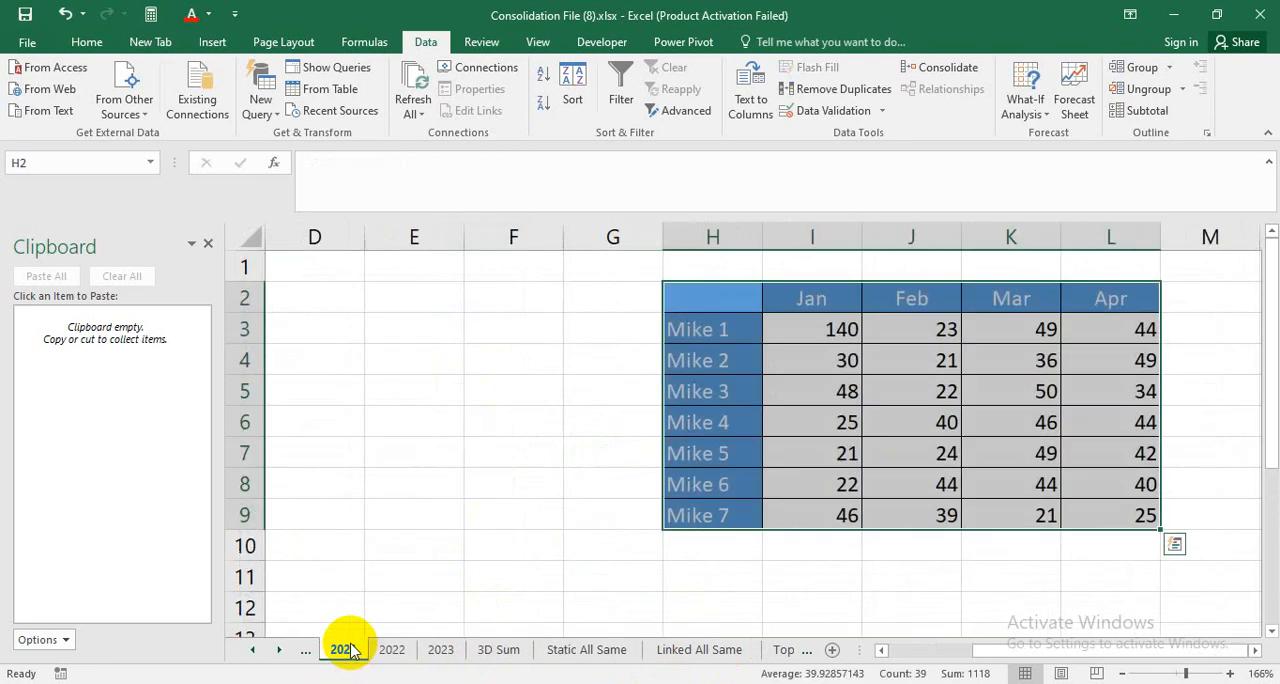
click(846, 346)
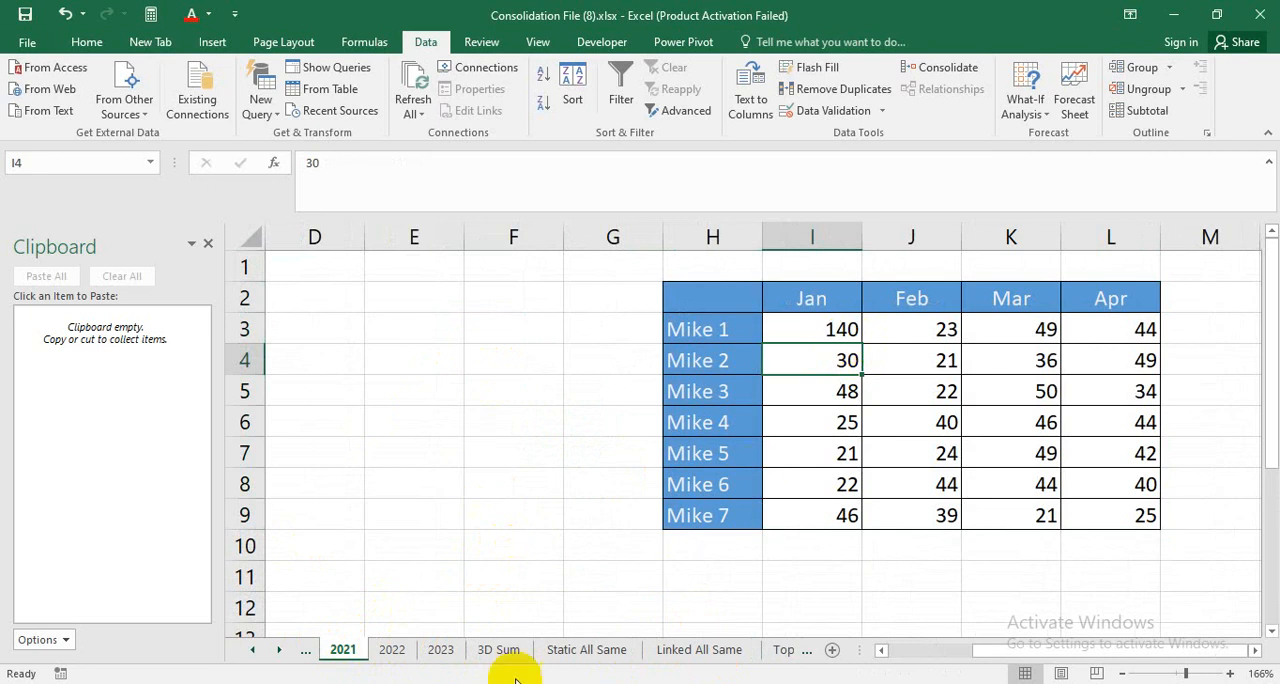
click(499, 651)
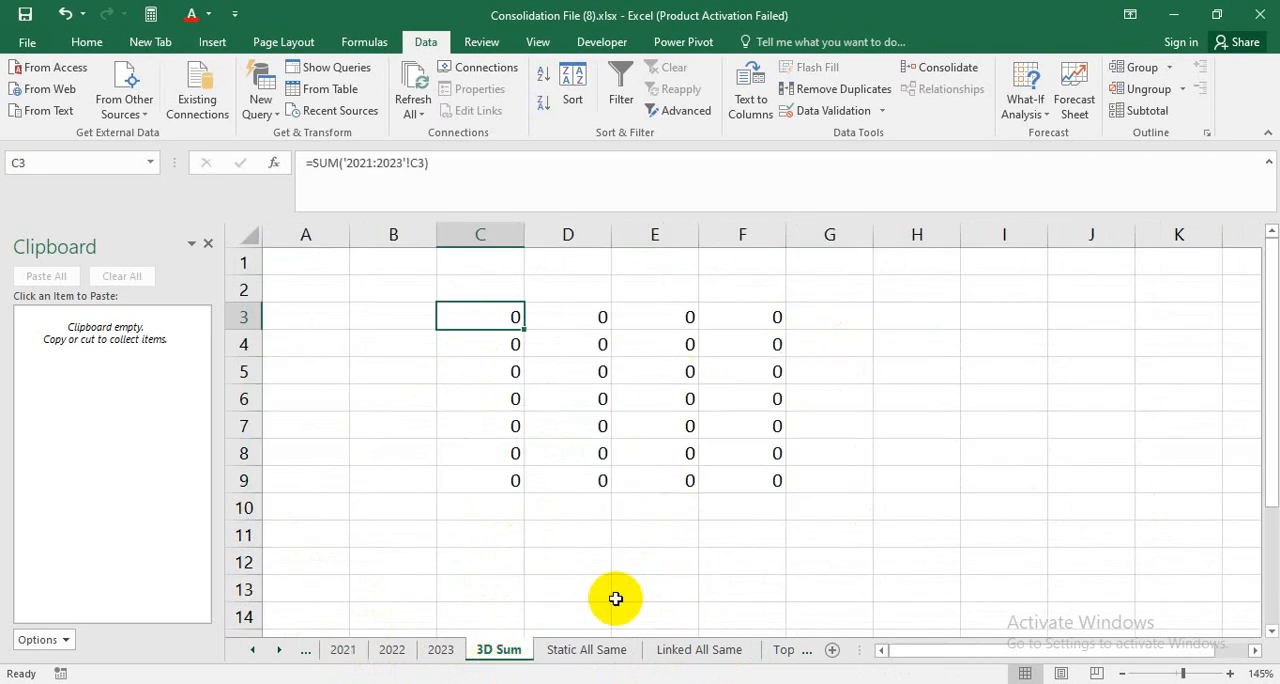
click(588, 650)
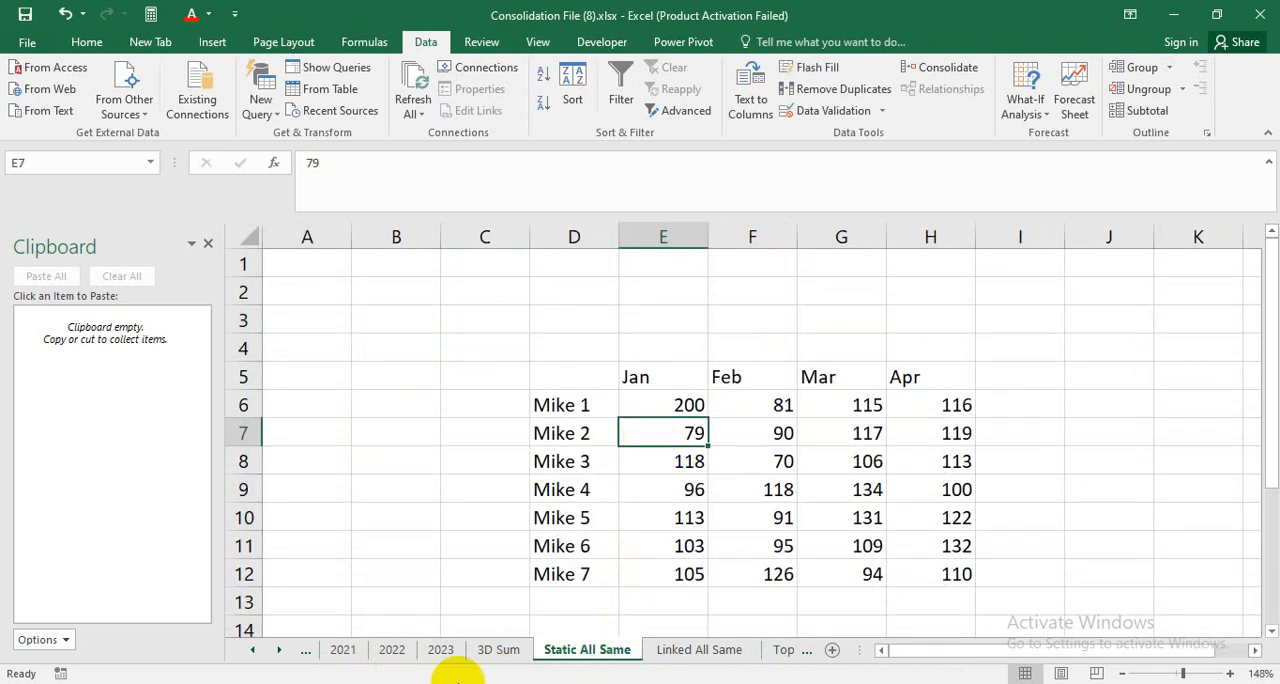
Set the January value in J6 of the 2022 sheet to 40 and check the Static All Same table for an update.
click(694, 403)
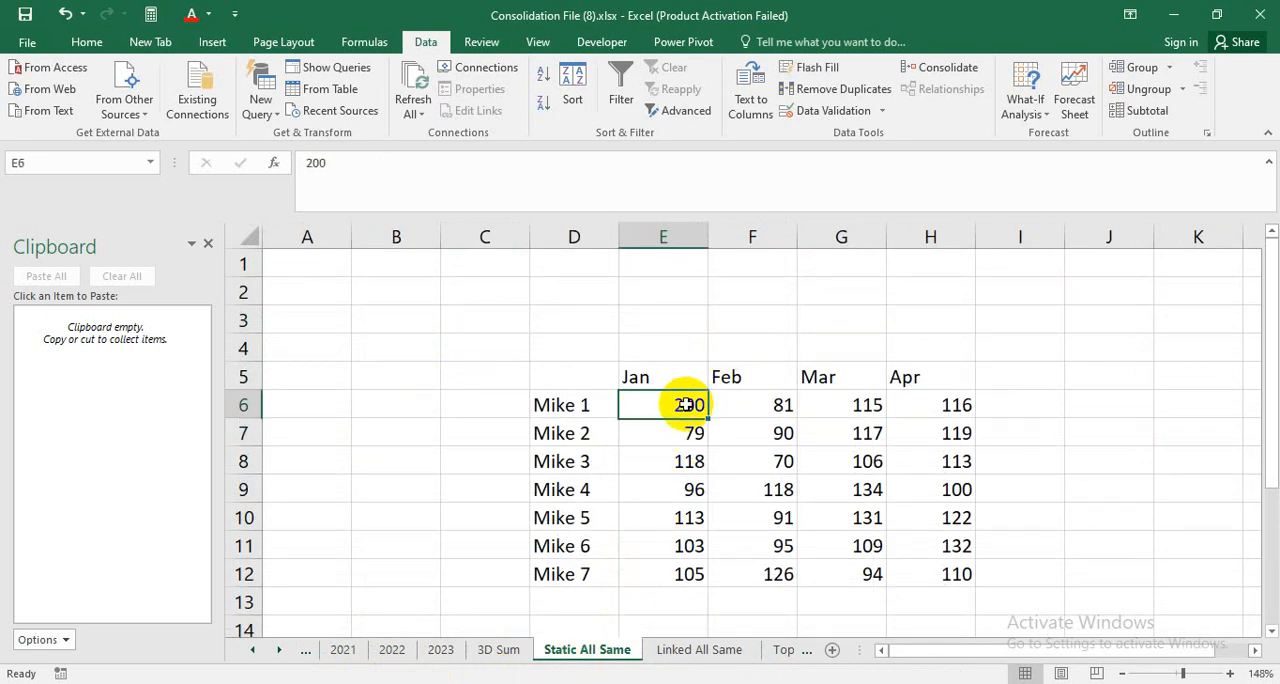
click(391, 651)
click(741, 410)
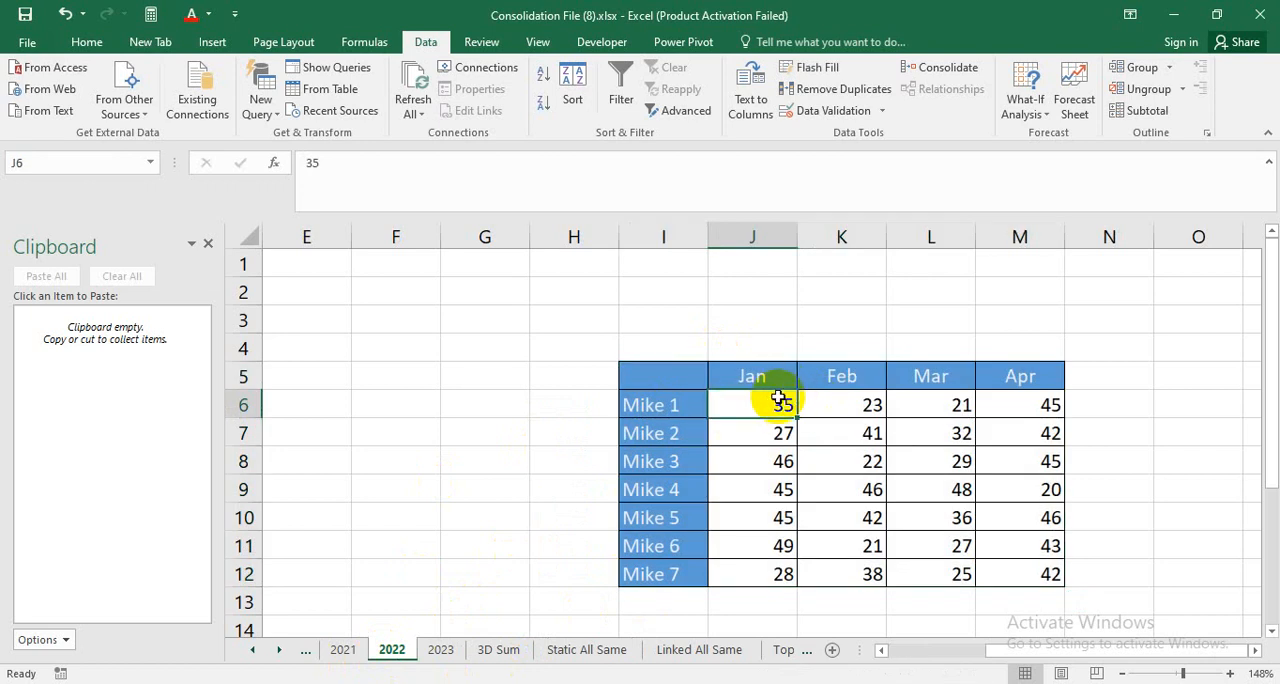
text(40)
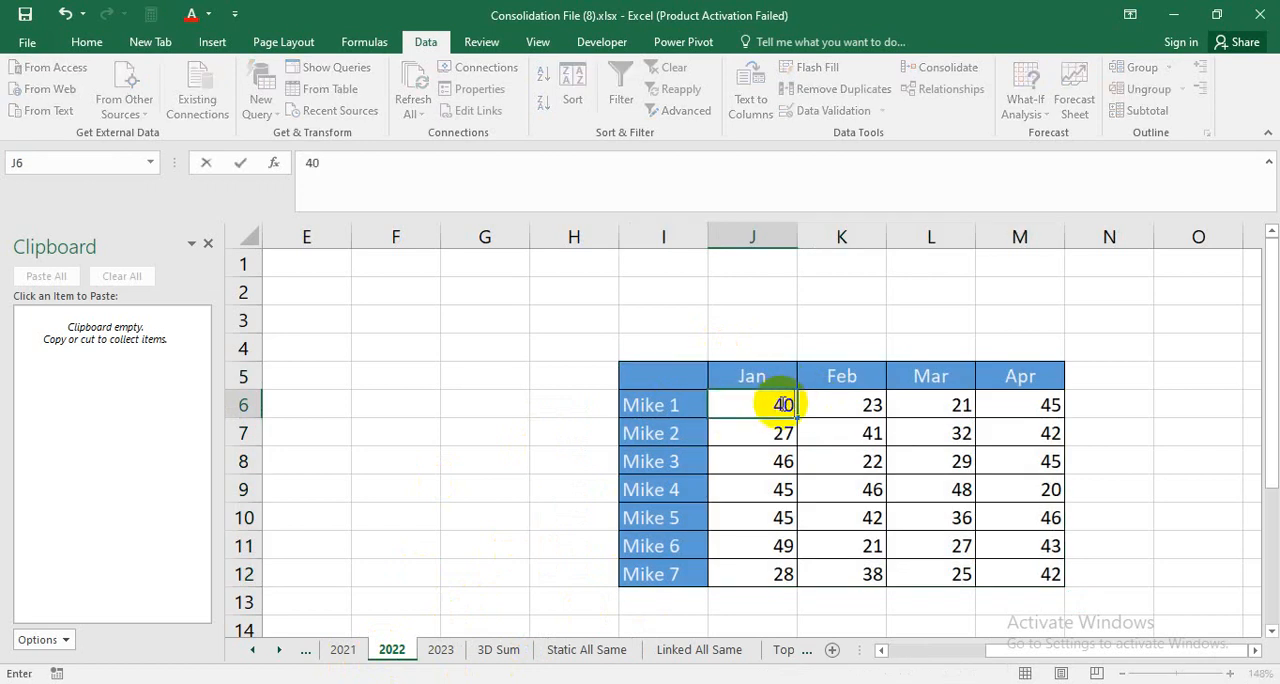
key(Return)
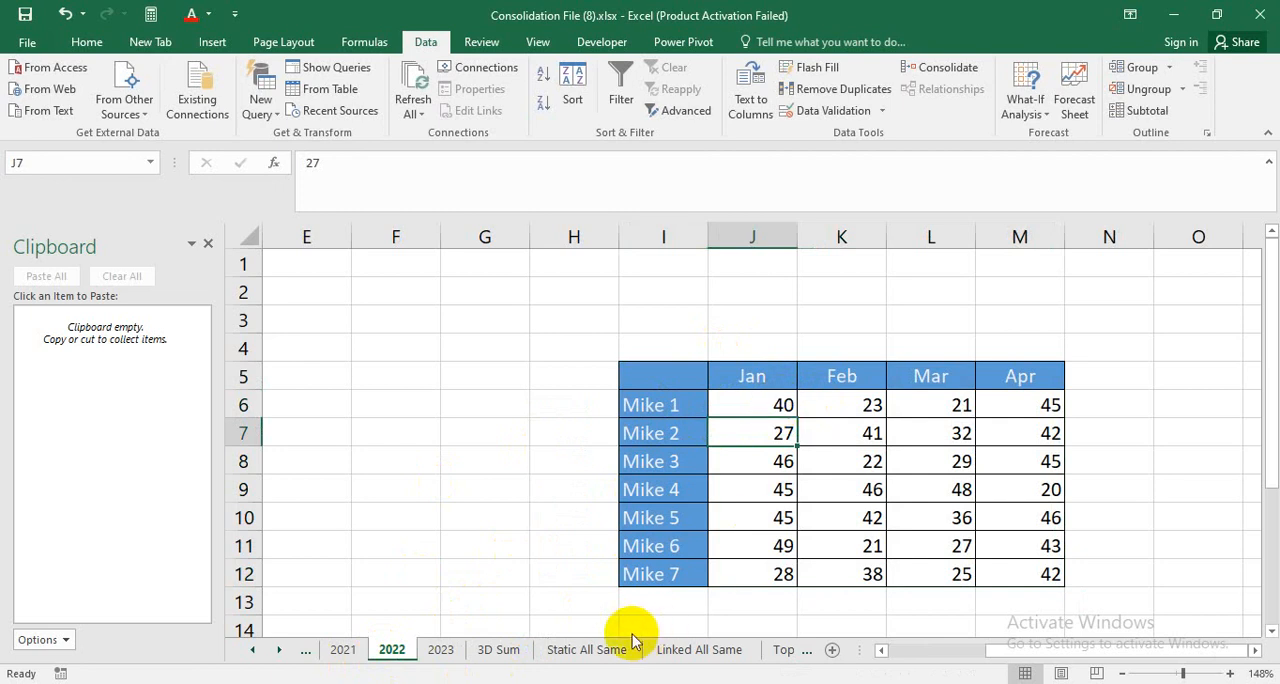
click(590, 650)
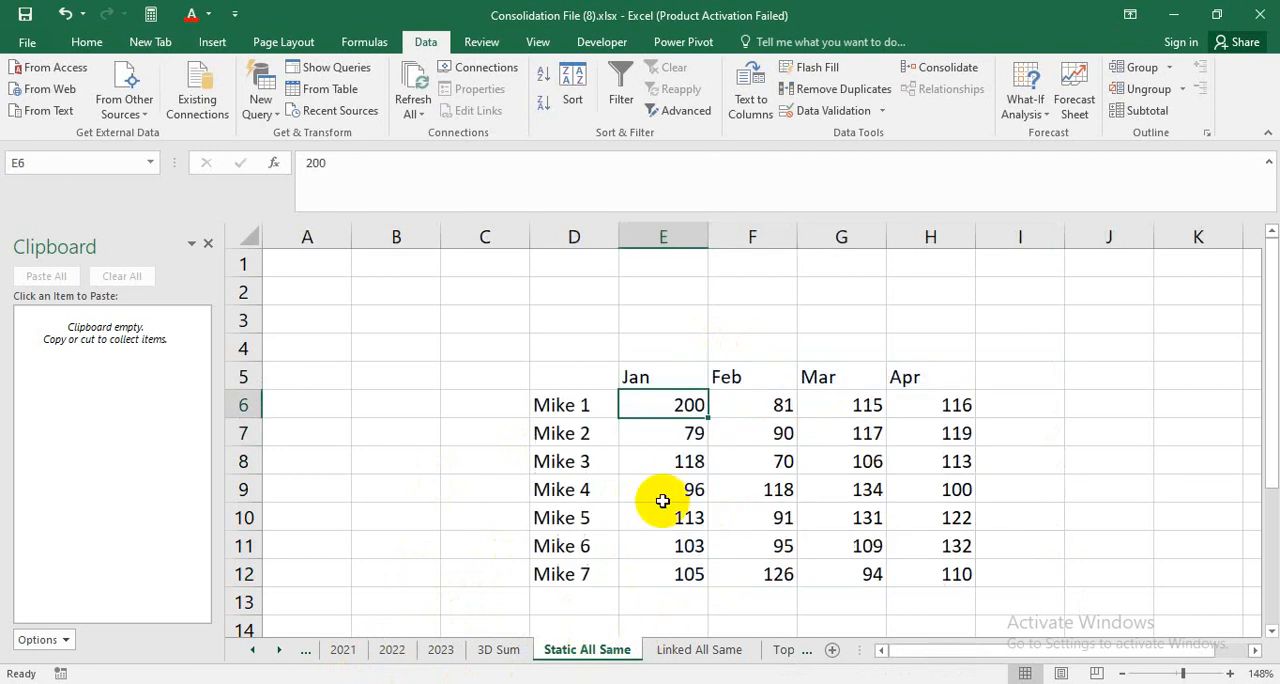
click(745, 574)
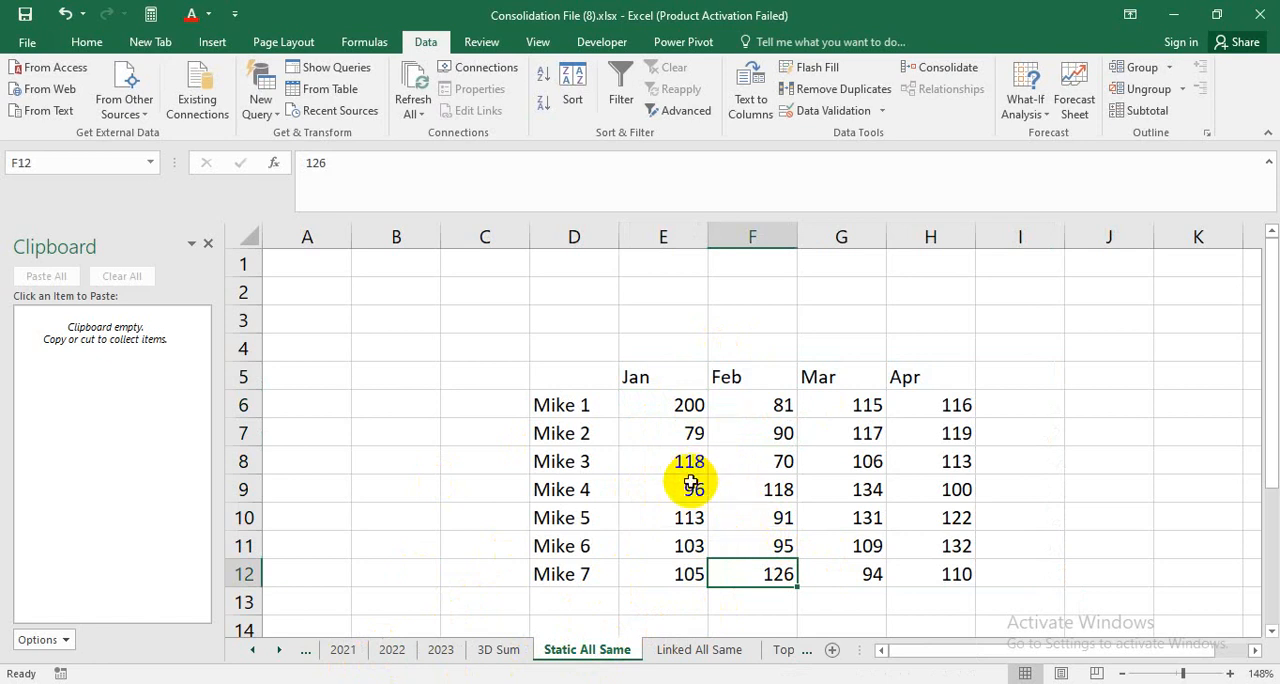
Start a consolidation at cell G3 of the Linked All Same sheet.
click(672, 652)
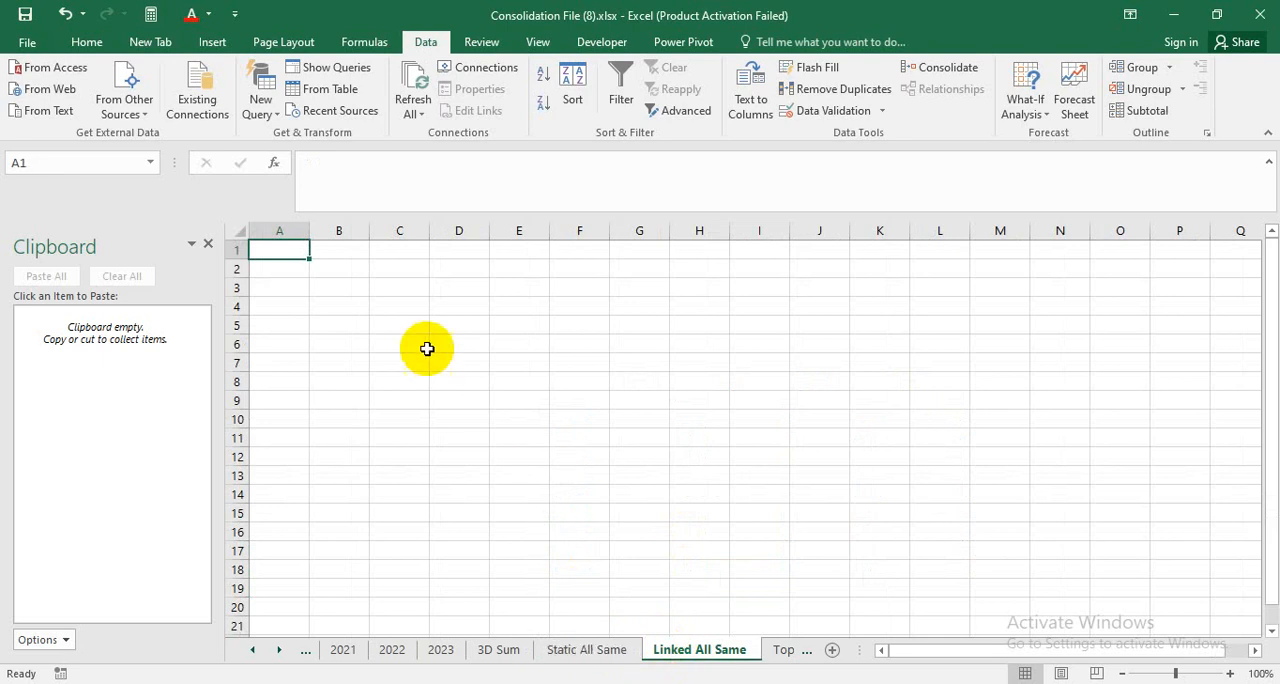
drag(519, 420, 520, 400)
click(737, 343)
click(579, 420)
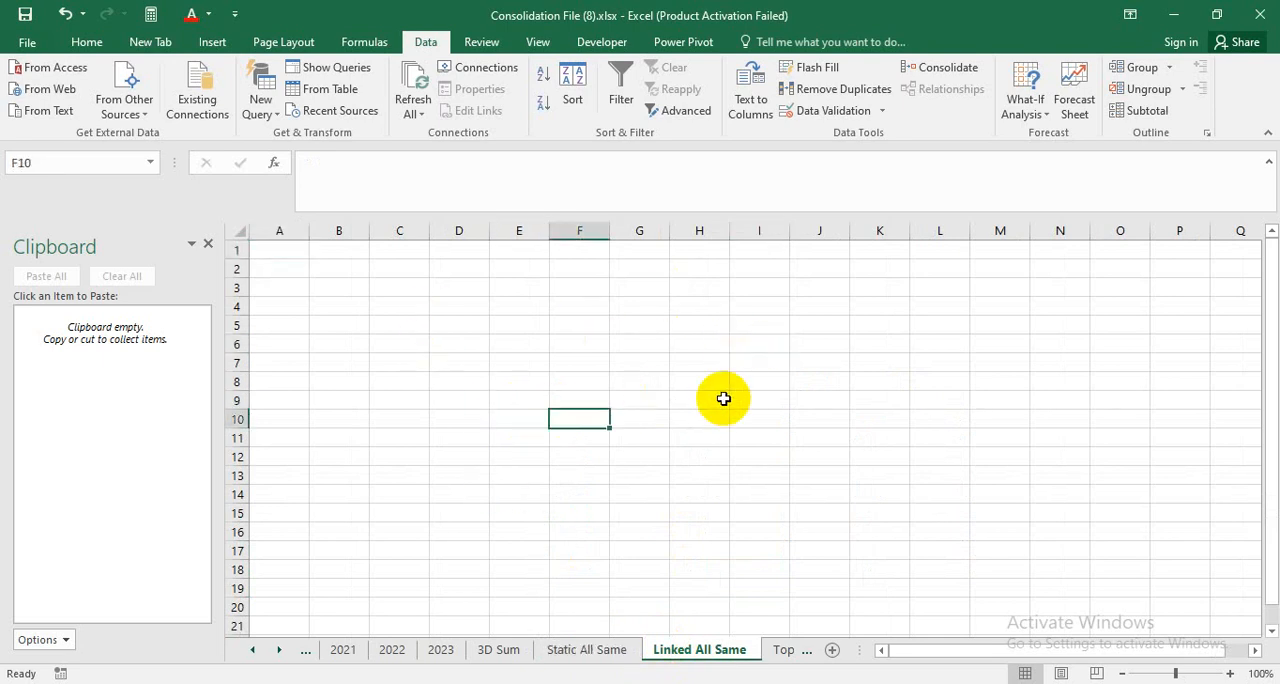
click(574, 357)
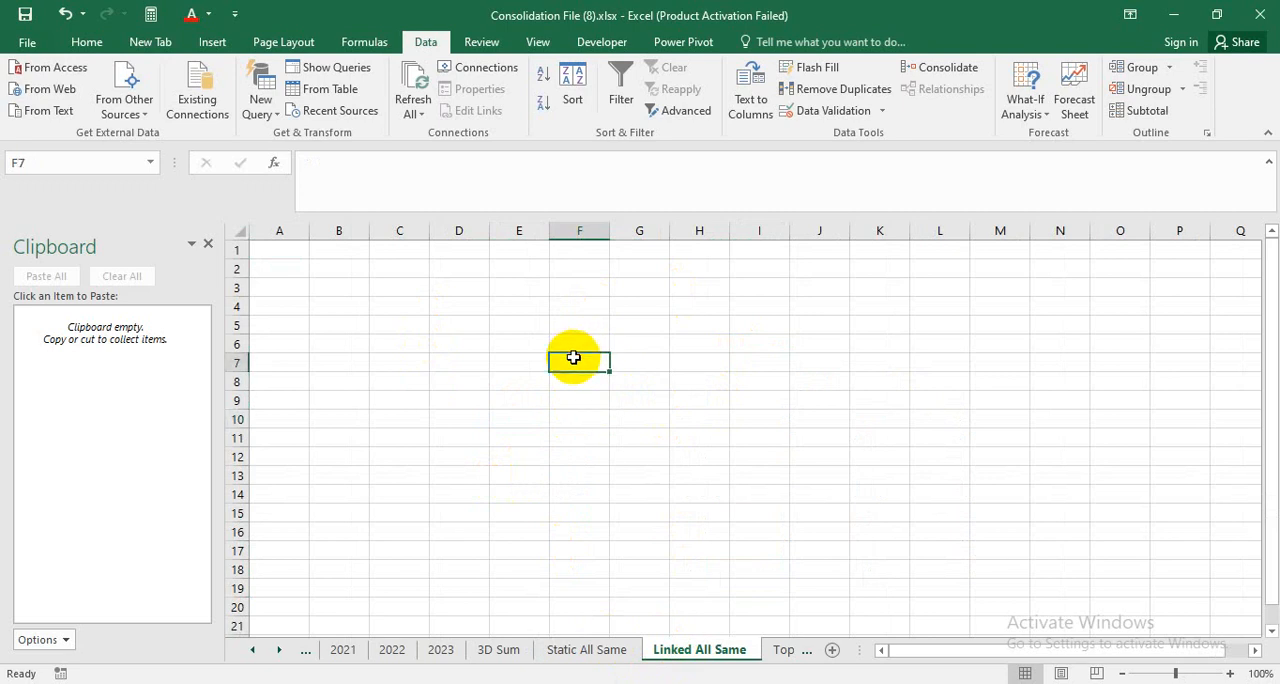
click(639, 289)
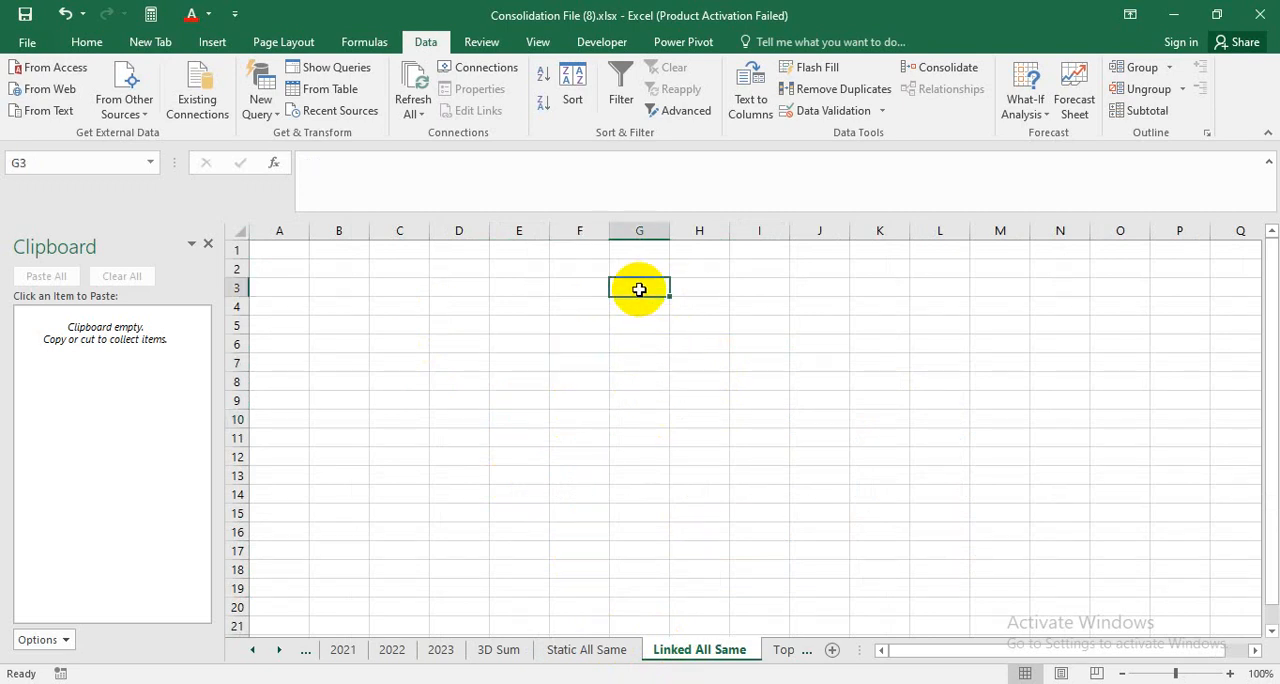
click(940, 67)
Delete the three leftover 2021, 2022 and 2023 references from the consolidation.
click(171, 435)
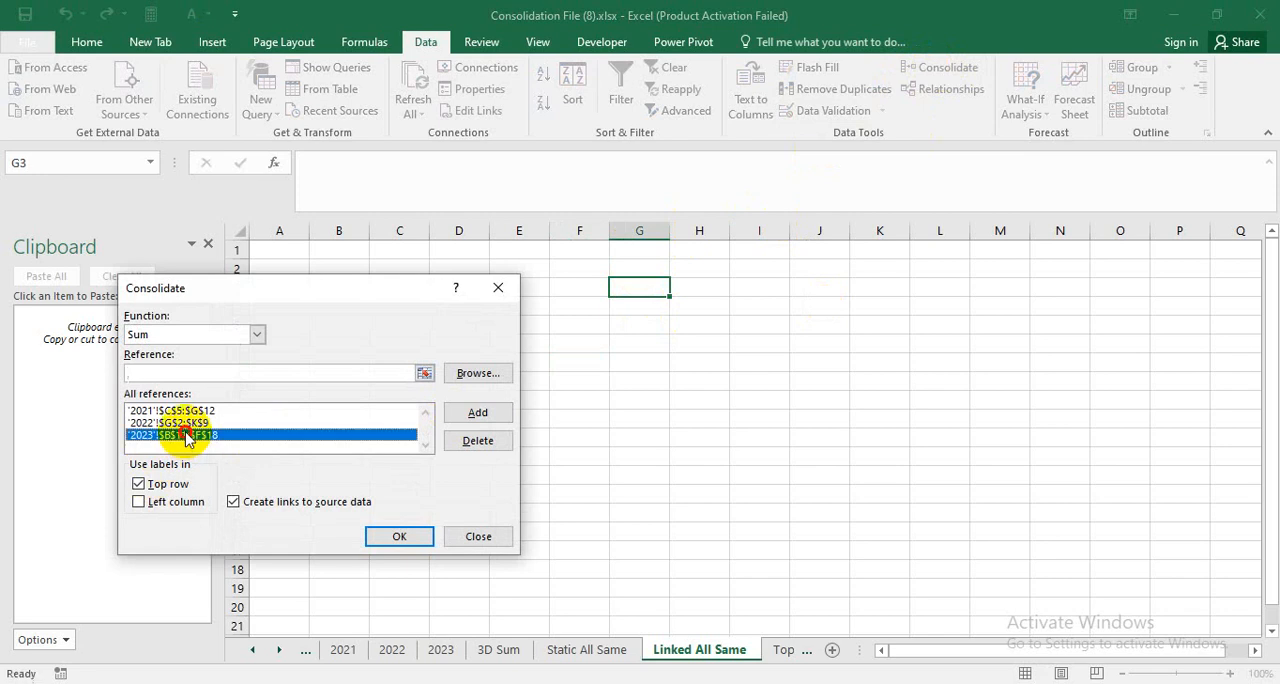
click(465, 441)
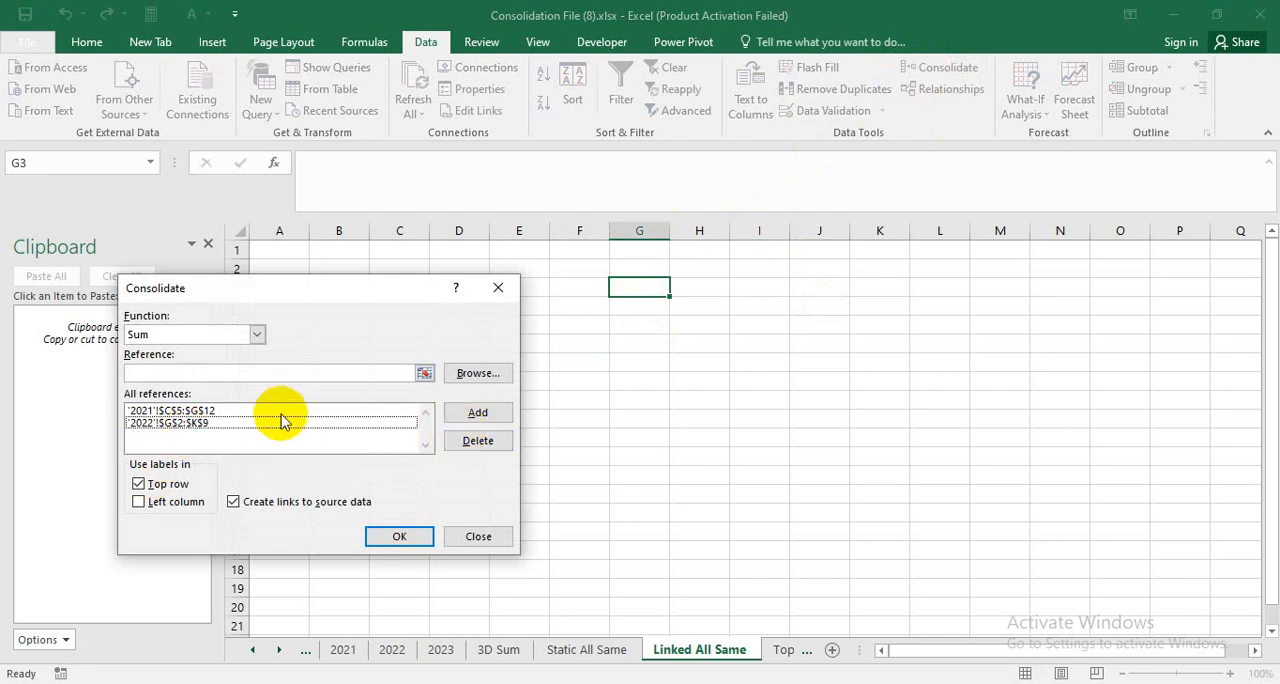
click(340, 422)
click(476, 441)
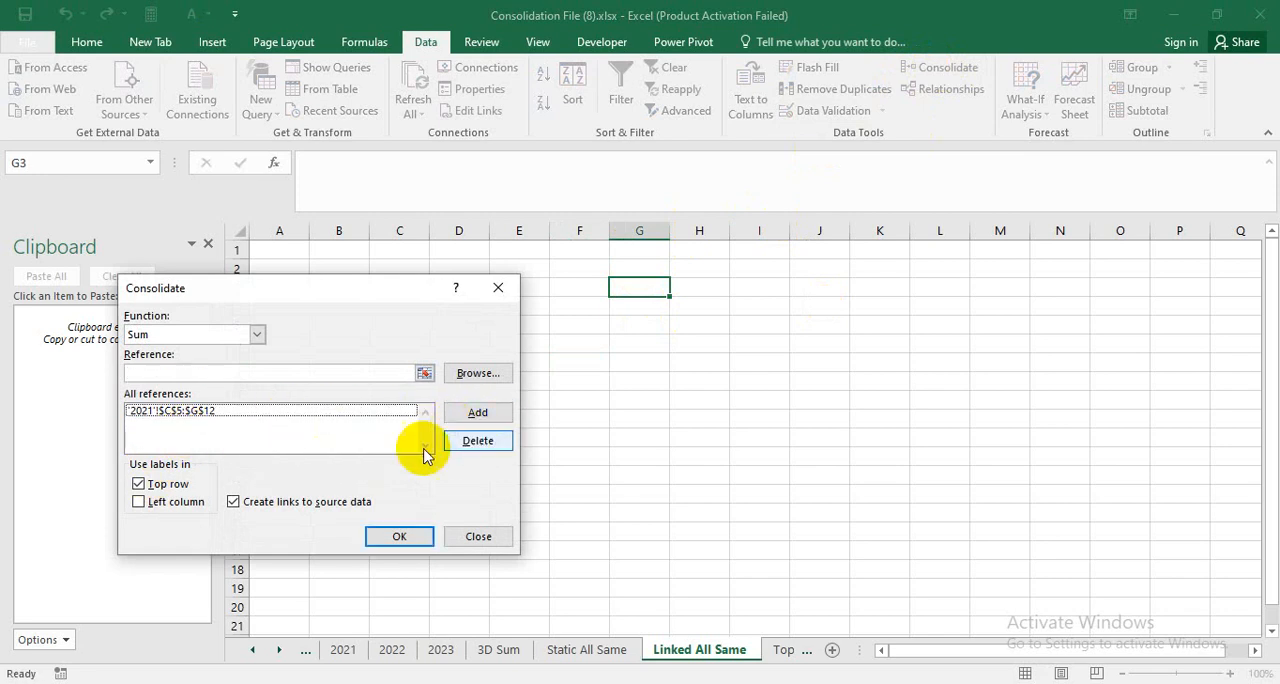
click(324, 410)
click(478, 441)
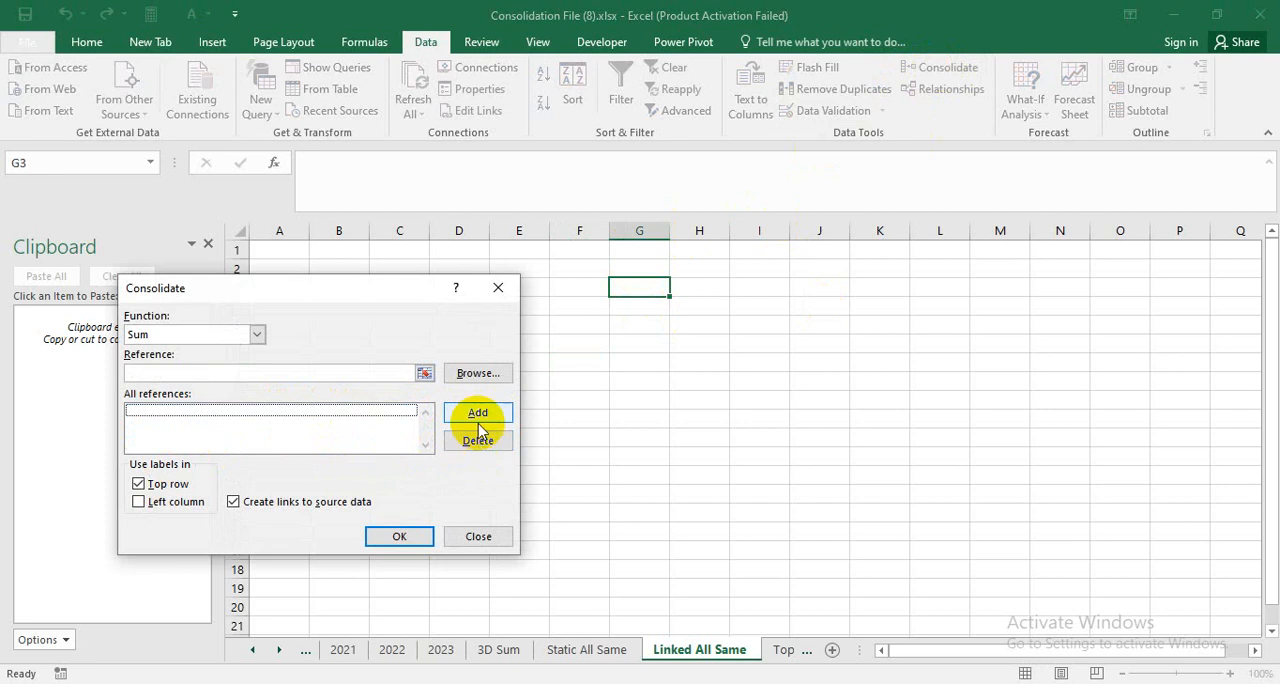
Add the 2021 range H2:L9 and the 2022 range I5:M12 as references for the linked consolidation.
click(425, 373)
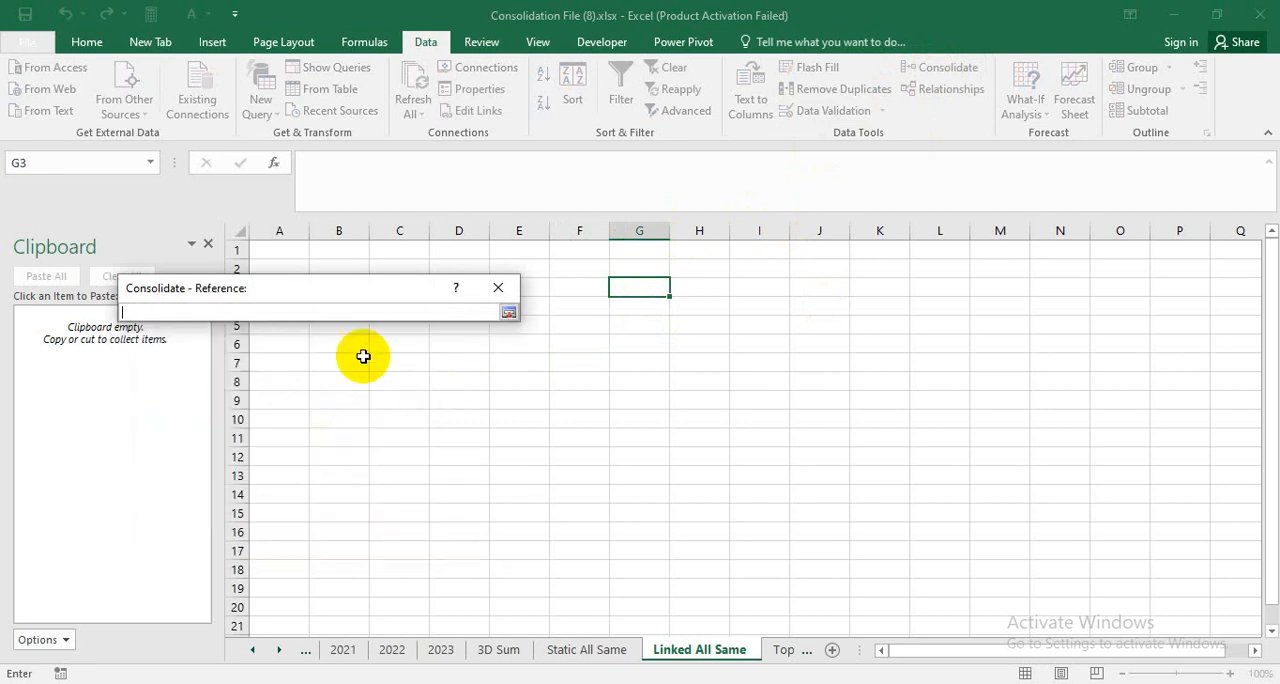
click(353, 650)
drag(726, 297, 1096, 529)
click(509, 312)
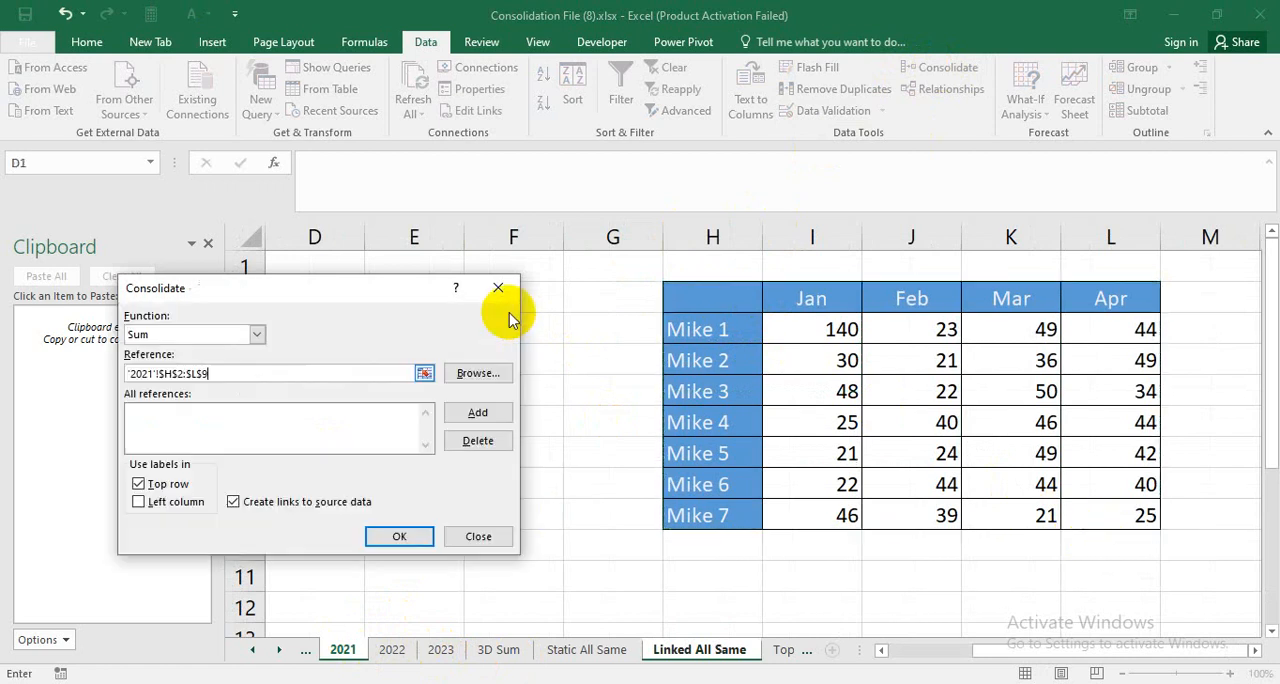
click(479, 443)
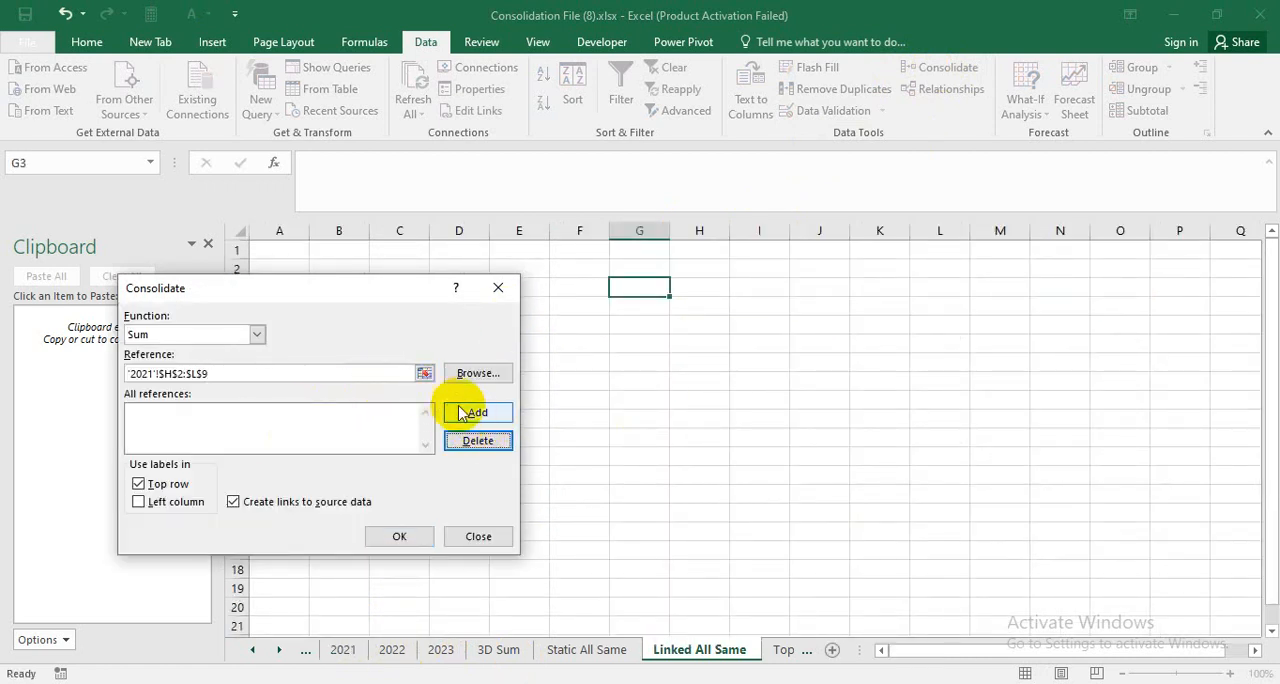
click(462, 413)
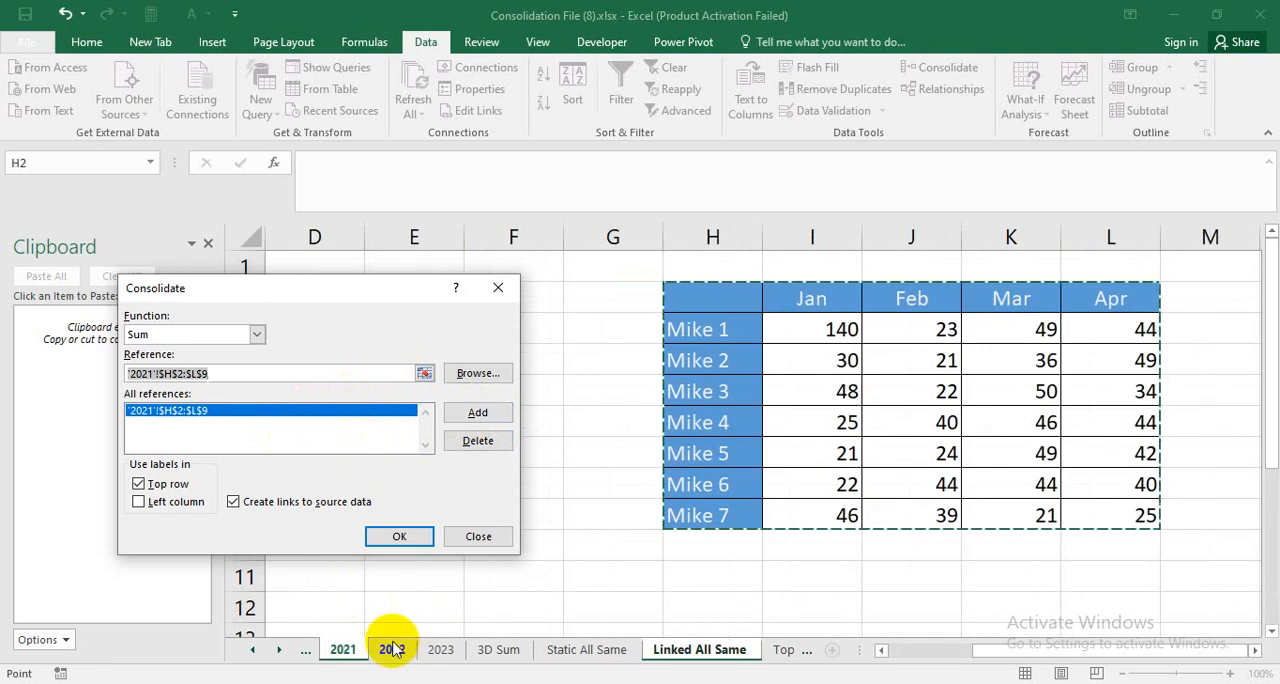
click(392, 649)
drag(634, 372, 1000, 575)
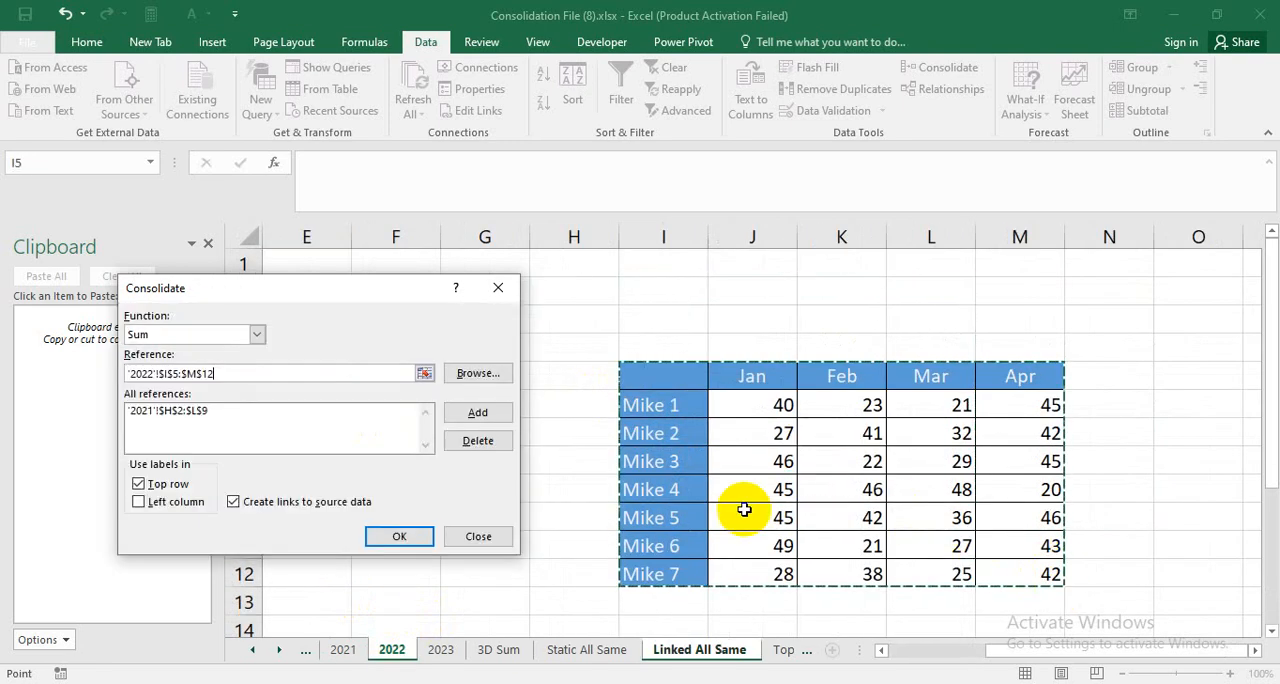
click(477, 414)
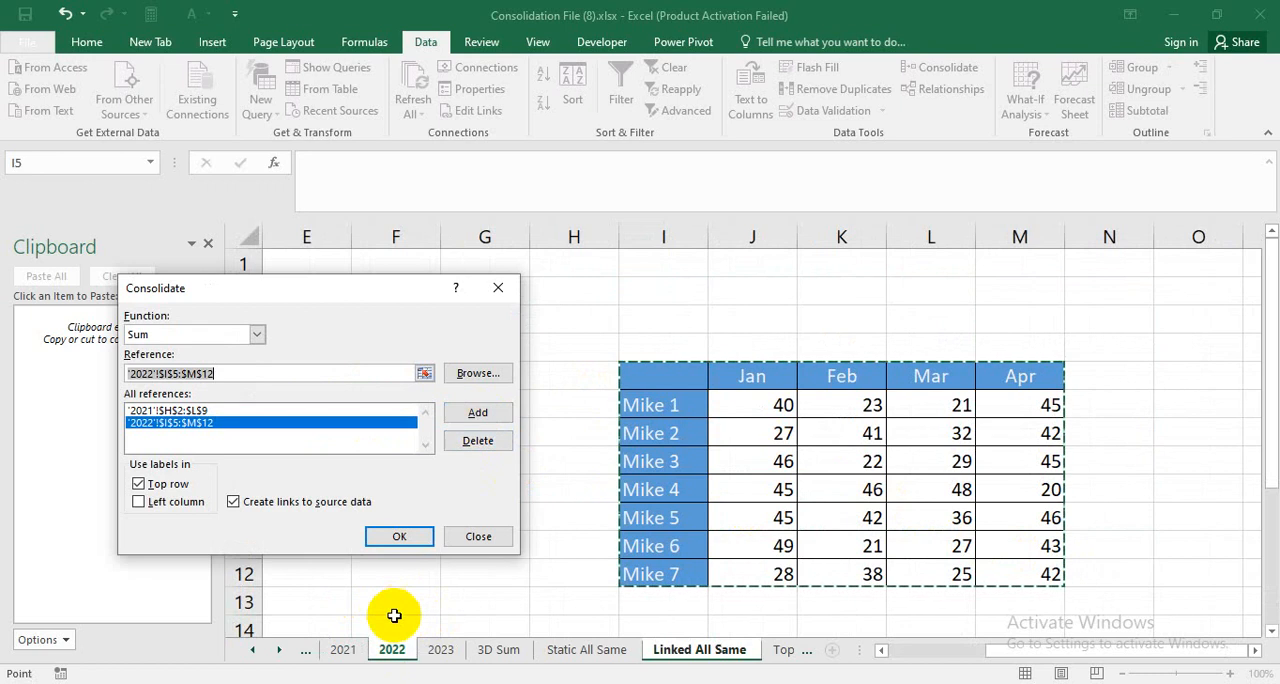
Add the 2023 range H4:L11 and run the Sum consolidation with top row and left column labels and links to source data.
click(441, 650)
drag(666, 380, 1090, 620)
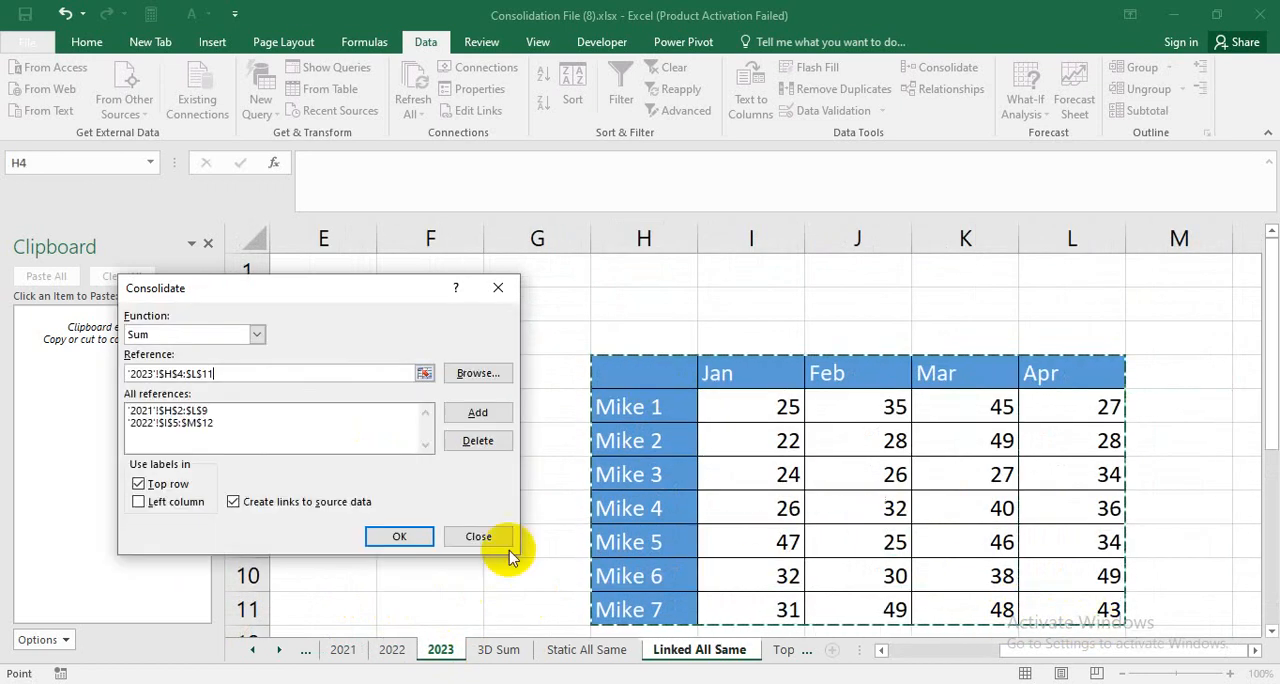
click(477, 414)
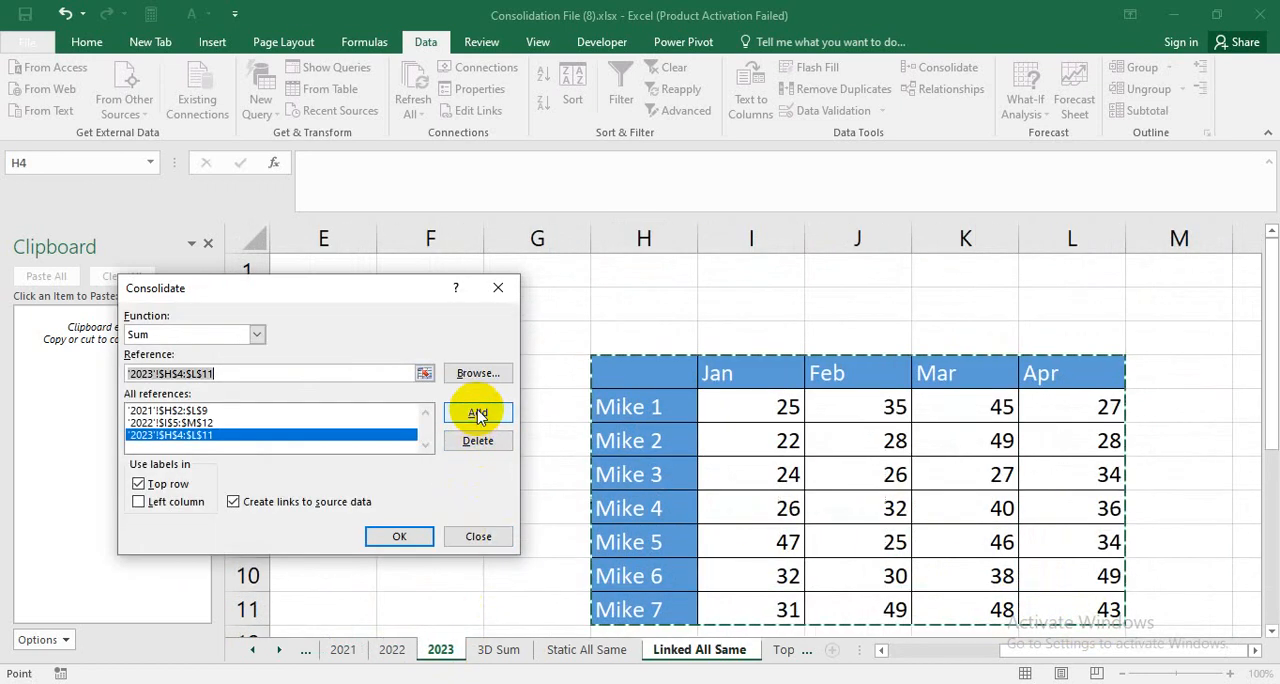
click(234, 502)
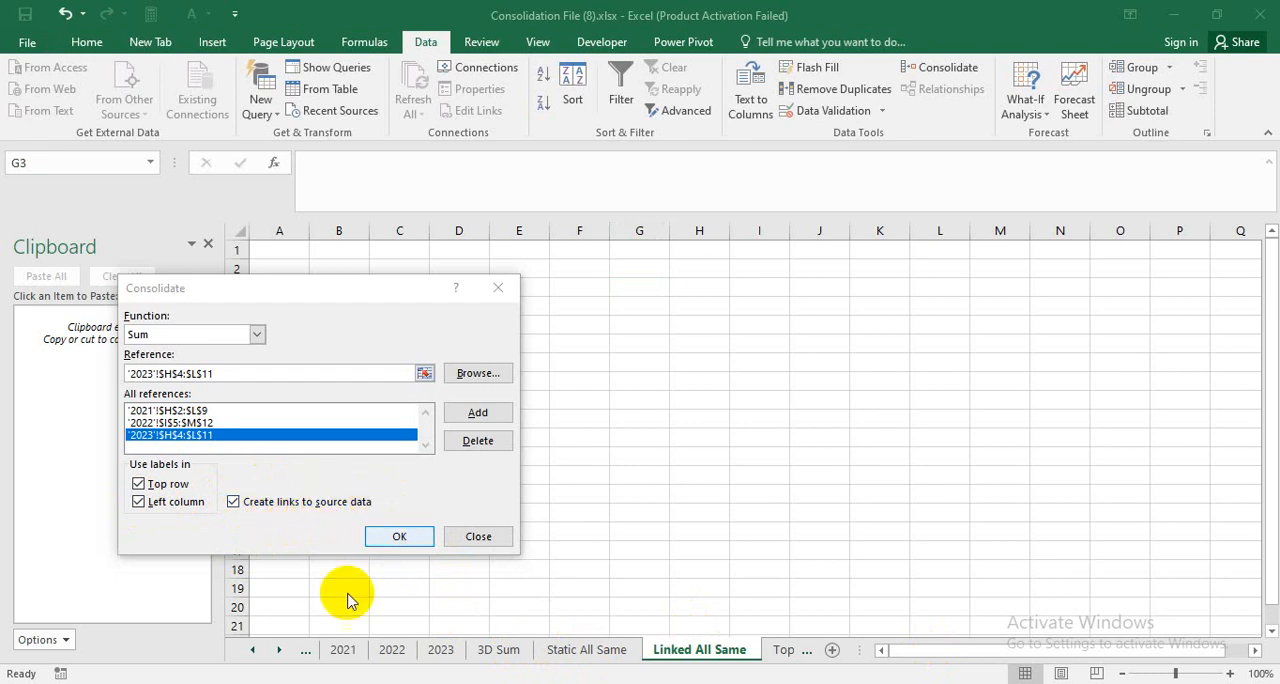
click(396, 538)
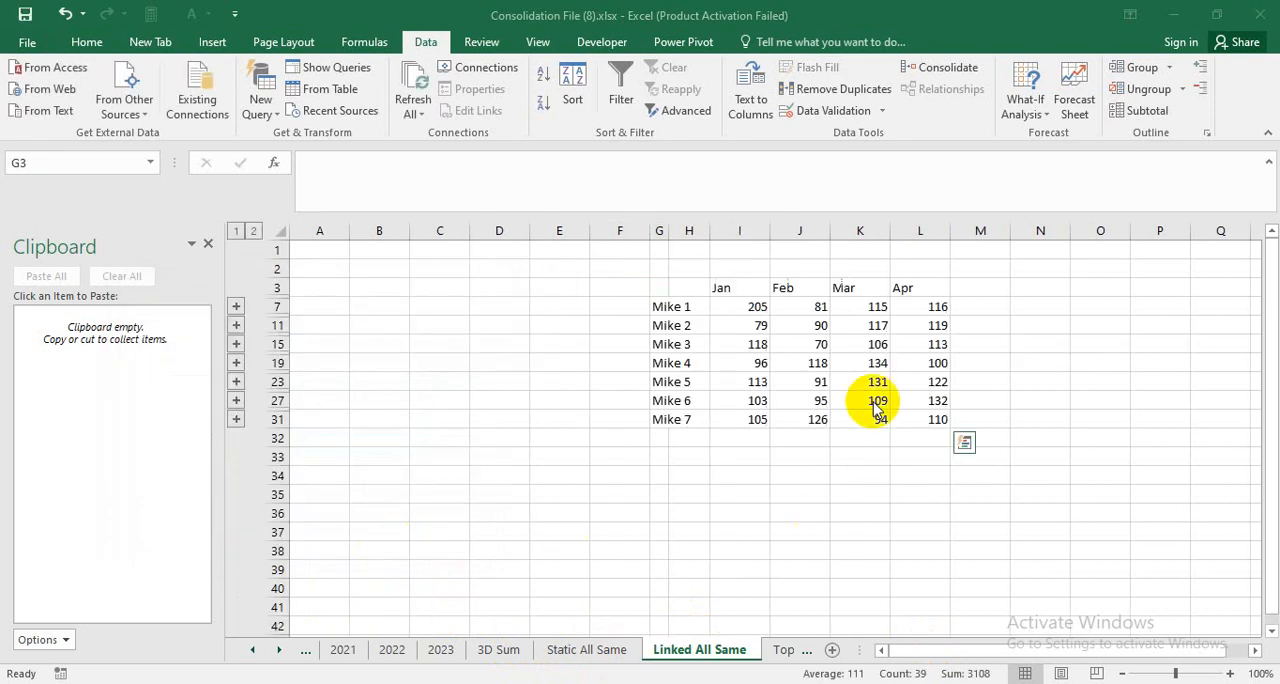
Inspect the formulas in cells J23 and I7 of the linked consolidated table.
click(793, 382)
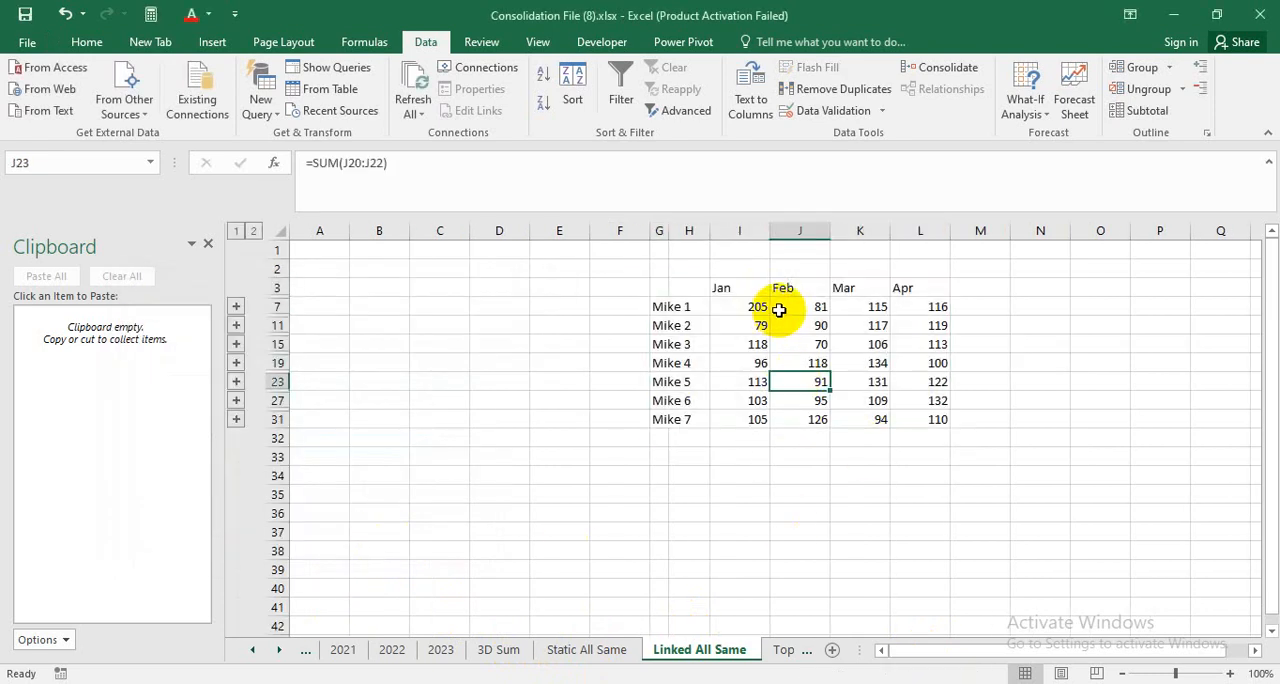
click(760, 310)
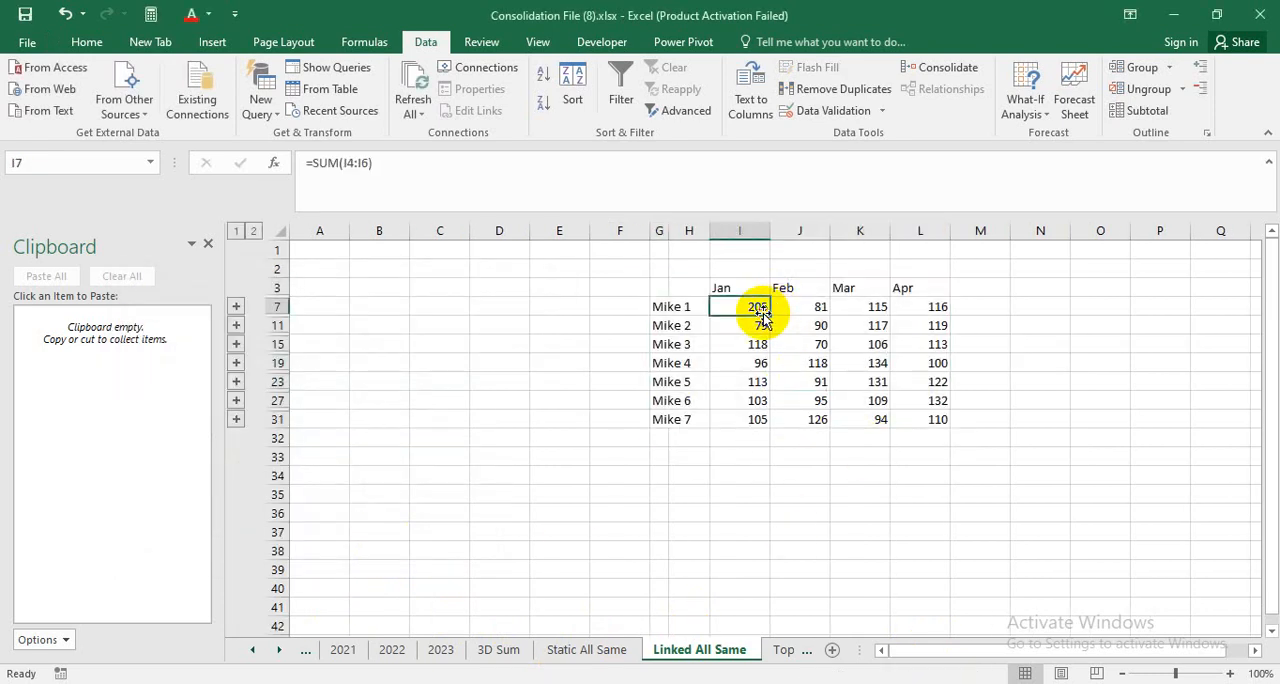
Set Mike 1's Jan value on the 2023 sheet to 100 and check Mike 1's Jan total on Linked All Same.
click(445, 653)
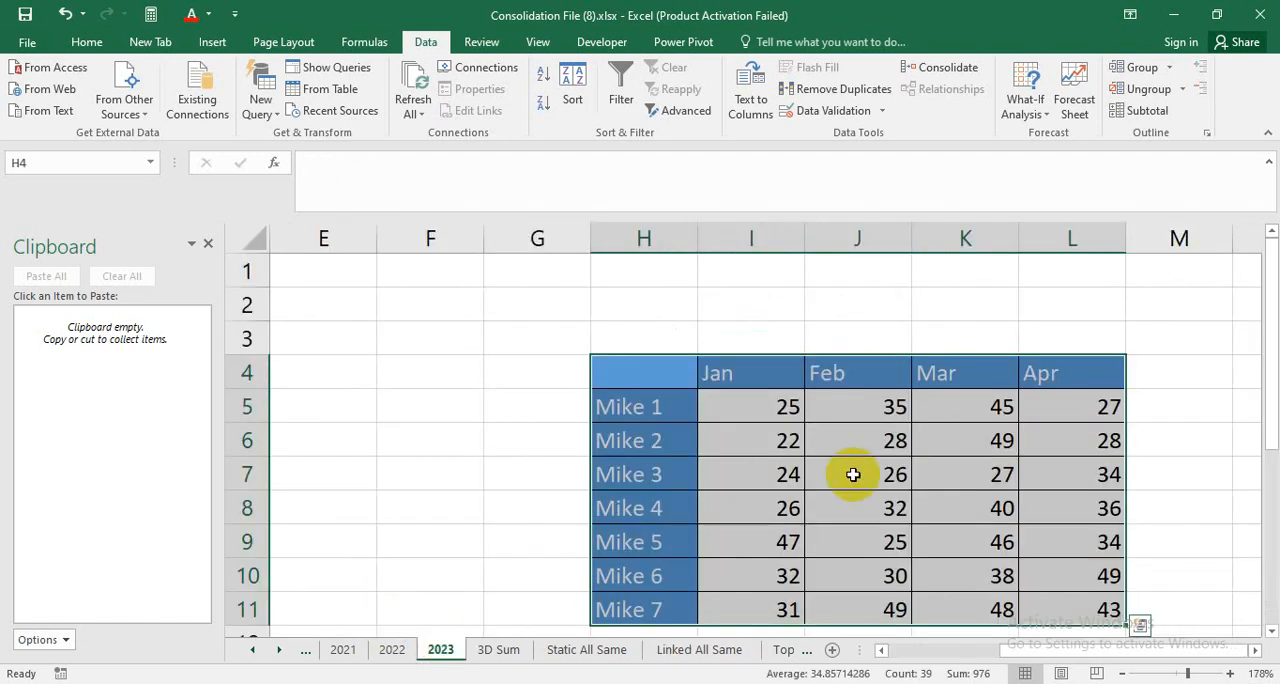
click(779, 410)
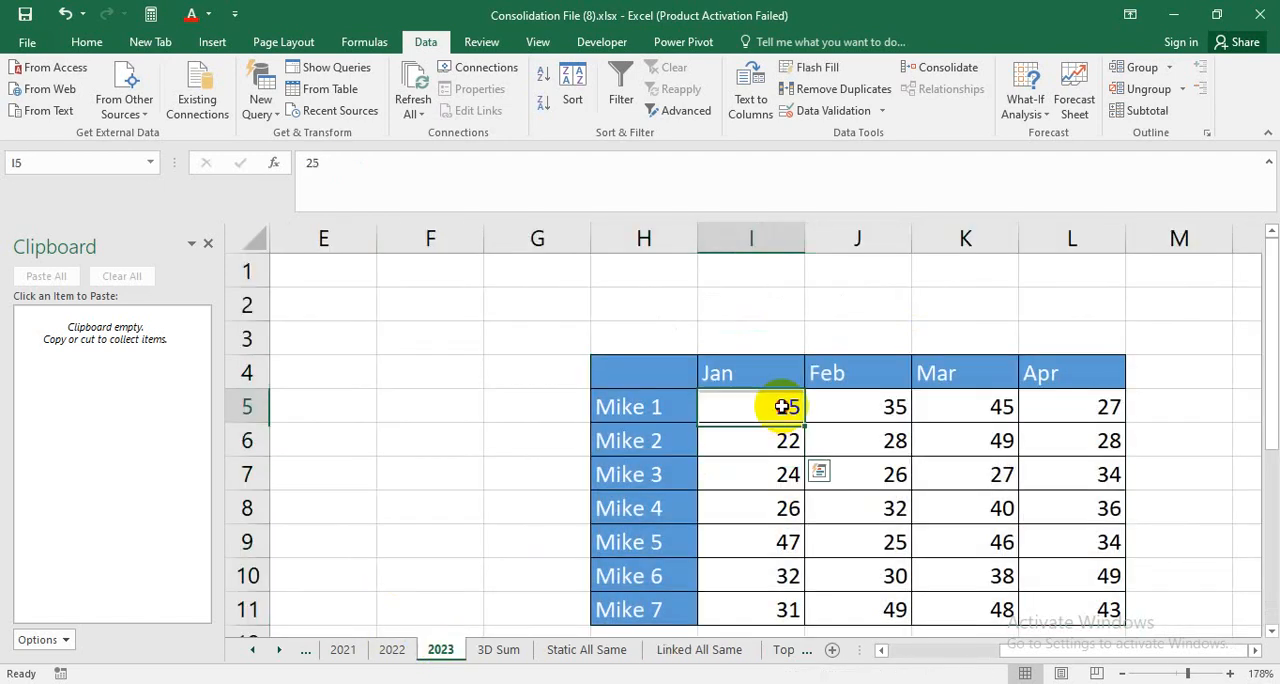
text(100)
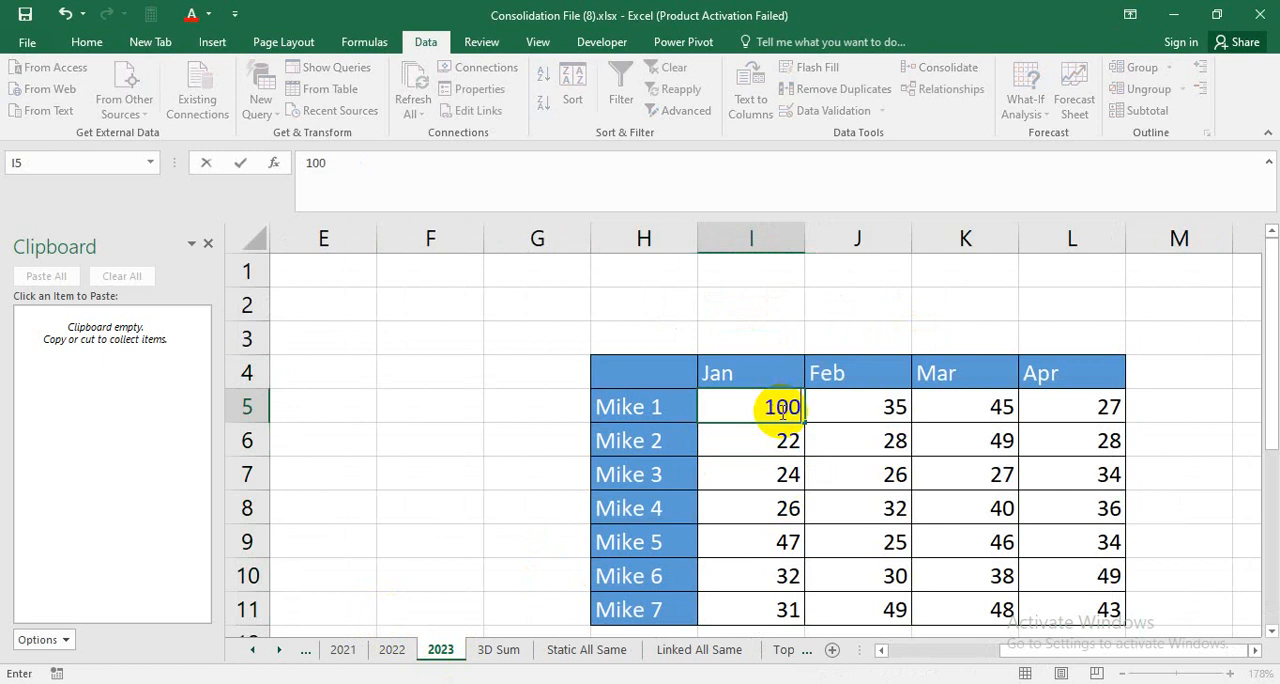
key(Return)
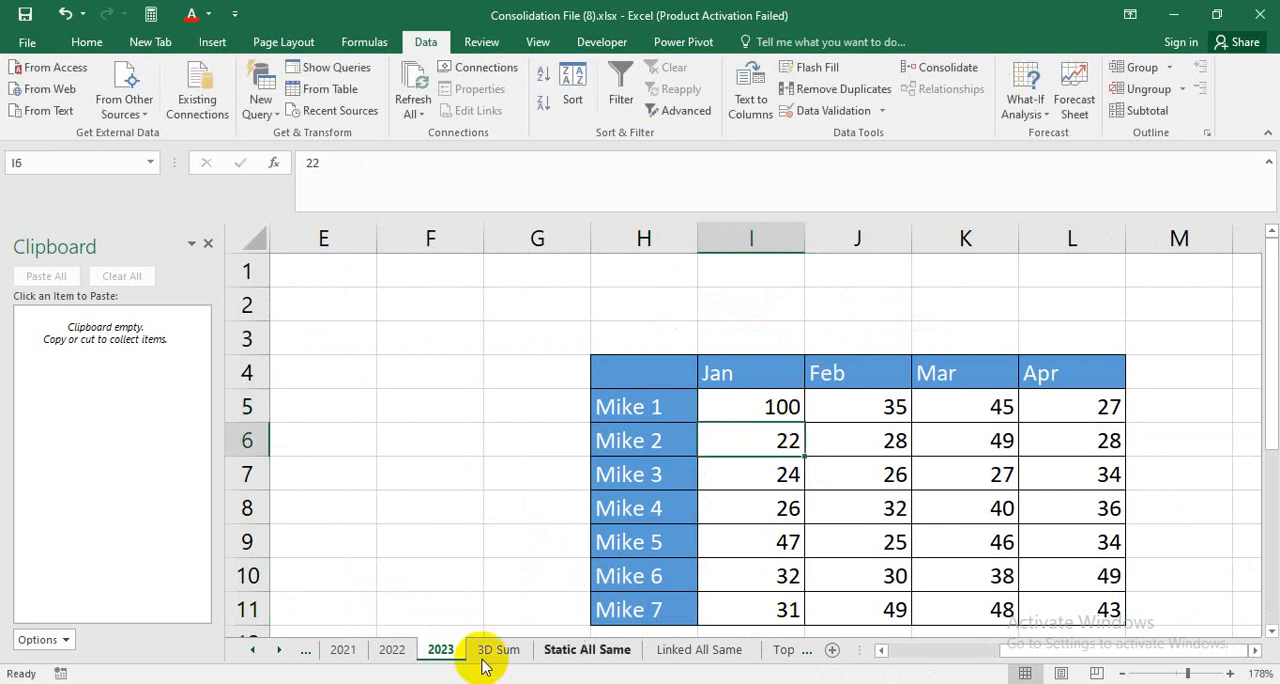
click(731, 651)
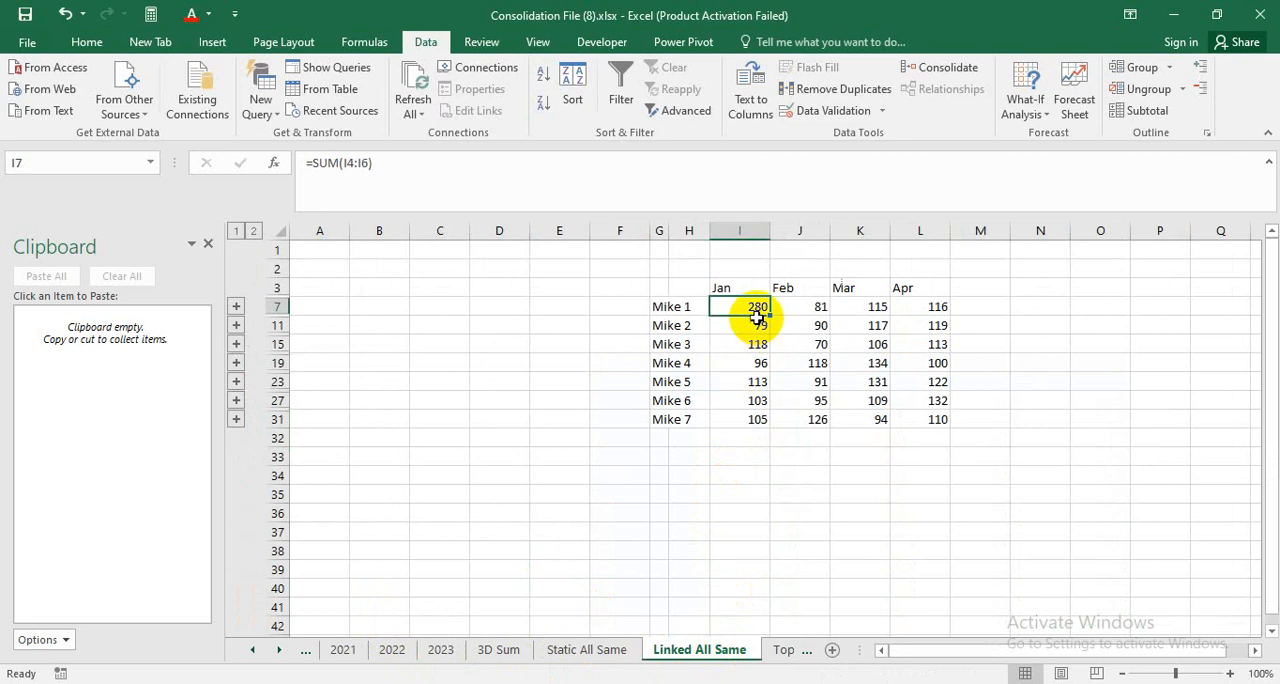
click(775, 416)
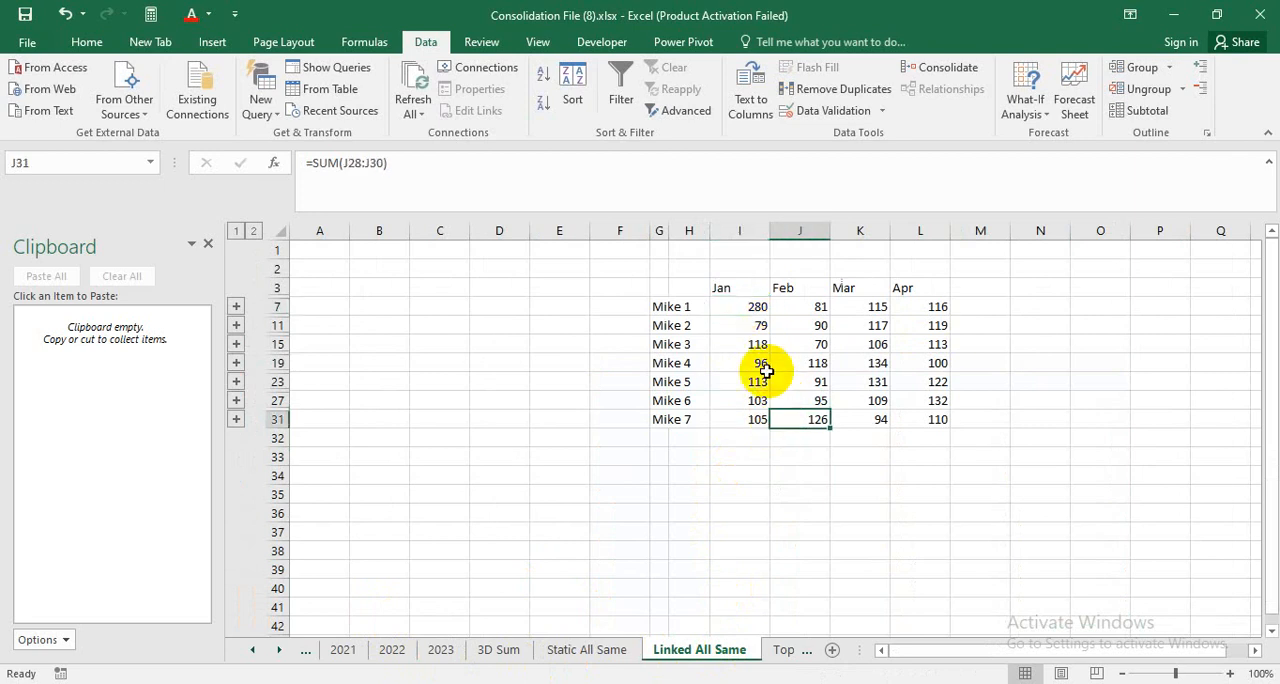
click(749, 306)
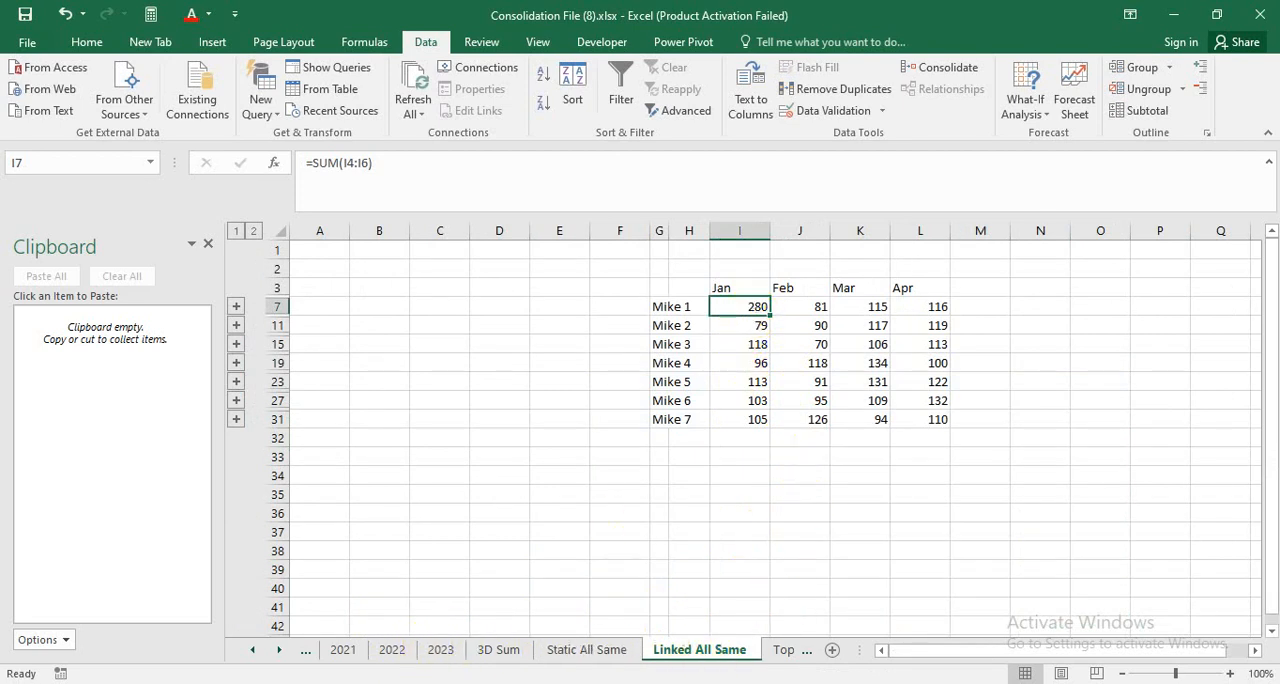
Change Mike 1's Jan value on the 2023 sheet to 120 and review the consolidated totals on Linked All Same.
click(441, 650)
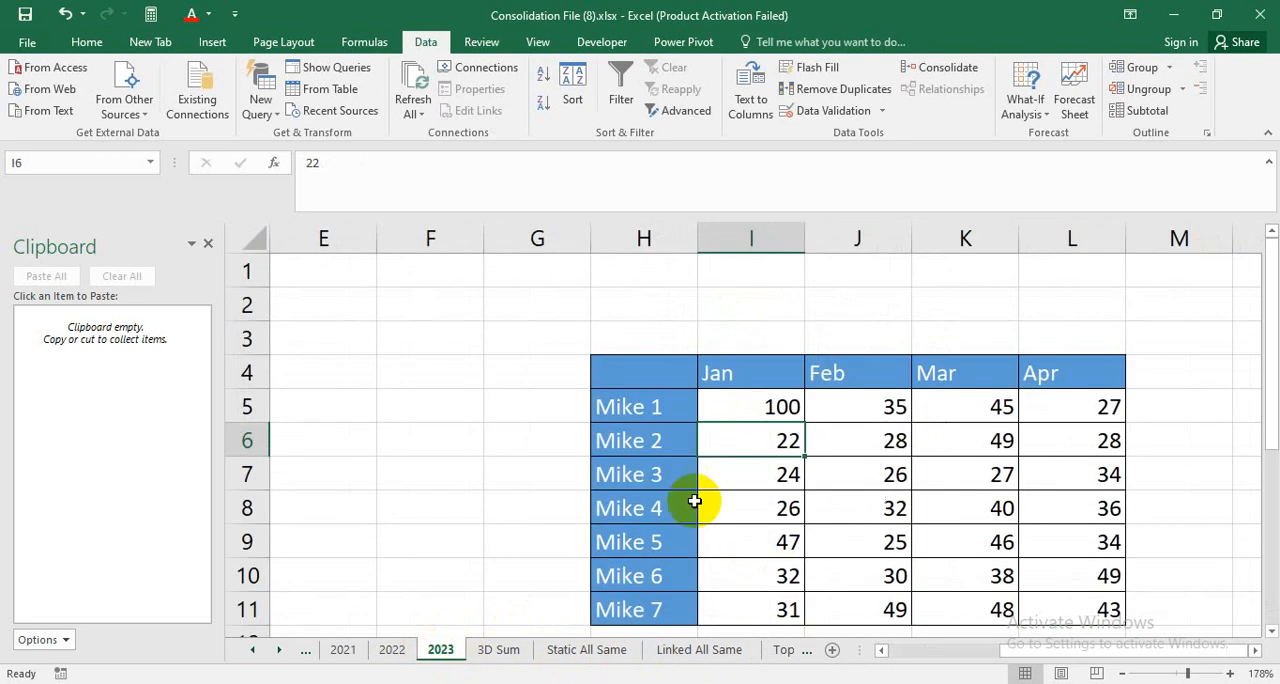
click(769, 408)
text(120)
key(Return)
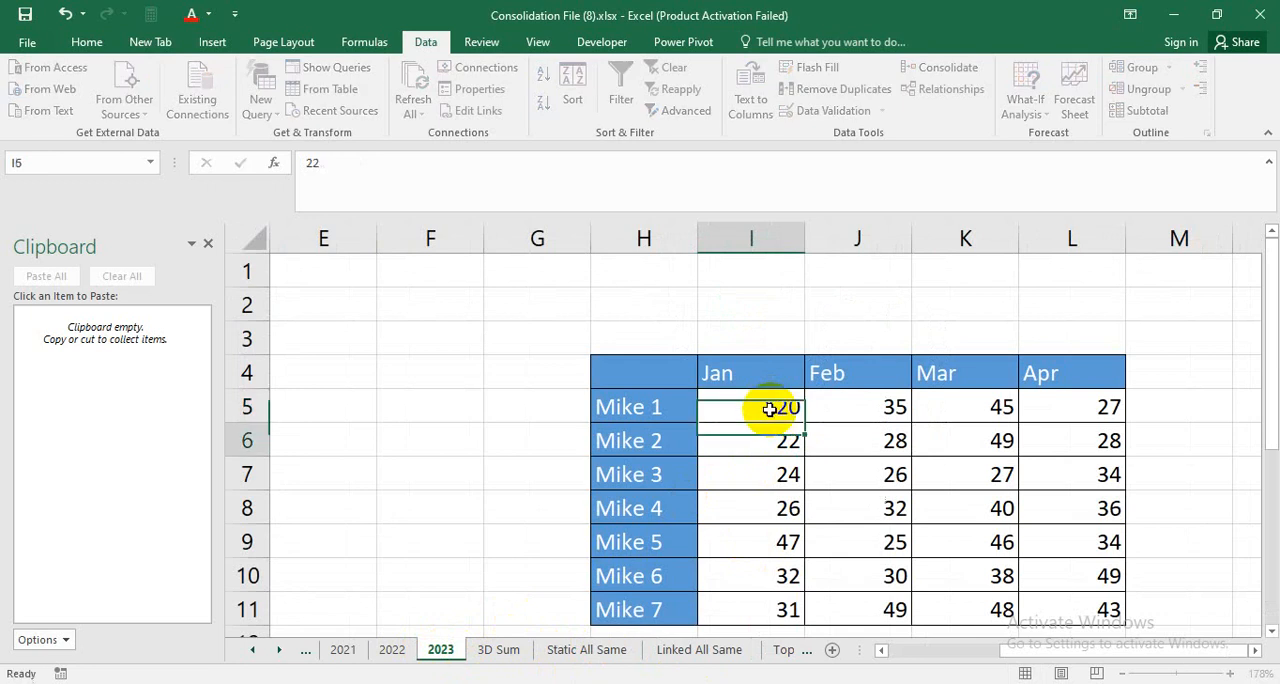
click(675, 650)
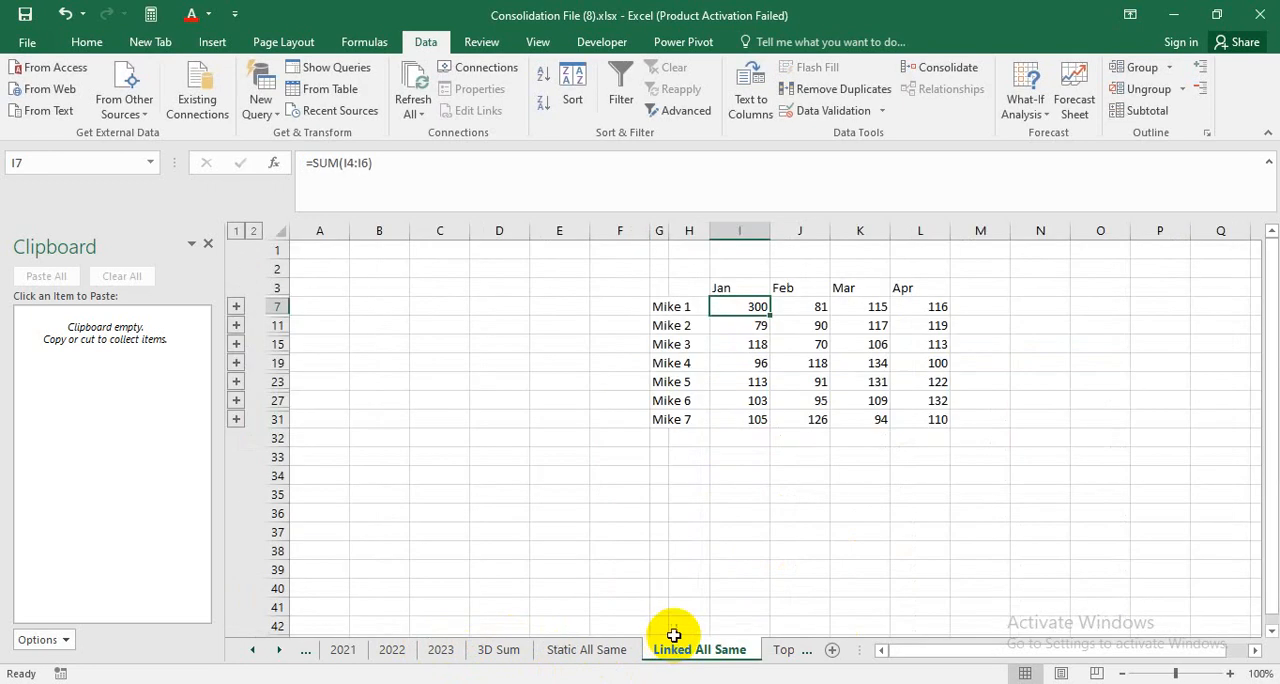
click(810, 400)
click(910, 364)
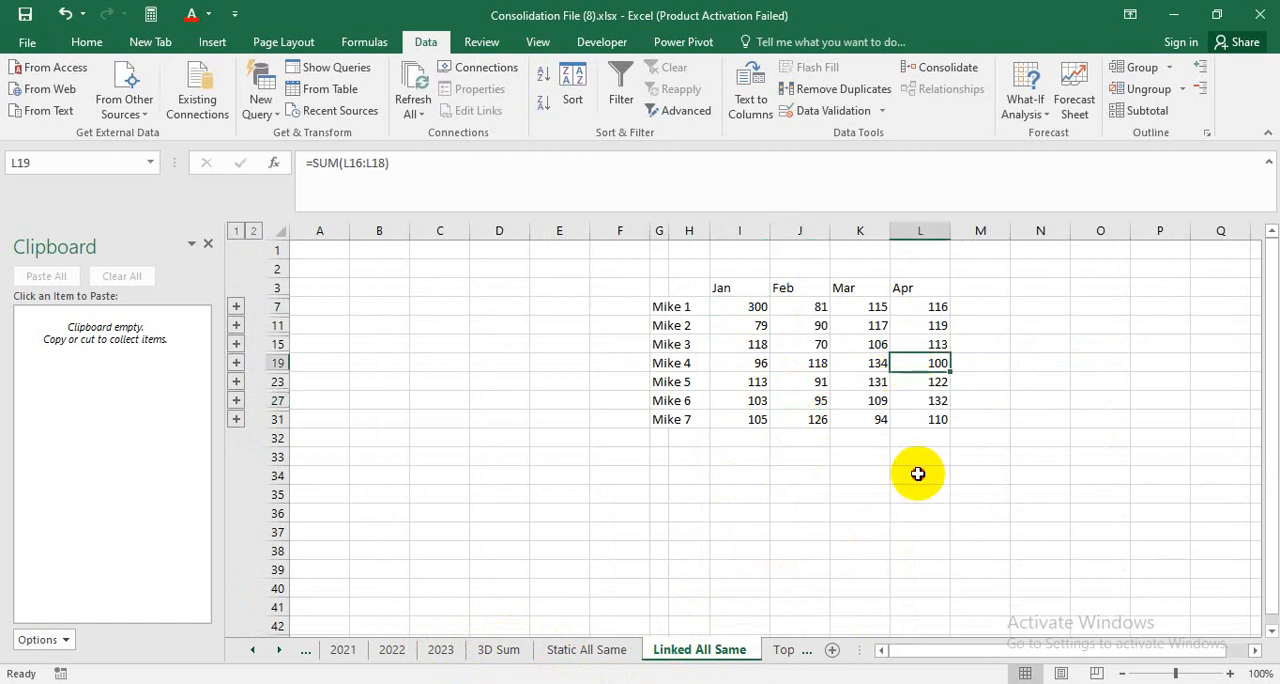
click(918, 474)
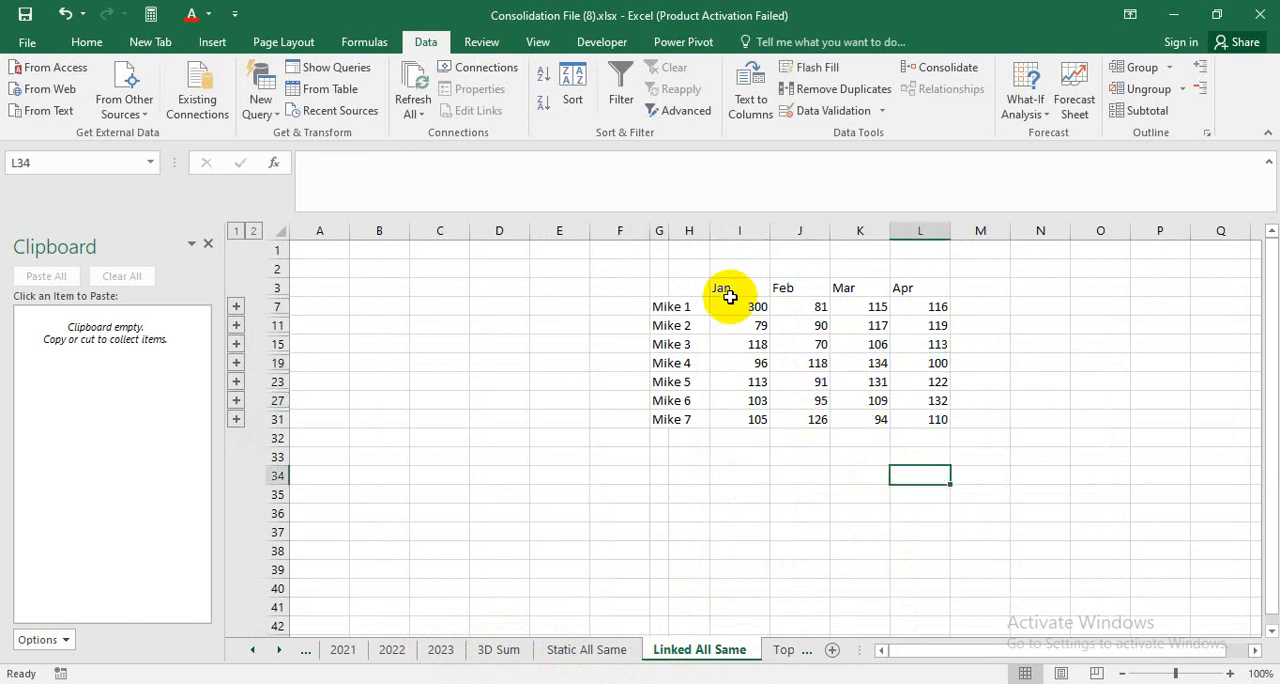
Insert two new sheets after Linked All Same and delete the second one, Sheet2.
click(834, 650)
click(832, 650)
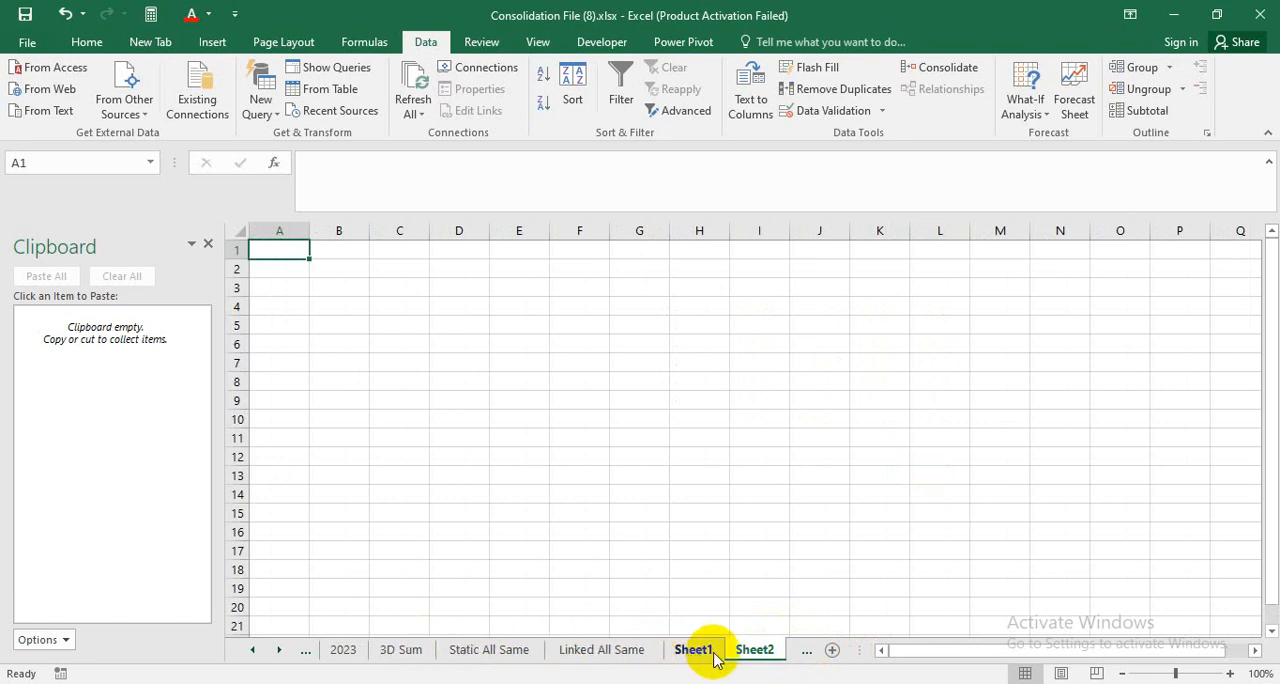
click(622, 655)
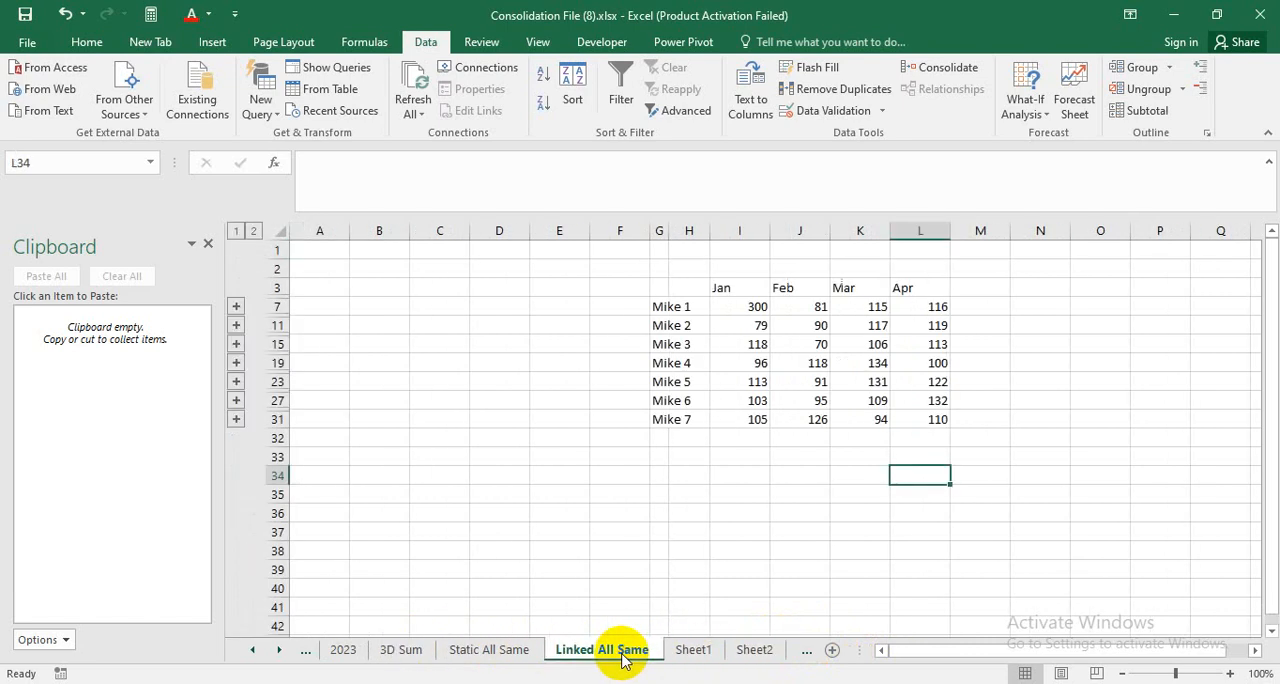
click(754, 655)
right_click(754, 652)
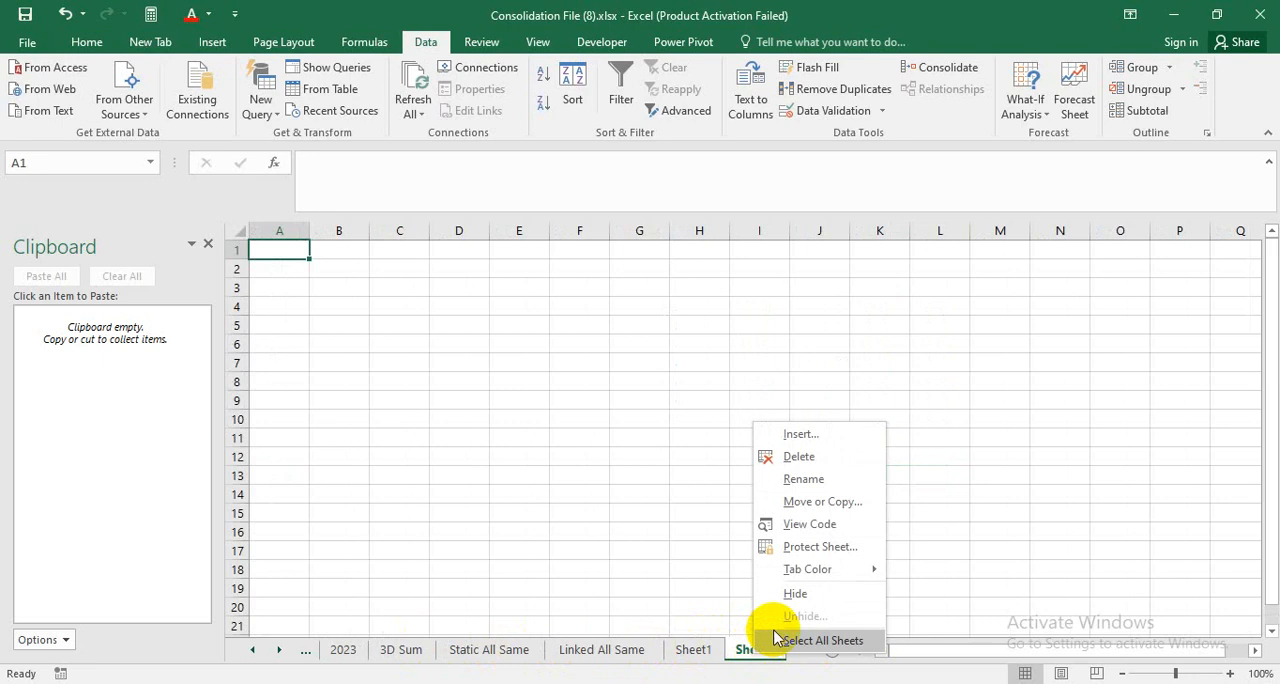
click(790, 457)
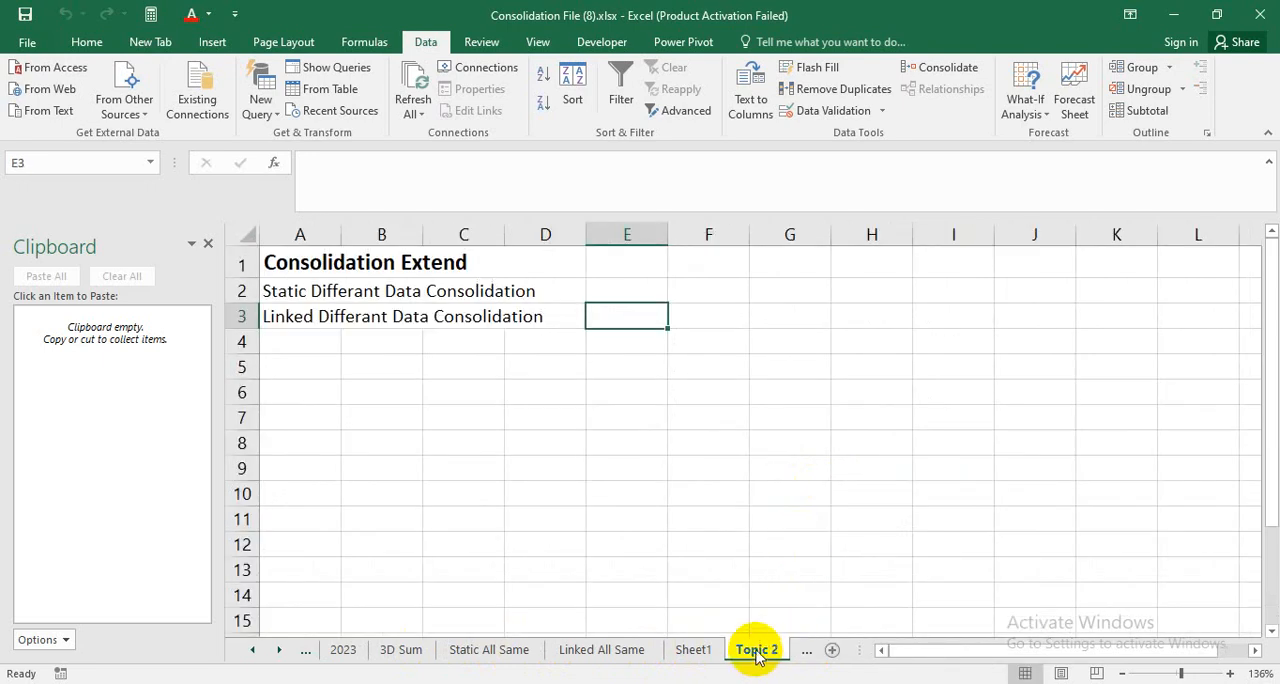
Browse the sheets up to 2026 and read the Consolidation Extend outline on the Topic 2 sheet.
click(812, 655)
click(812, 657)
click(812, 657)
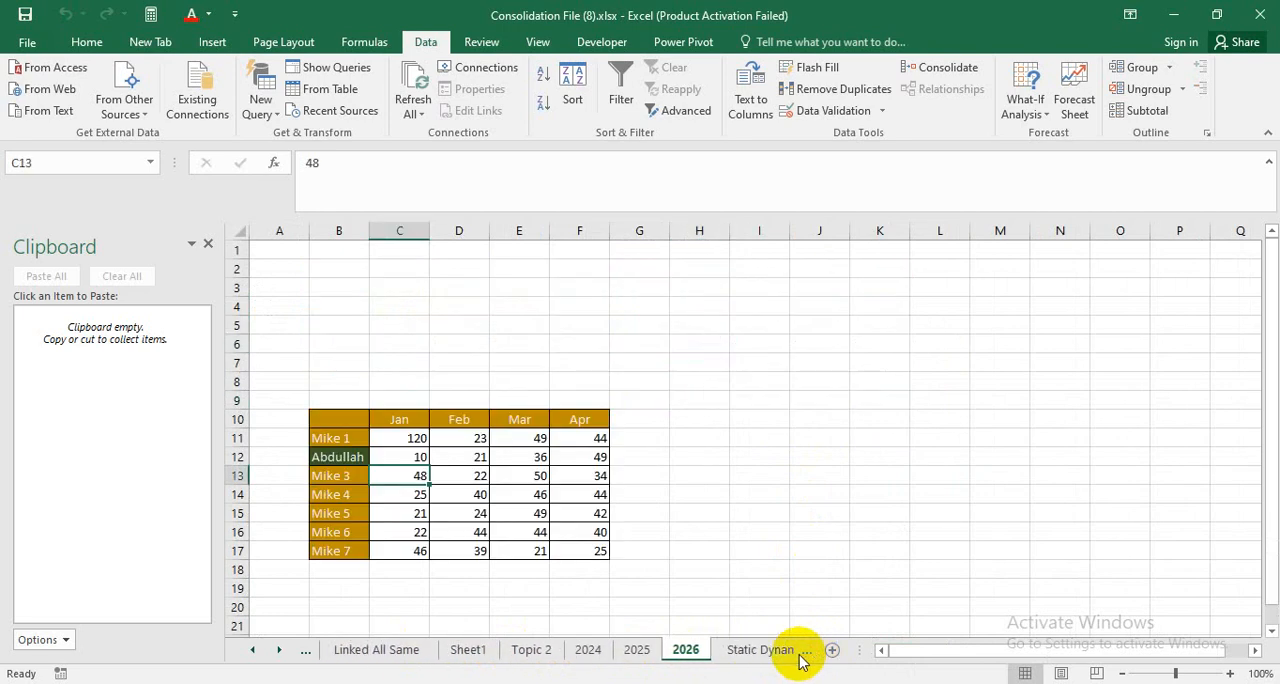
click(532, 650)
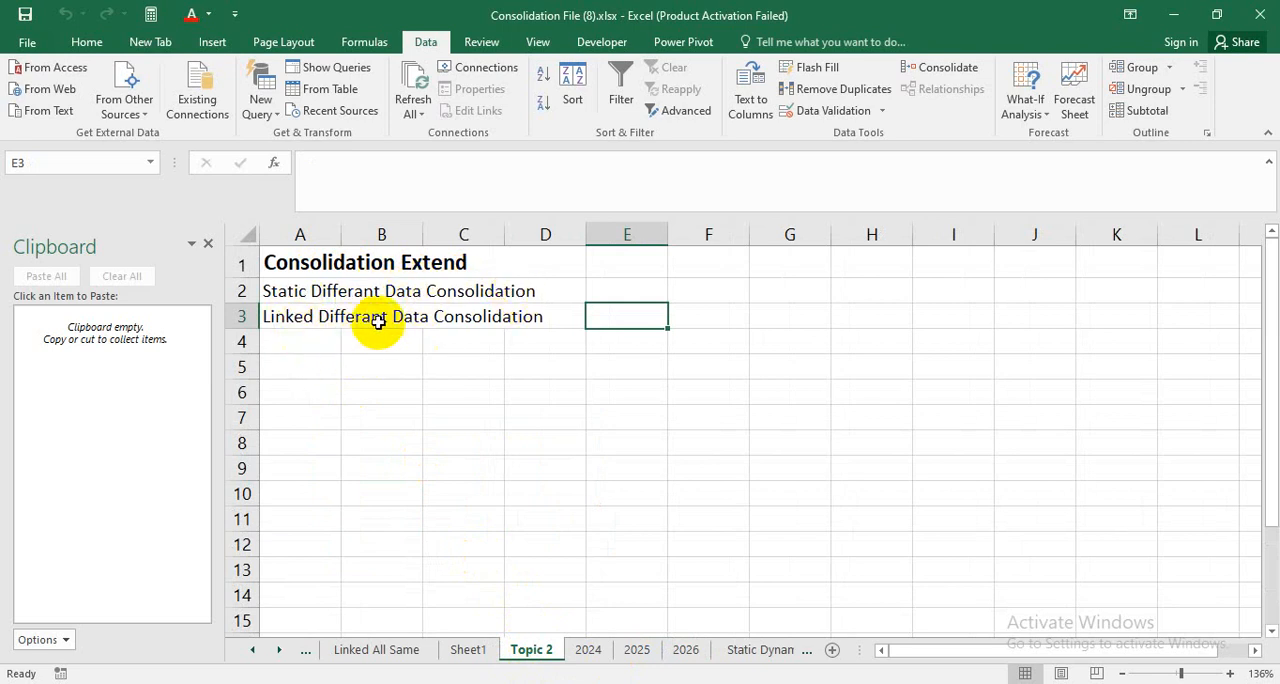
click(423, 266)
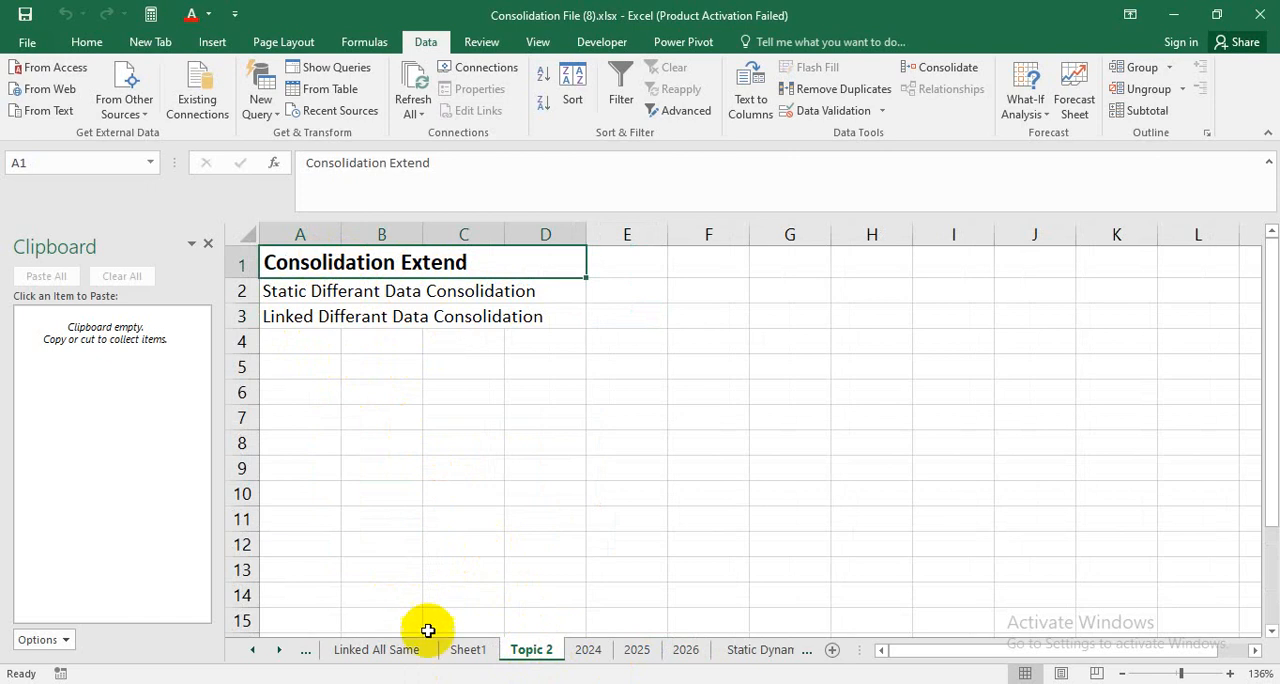
Examine the 2024 sheet's table, focusing on the differing name in row 9 and its Jan to Apr values.
click(577, 652)
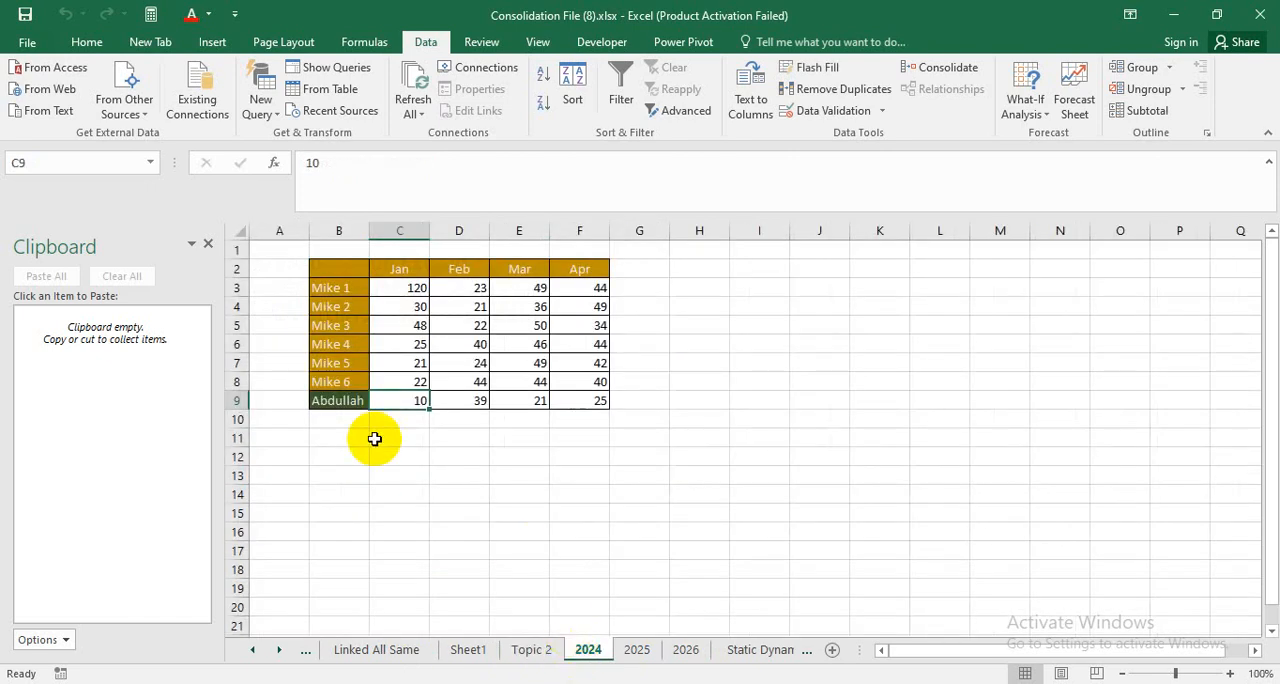
click(330, 405)
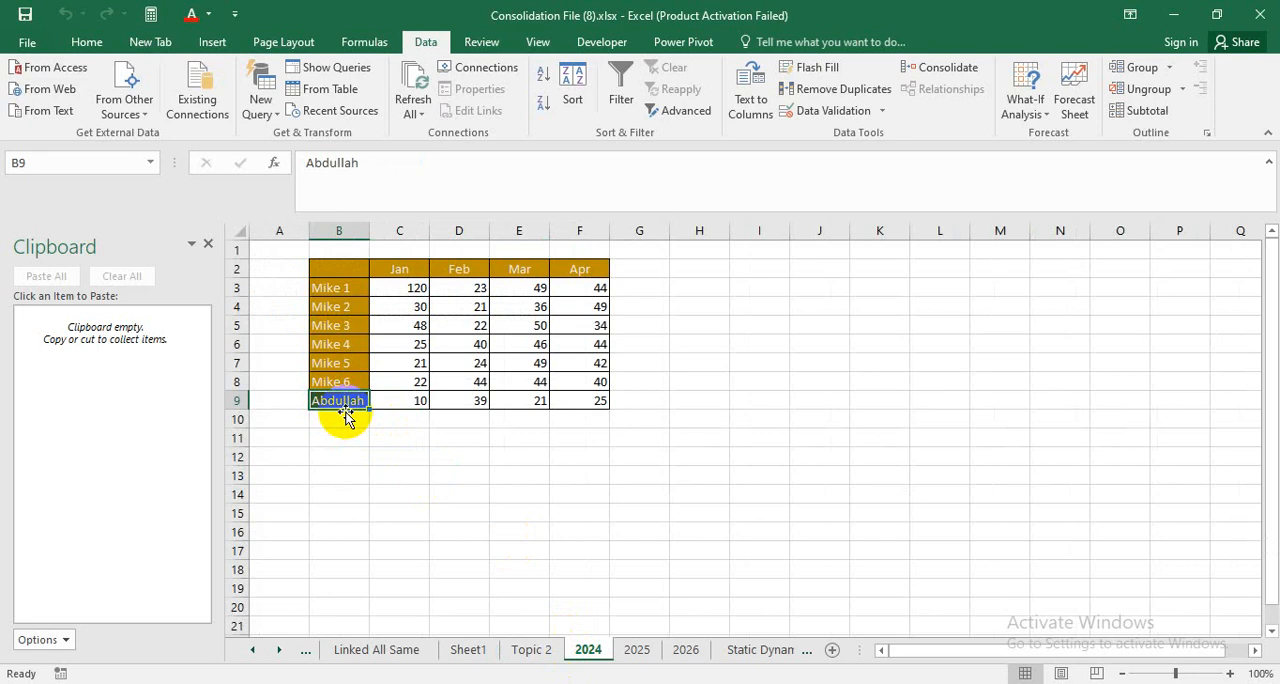
click(390, 451)
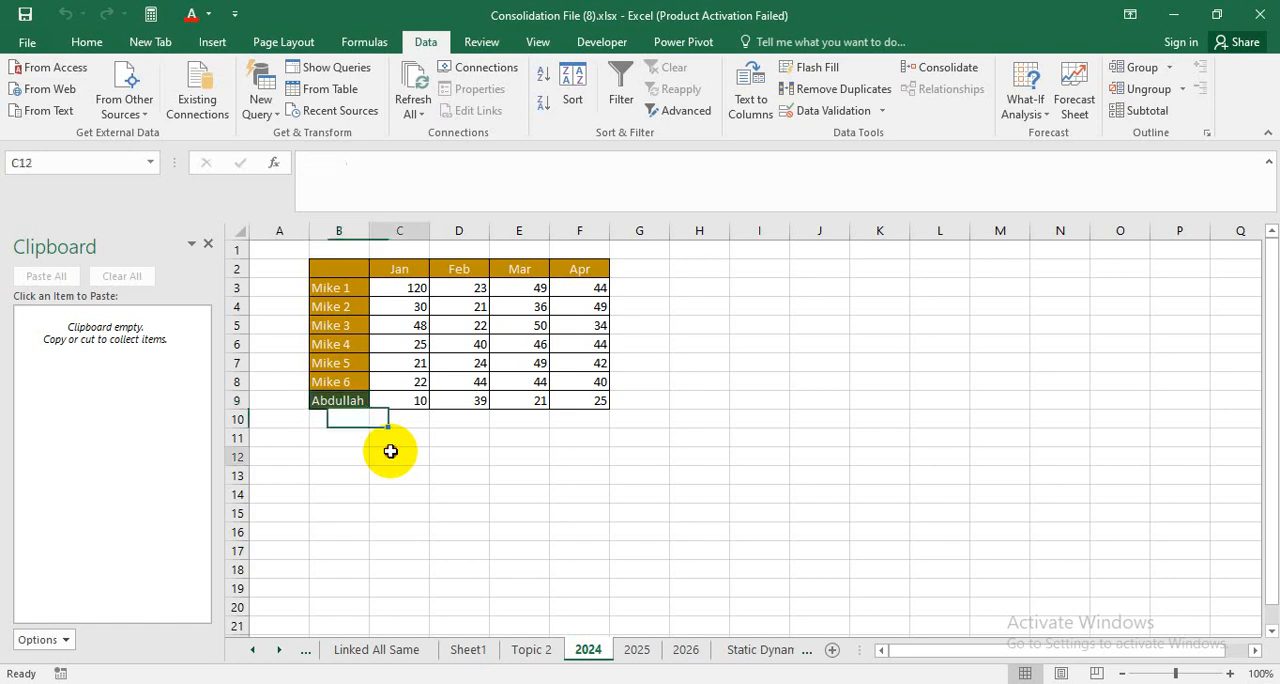
click(349, 403)
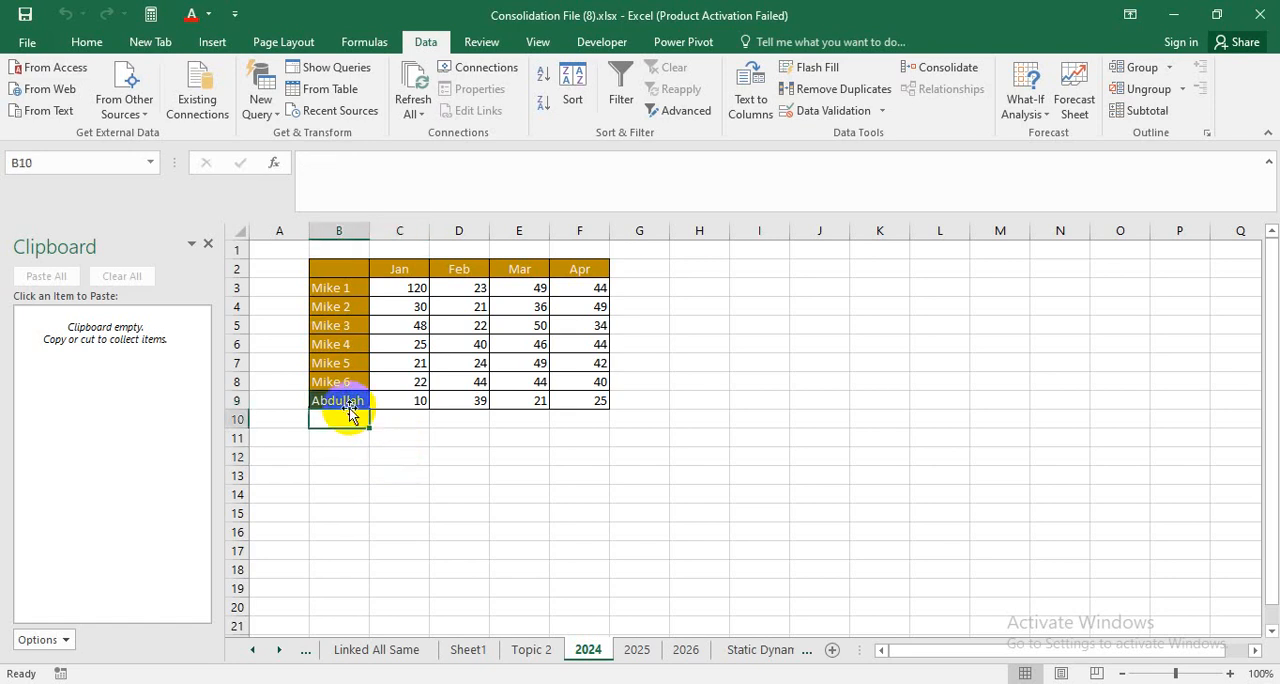
click(414, 400)
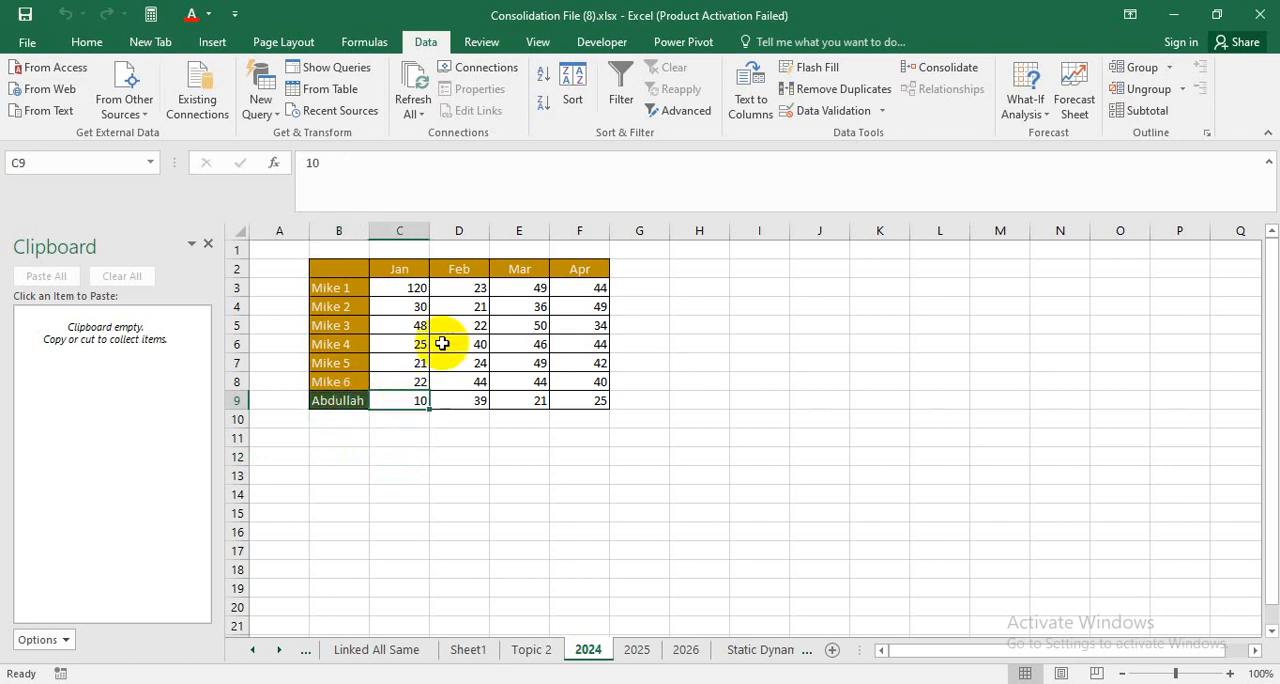
click(470, 400)
click(520, 400)
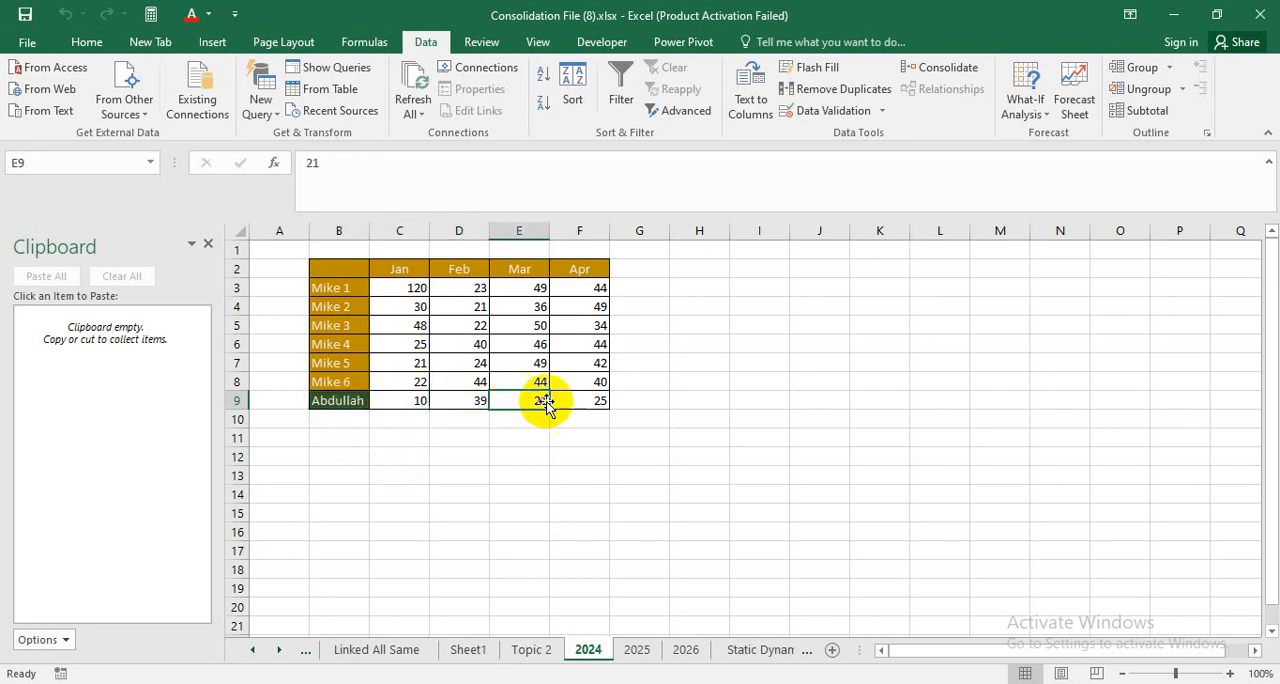
click(562, 401)
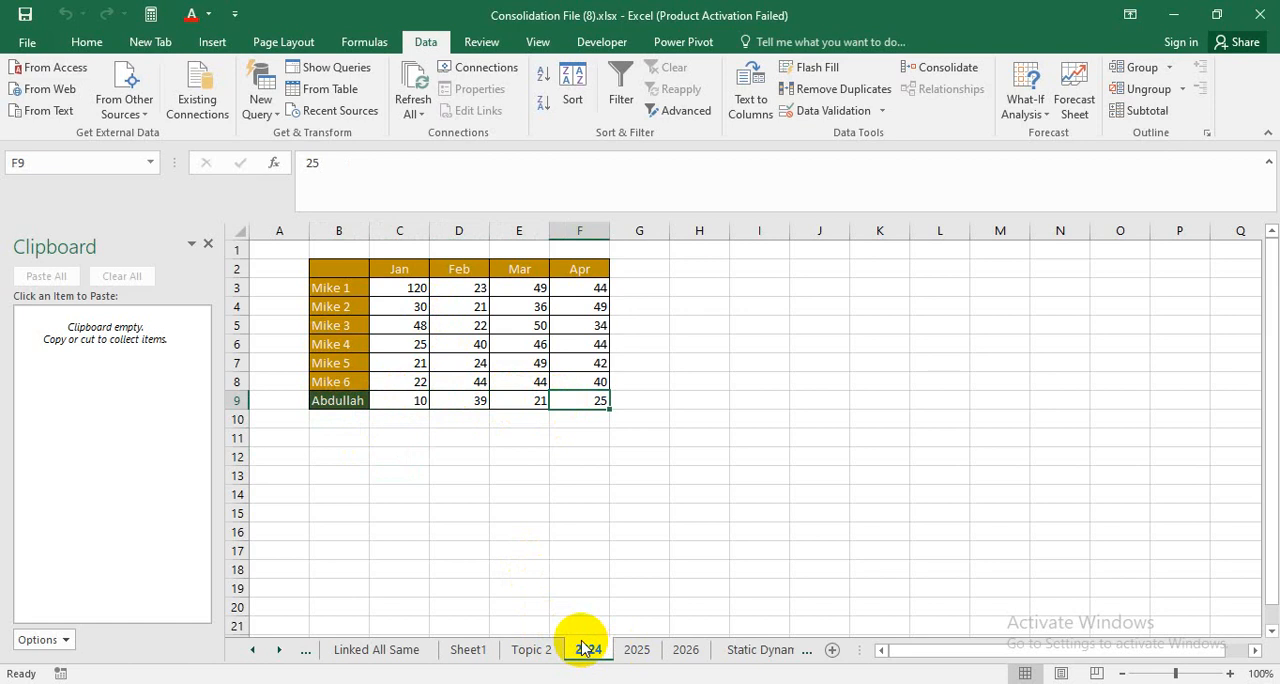
Compare the table positions and row labels on the 2025 and 2026 sheets with those on the 2024 sheet.
click(634, 650)
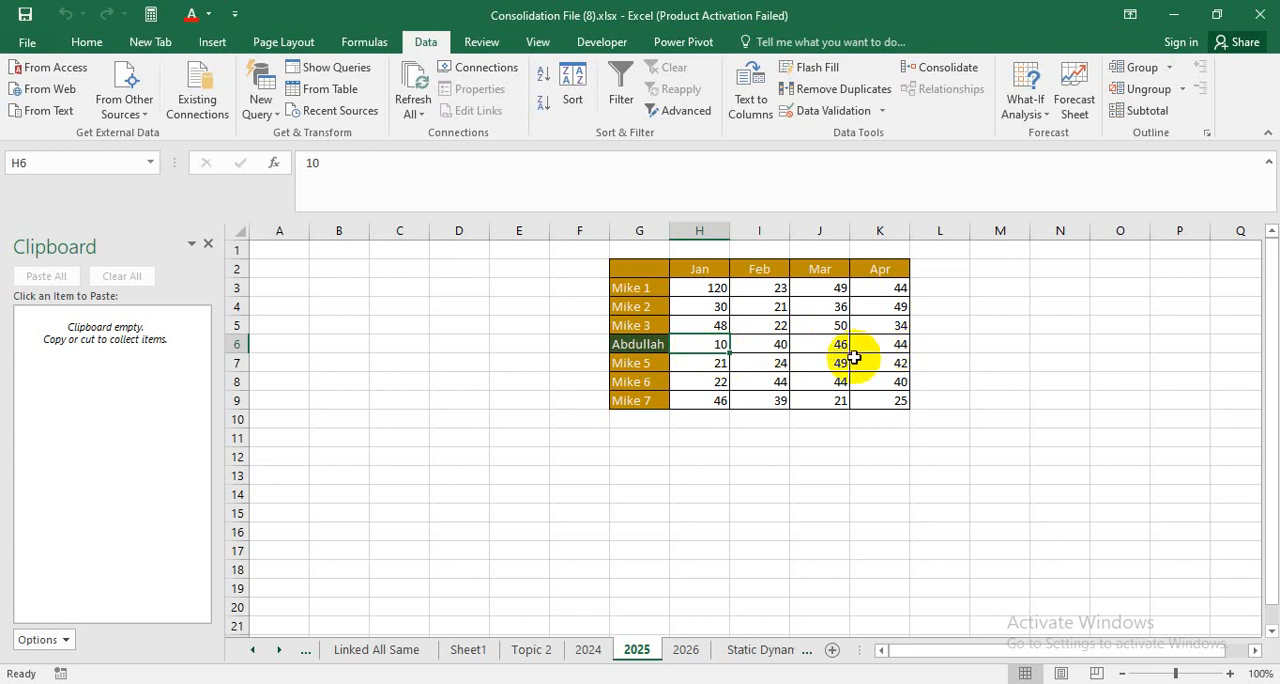
click(688, 649)
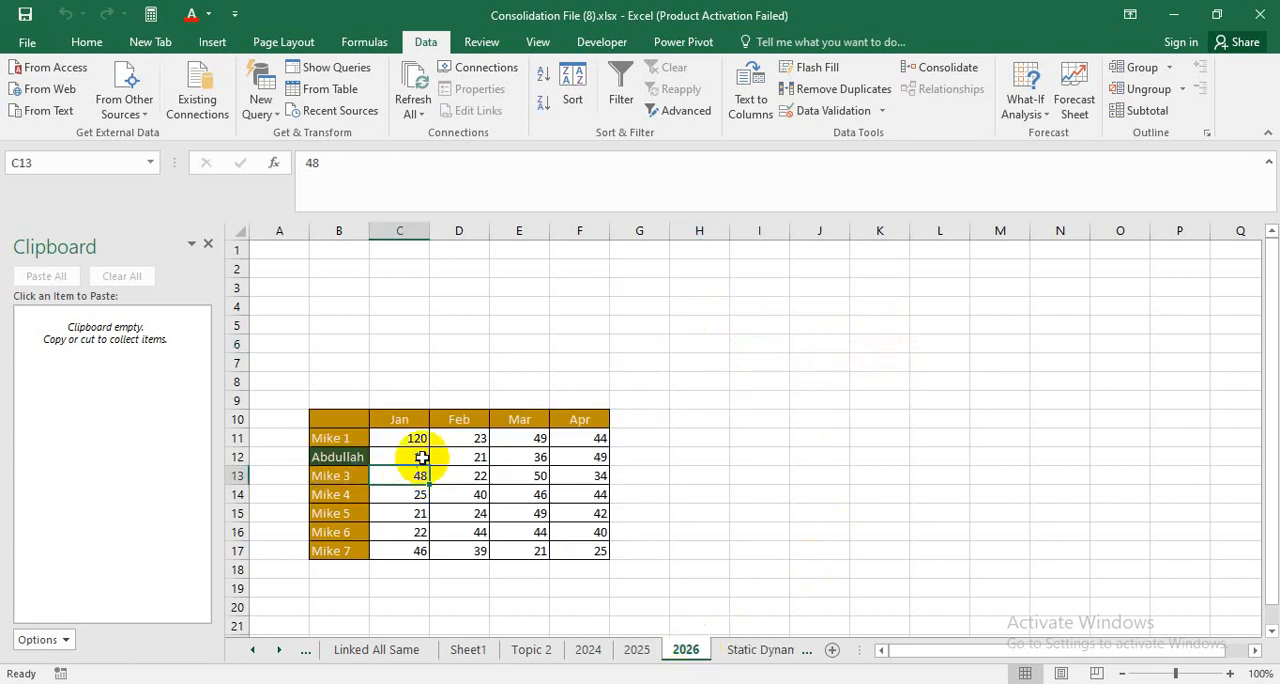
click(589, 651)
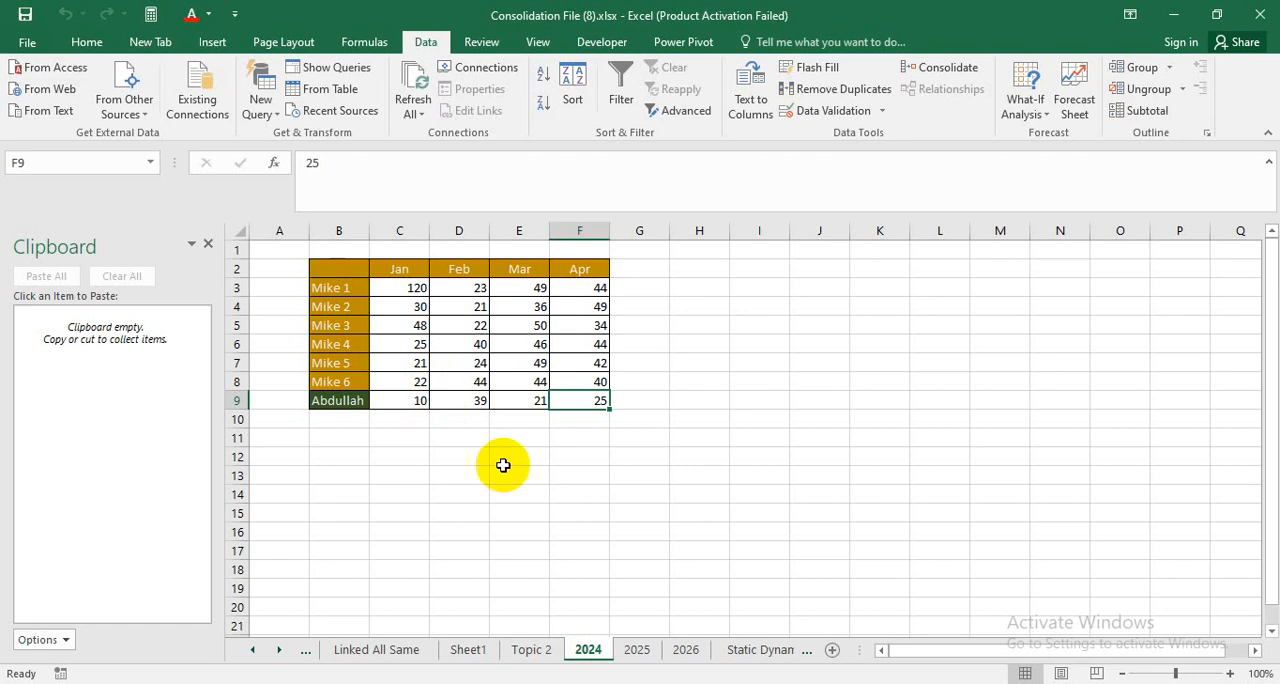
Select cell D2 on the empty Static Dynamic All Same sheet.
click(770, 652)
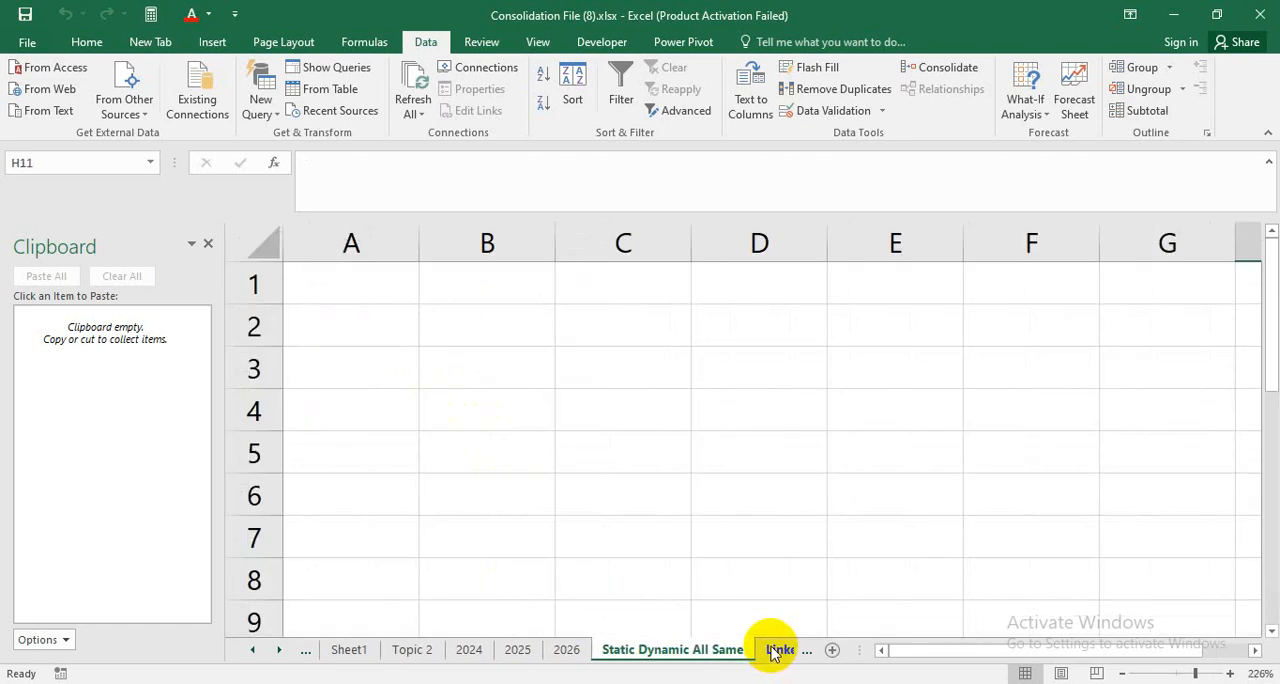
click(714, 403)
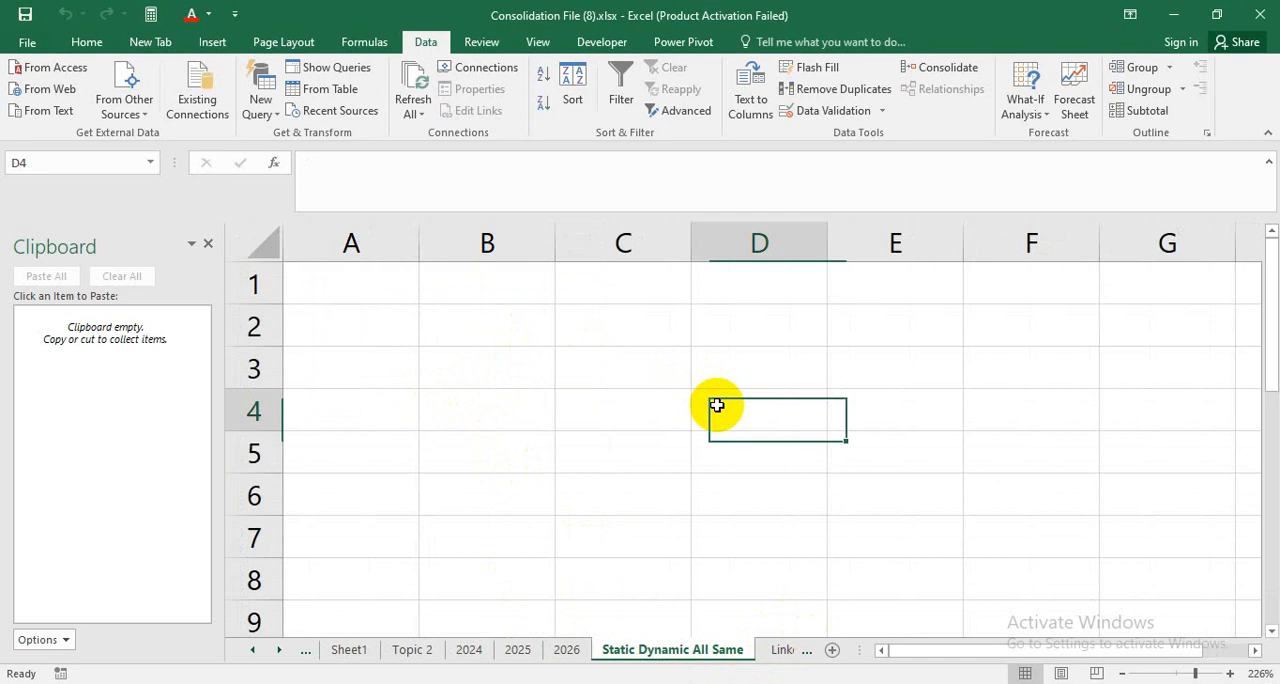
click(510, 395)
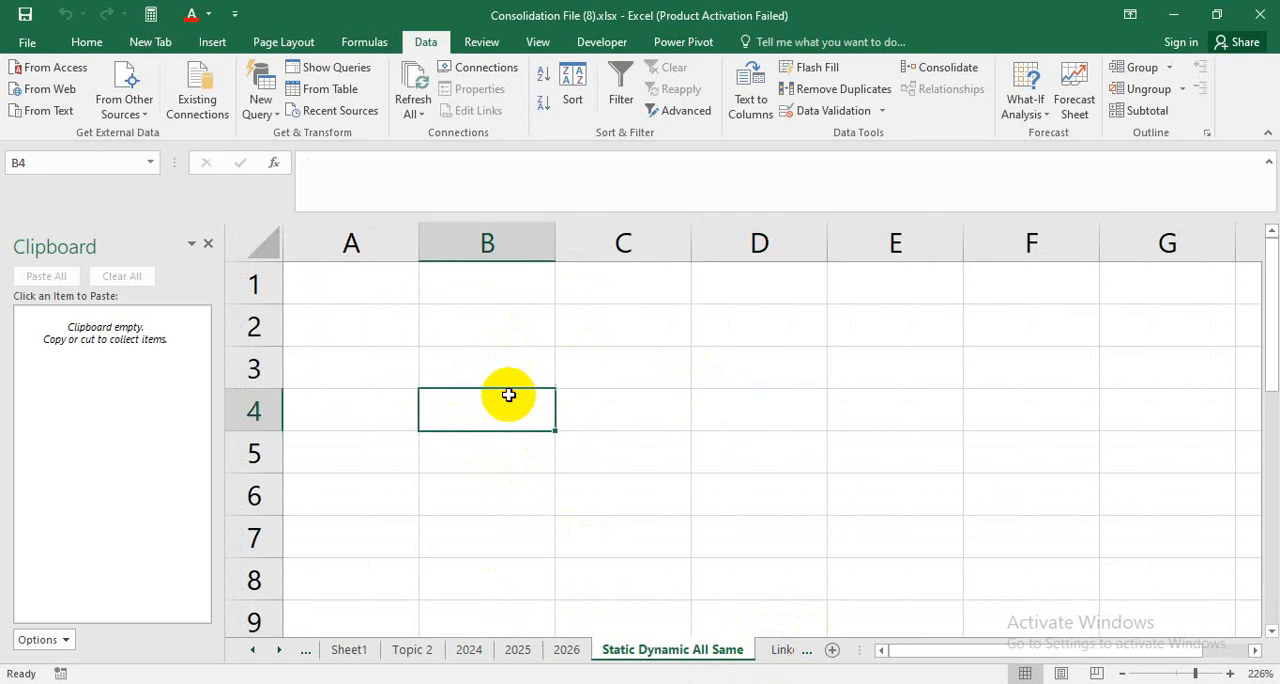
click(698, 407)
click(775, 298)
click(746, 360)
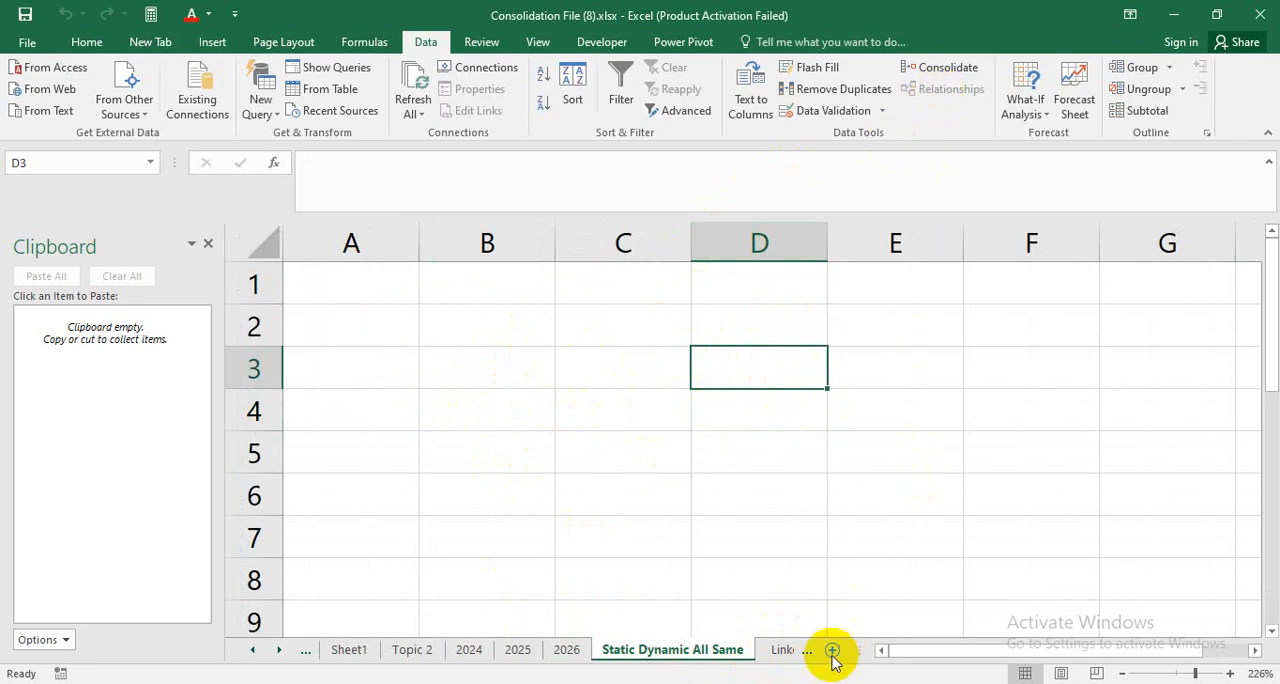
click(660, 655)
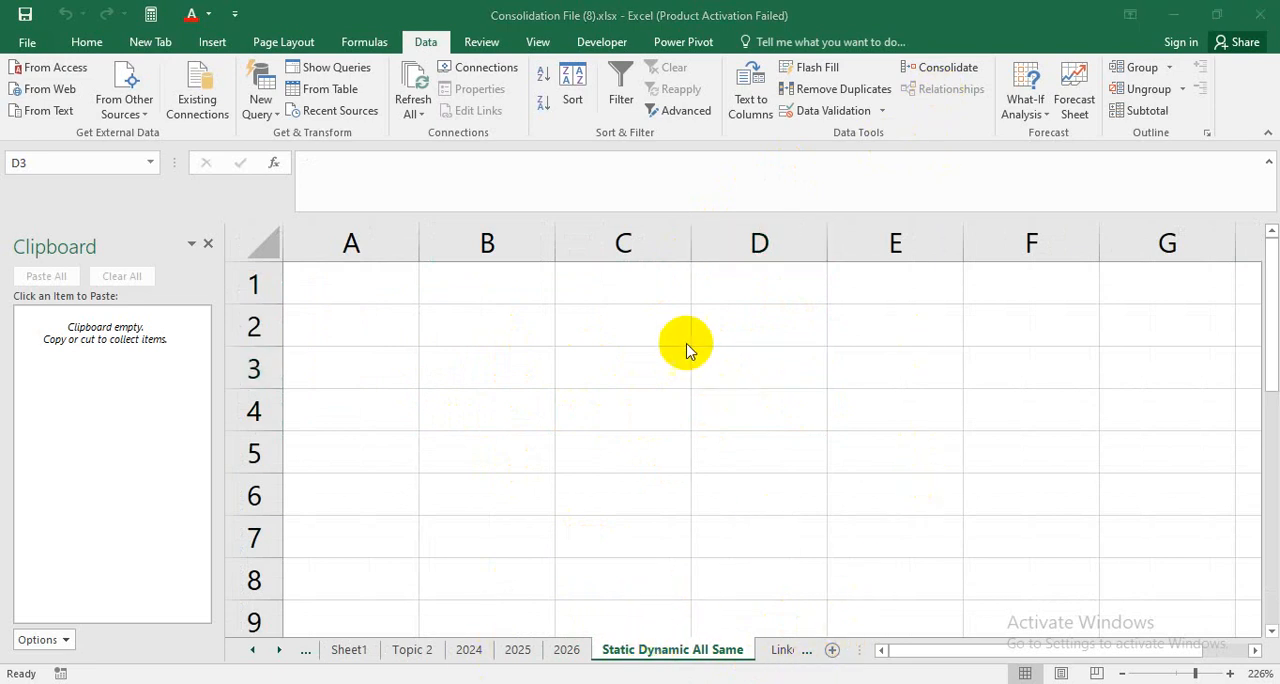
click(770, 350)
click(777, 325)
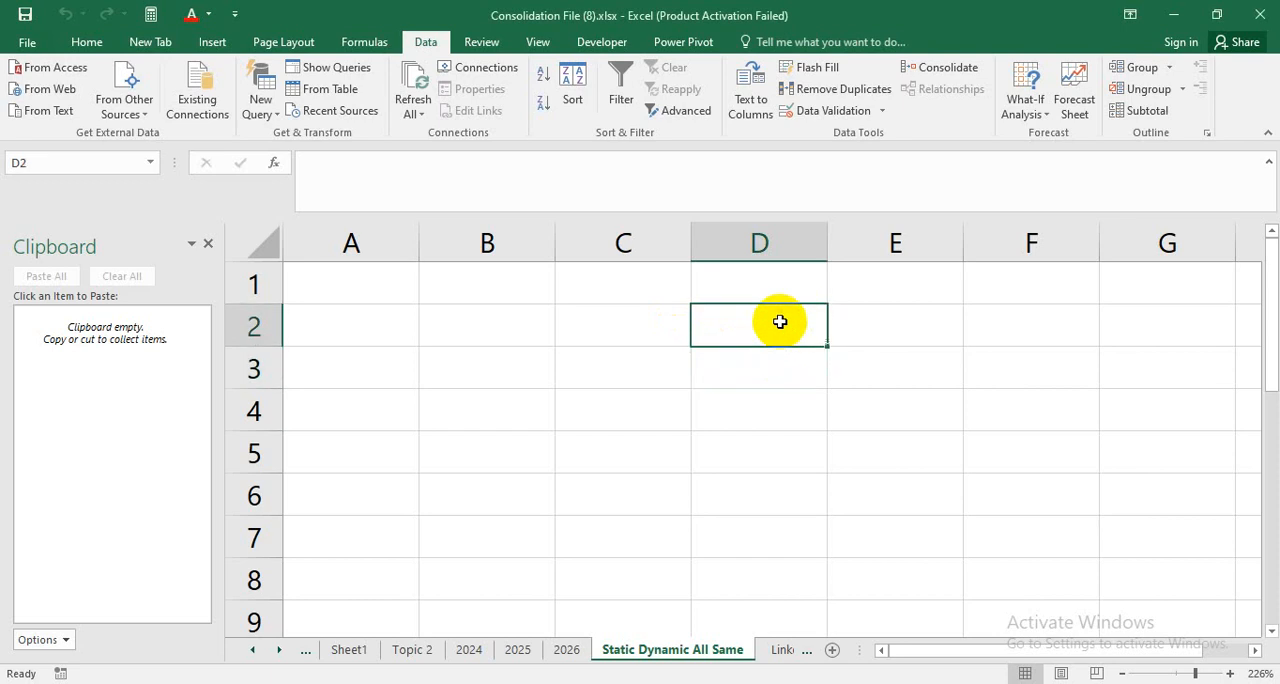
Start a Consolidate at cell D3 and delete the existing 2026, 2025 and 2024 references.
click(894, 340)
click(806, 367)
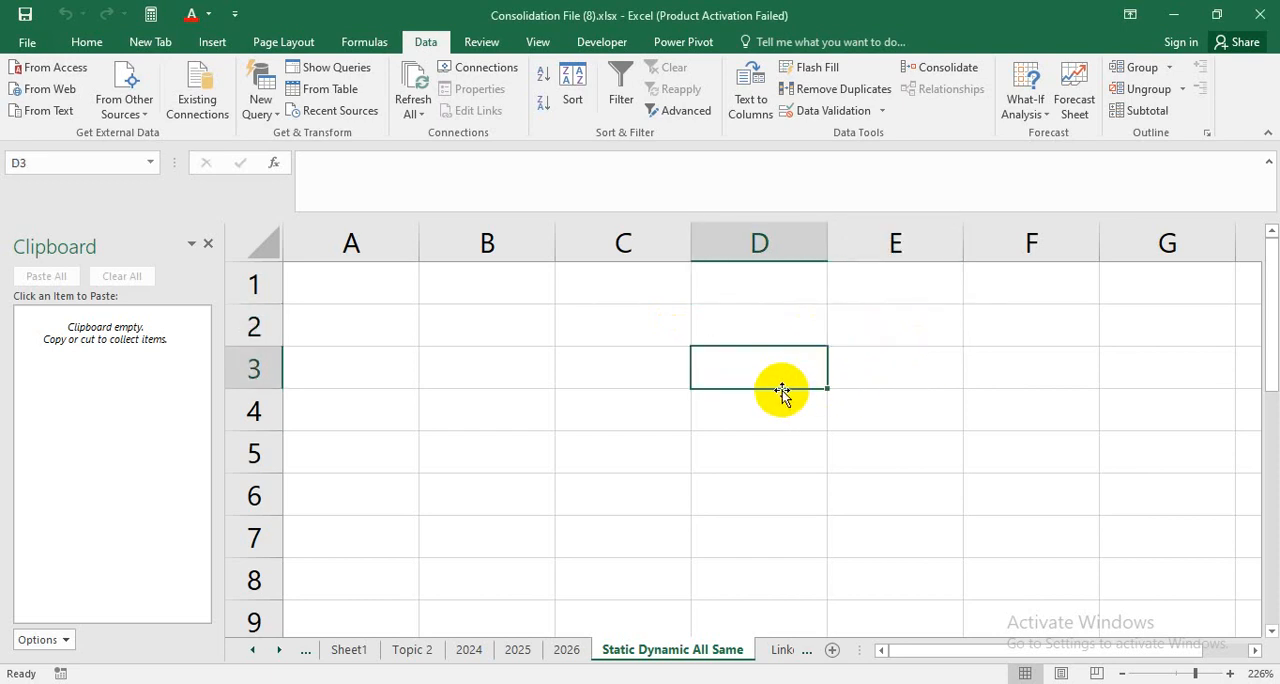
click(966, 78)
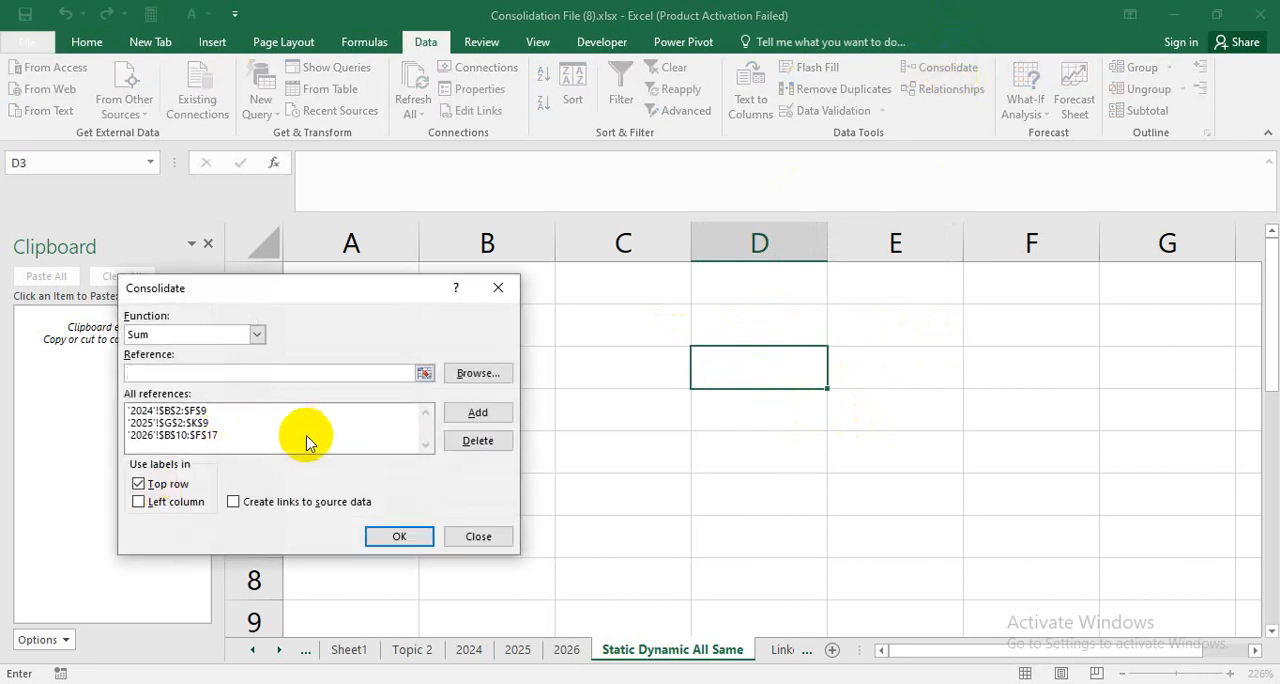
click(307, 437)
click(478, 440)
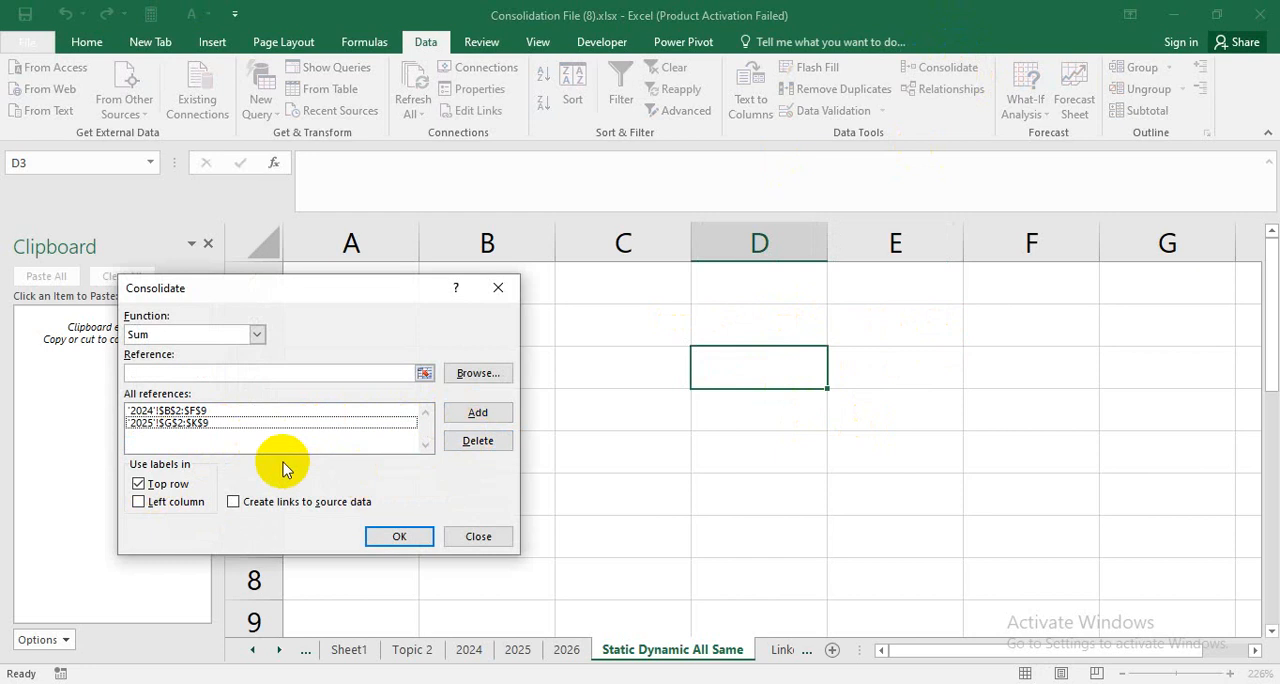
click(265, 423)
click(485, 440)
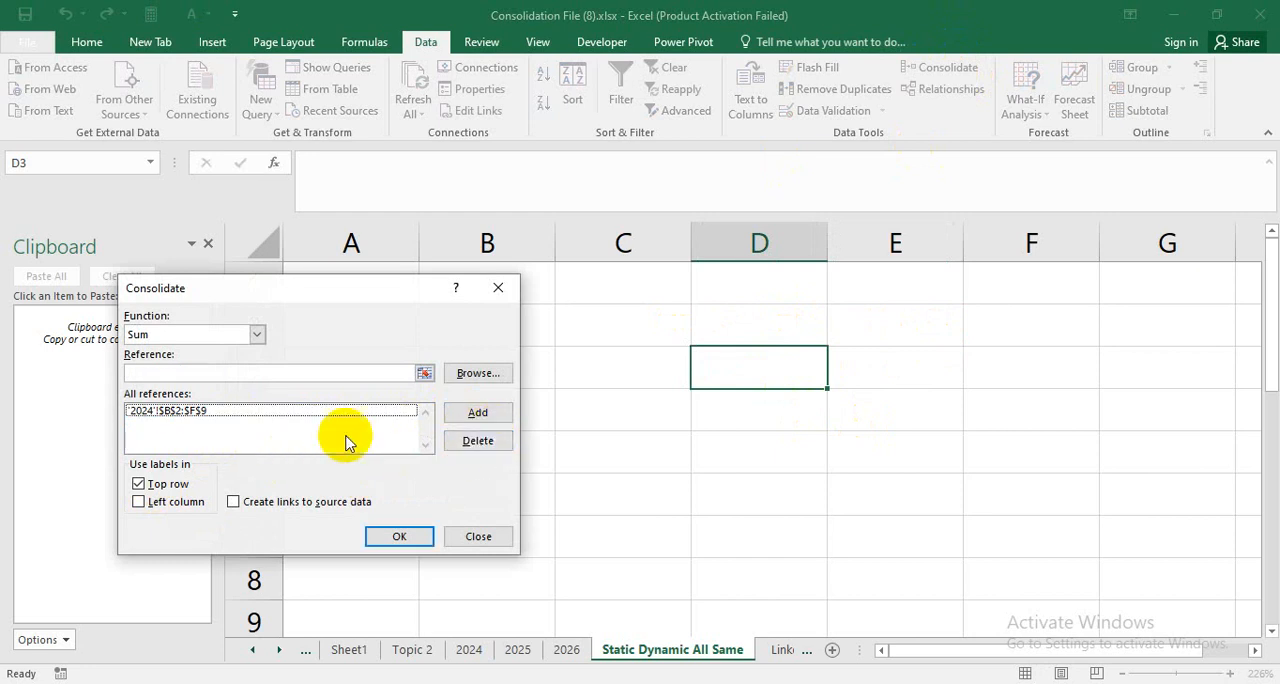
click(330, 413)
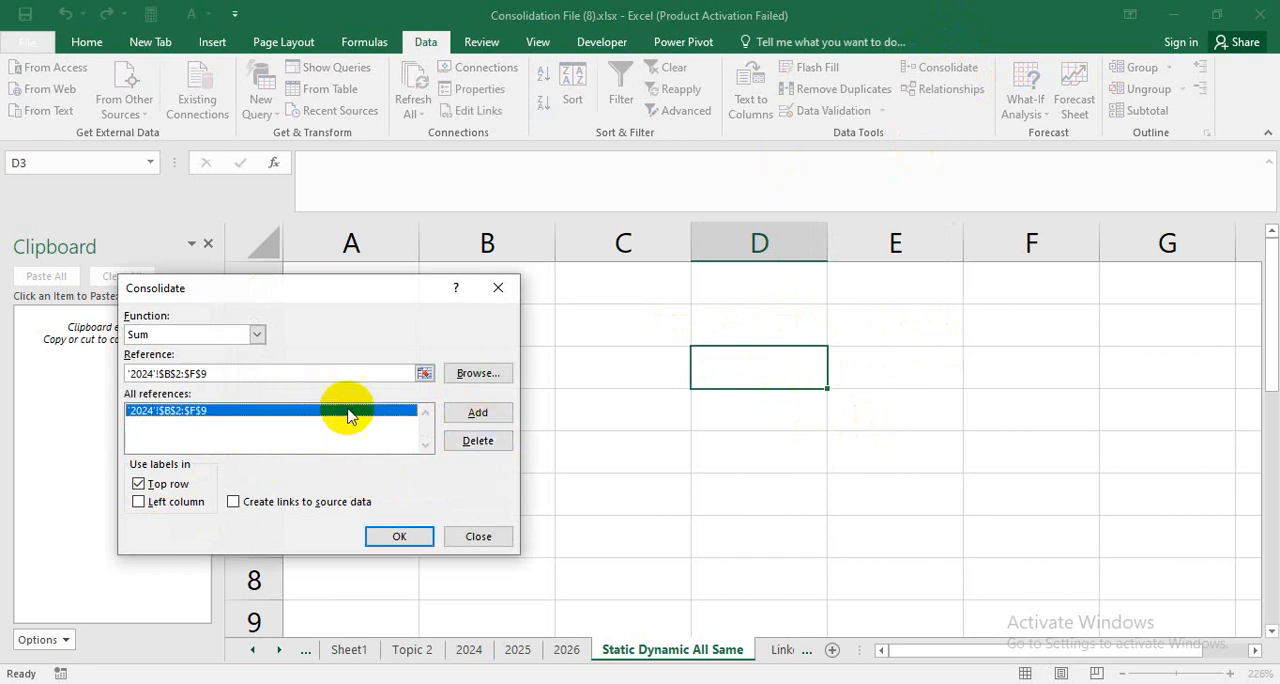
click(478, 441)
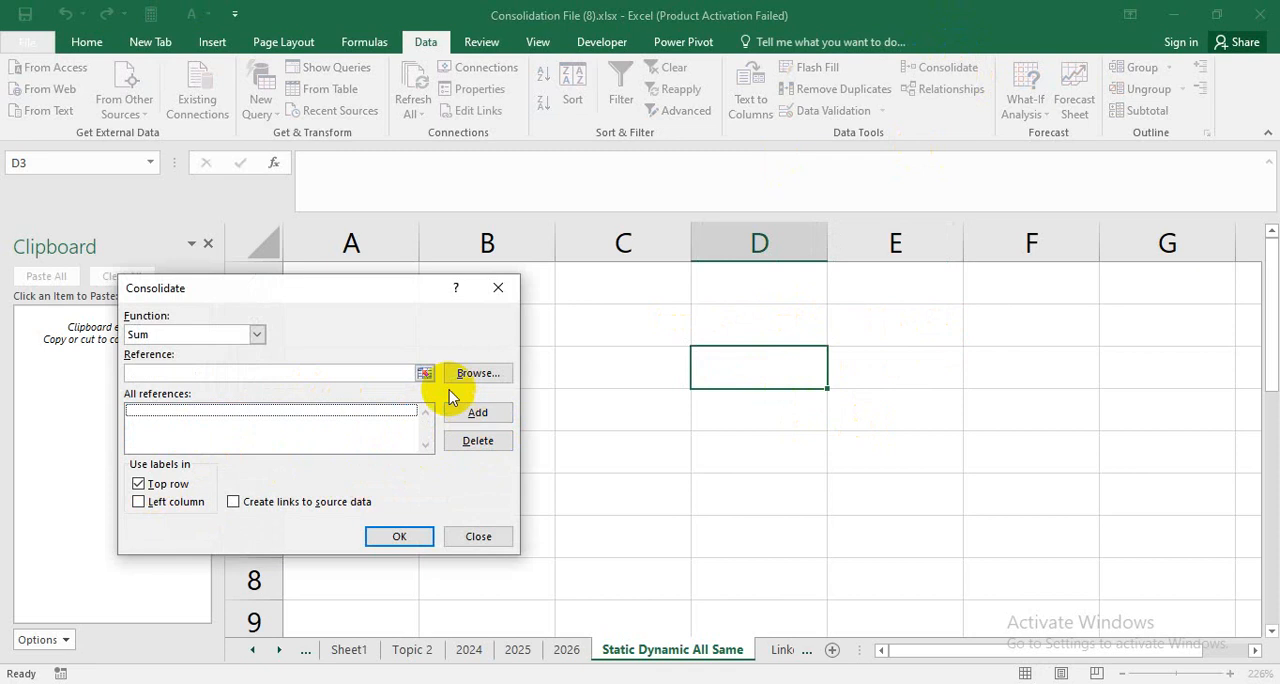
Add the 2024 sheet's table B2:F9, including its labels, as the first consolidation reference.
click(424, 373)
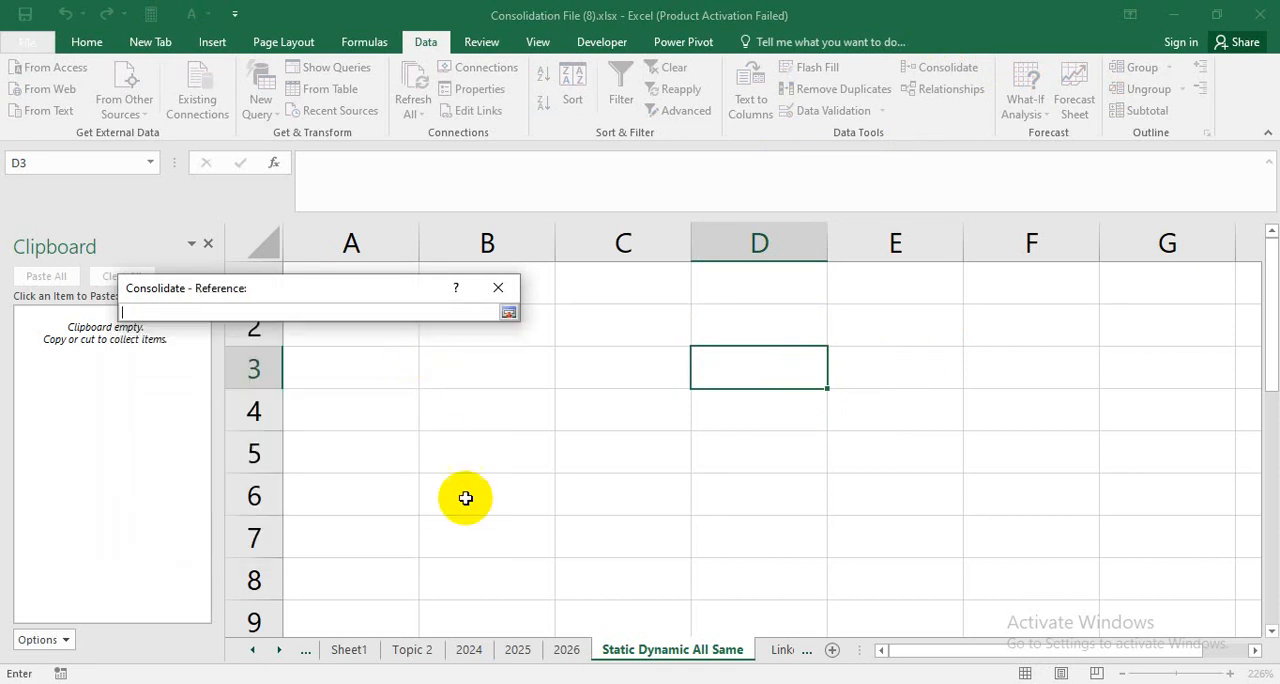
click(478, 651)
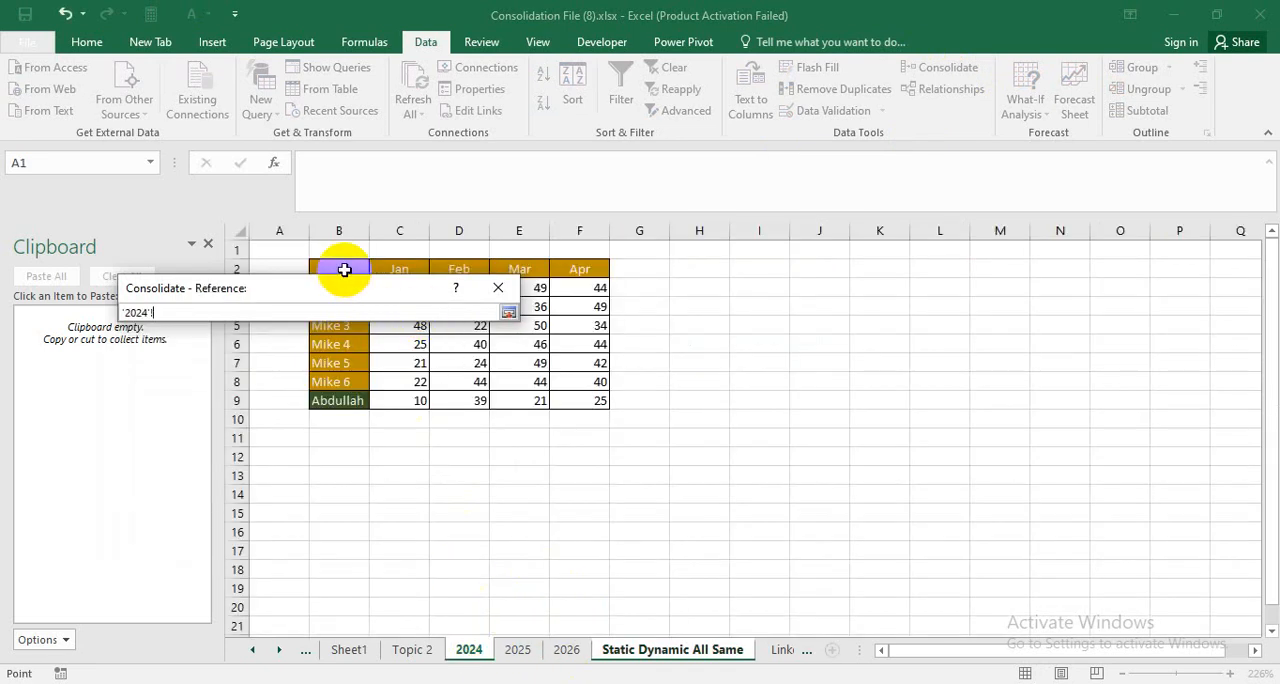
drag(360, 280, 588, 401)
drag(360, 293, 755, 172)
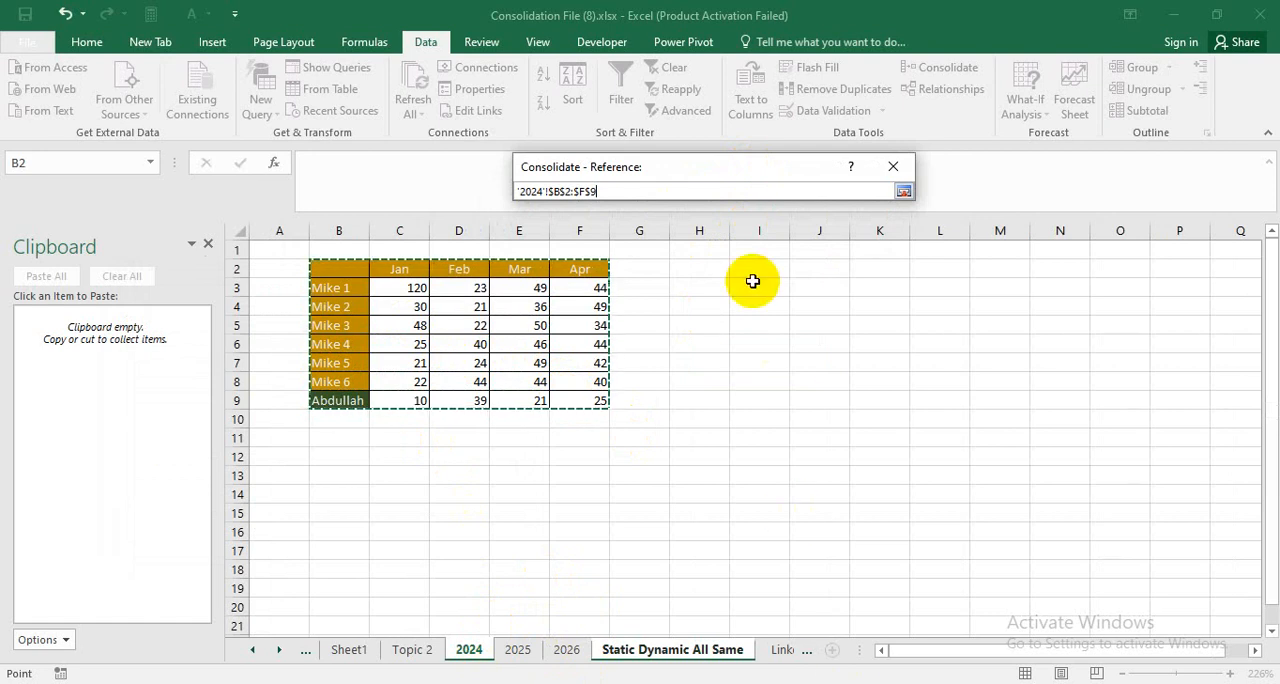
click(905, 193)
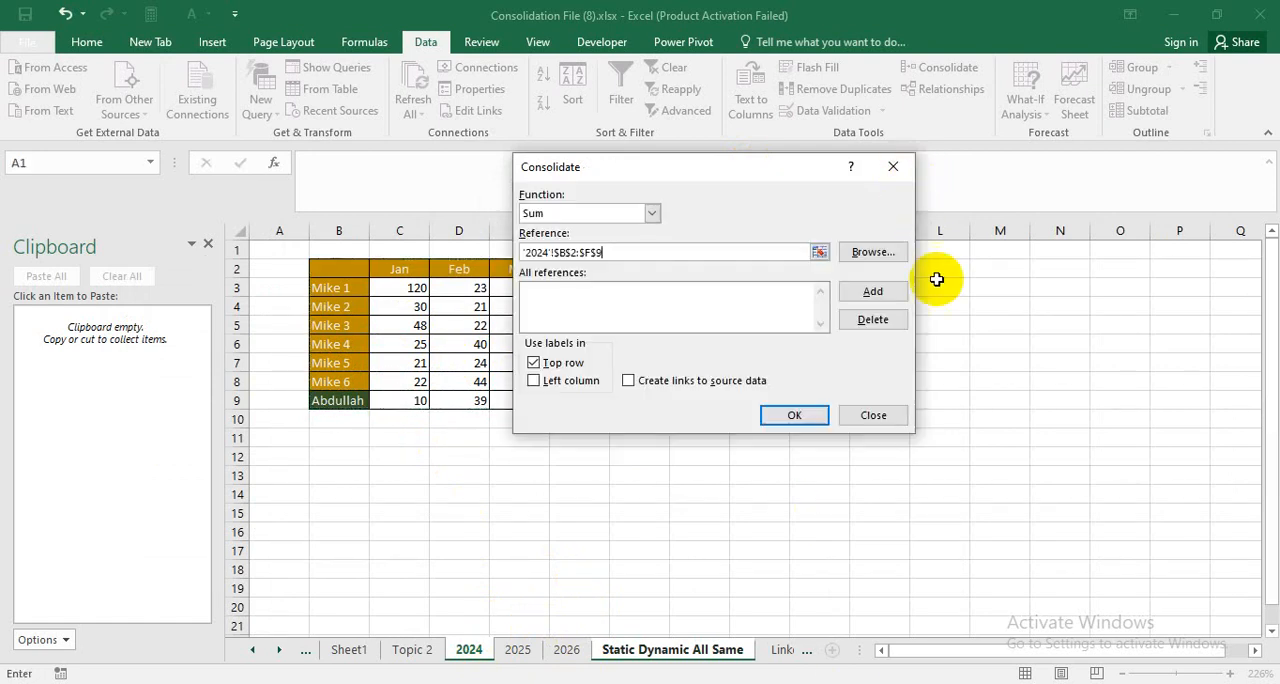
click(873, 291)
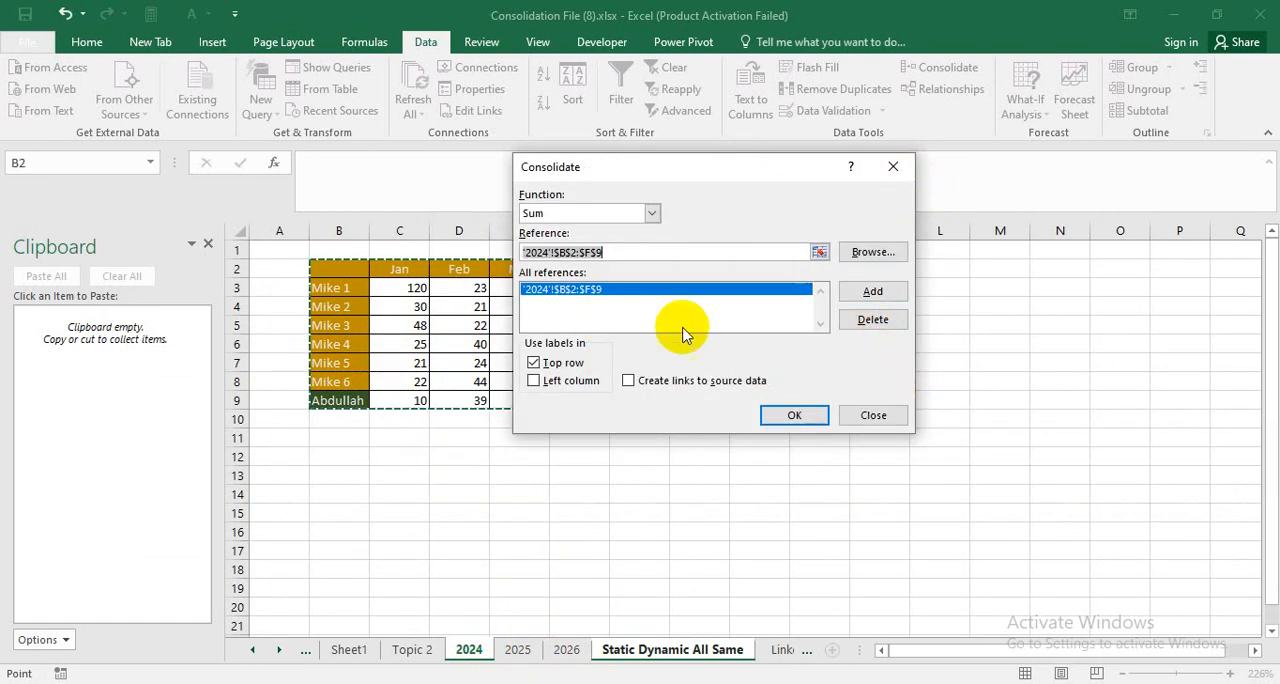
Add the 2025 sheet's table G2:K9 to the consolidation references.
click(517, 650)
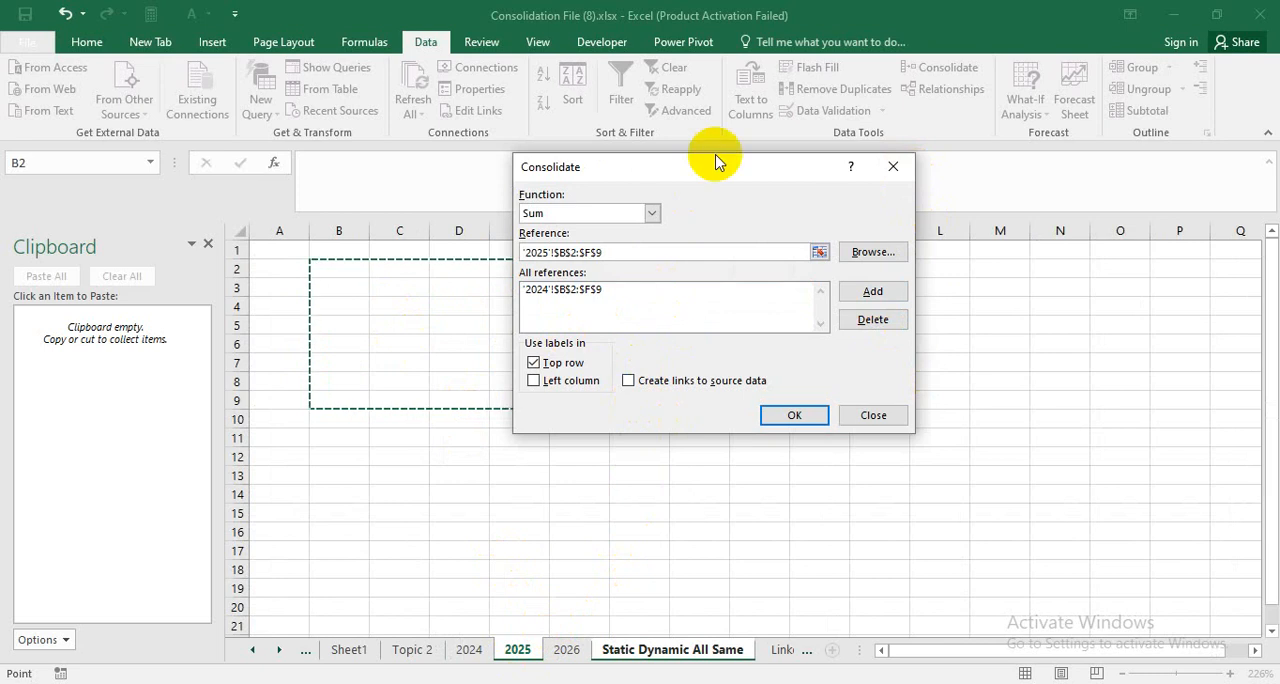
drag(715, 158, 409, 298)
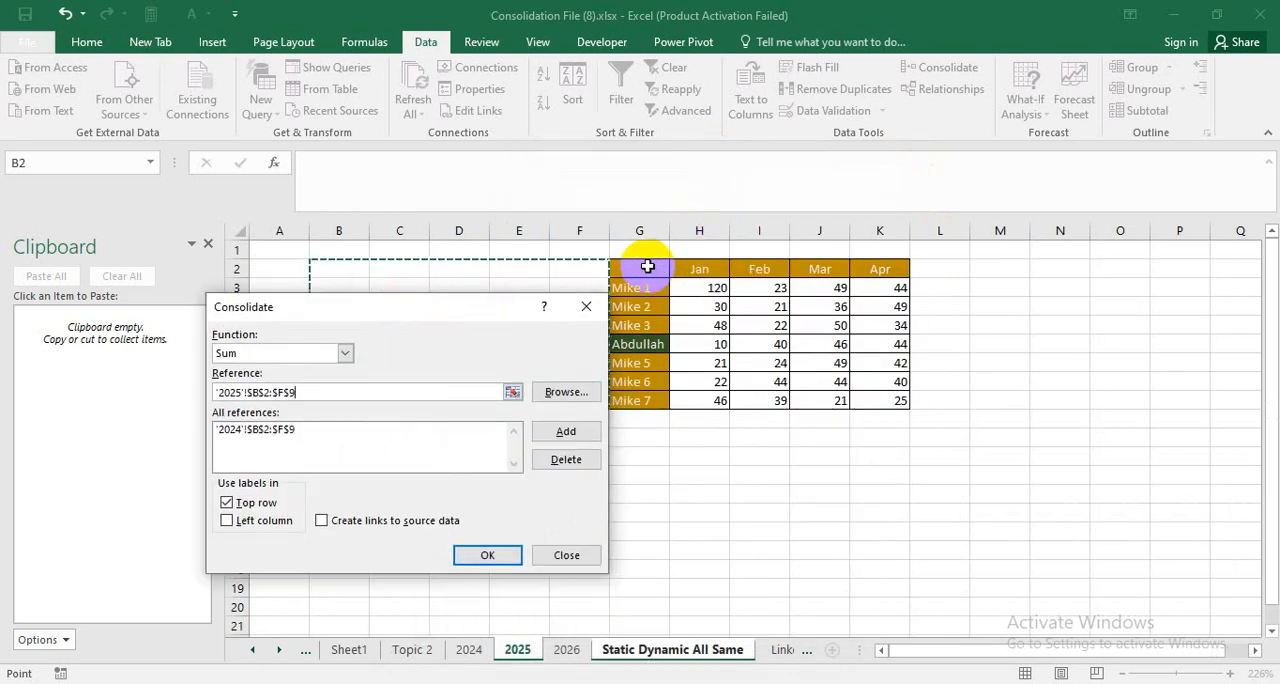
drag(645, 268, 876, 395)
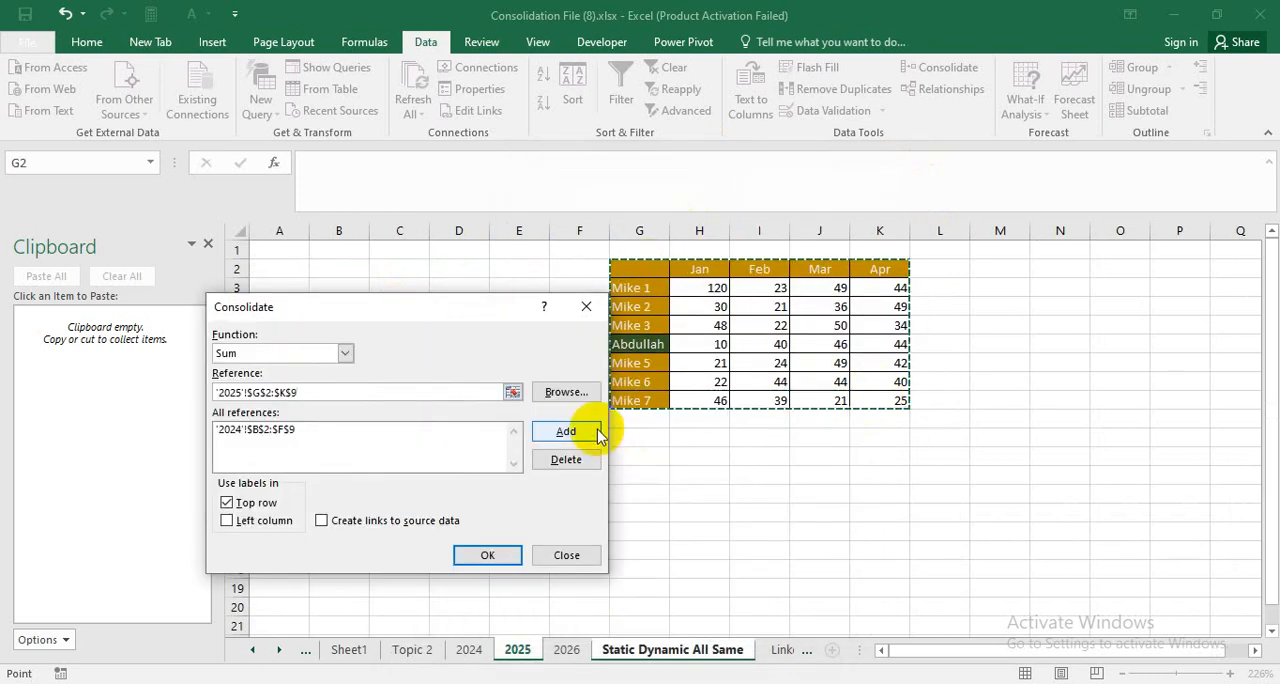
click(580, 430)
Add the 2026 sheet's table B10:F17 to the consolidation references.
click(566, 650)
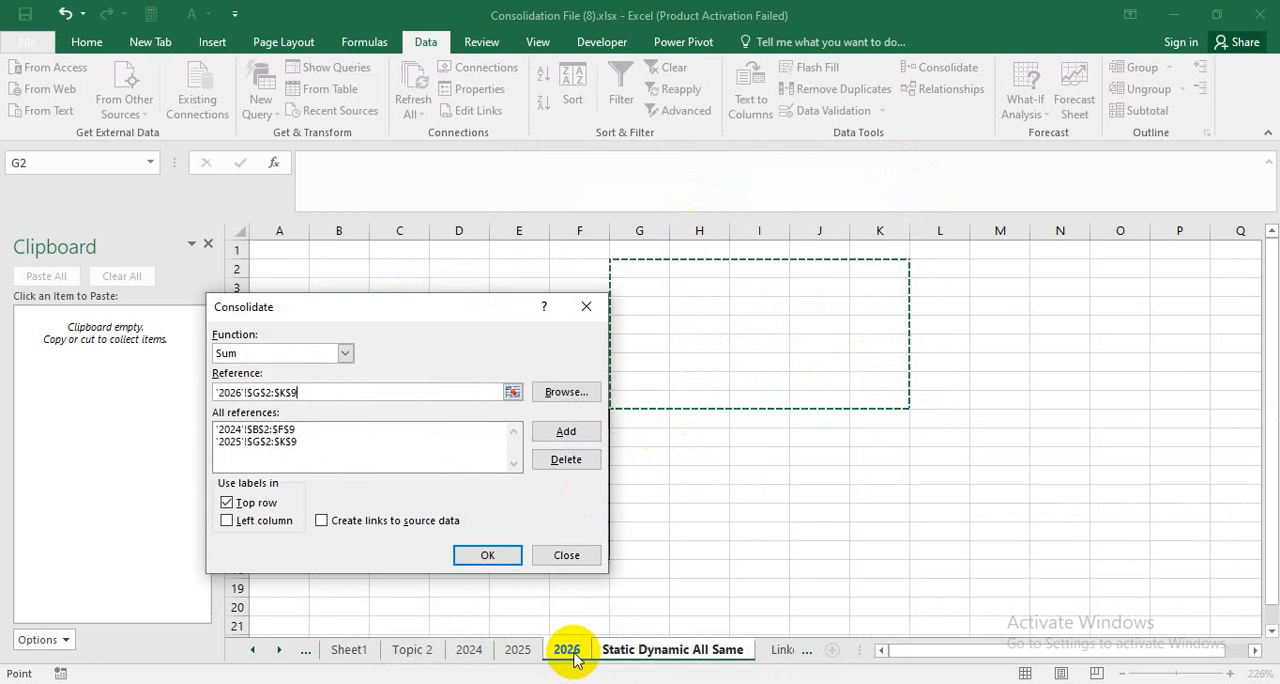
drag(423, 306, 906, 277)
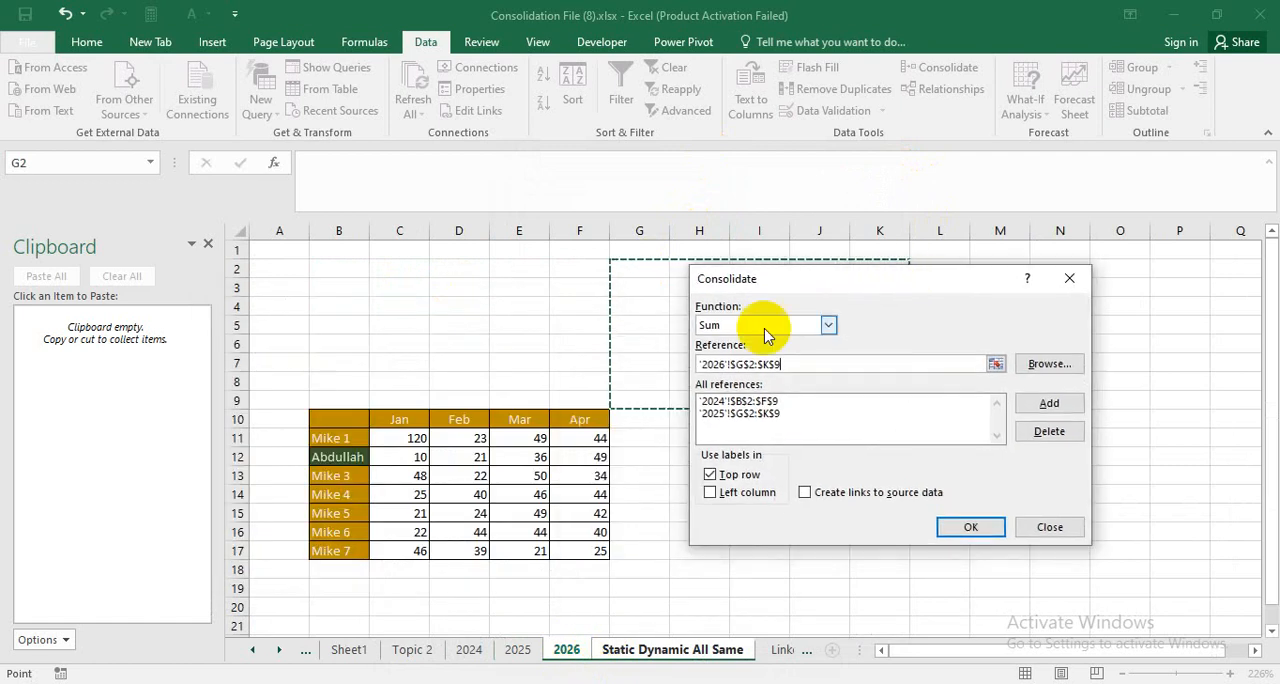
drag(339, 420, 580, 551)
click(1049, 403)
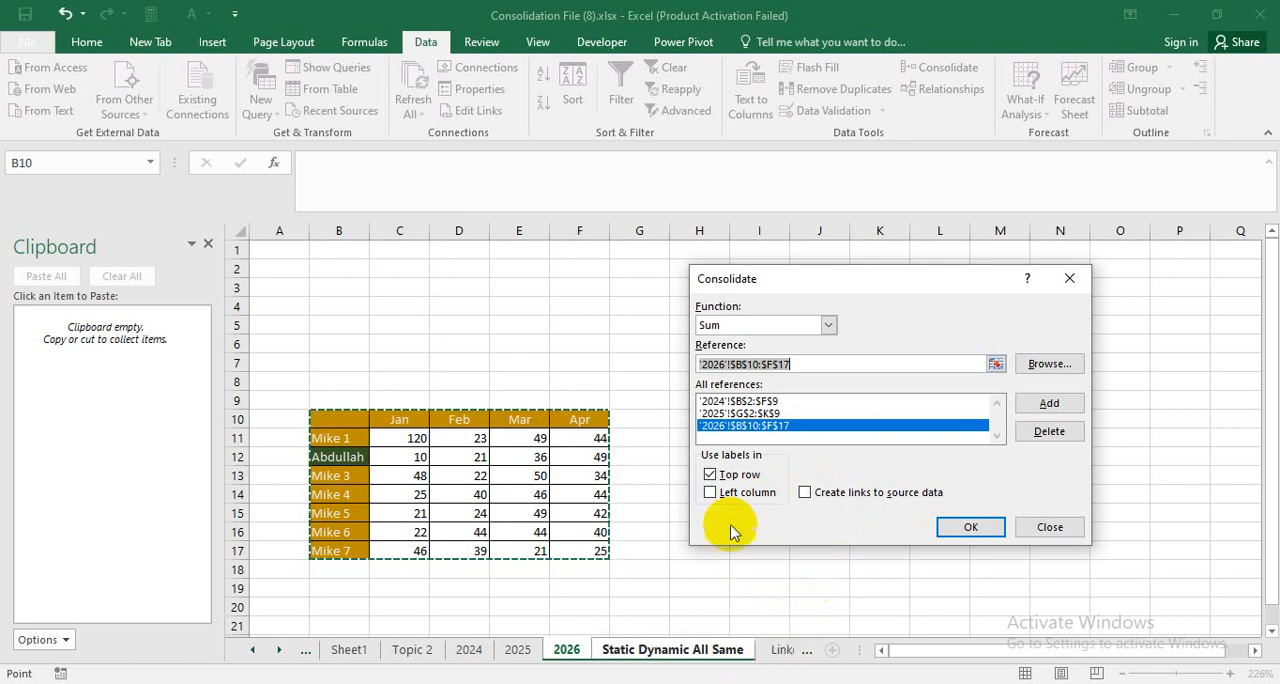
Enable left column labels alongside the top row labels and run the Sum consolidation without source links.
click(710, 492)
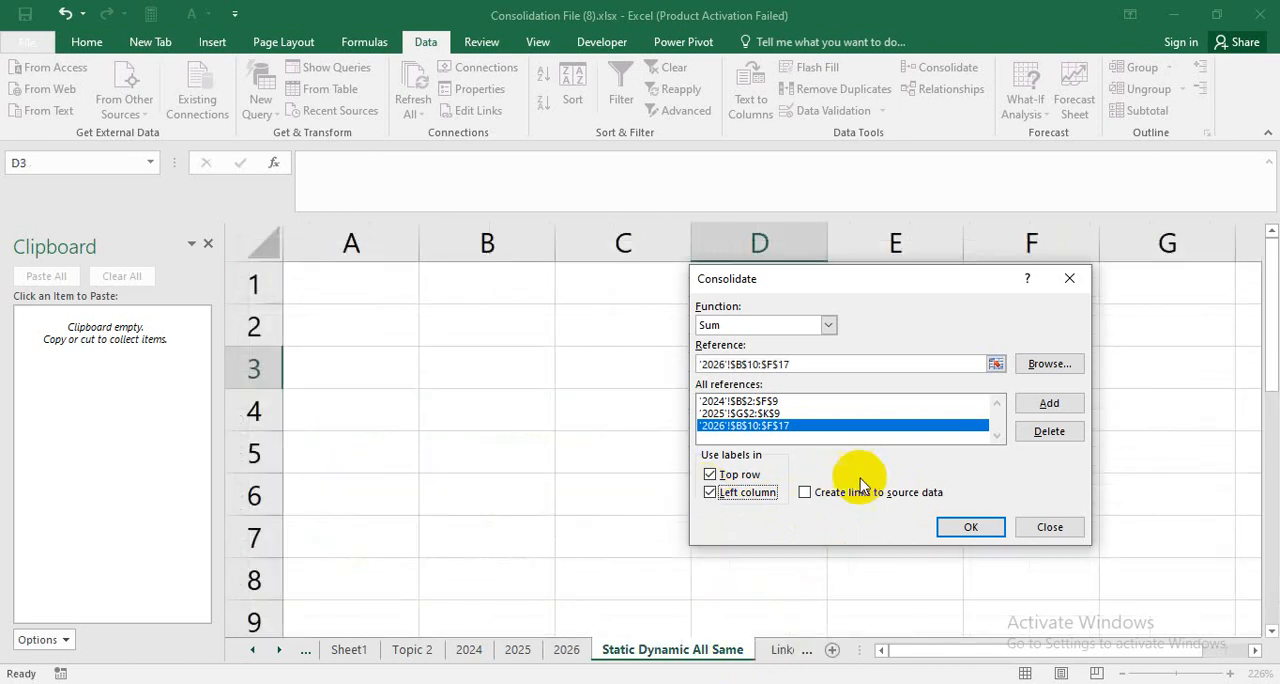
click(970, 529)
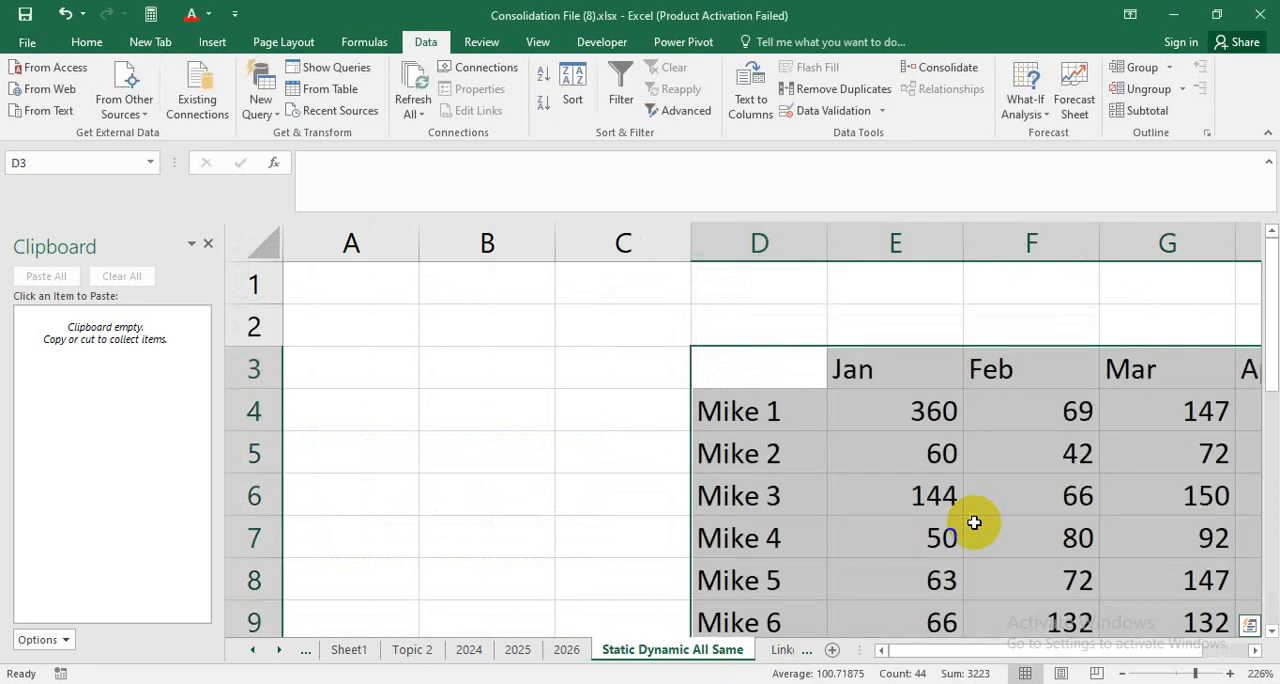
scroll(531, 505, down, 2)
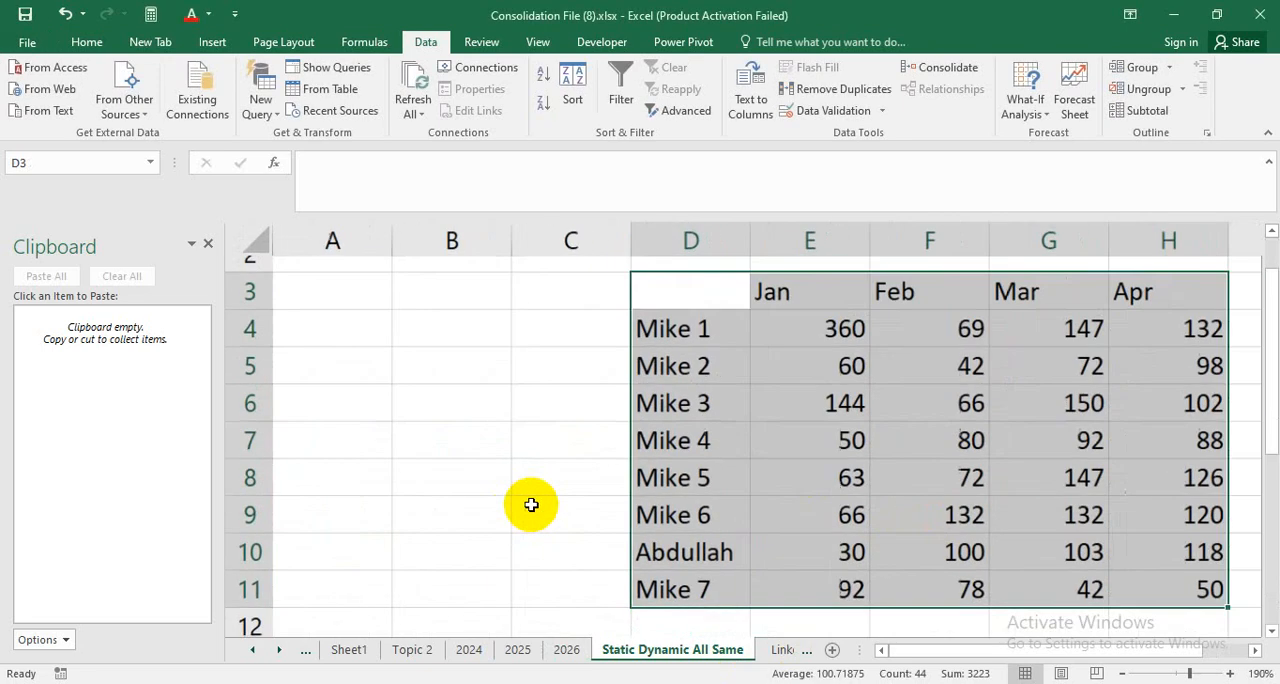
Compare the consolidated row 10 values and the Mike 2 Jan total with the source tables on the 2024, 2025 and 2026 sheets.
click(700, 558)
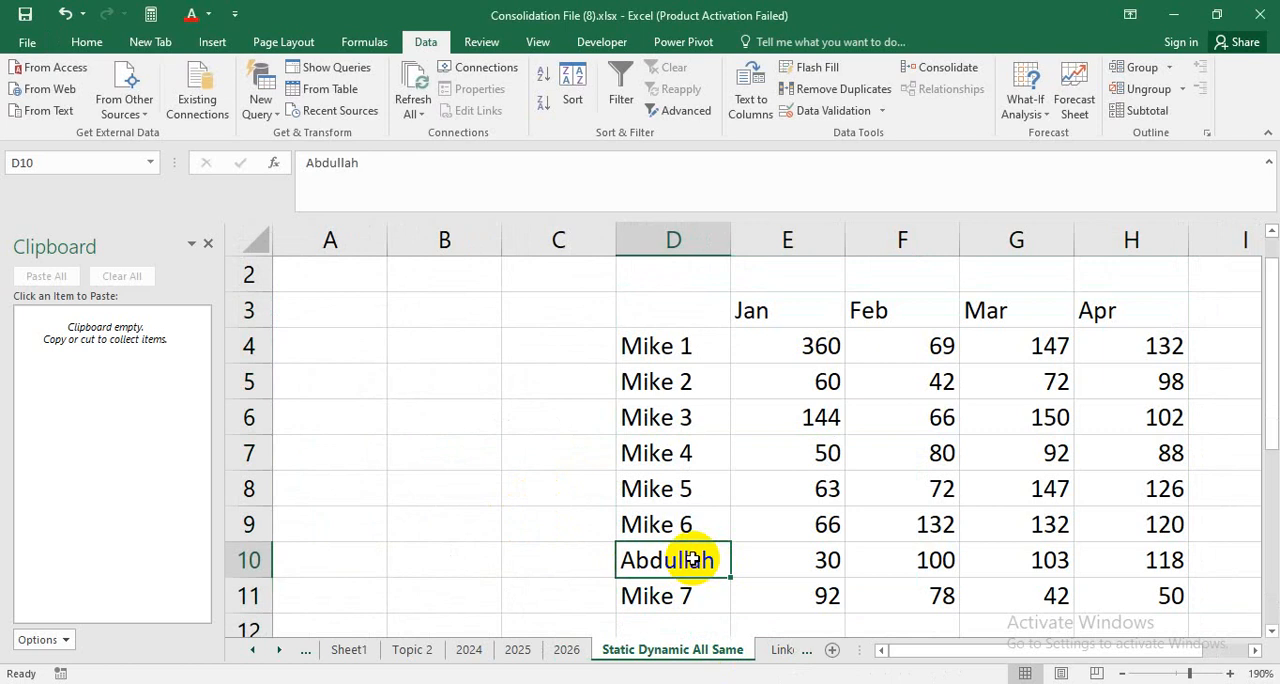
click(814, 552)
click(932, 558)
click(1000, 560)
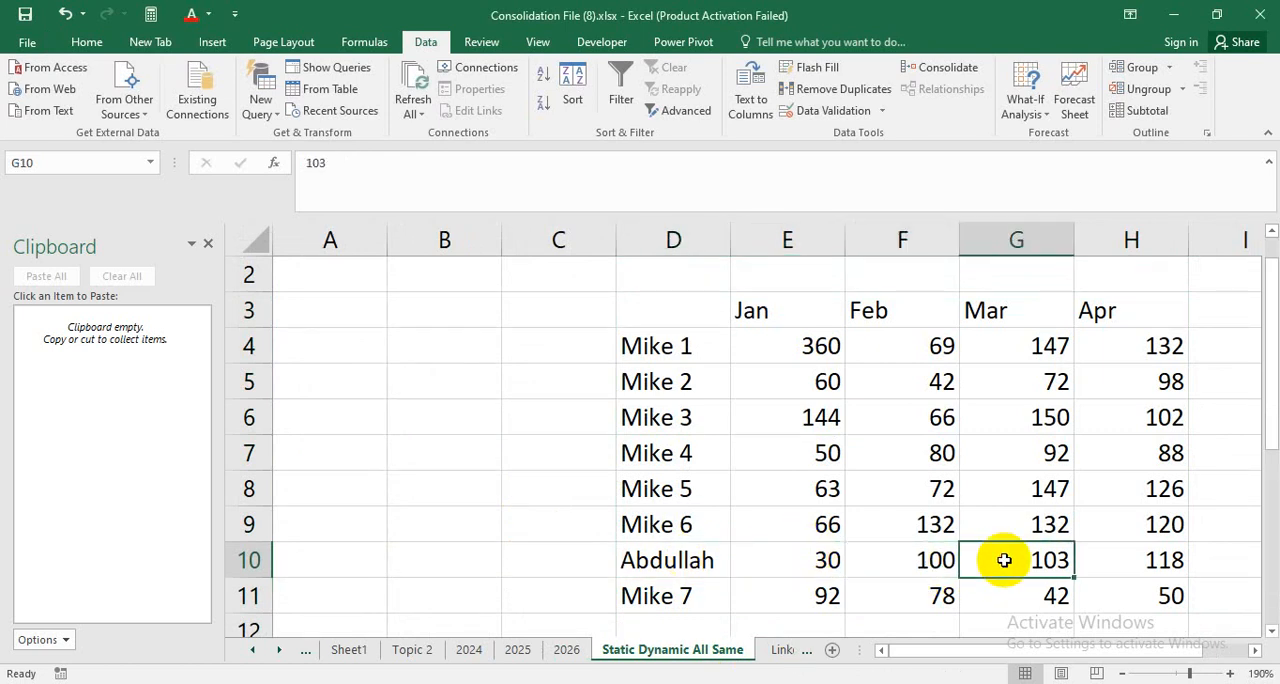
click(1118, 560)
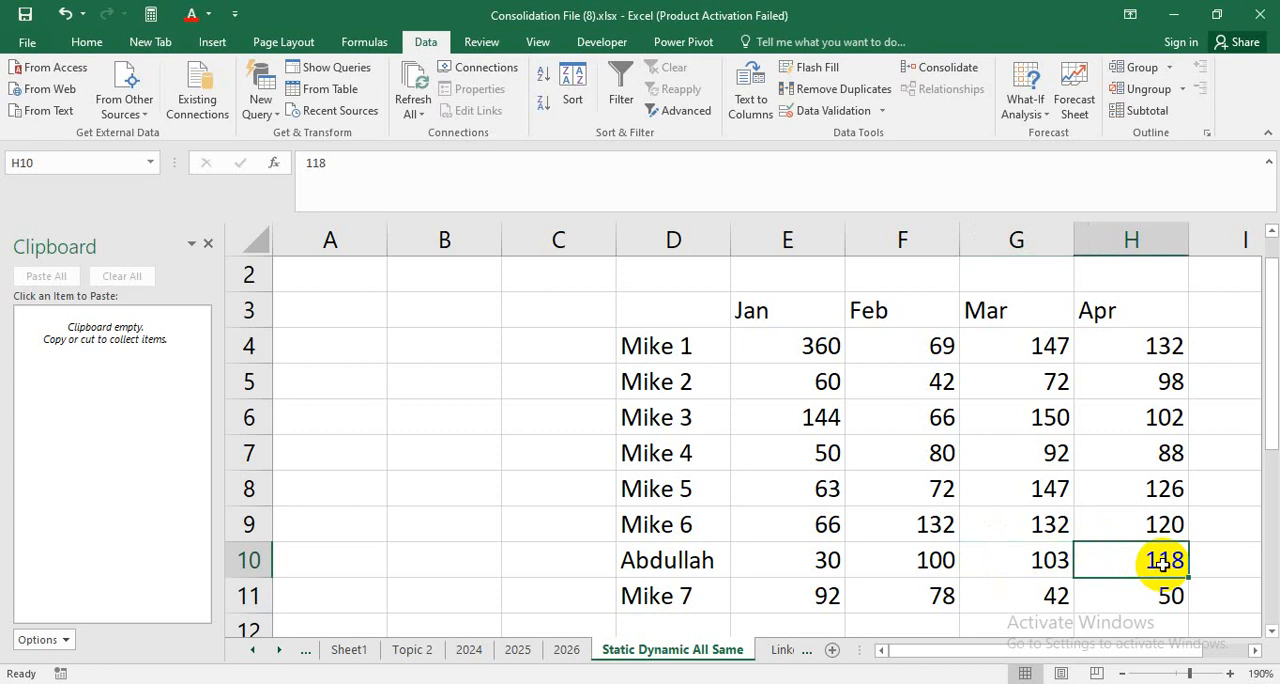
click(826, 560)
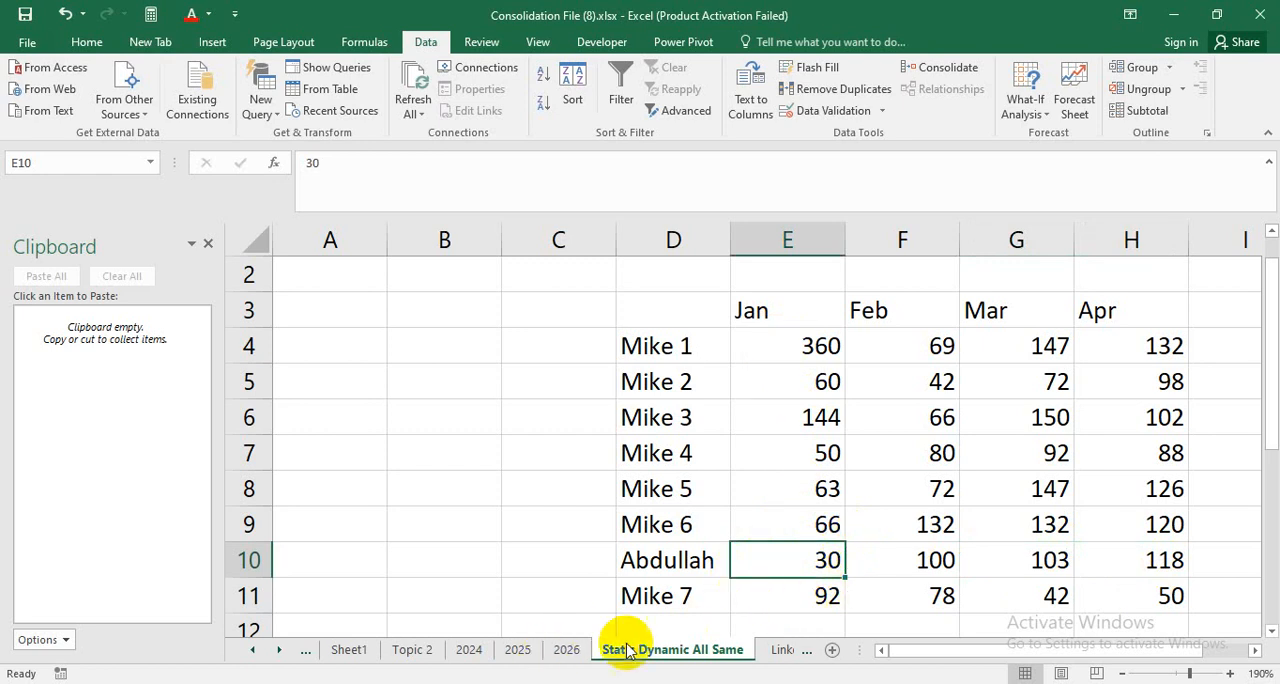
click(830, 382)
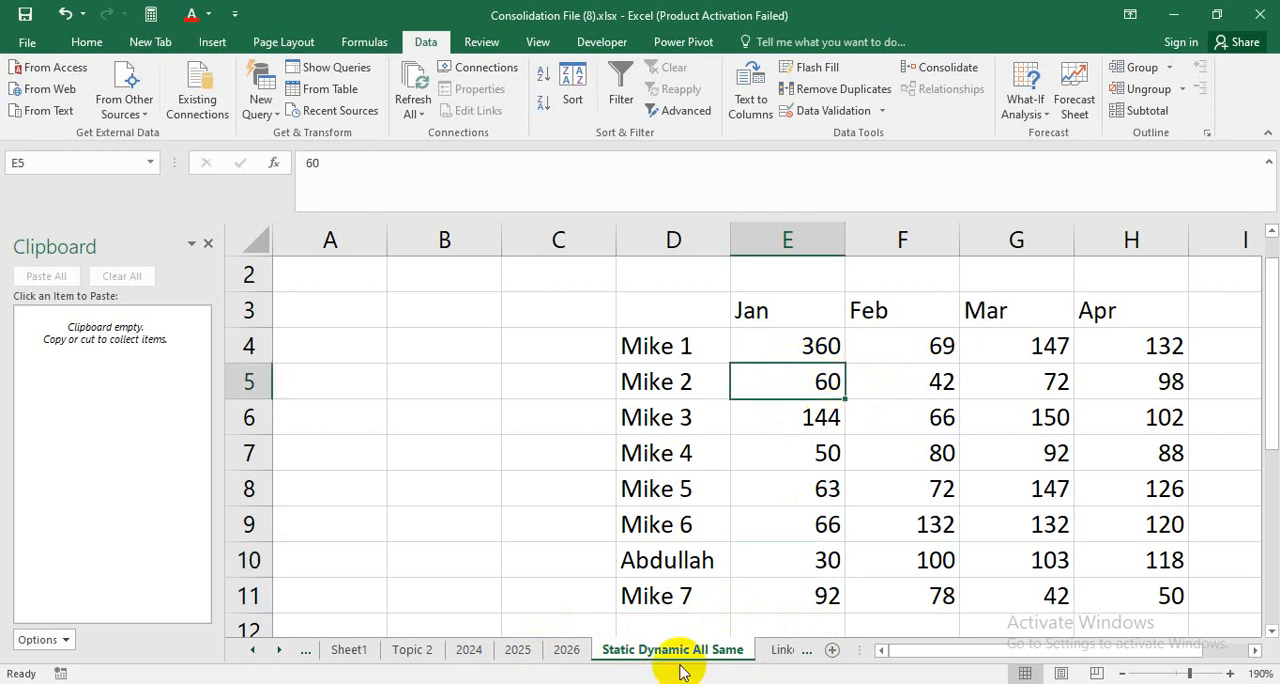
click(469, 650)
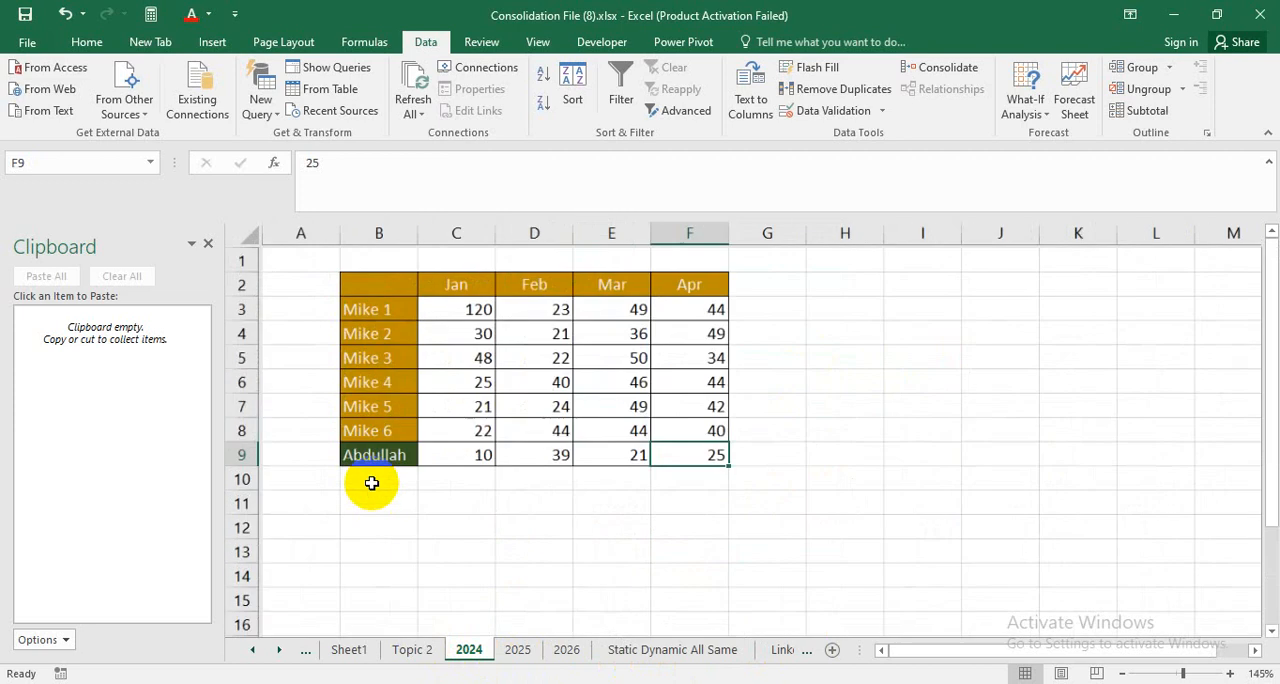
click(484, 485)
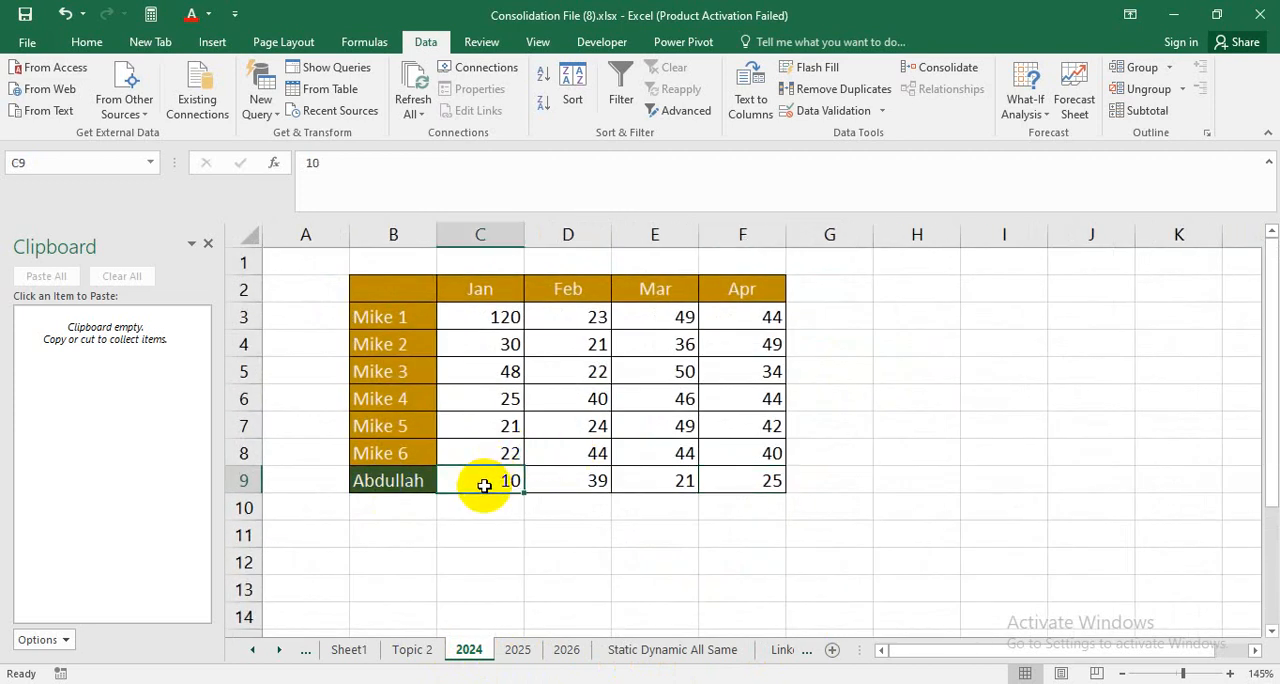
click(517, 650)
click(566, 650)
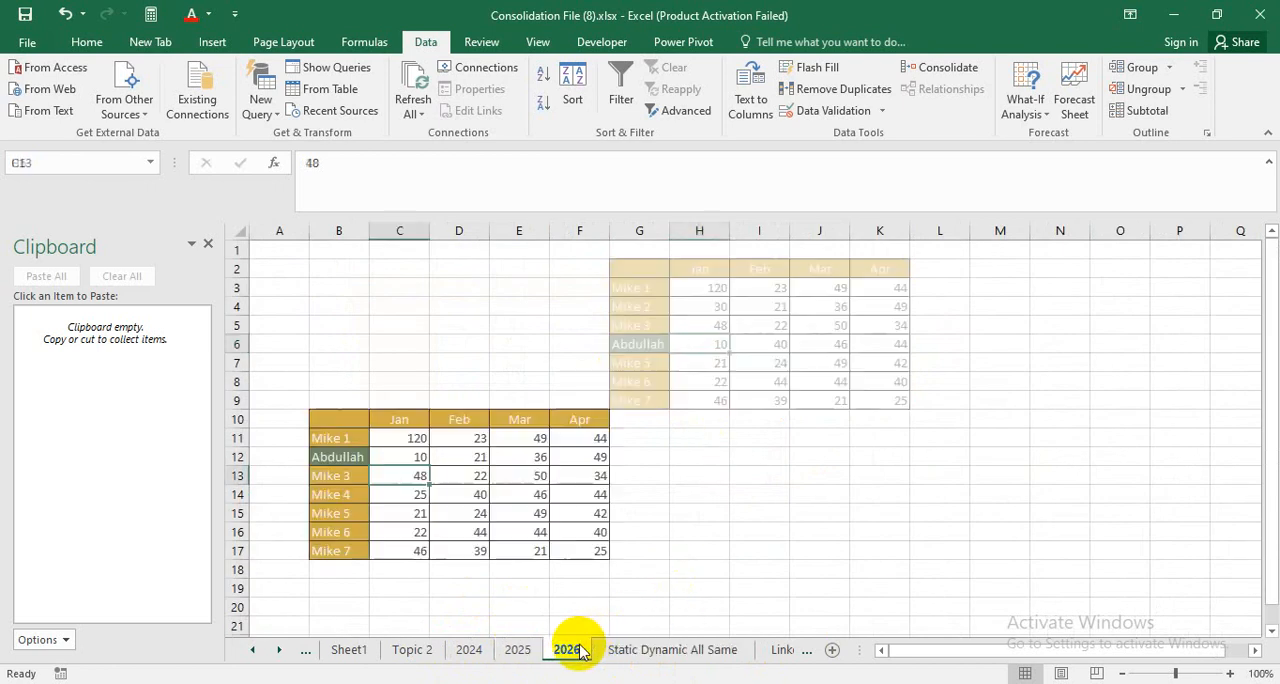
Set Jan cell C9 on the 2024 sheet to 20 and check the consolidated cell E10 on Static Dynamic All Same.
click(462, 652)
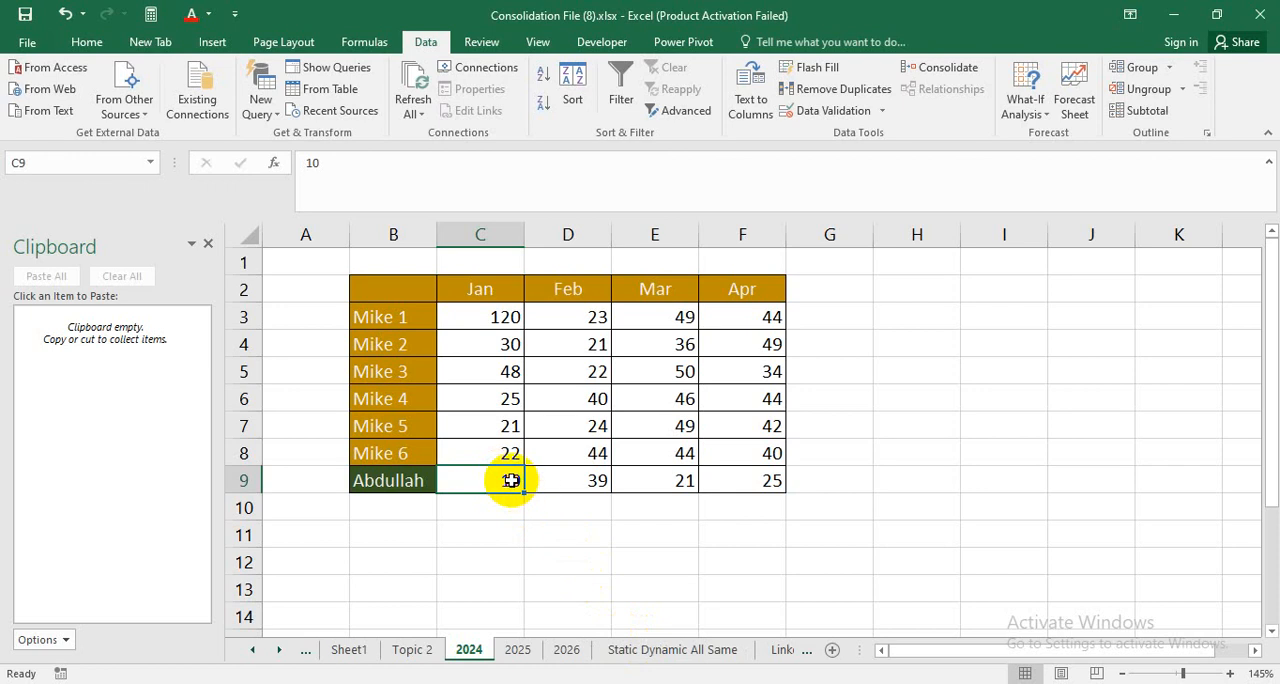
text(20)
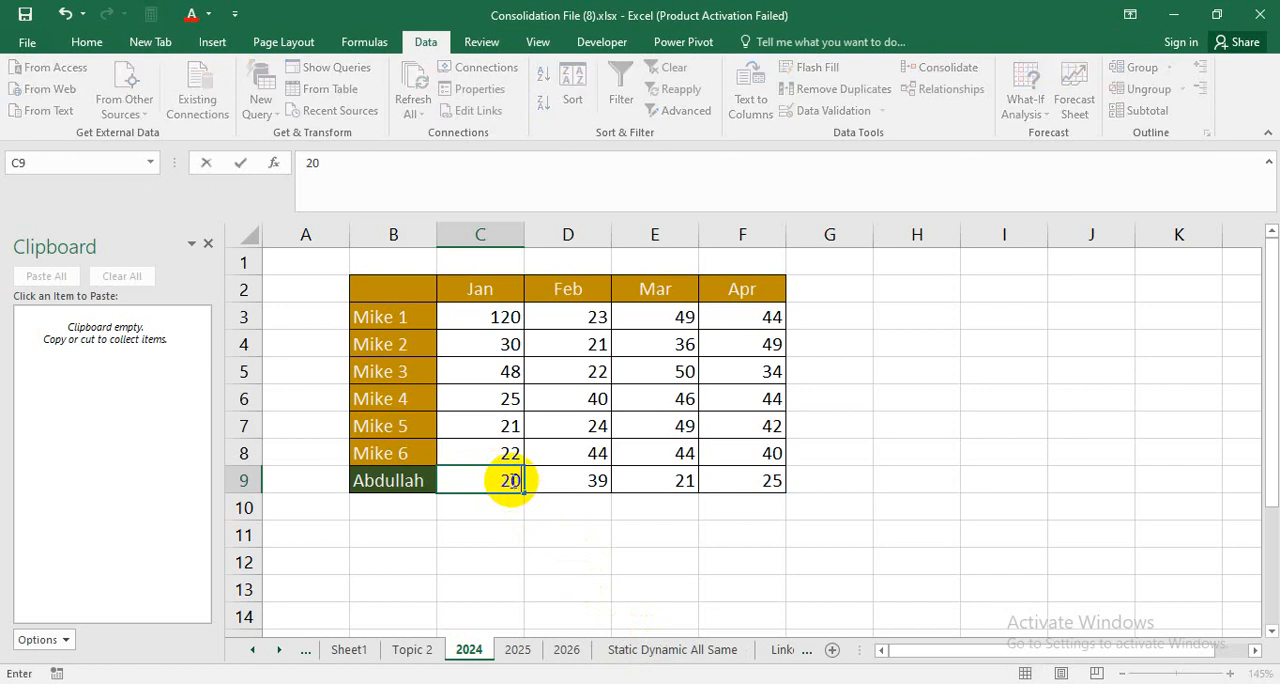
key(Return)
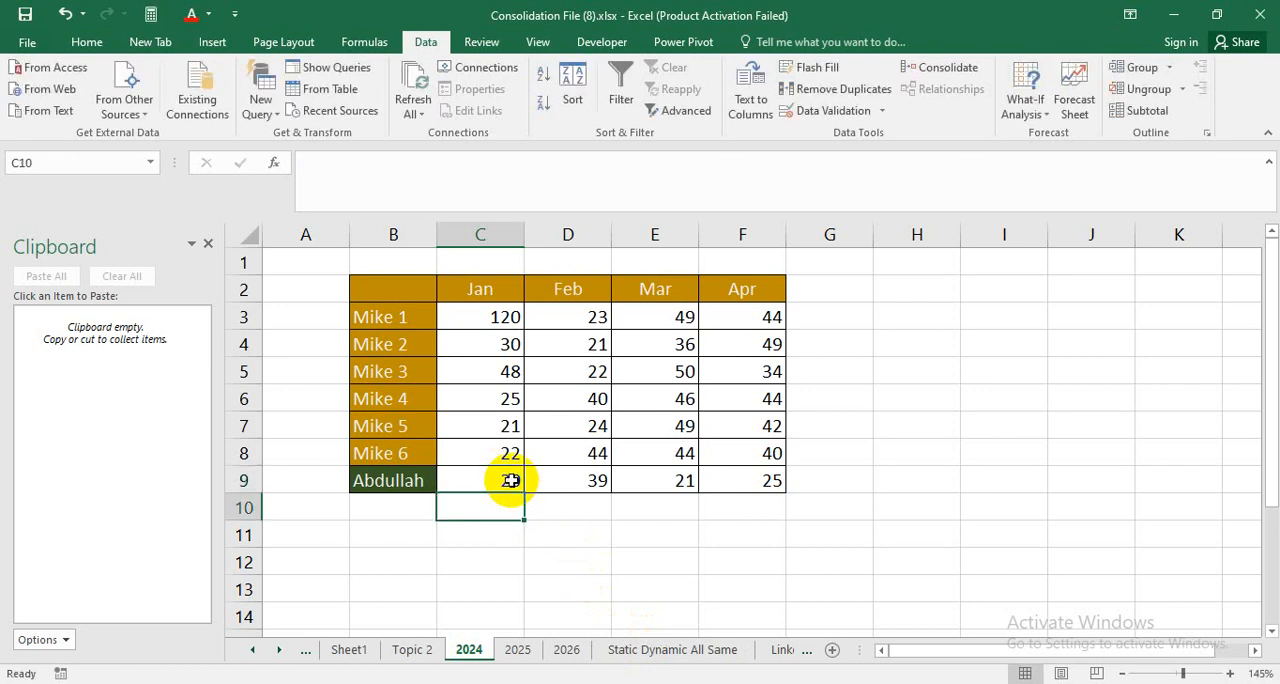
click(663, 647)
click(820, 563)
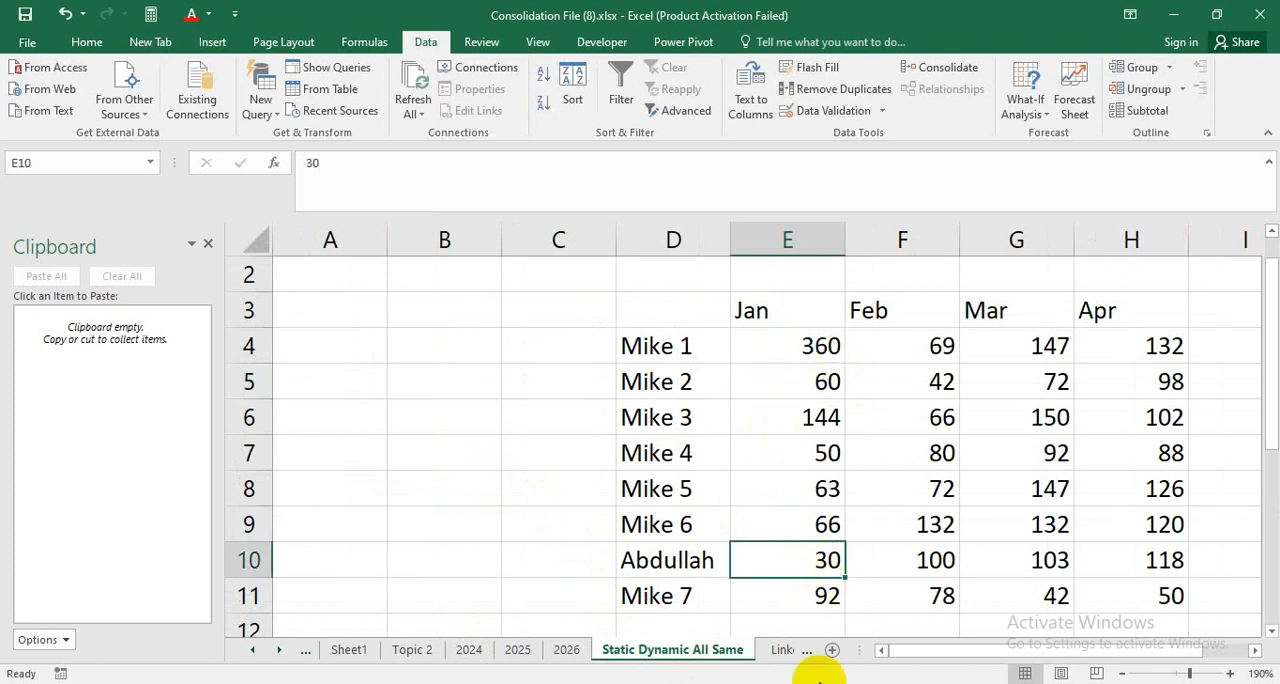
Select cell D8 on the empty Linked All different sheet.
click(786, 650)
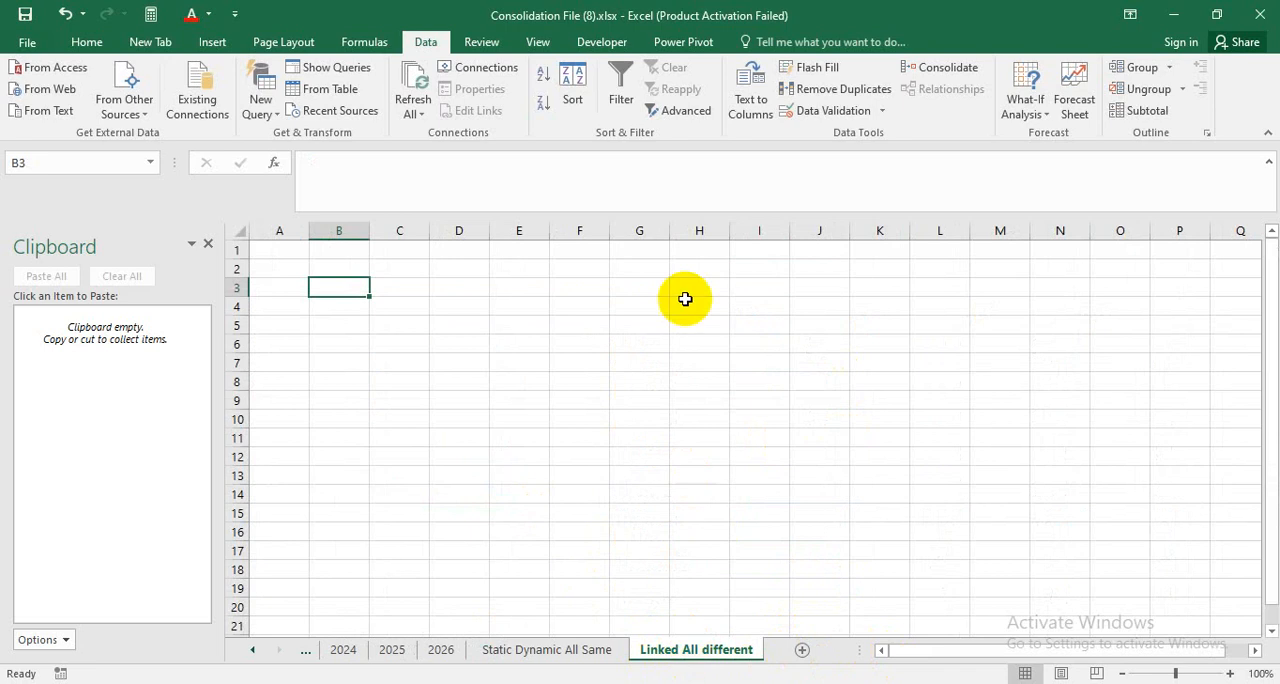
click(580, 384)
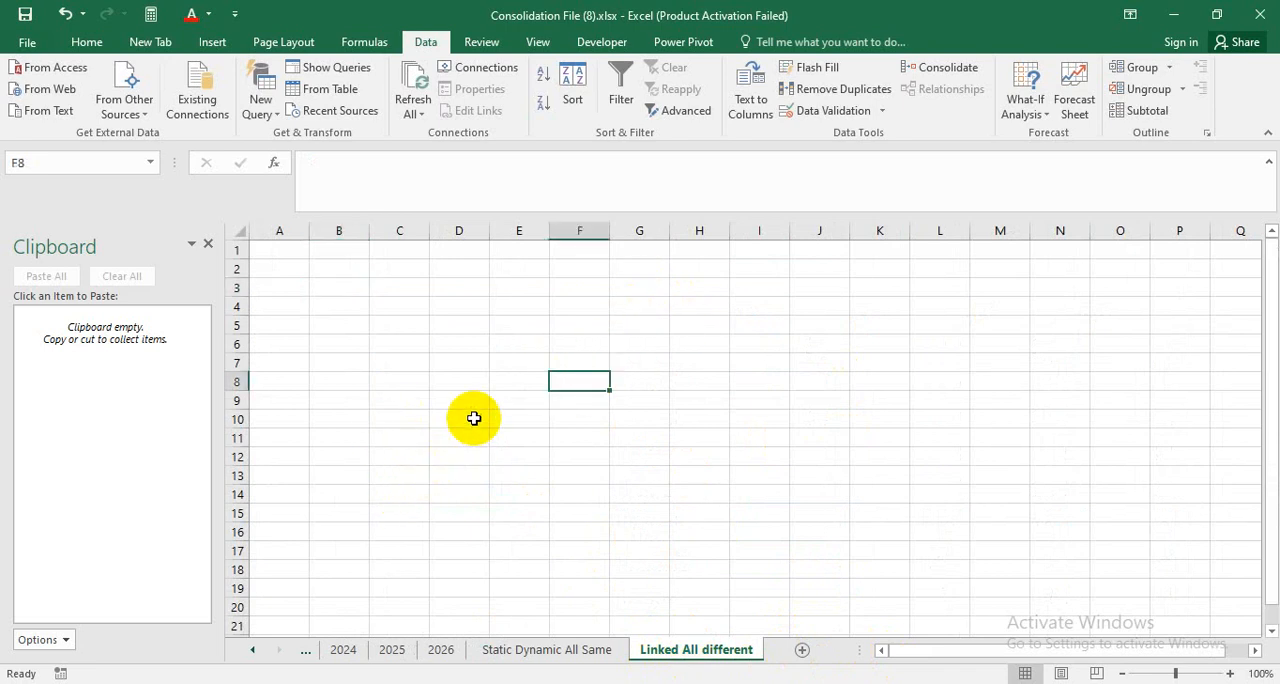
click(470, 383)
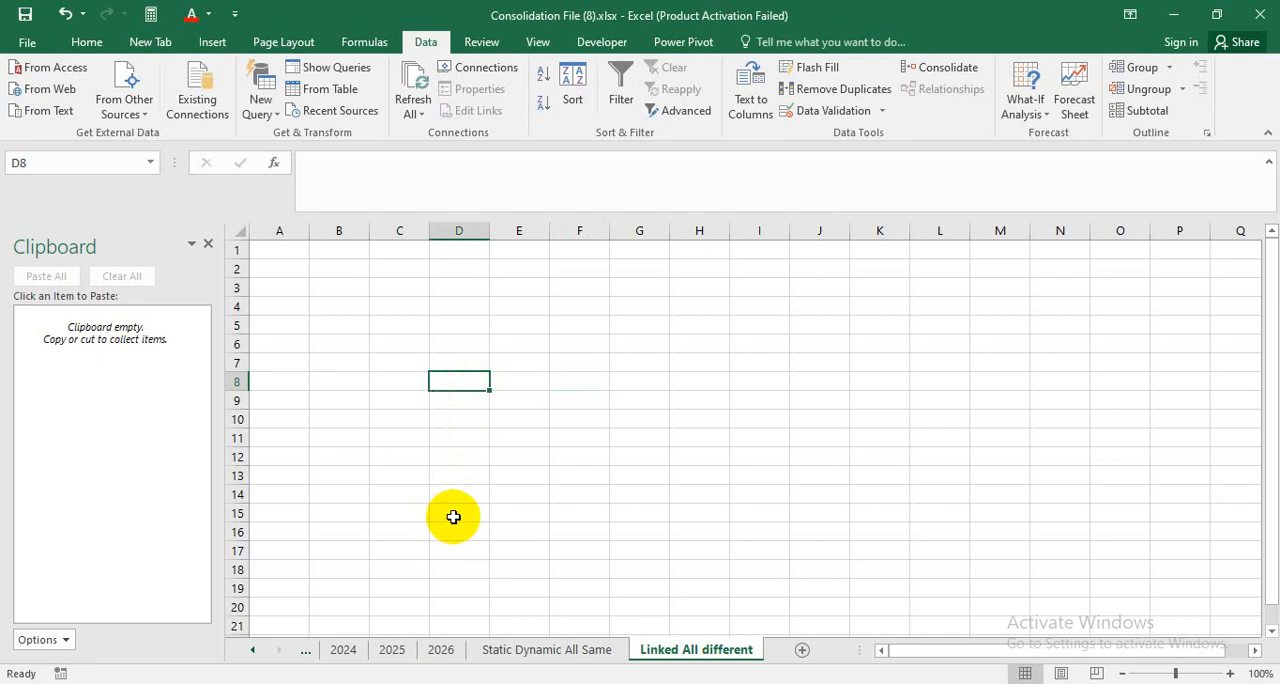
Start a Sum consolidation at D8 and add range B2:F9 of the 2024 sheet as the first reference.
click(945, 67)
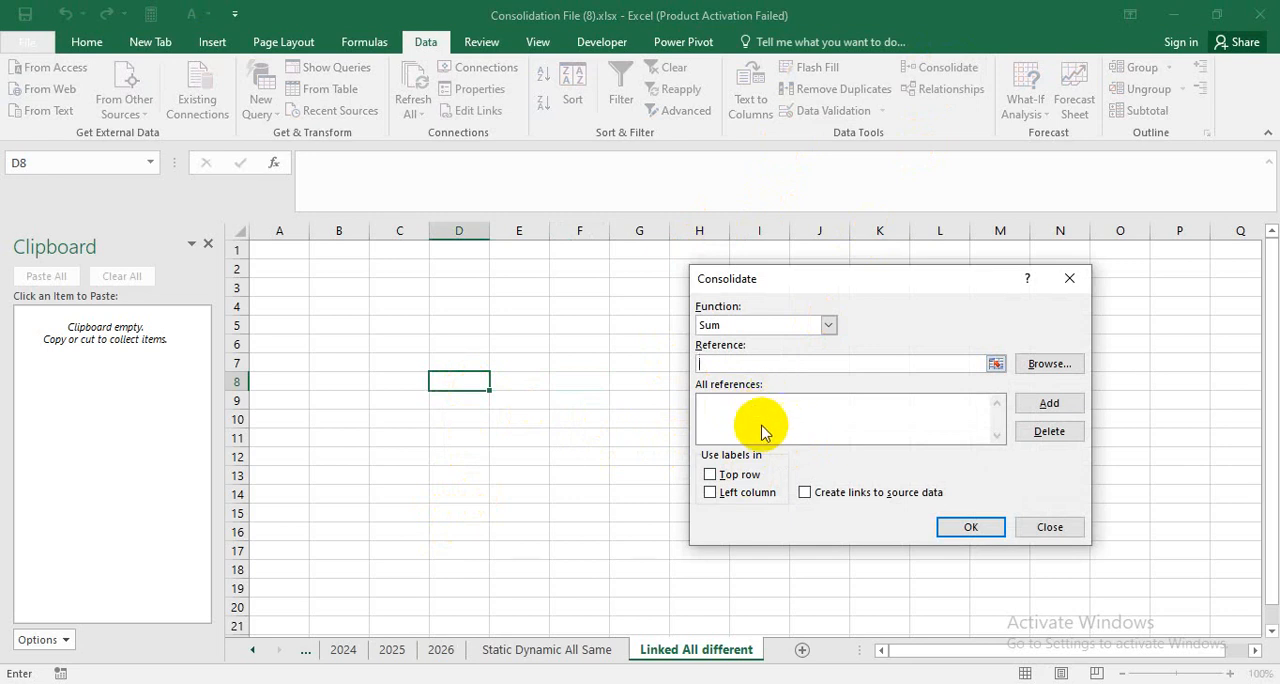
click(995, 365)
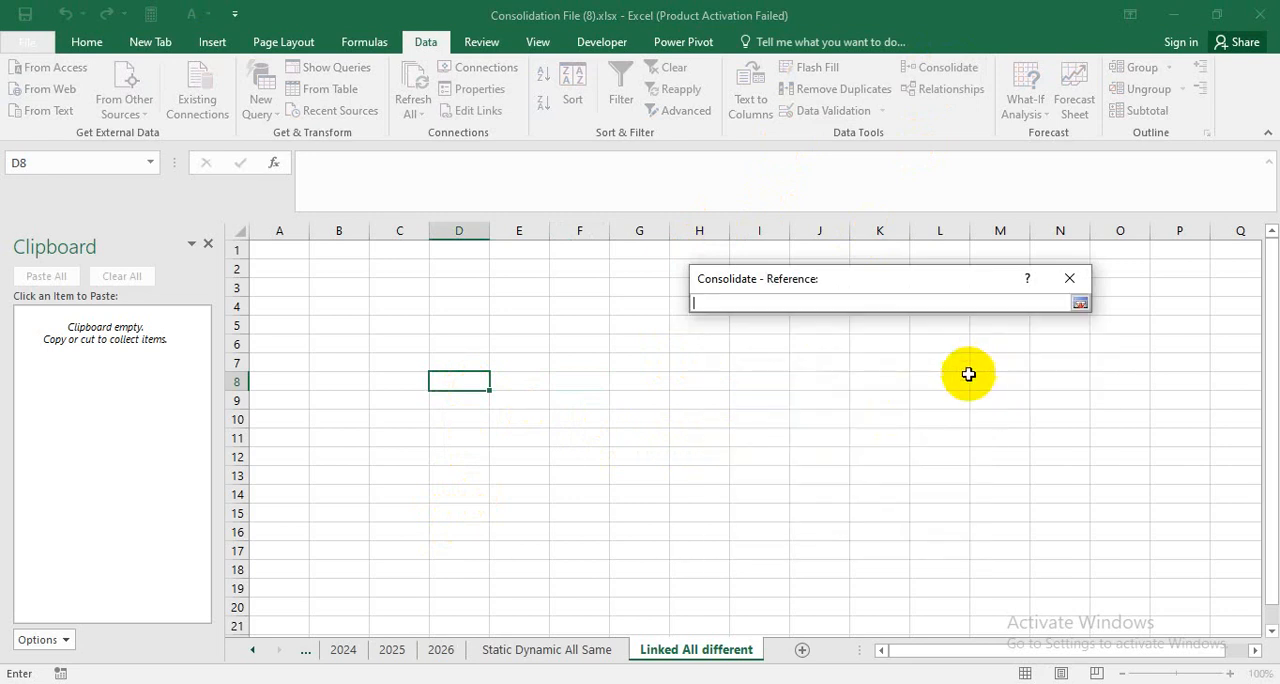
click(343, 649)
drag(389, 283, 741, 480)
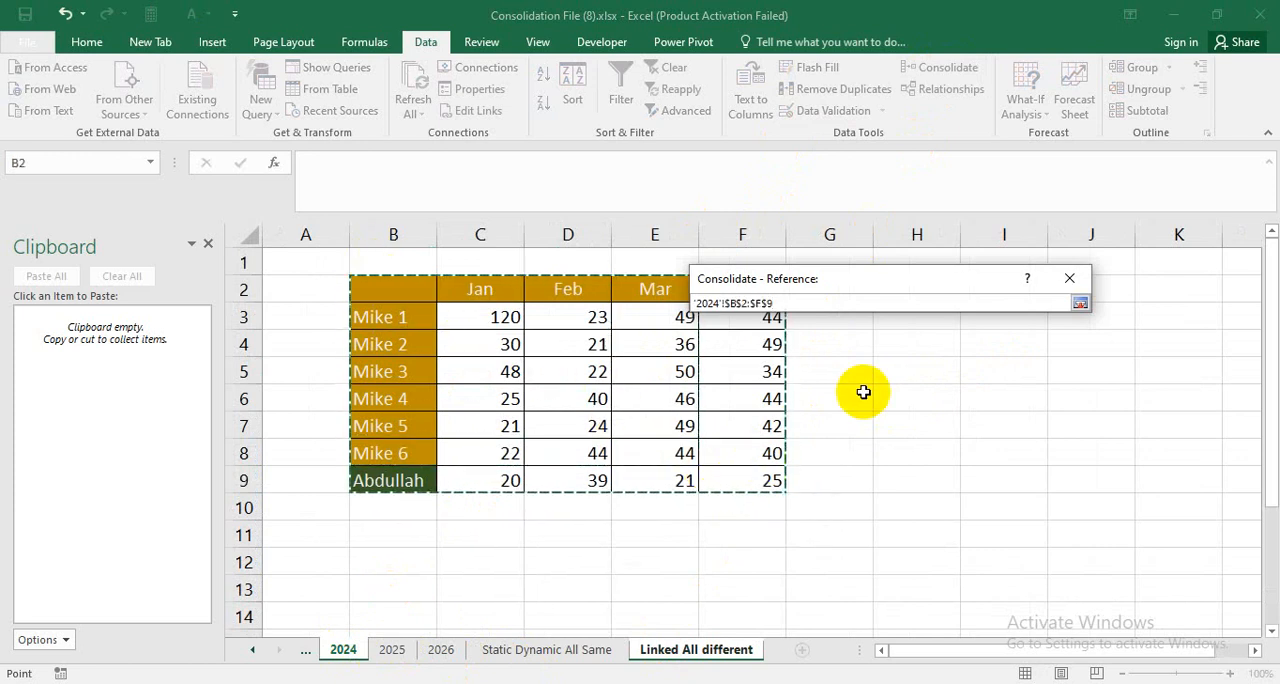
click(1080, 303)
click(1050, 410)
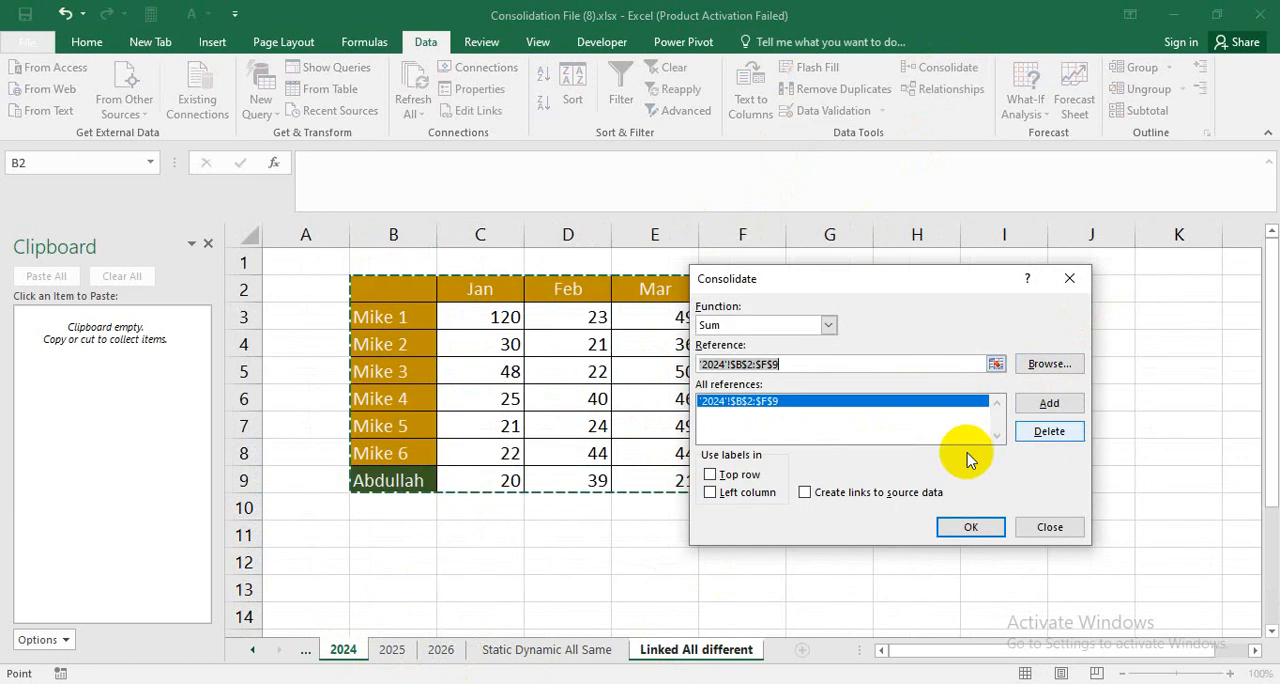
Add range G2:K9 of the 2025 sheet and range B10:F17 of the 2026 sheet to the consolidation references.
click(402, 649)
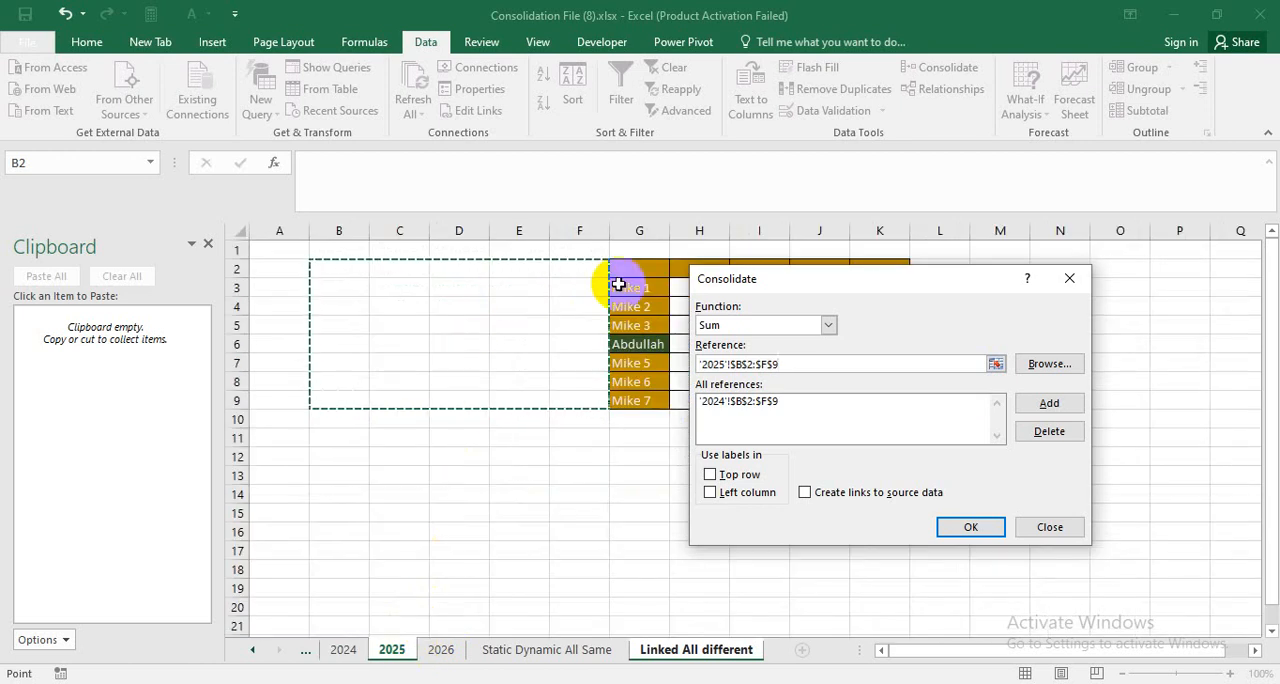
drag(620, 275, 866, 398)
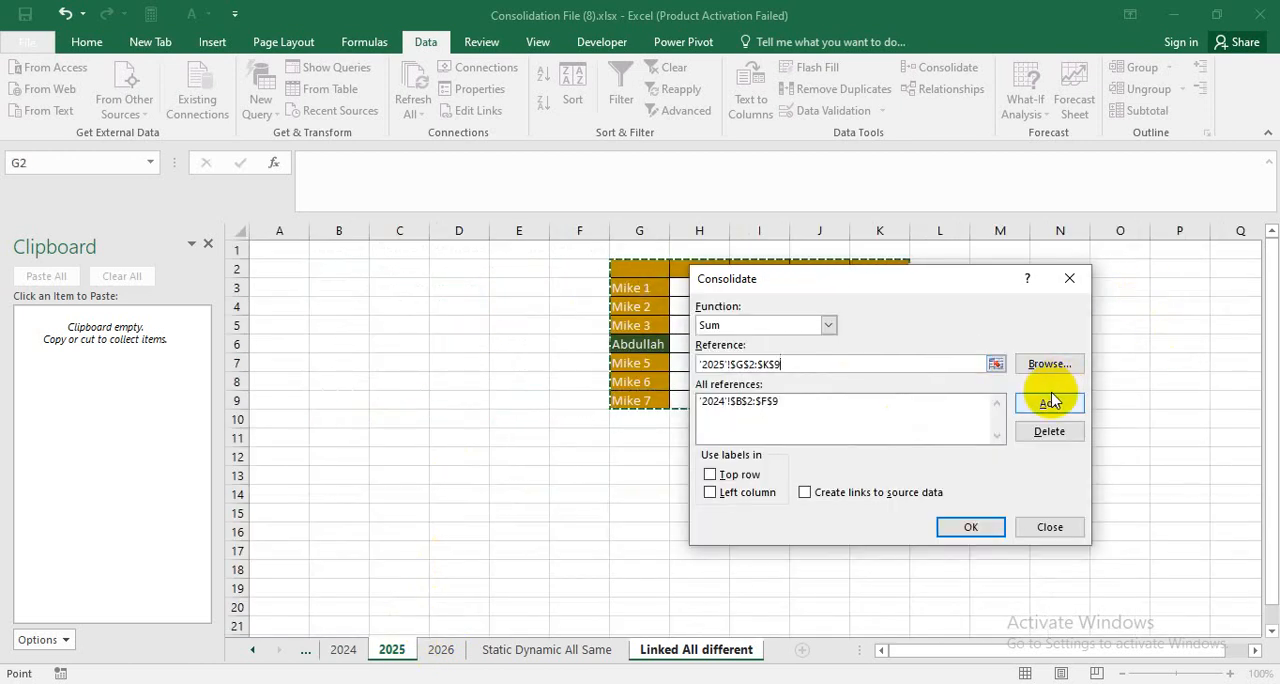
click(1050, 402)
click(441, 649)
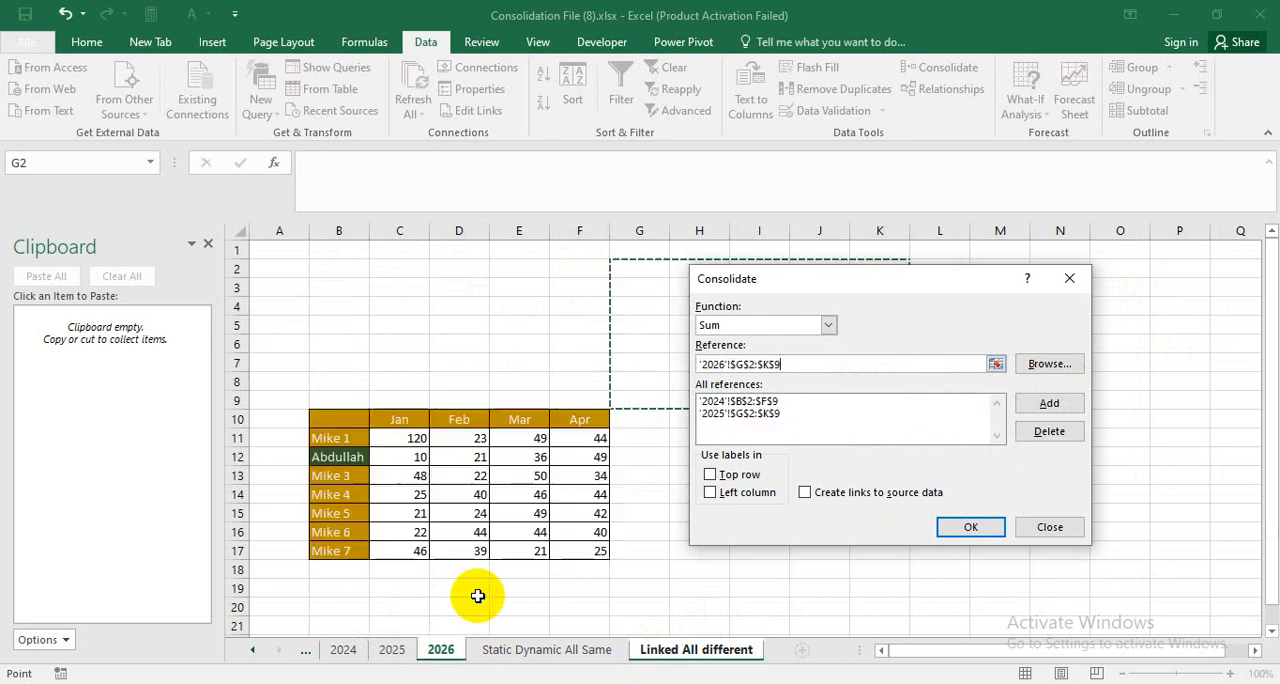
drag(336, 418, 595, 549)
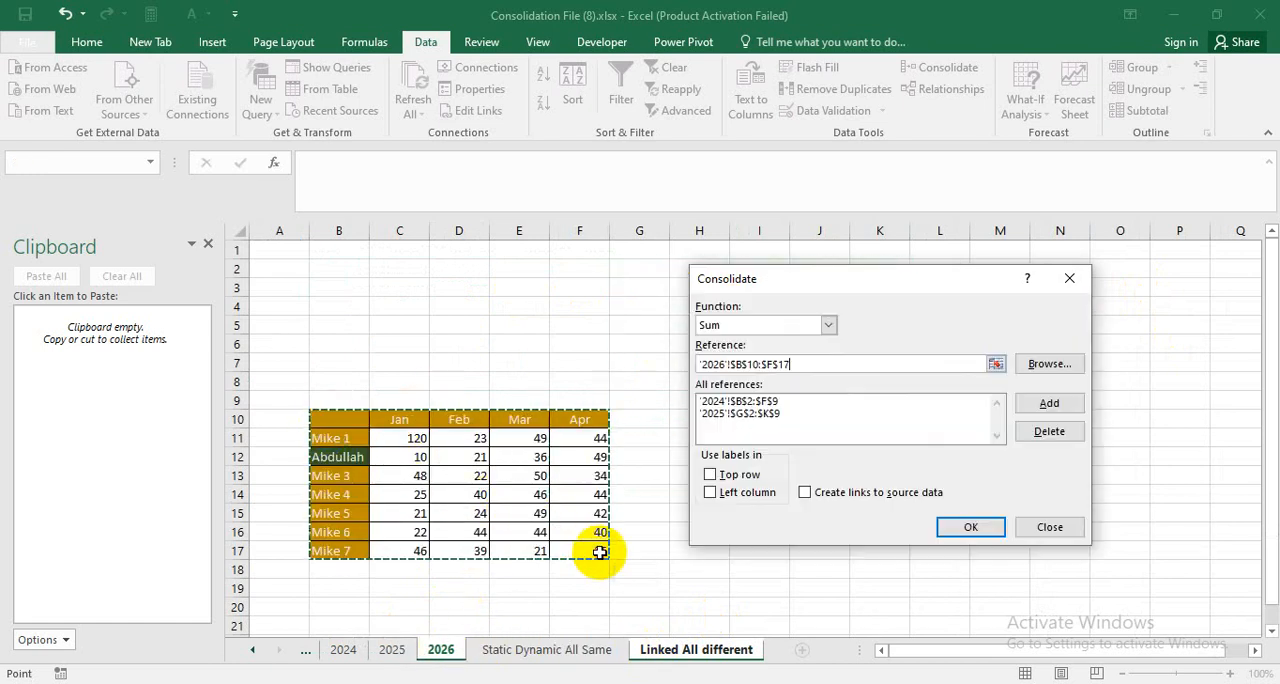
click(1049, 406)
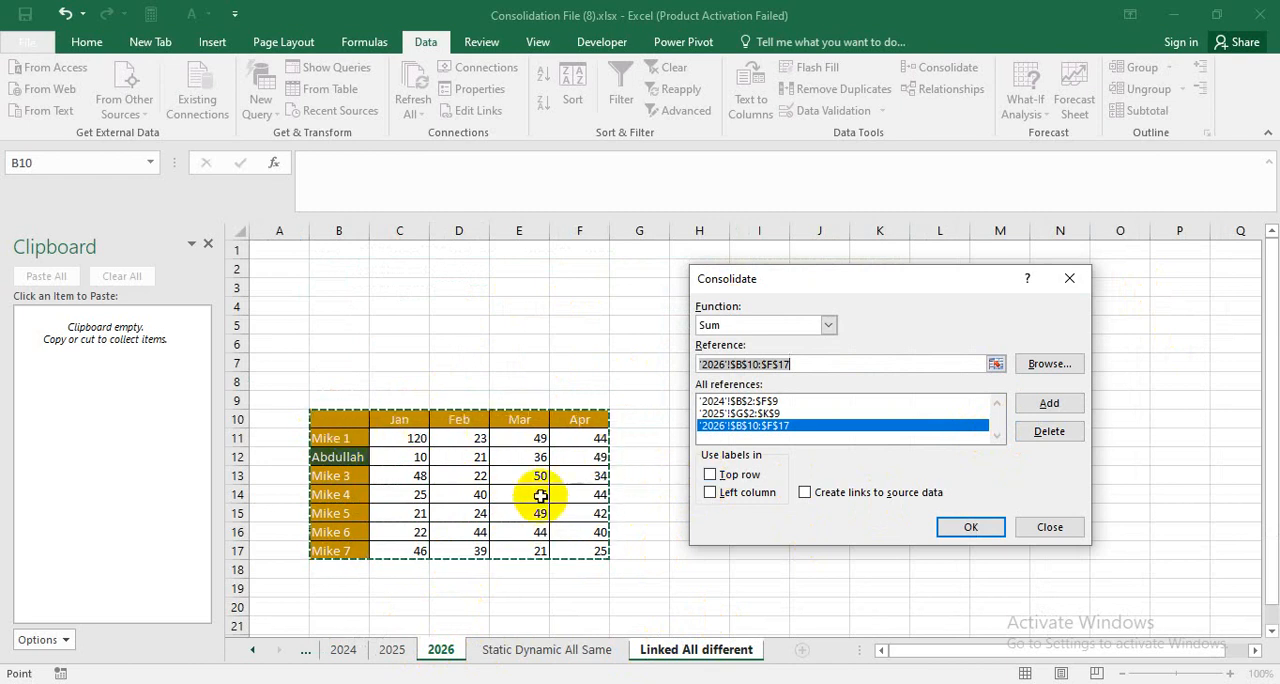
Enable top row and left column labels plus links to source data, and run the Sum consolidation.
click(710, 476)
click(711, 493)
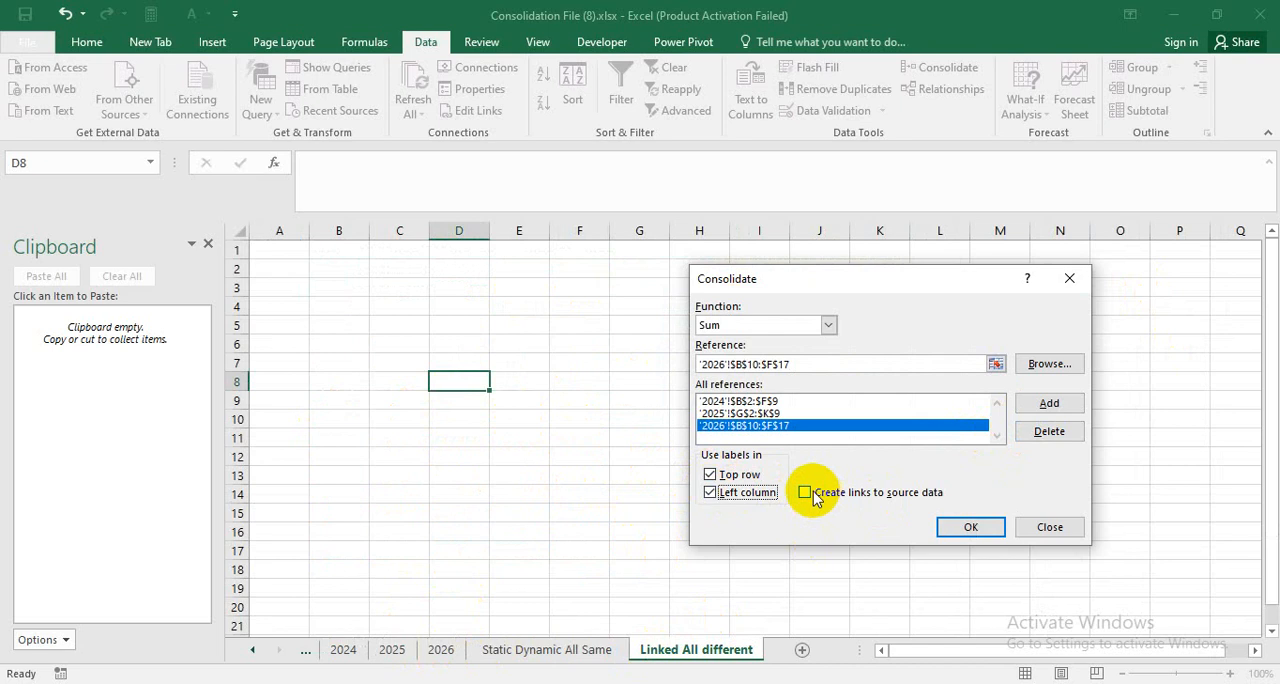
click(810, 493)
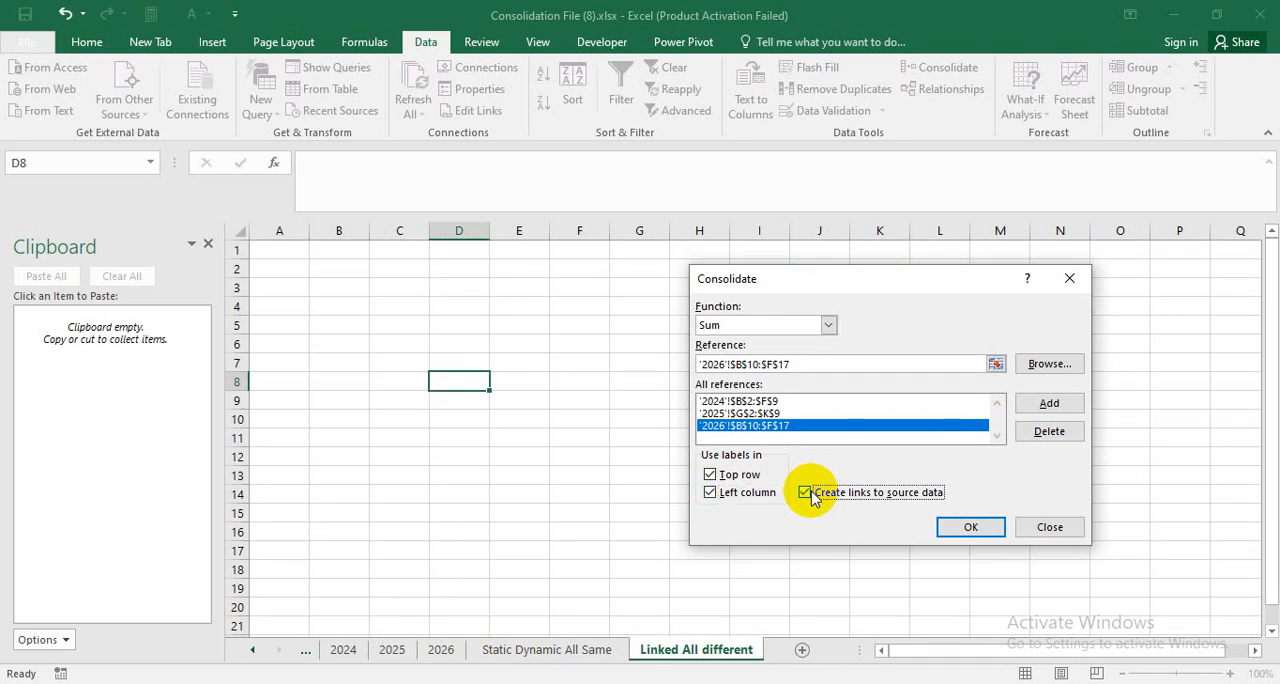
click(968, 527)
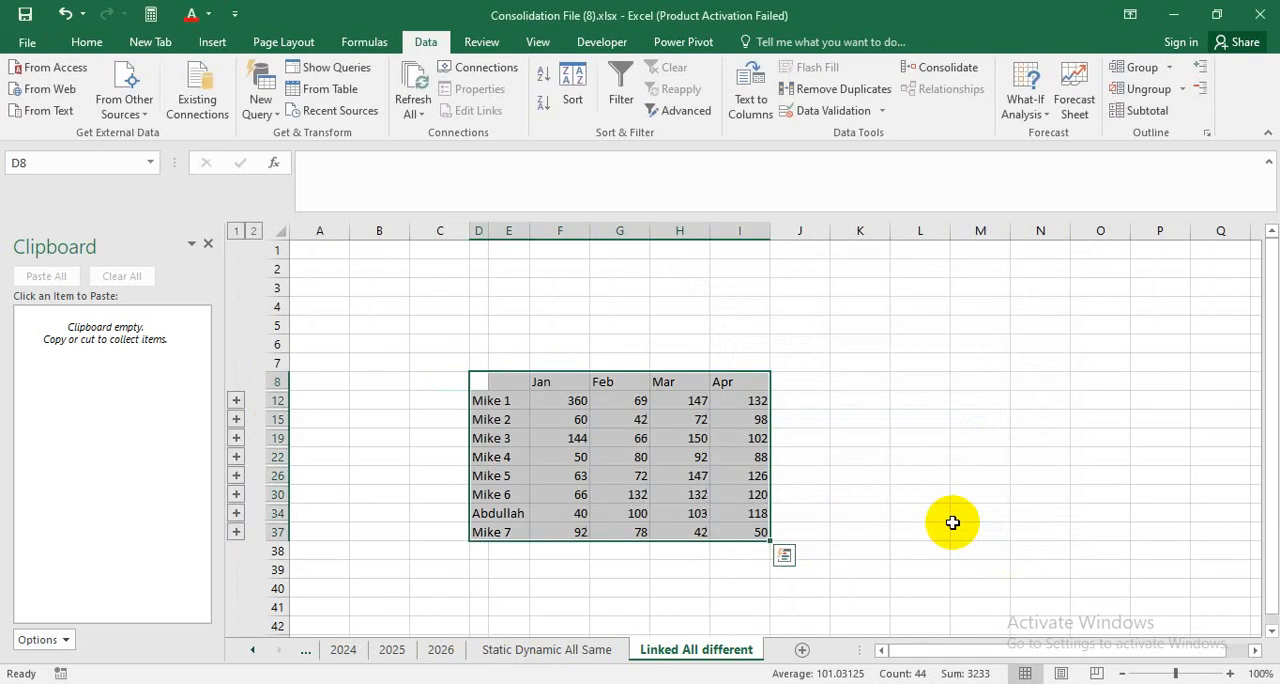
Set Jan cell H6 on the 2025 sheet to 100 and check the linked total in F34 on Linked All different.
click(573, 531)
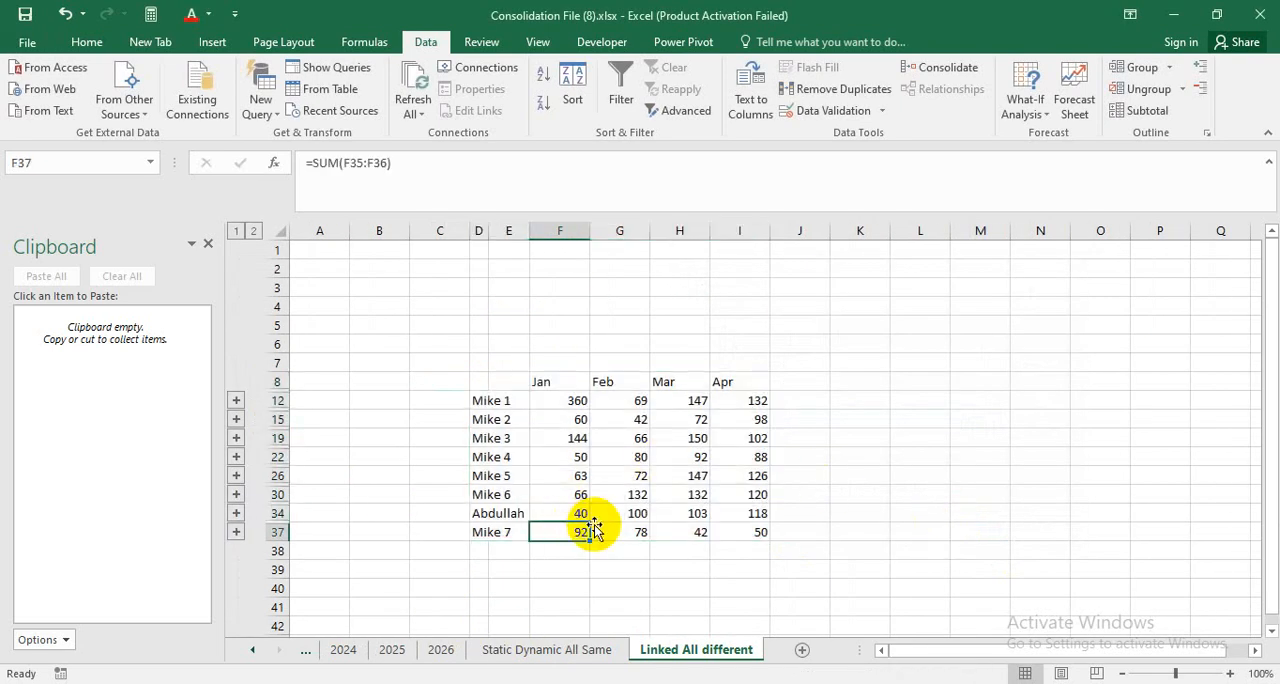
click(579, 515)
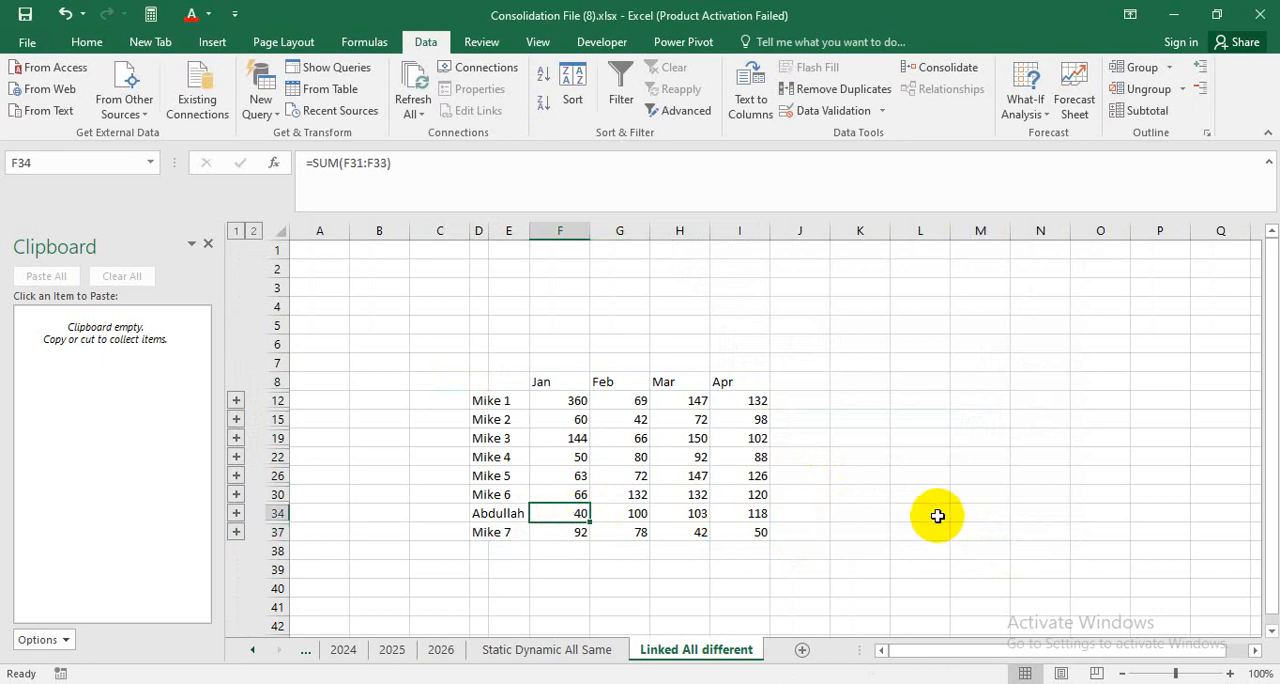
click(392, 650)
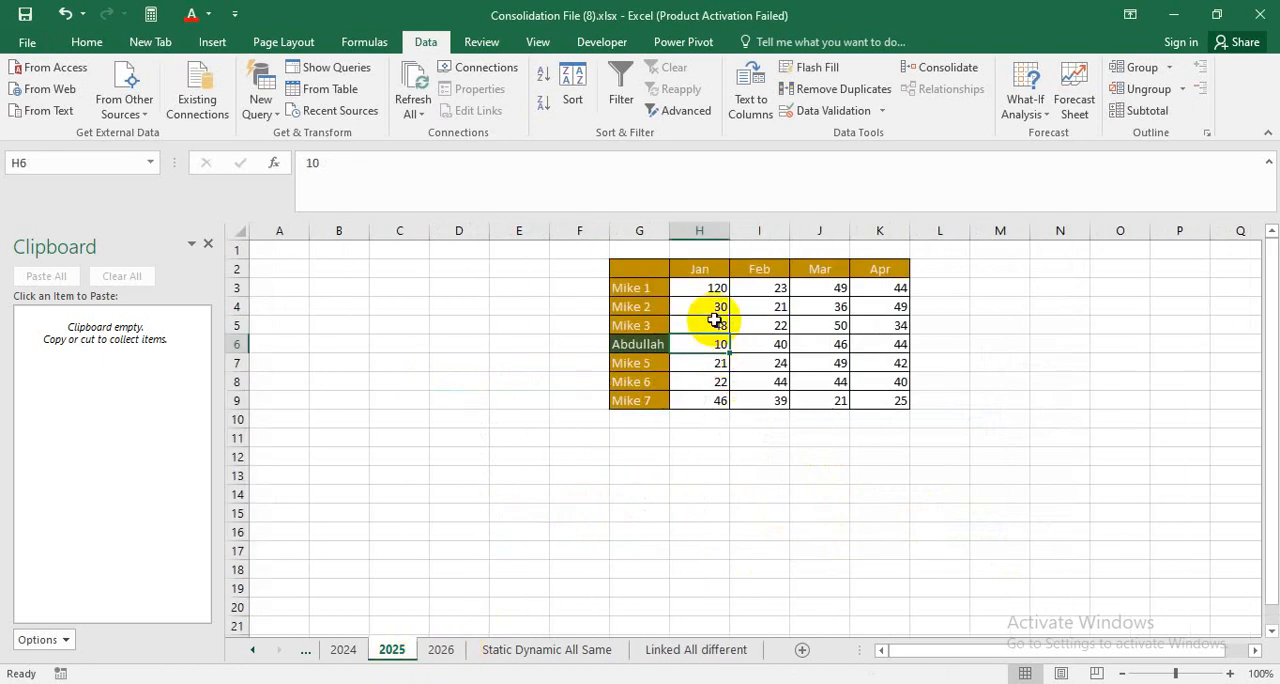
text(1)
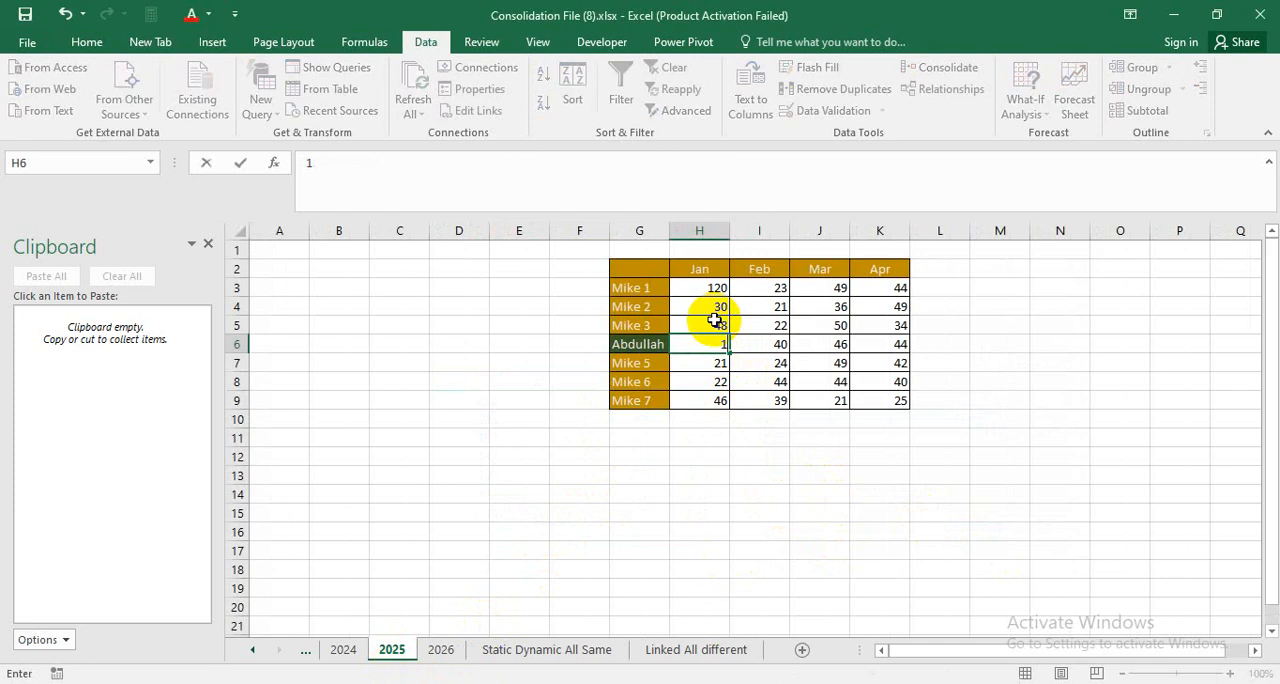
key(Return)
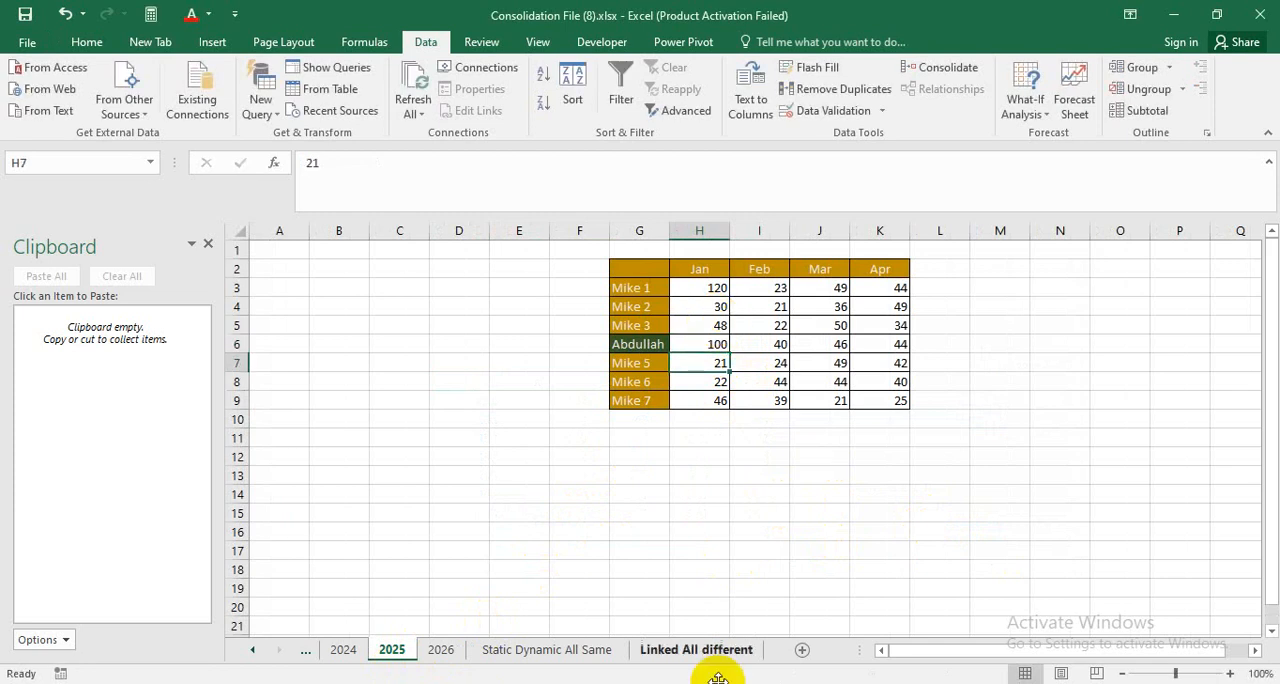
click(738, 652)
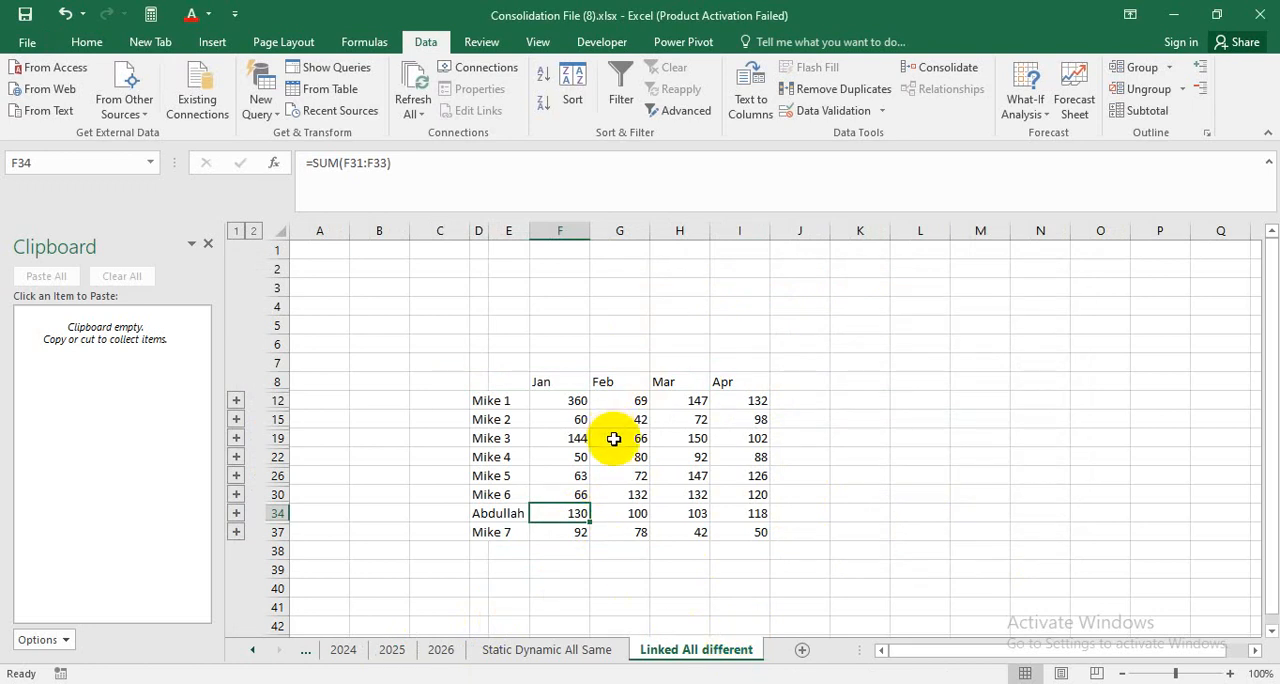
Check the SUM formula in F26 and expand the consolidated table's outline to level 2 down to its last rows.
click(566, 475)
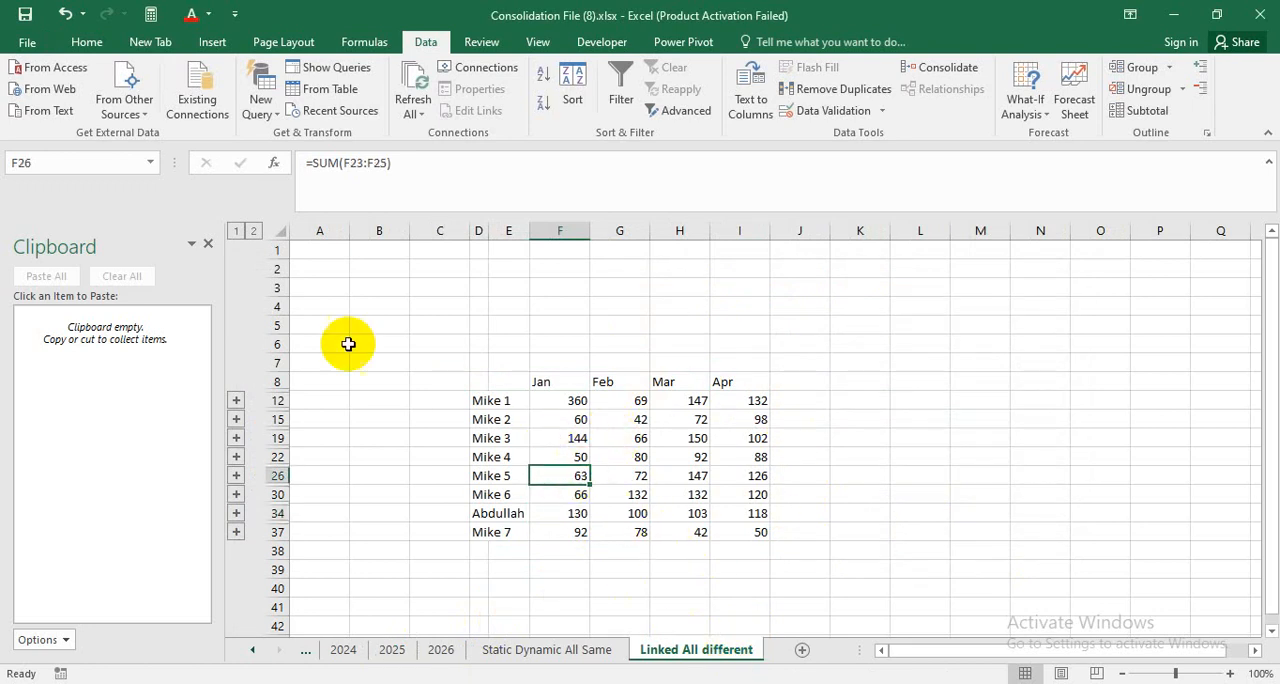
click(254, 231)
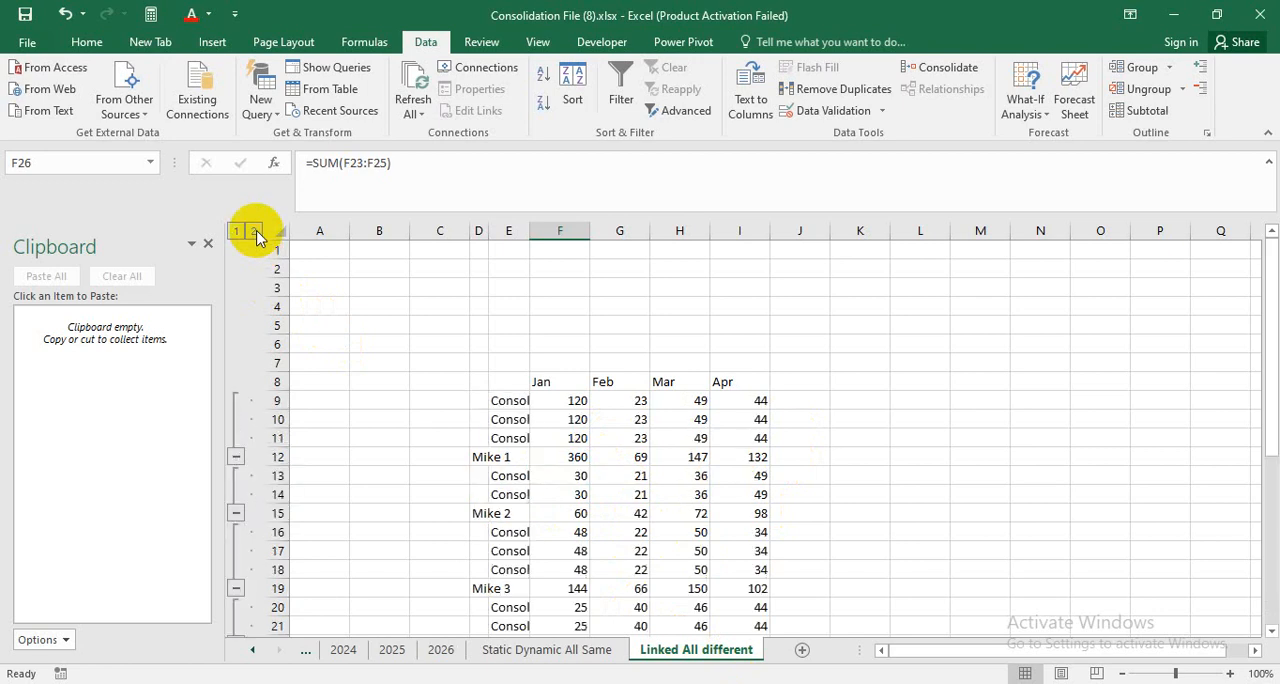
scroll(612, 428, down, 1)
scroll(612, 428, down, 8)
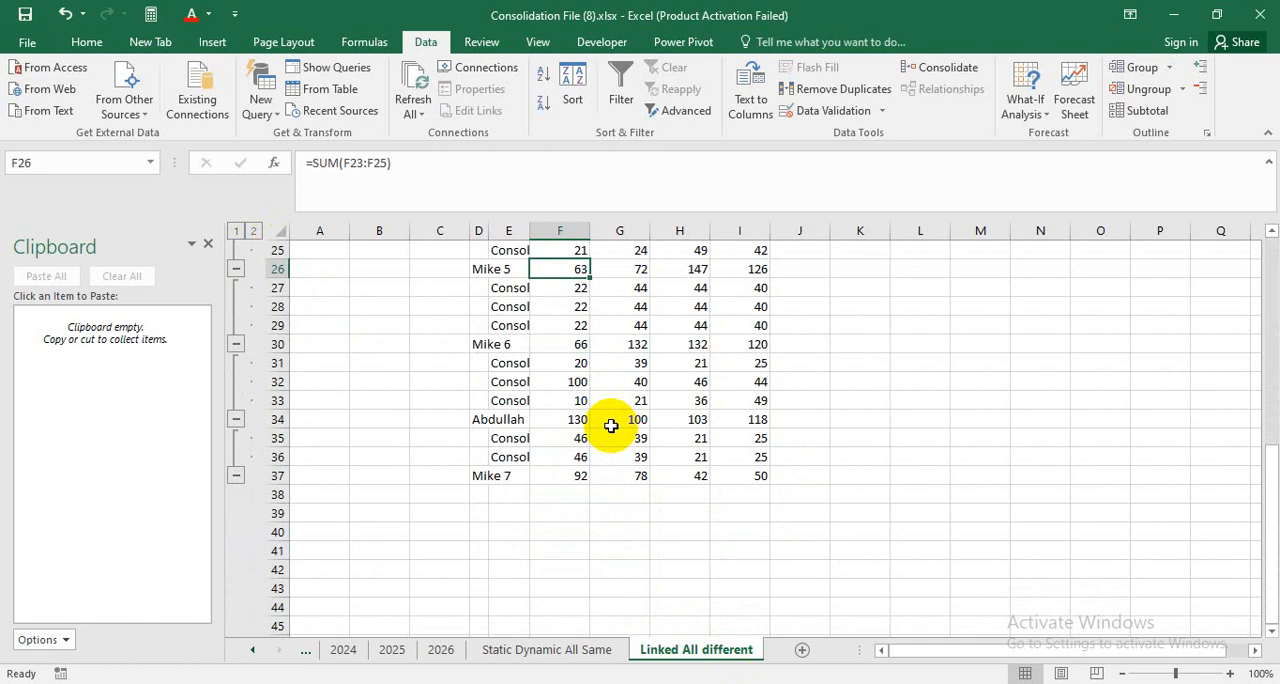
Examine the linked source rows behind the row 34 totals and collapse the outline back to level 1.
click(505, 420)
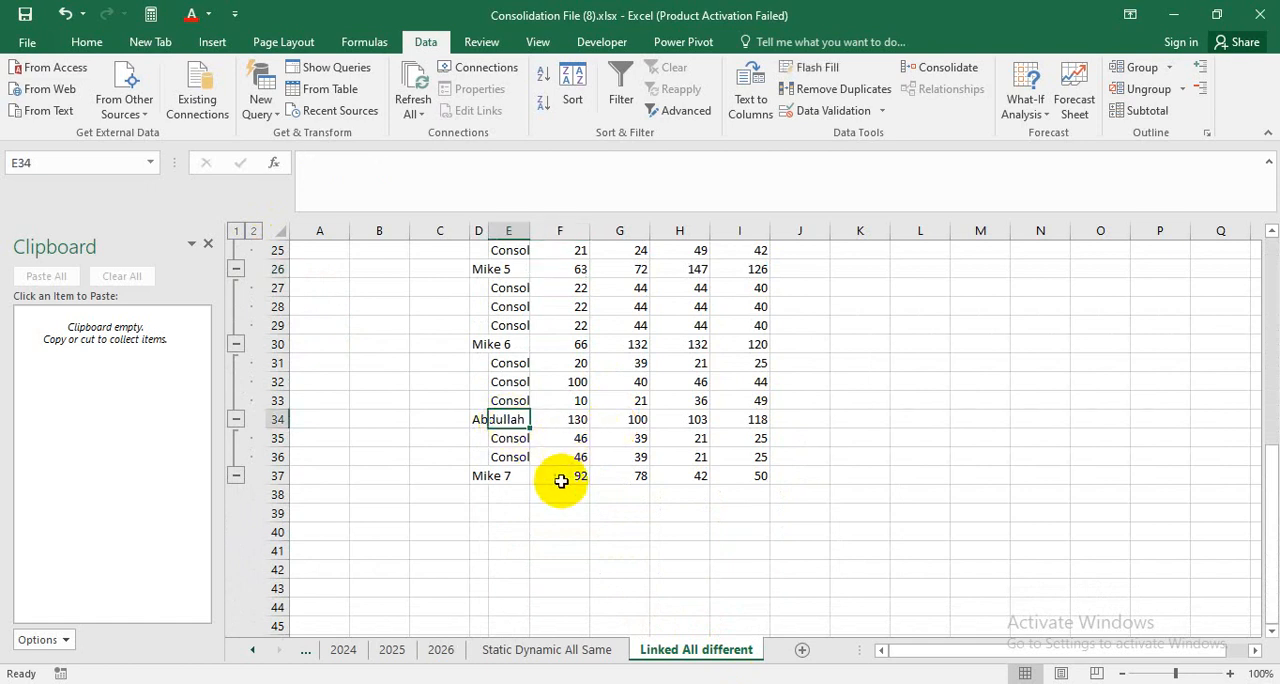
drag(575, 420, 774, 497)
scroll(594, 457, up, 2)
drag(500, 420, 745, 495)
scroll(531, 354, up, 6)
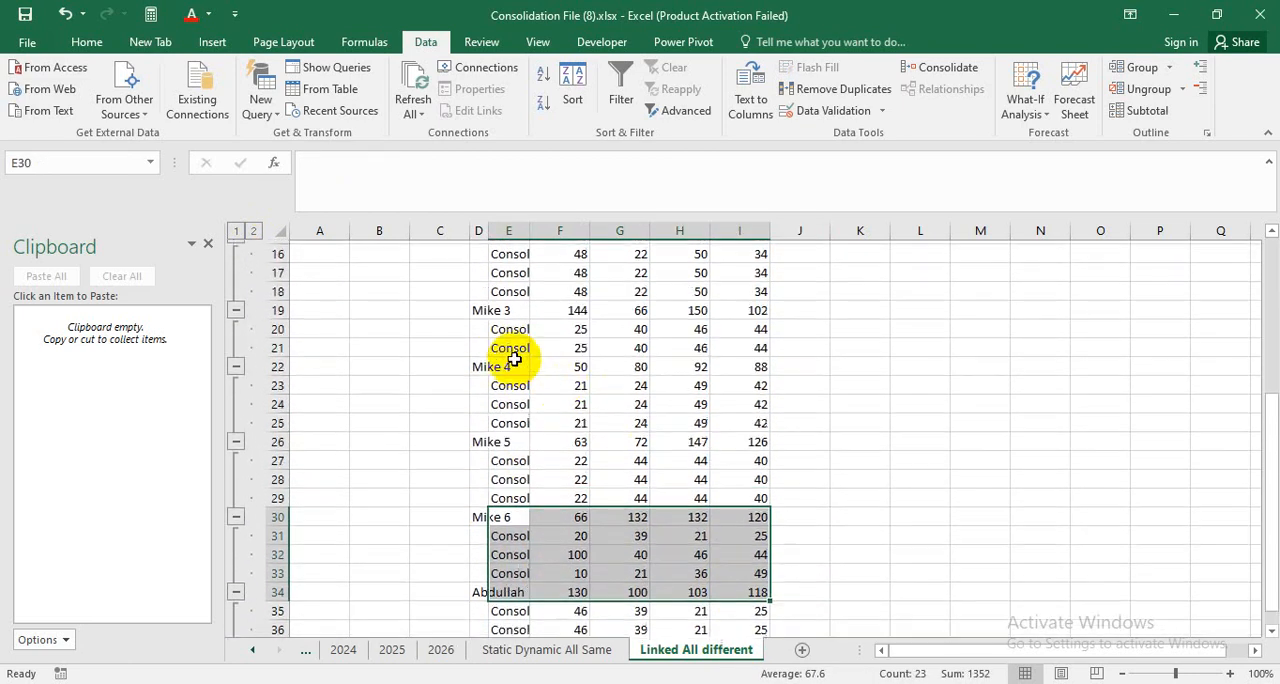
scroll(520, 362, up, 2)
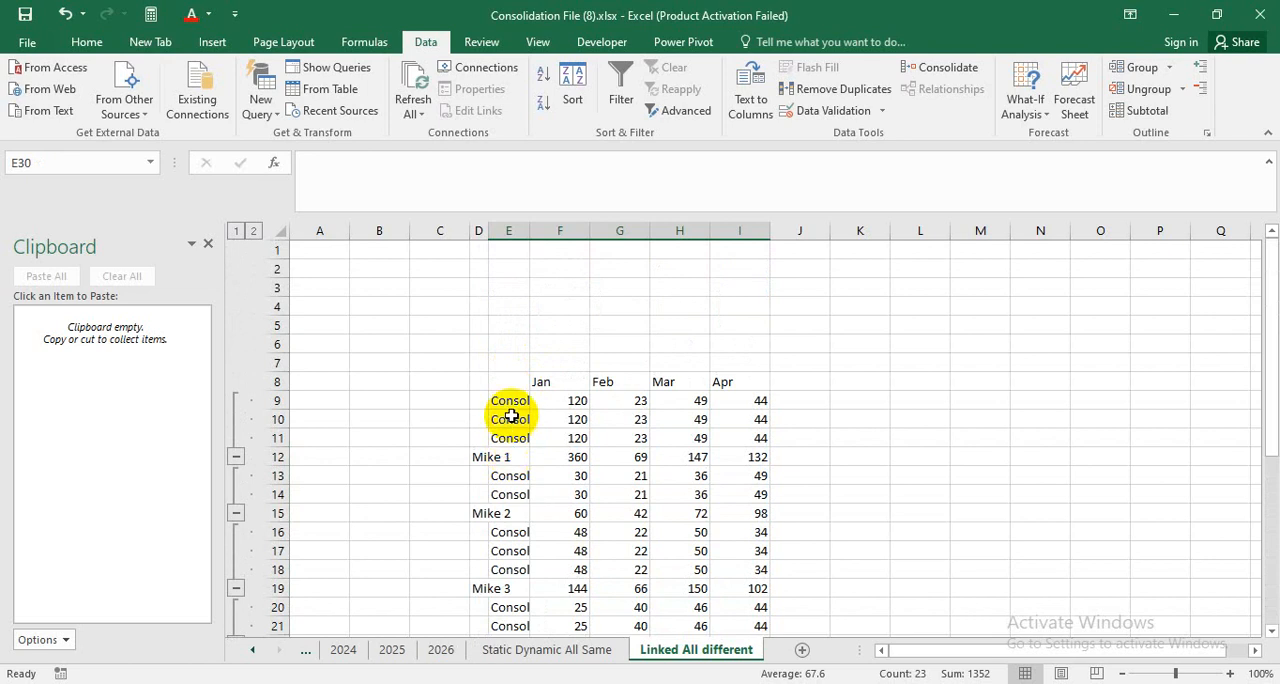
click(236, 231)
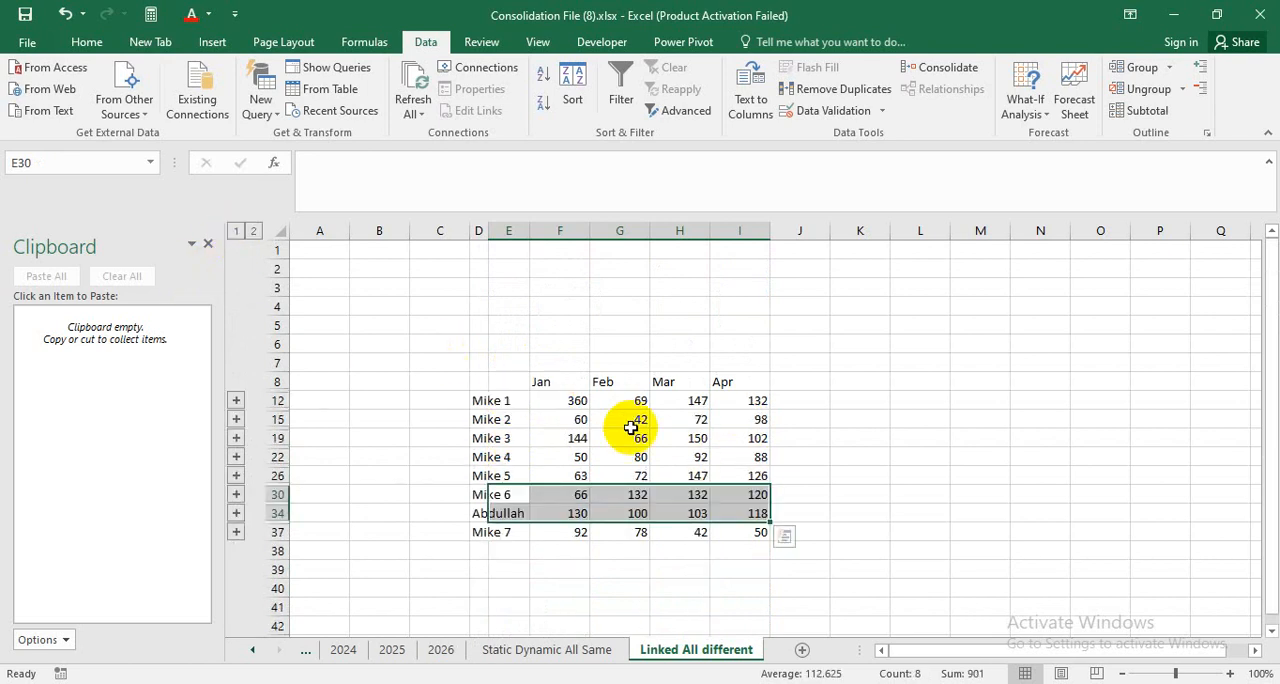
click(955, 440)
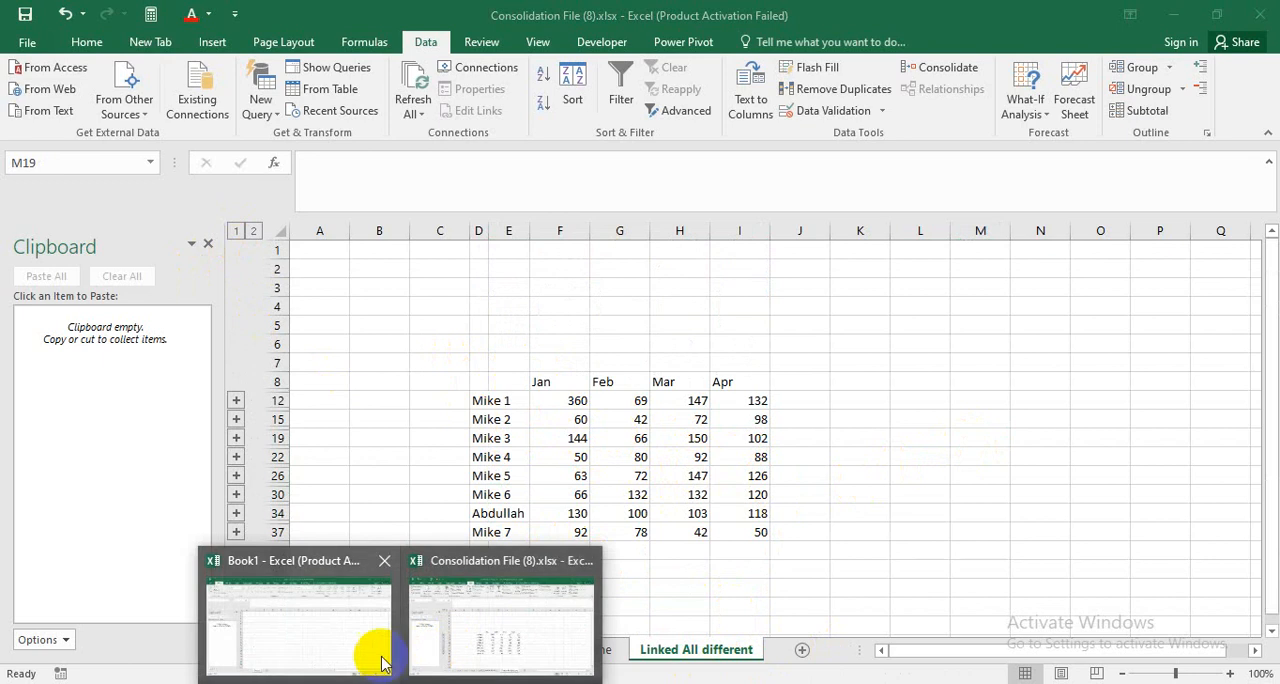
Switch to the empty Book1 workbook and display its View commands.
click(380, 651)
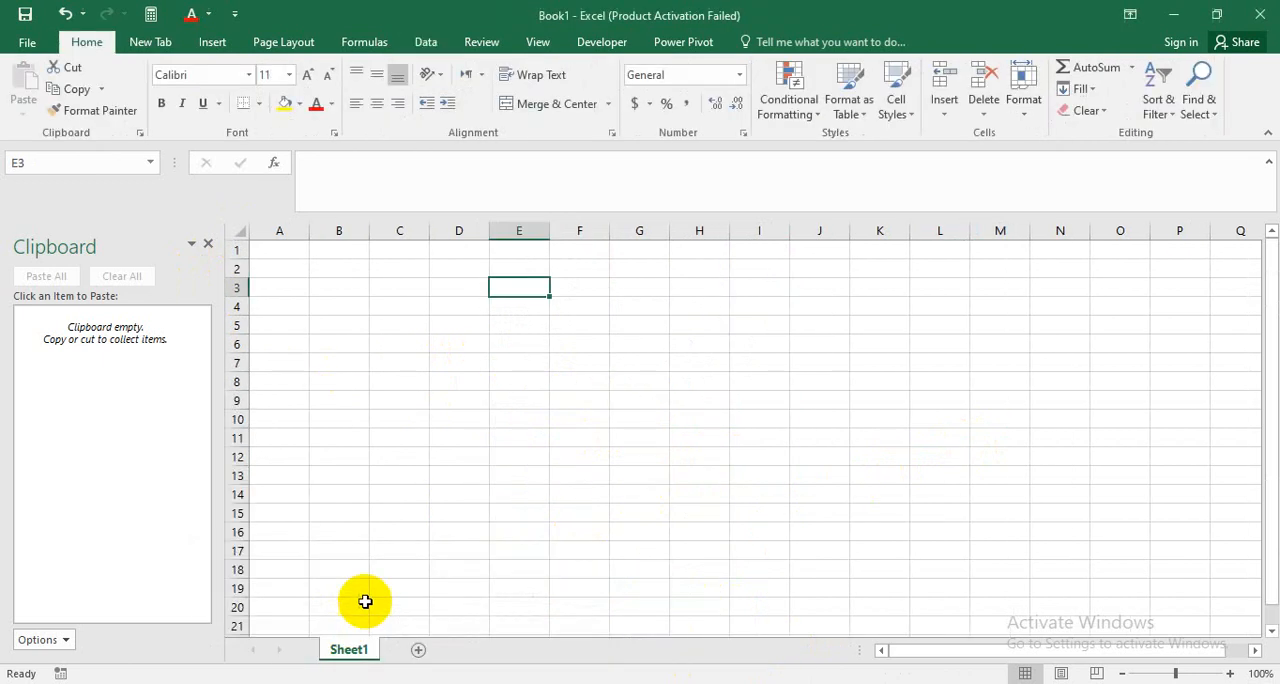
click(537, 42)
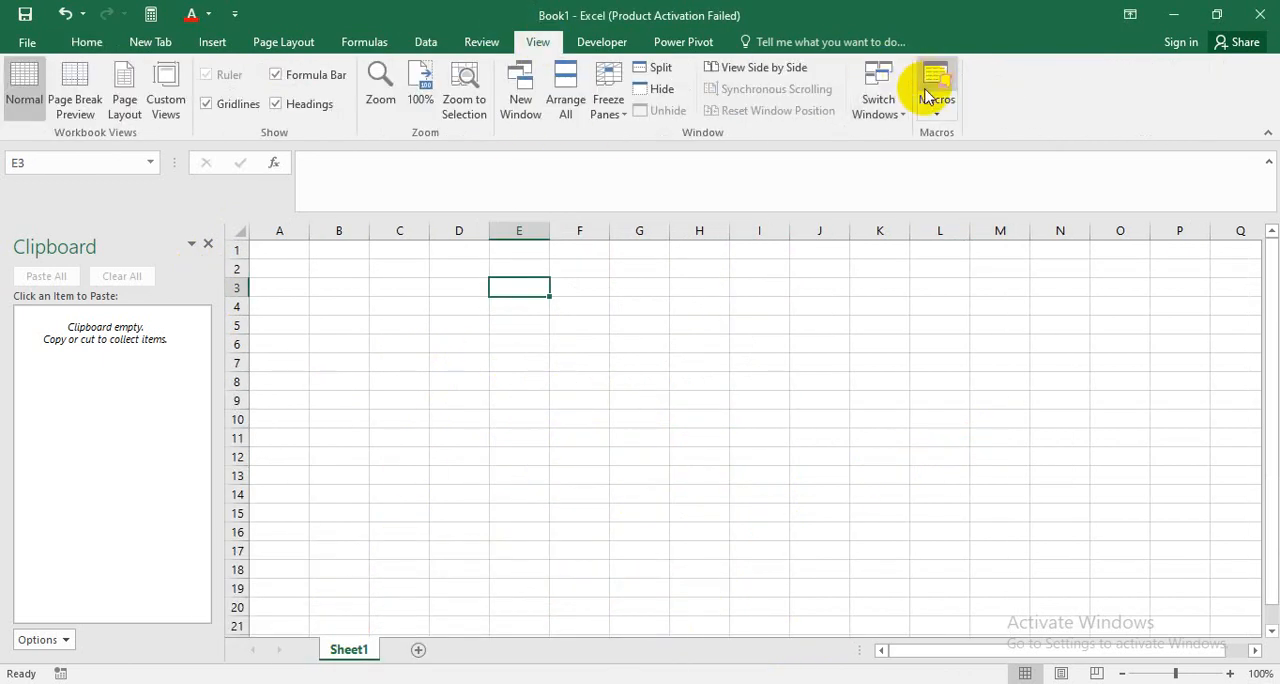
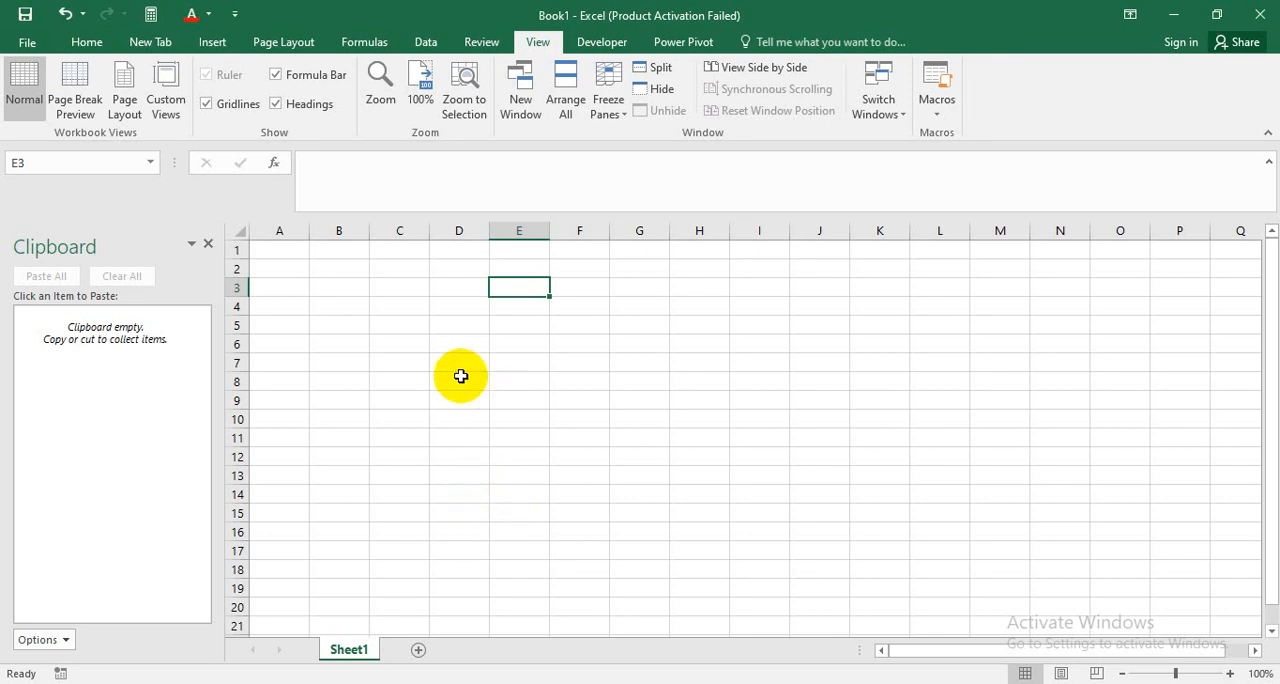
Add a second worksheet and enter the label Date in cell C4 of Sheet1.
click(417, 645)
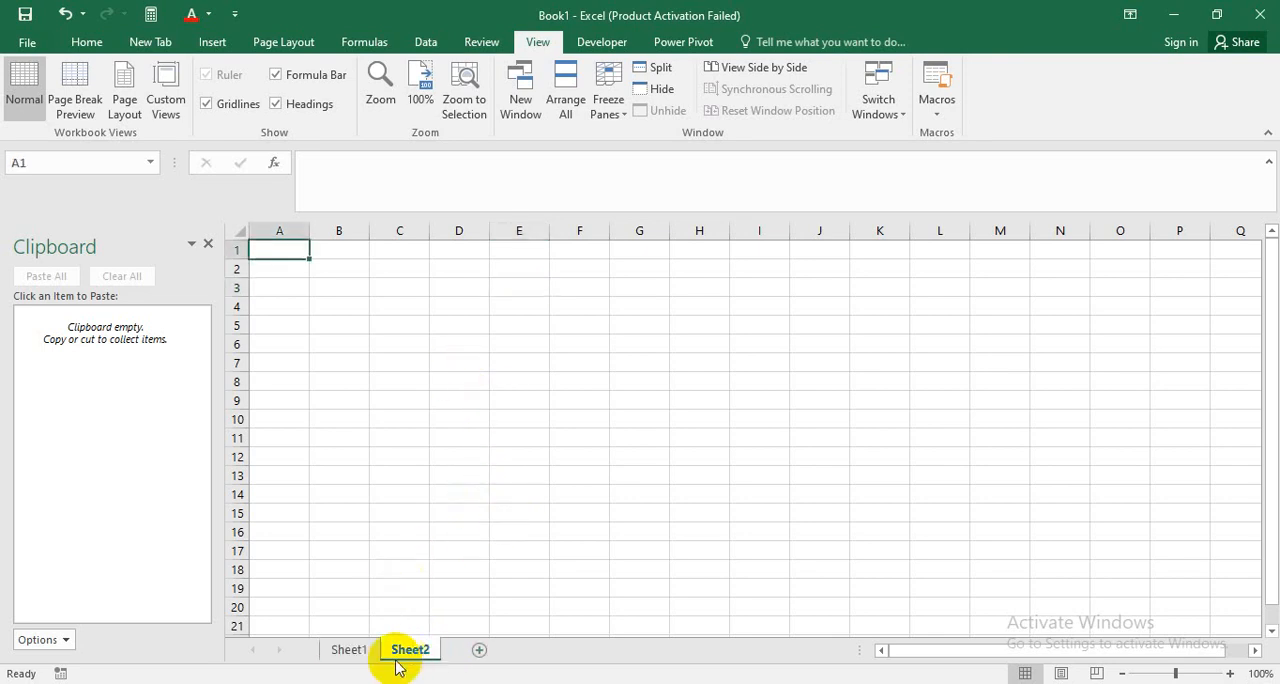
click(349, 649)
click(412, 312)
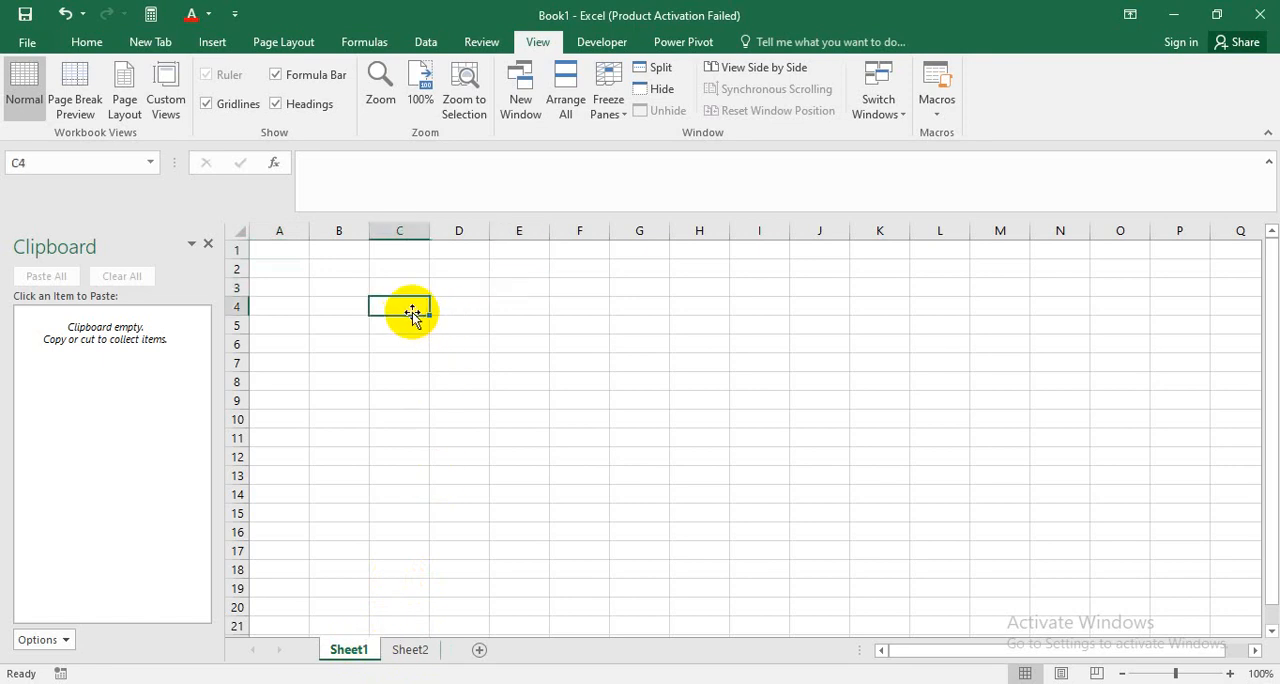
text(Da)
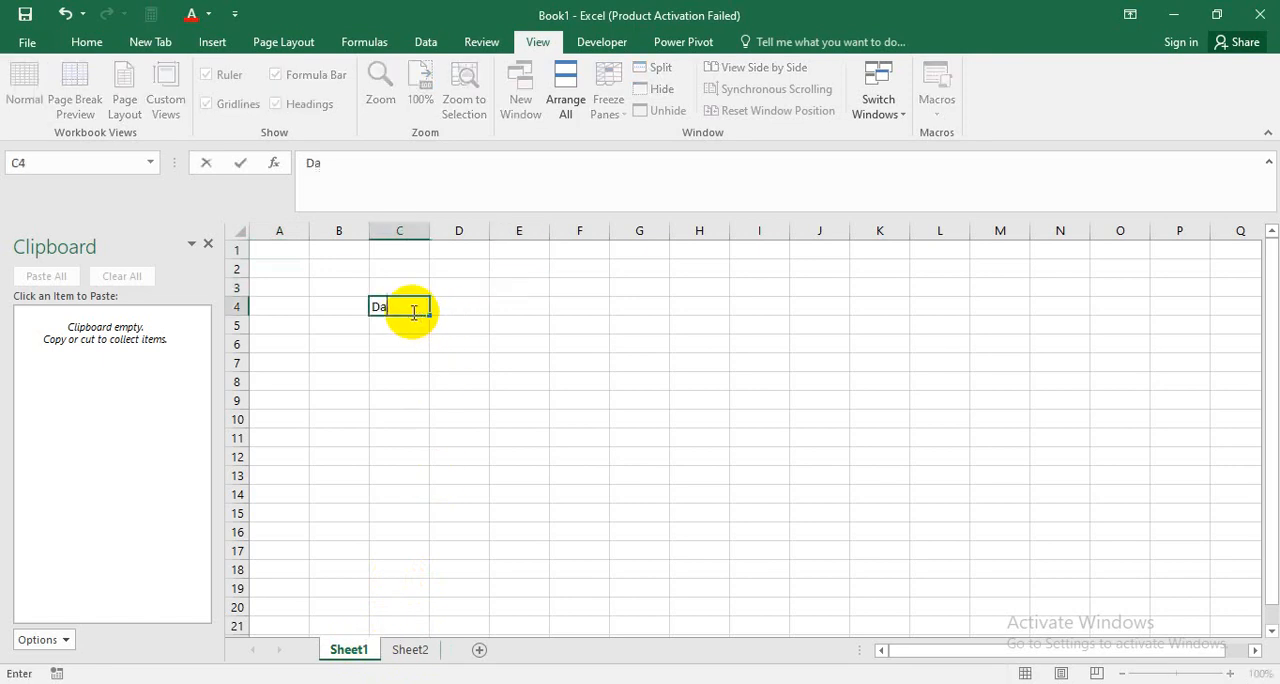
text(te)
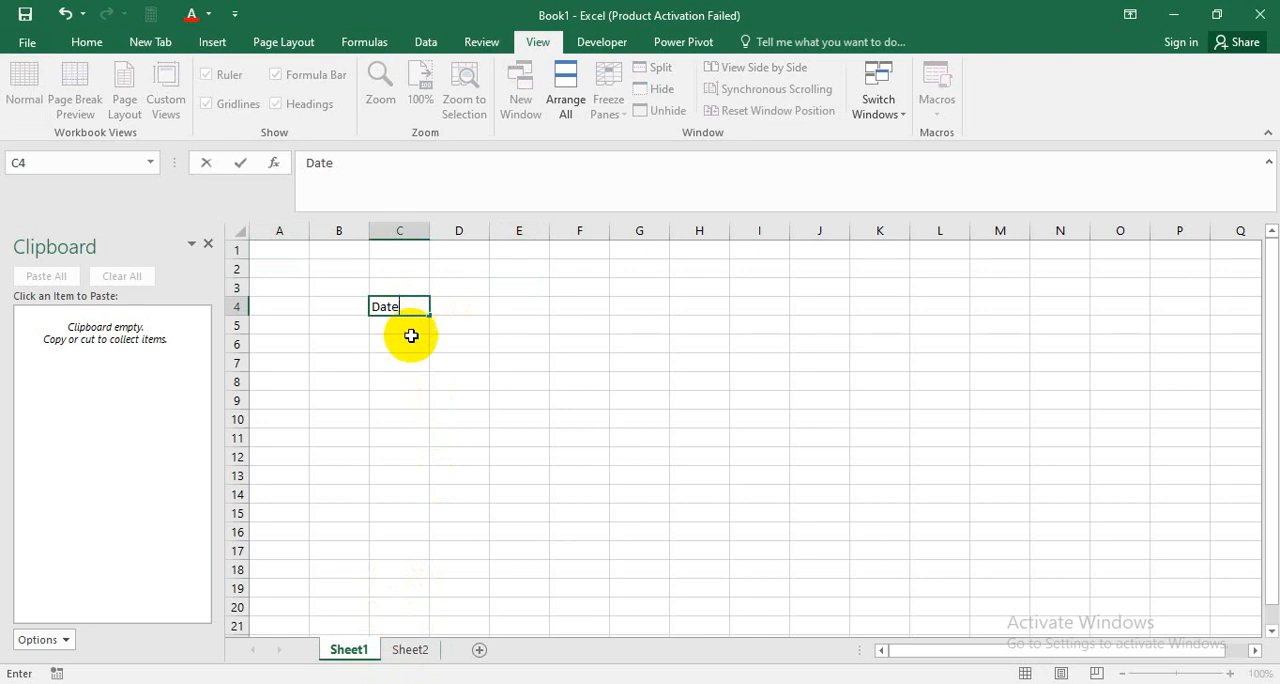
Enter the labels Name in cell C6 and F,Name in cell C7.
click(385, 345)
text(NAme)
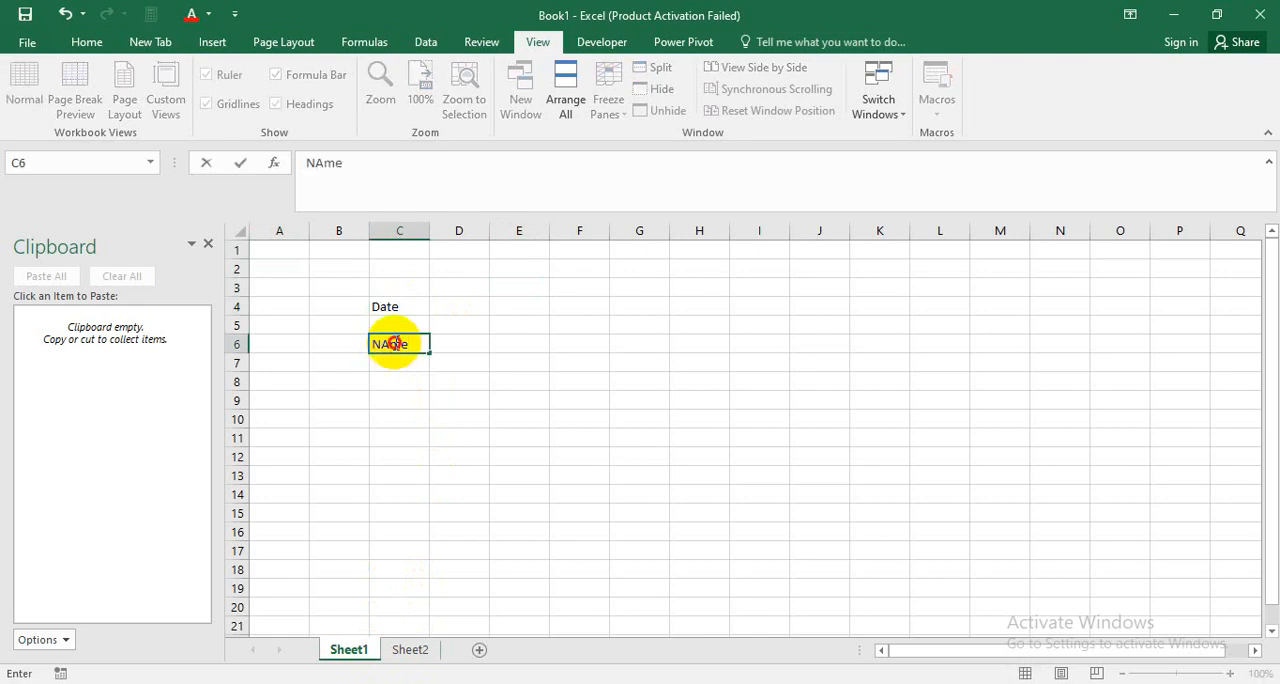
click(395, 342)
key(BackSpace)
text(a)
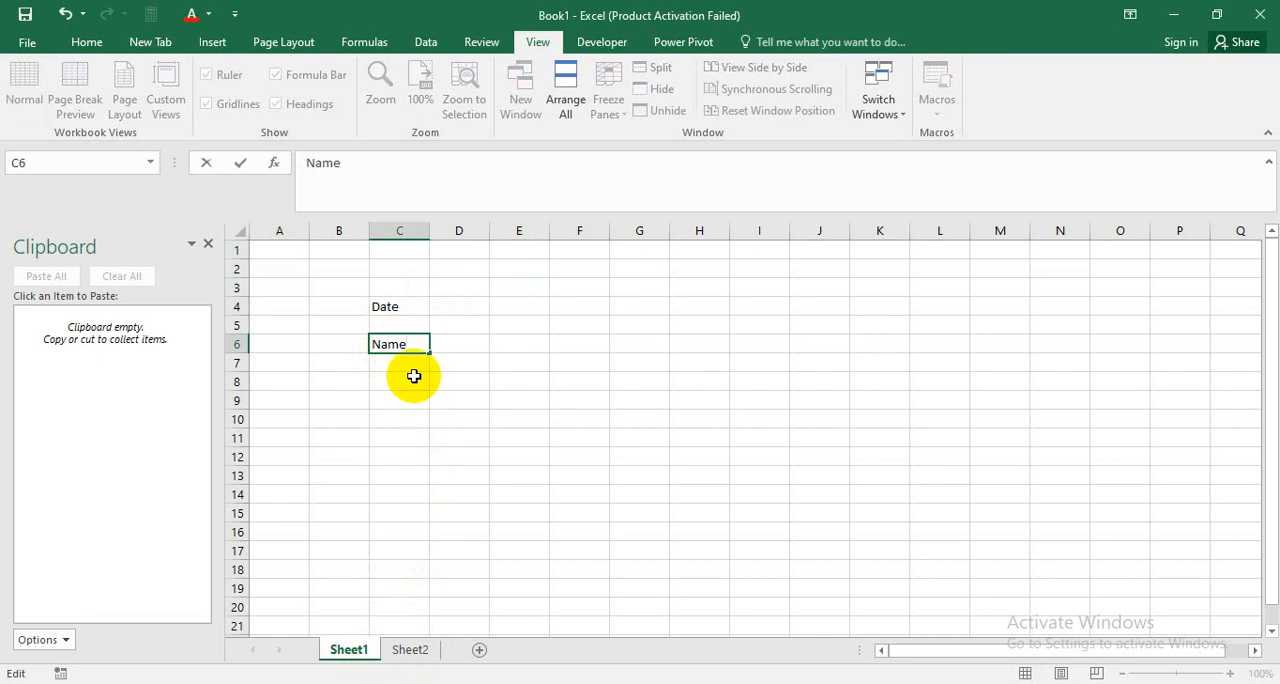
click(409, 364)
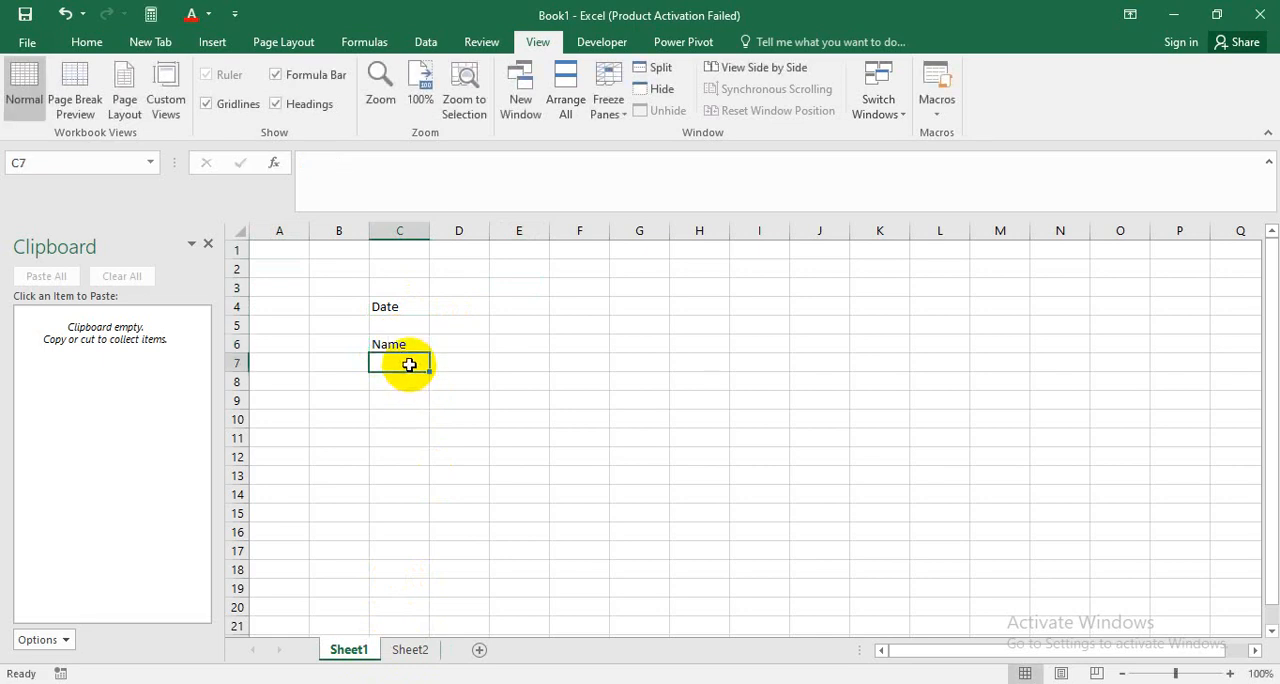
text(F)
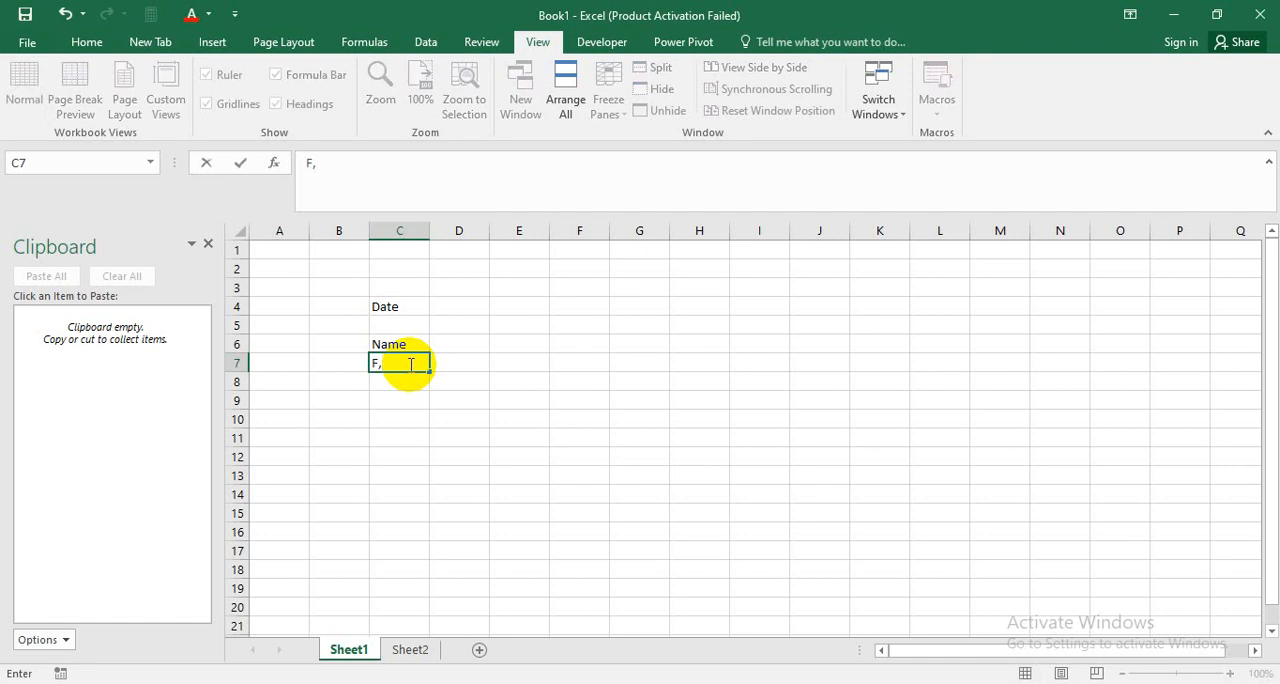
text(,Name)
Enter the labels Mobile, Course and TK in cells C8 to C10.
click(391, 379)
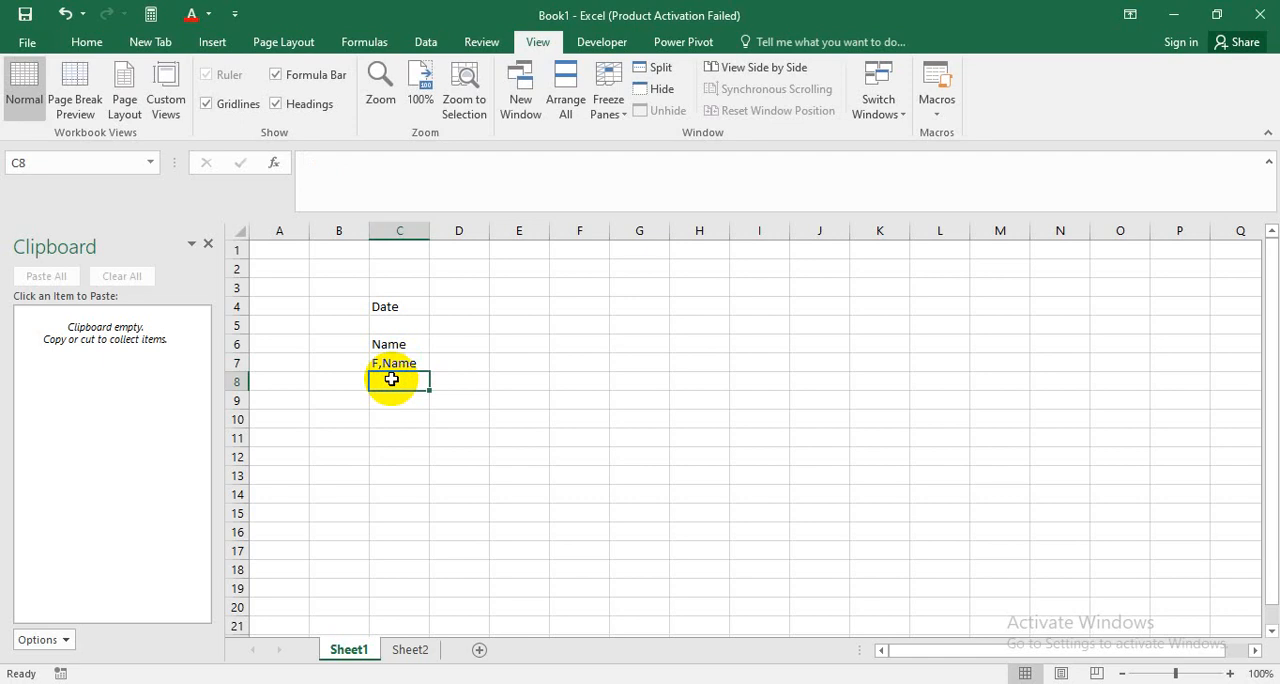
text(Mobi)
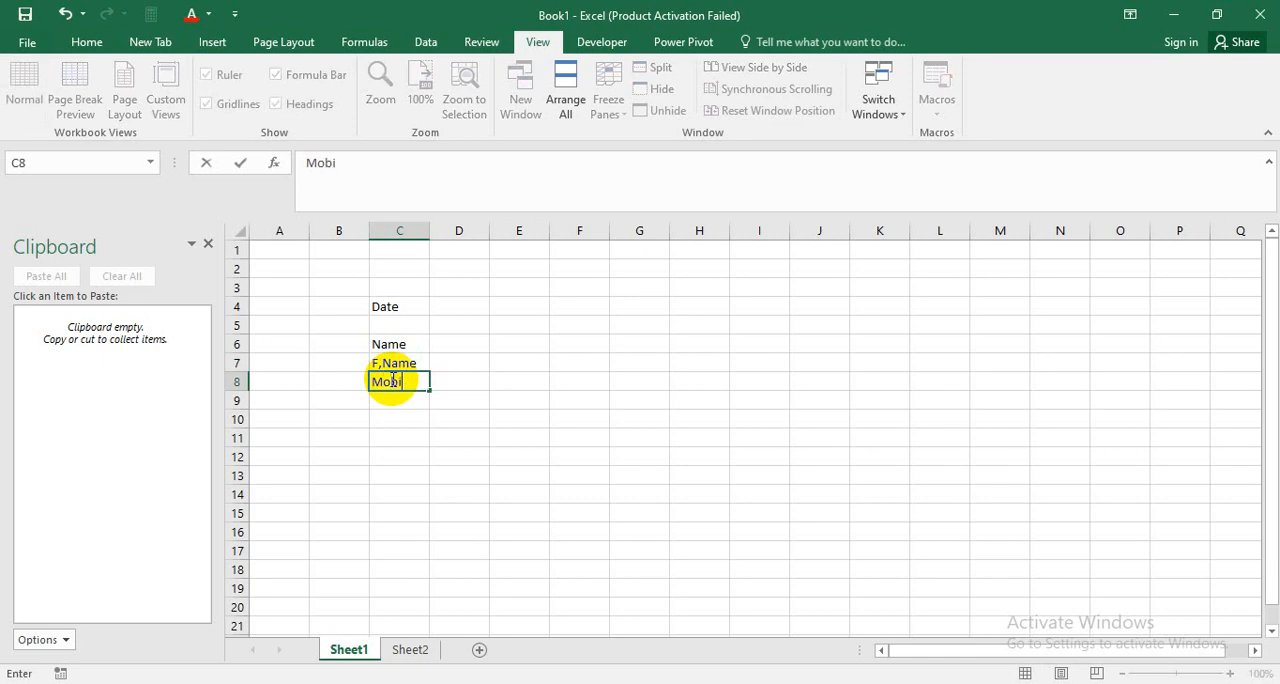
text(le)
click(409, 403)
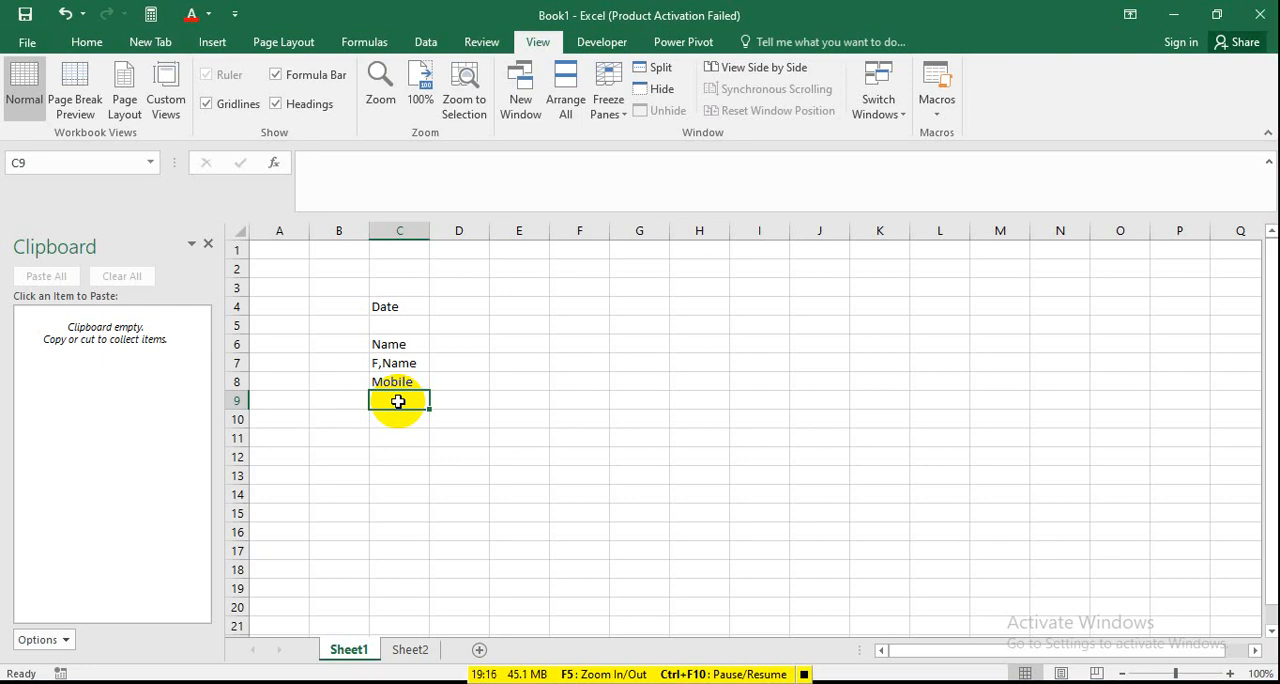
text(Cour)
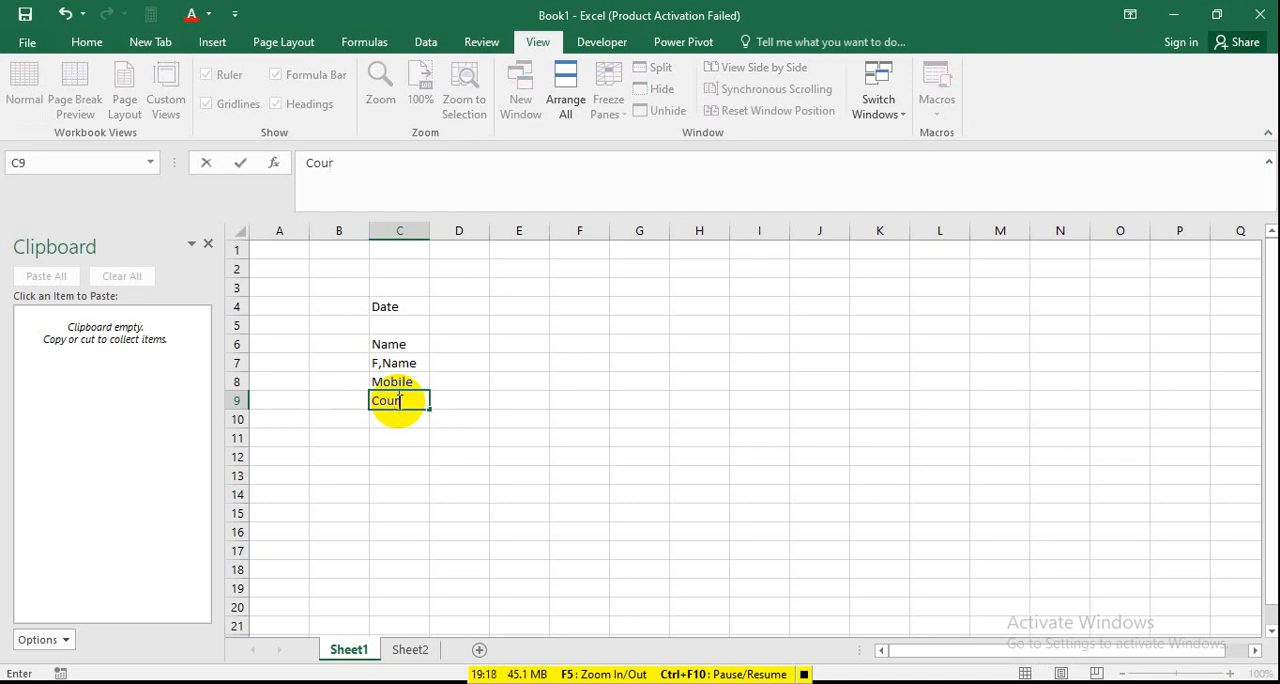
text(se)
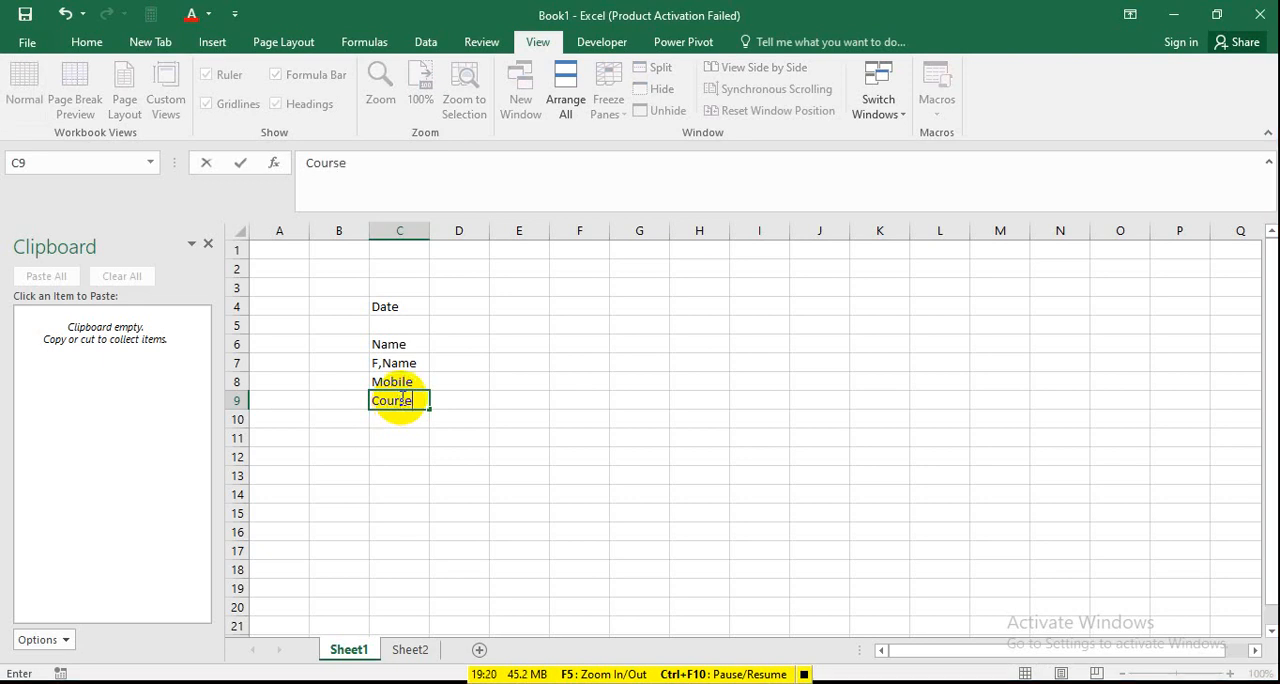
key(Return)
text(TK)
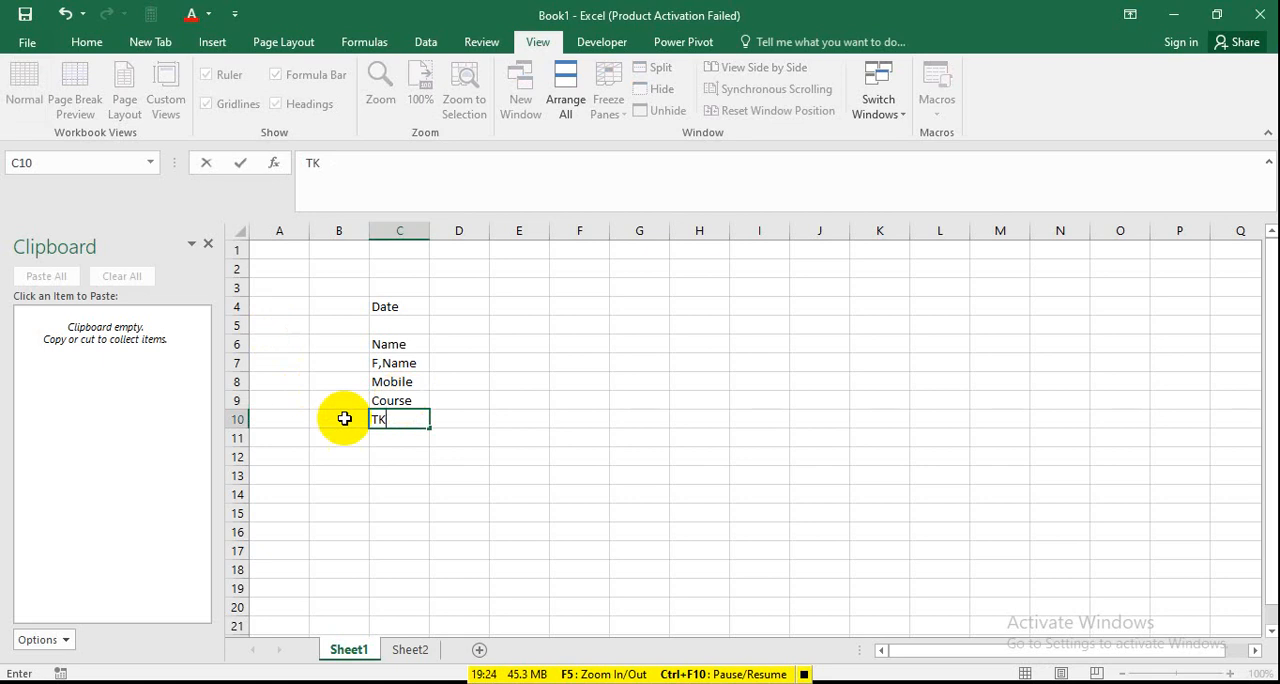
click(410, 471)
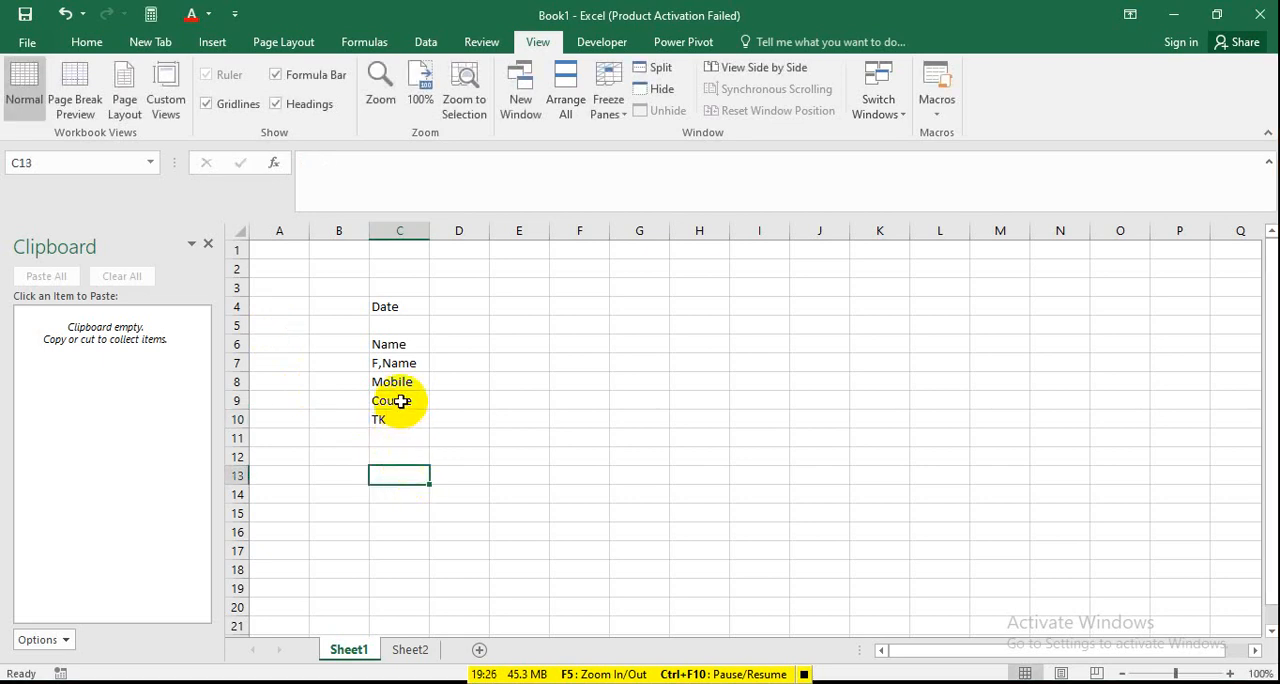
click(399, 437)
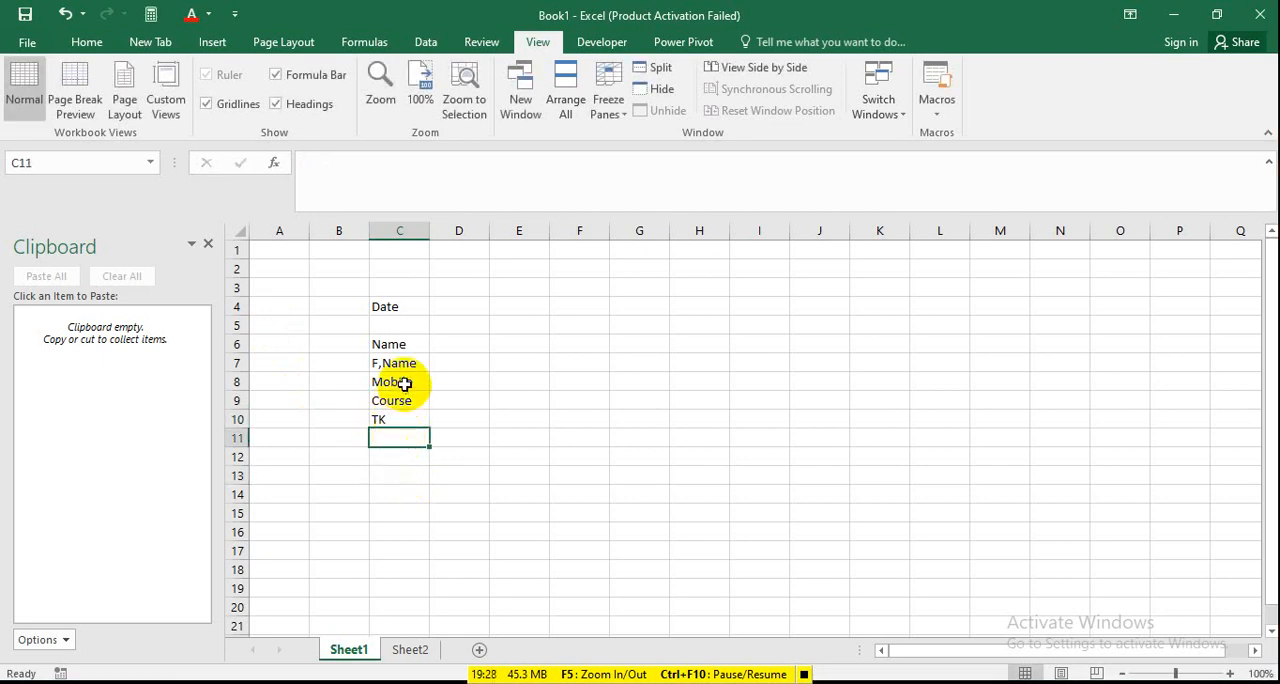
Insert a row above the Mobile label and enter the label Address in the new cell C8.
right_click(229, 381)
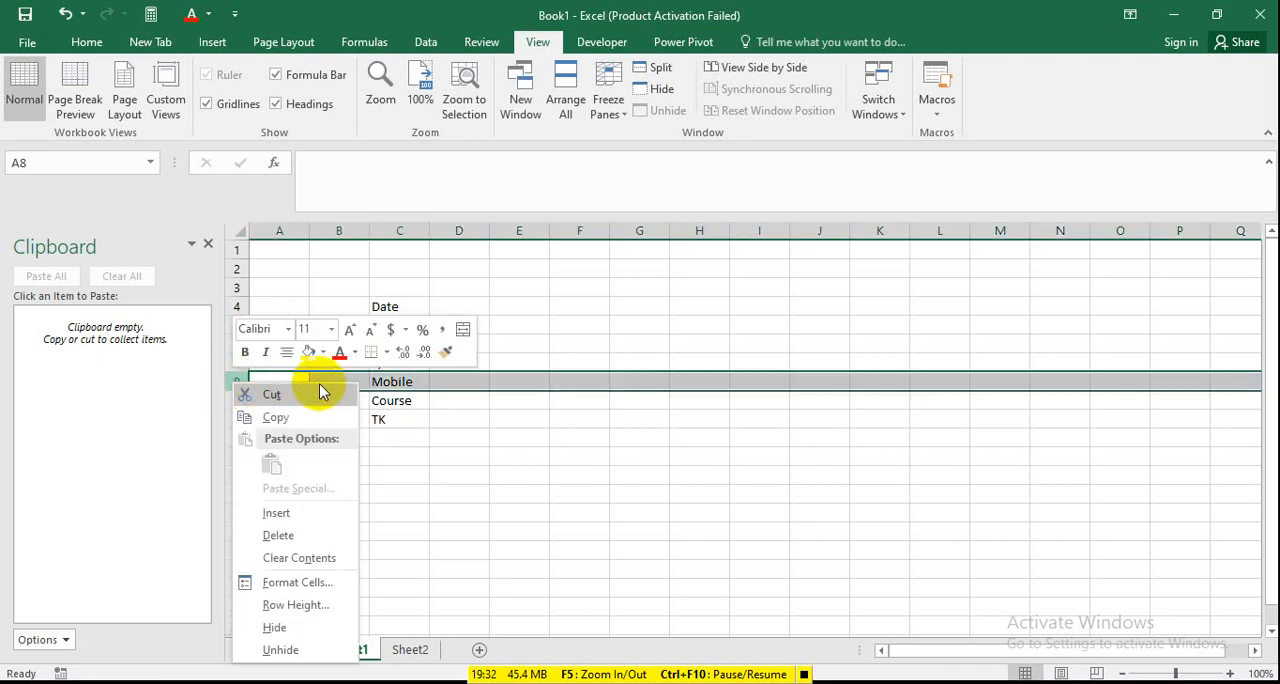
click(290, 512)
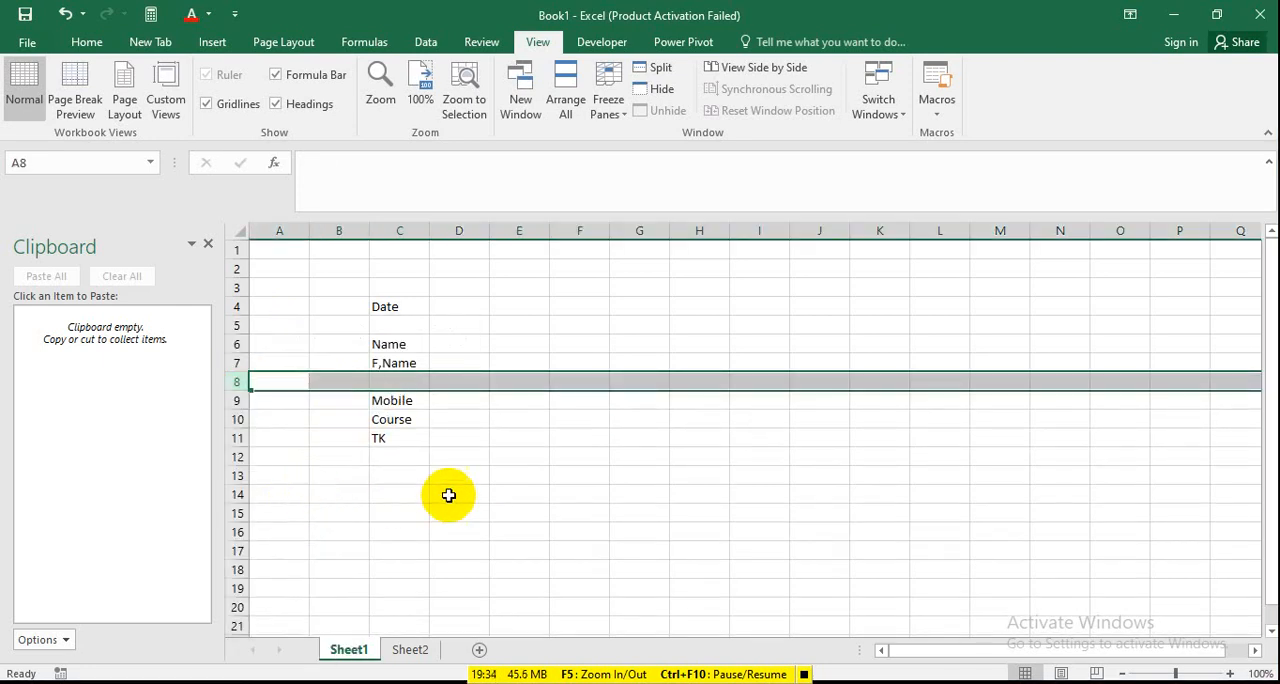
click(399, 383)
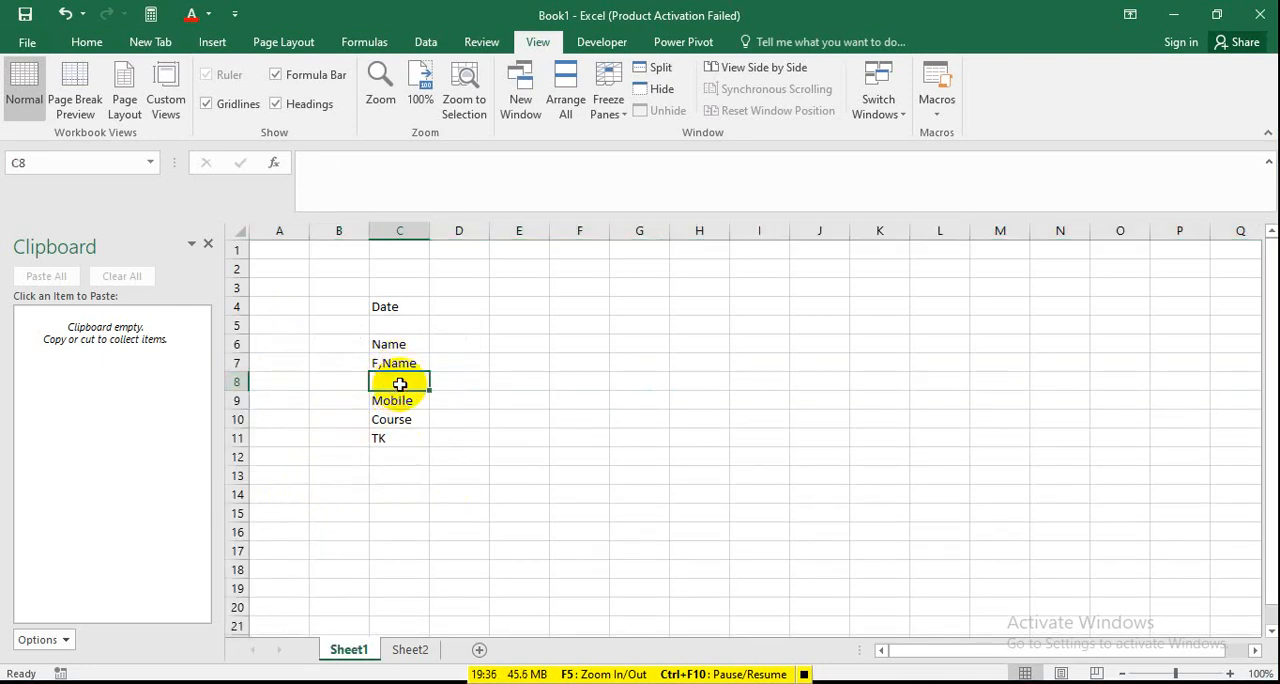
text(Addr)
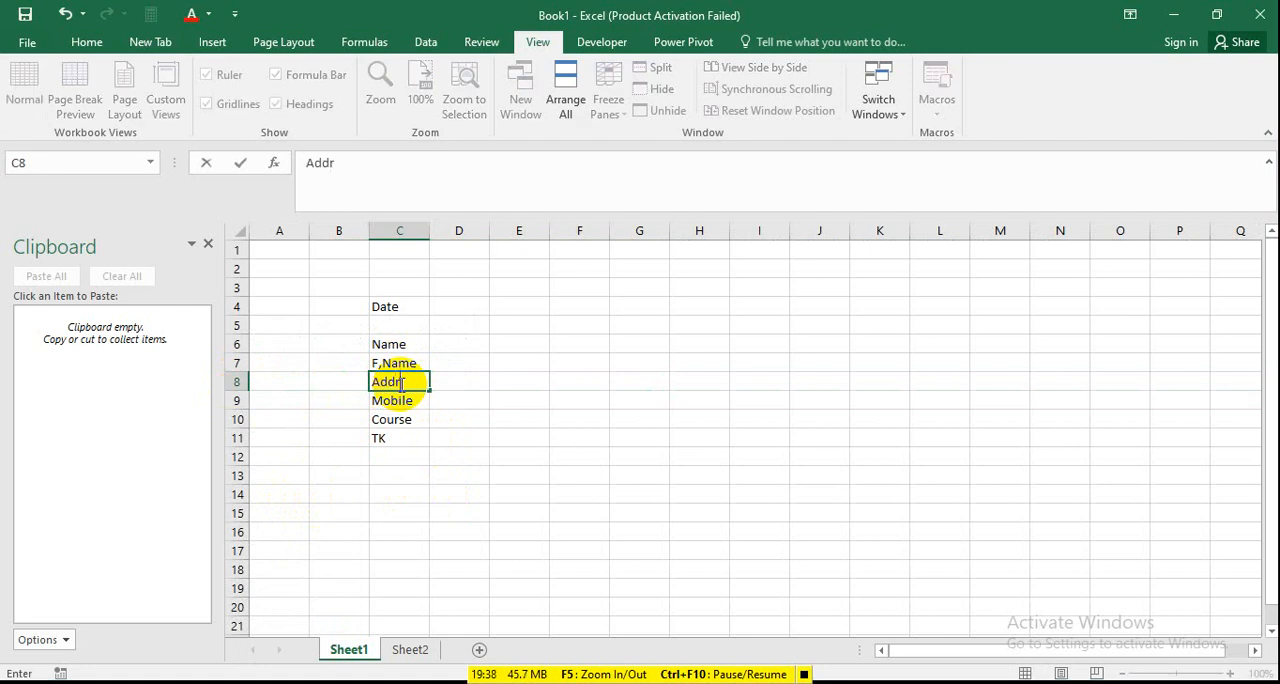
text(es)
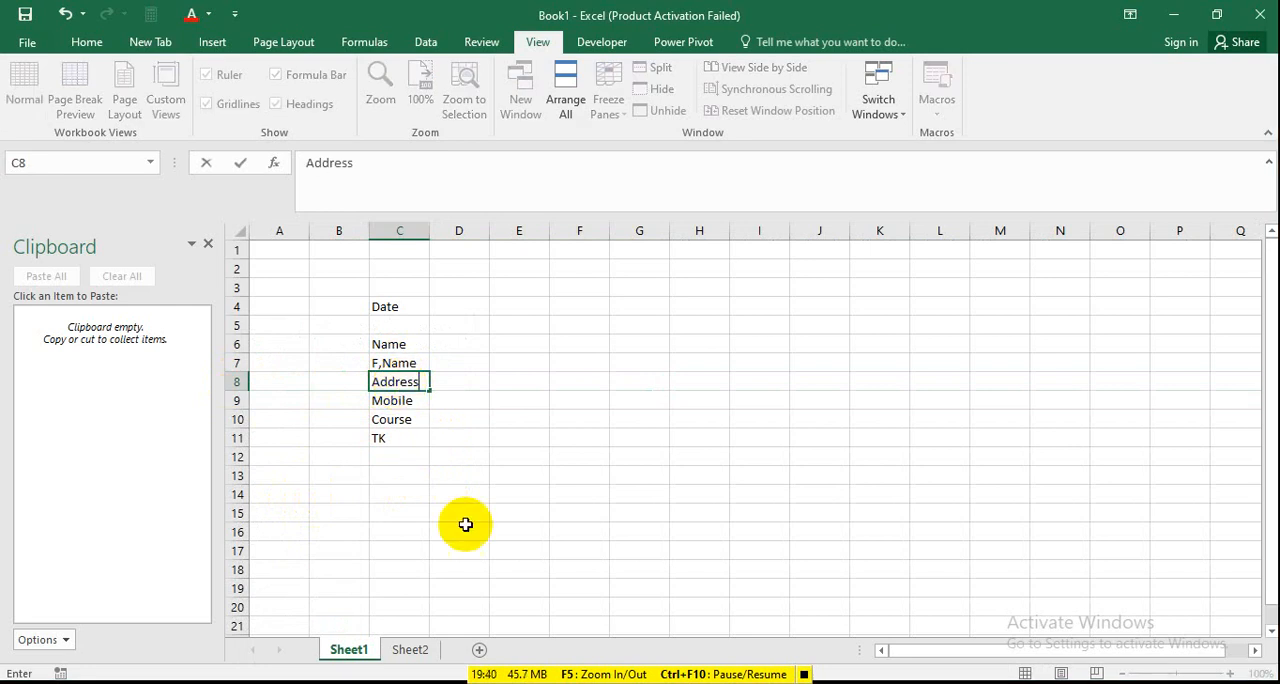
text(s)
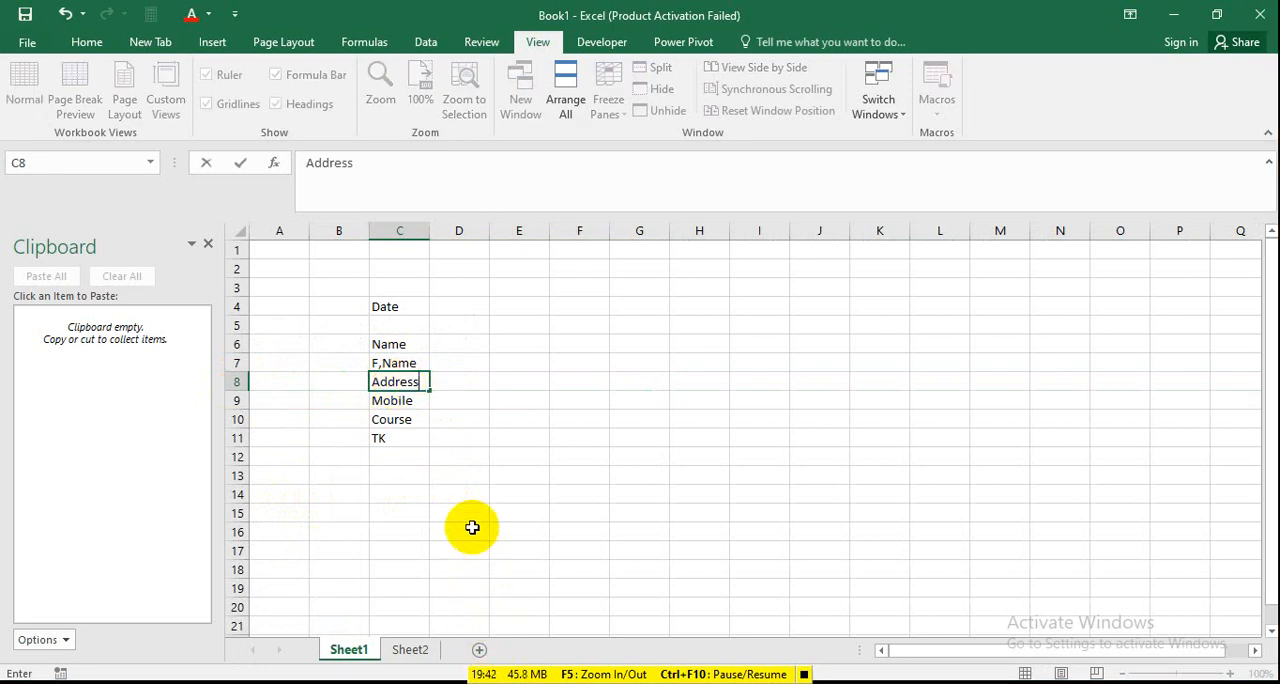
click(492, 374)
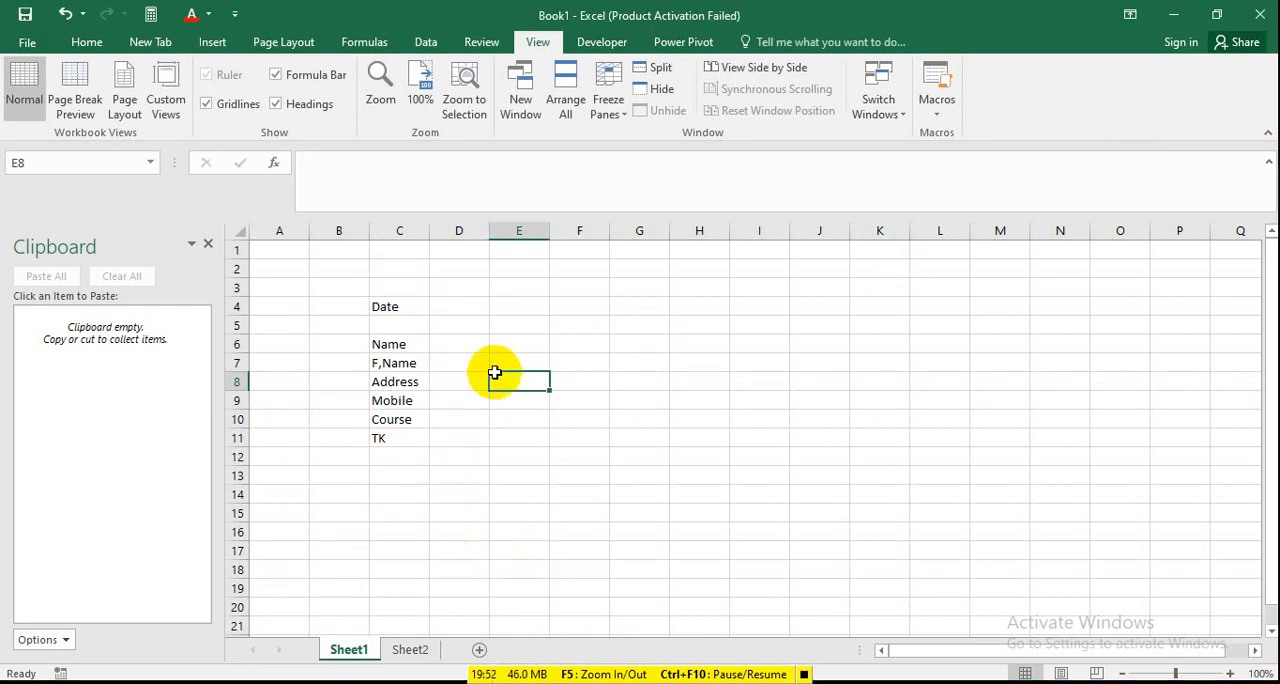
Widen column D on Sheet1 to about three times its width, and view Sheet2 before returning to Sheet1.
click(453, 348)
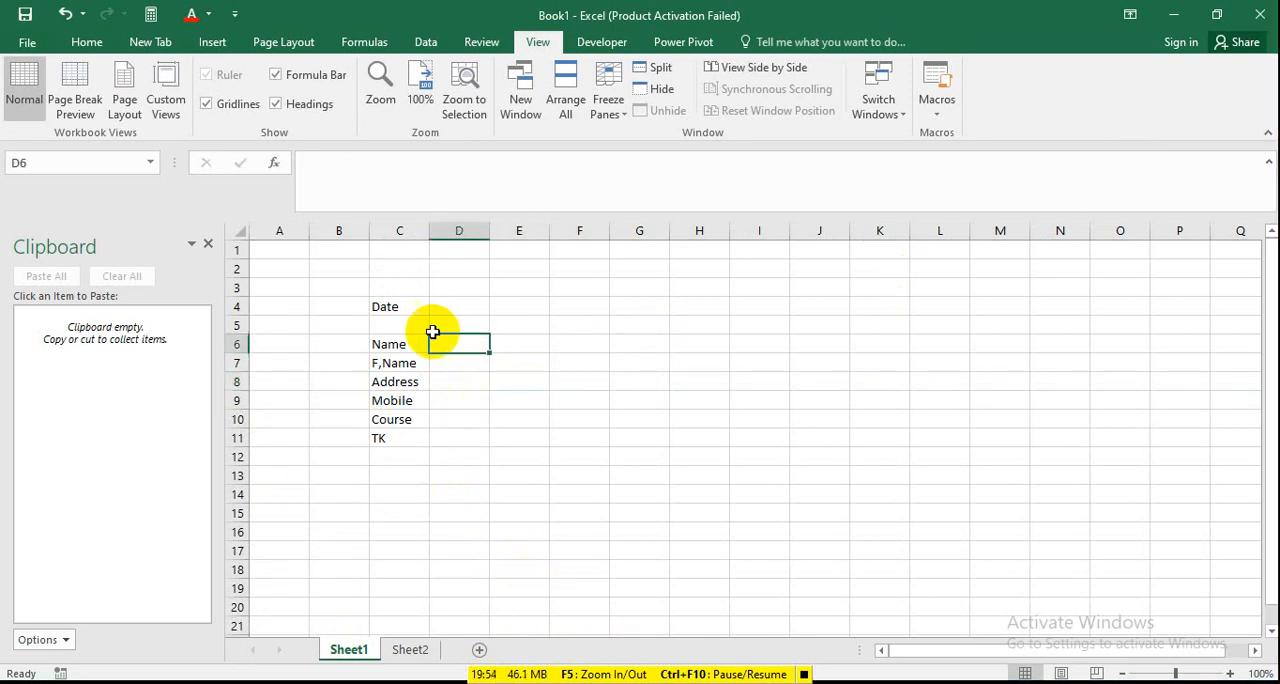
drag(491, 234, 622, 234)
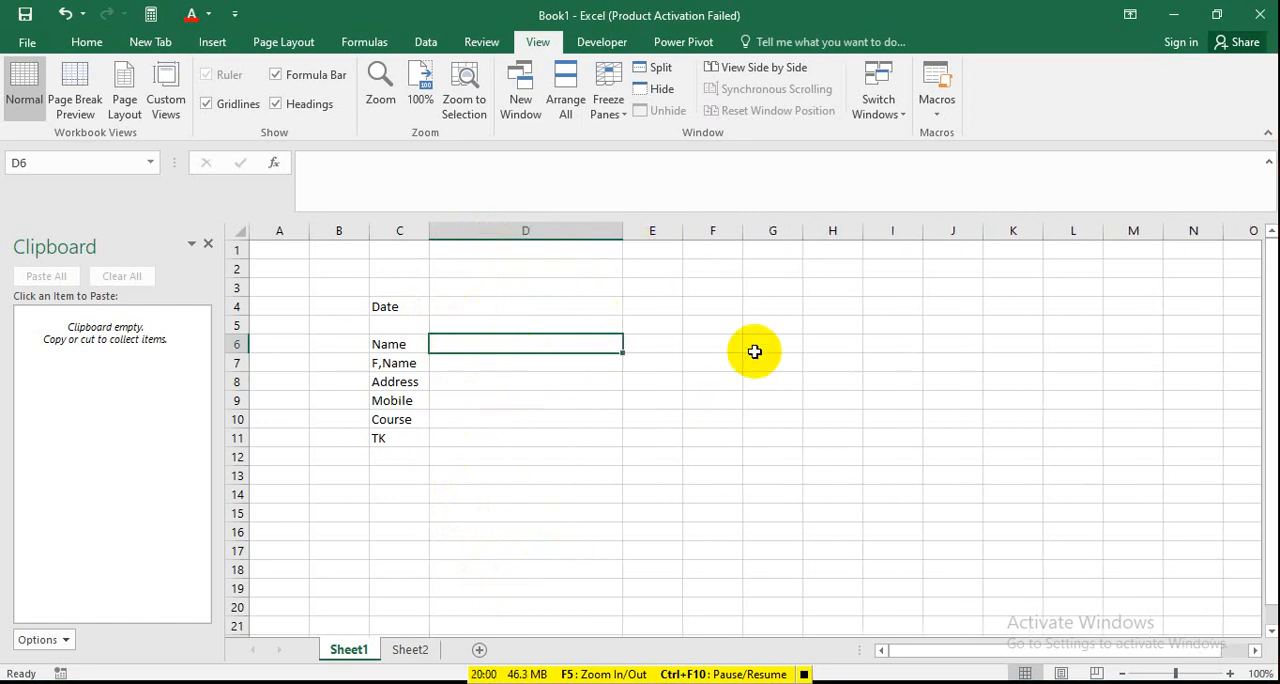
click(412, 651)
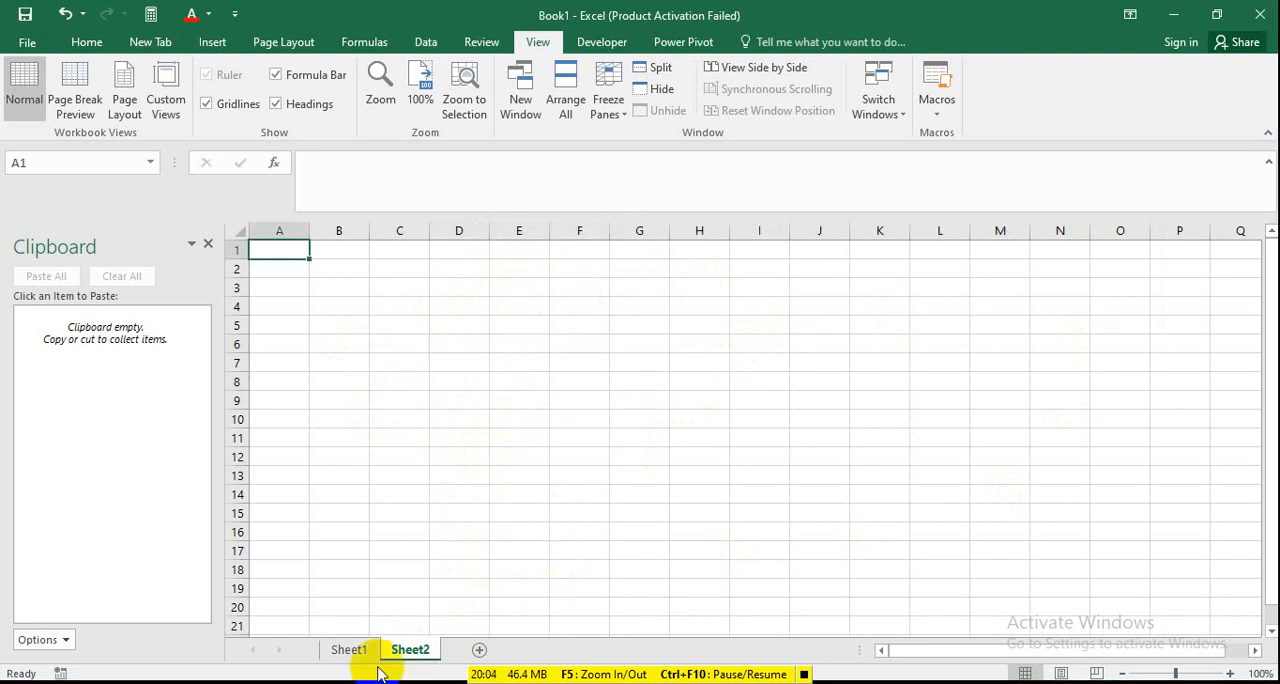
click(349, 650)
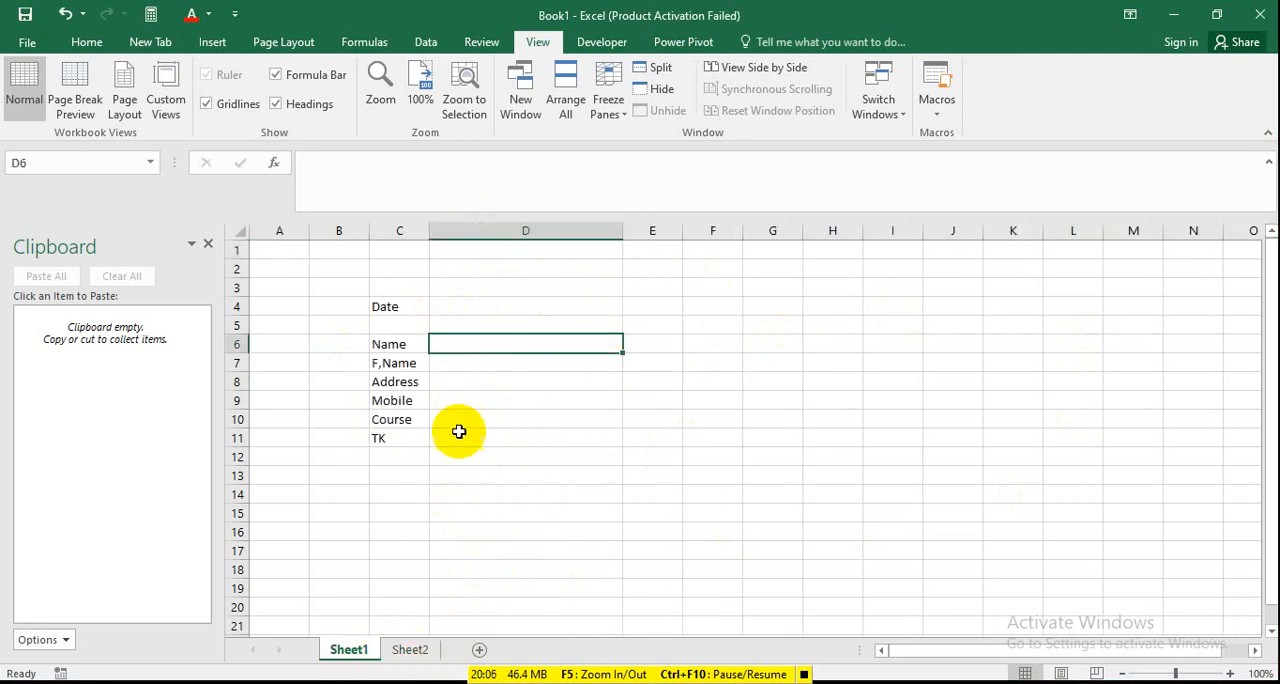
Enter the formula =TODAY() in cell D4 beside the Date label and check it.
click(491, 310)
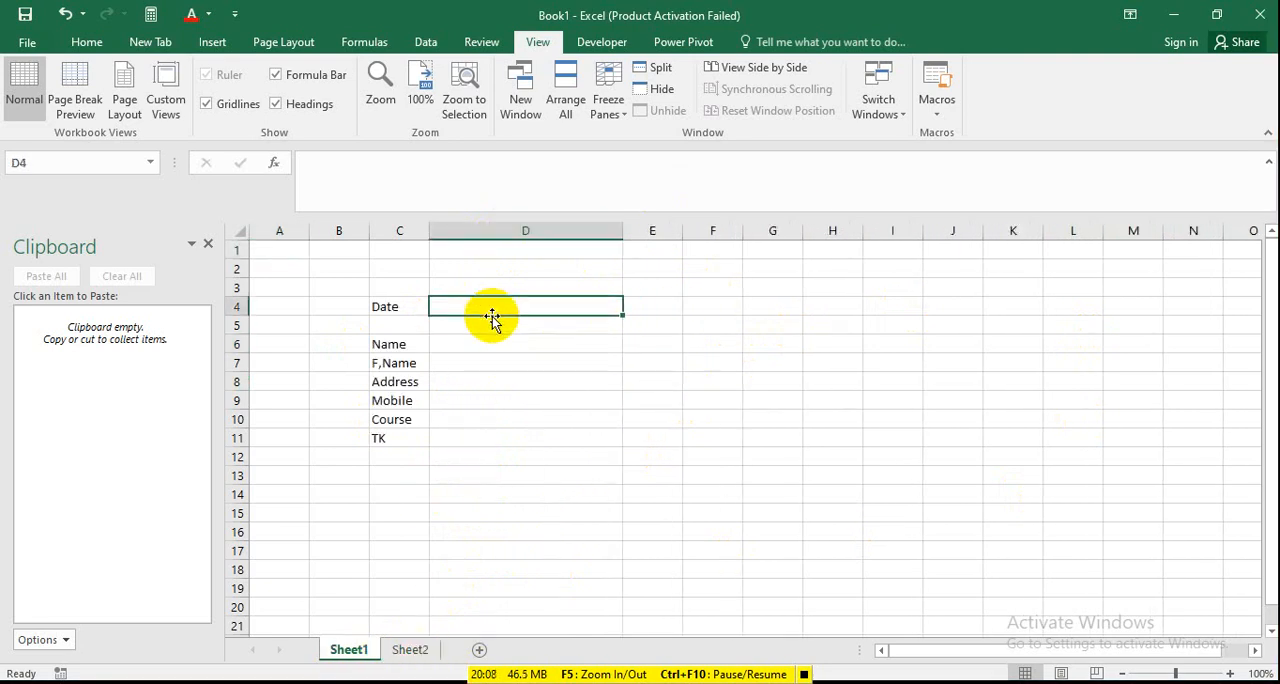
text(=)
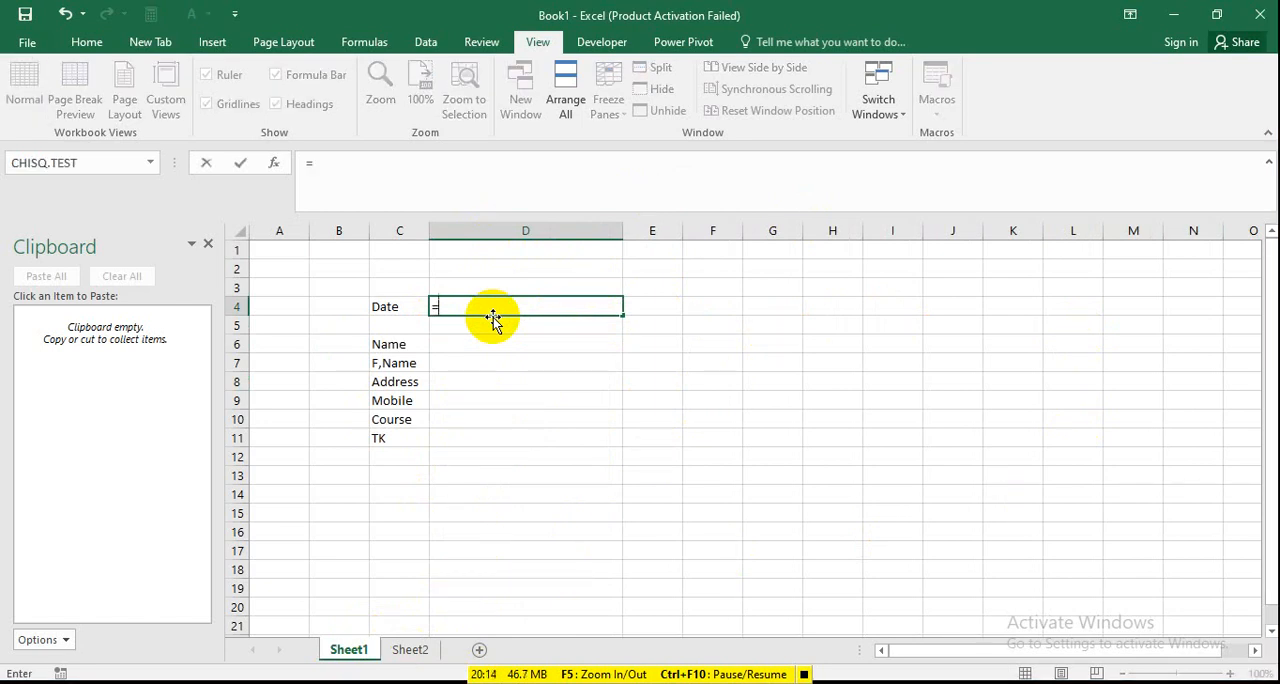
text(to)
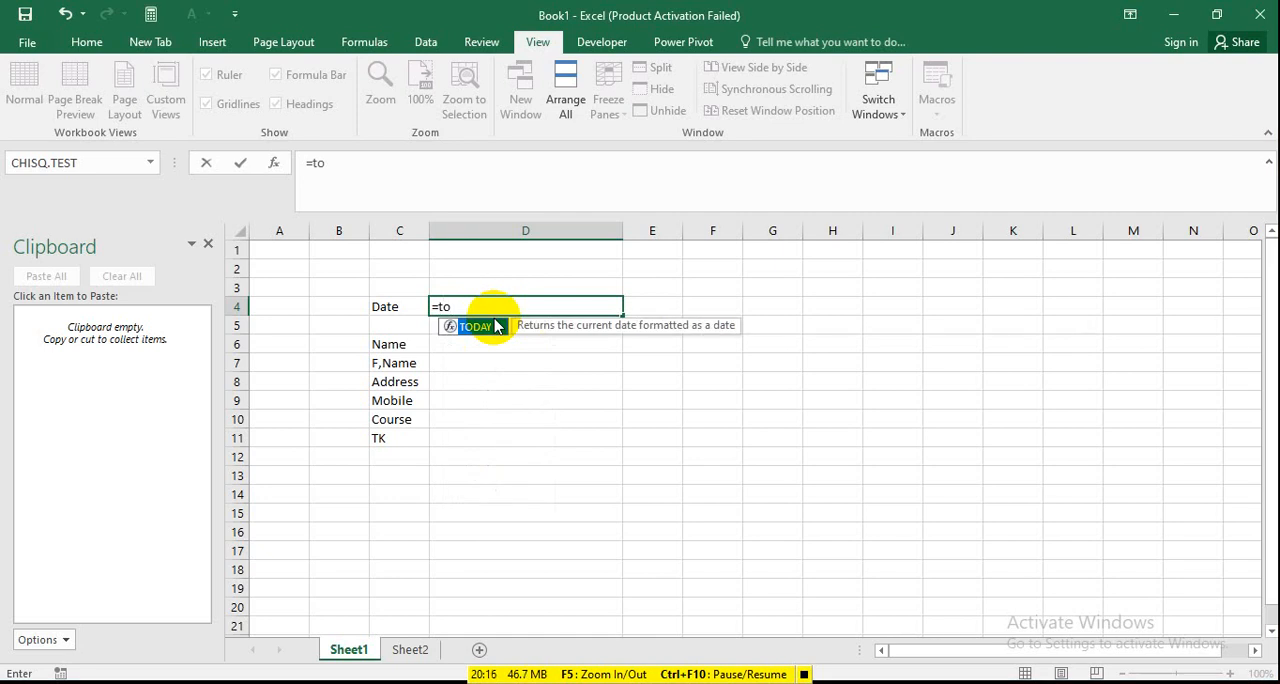
double_click(495, 325)
key(Return)
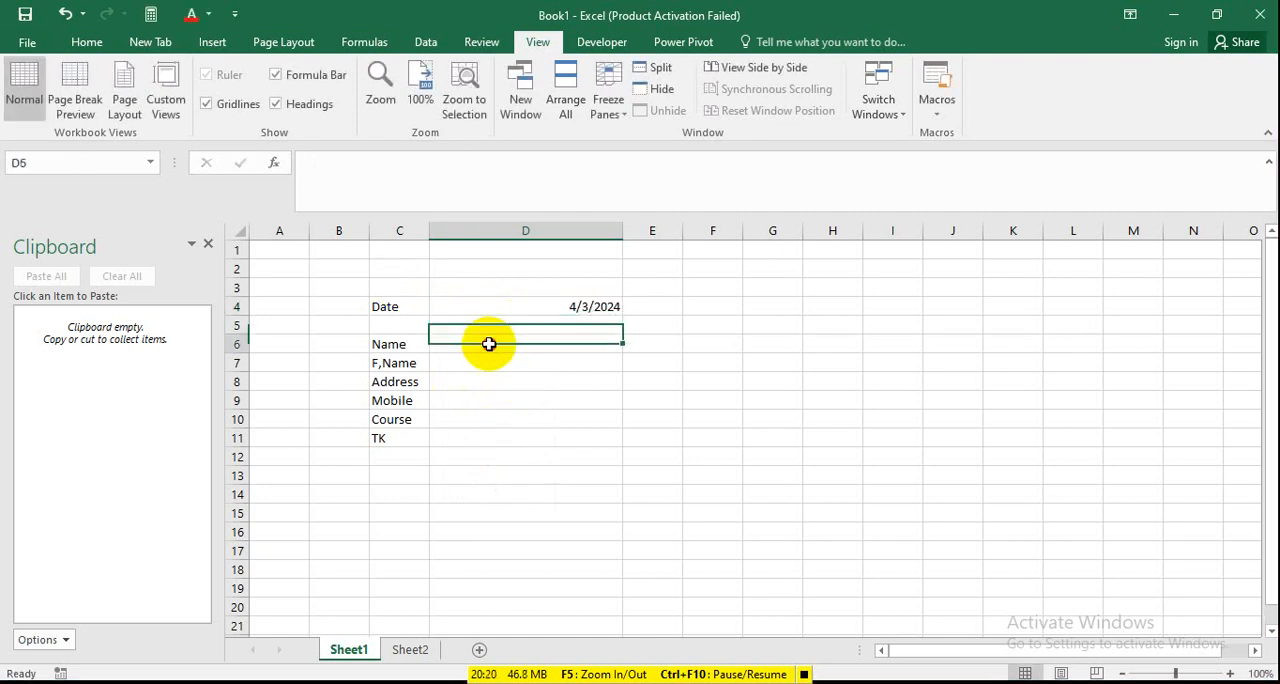
click(573, 305)
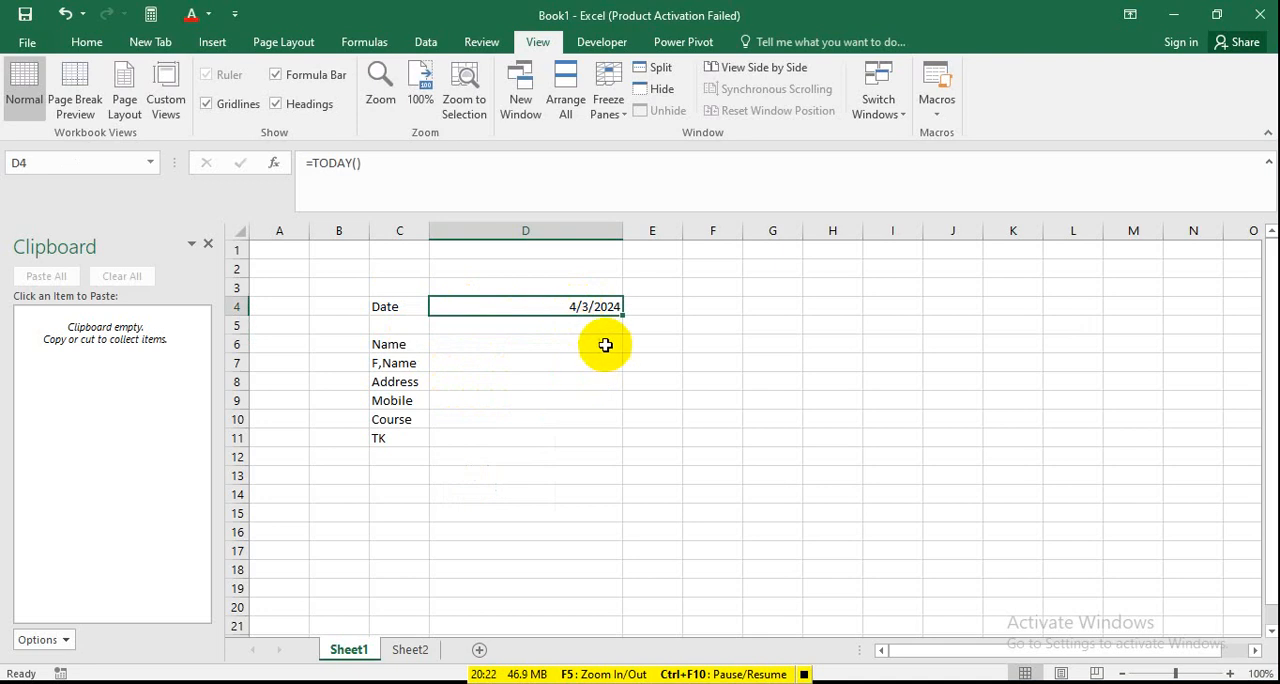
Enter the person's name in cell D6 and the father's name in cell D7.
click(517, 343)
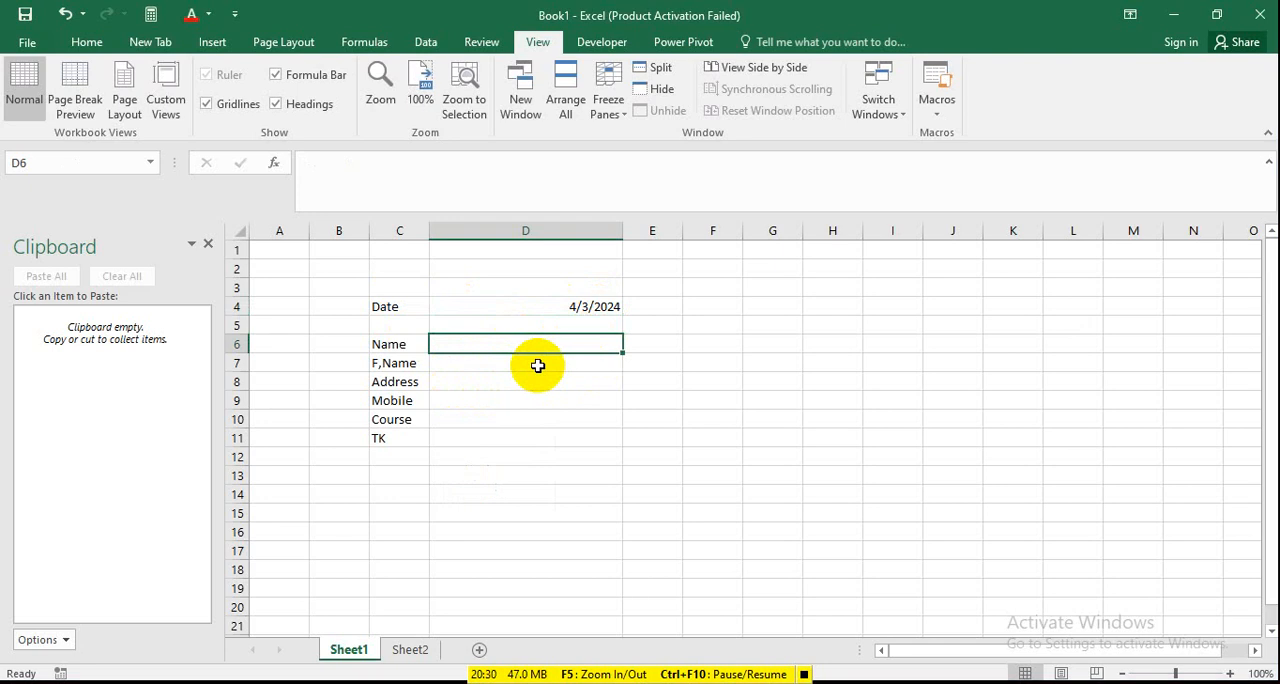
text(Moi)
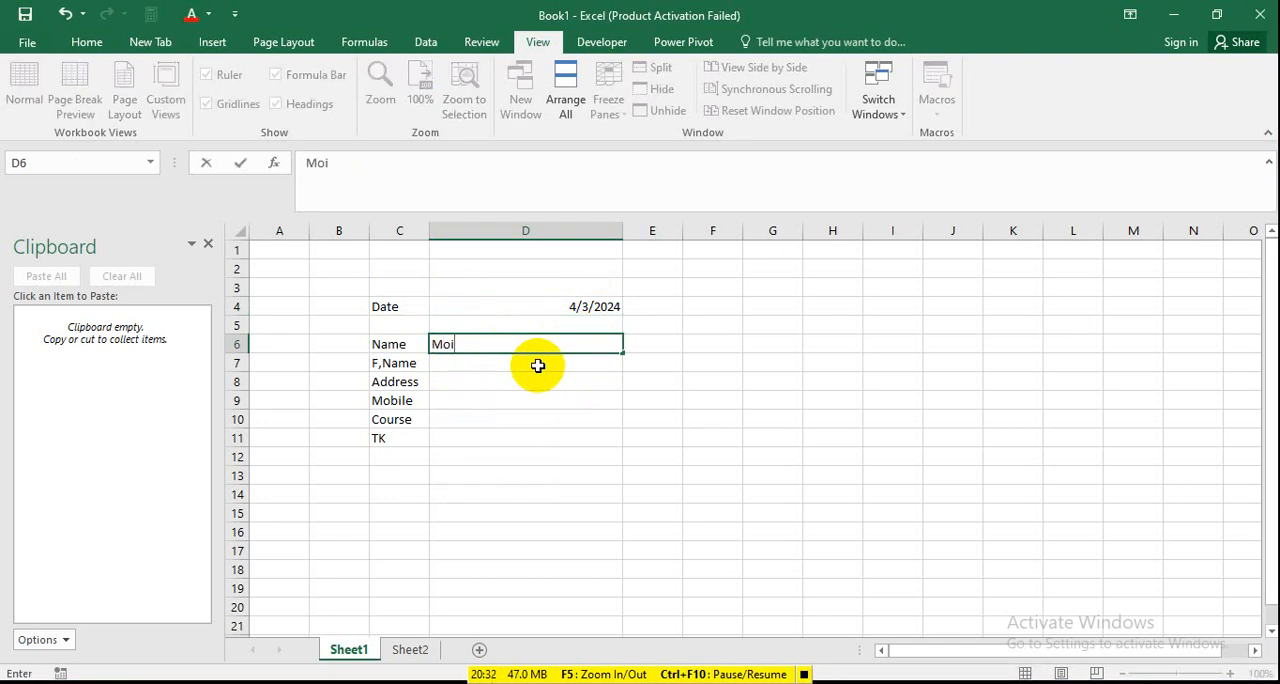
text(nn)
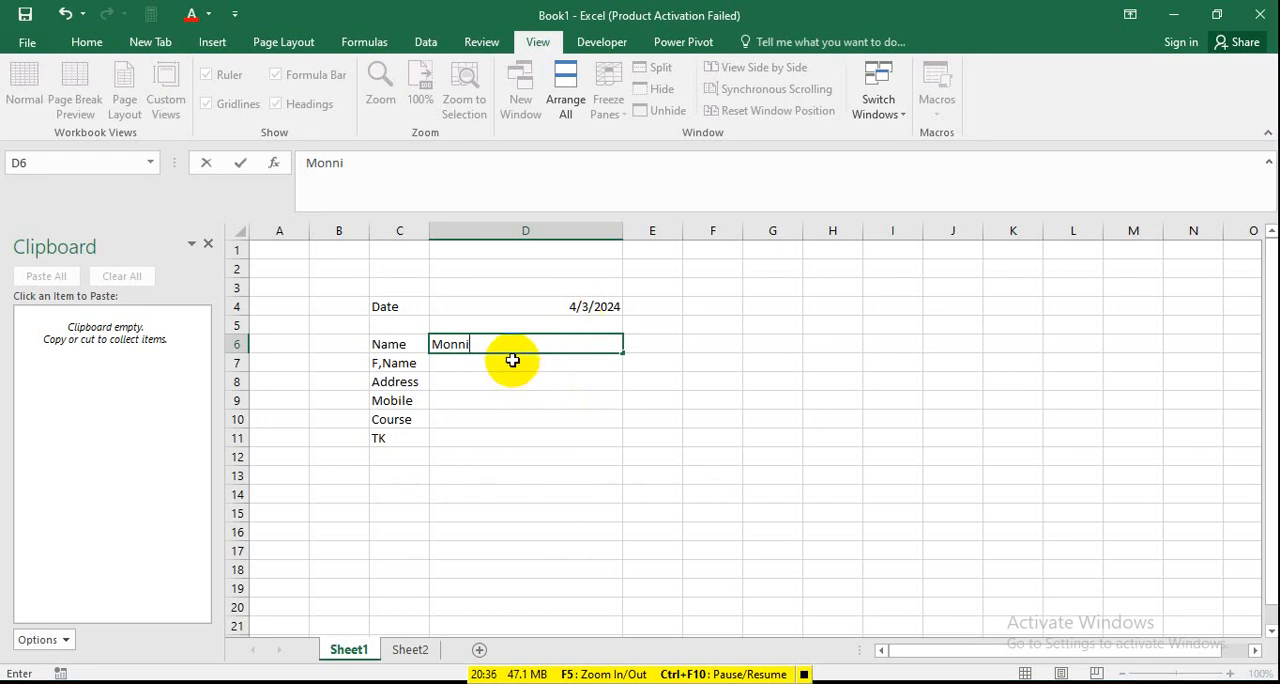
key(Return)
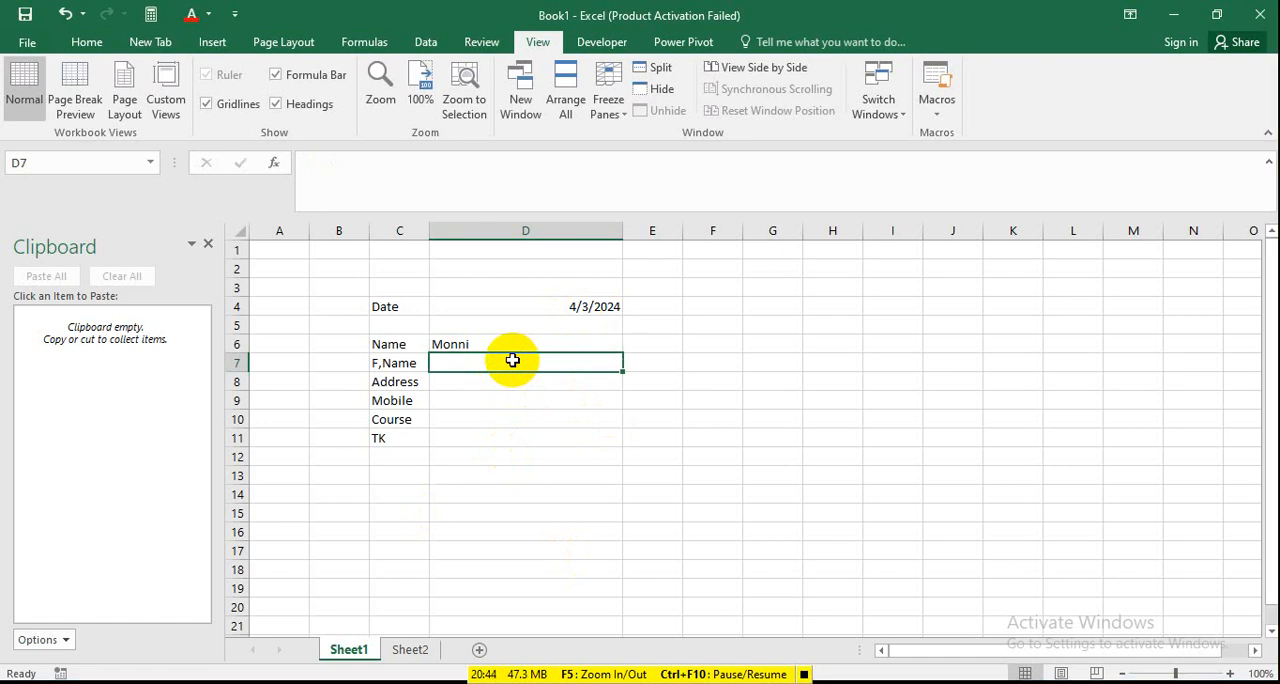
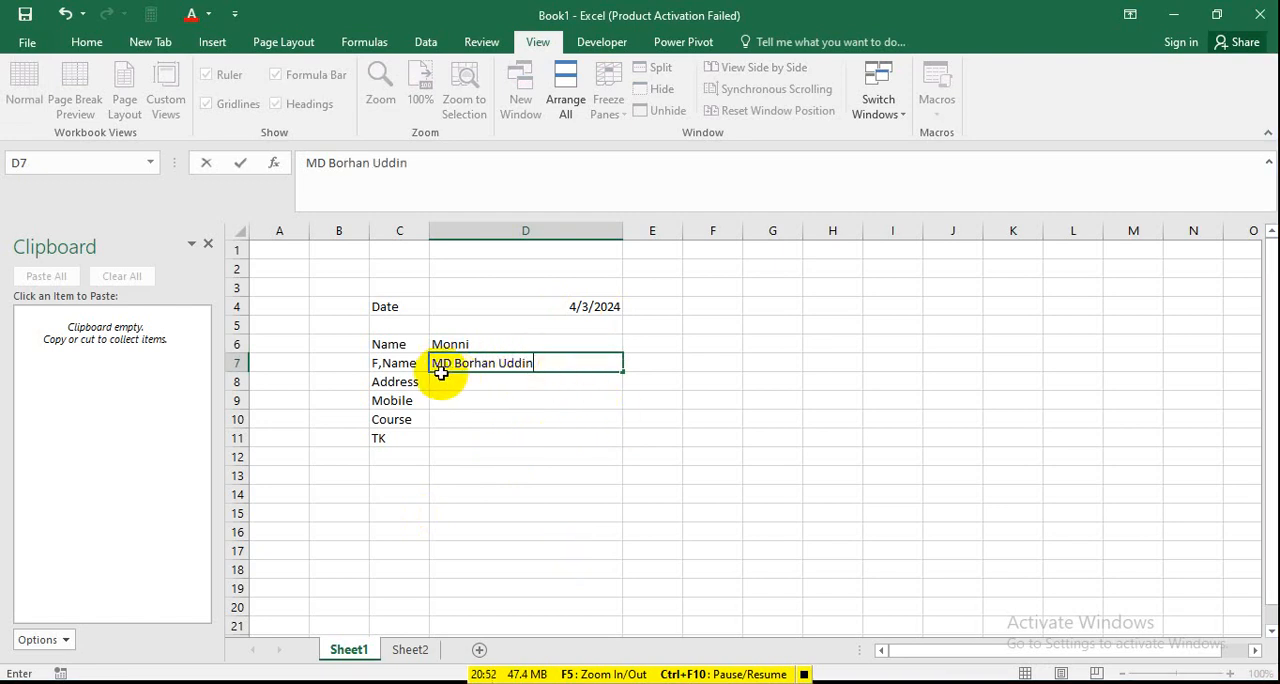
Enter the person's address in cell D8 and the mobile number in cell D9.
click(476, 377)
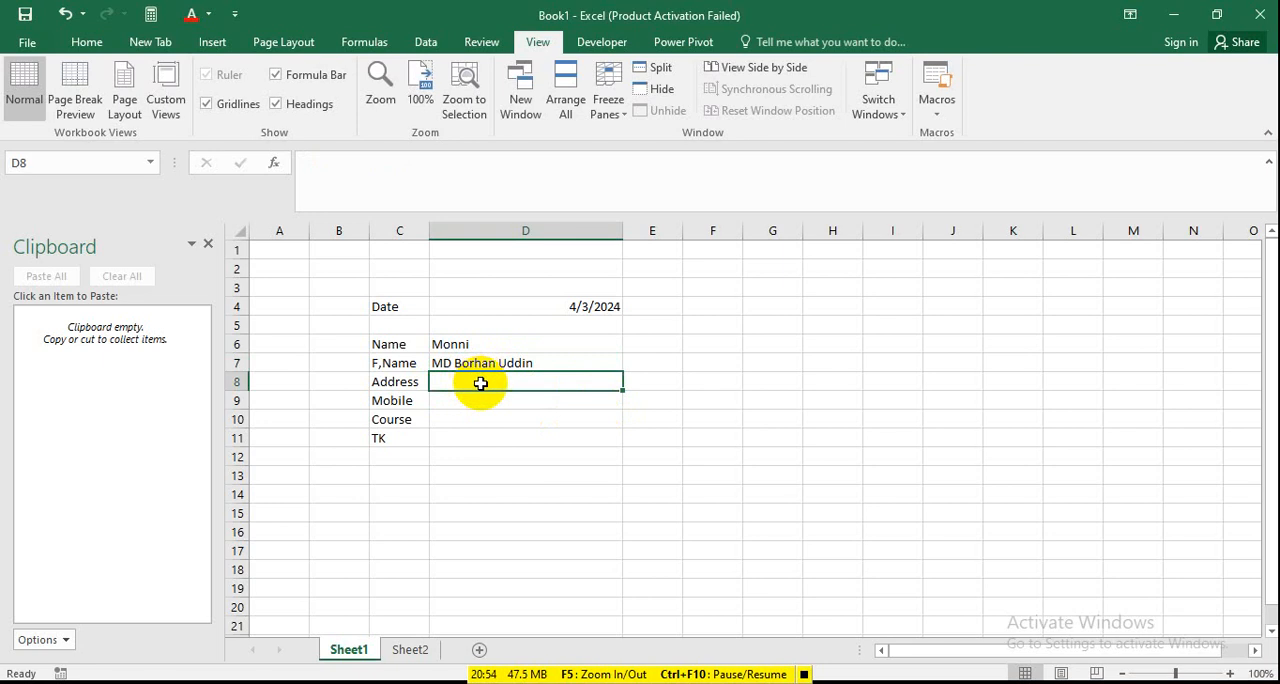
text(Mada)
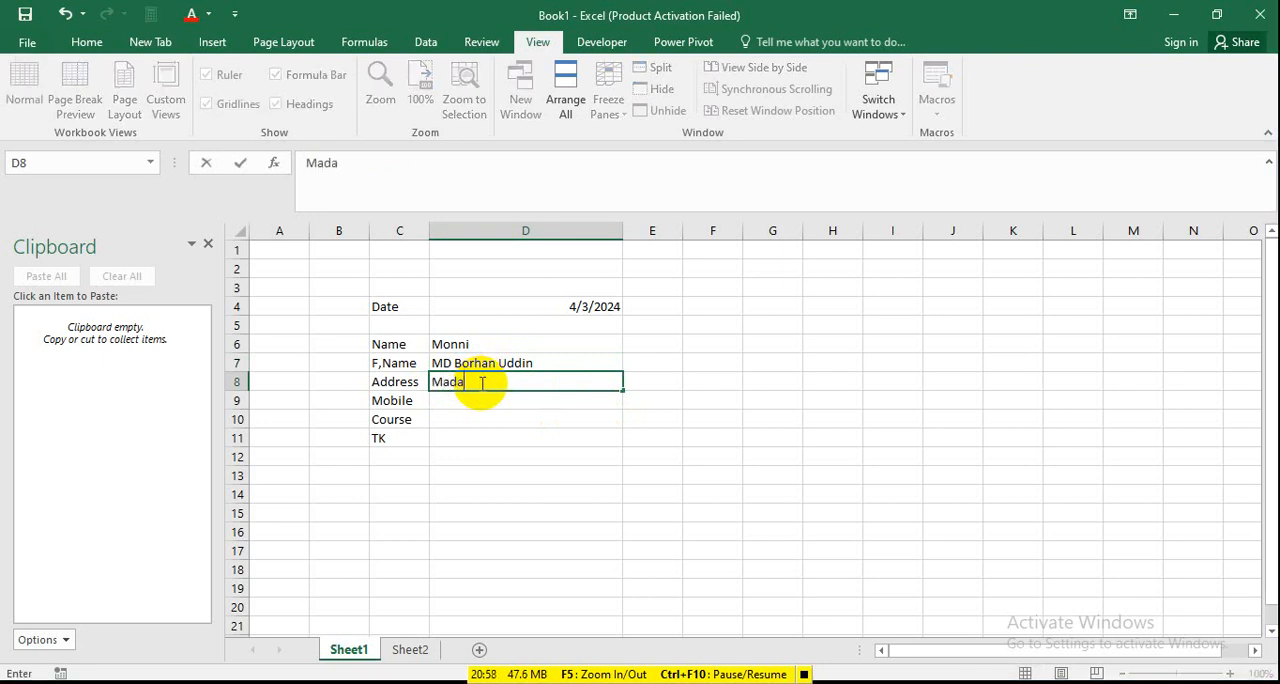
text(ninagar)
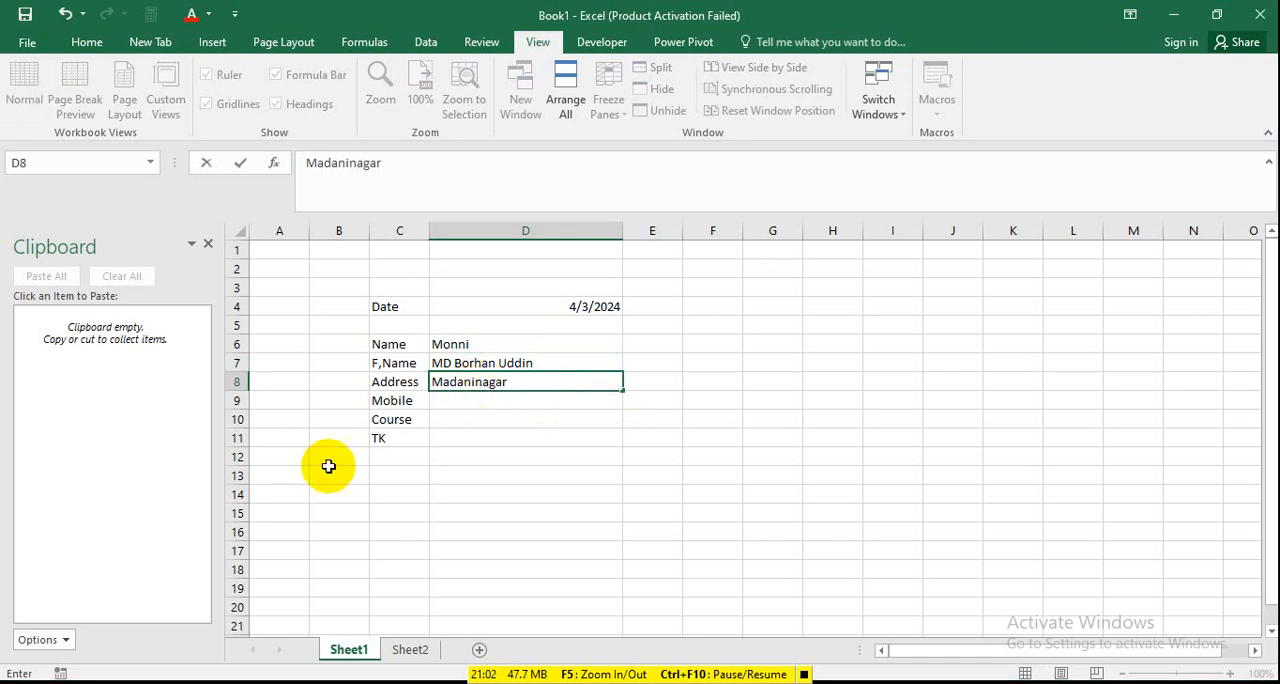
click(457, 403)
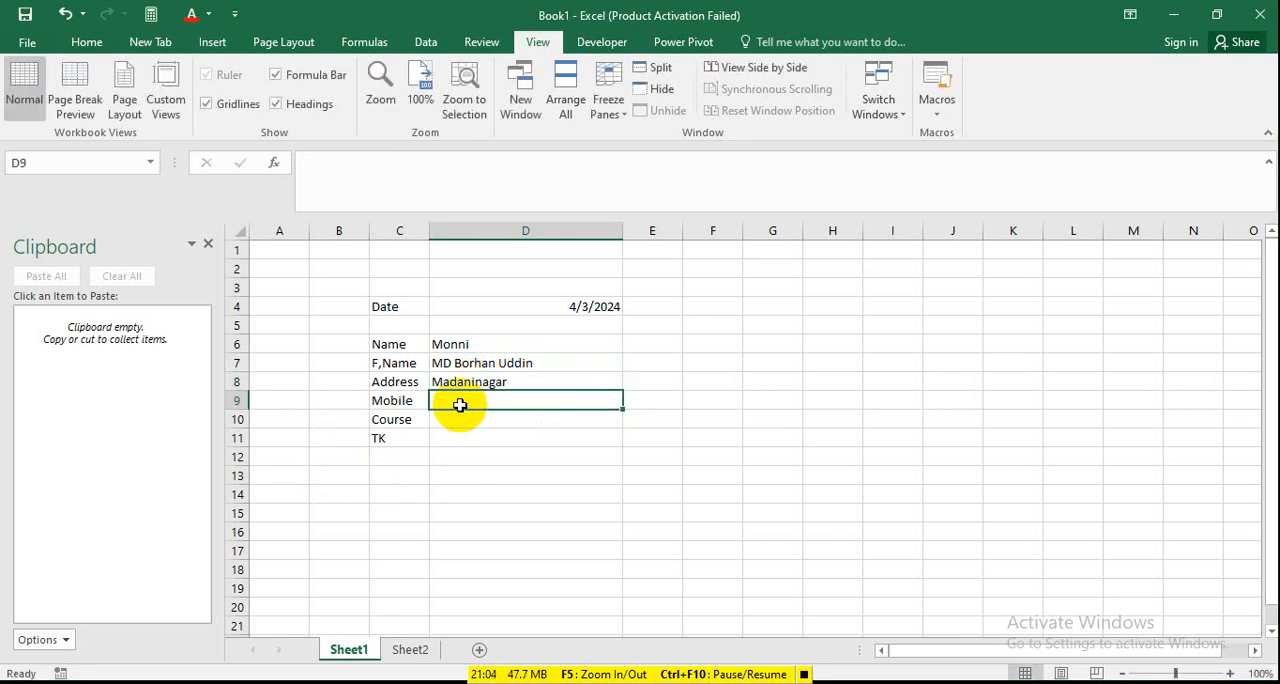
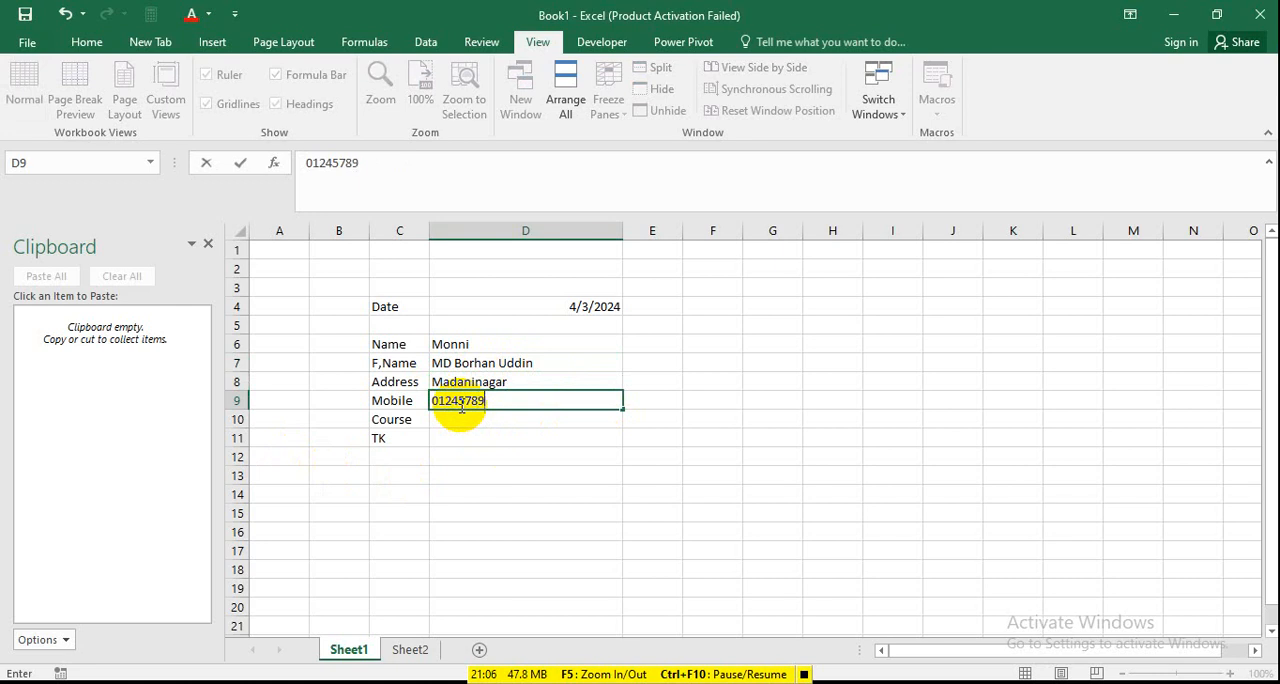
key(ctrl+Return)
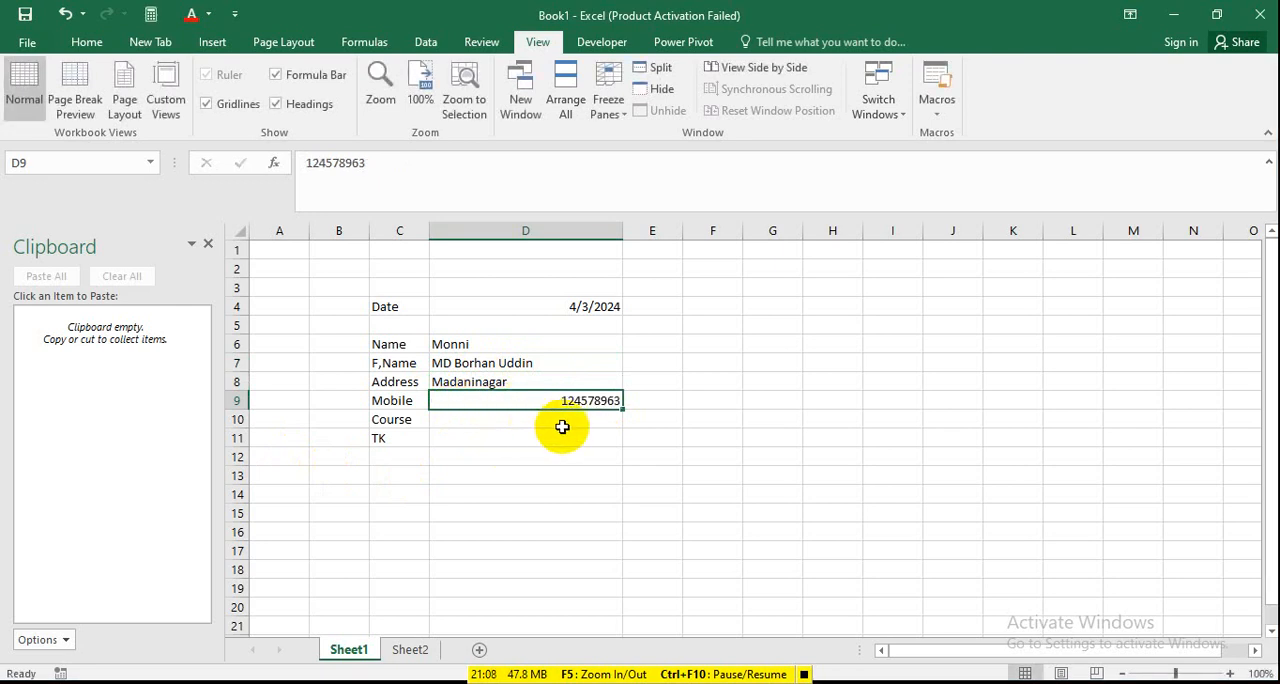
Enter the course codes OA, GD, DM and WD in cells I10 to I13.
click(565, 420)
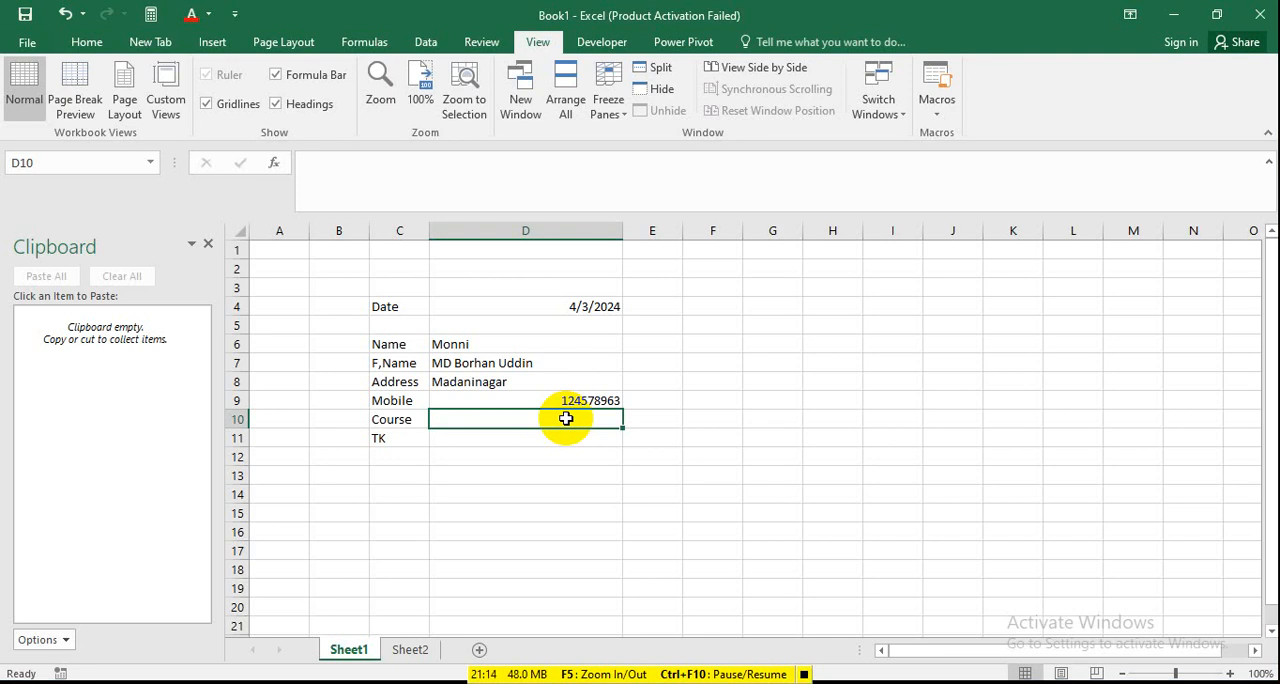
click(900, 419)
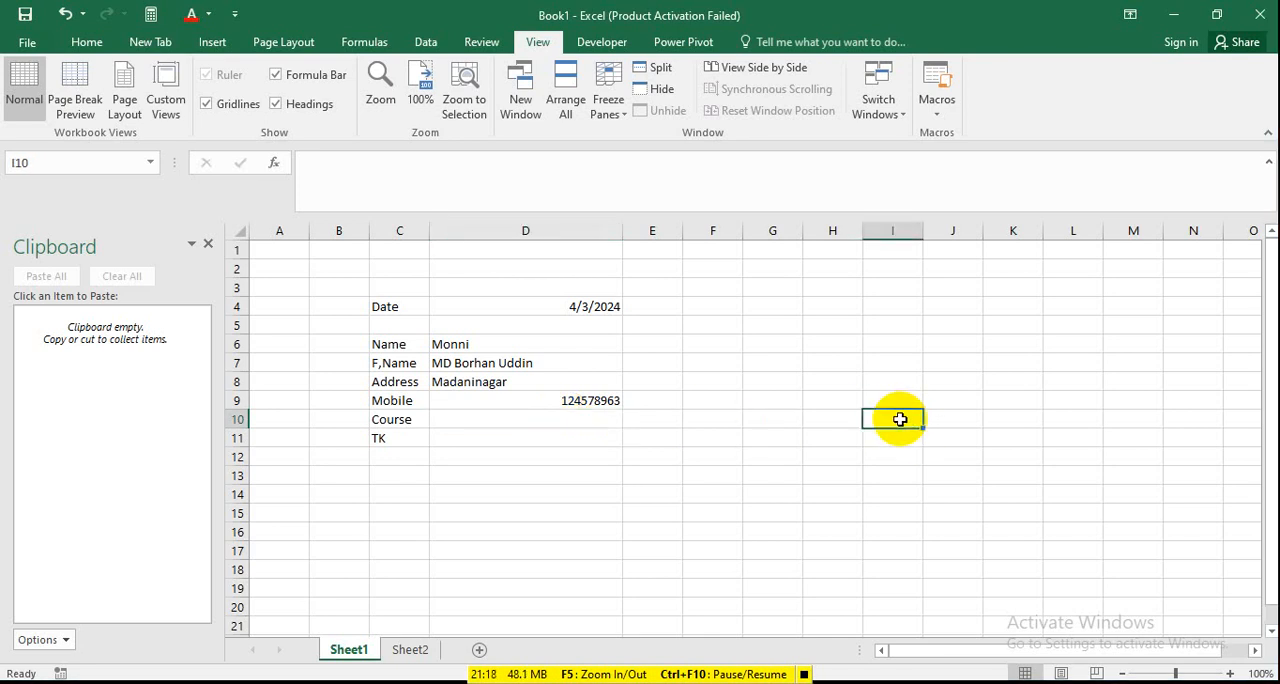
text(OA)
key(Return)
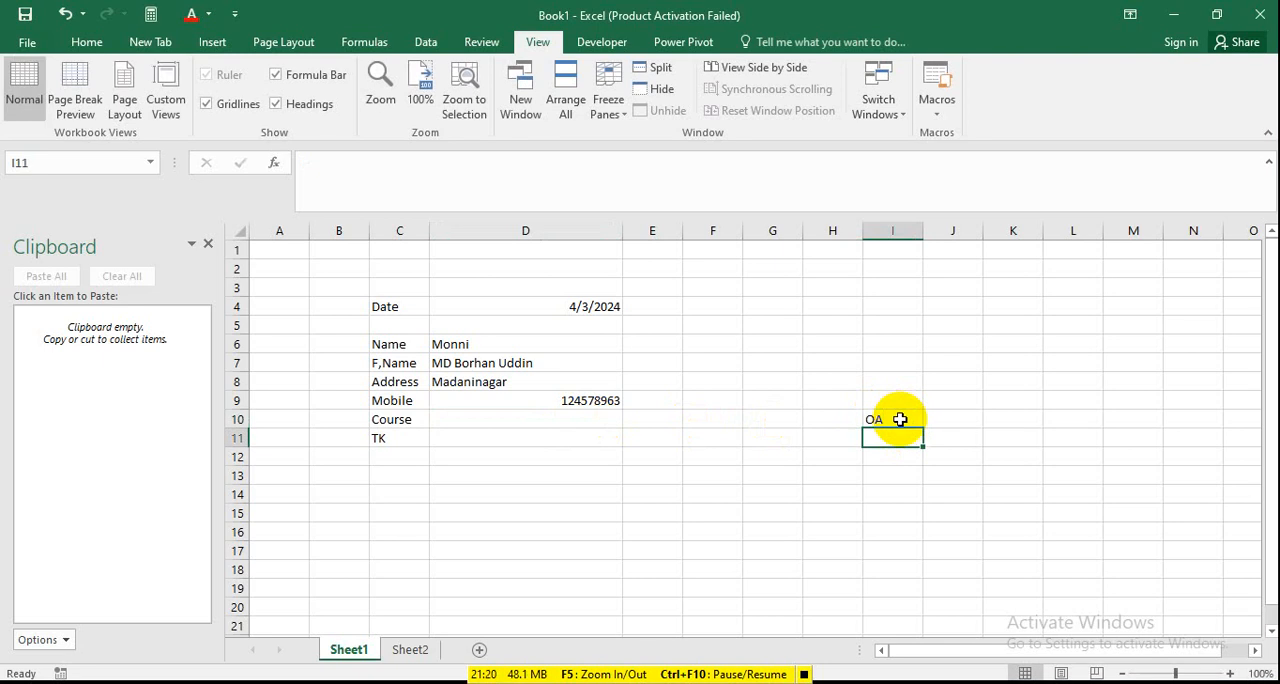
text(GD)
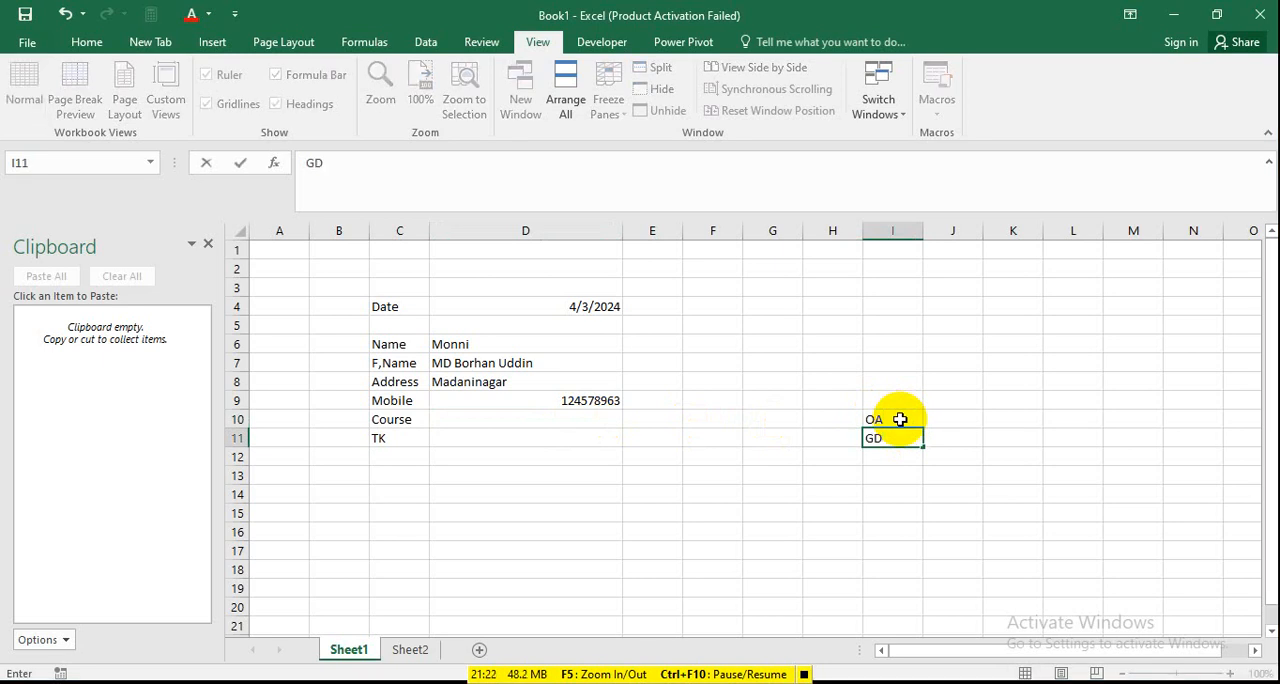
key(Return)
text(DMN)
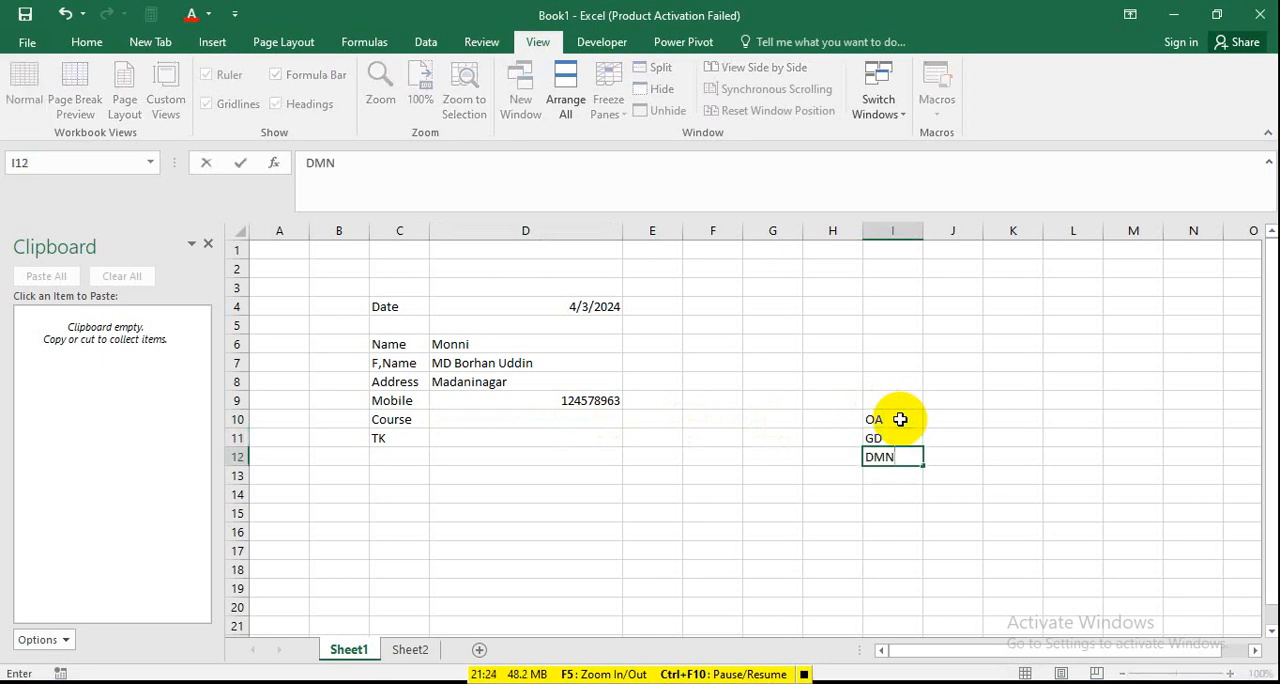
key(BackSpace)
key(Return)
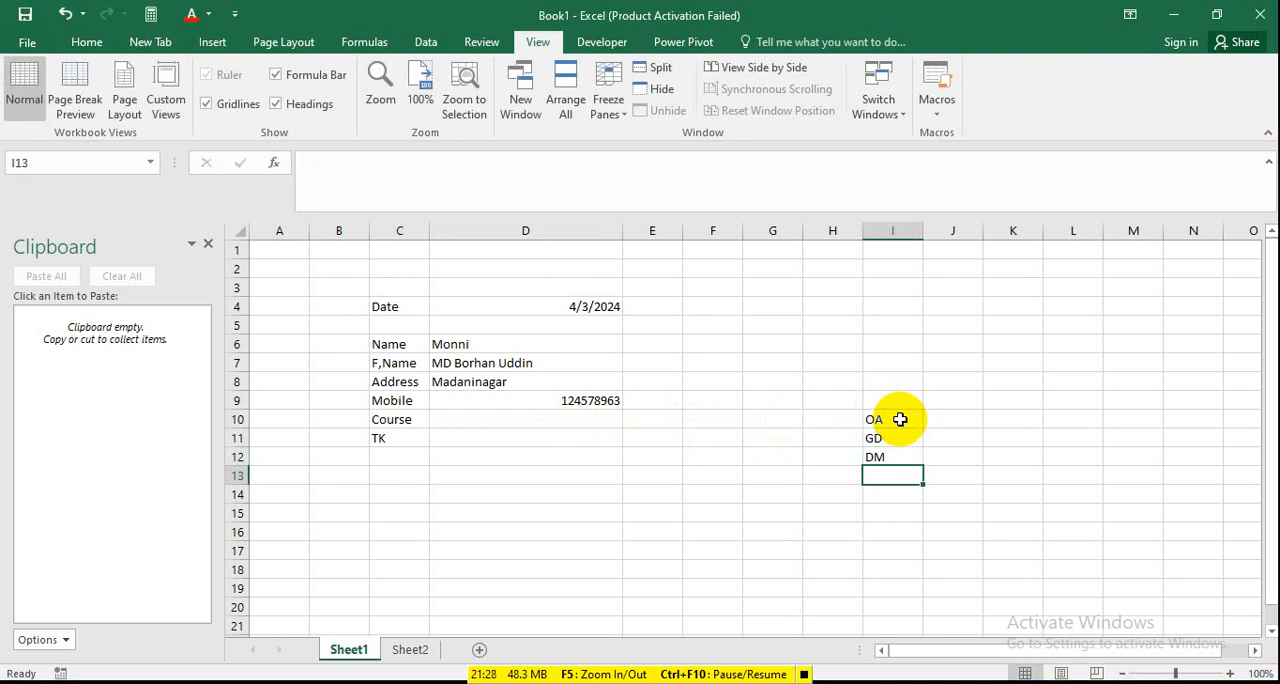
text(WD)
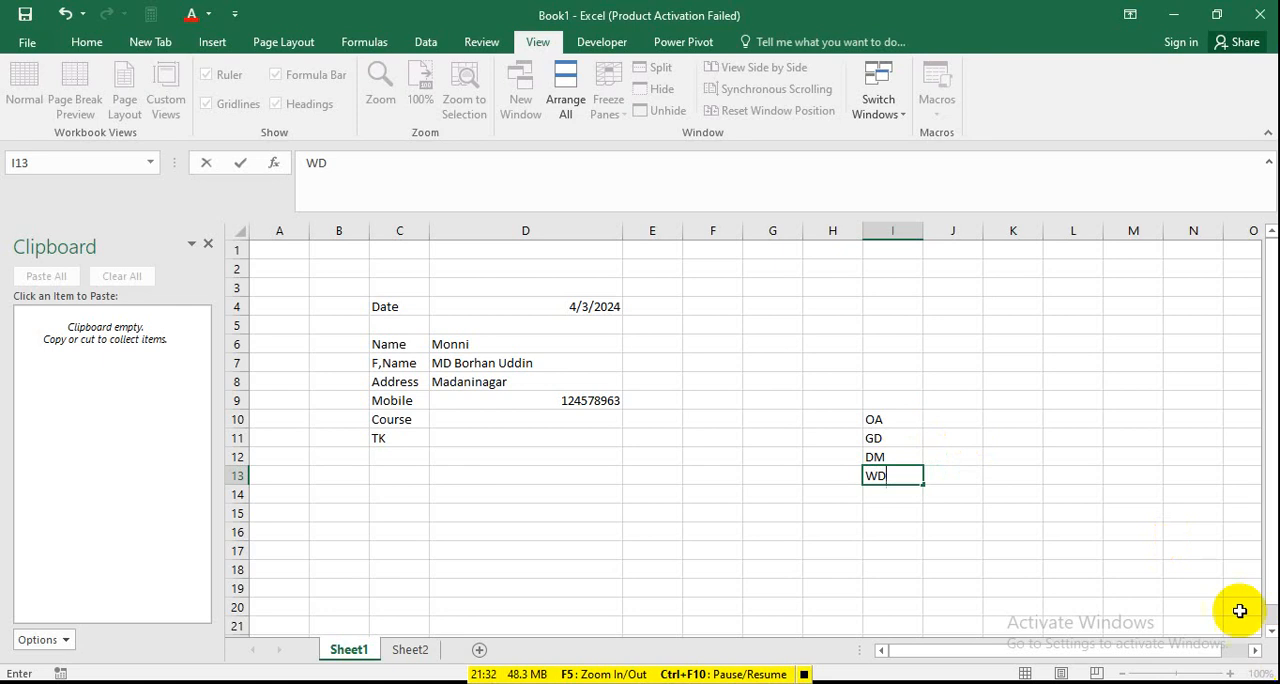
click(1070, 495)
Add a list data validation to the Course cell D10 with the source range =$I$10:$I$13.
click(534, 413)
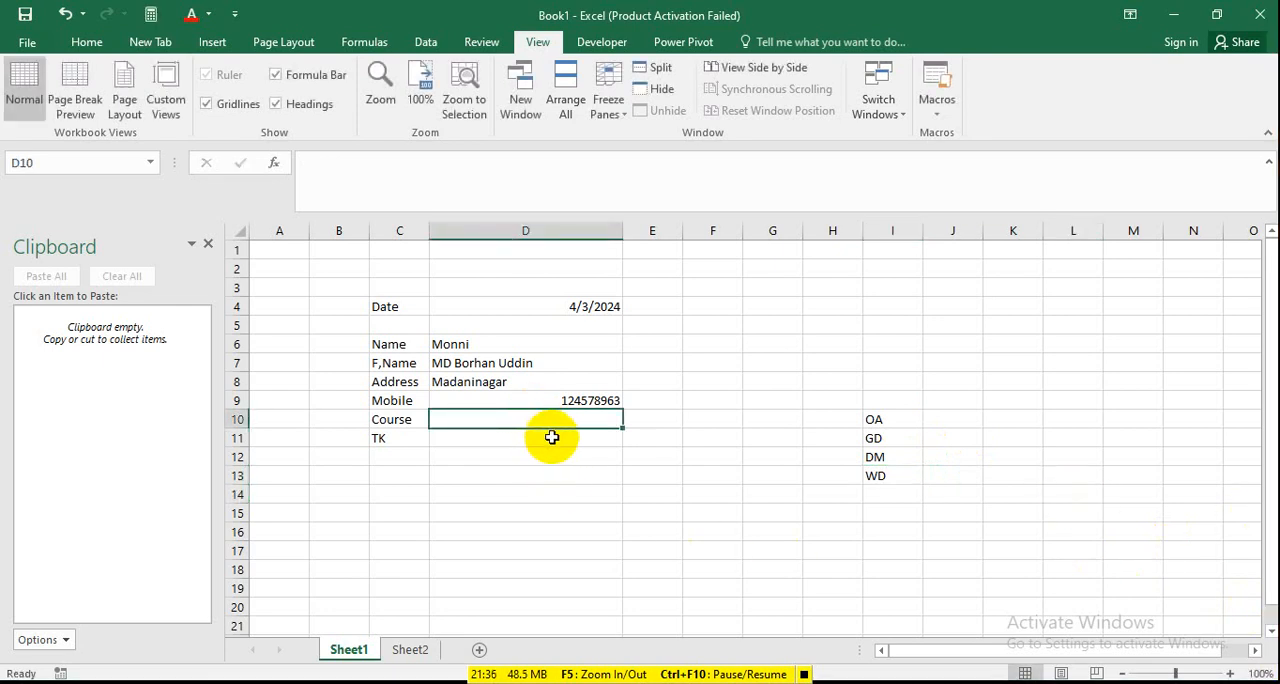
click(424, 45)
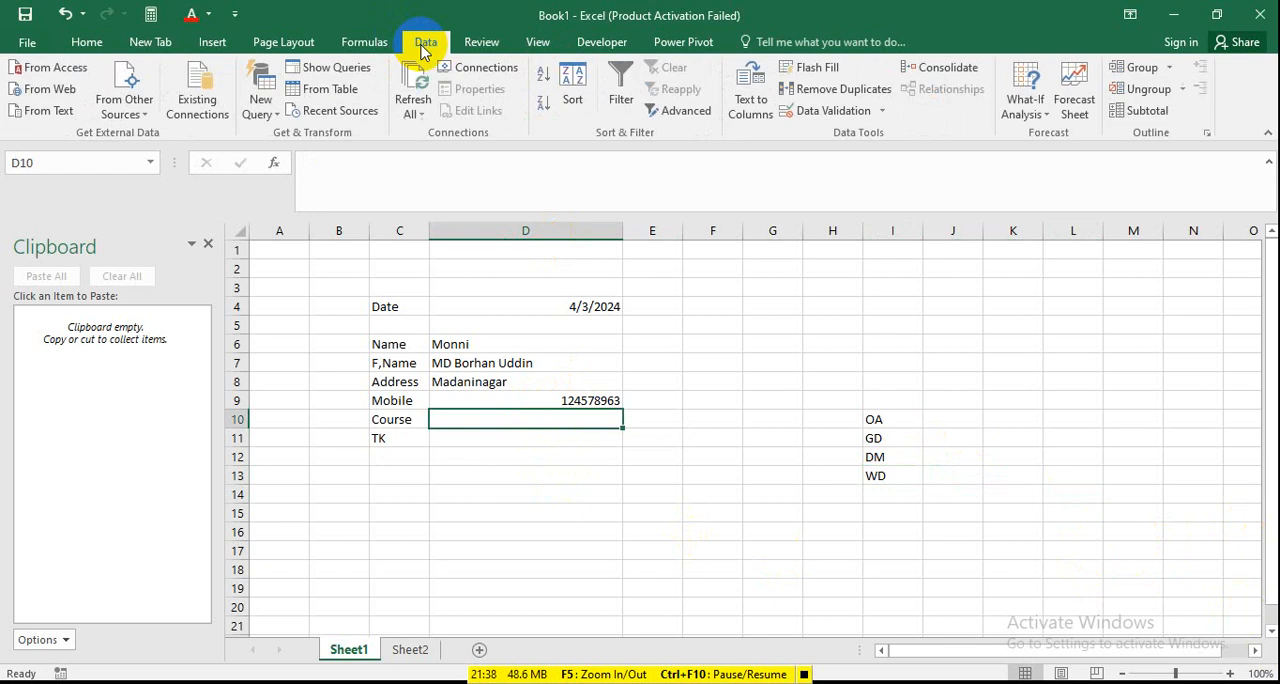
click(836, 111)
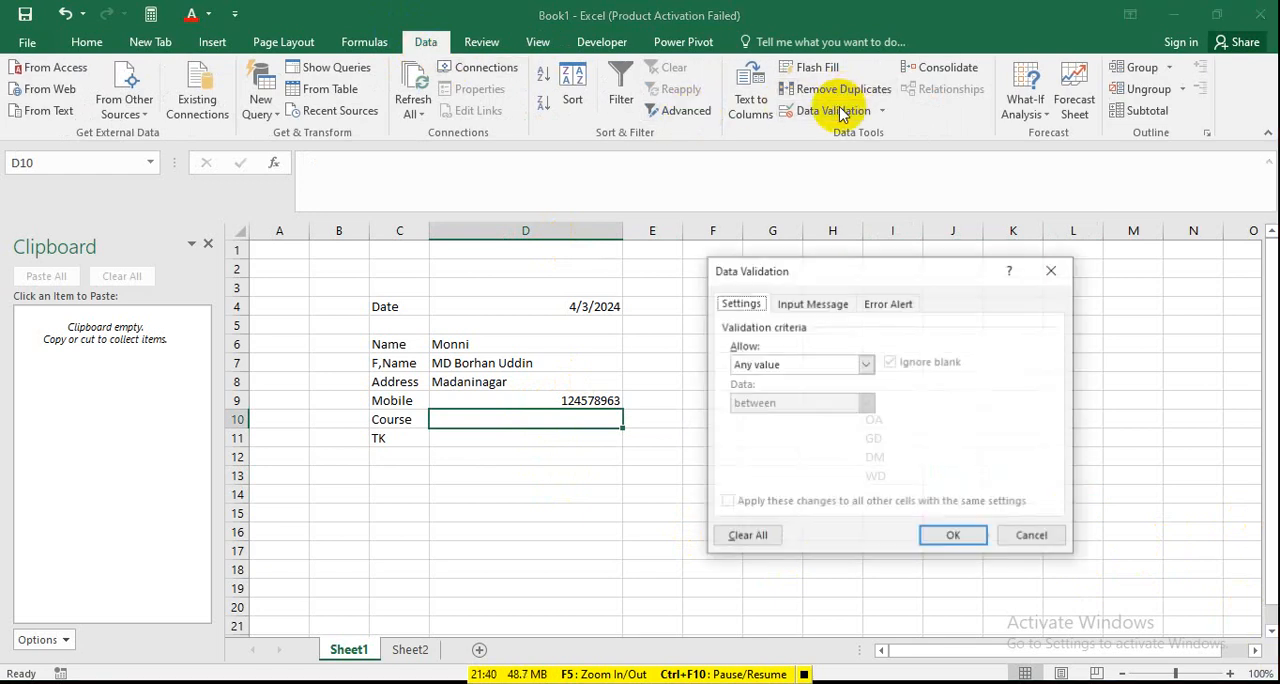
click(865, 364)
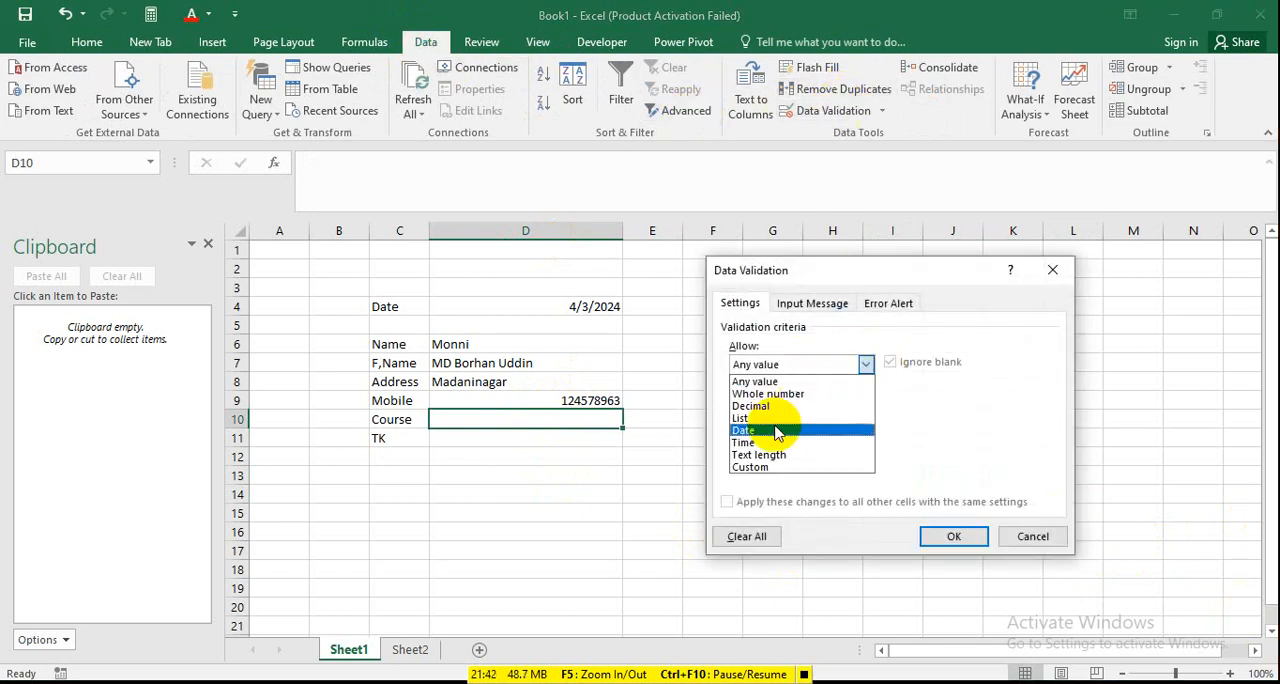
click(750, 418)
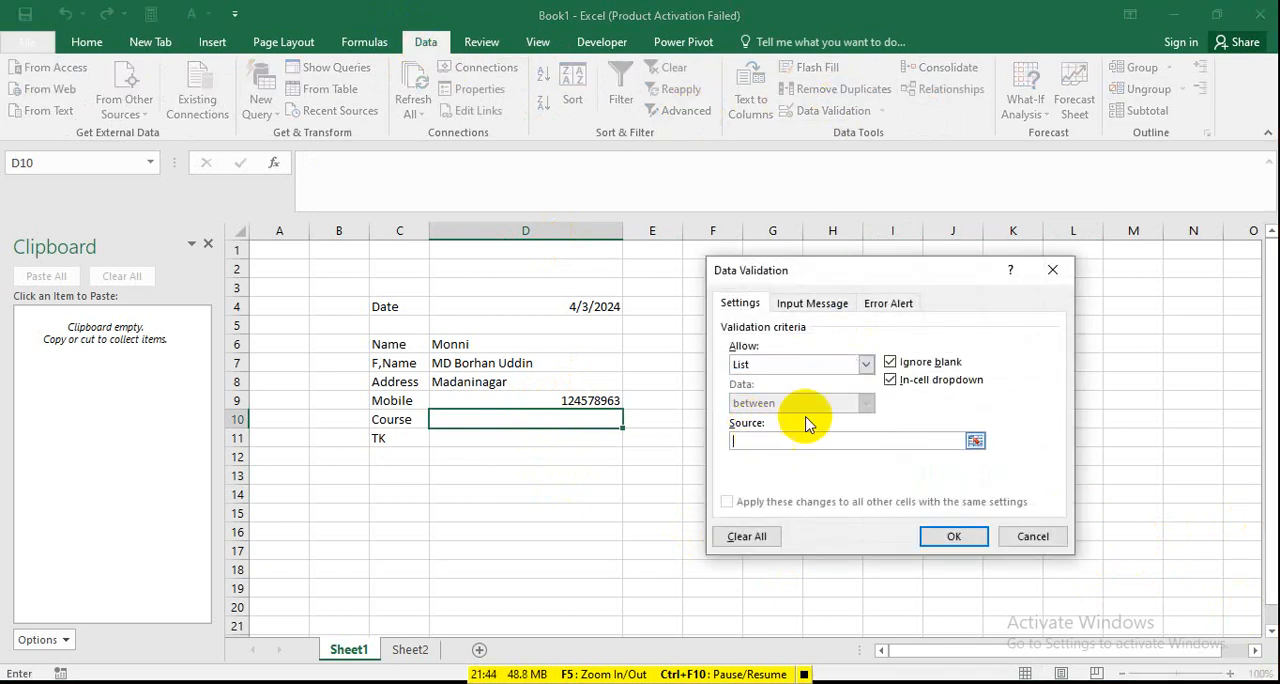
drag(870, 268, 416, 315)
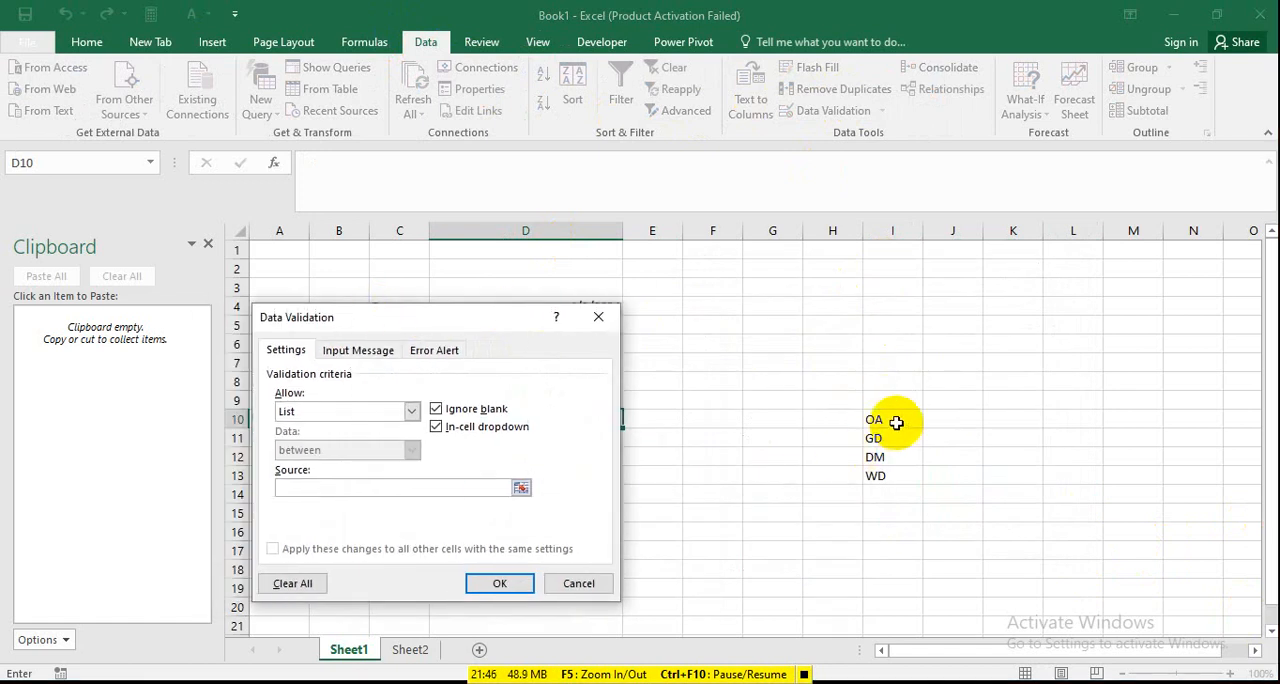
drag(896, 423, 900, 481)
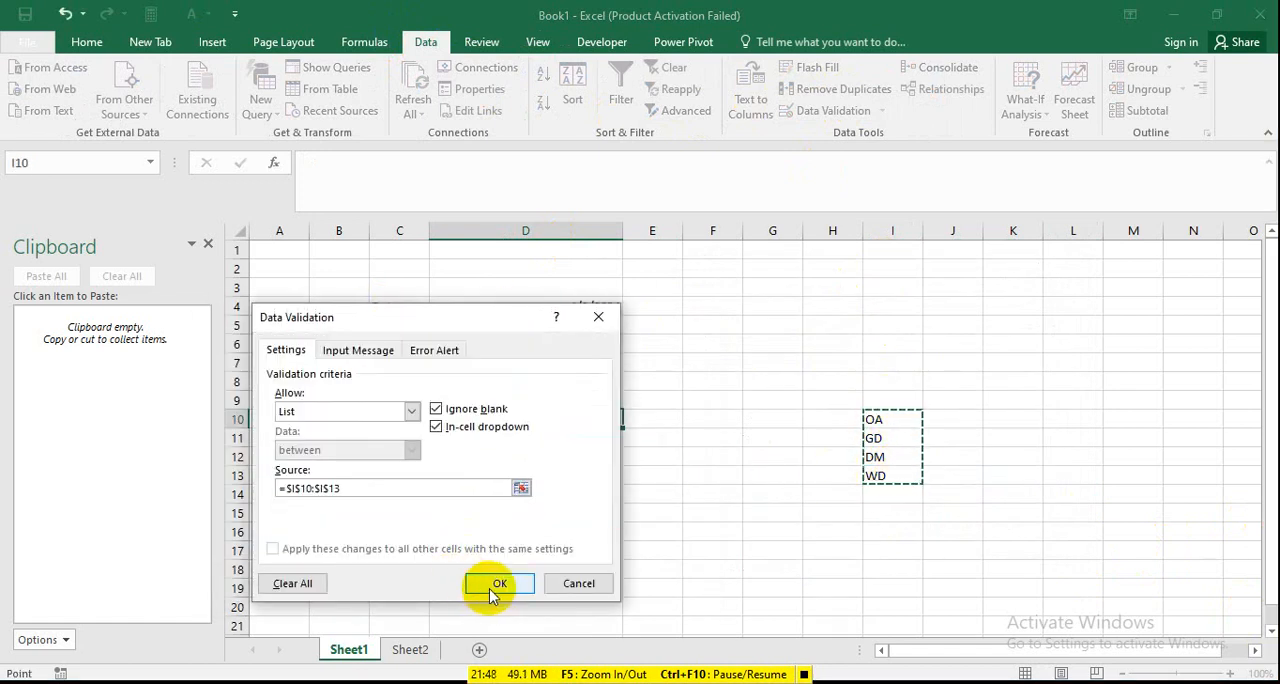
click(491, 590)
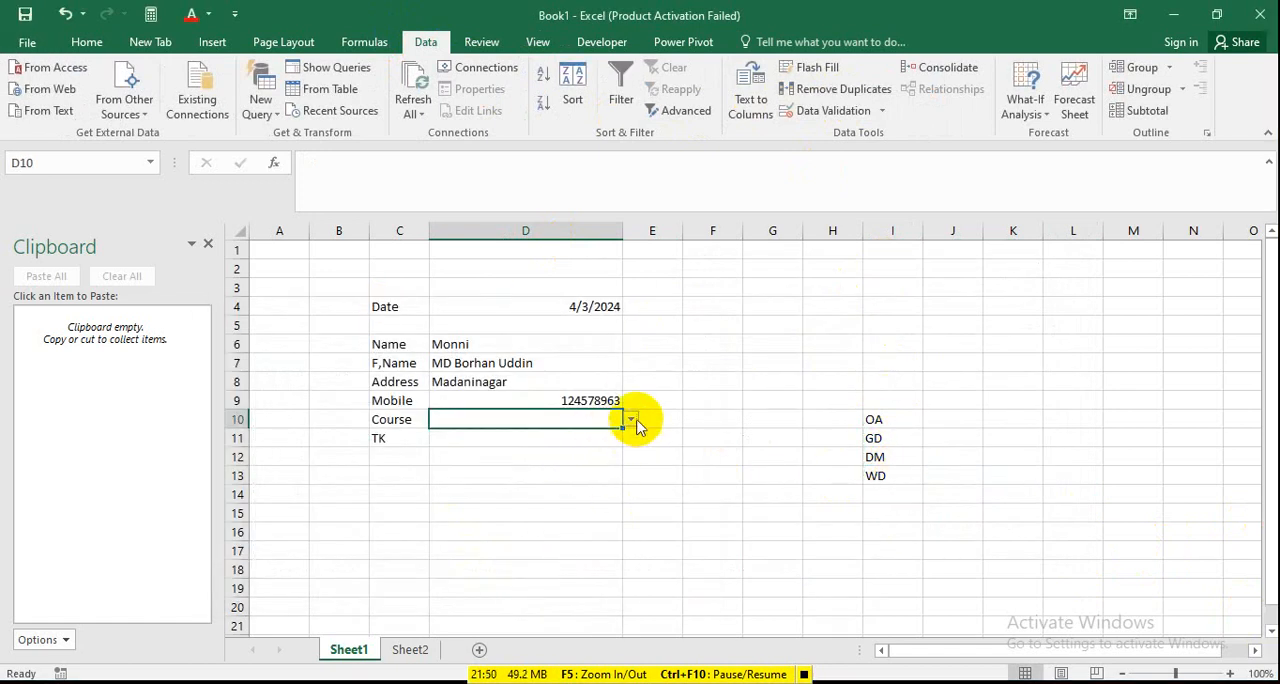
Check the options of the dropdown list in the Course cell D10 and choose OA.
click(640, 425)
click(608, 420)
click(631, 420)
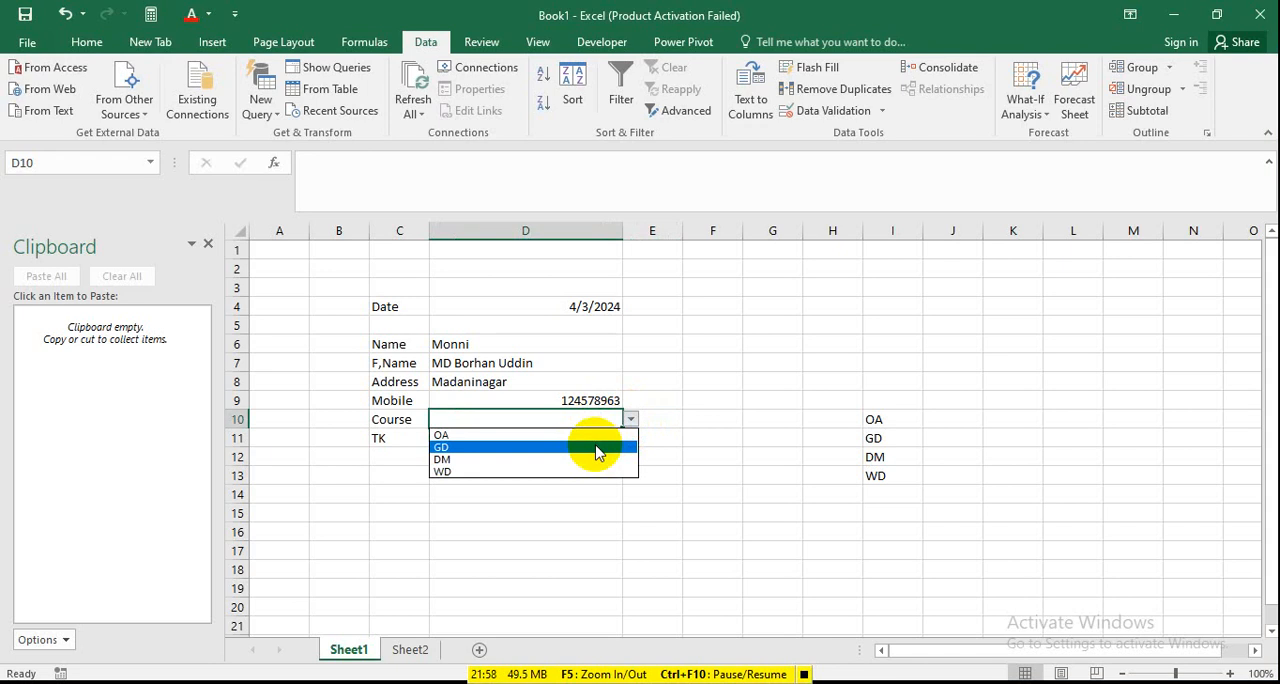
key(Escape)
click(480, 440)
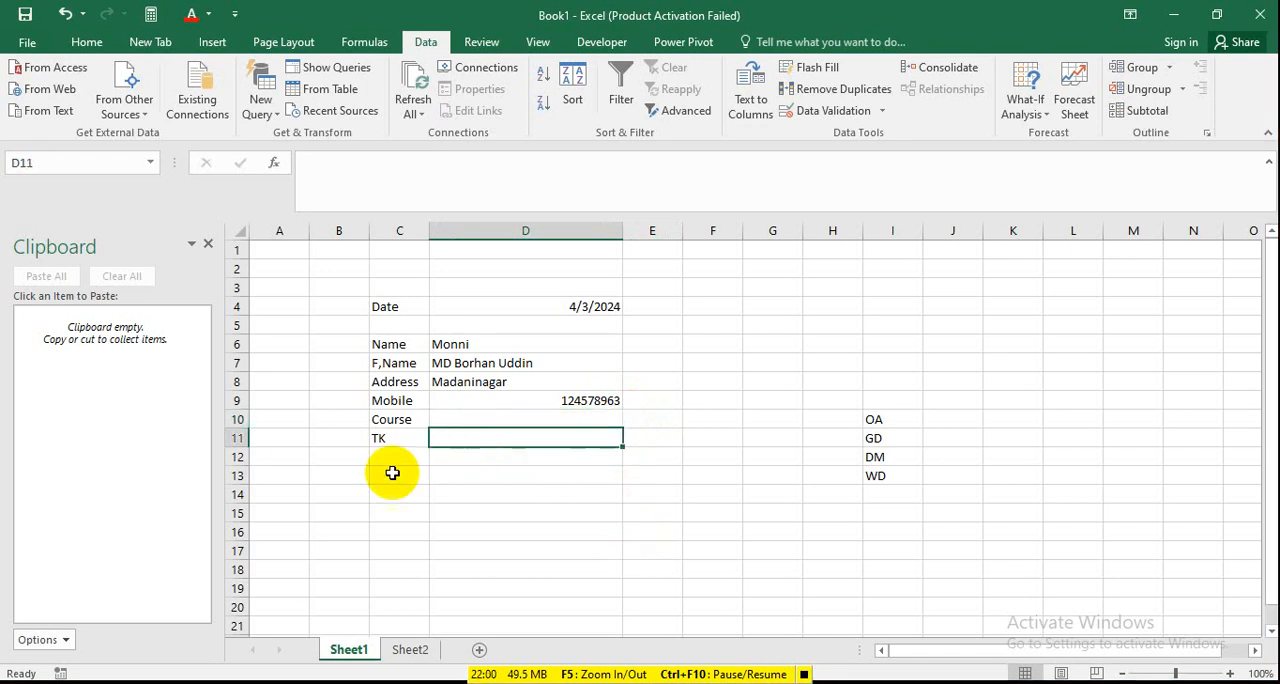
click(612, 418)
click(632, 424)
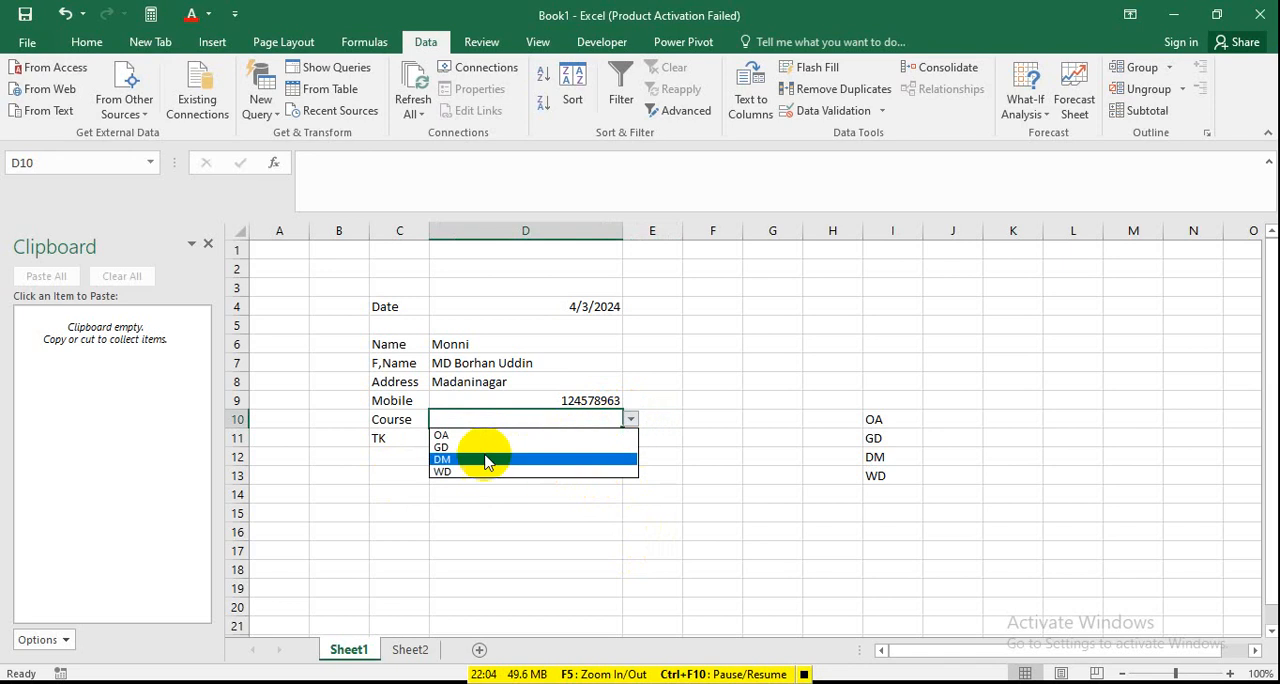
click(458, 436)
Enter 4200 in cell D11 beside the TK label.
click(458, 438)
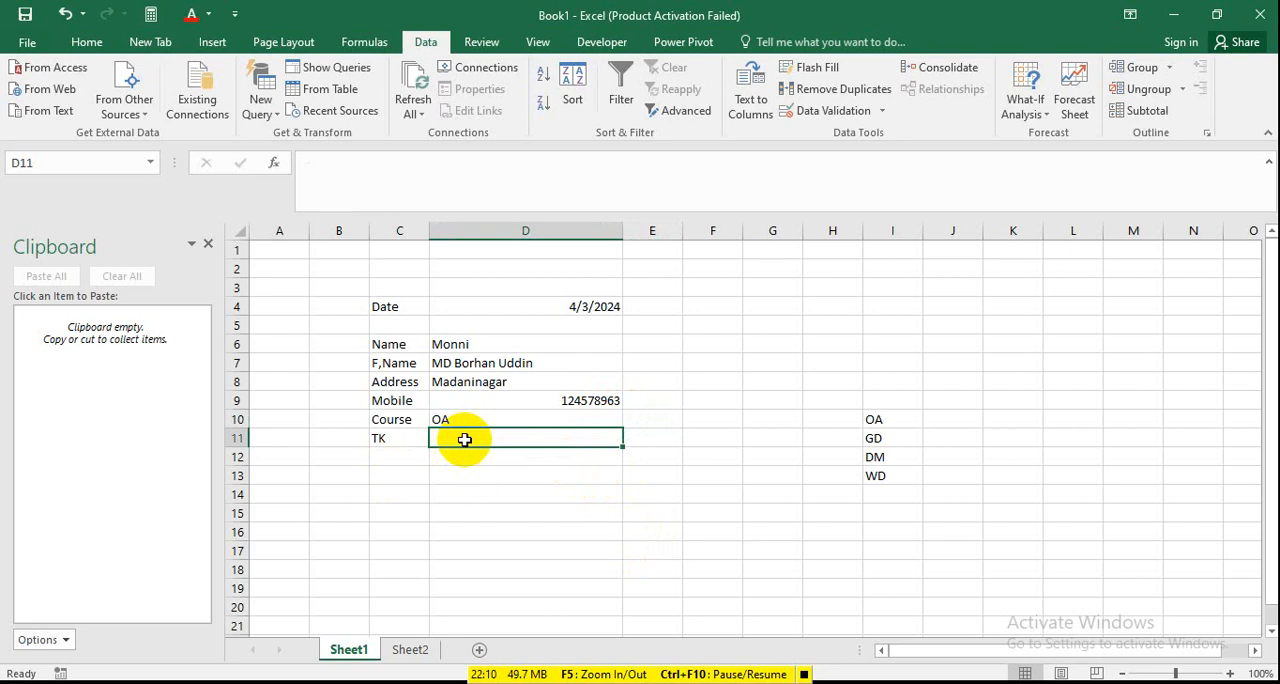
text(42)
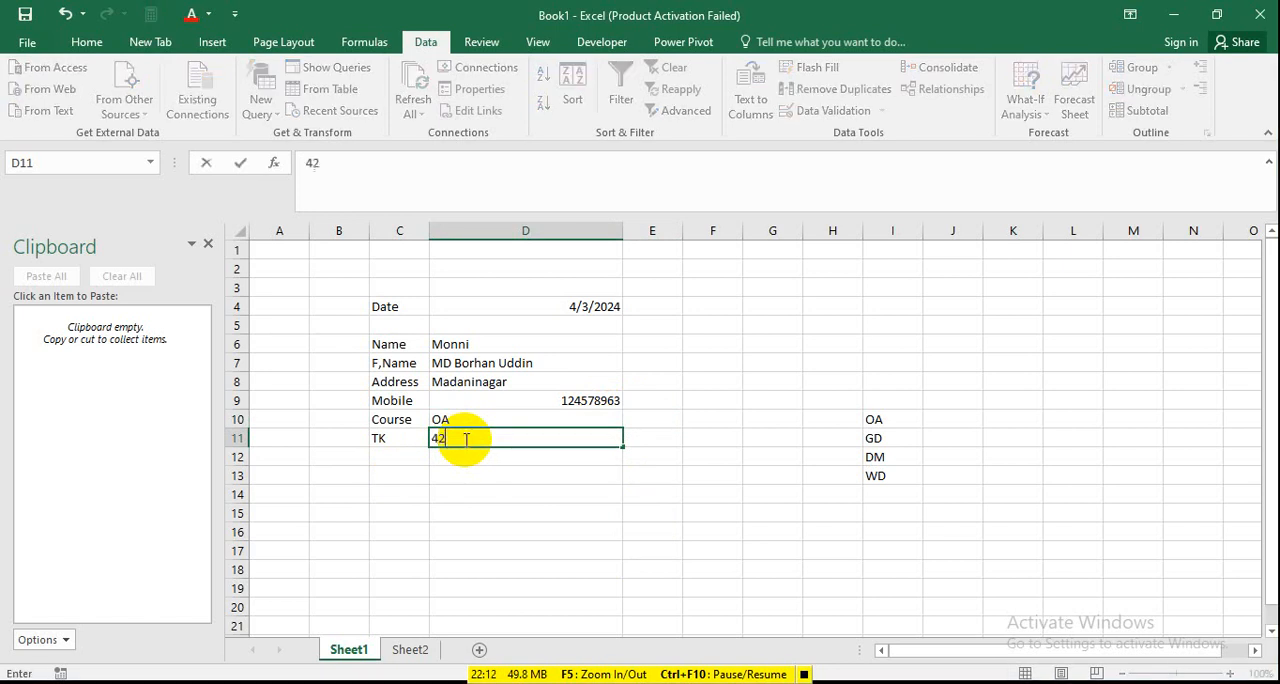
text(00)
click(652, 497)
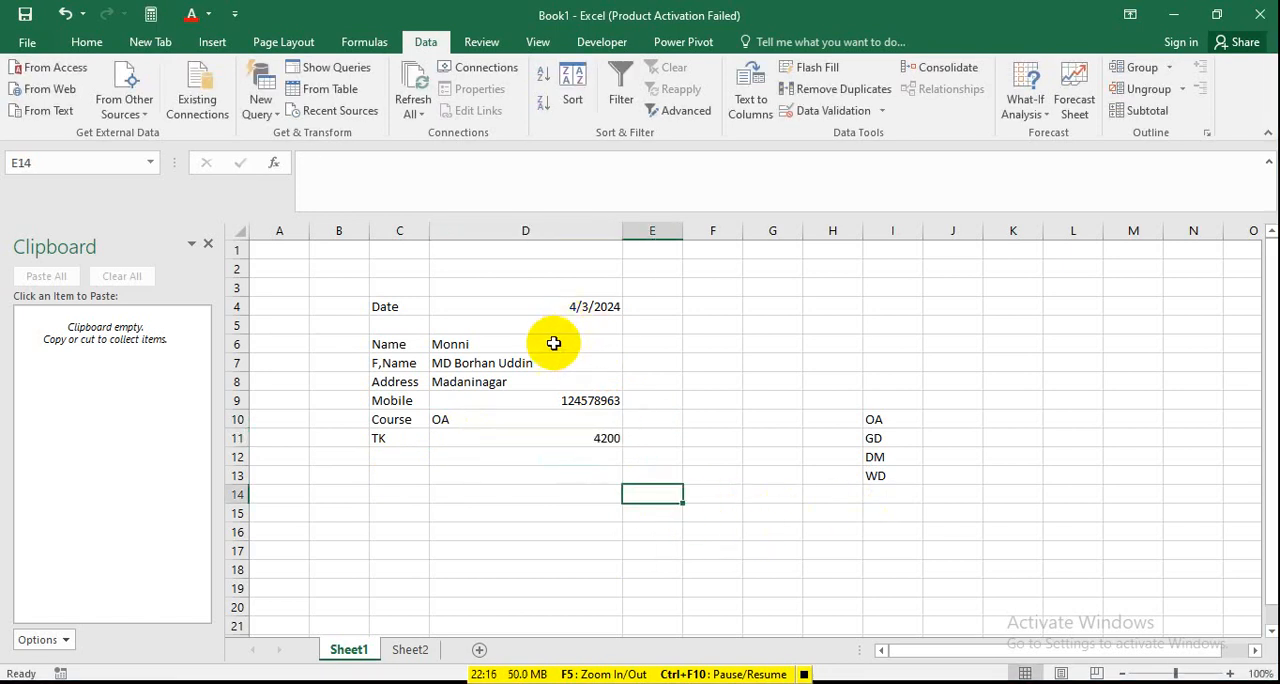
Centre the record values in cells D6 to D11 horizontally and vertically.
drag(500, 349, 577, 430)
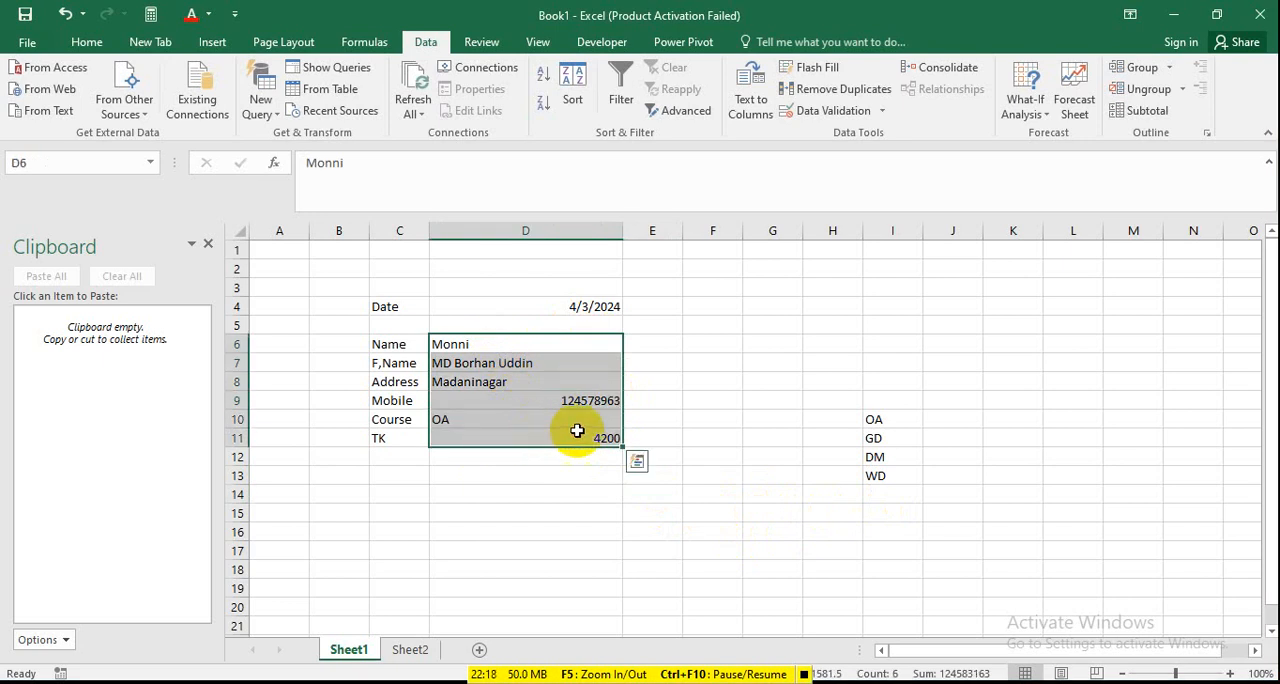
click(88, 42)
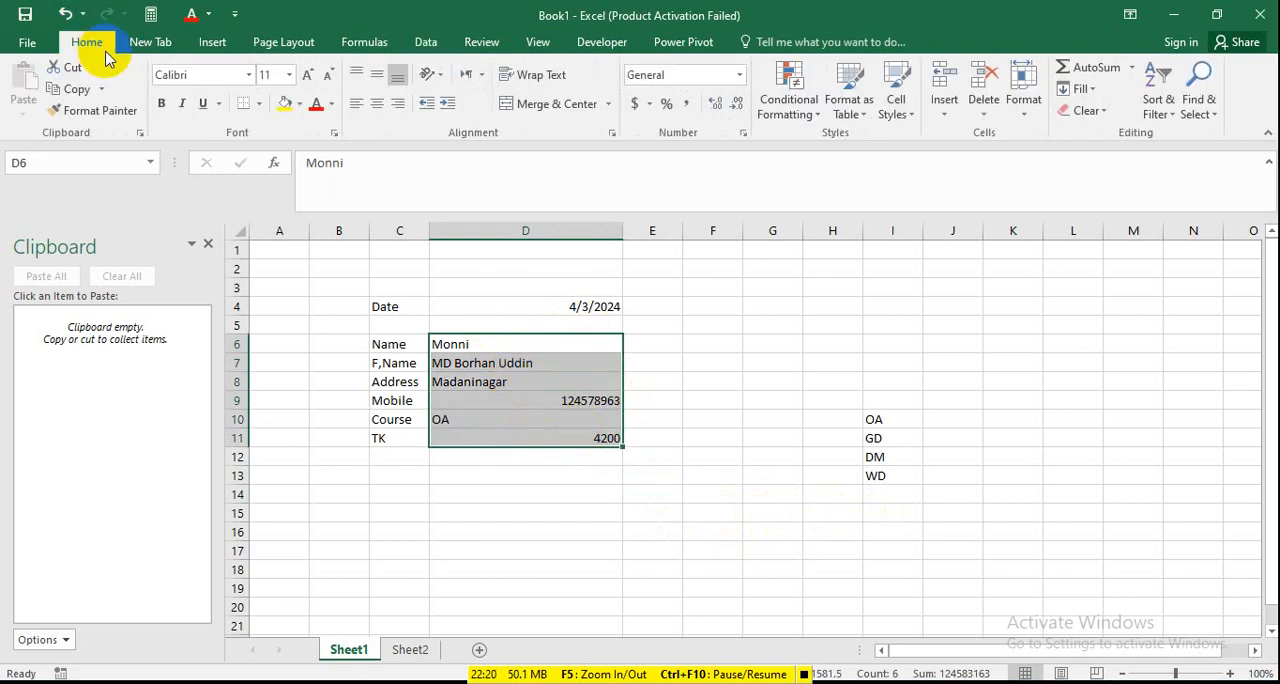
click(377, 103)
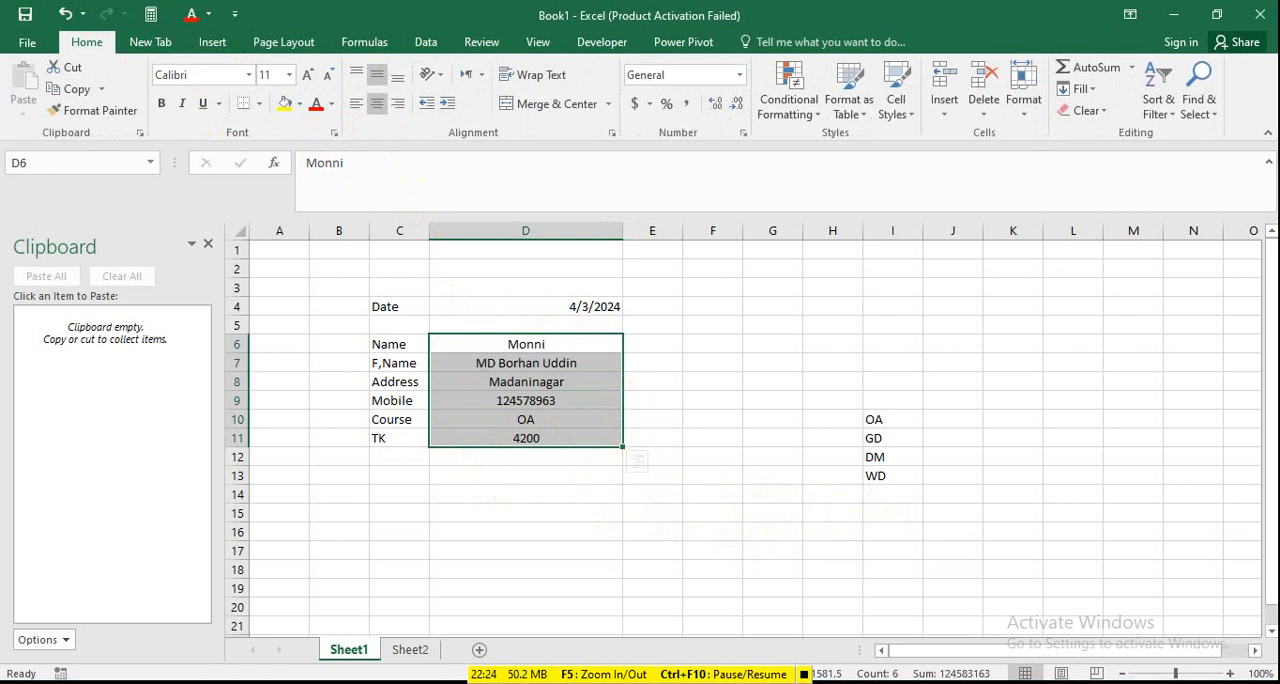
click(531, 371)
click(543, 346)
click(715, 420)
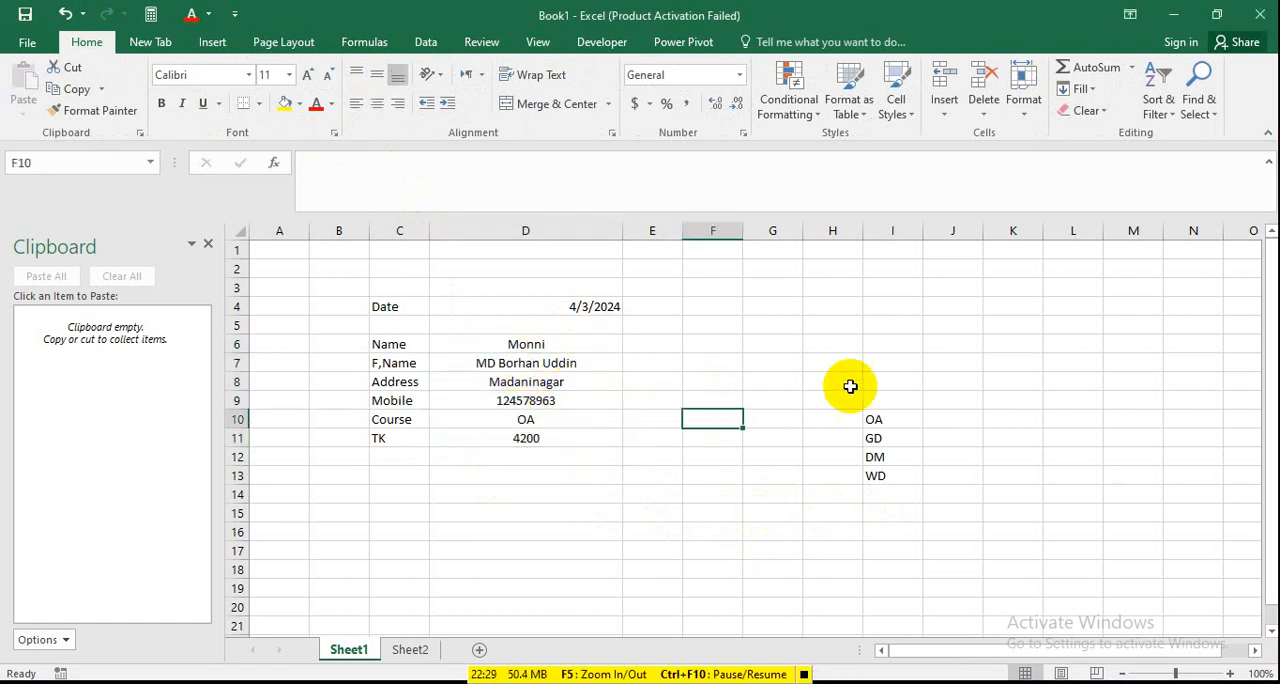
Hide columns H and I, which hold the course code list.
drag(833, 230, 883, 311)
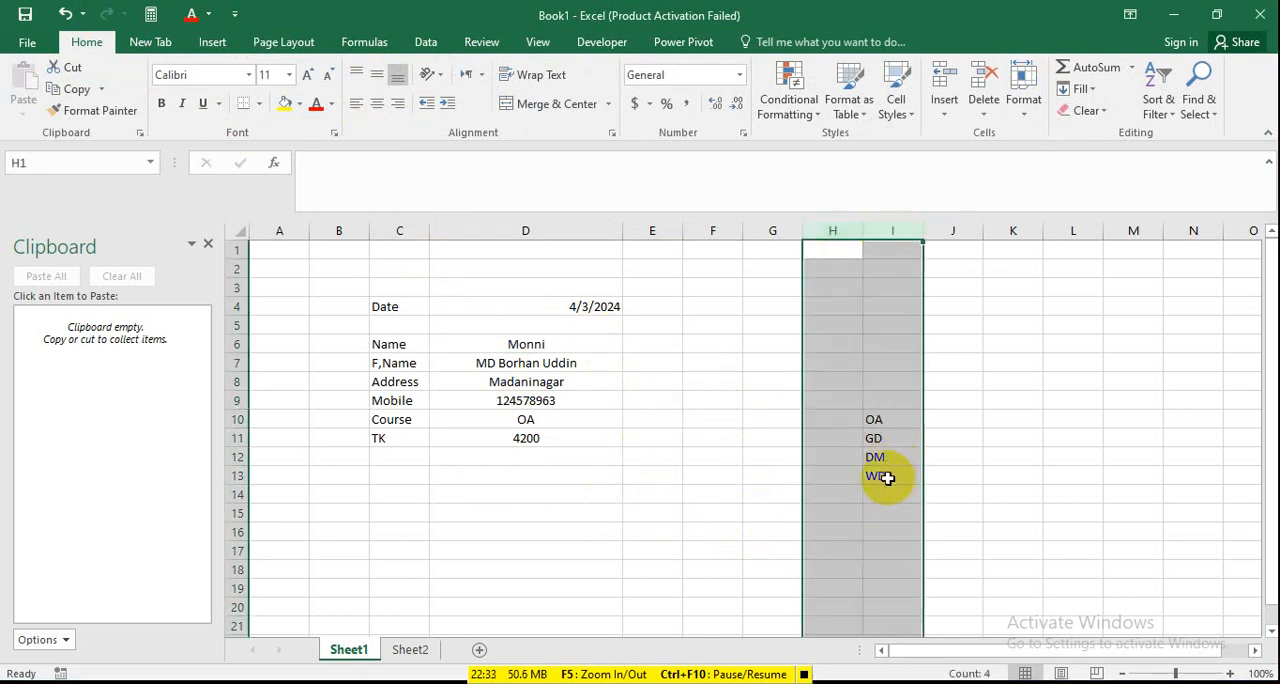
right_click(886, 364)
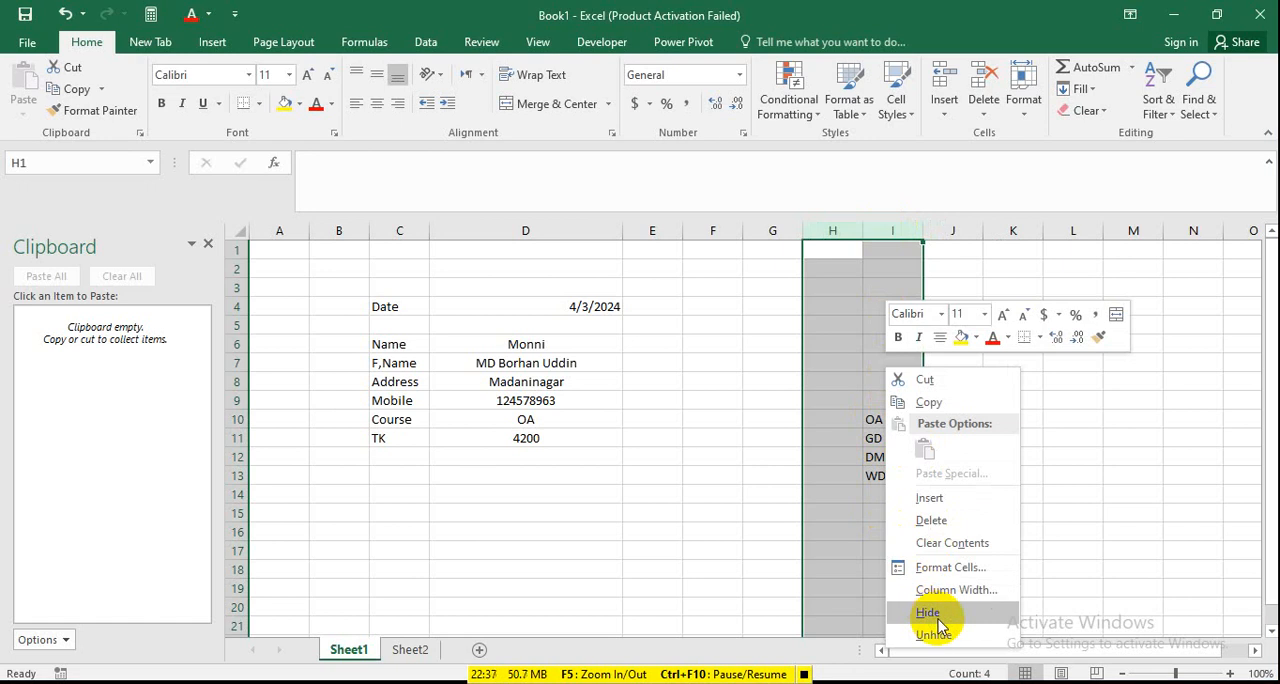
click(937, 616)
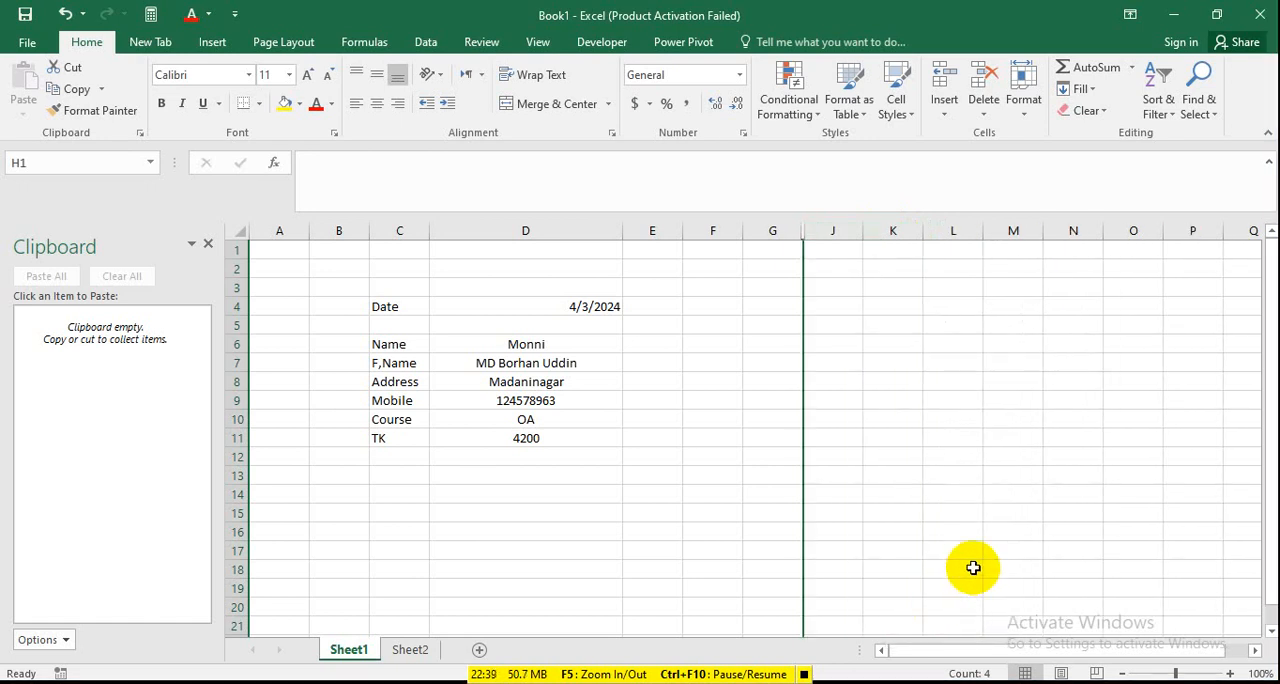
click(893, 494)
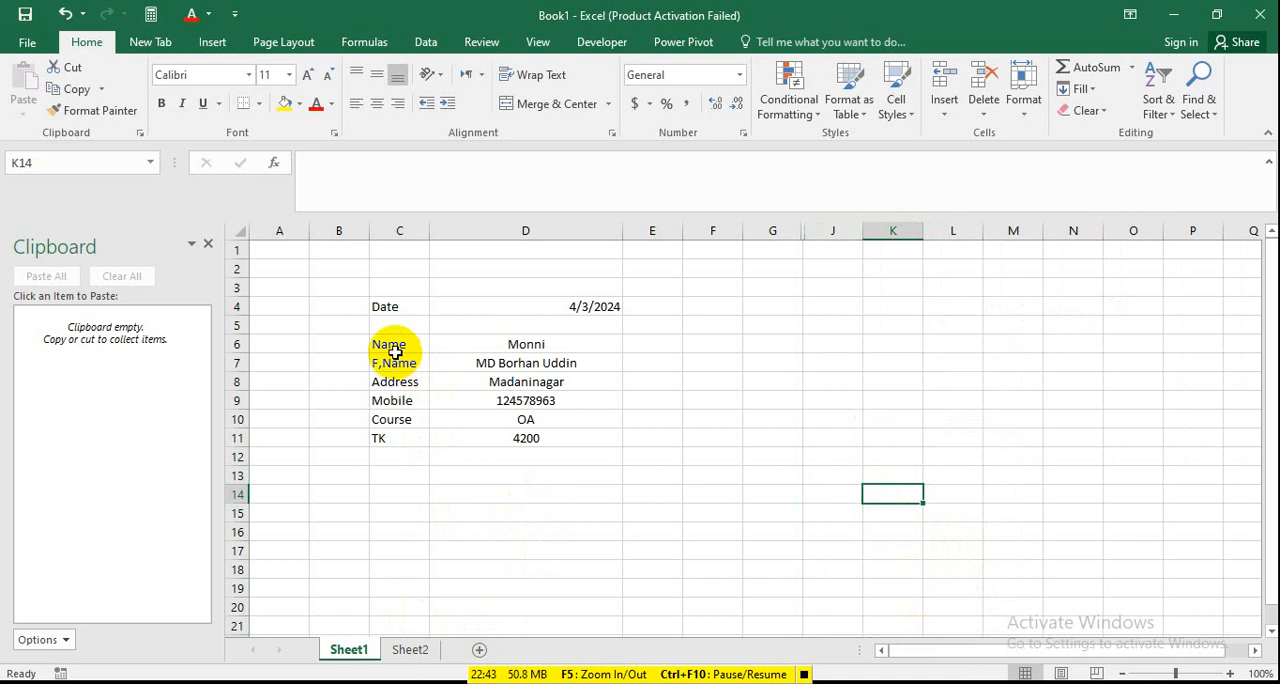
Copy the labels Name to TK from C6:C11 and paste them transposed into Sheet2 starting at cell E3.
drag(390, 341, 398, 436)
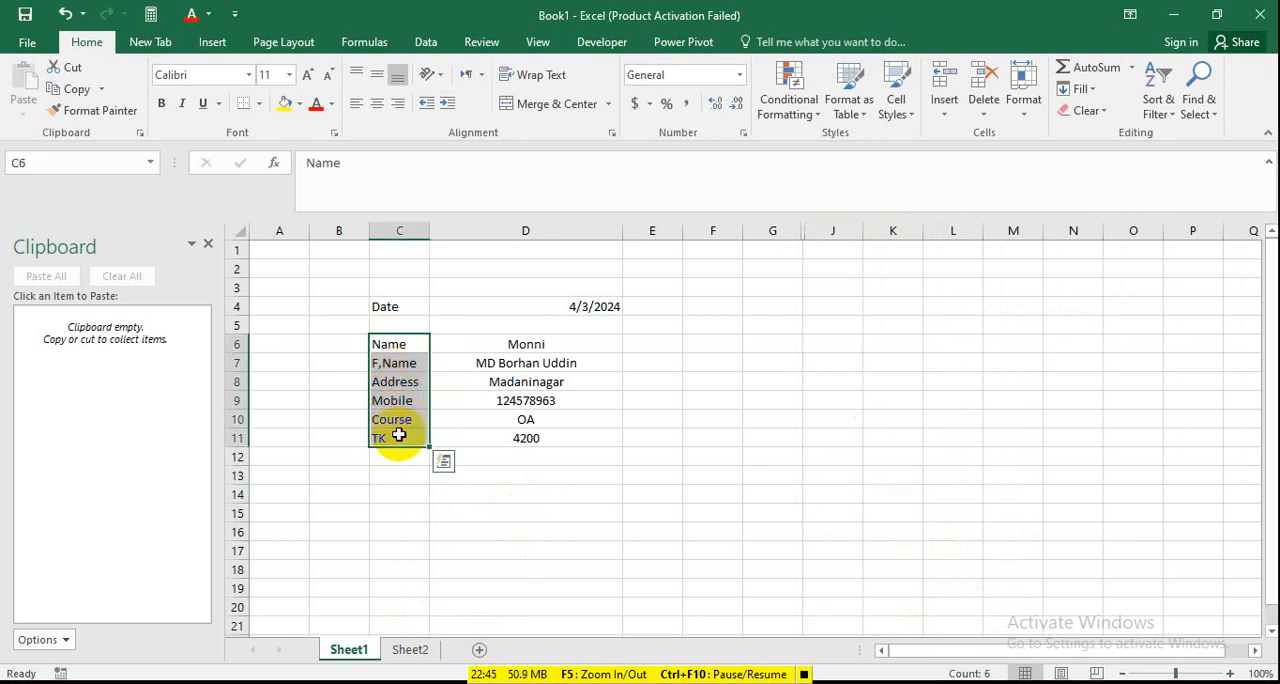
key(ctrl+c)
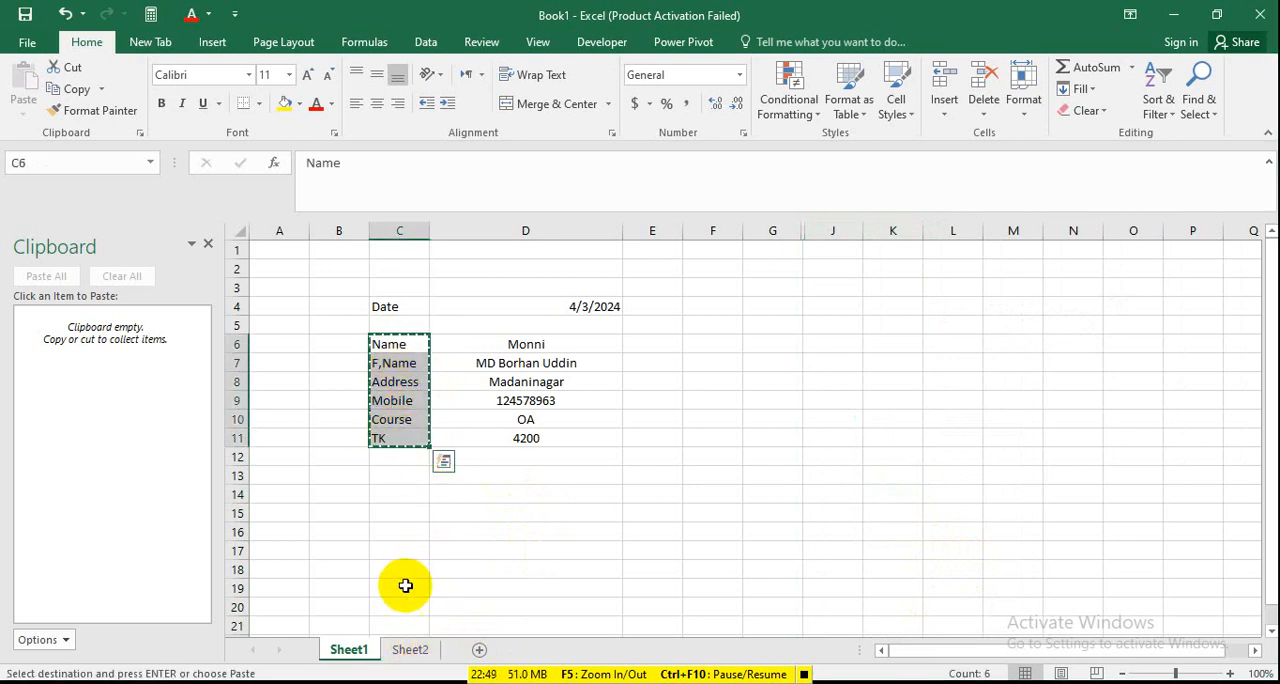
key(ctrl+c)
click(412, 648)
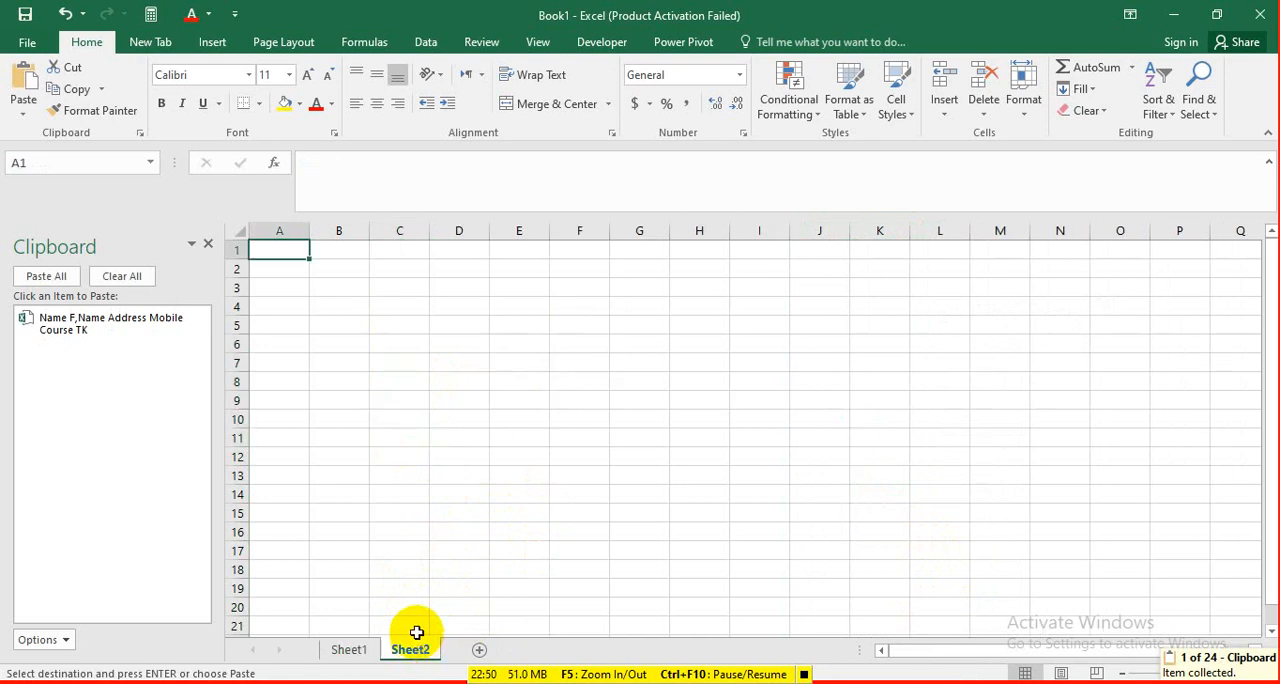
click(527, 289)
right_click(518, 289)
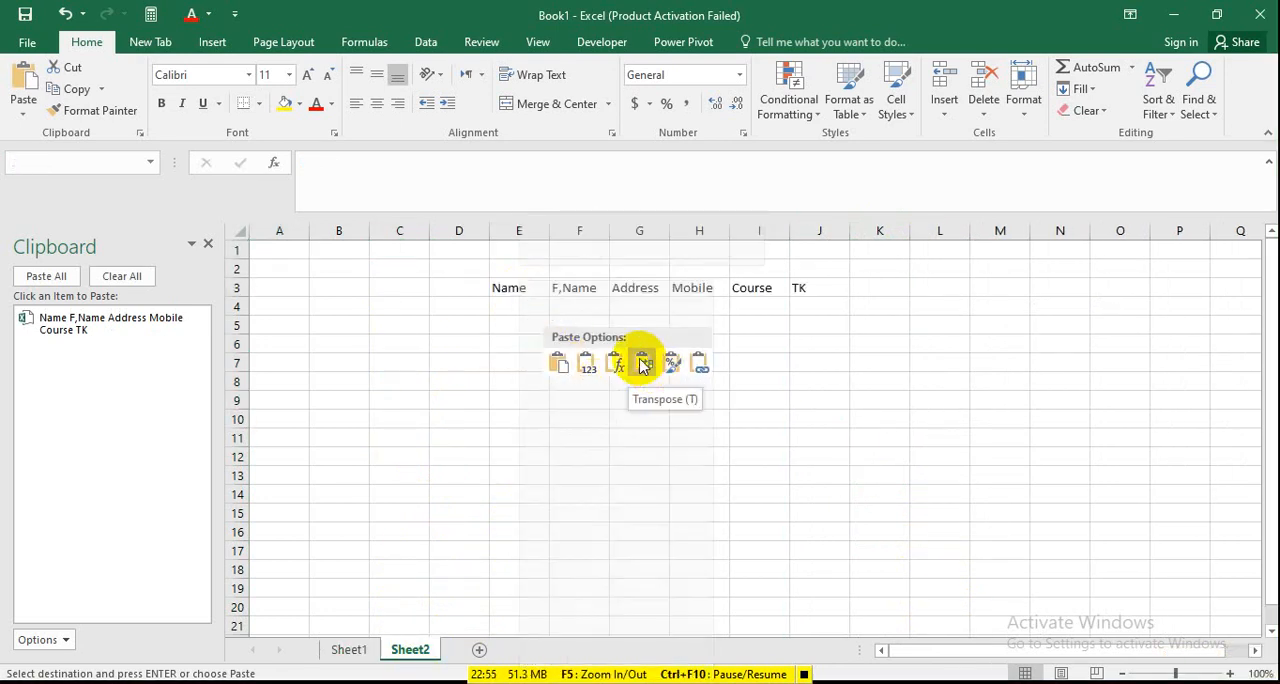
click(640, 365)
click(583, 380)
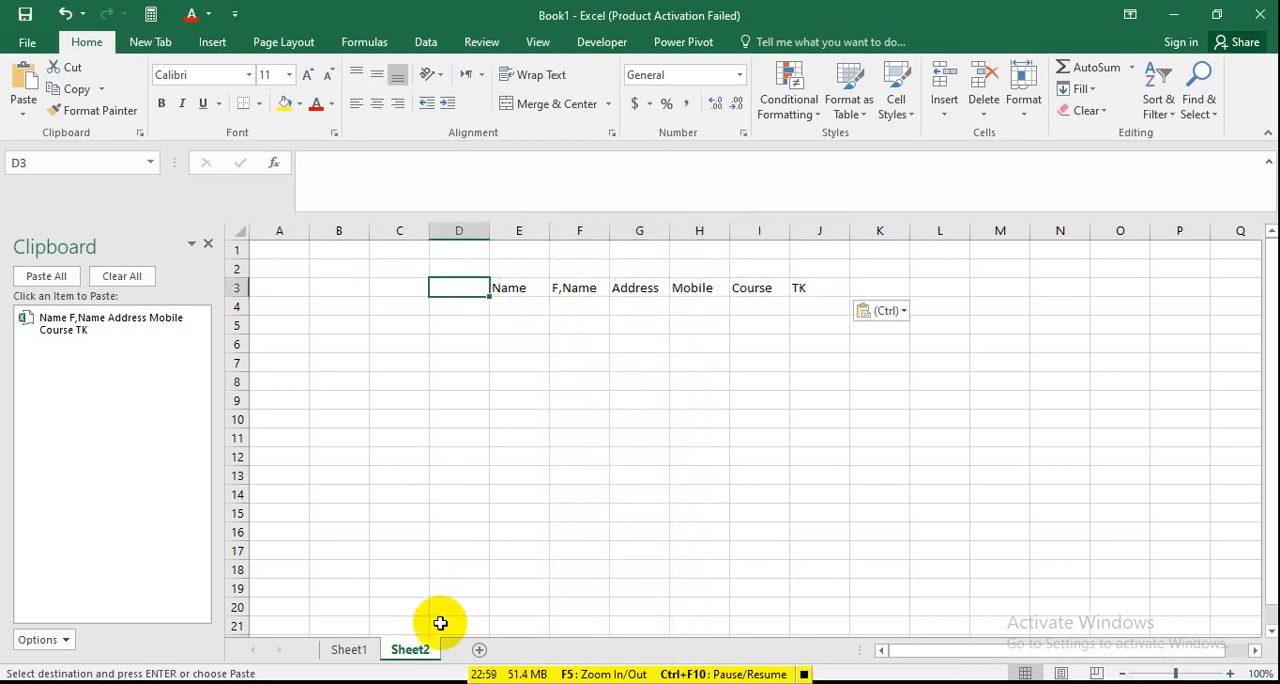
Copy the Date label from Sheet1's cell C4 into cell D3 of Sheet2.
click(333, 652)
click(405, 310)
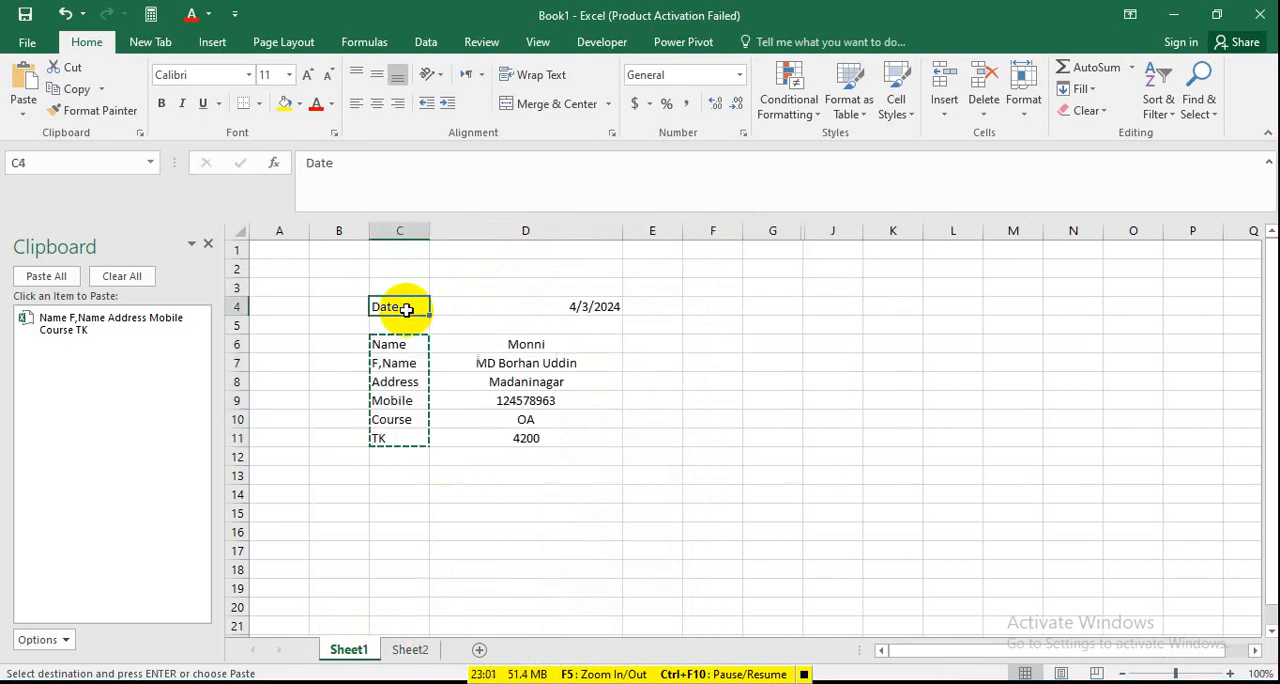
key(ctrl+c)
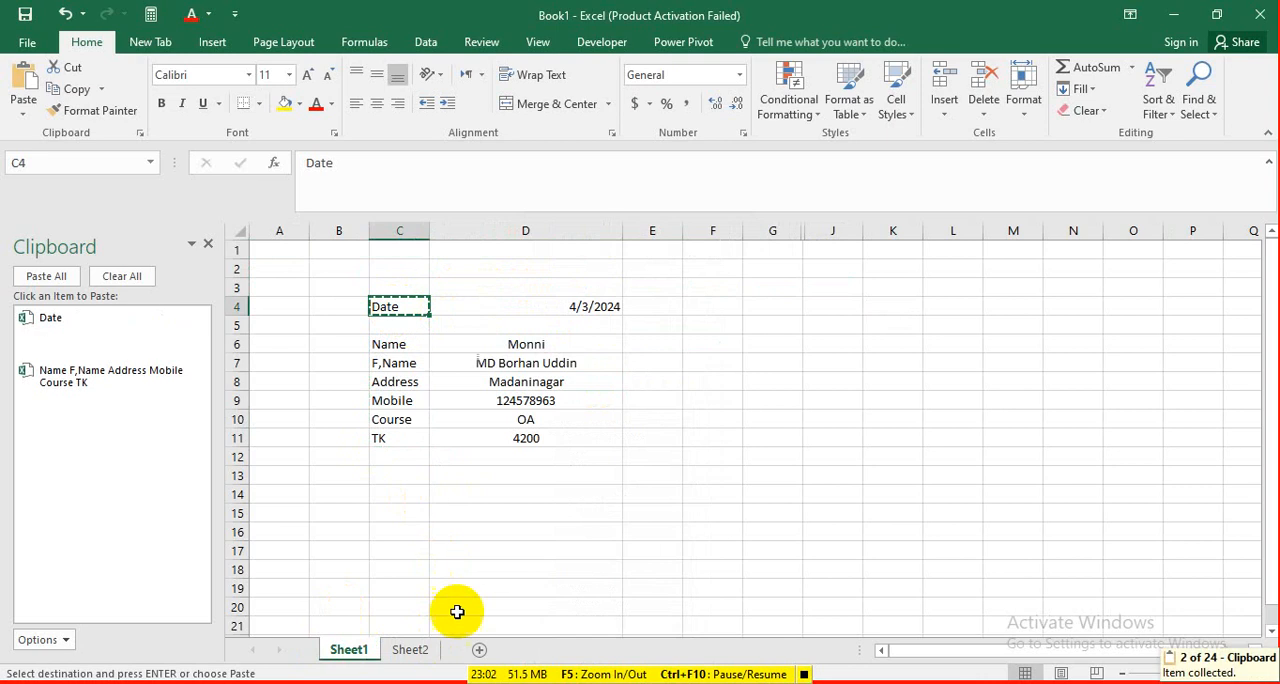
click(410, 649)
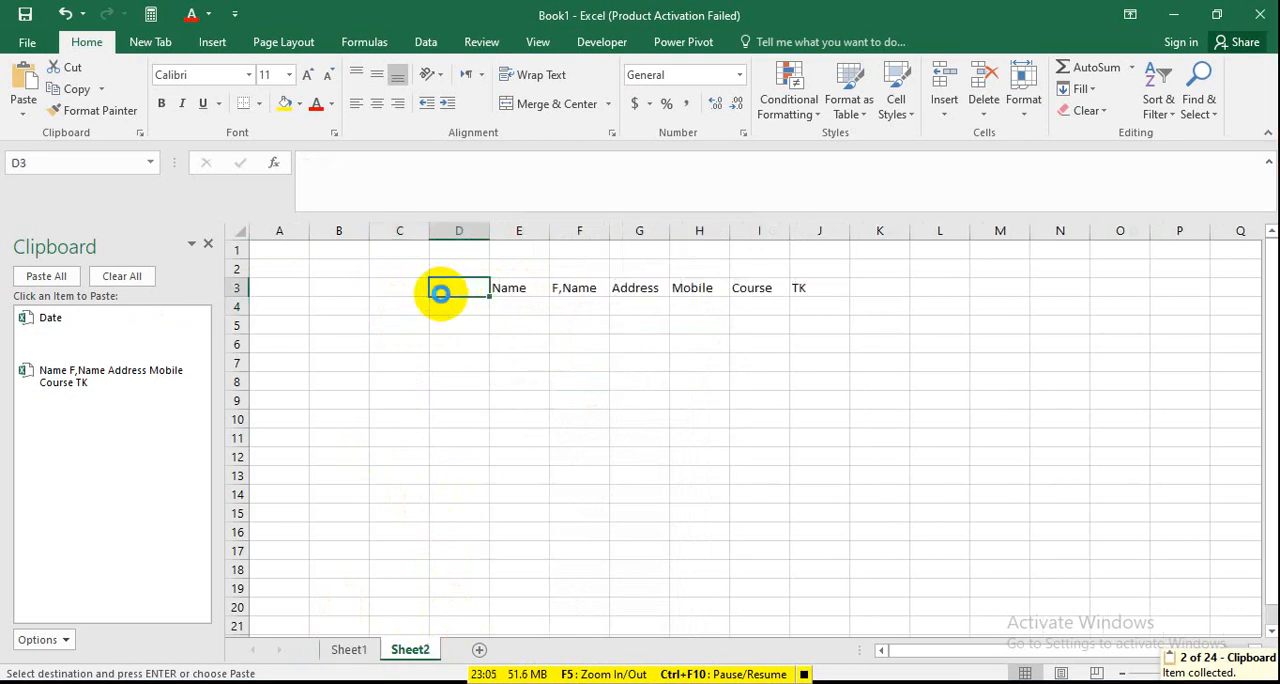
key(ctrl+v)
click(471, 397)
Apply All Borders and a light gold fill to the header row D3:J3 on Sheet2.
drag(437, 284, 806, 286)
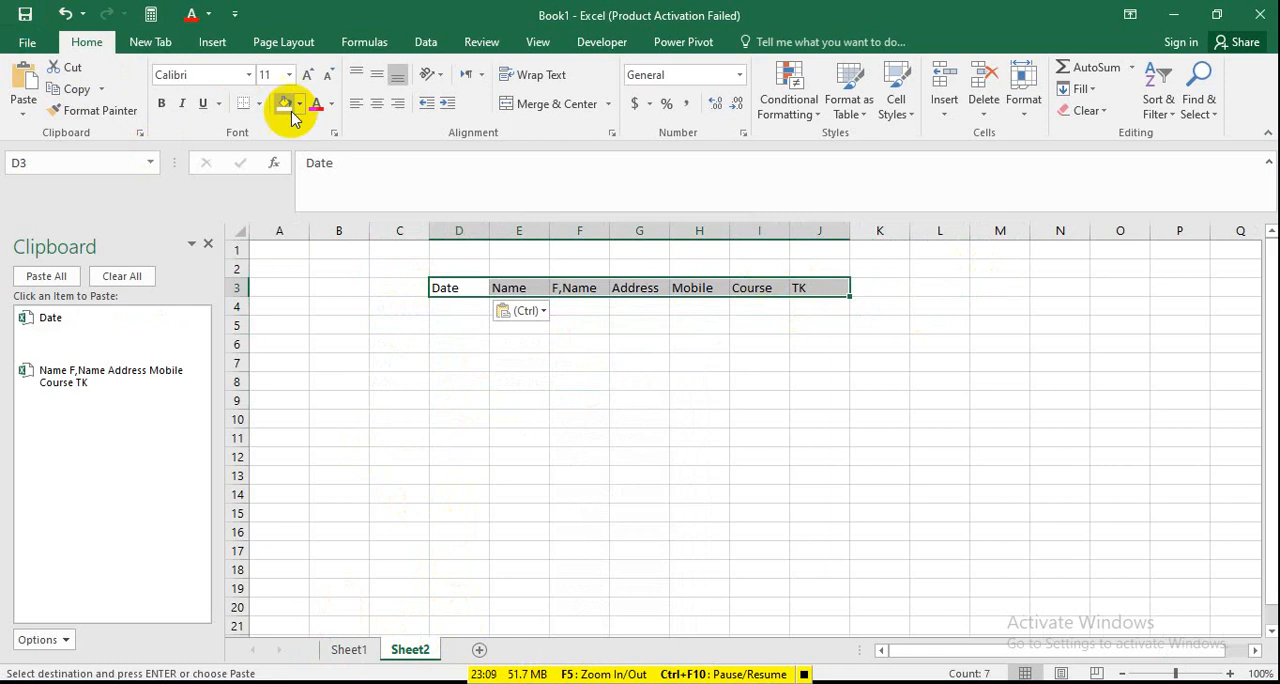
click(259, 104)
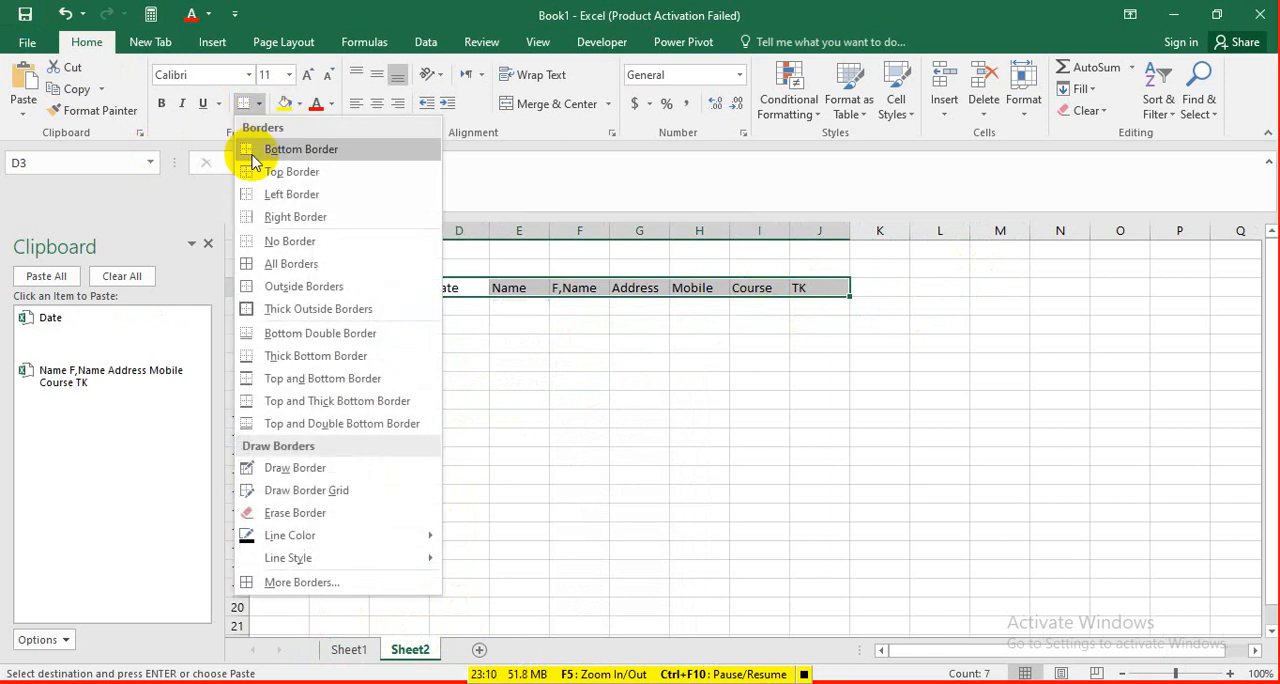
click(270, 266)
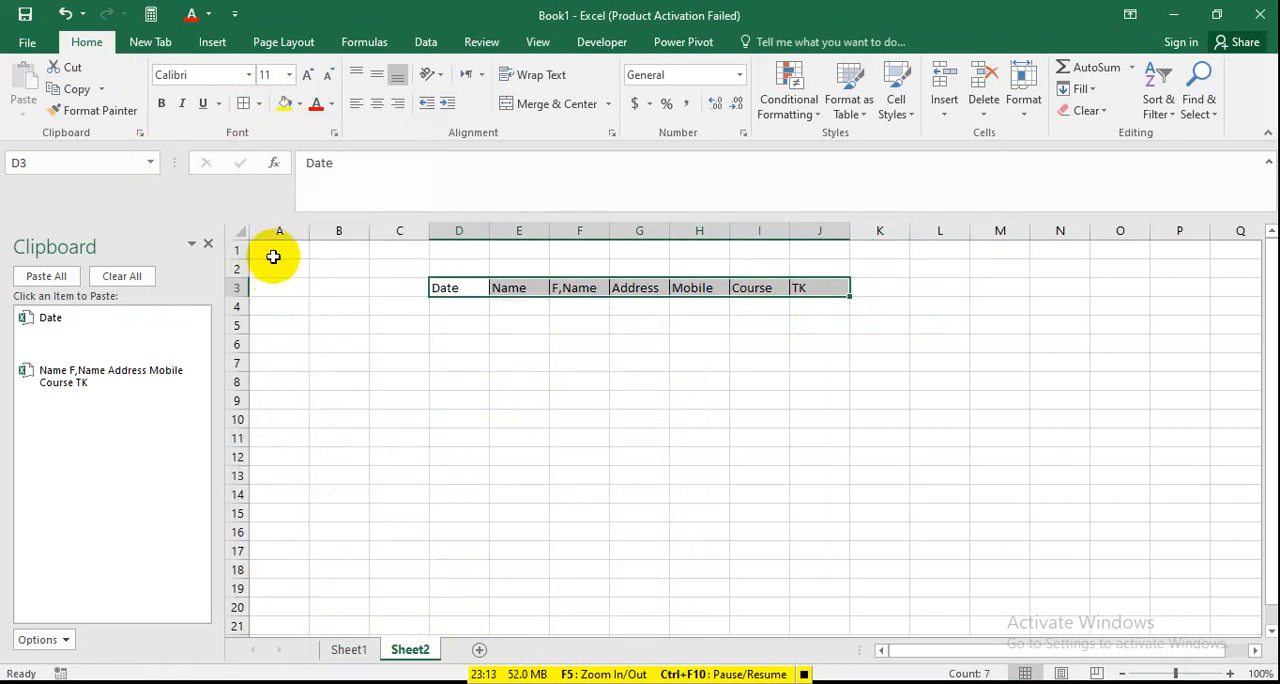
click(299, 104)
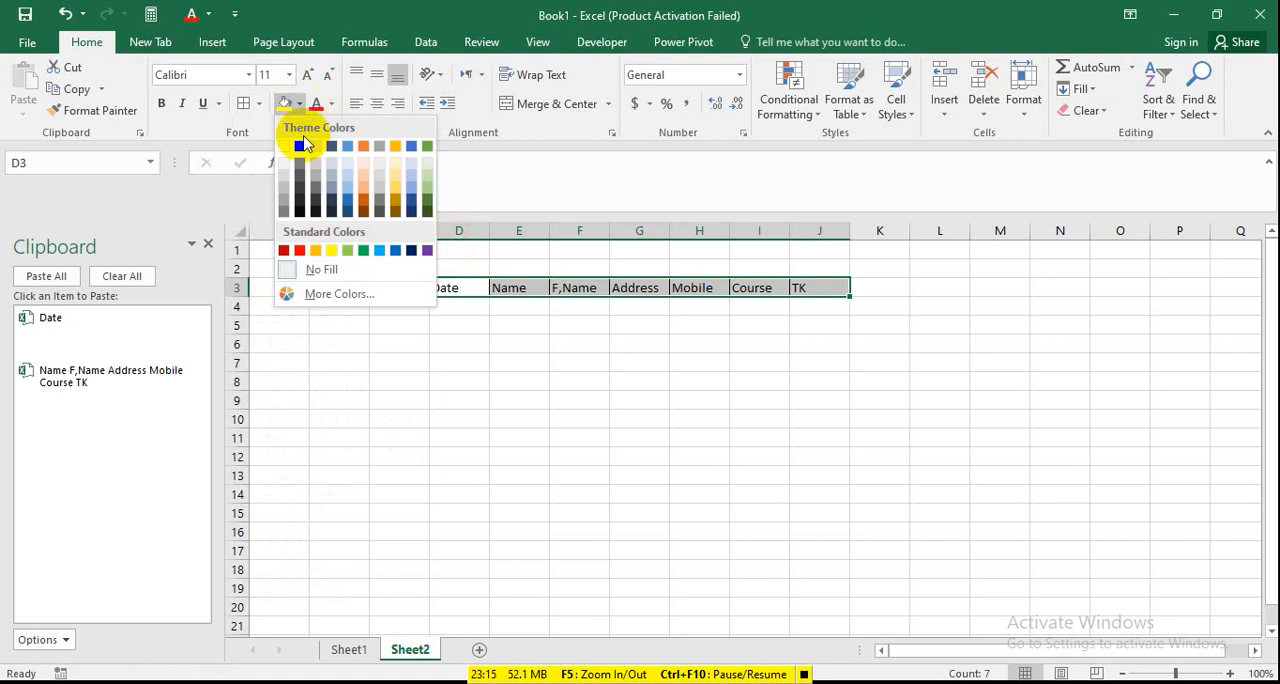
click(400, 166)
click(551, 451)
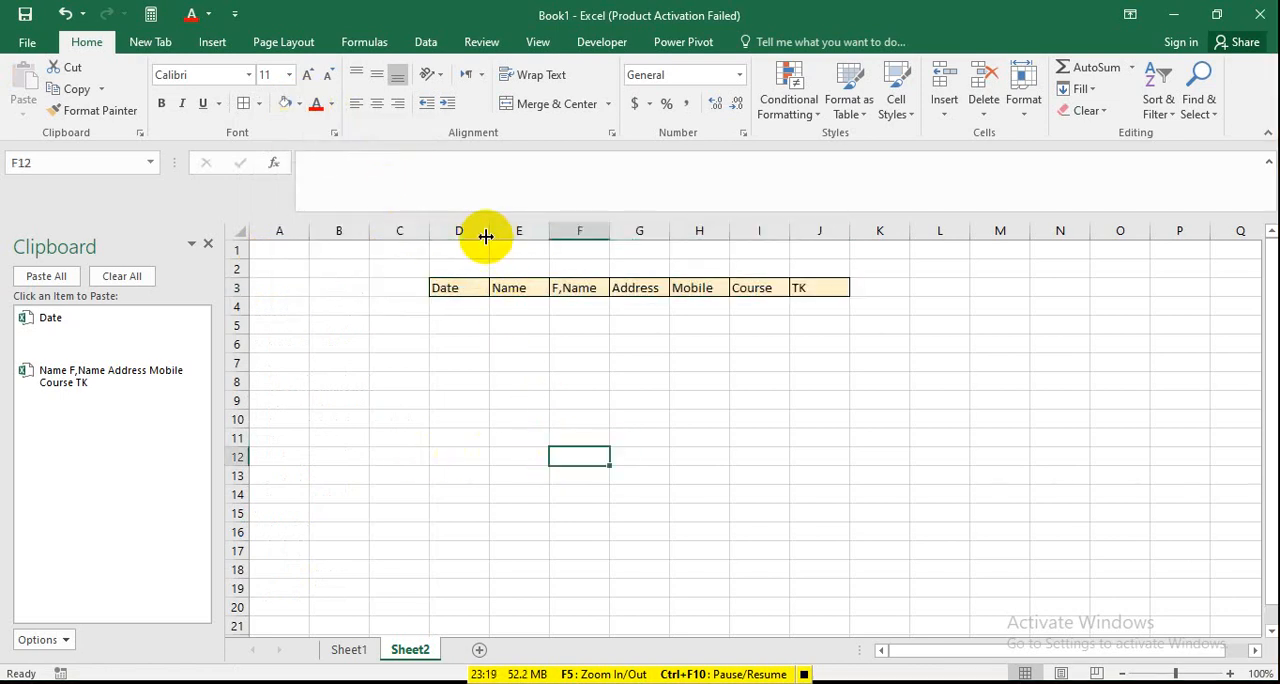
Widen columns D to J on Sheet2 to give each header from Date to TK more room.
drag(486, 235, 656, 247)
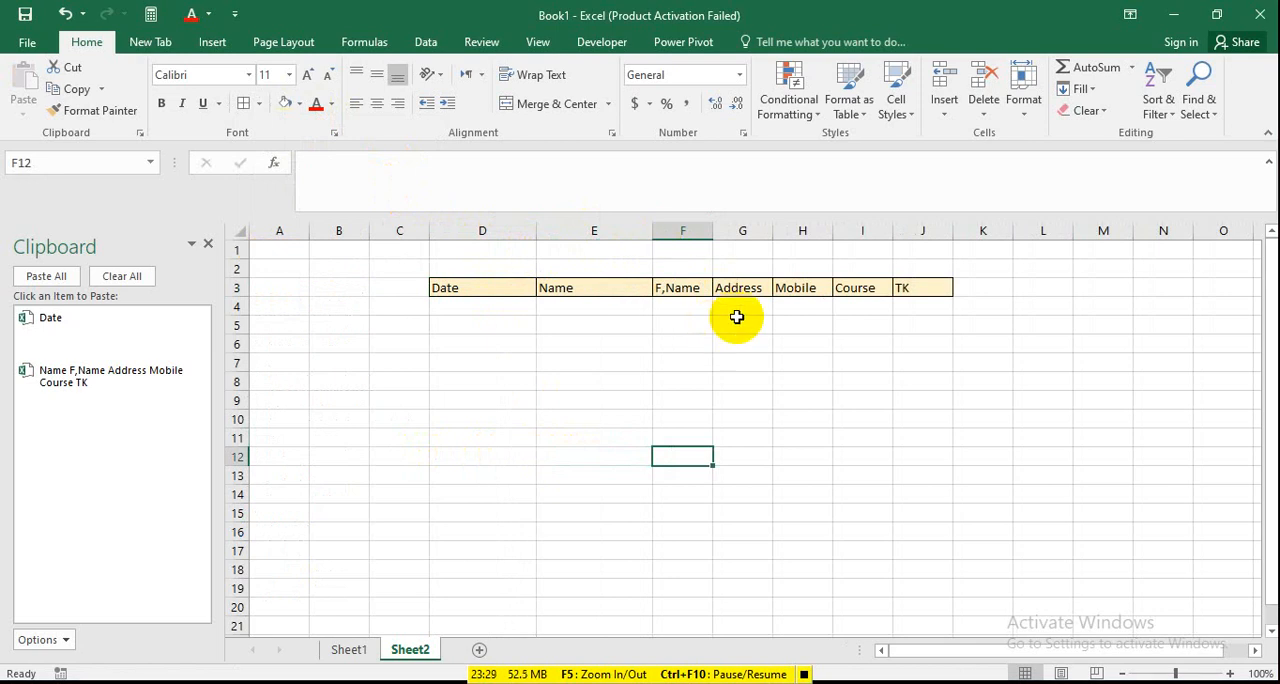
drag(716, 232, 805, 240)
drag(868, 233, 944, 250)
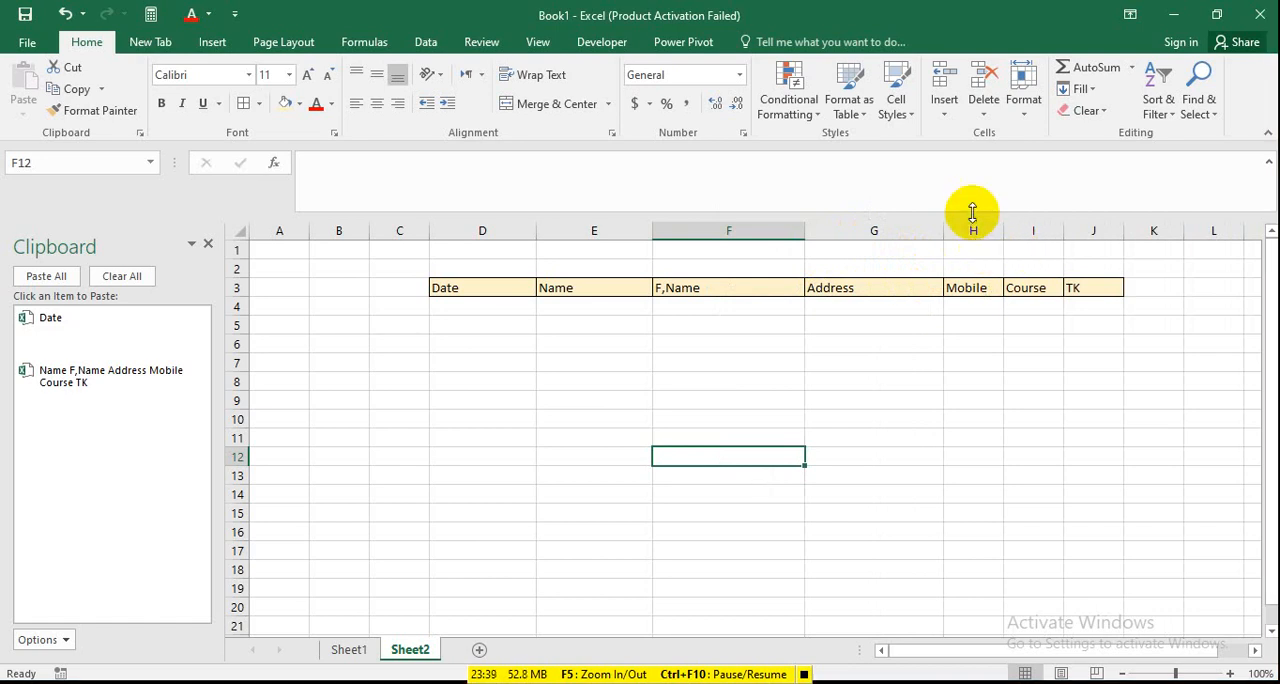
drag(1001, 234, 1208, 238)
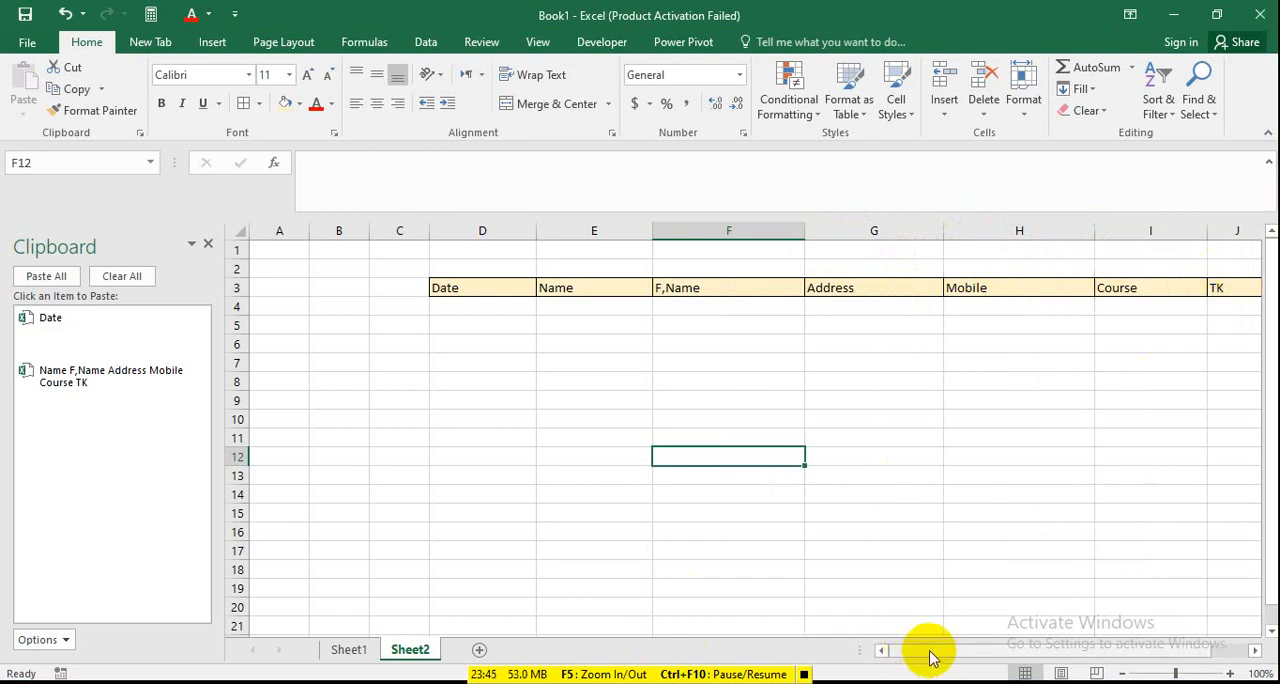
drag(929, 652, 985, 650)
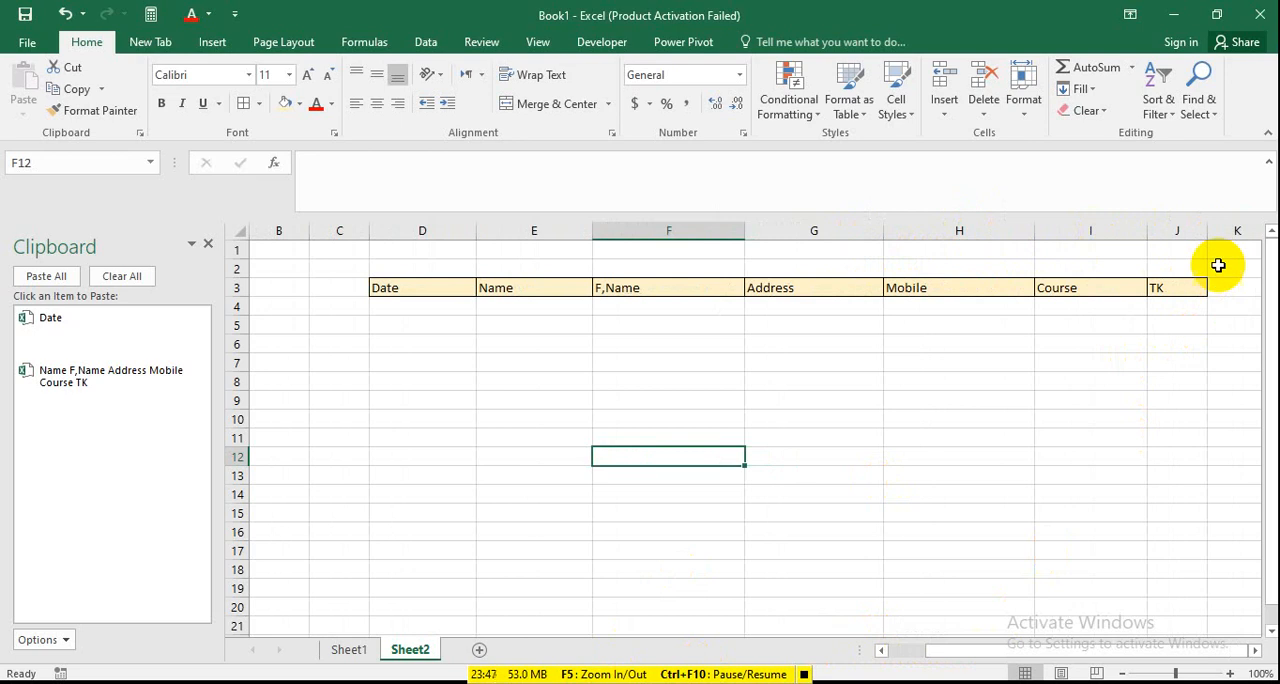
drag(1208, 236, 1220, 238)
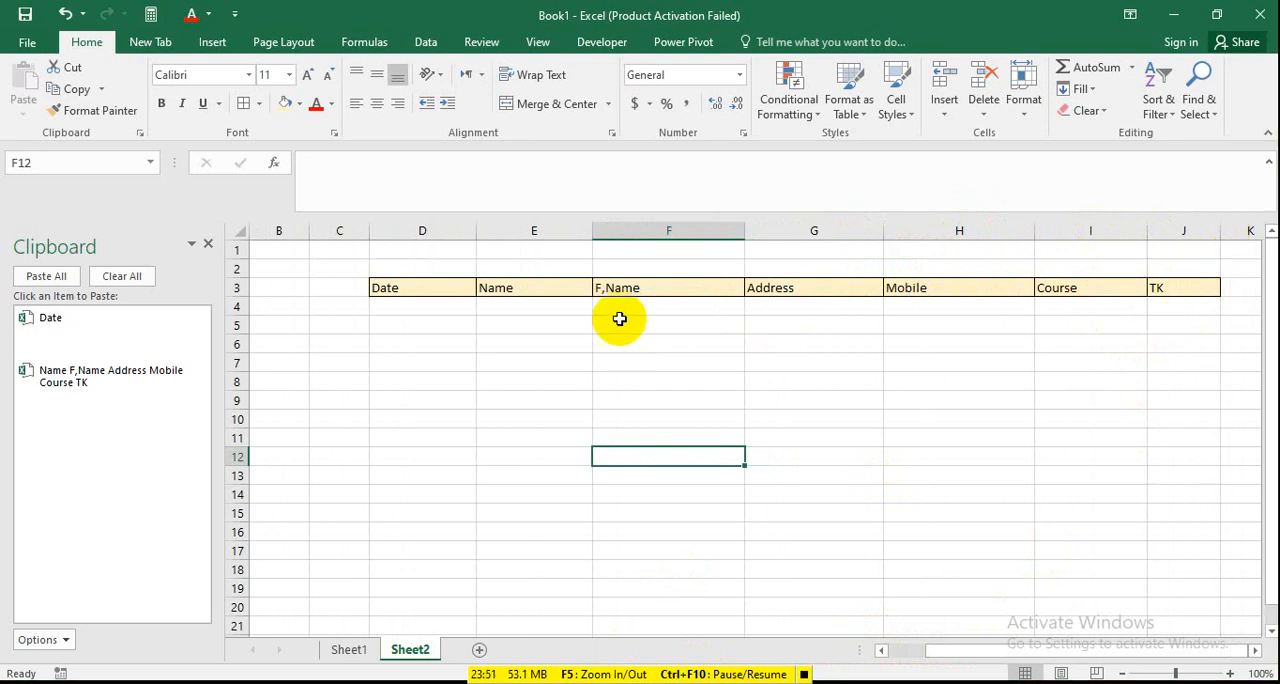
click(677, 305)
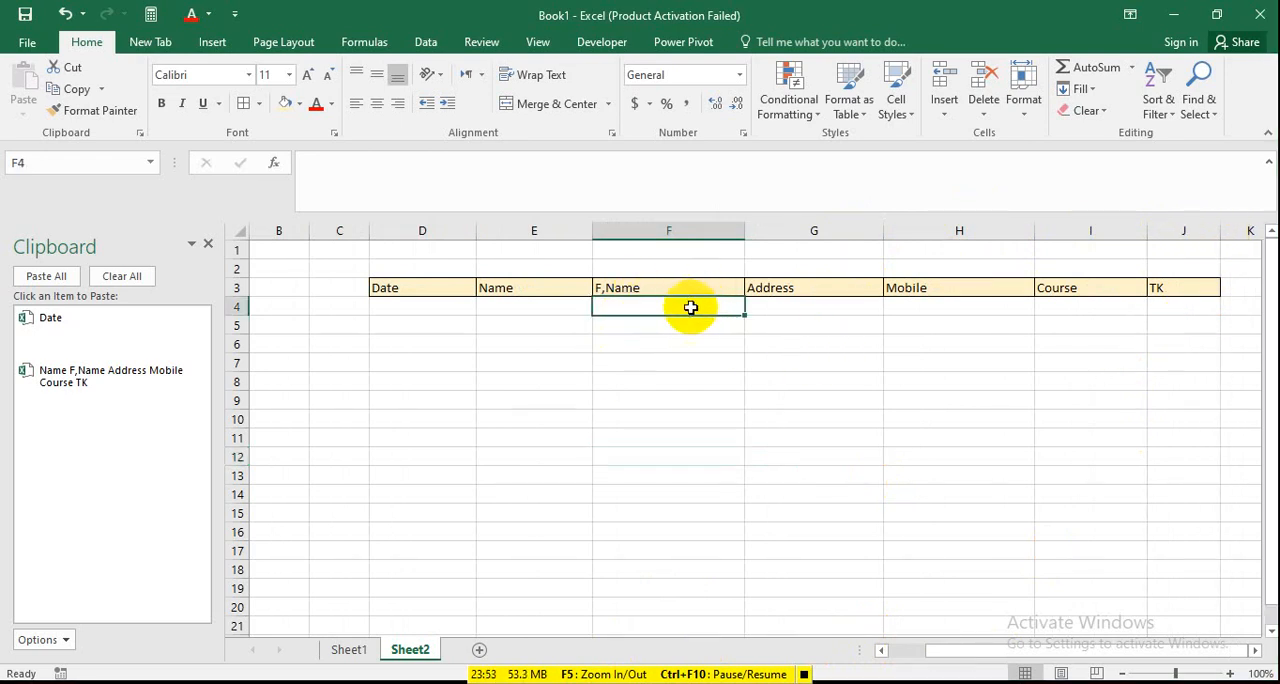
click(503, 292)
click(416, 346)
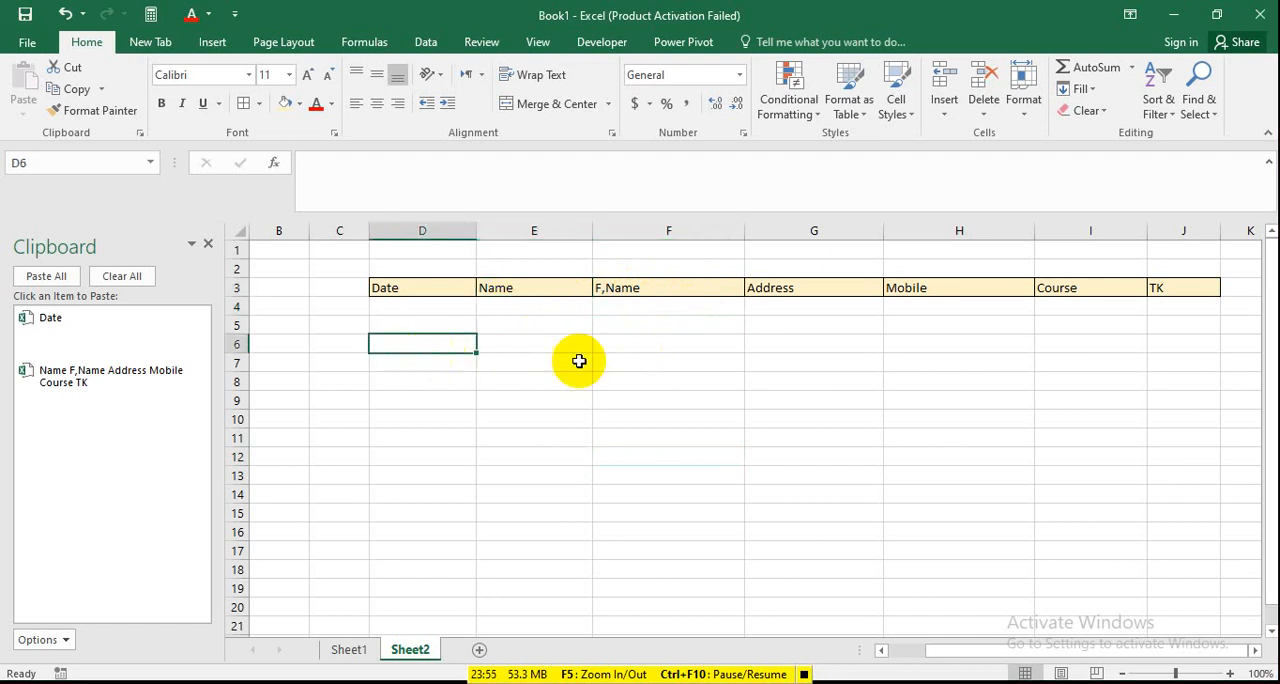
click(1092, 513)
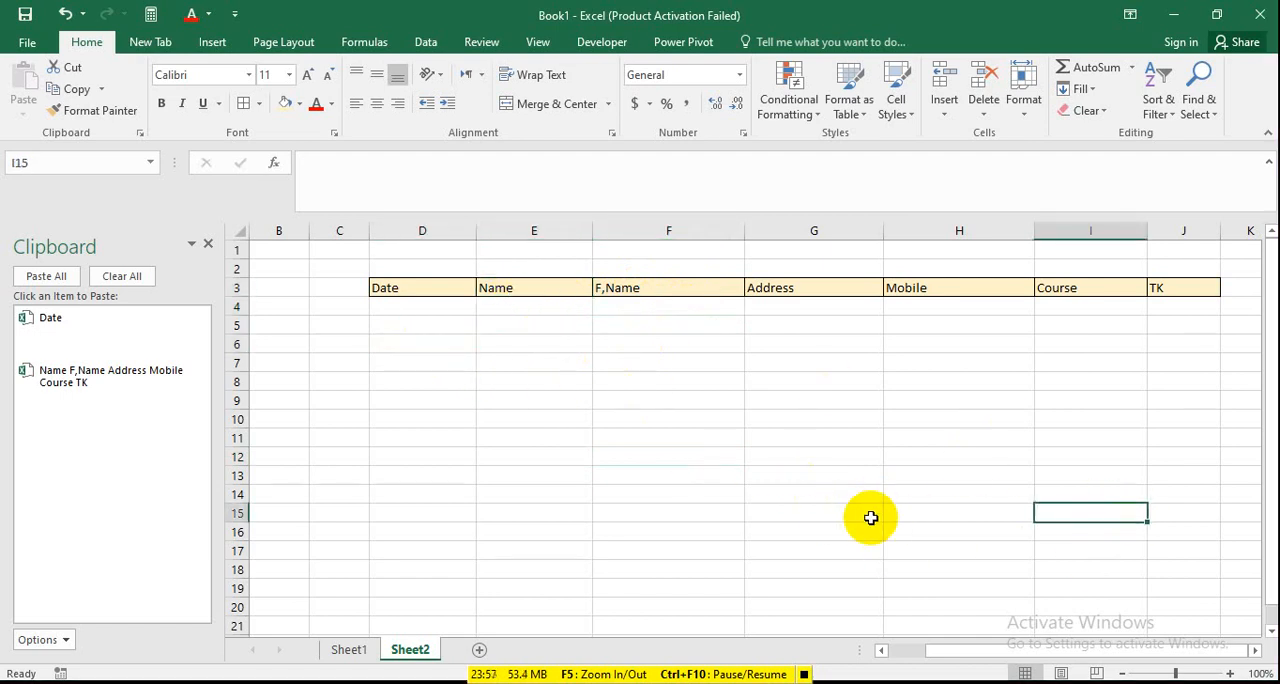
Go back to Sheet1 and start recording a macro with the default name, stored in This Workbook.
click(348, 649)
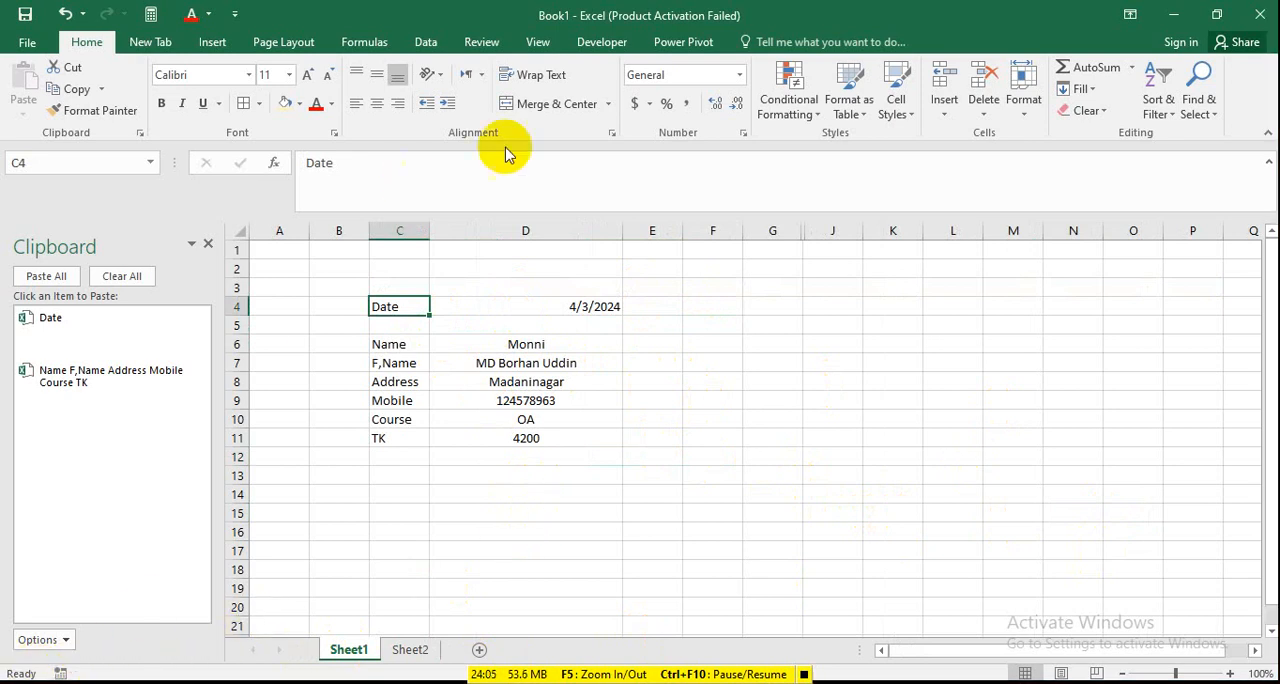
click(539, 44)
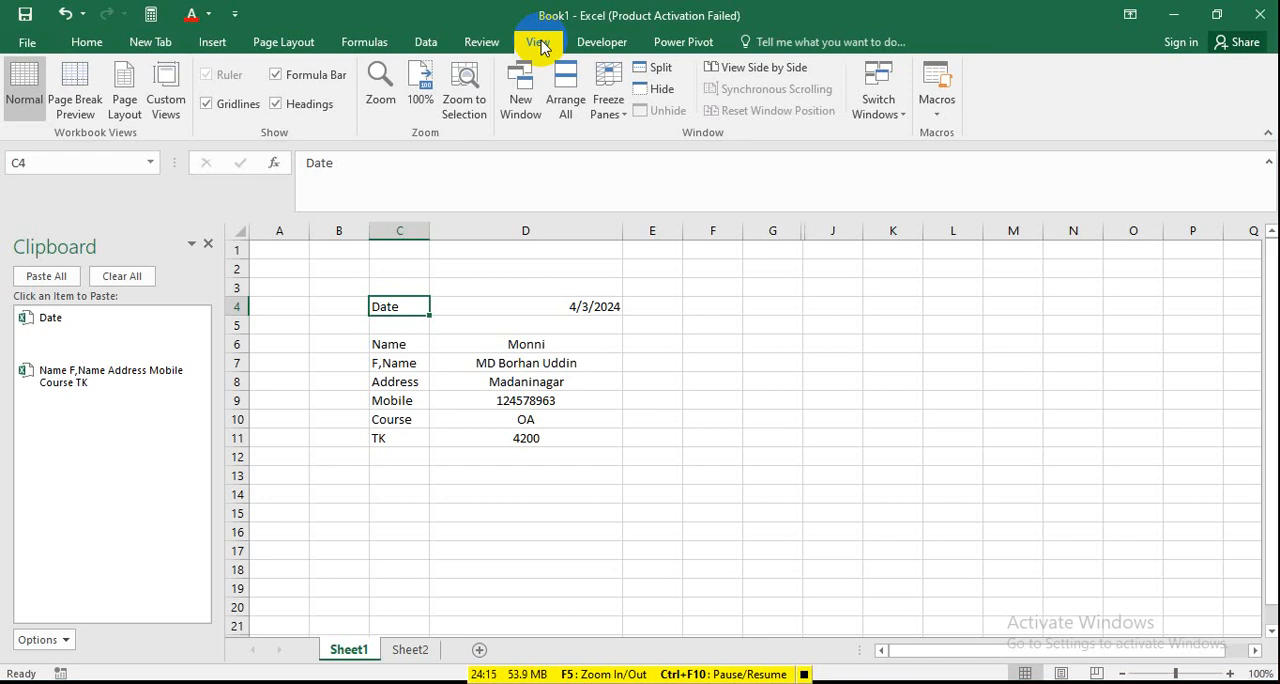
click(935, 104)
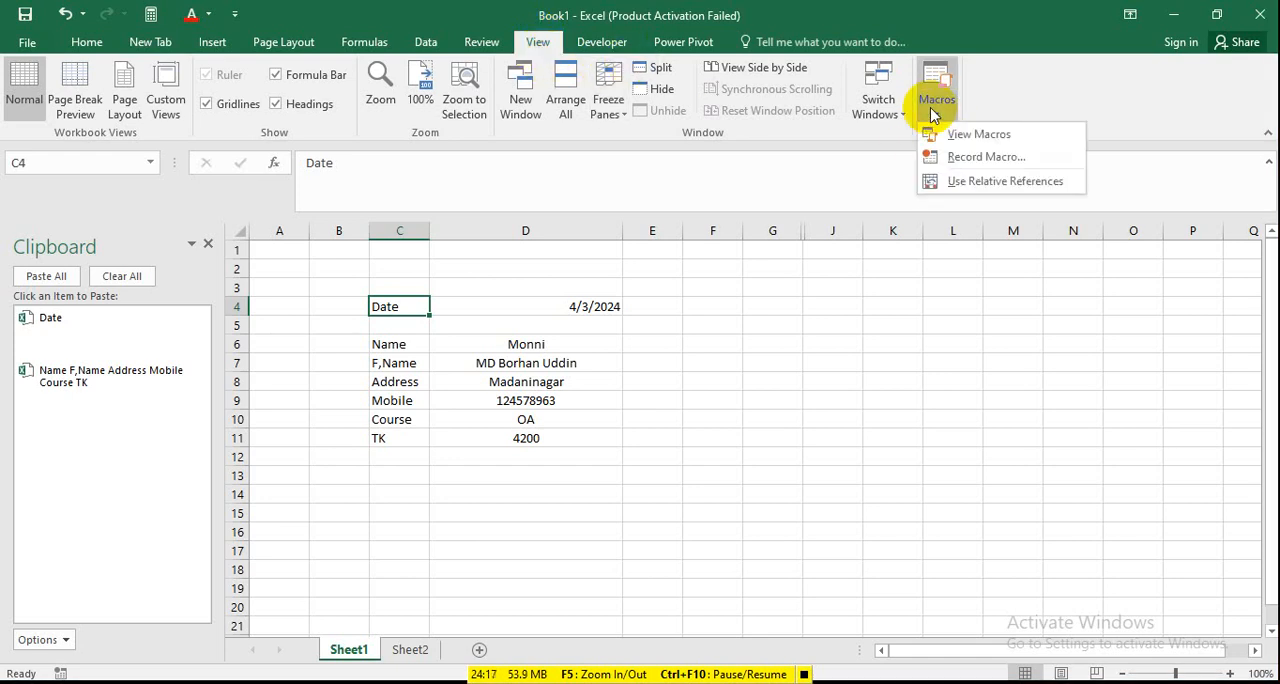
click(979, 163)
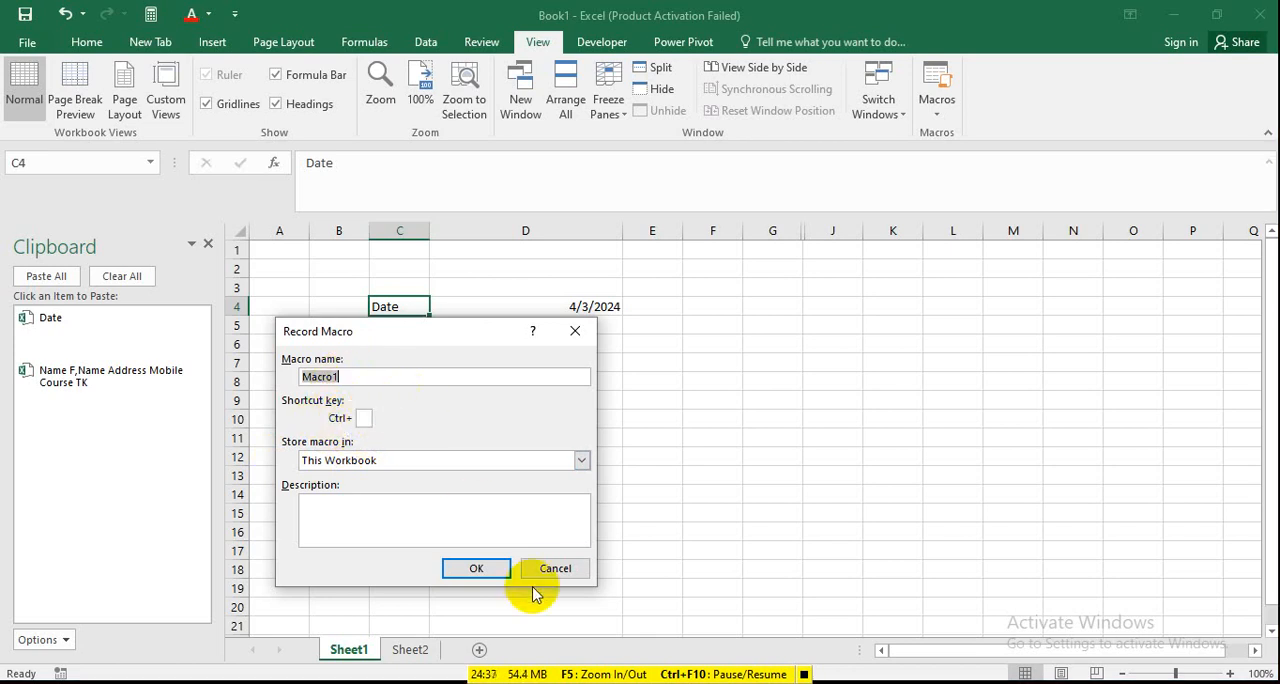
click(478, 568)
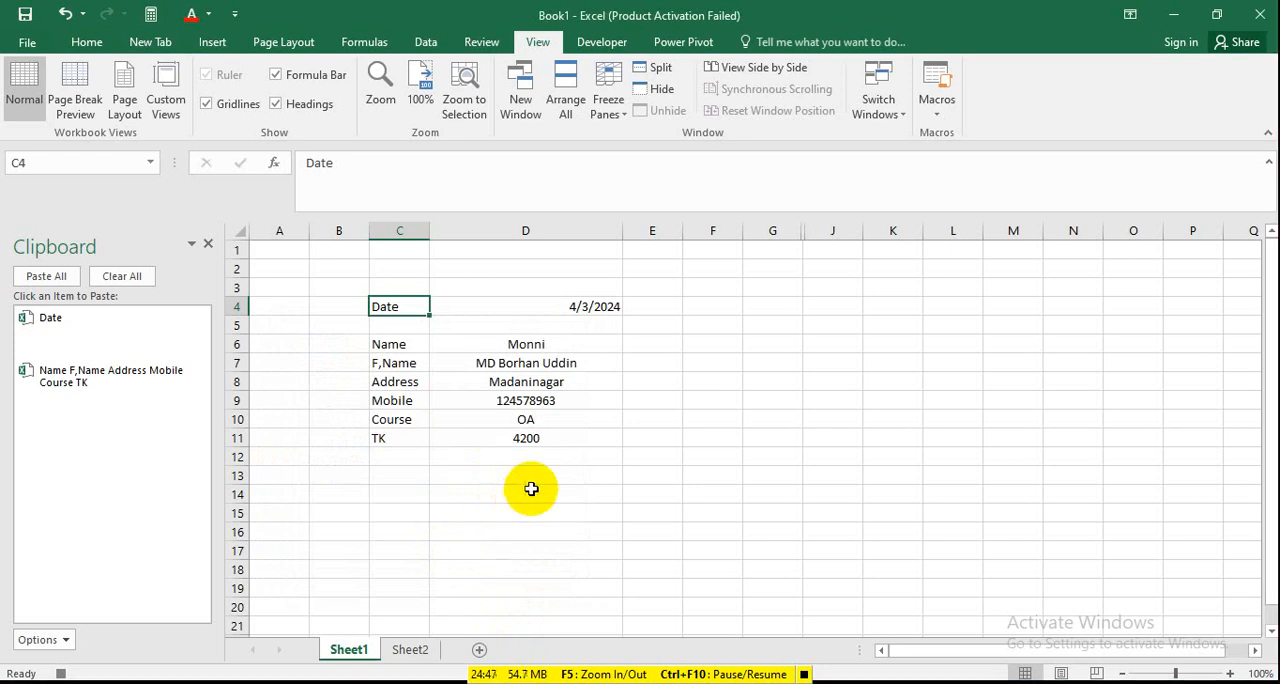
Copy the date and the D6:D11 entries from Sheet1 into row 4 of Sheet2, transposing the entries under their headers.
click(565, 309)
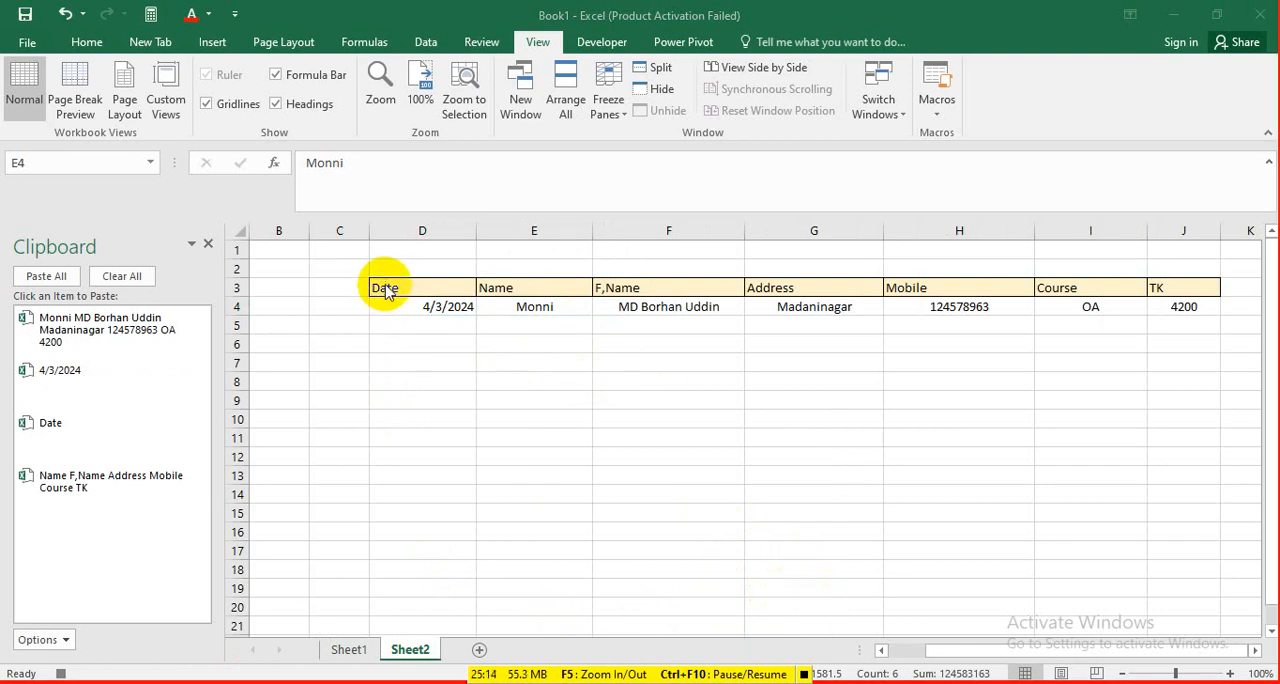
Center the header labels in D3:J3 on Sheet2.
drag(403, 287, 1174, 283)
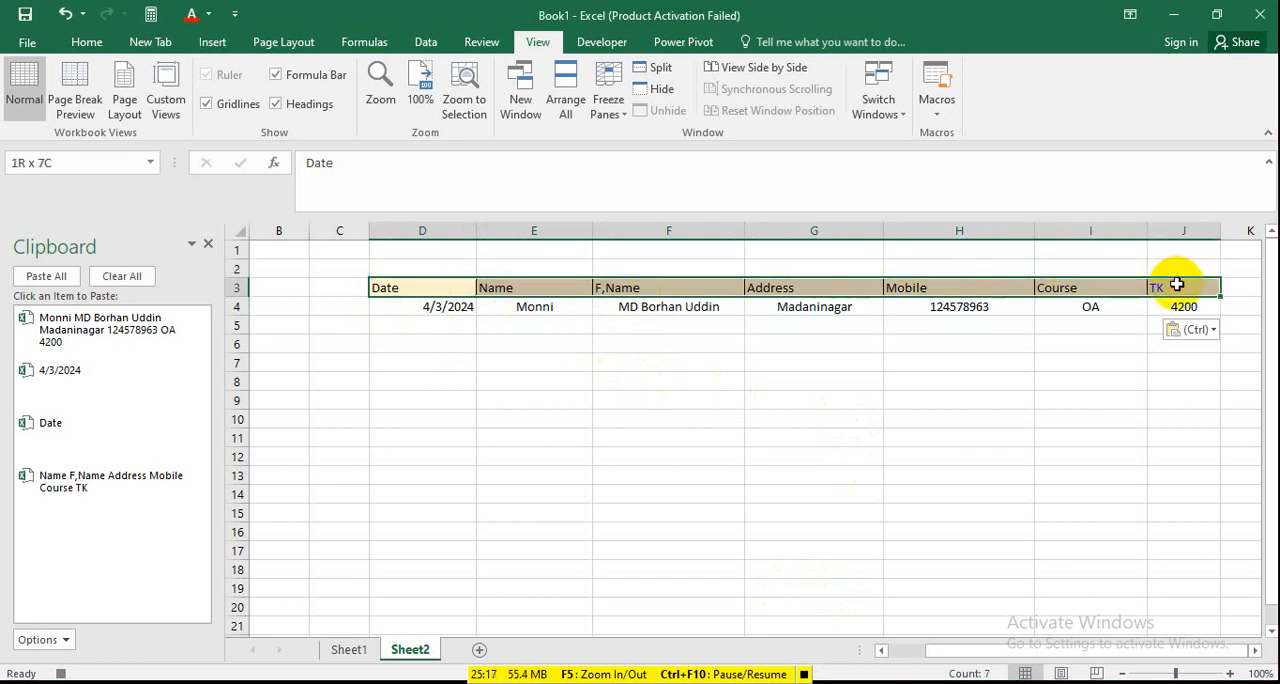
click(87, 42)
click(379, 106)
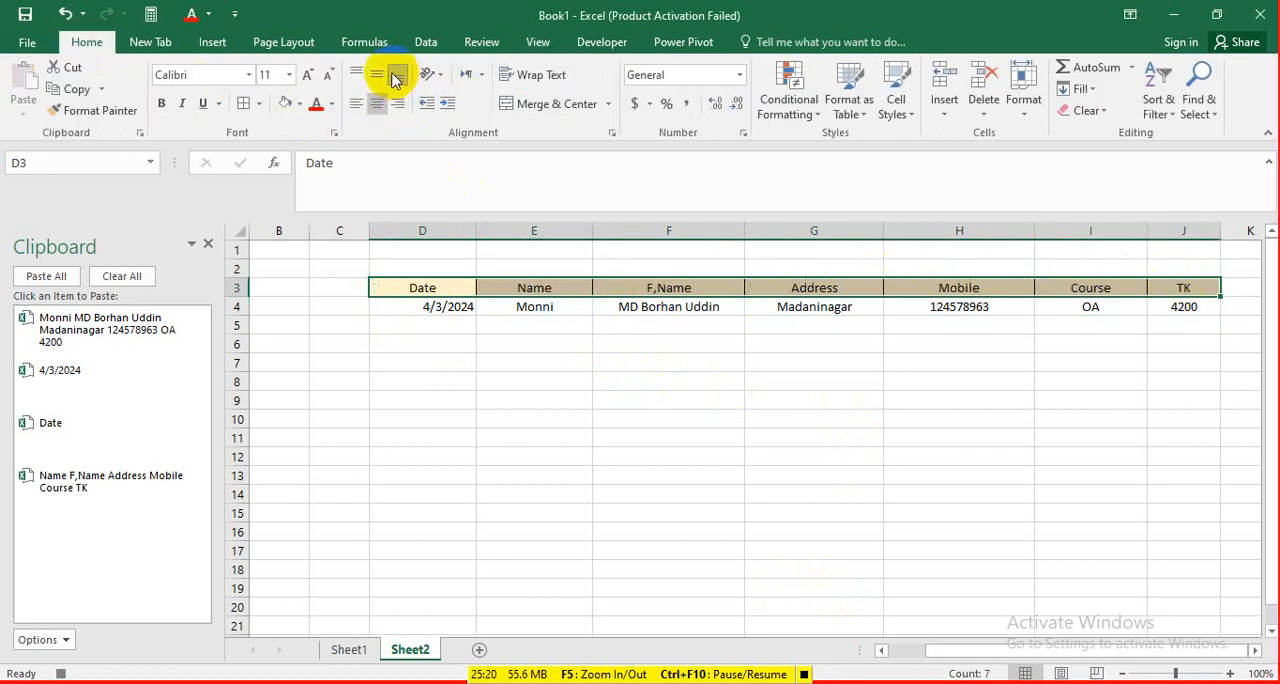
click(480, 461)
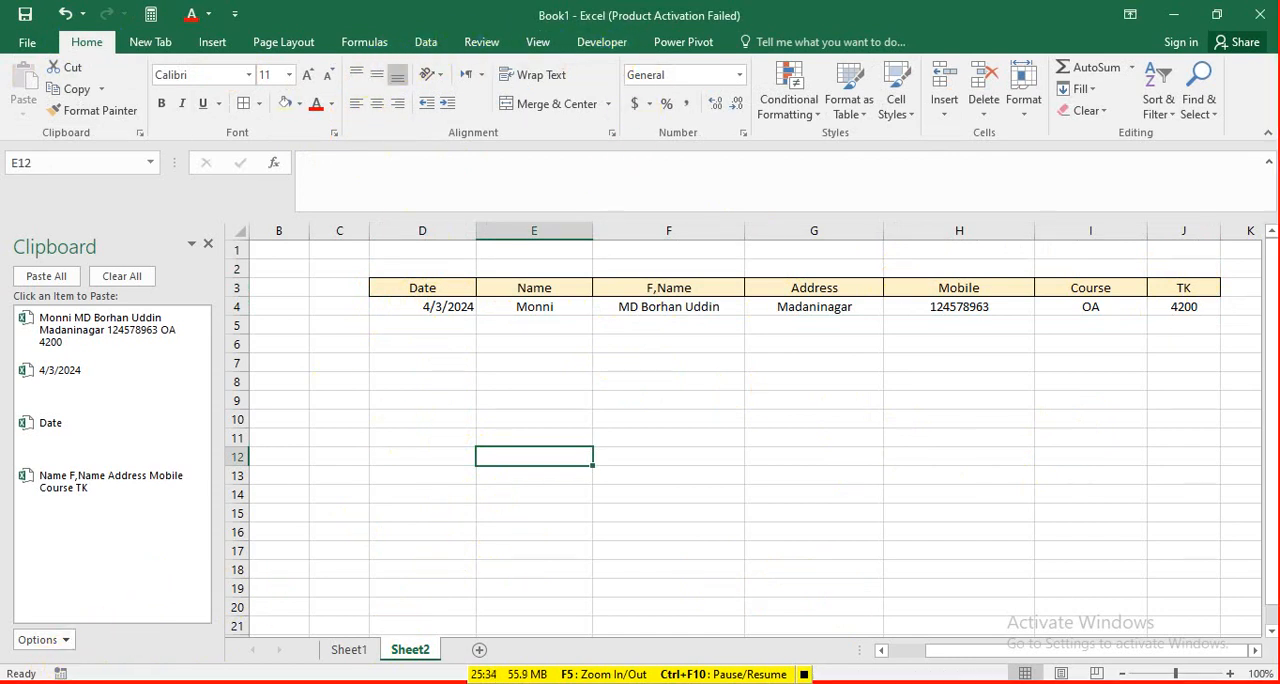
Start recording a new macro named Macro2, stored in This Workbook, with no shortcut key.
click(60, 673)
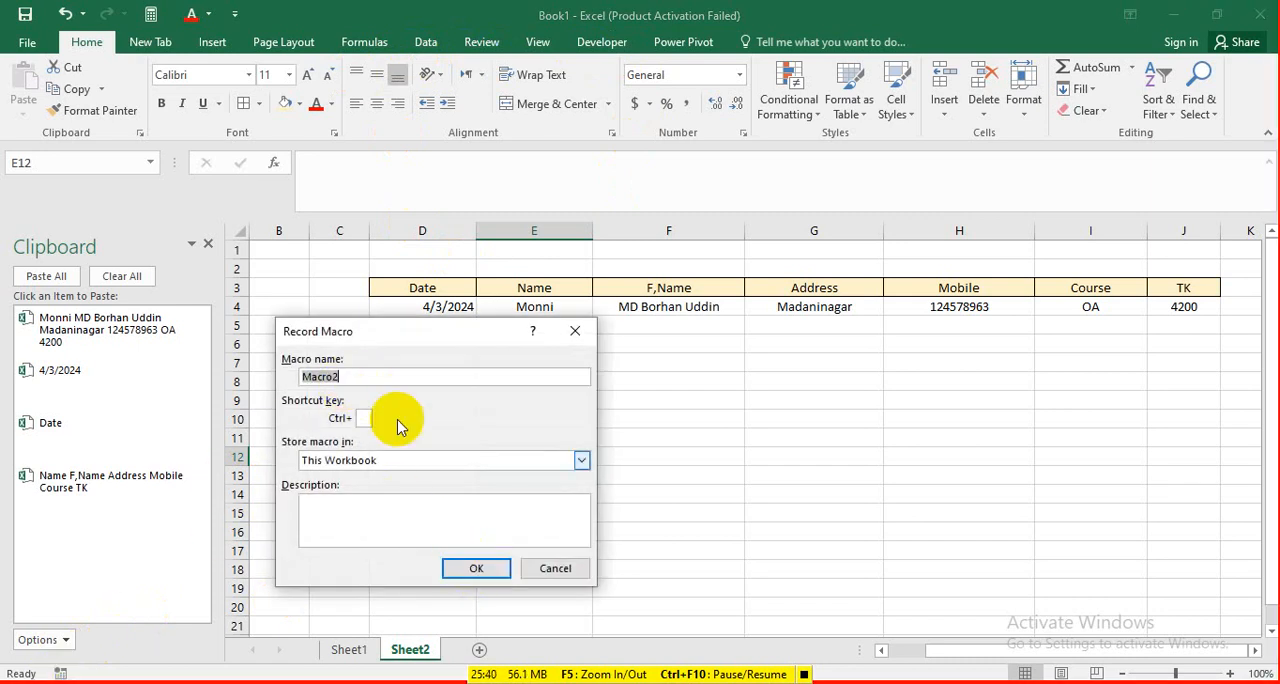
click(365, 418)
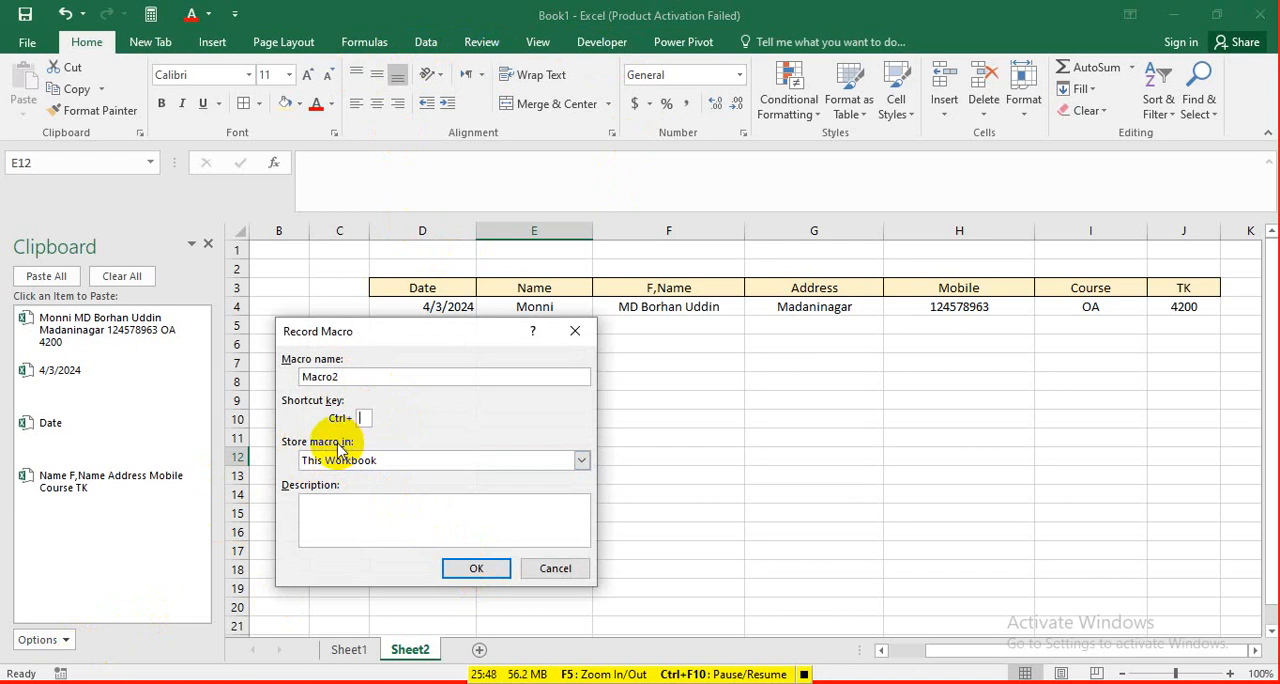
text(e)
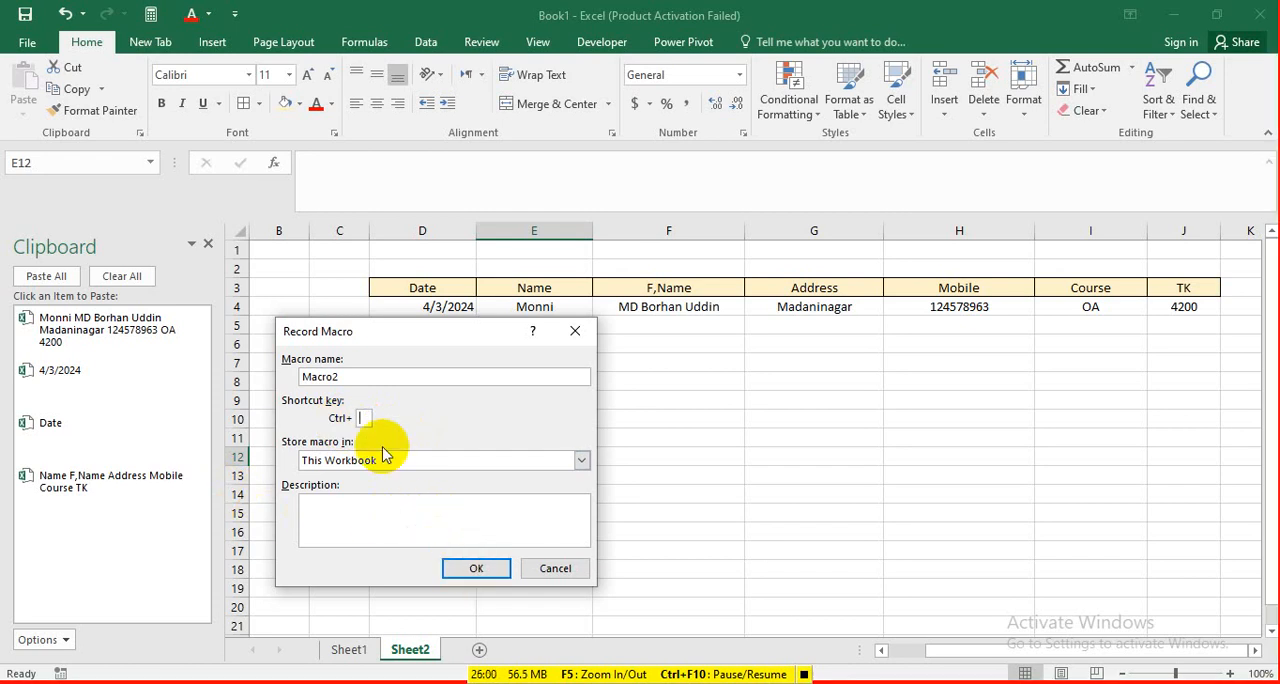
key(BackSpace)
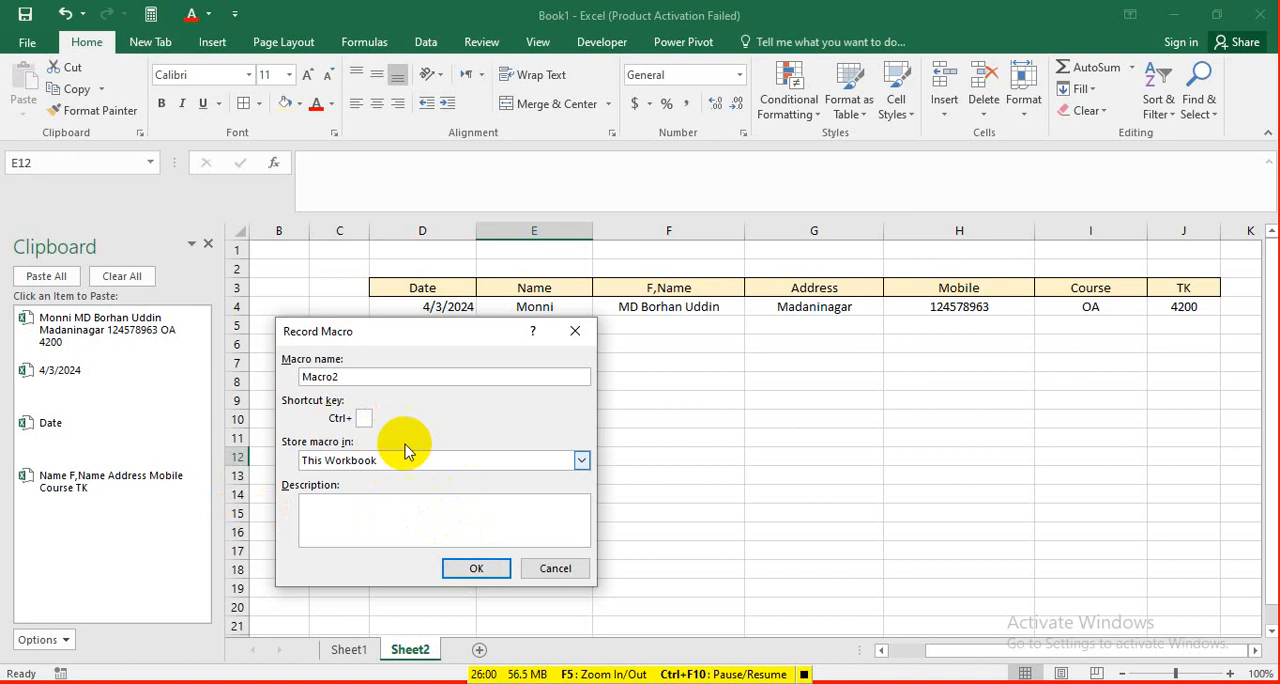
click(477, 568)
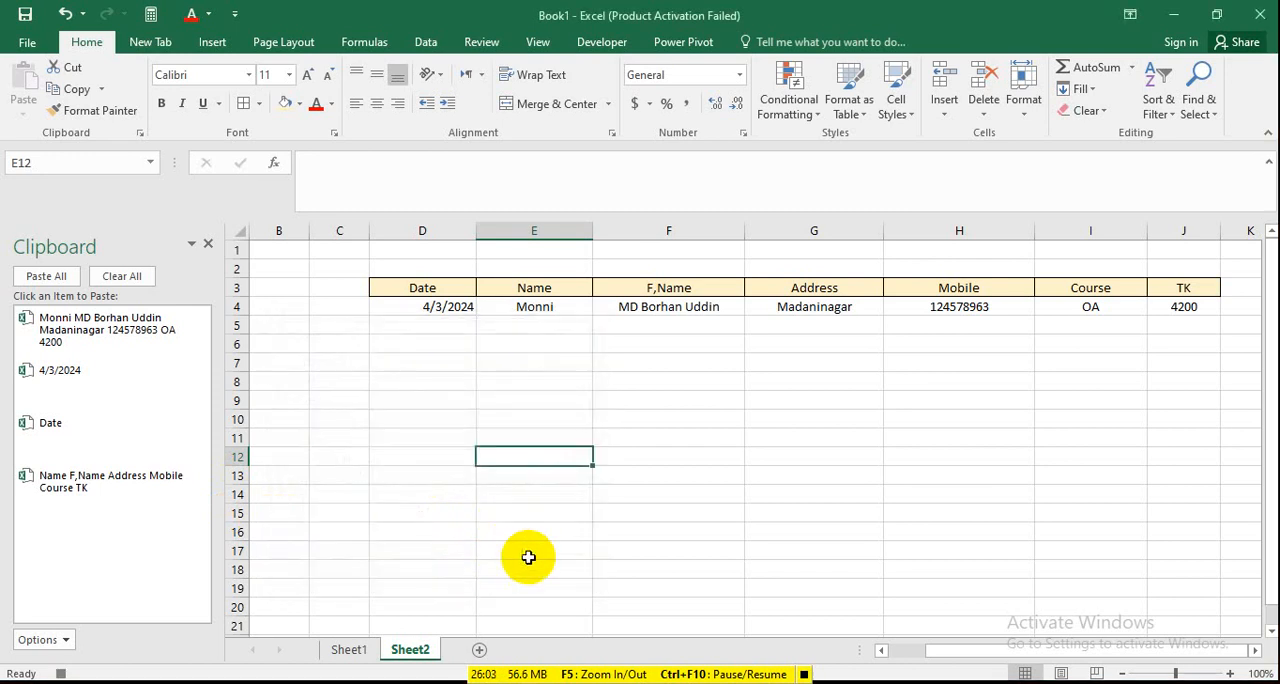
Copy the date from Sheet1's cell D4 and select the last filled cell under the Date header on Sheet2.
click(366, 652)
click(567, 306)
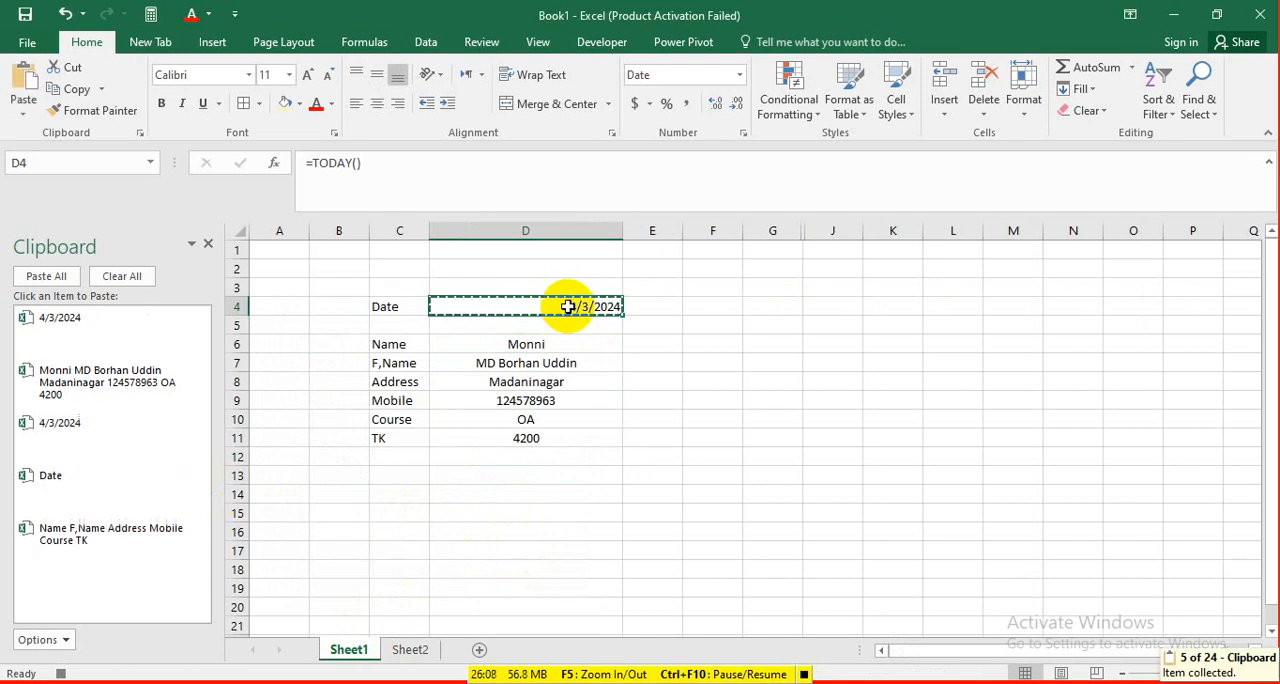
click(410, 650)
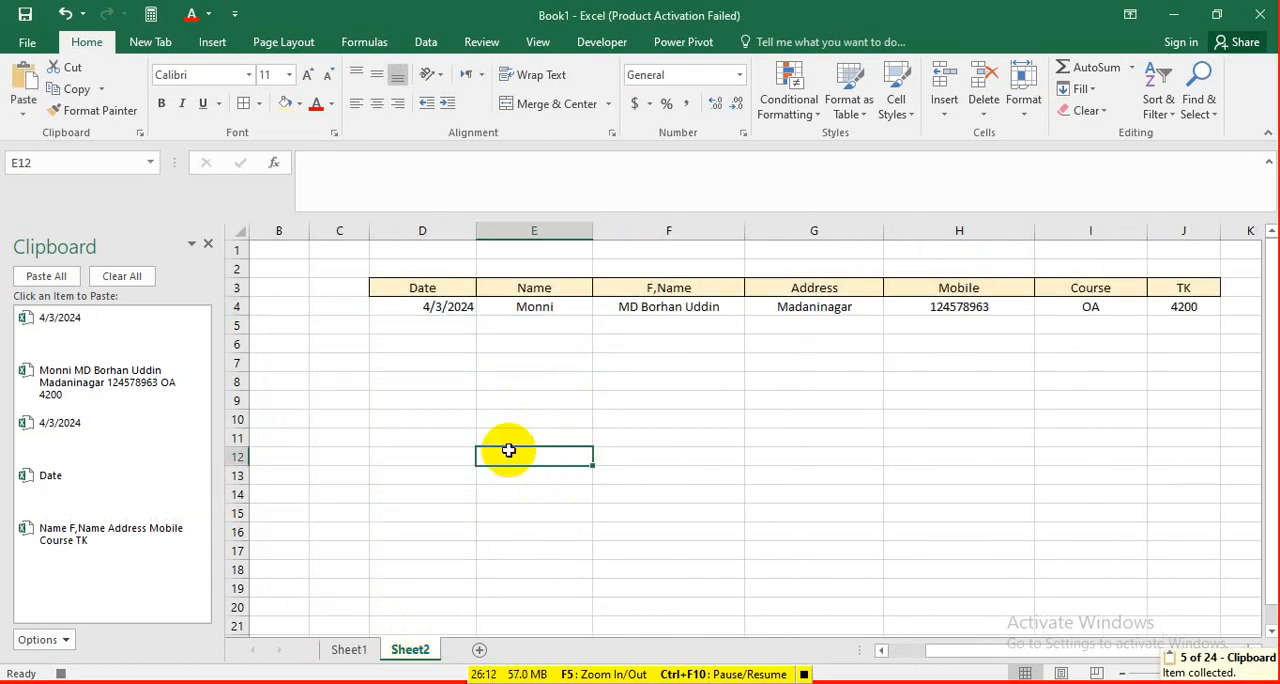
click(454, 290)
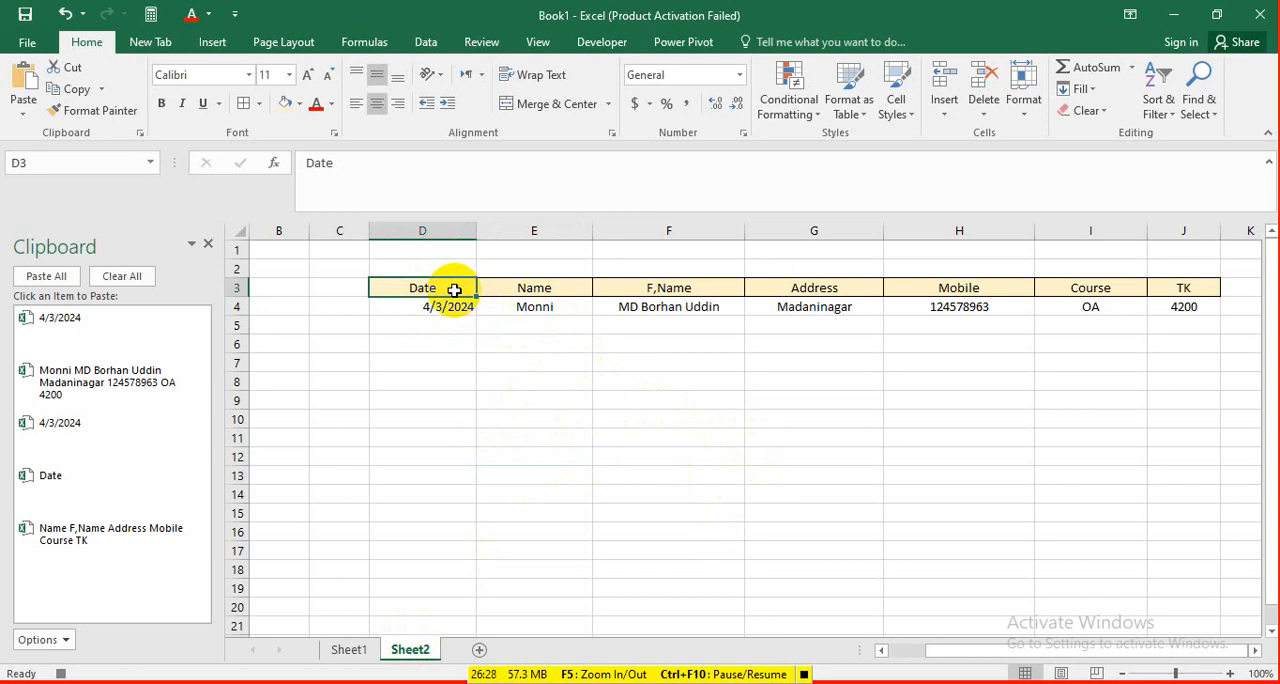
key(Down)
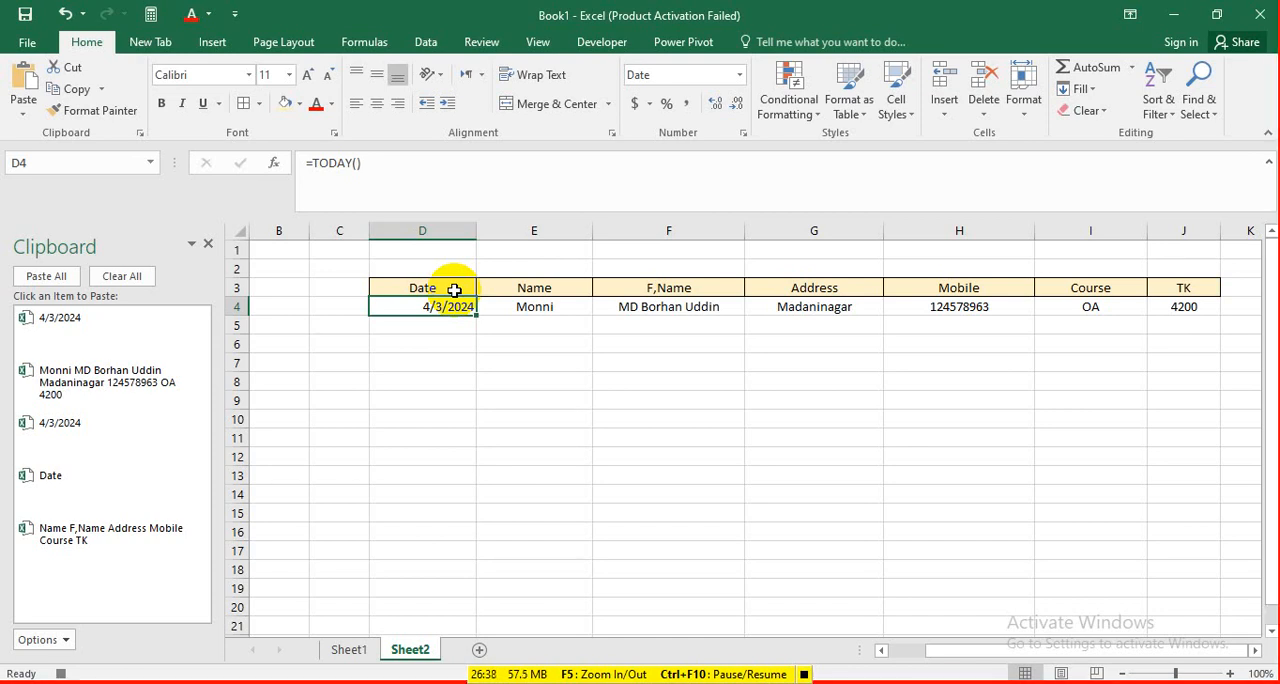
Turn on Use Relative References for the macro being recorded.
click(533, 48)
click(934, 112)
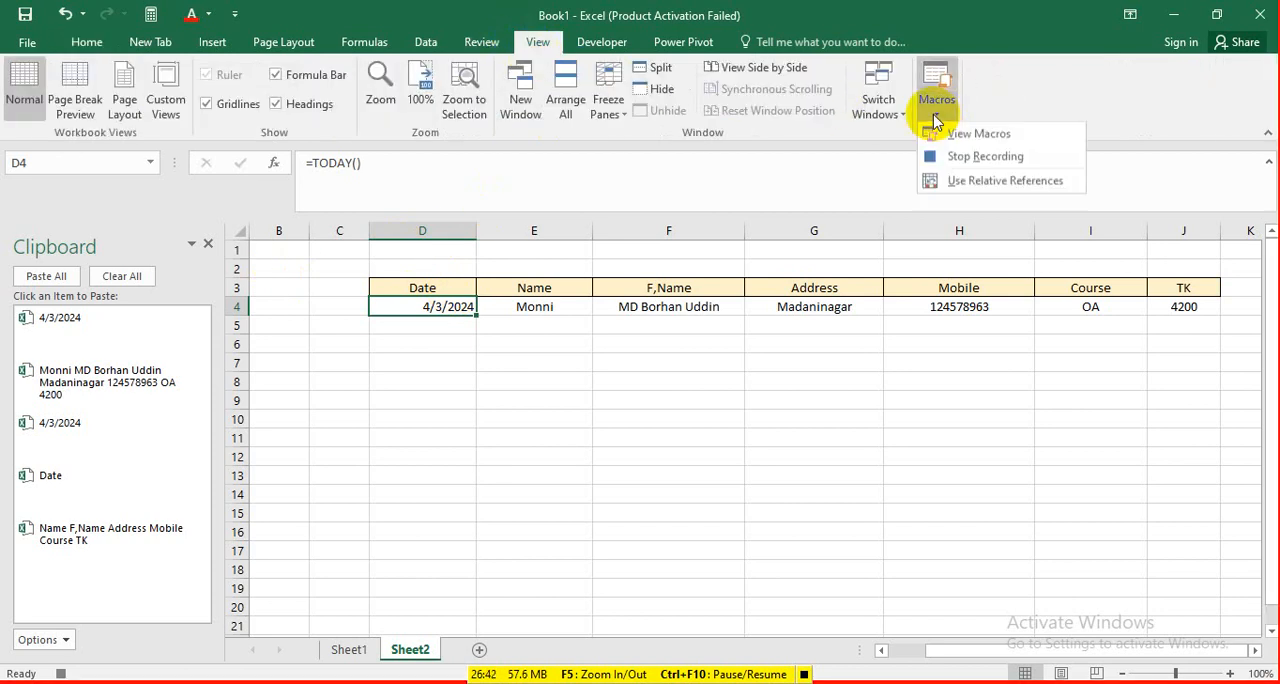
click(1035, 181)
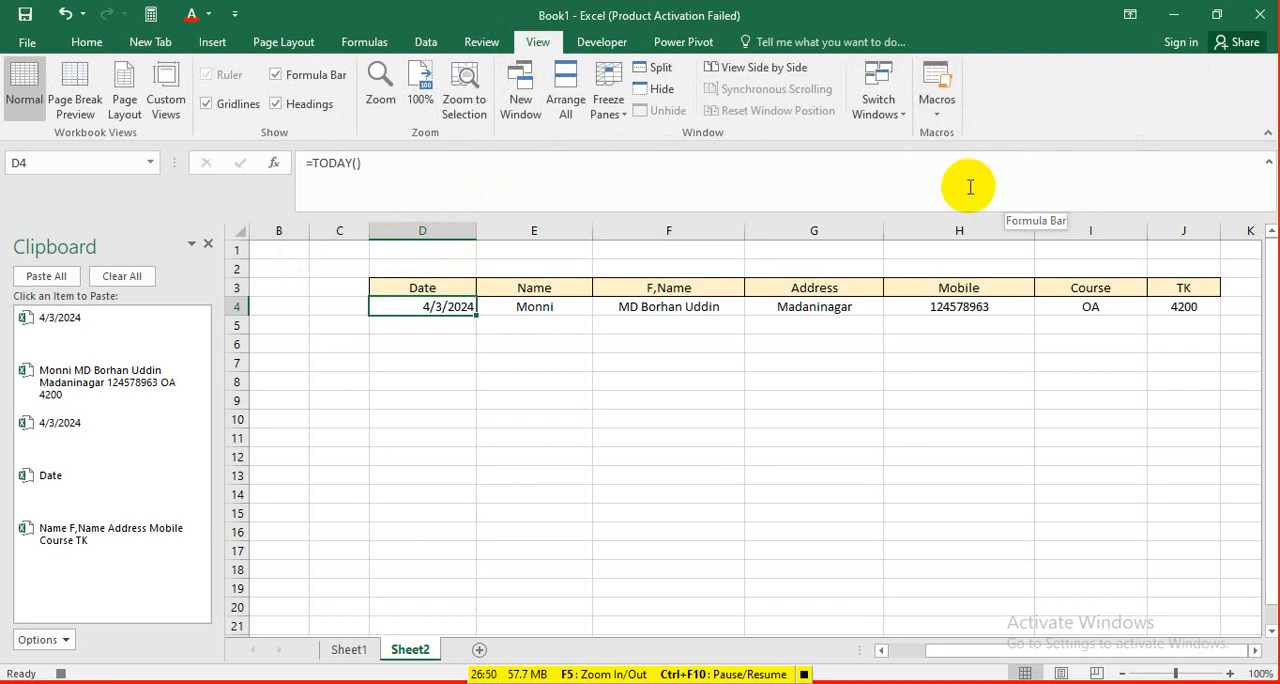
click(605, 42)
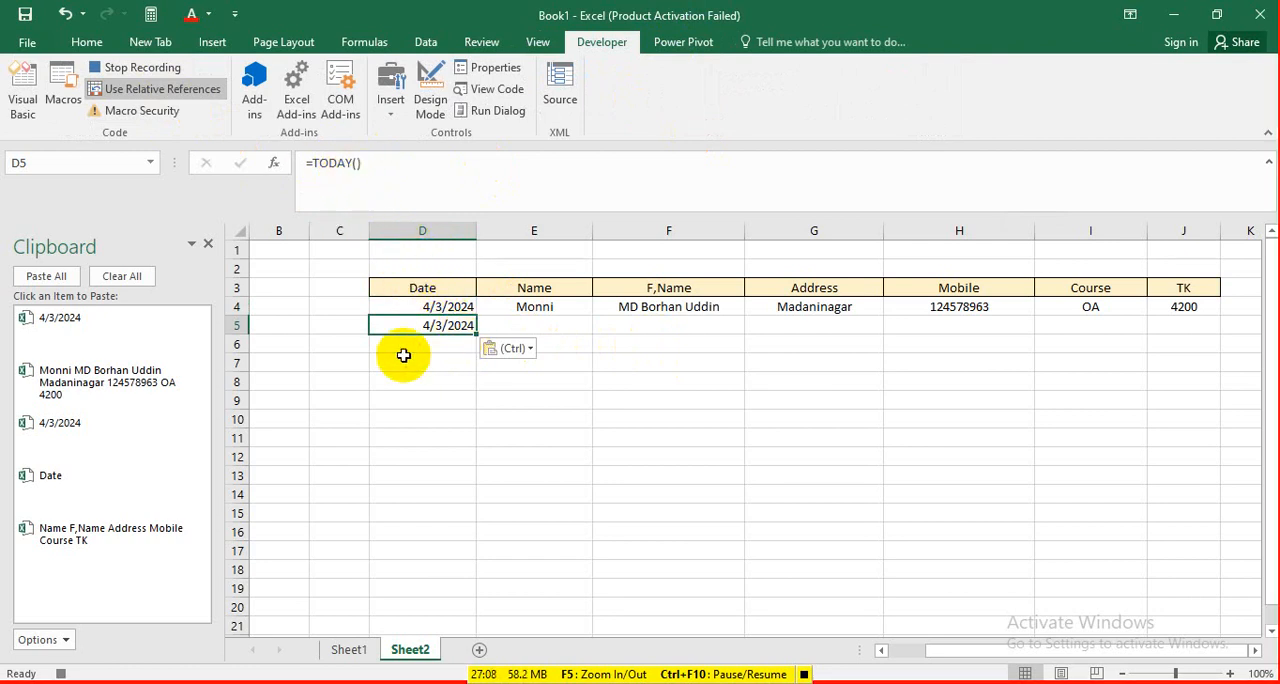
Paste the copied date into Sheet2's cell D5 as values only, using Paste Special.
click(86, 42)
click(24, 119)
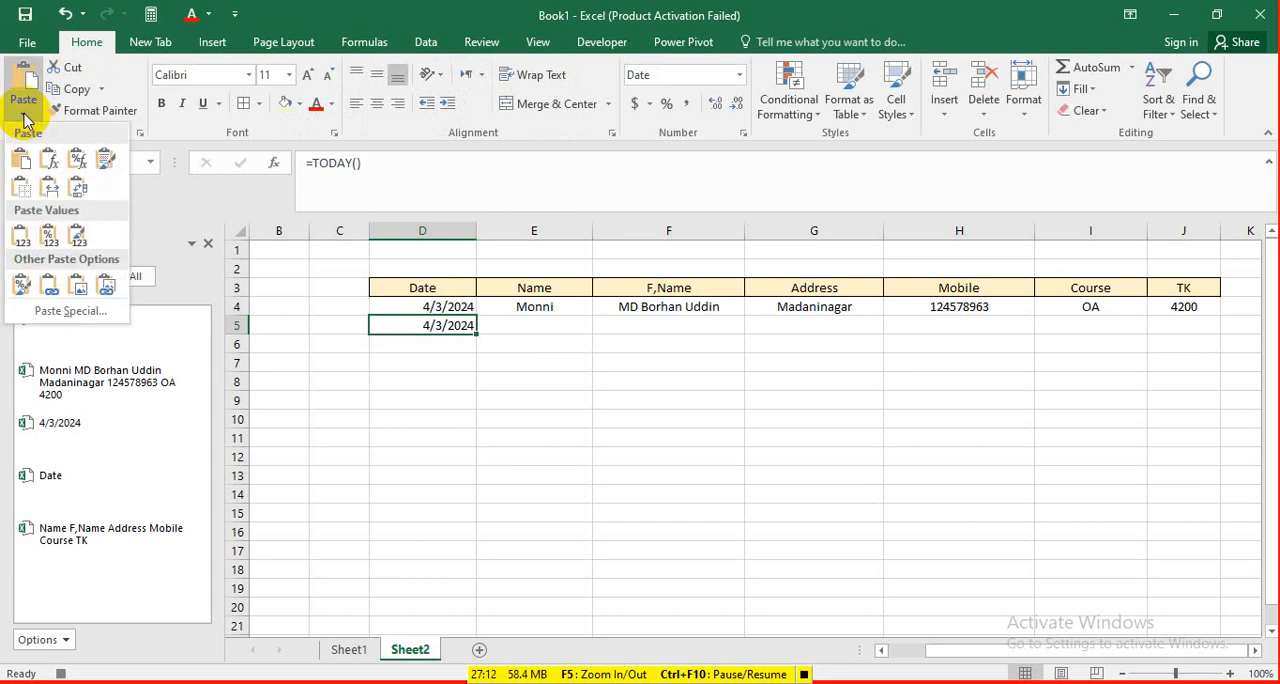
click(75, 313)
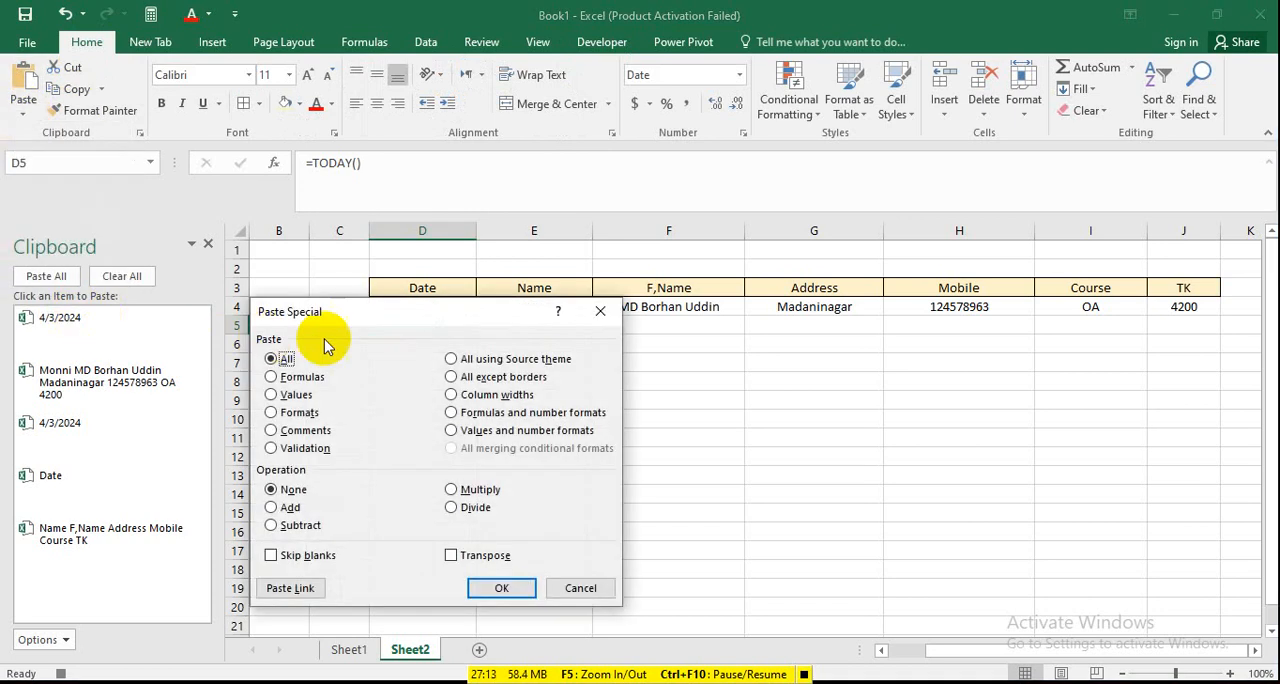
click(271, 394)
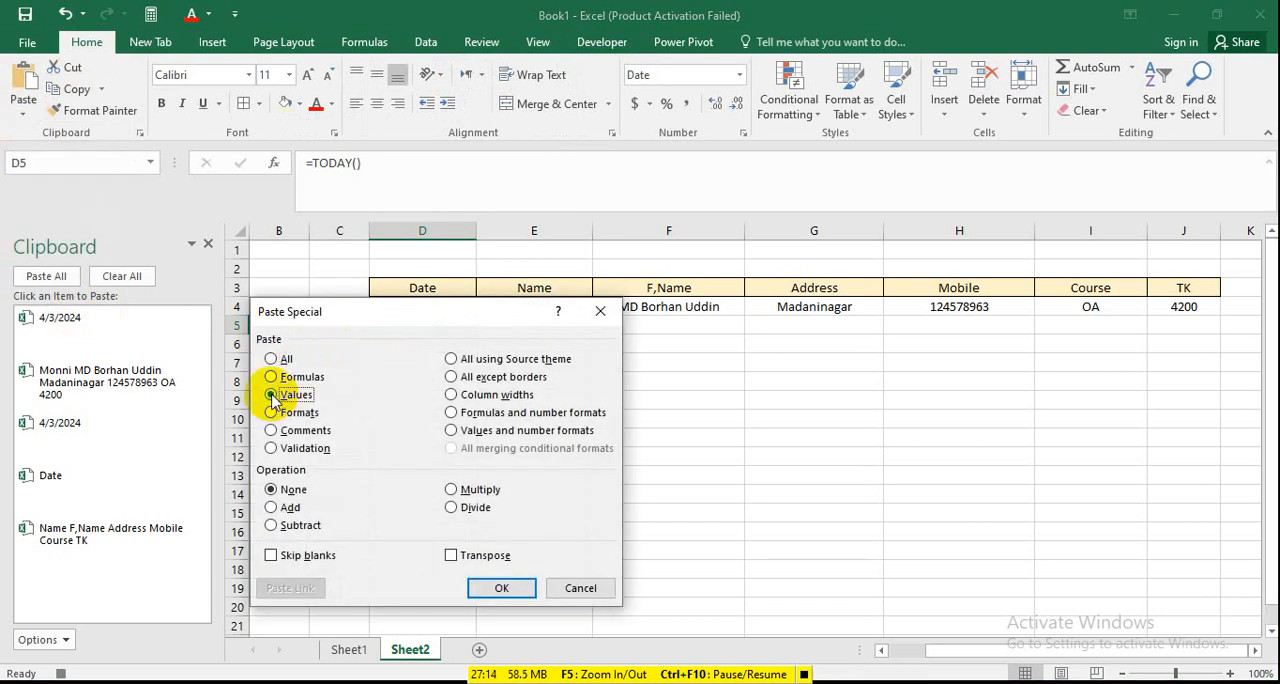
click(505, 587)
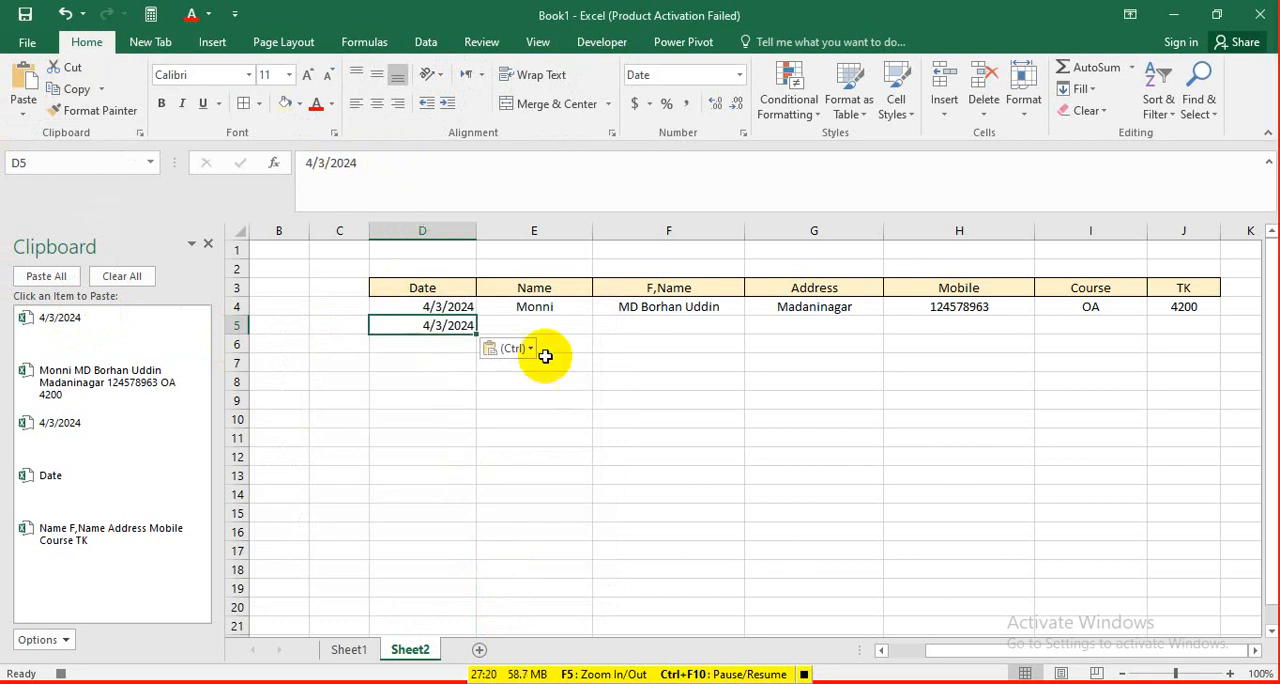
Copy the Name entry from Sheet1's cell D6 into cell E5 of Sheet2.
click(355, 650)
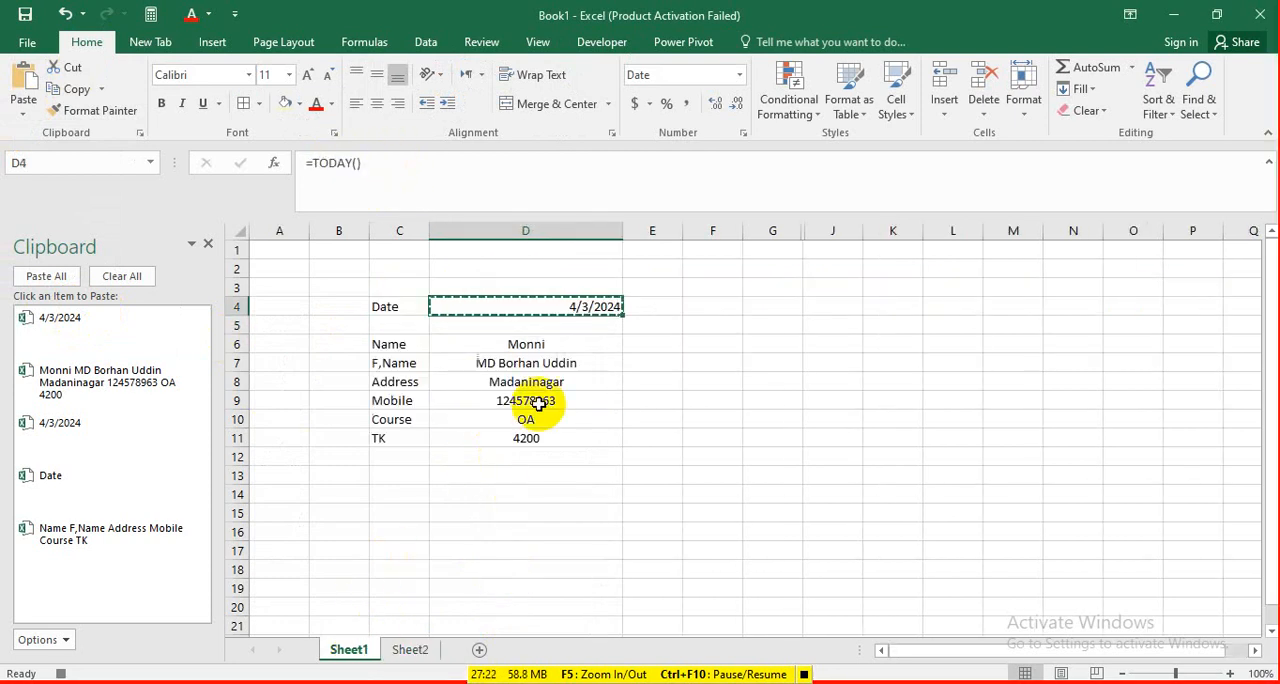
click(540, 345)
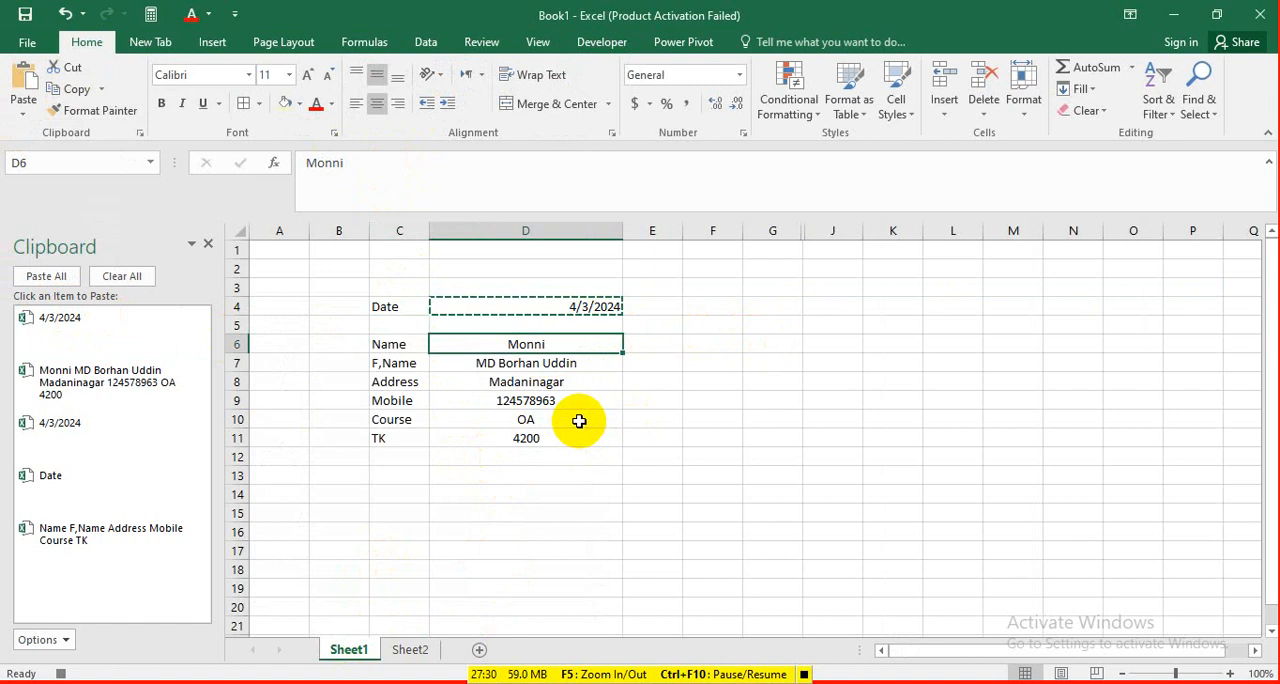
key(ctrl+c)
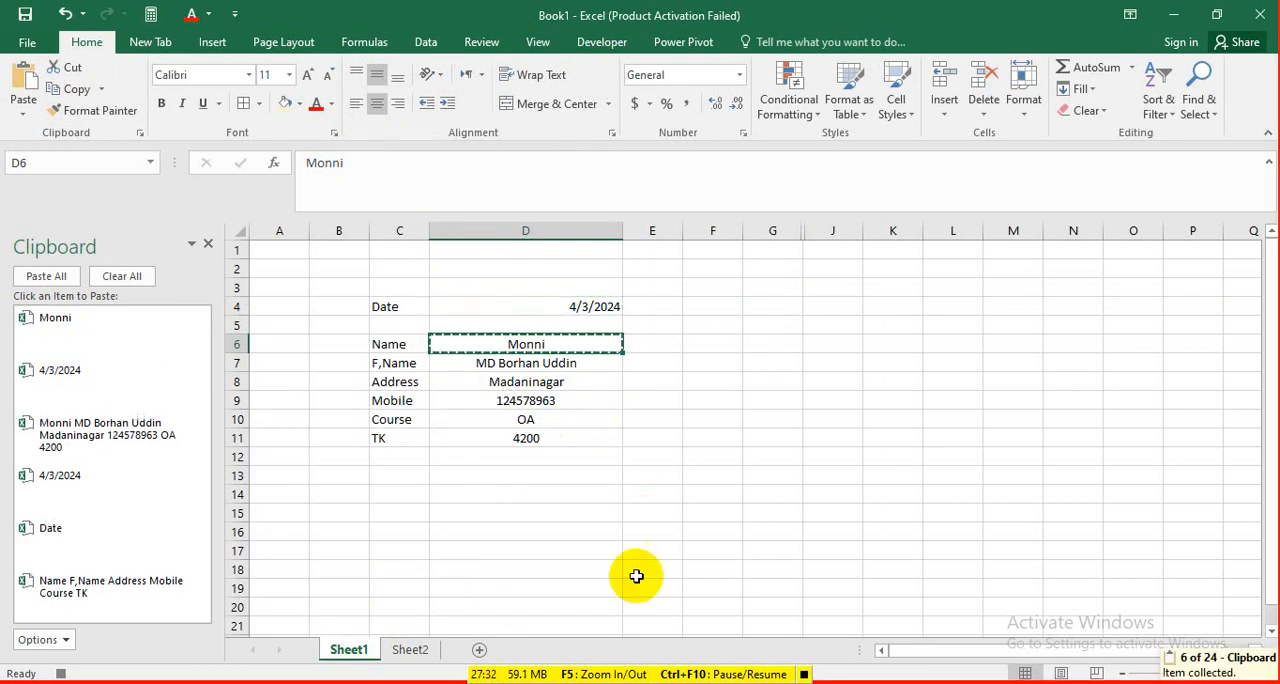
click(418, 649)
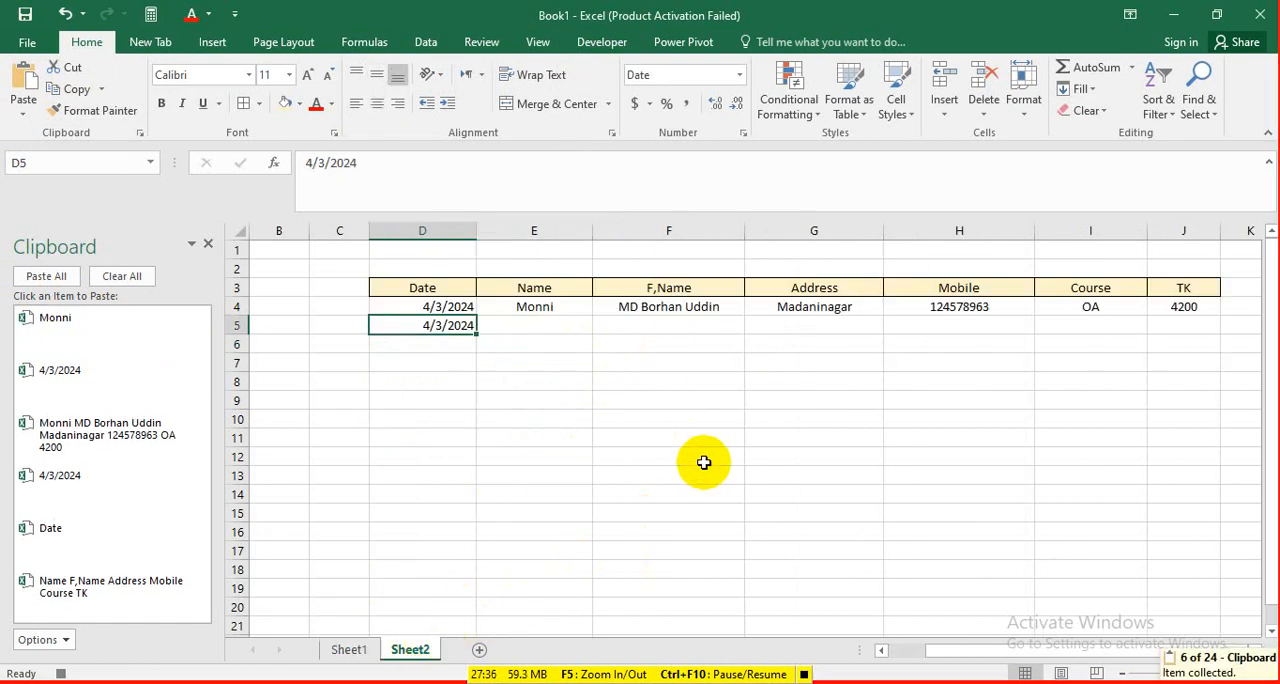
click(547, 331)
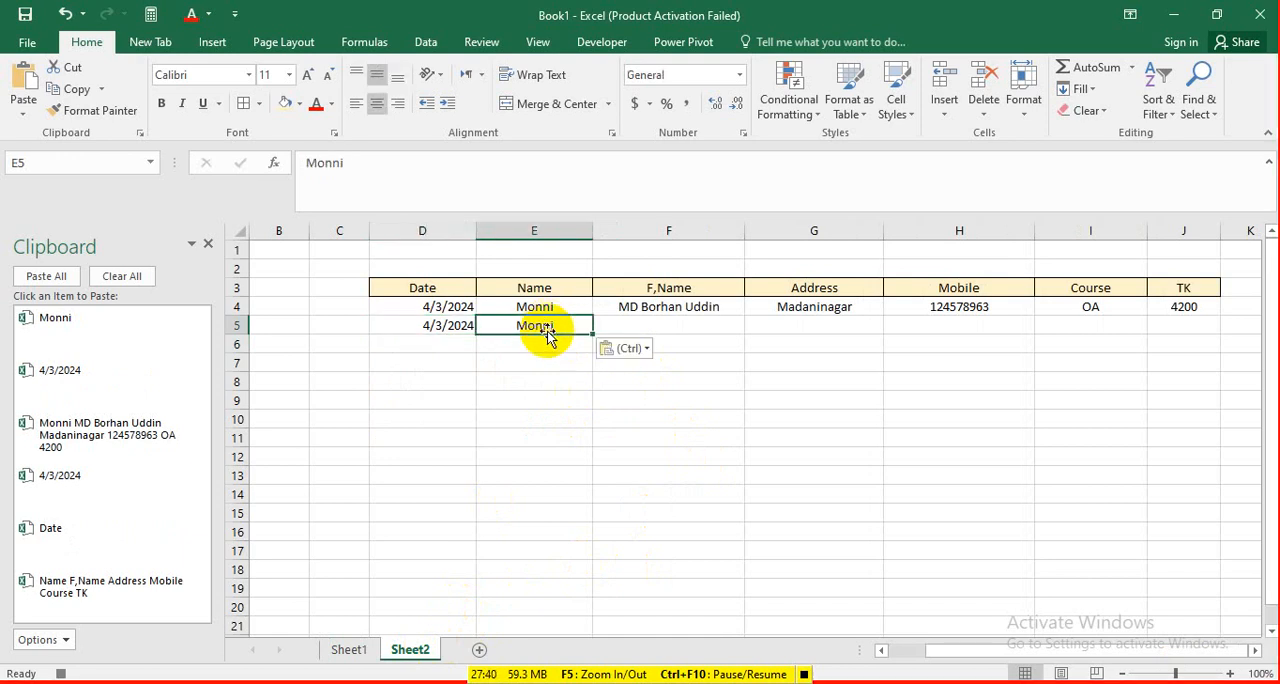
Copy the F,Name entry from Sheet1's cell D7 into cell F5 of Sheet2.
click(349, 652)
click(536, 365)
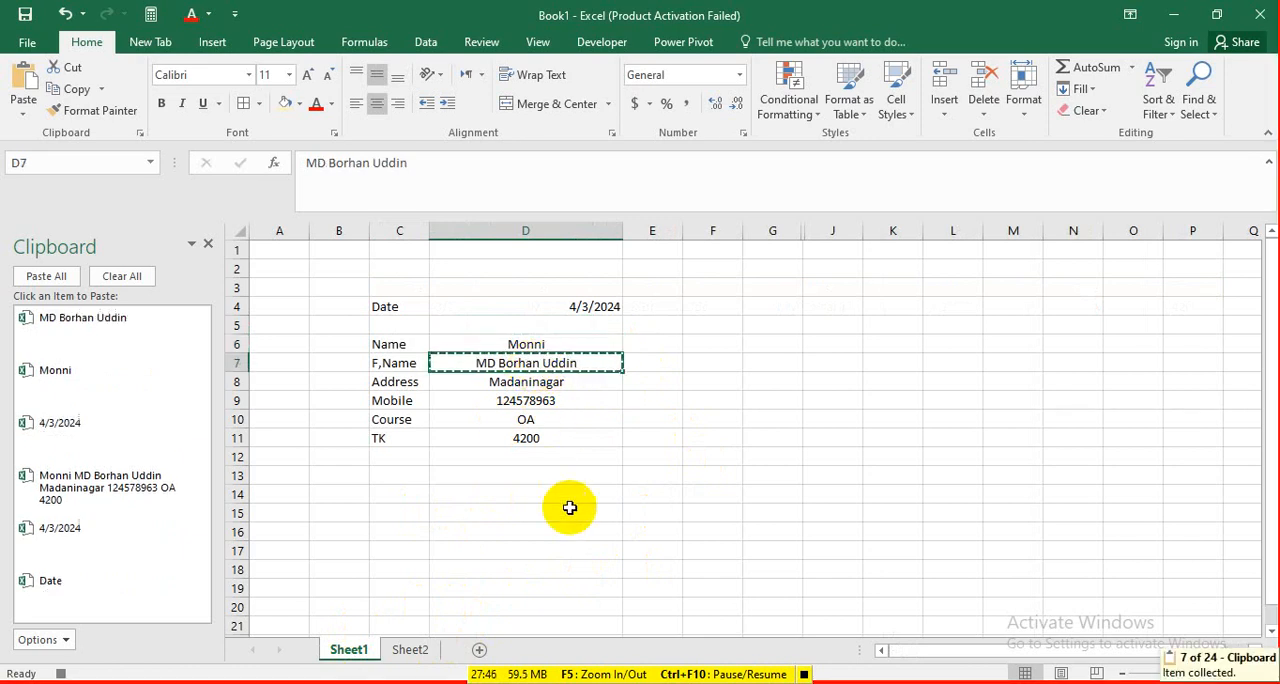
click(415, 649)
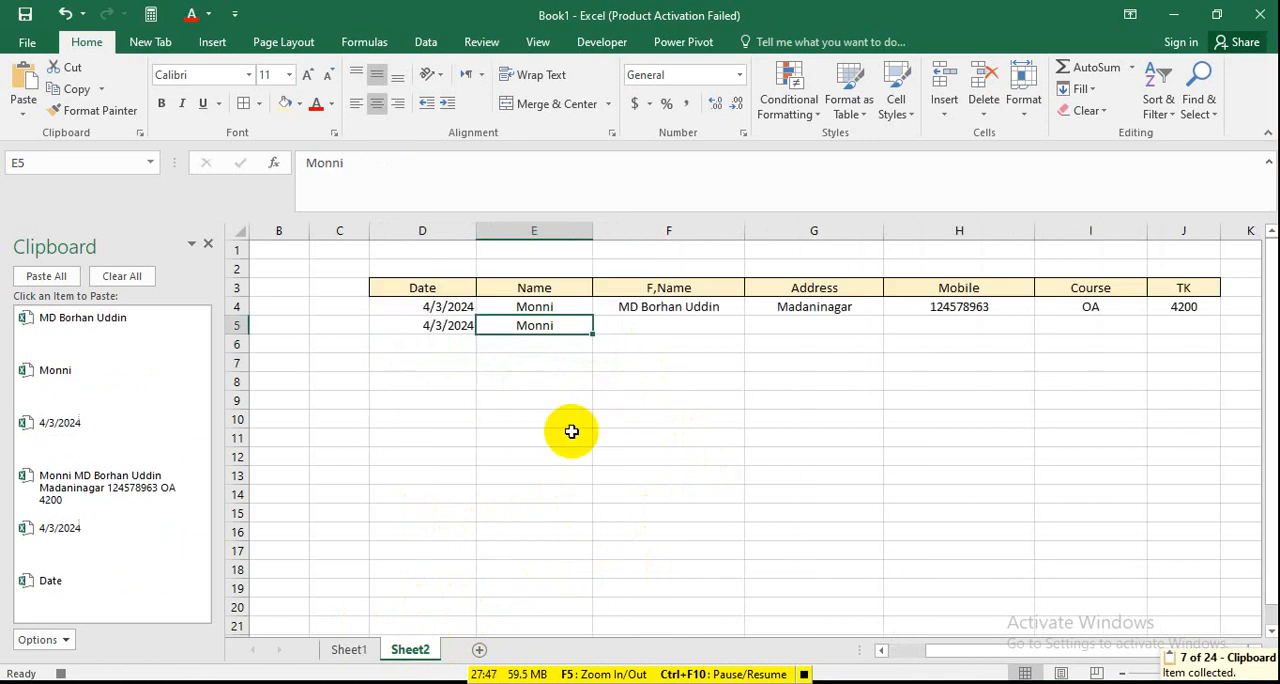
click(660, 328)
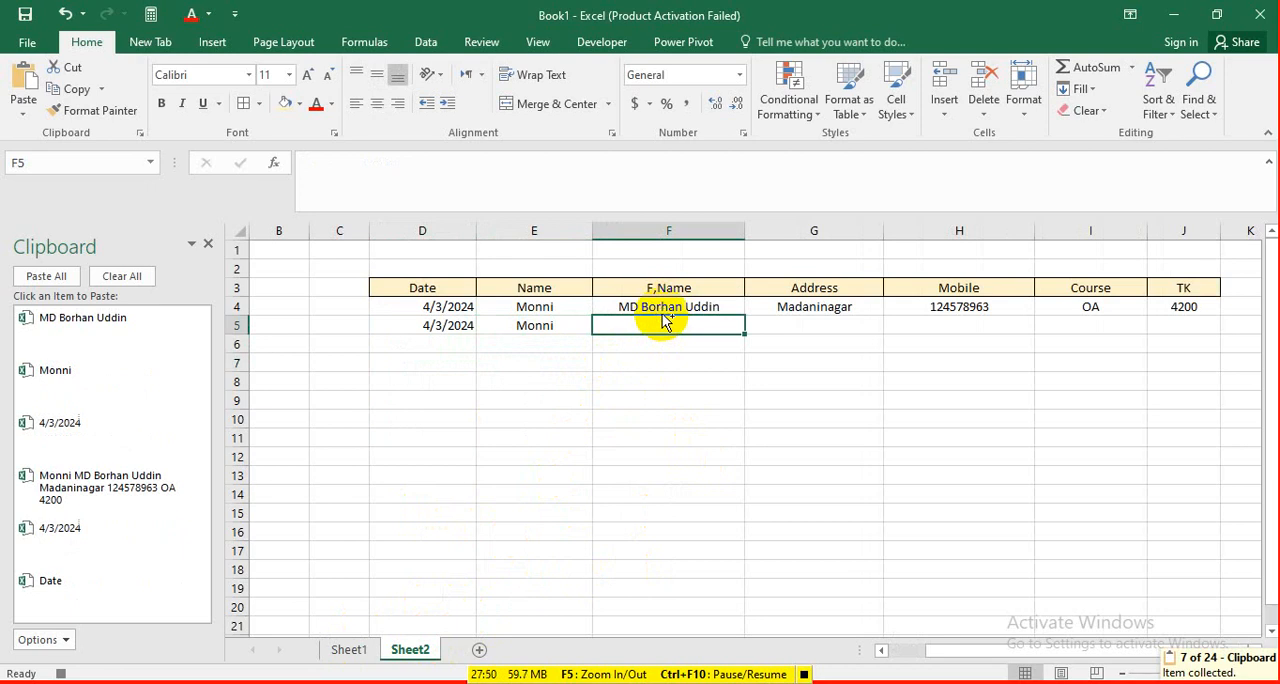
key(ctrl+v)
key(ctrl)
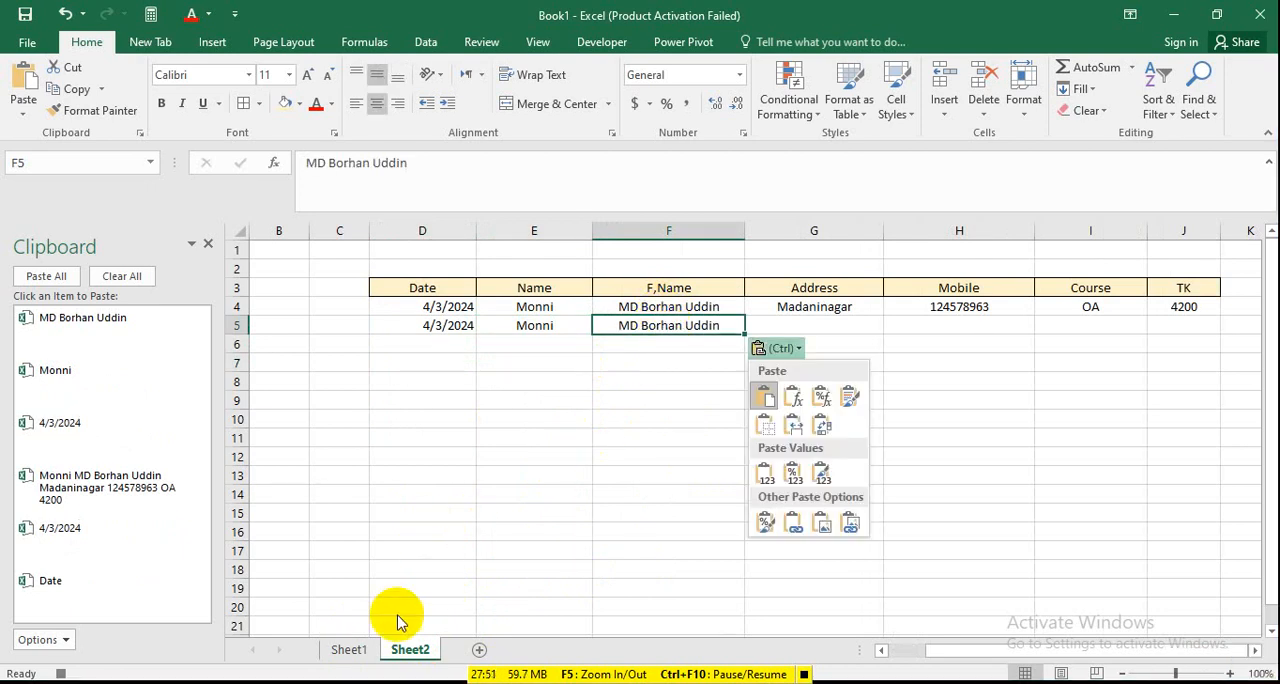
click(352, 650)
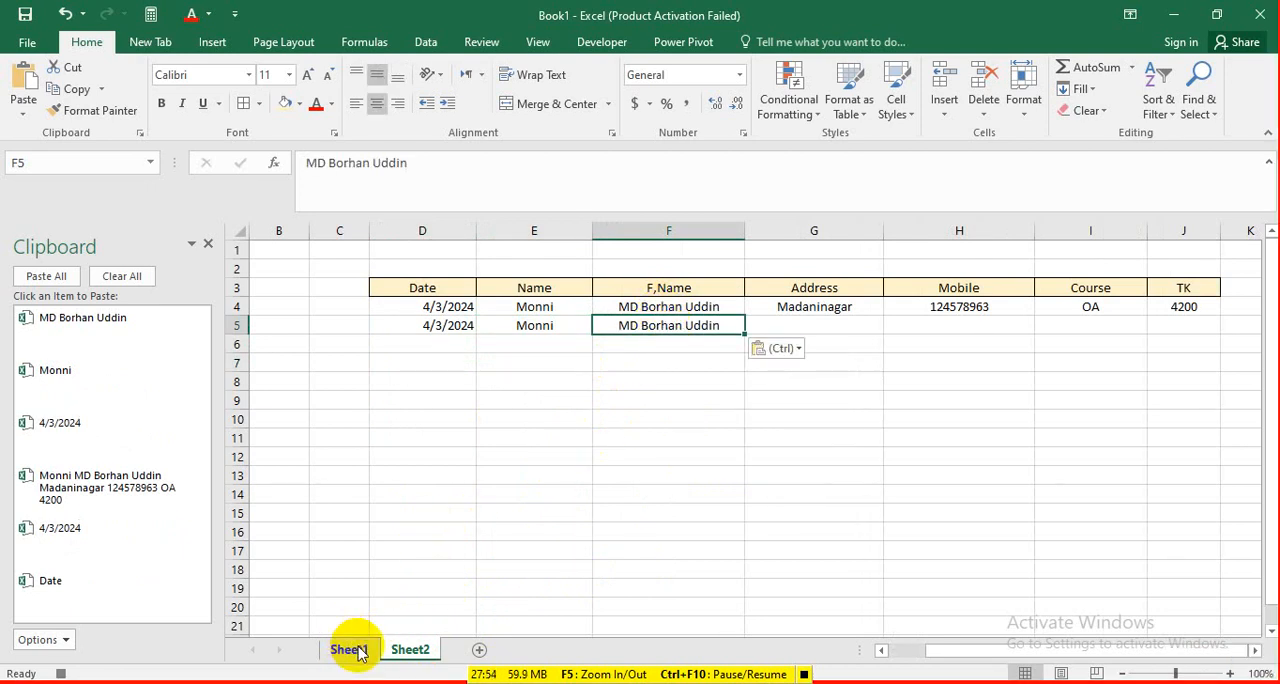
Copy the Address entry from Sheet1's cell D8 into cell G5 of Sheet2.
click(357, 650)
click(550, 384)
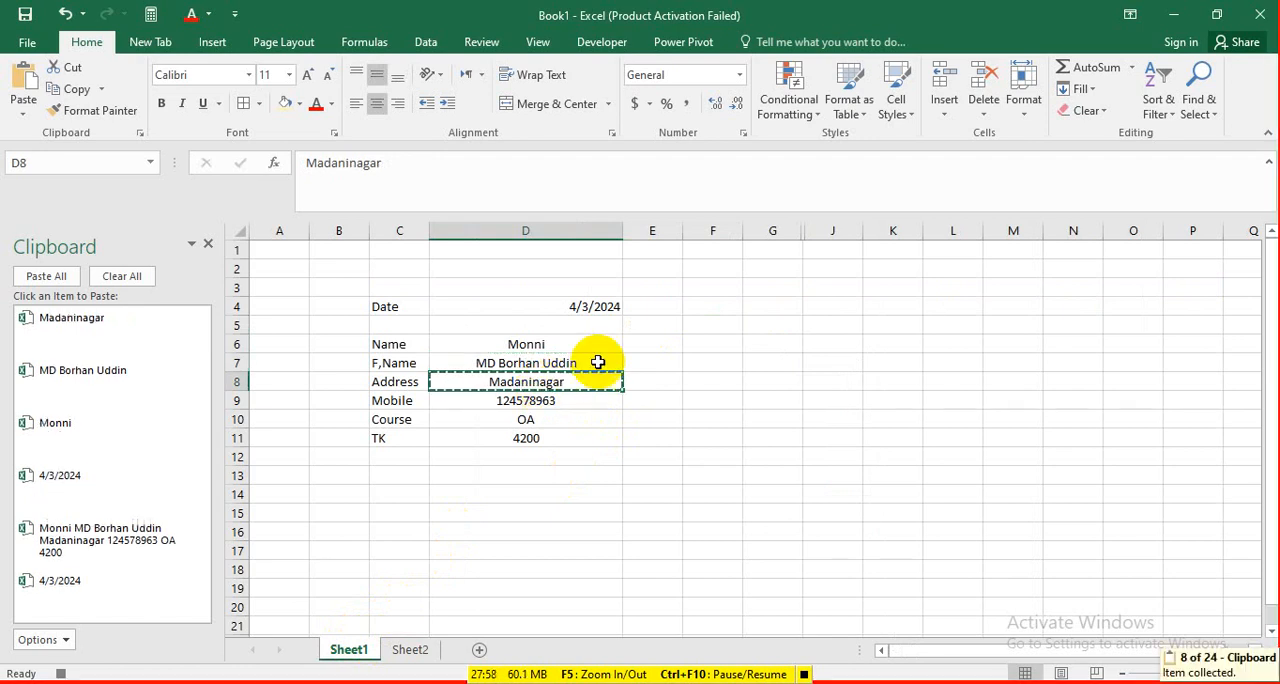
click(412, 650)
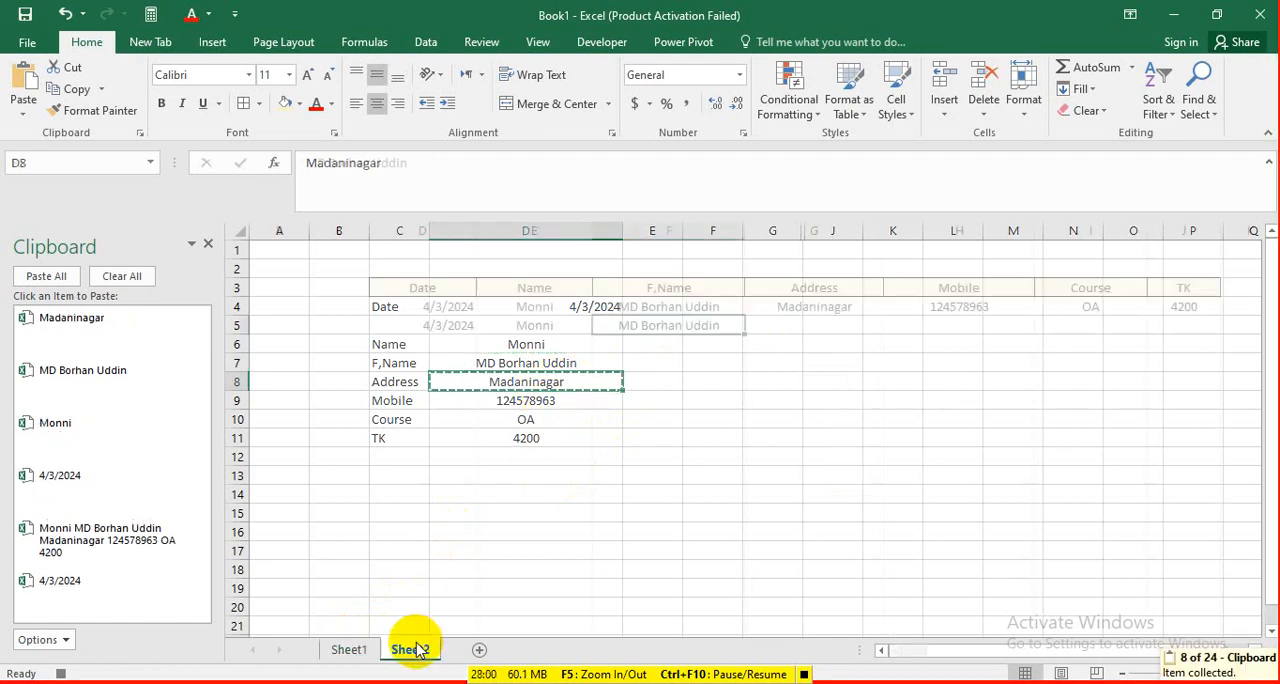
click(797, 327)
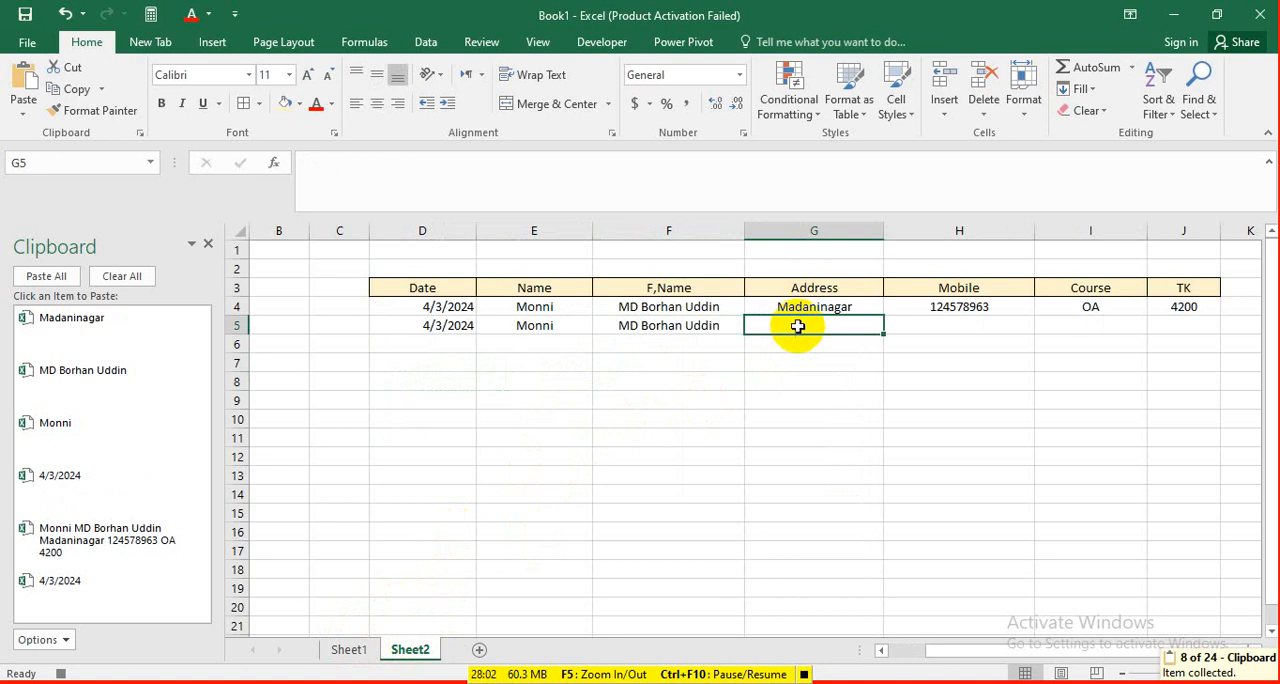
key(ctrl+v)
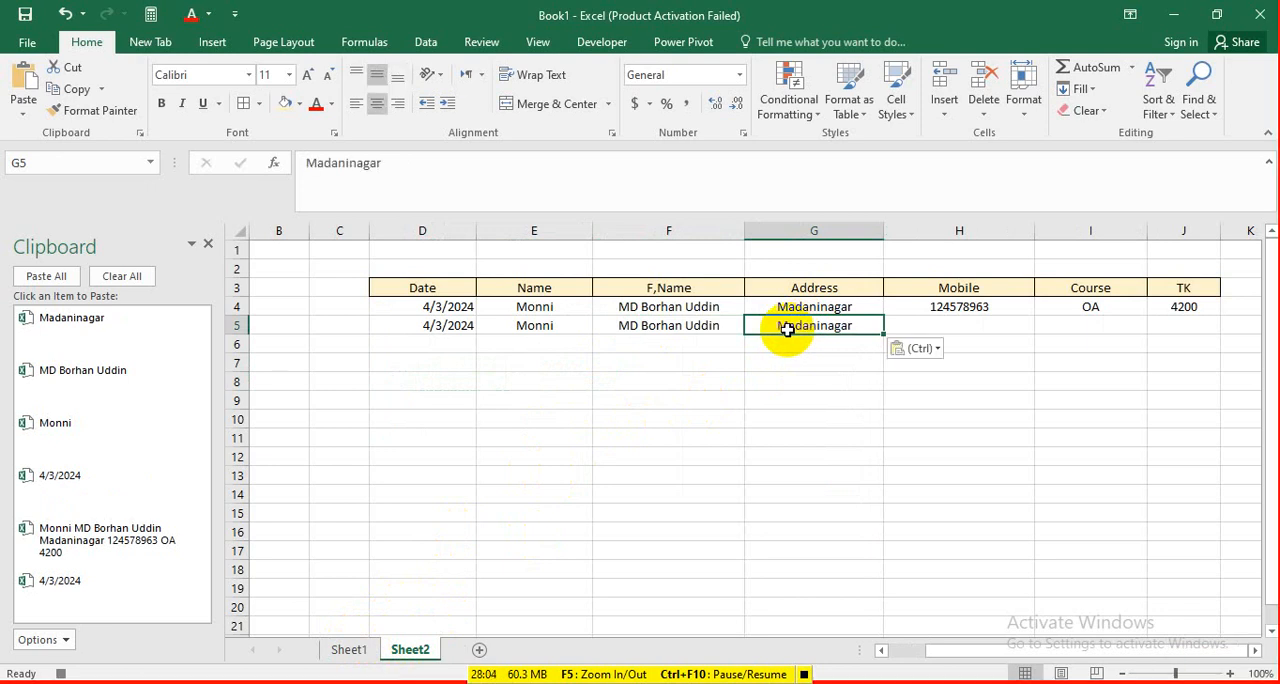
Copy the Mobile entry from Sheet1's cell D9 into cell H5 of Sheet2.
click(359, 651)
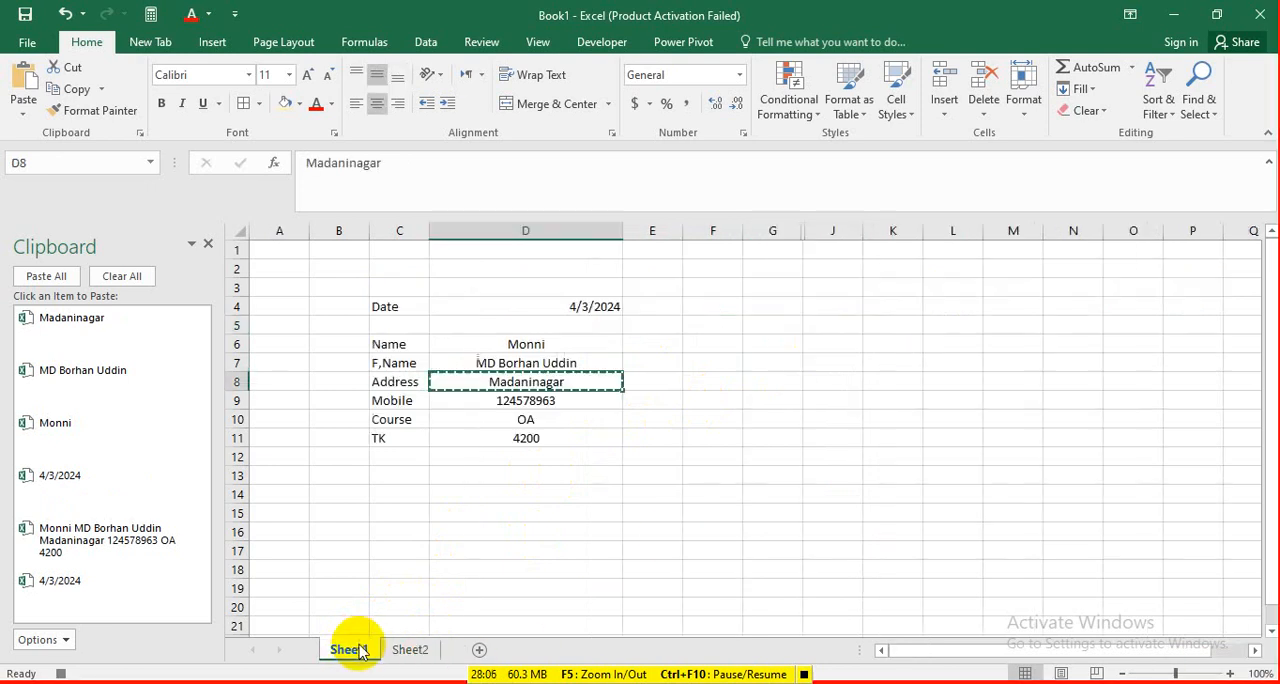
click(537, 401)
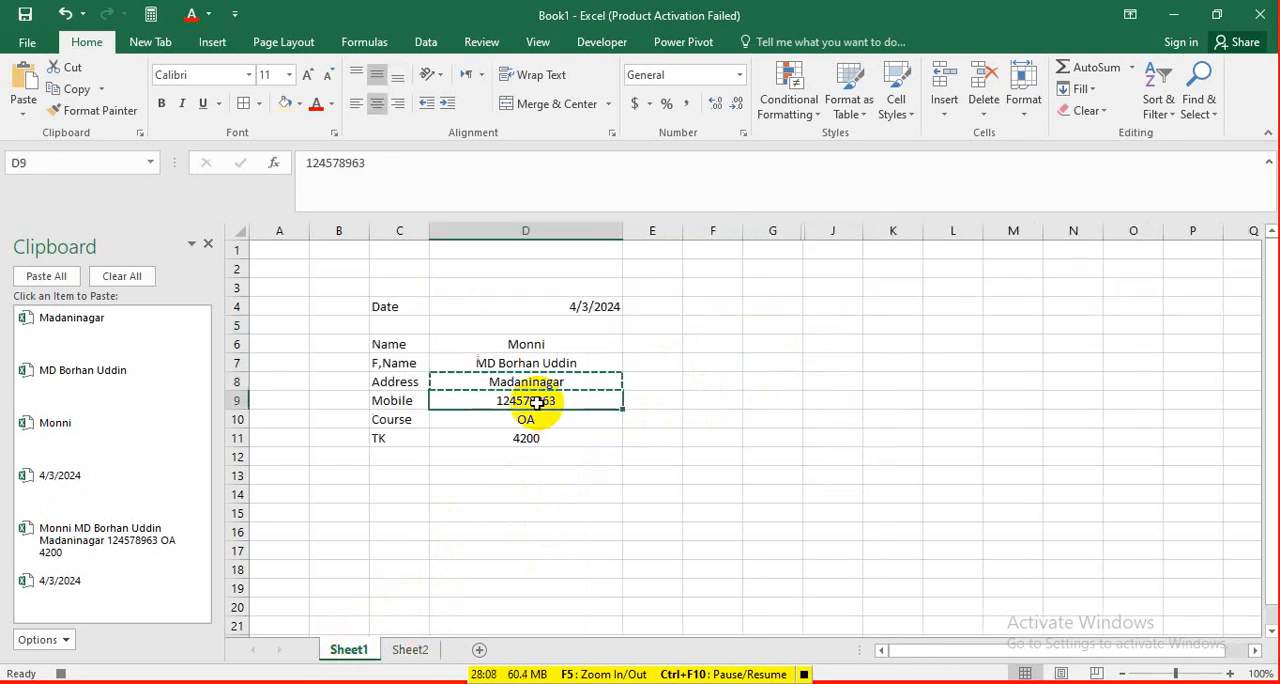
key(ctrl+c)
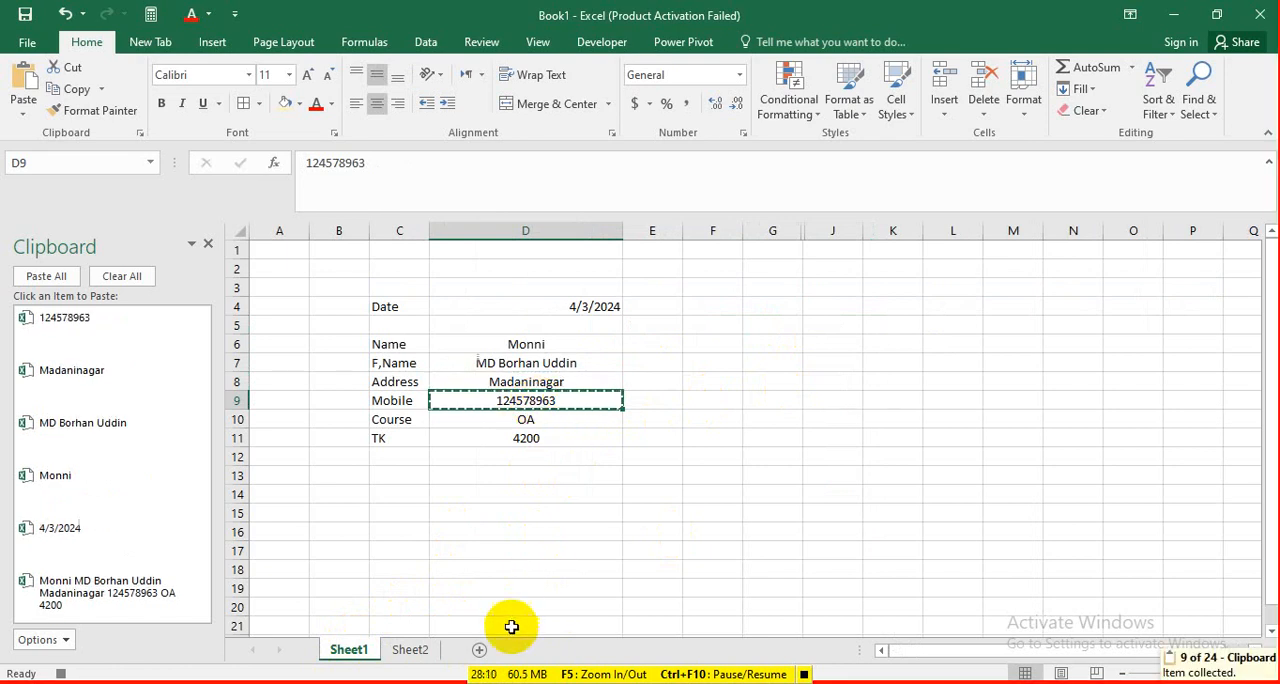
click(405, 651)
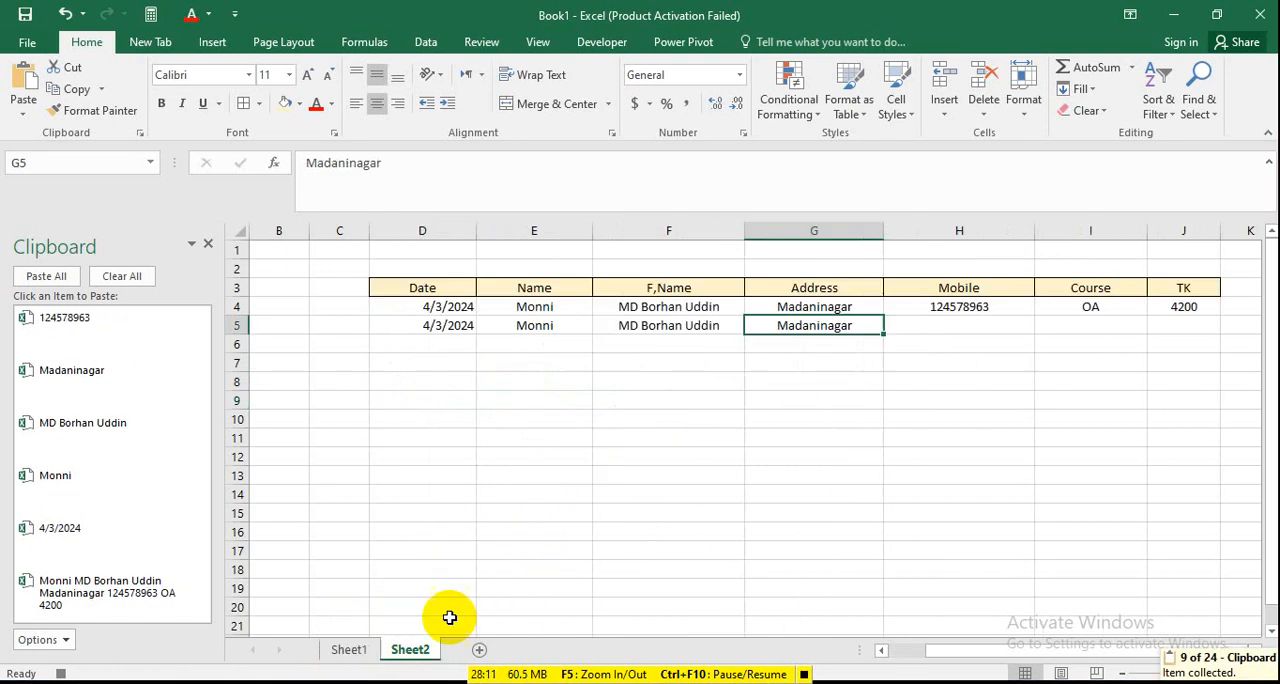
click(922, 330)
key(ctrl+v)
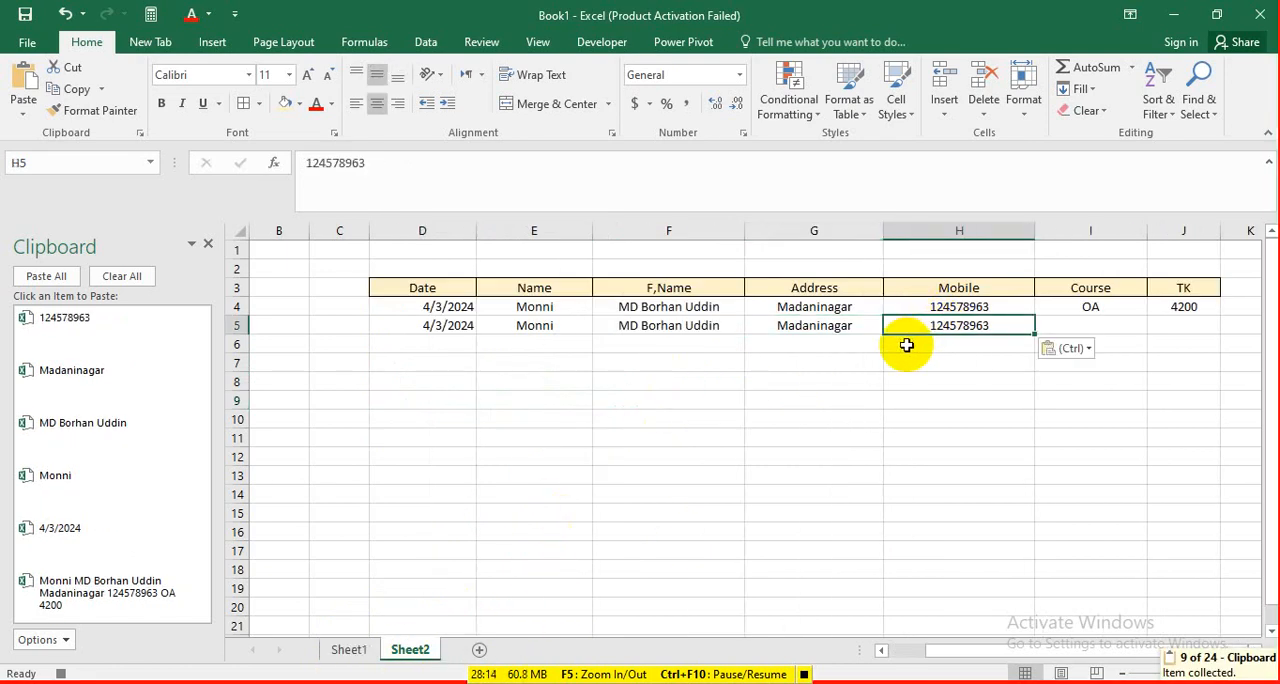
Copy the Course entry from Sheet1's cell D10 into cell I5 of Sheet2.
click(360, 651)
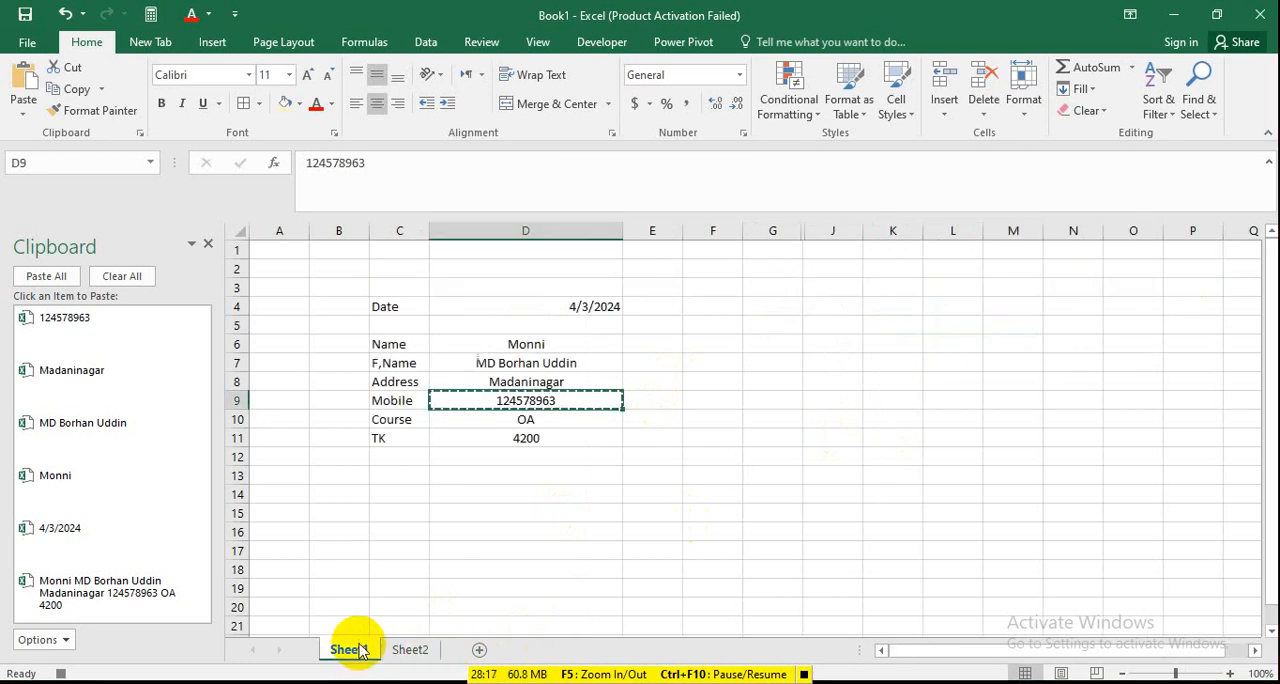
click(557, 420)
key(ctrl+c)
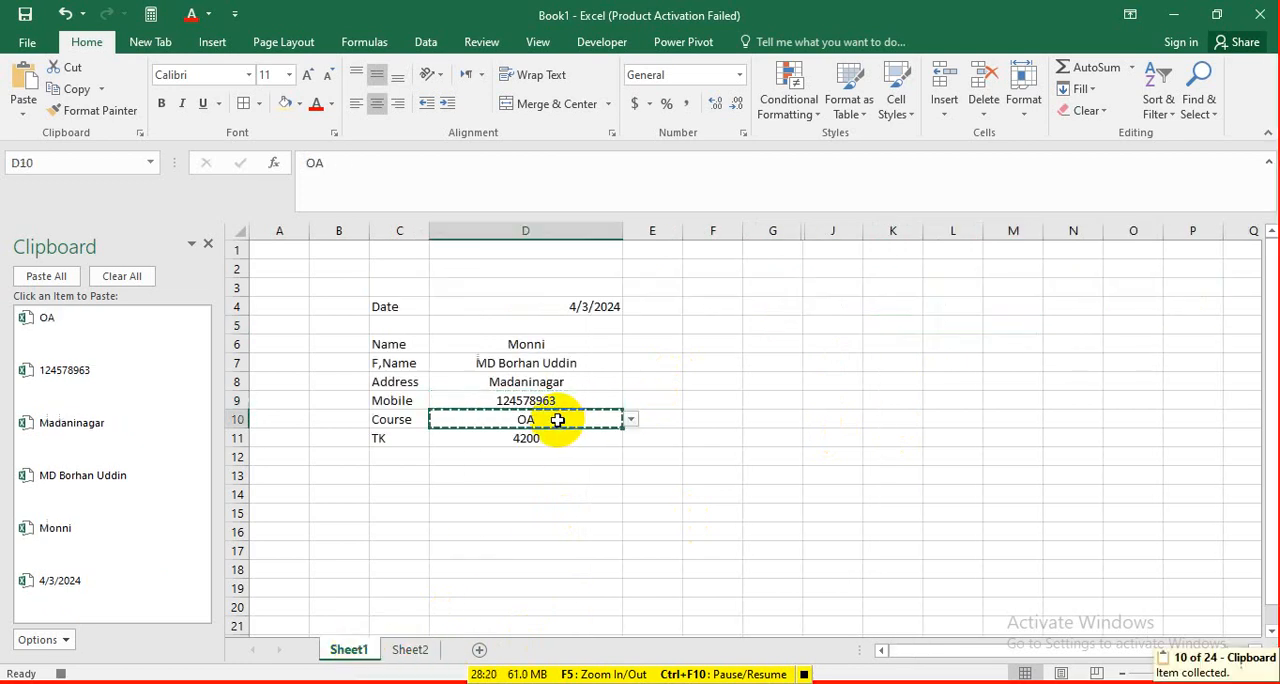
click(412, 651)
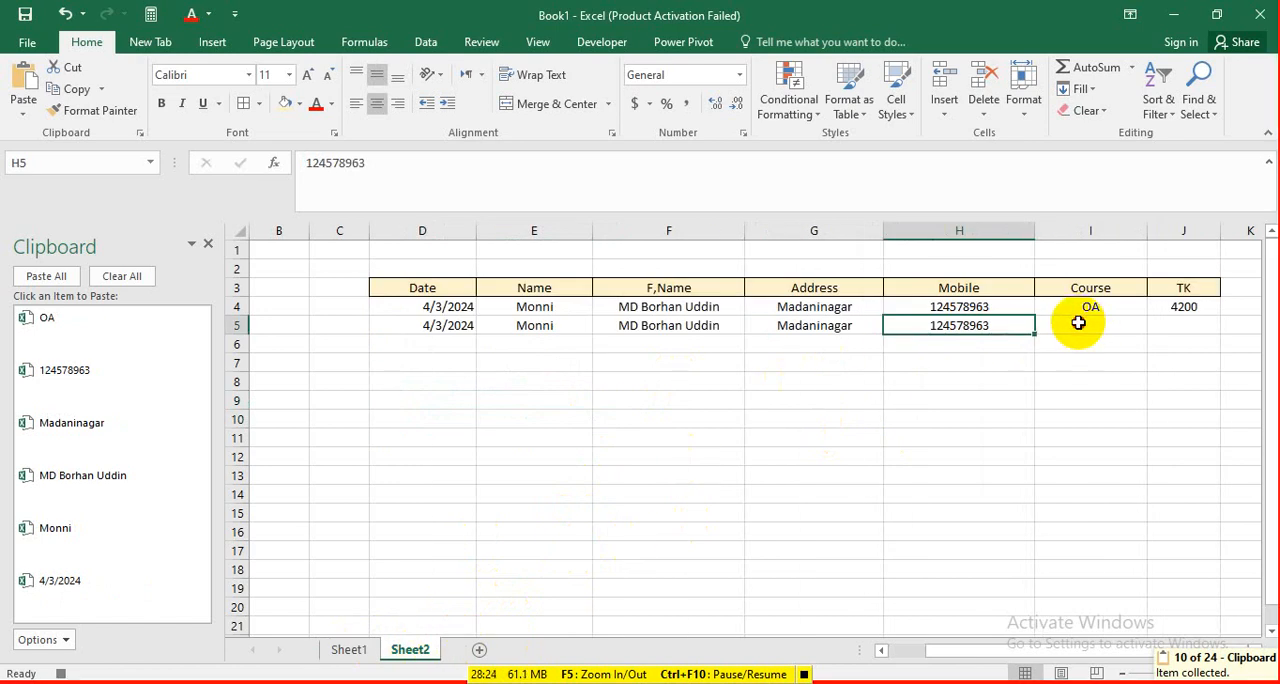
click(1077, 326)
key(ctrl+v)
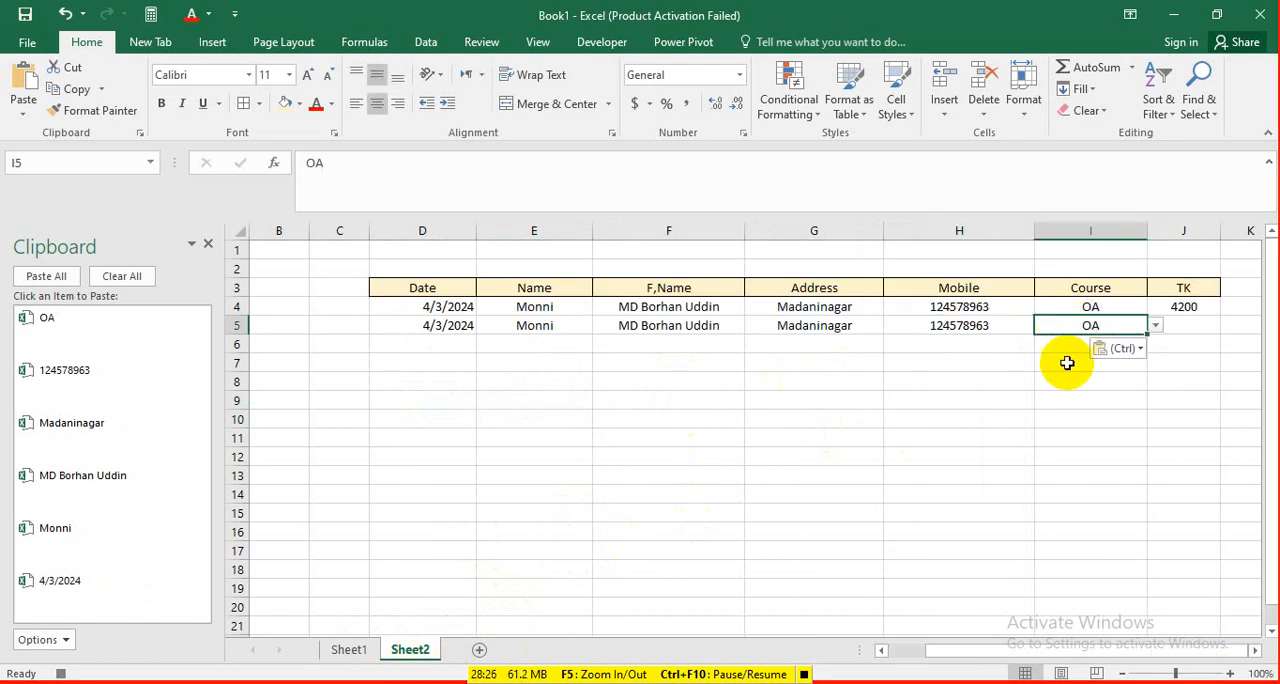
Copy the TK entry from Sheet1's cell D11 into cell J5 of Sheet2.
click(349, 650)
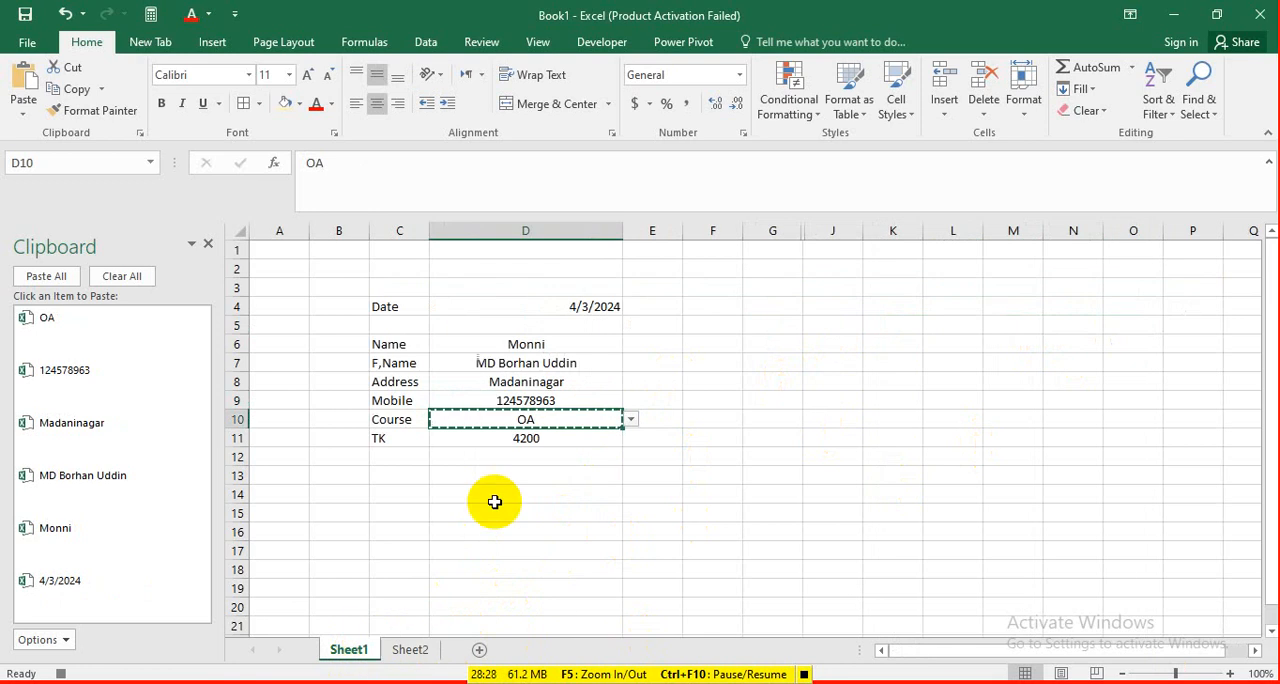
click(543, 437)
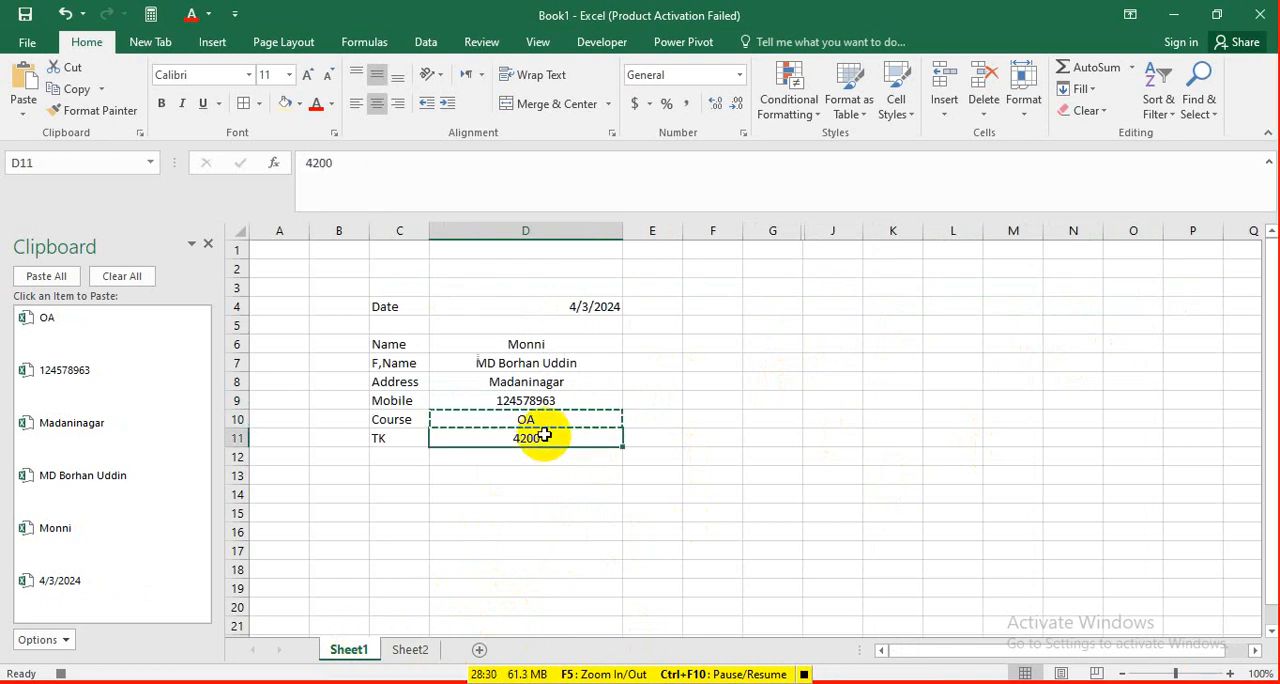
key(ctrl+c)
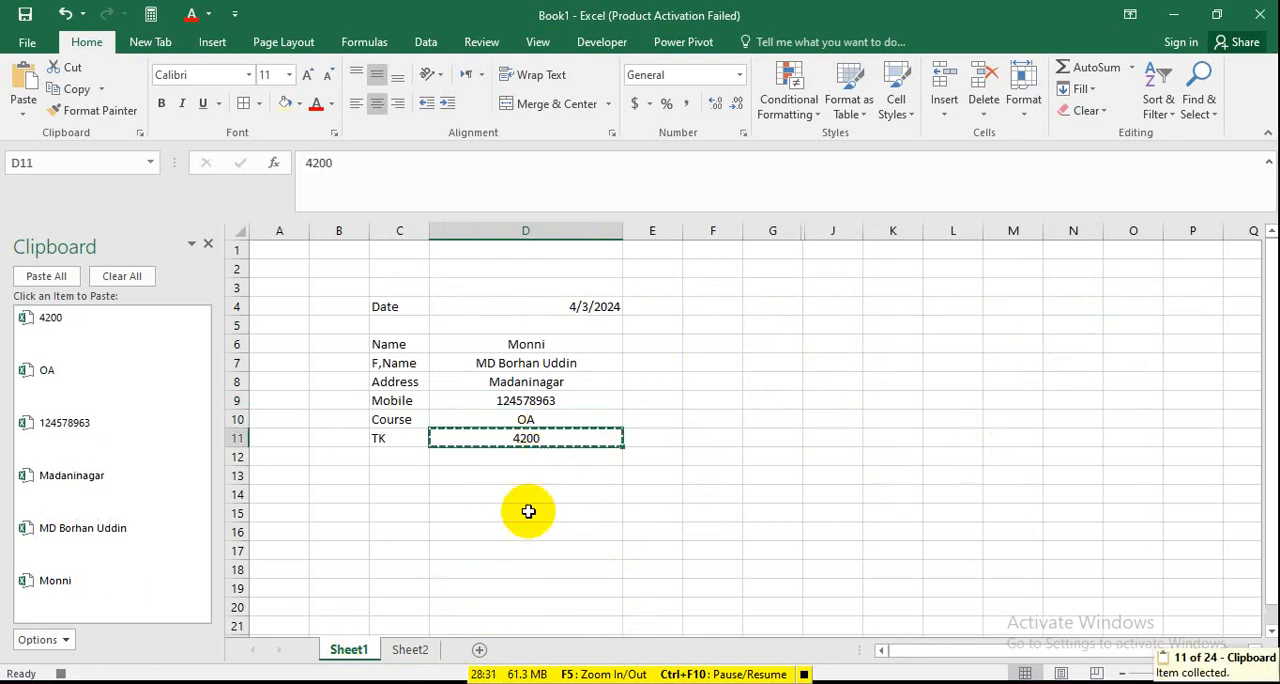
click(410, 650)
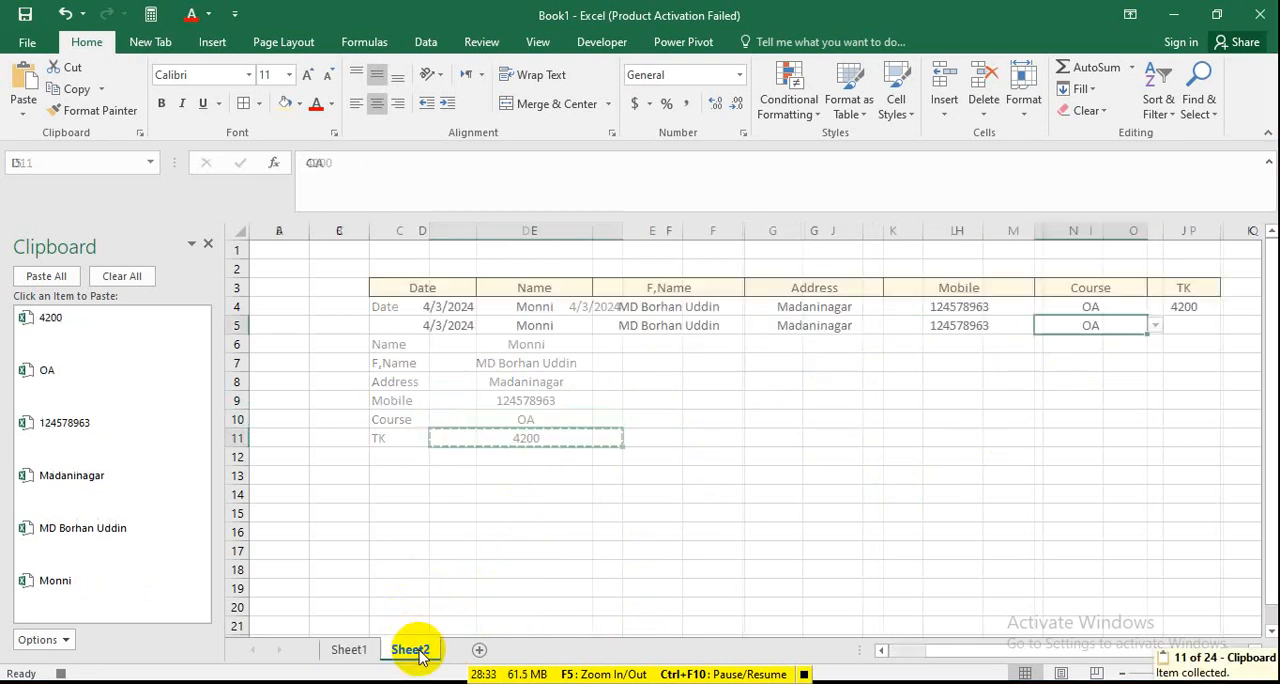
click(1202, 326)
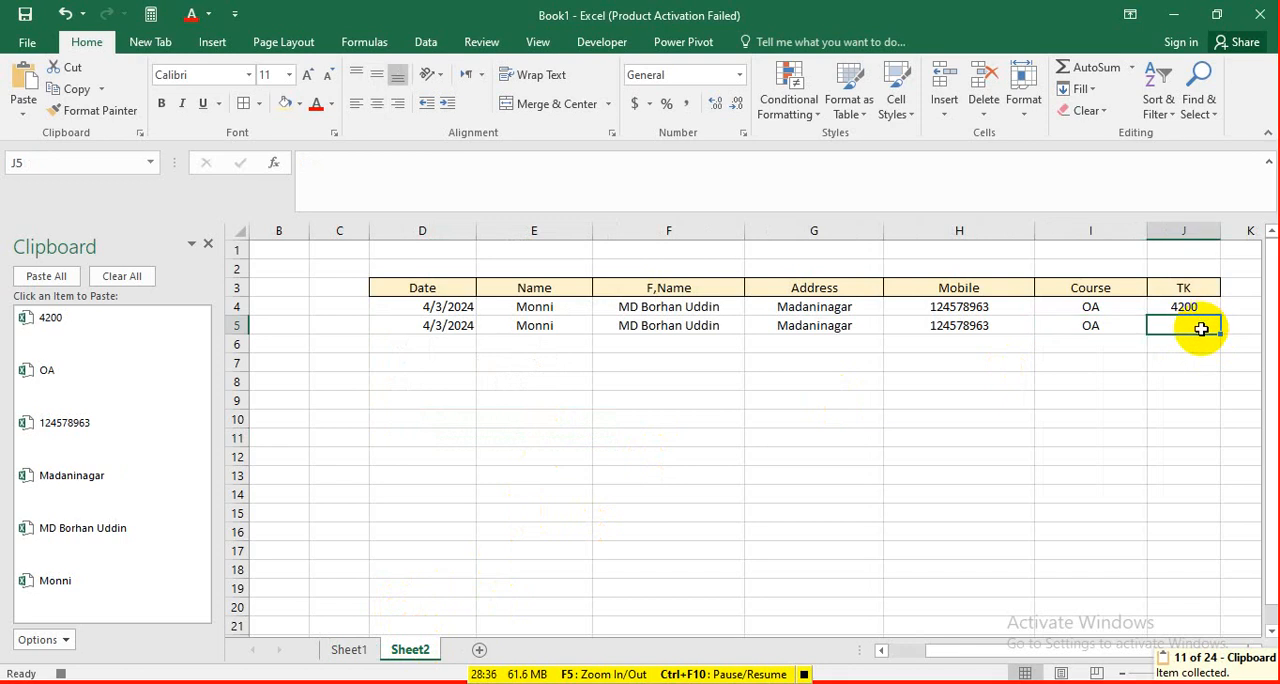
key(ctrl+v)
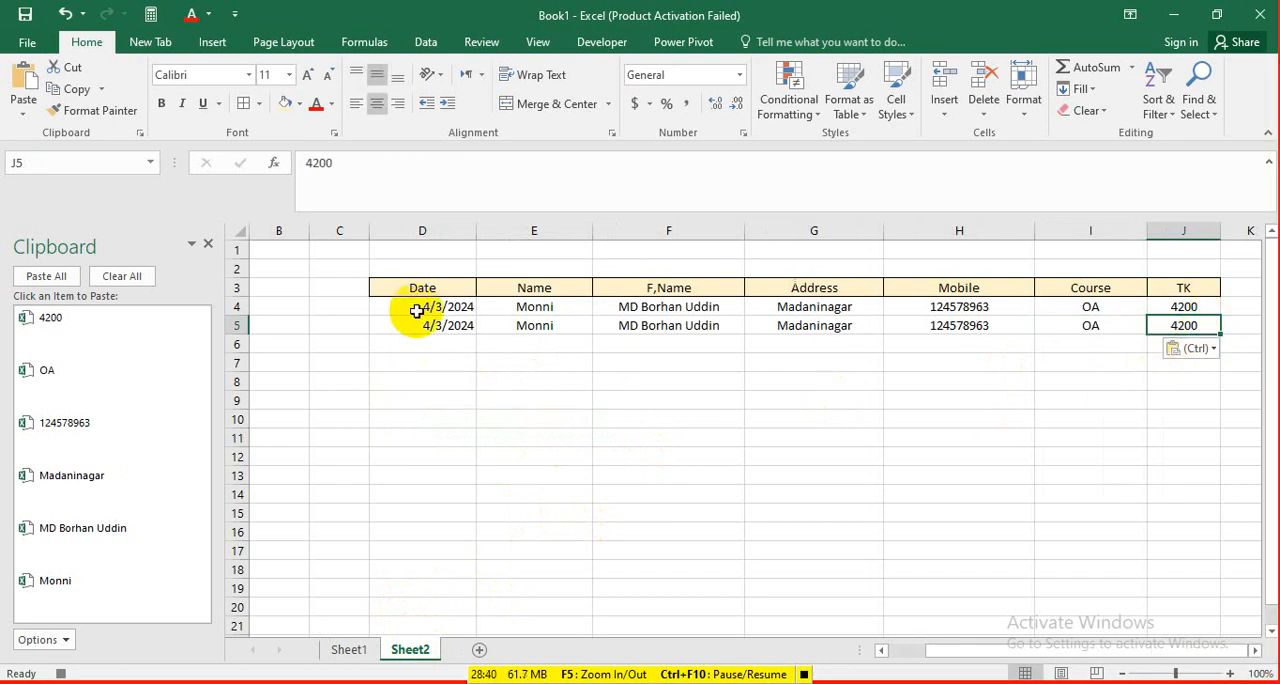
Add borders to the two record rows D4:J5 on Sheet2 and center their contents horizontally.
drag(409, 313, 1170, 330)
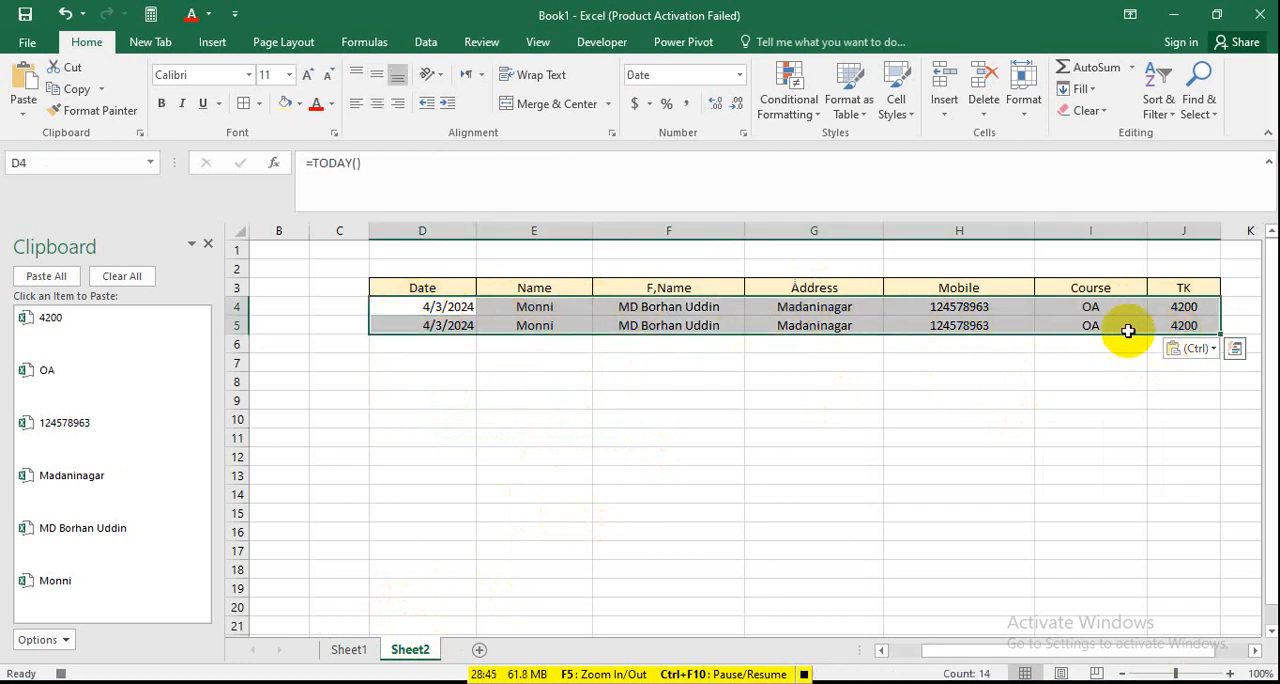
click(250, 108)
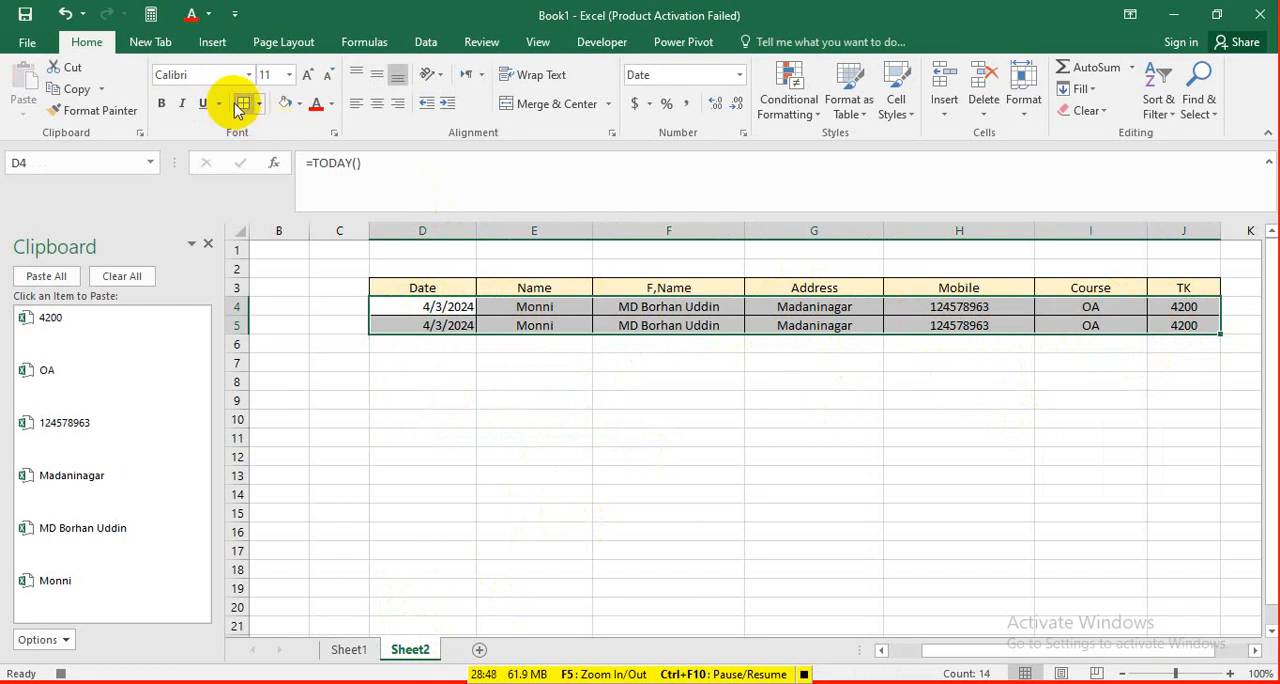
click(379, 108)
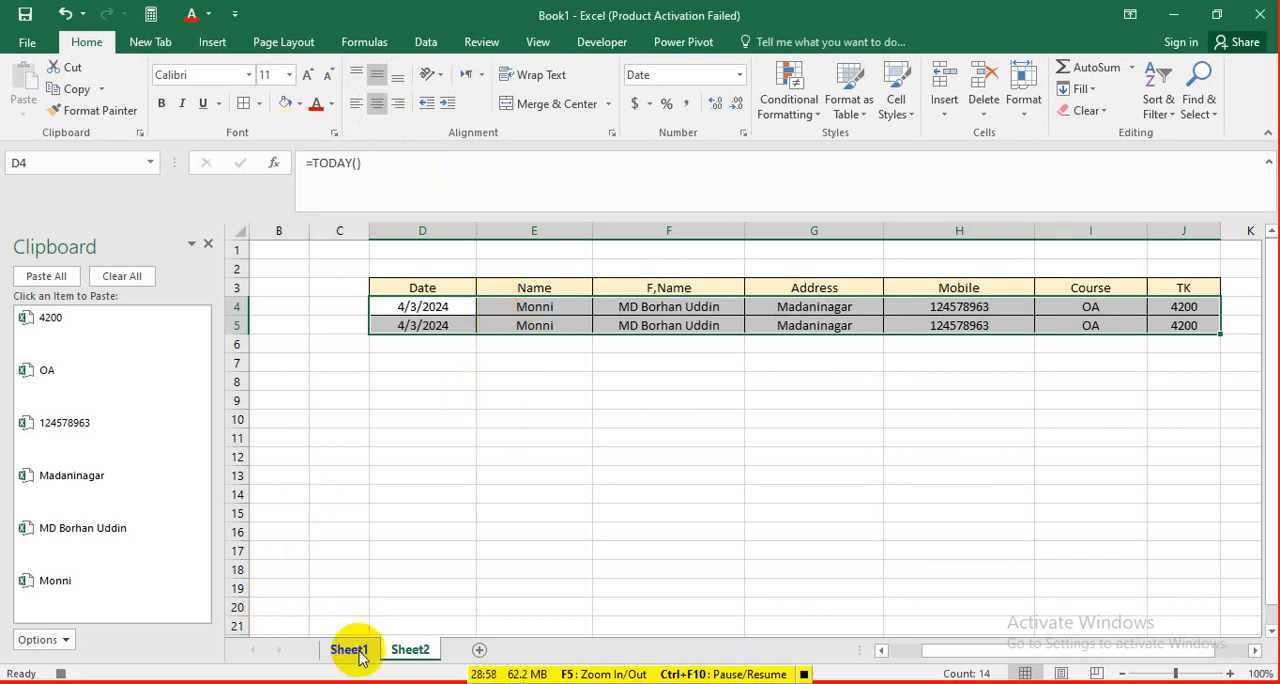
Clear the form entries in cells D6:D11 on Sheet1 and stop recording the macro.
click(350, 650)
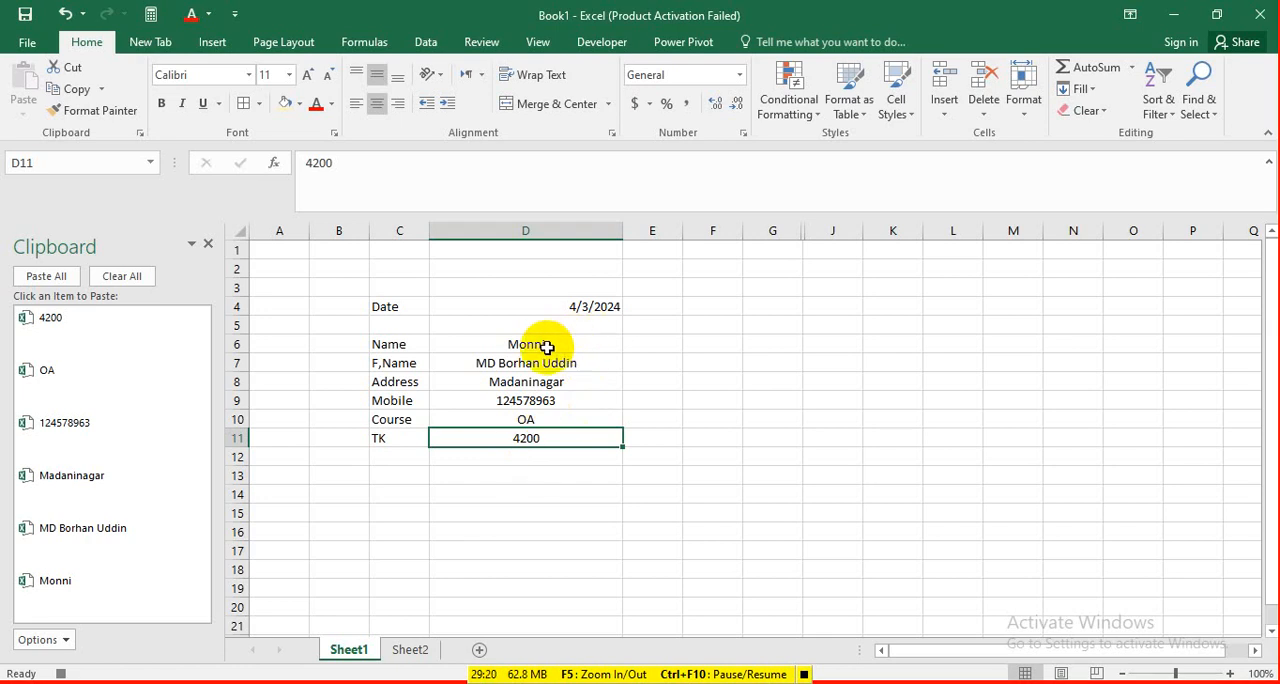
drag(539, 345, 542, 439)
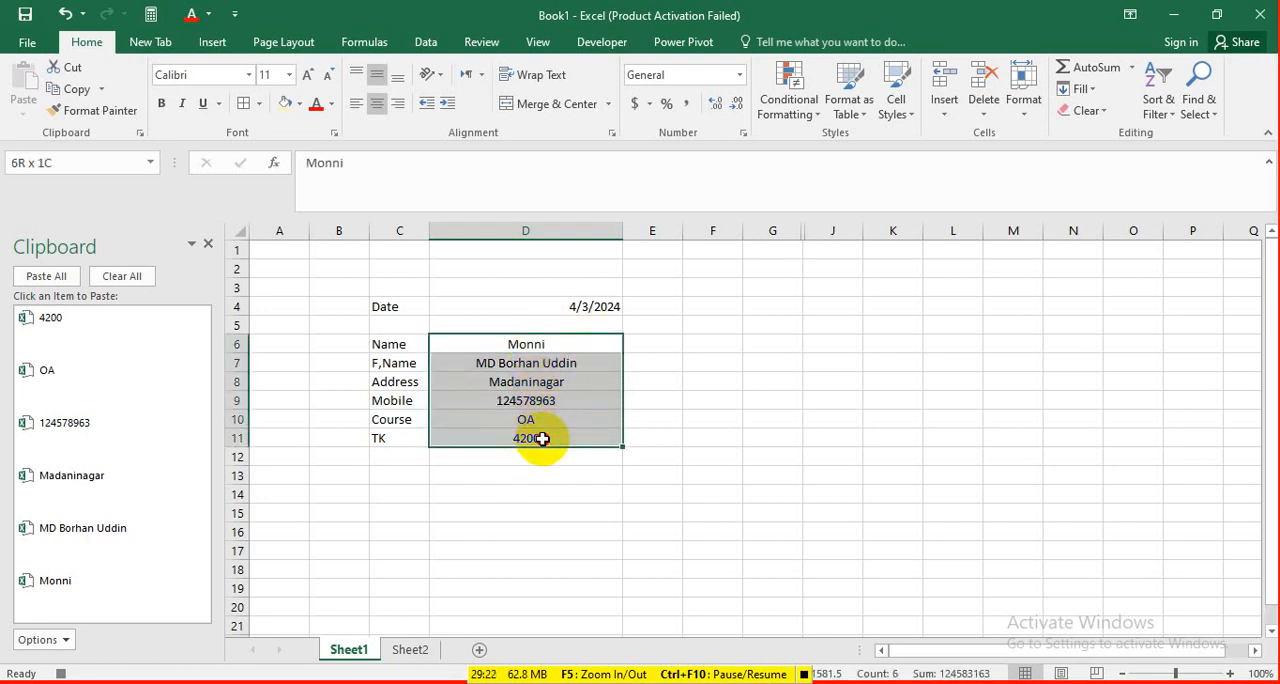
key(Delete)
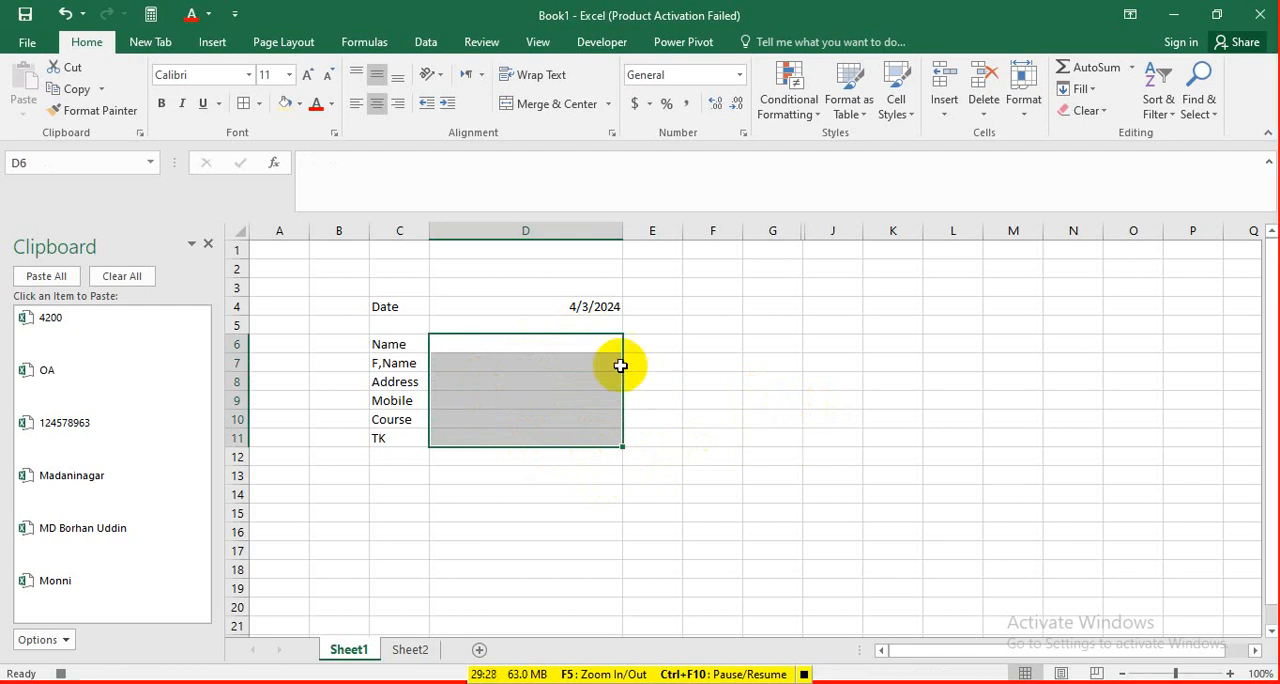
click(762, 438)
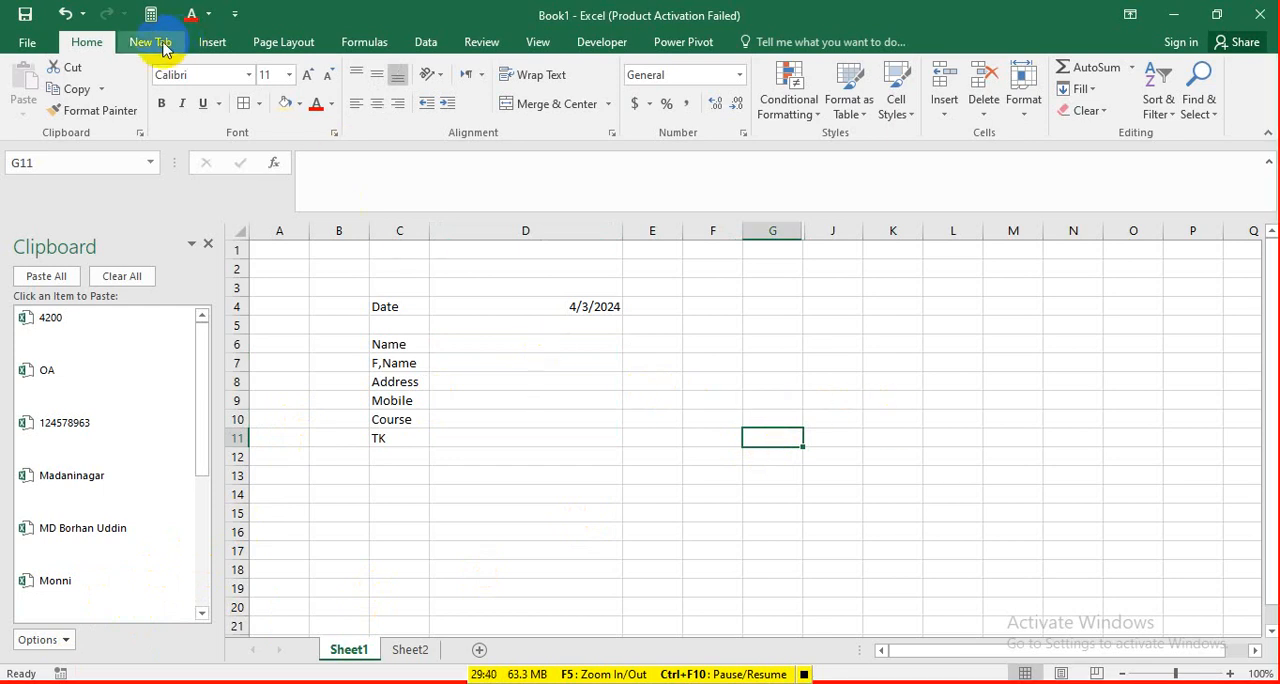
Draw a rectangle about 0.52" high and 0.89" wide beside the form, around F4:G6, and label it Save.
click(222, 54)
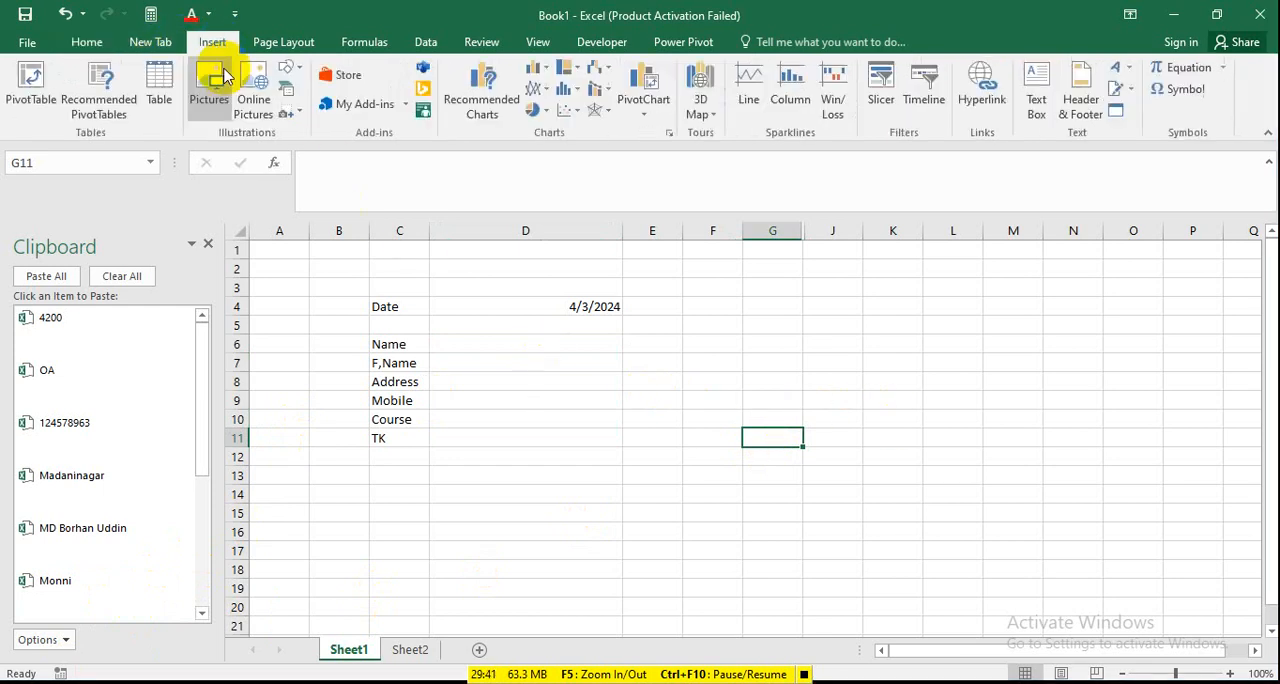
click(290, 75)
click(342, 110)
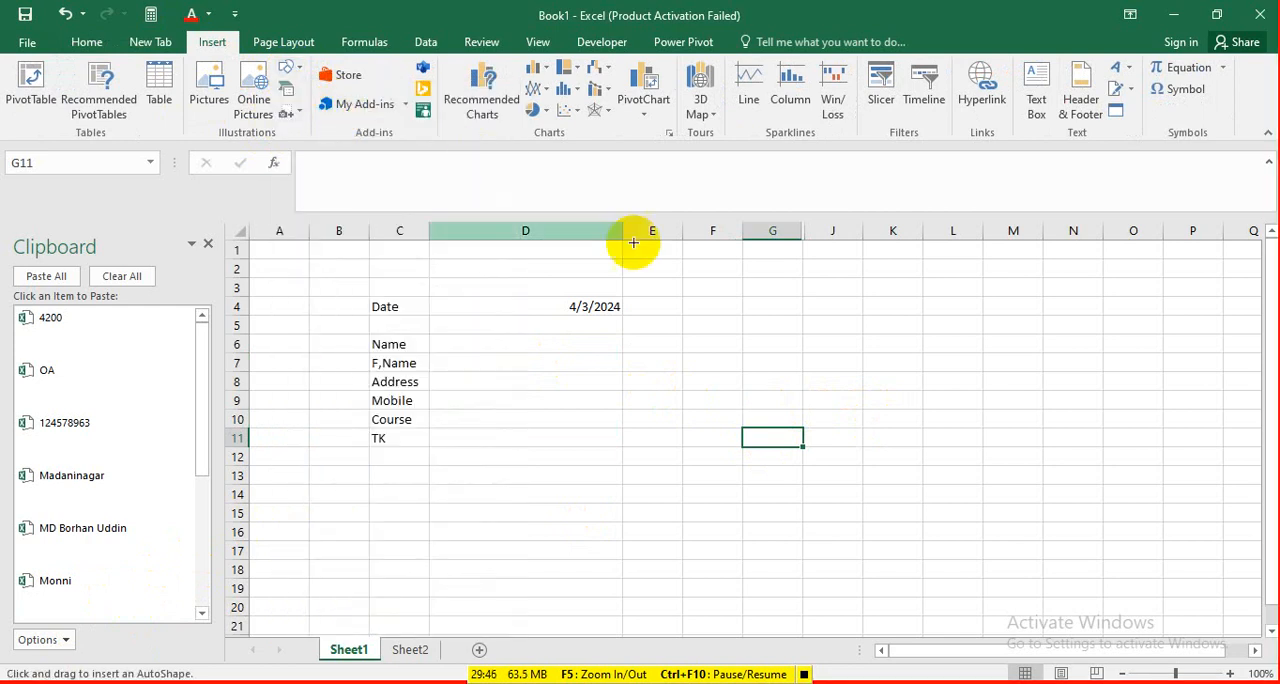
drag(706, 305, 787, 352)
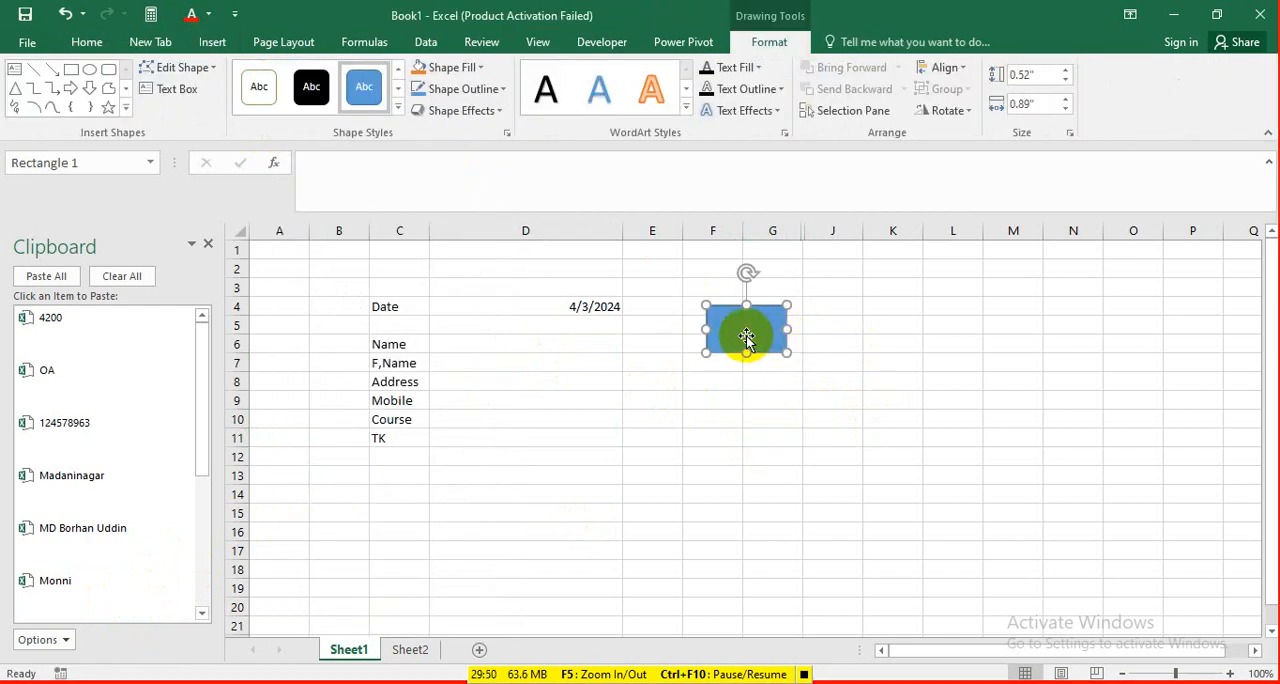
text(Sa)
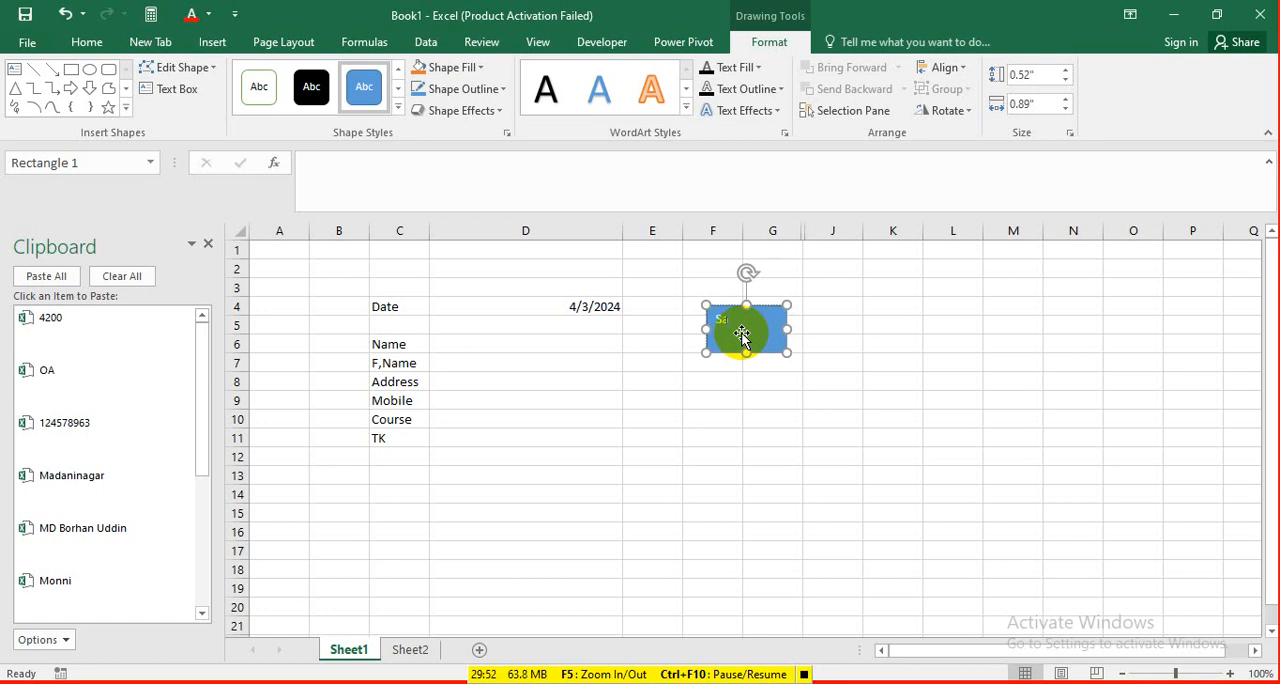
text(ve)
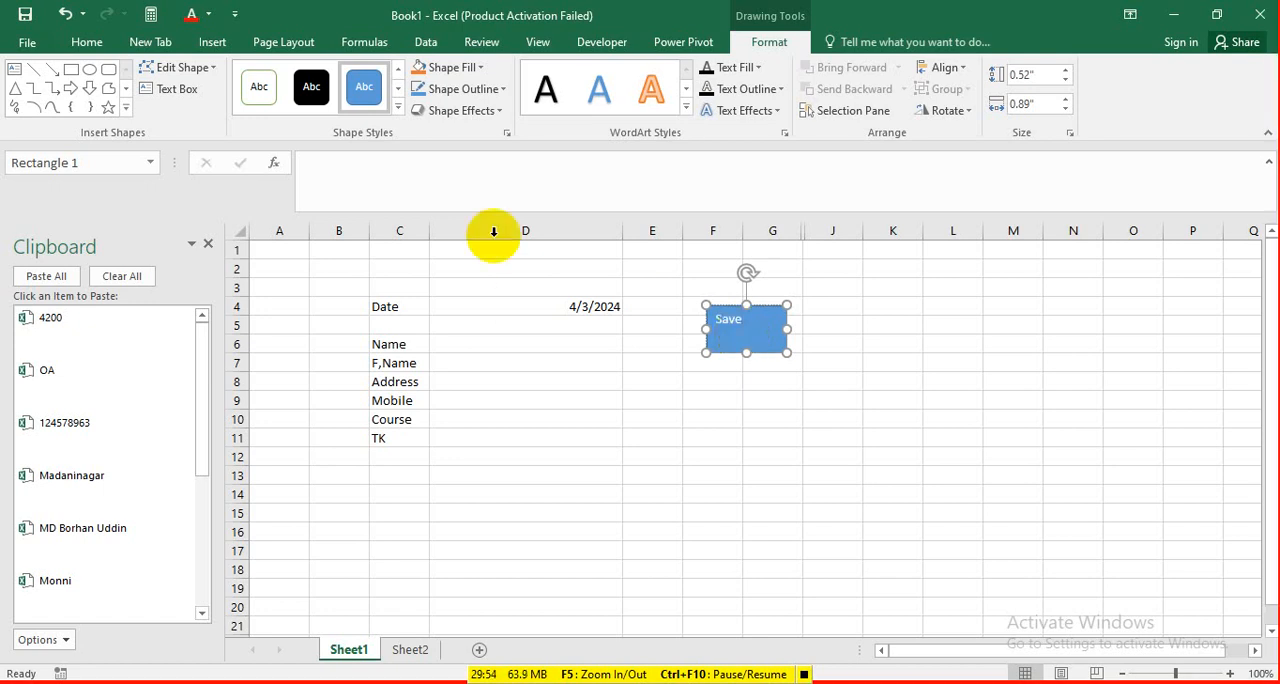
Try to enlarge the rectangle's Save label to 20 pt.
click(87, 40)
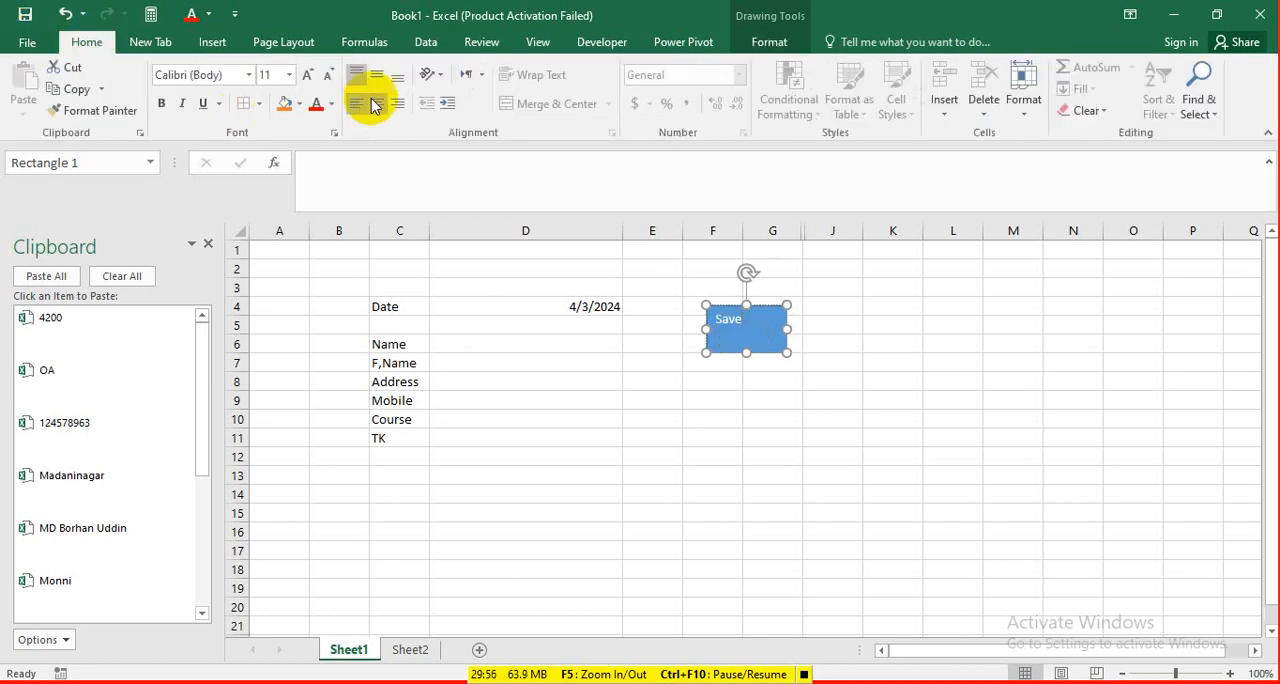
click(311, 77)
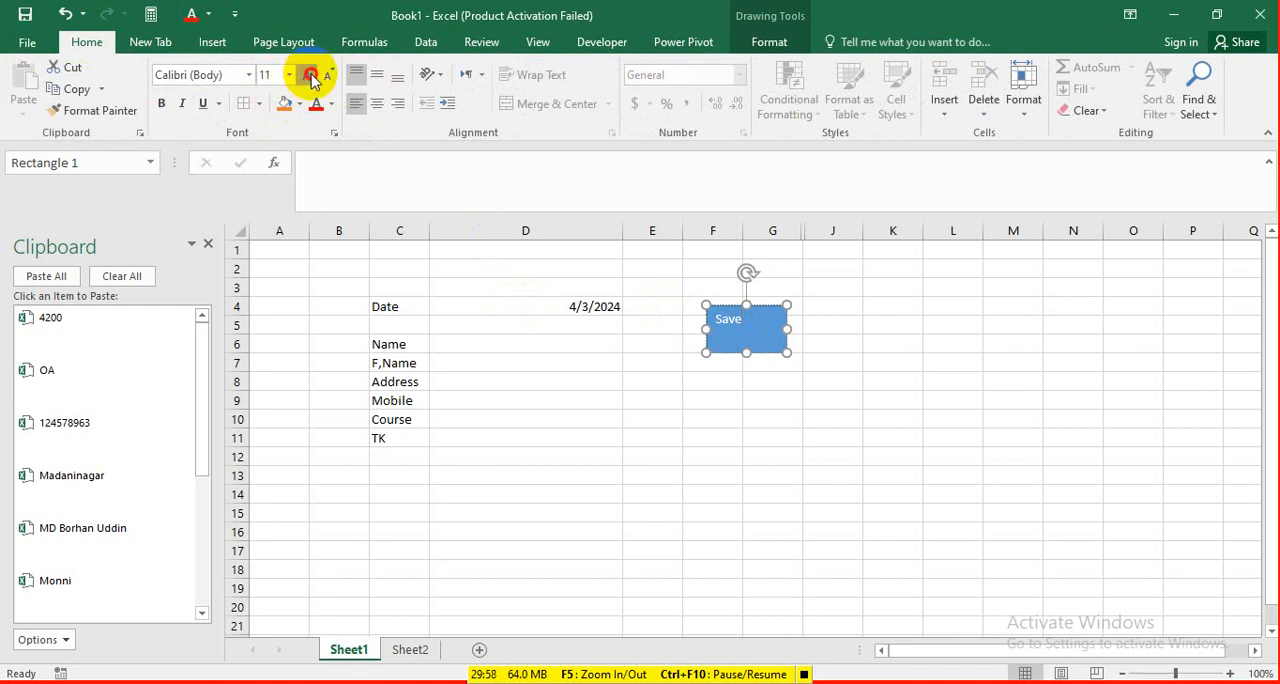
click(311, 78)
click(311, 78)
click(311, 78)
click(311, 78)
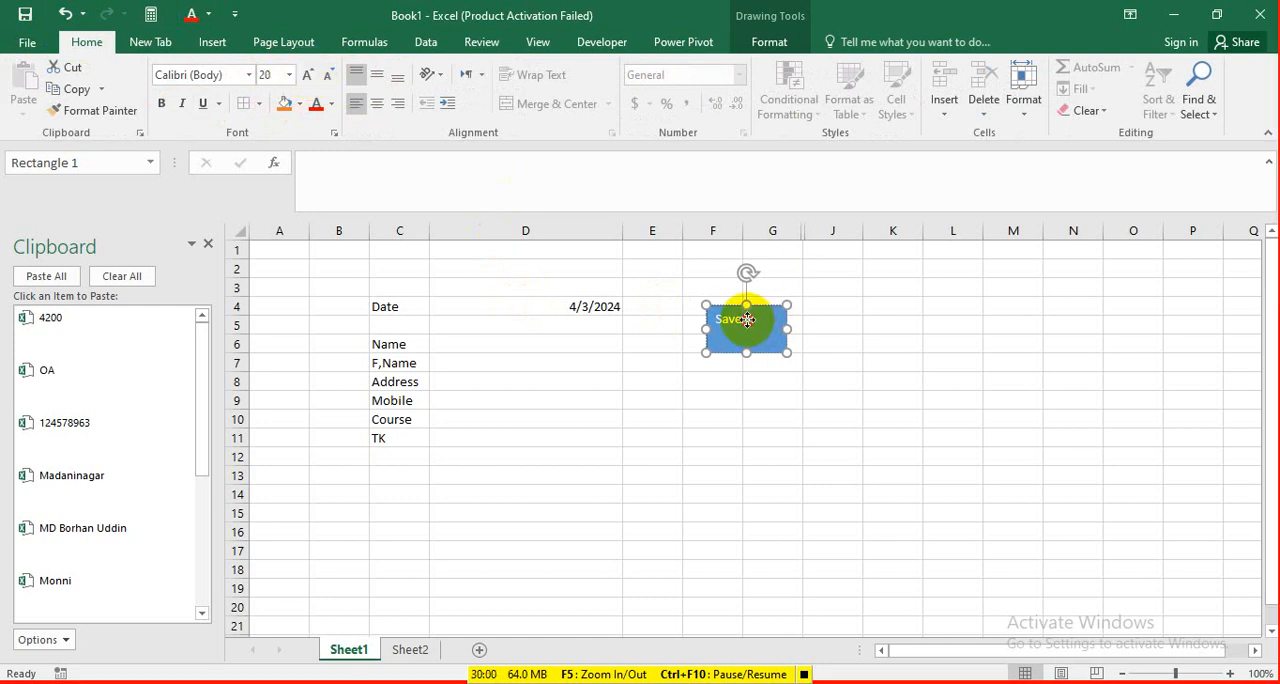
mouse_move(748, 320)
mouse_down()
mouse_move(731, 321)
mouse_move(750, 313)
mouse_up()
click(945, 364)
Set the rectangle's Save label to 20 pt bold.
click(757, 325)
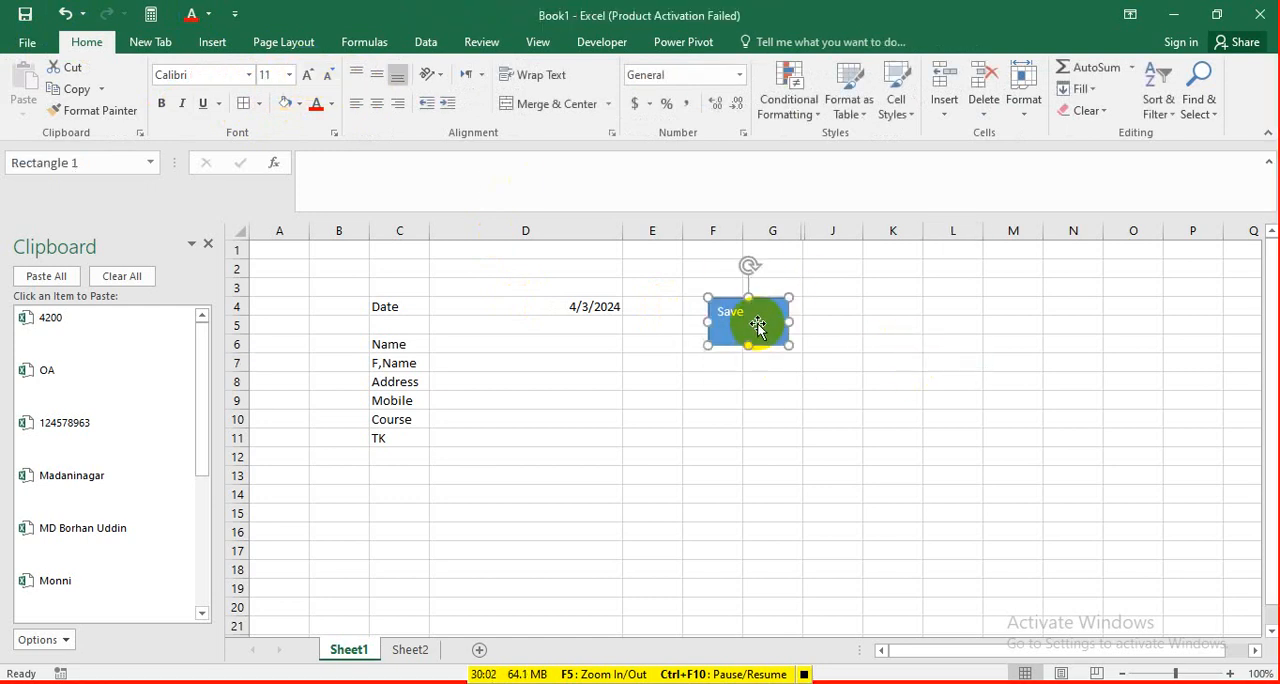
double_click(748, 313)
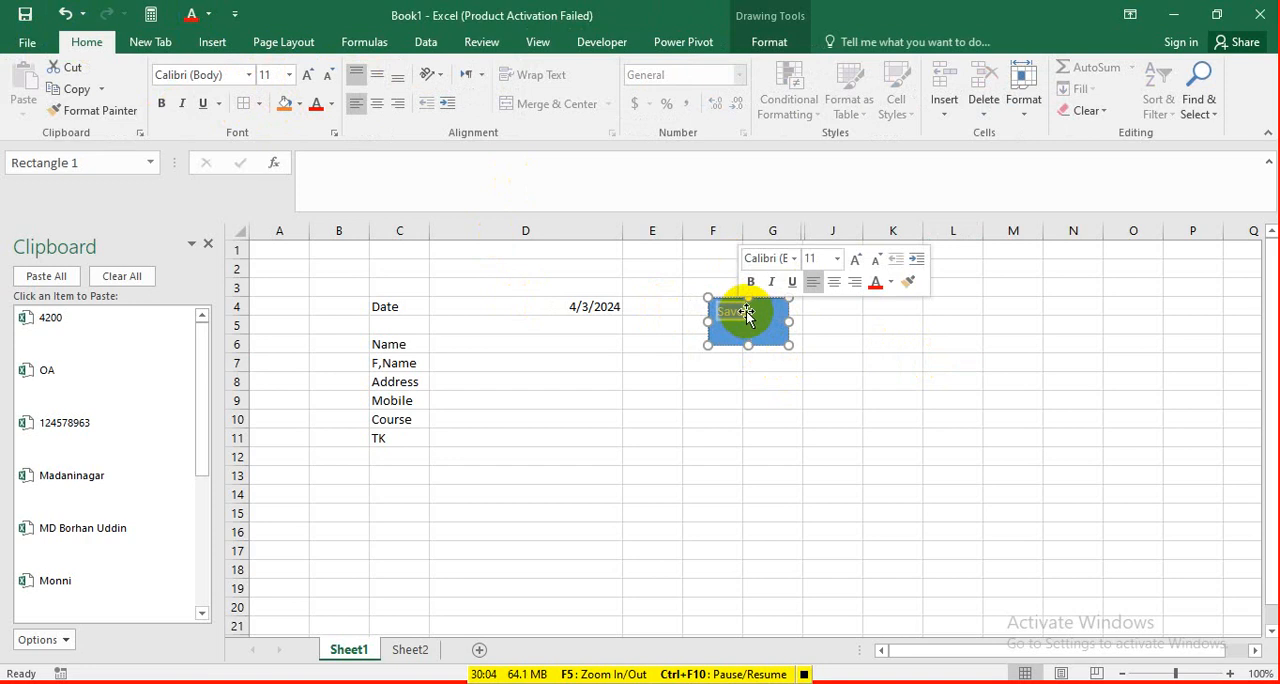
click(309, 77)
click(309, 77)
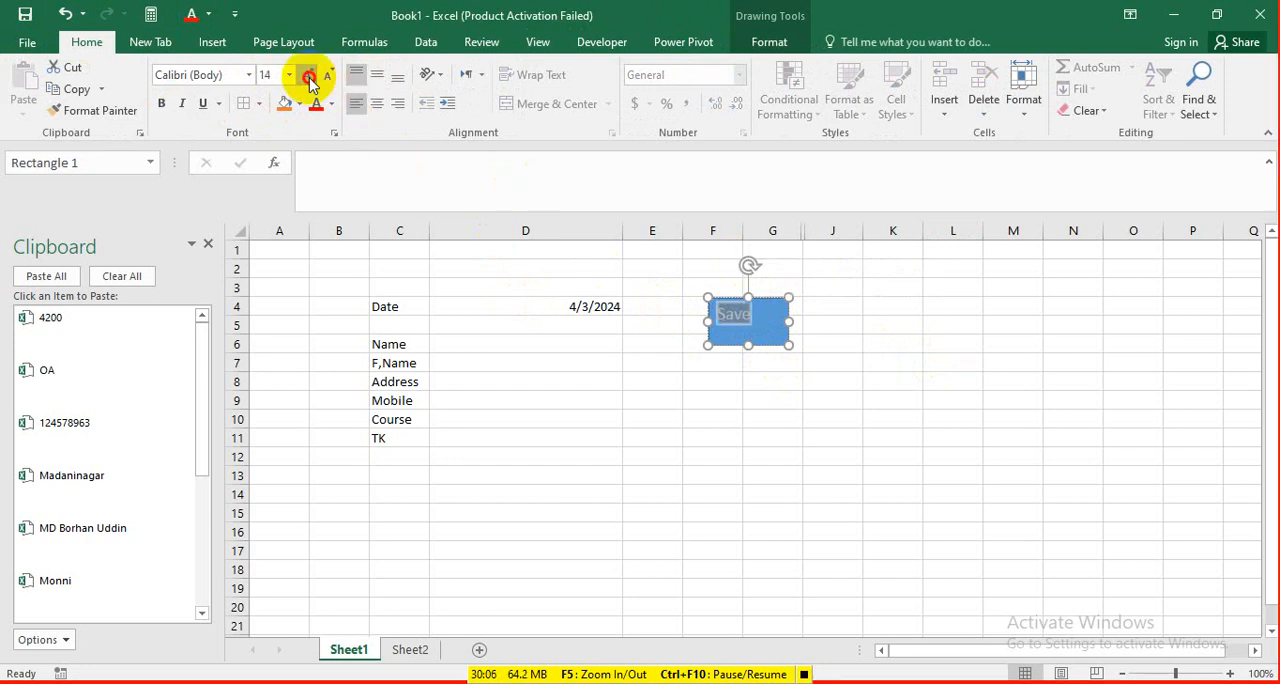
click(309, 77)
click(309, 77)
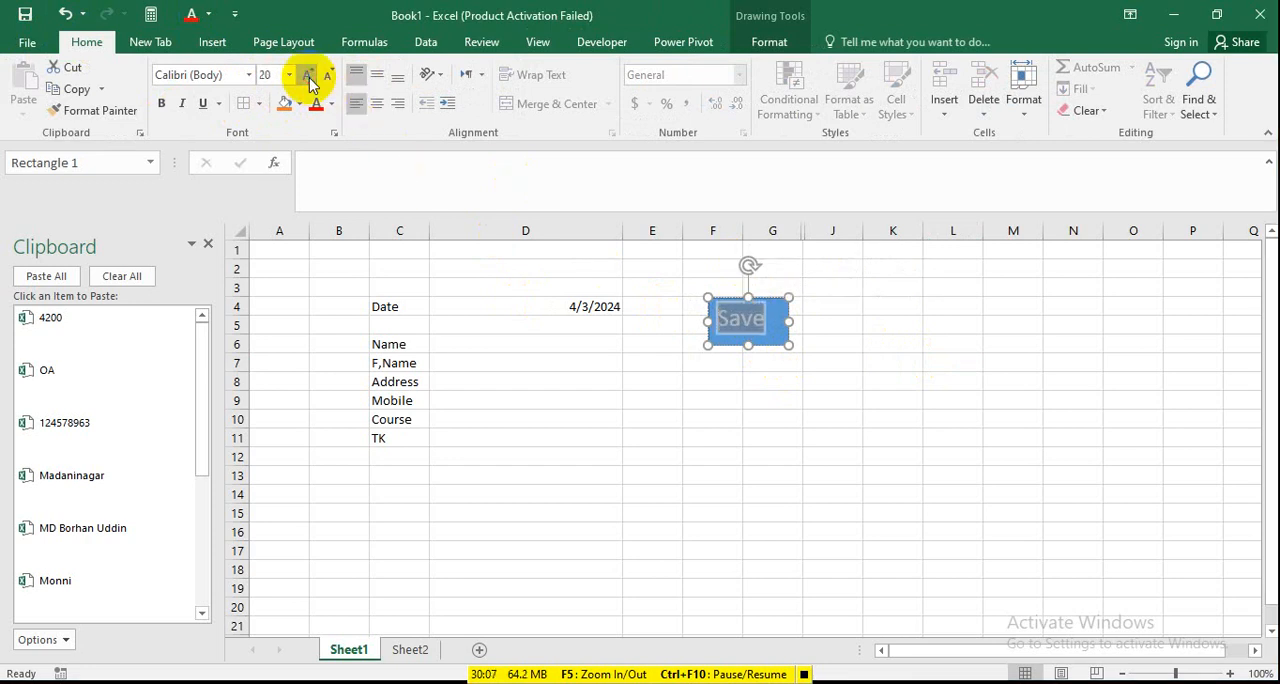
click(162, 104)
click(878, 393)
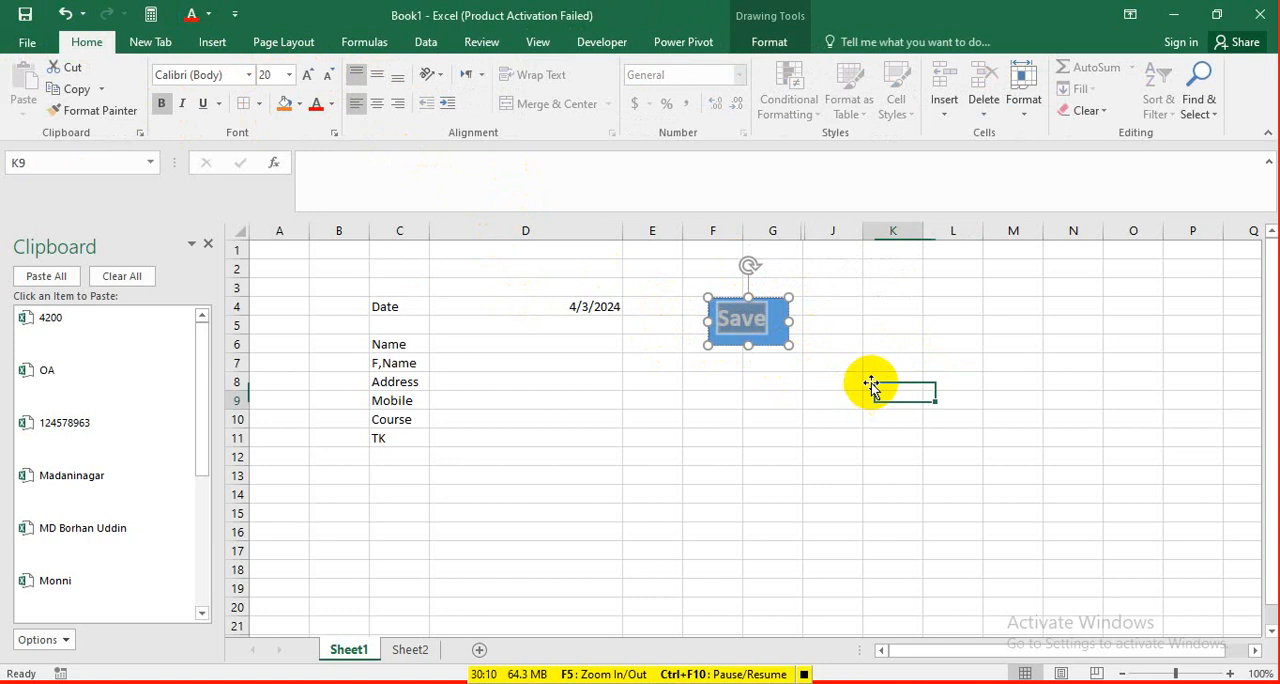
Narrow the Save rectangle to fit closely around its label and assign Macro2 to it.
click(775, 332)
drag(788, 323, 777, 324)
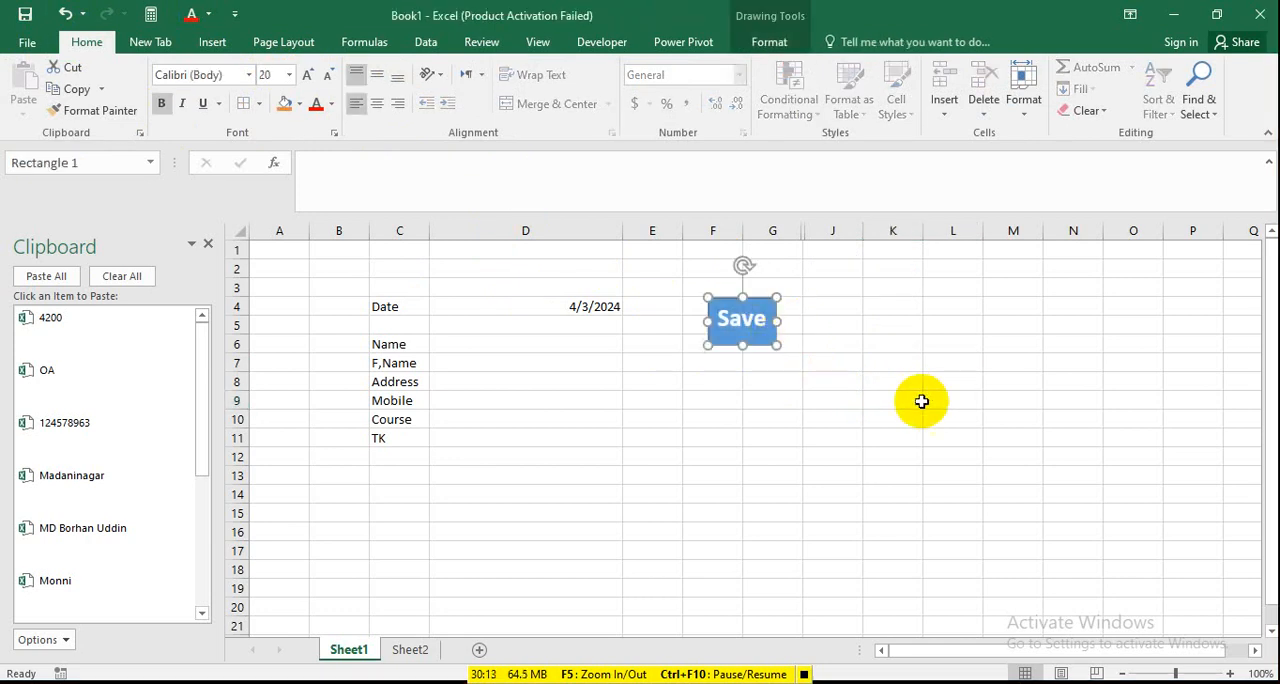
right_click(757, 346)
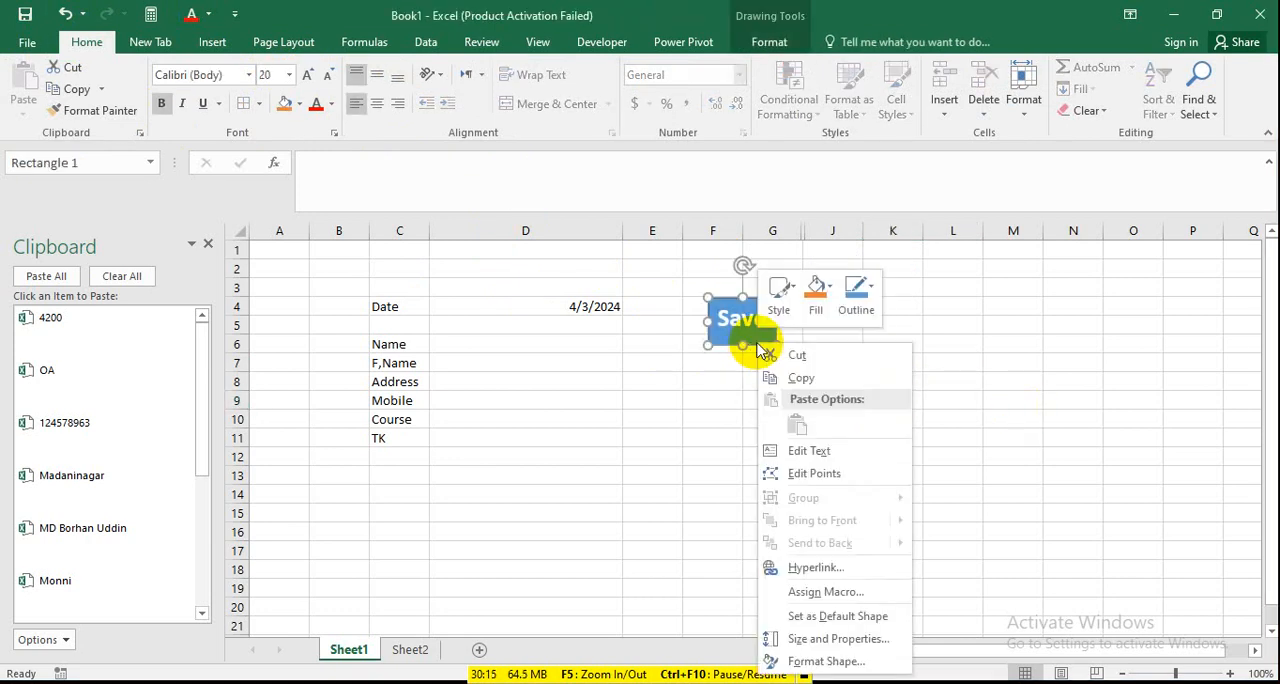
click(823, 592)
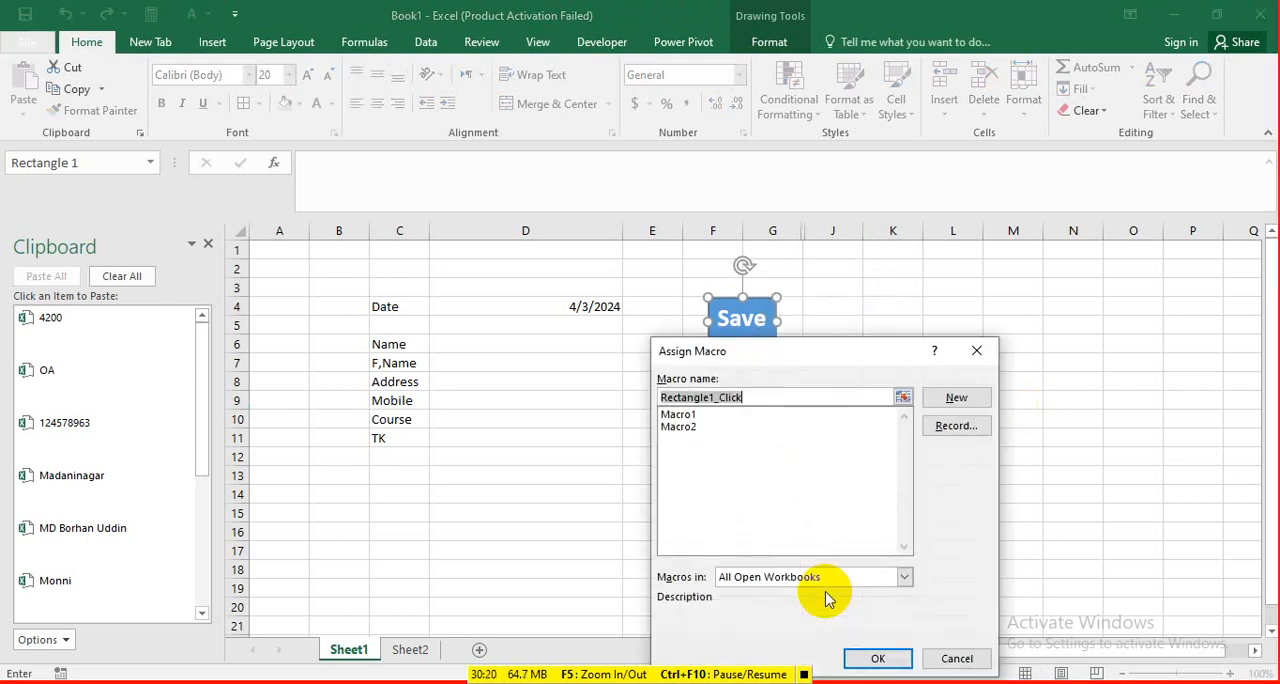
click(680, 427)
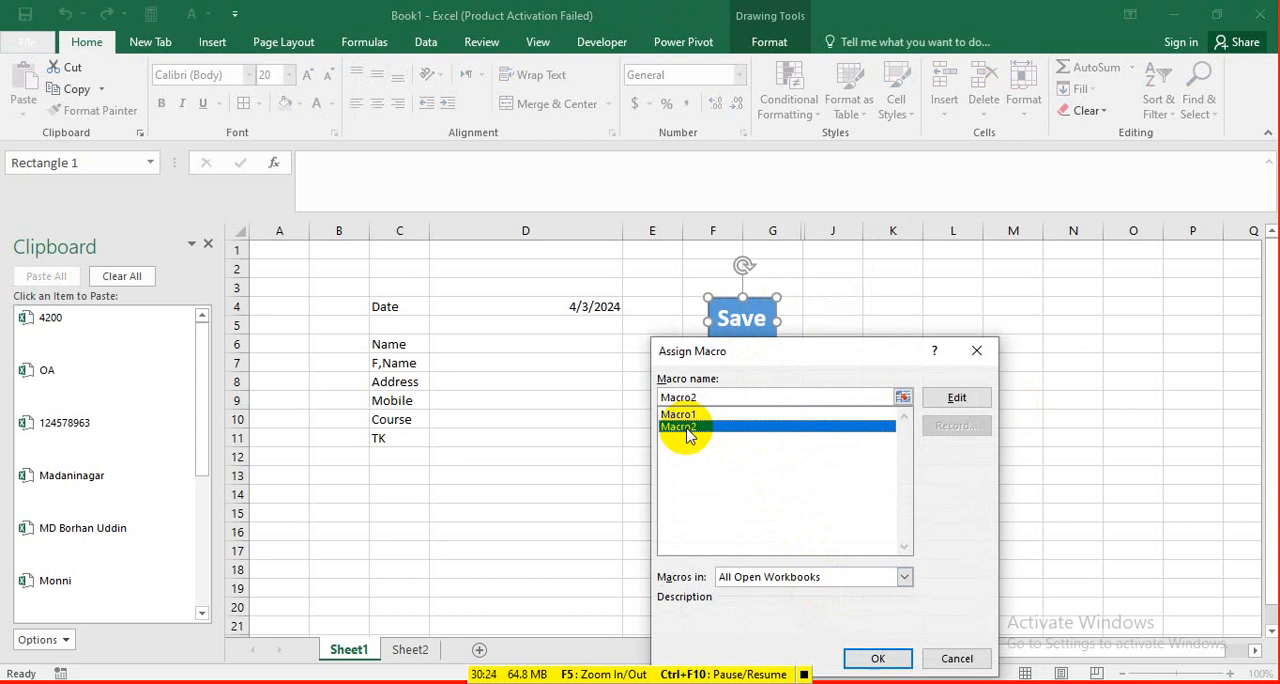
click(872, 656)
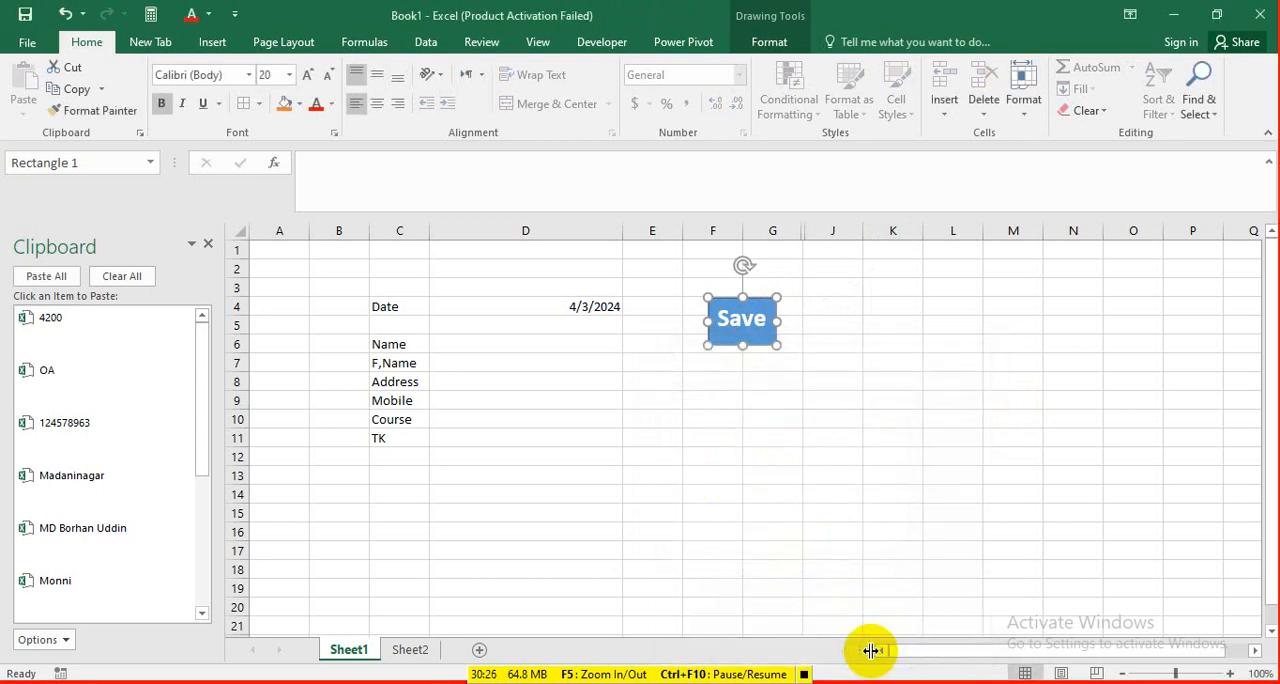
click(931, 362)
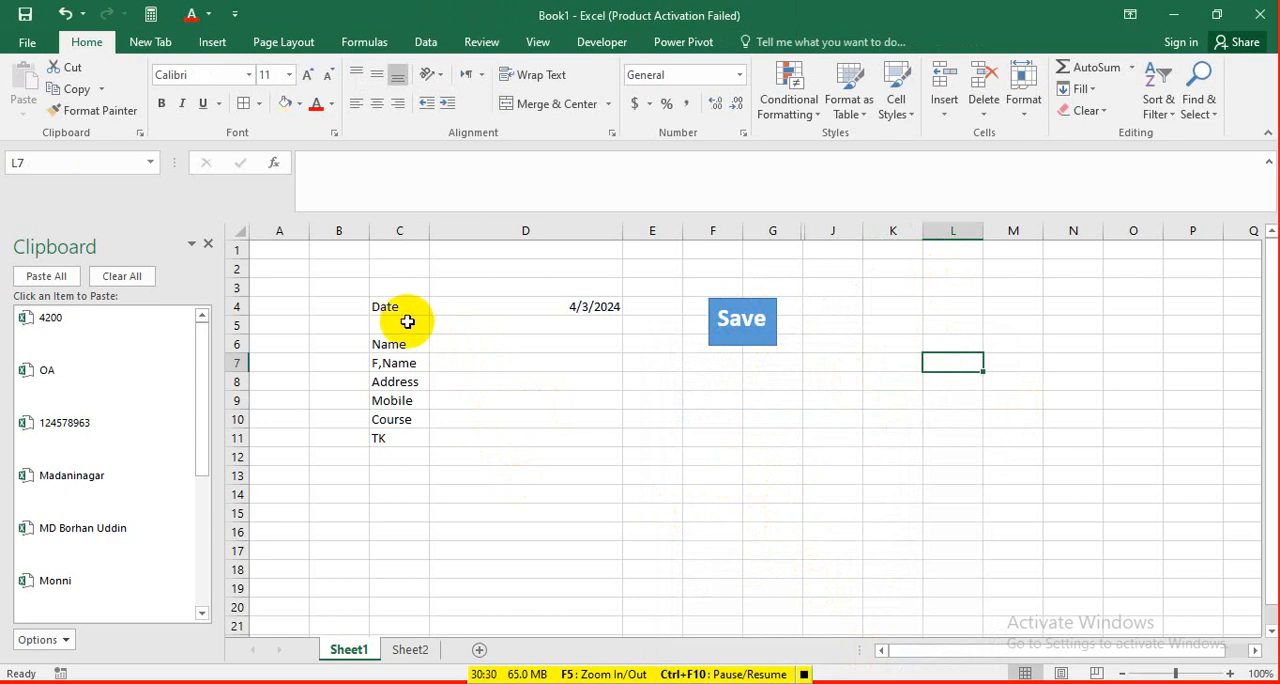
Apply all borders to the form cells C6:D11 and to the date row C4:D4.
drag(394, 343, 501, 447)
drag(385, 344, 507, 437)
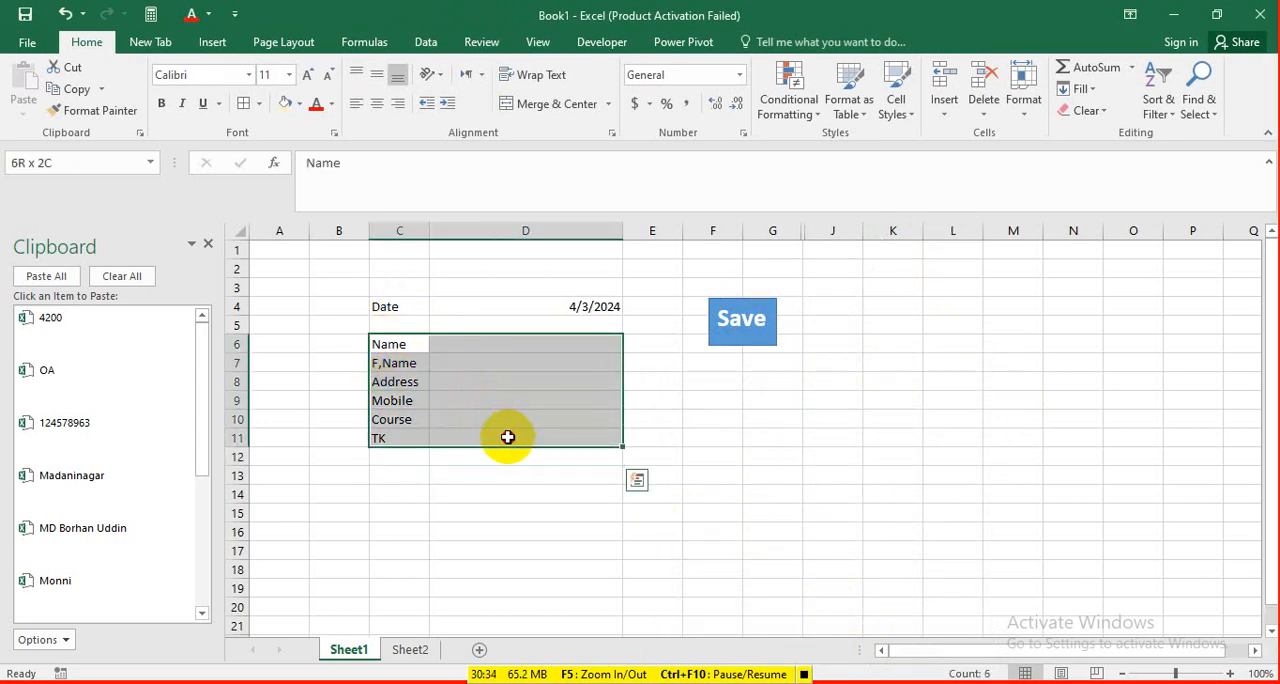
click(243, 103)
drag(388, 307, 516, 312)
click(245, 104)
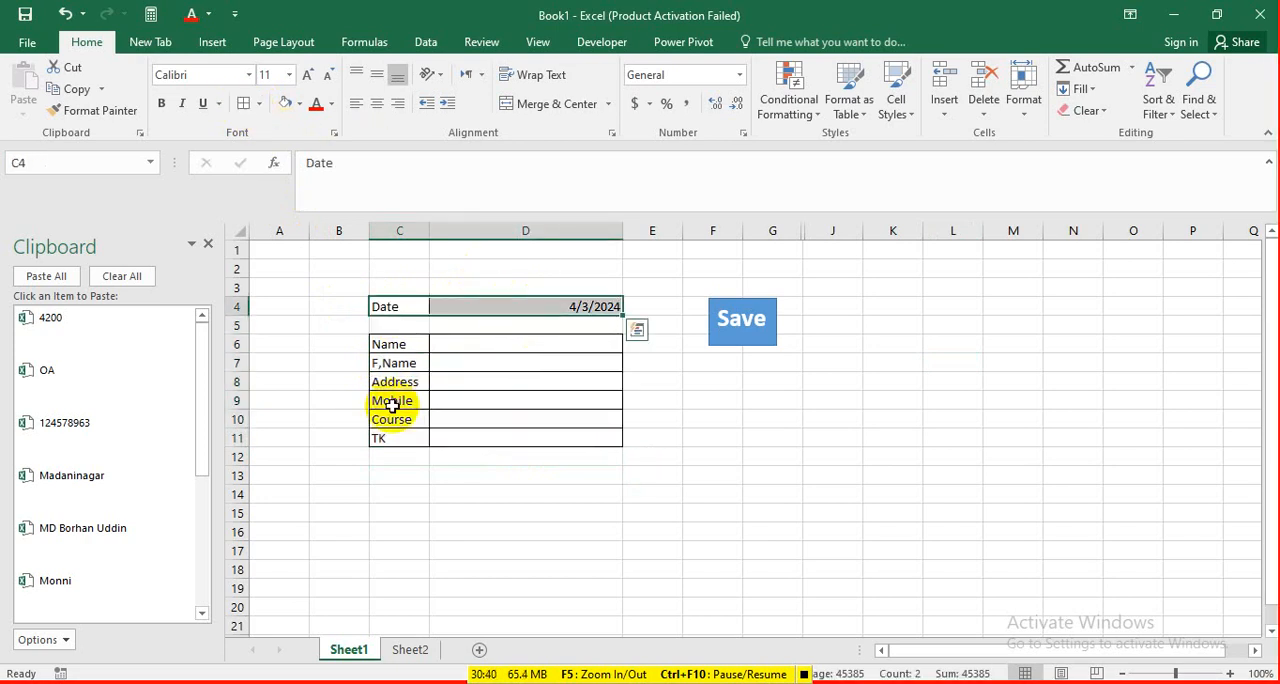
click(632, 486)
Enter the person's full name in D6 and the father's name in D7 of the form.
click(514, 344)
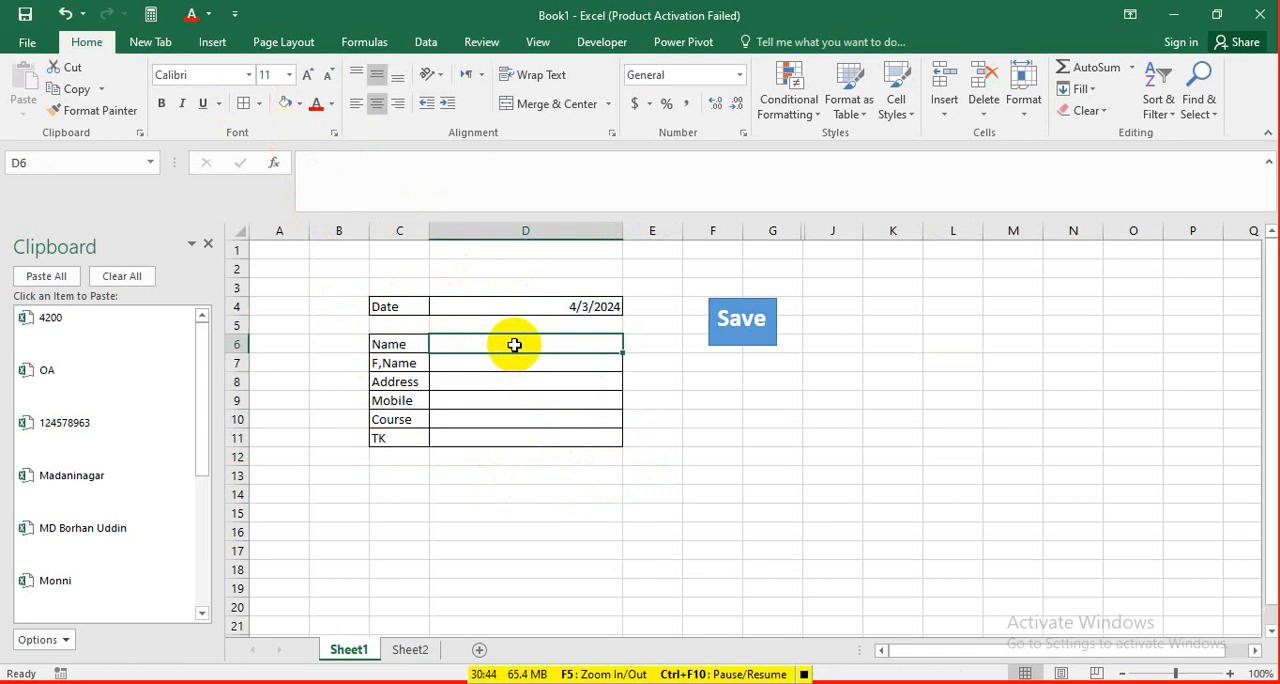
text(Mo)
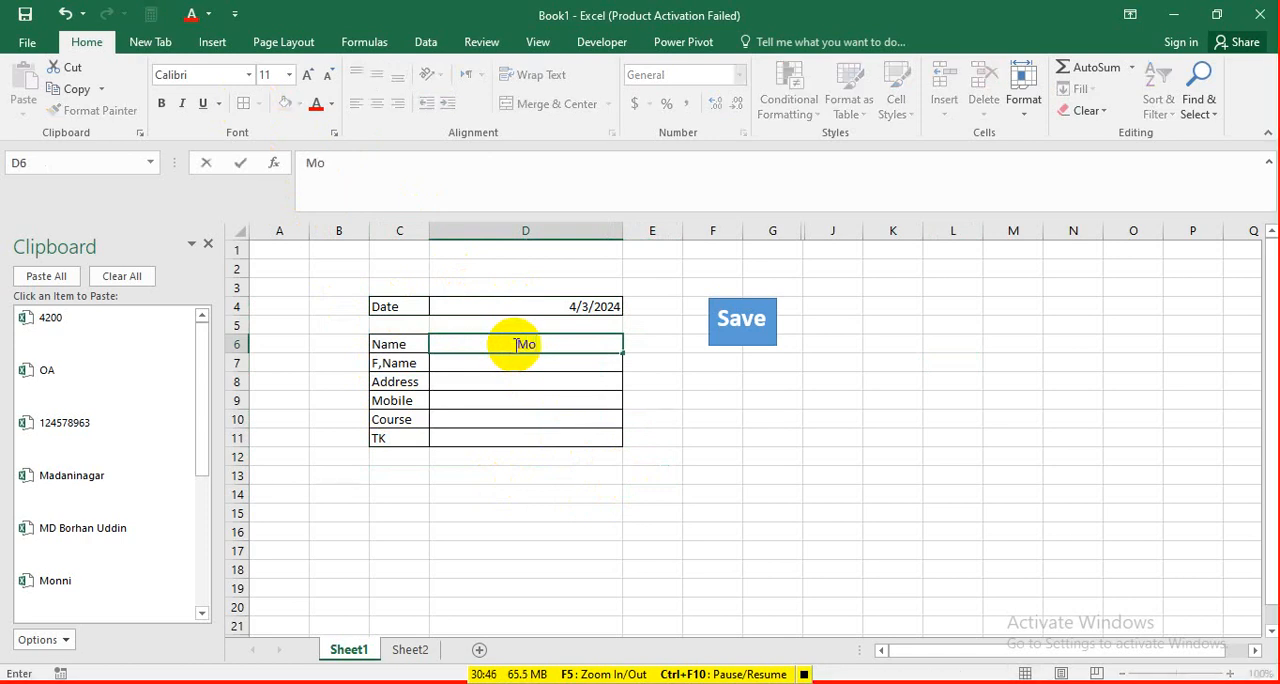
key(BackSpace)
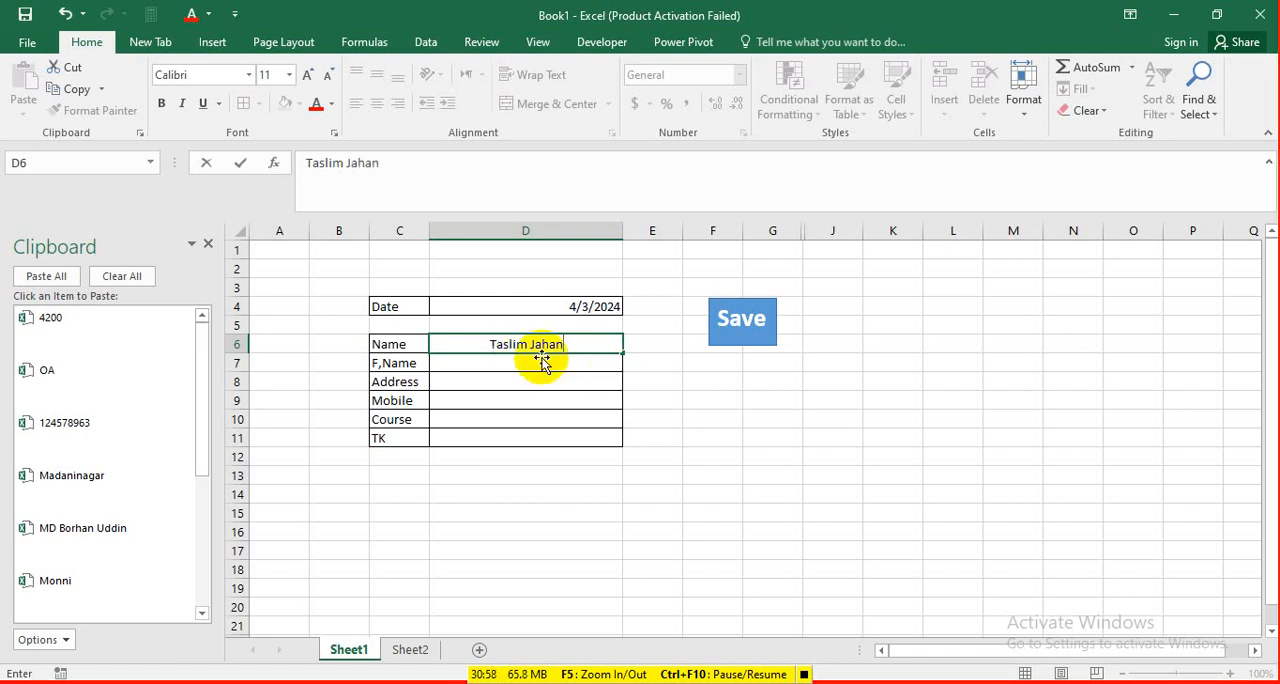
click(521, 362)
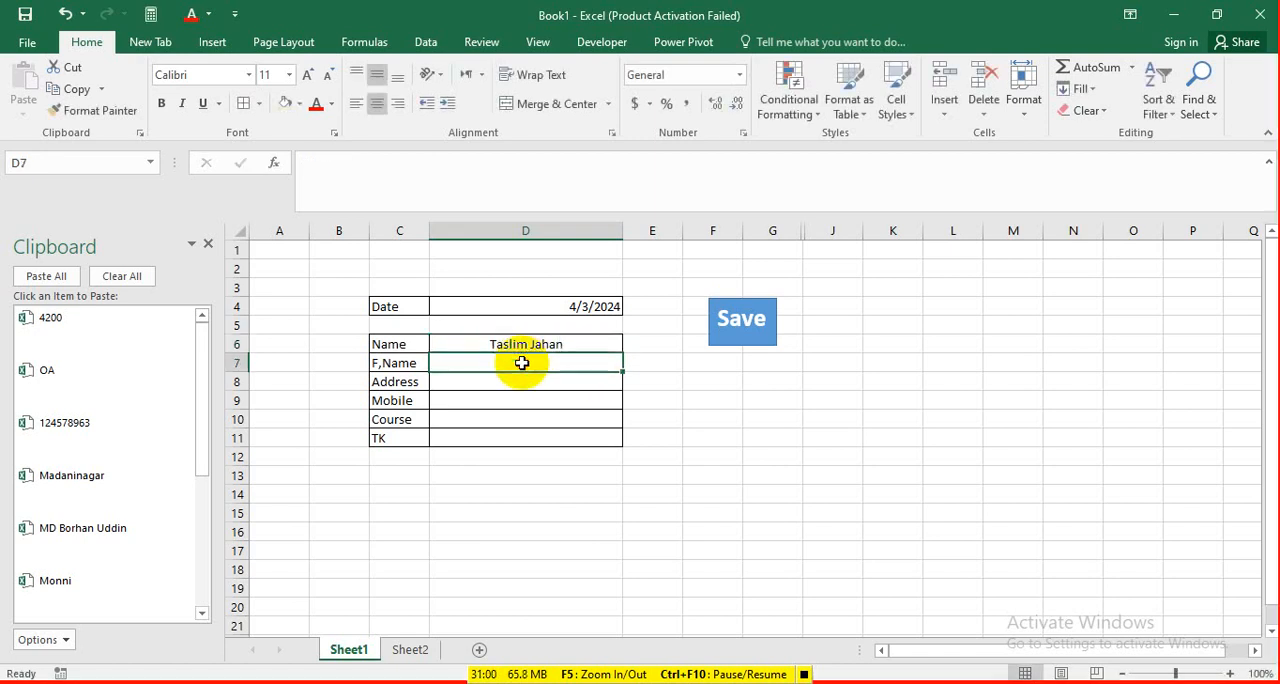
text(MD)
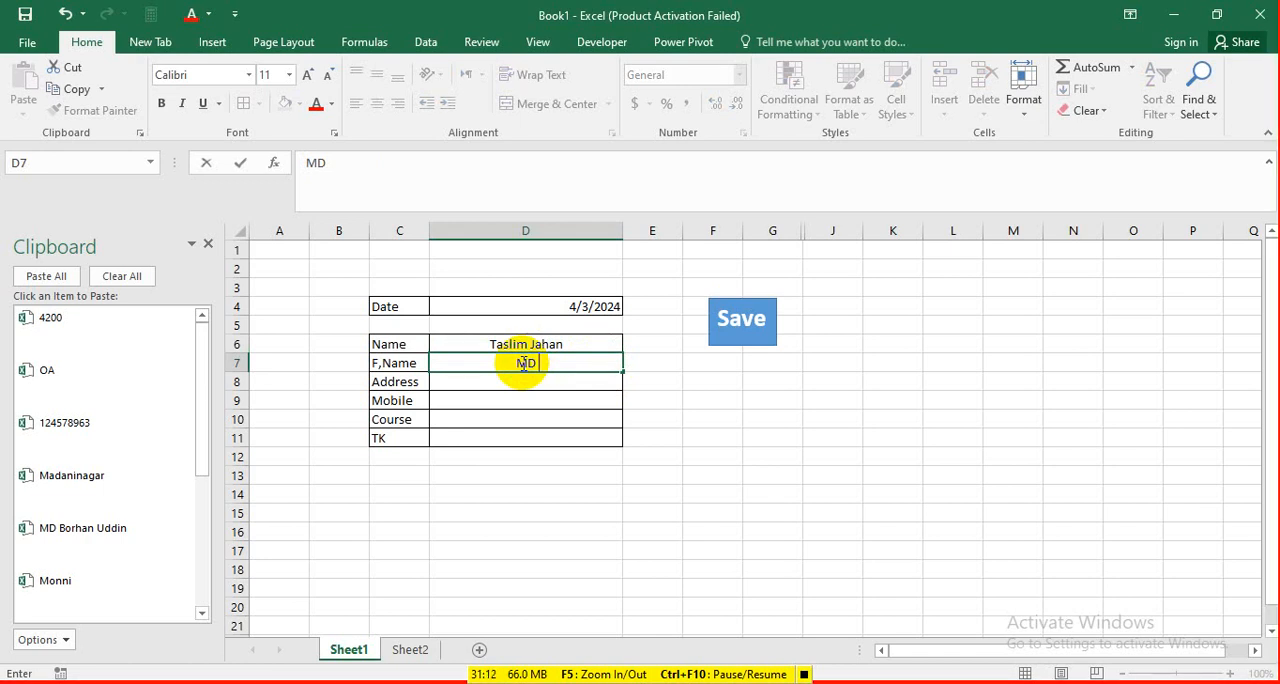
text(sad)
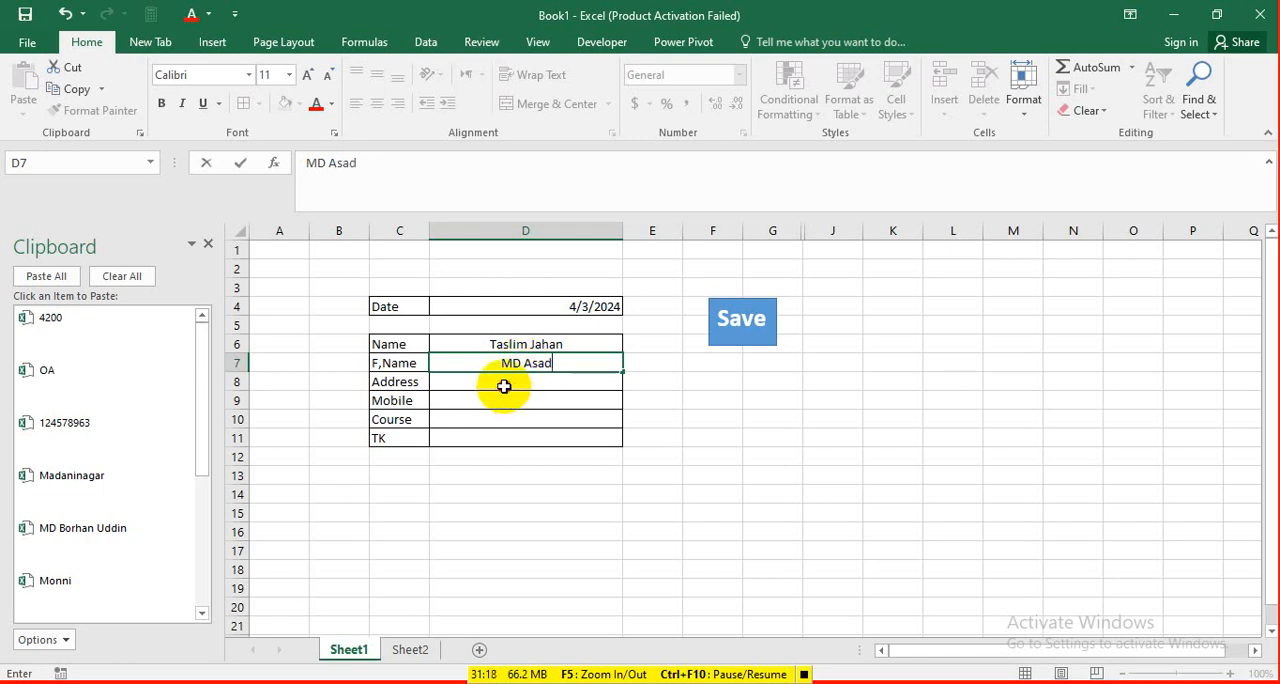
Fill in the person's address in D8 and mobile number in D9.
click(504, 384)
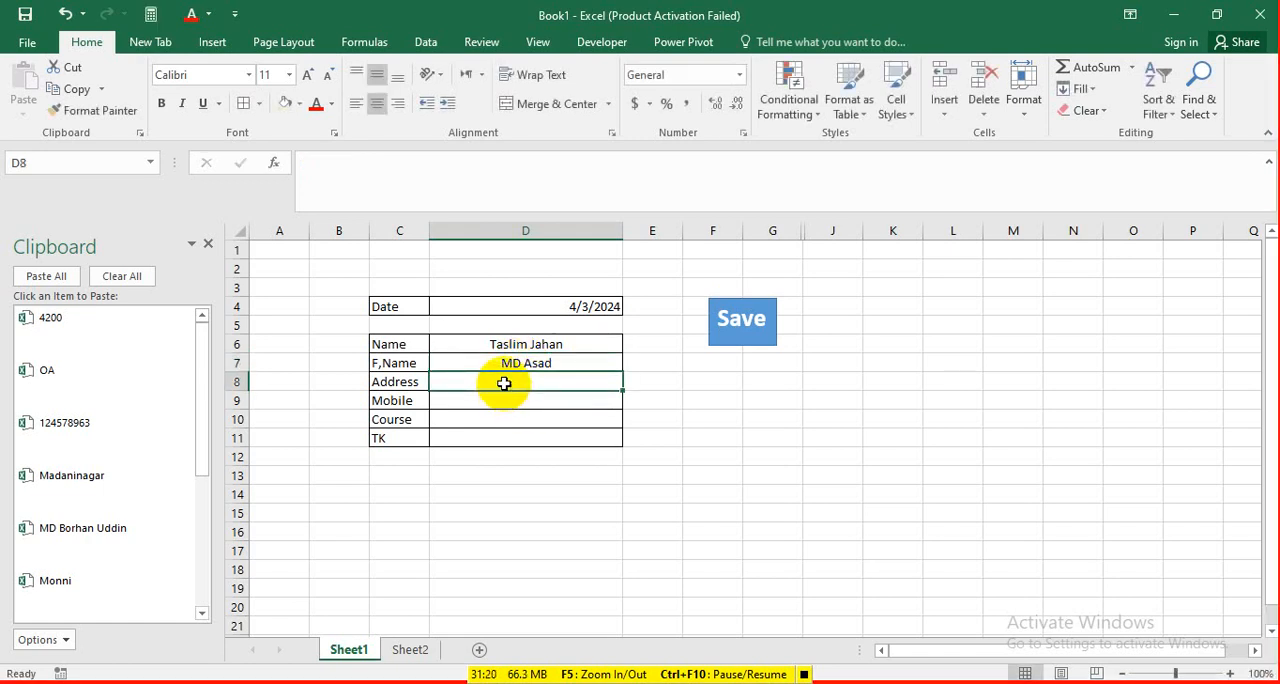
text(Ba)
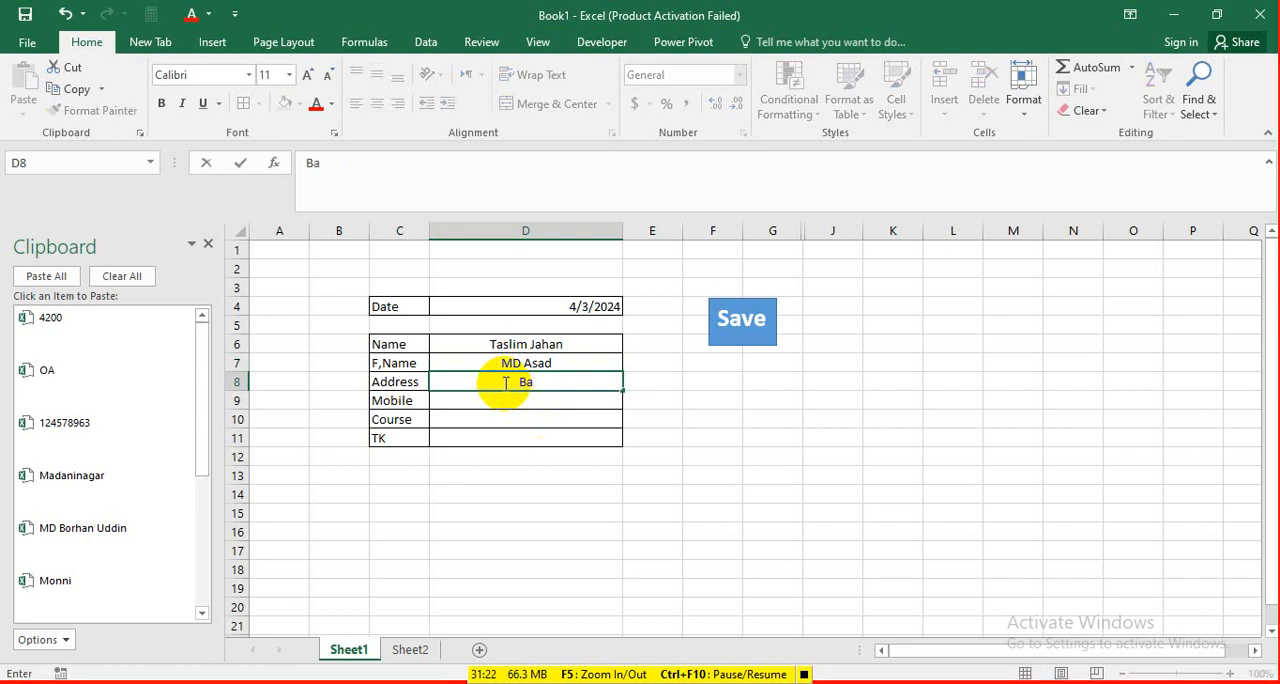
text(ghmara)
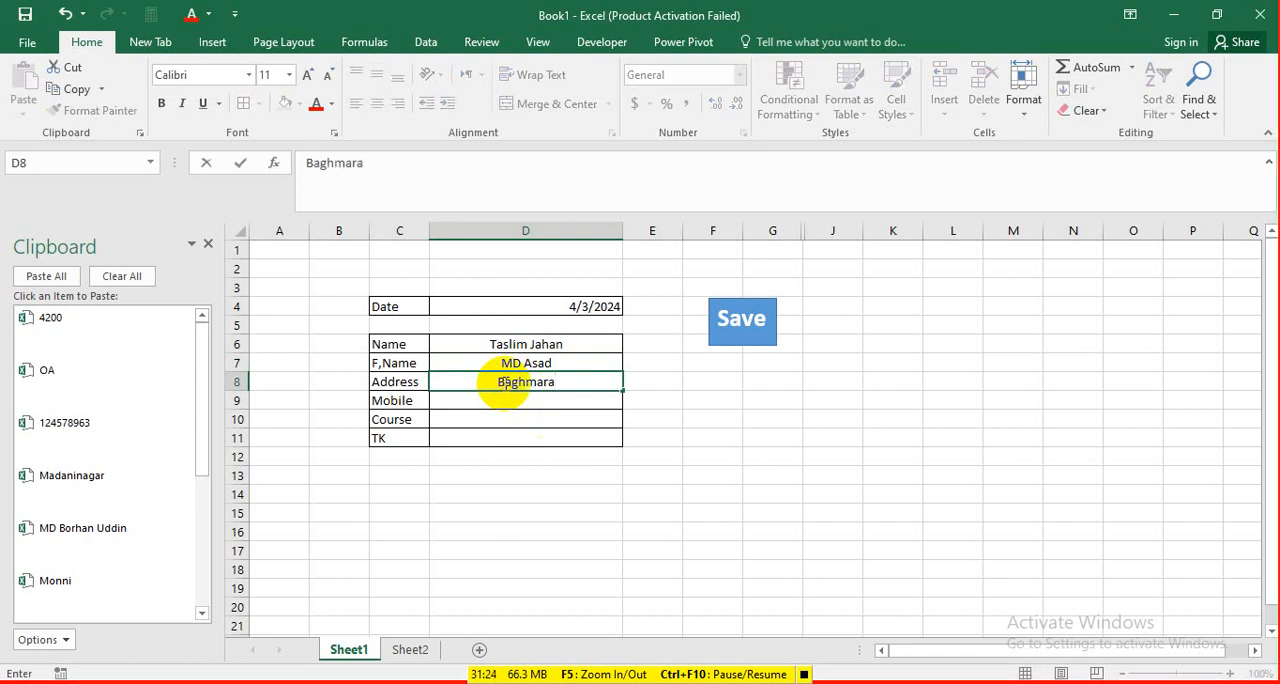
click(503, 400)
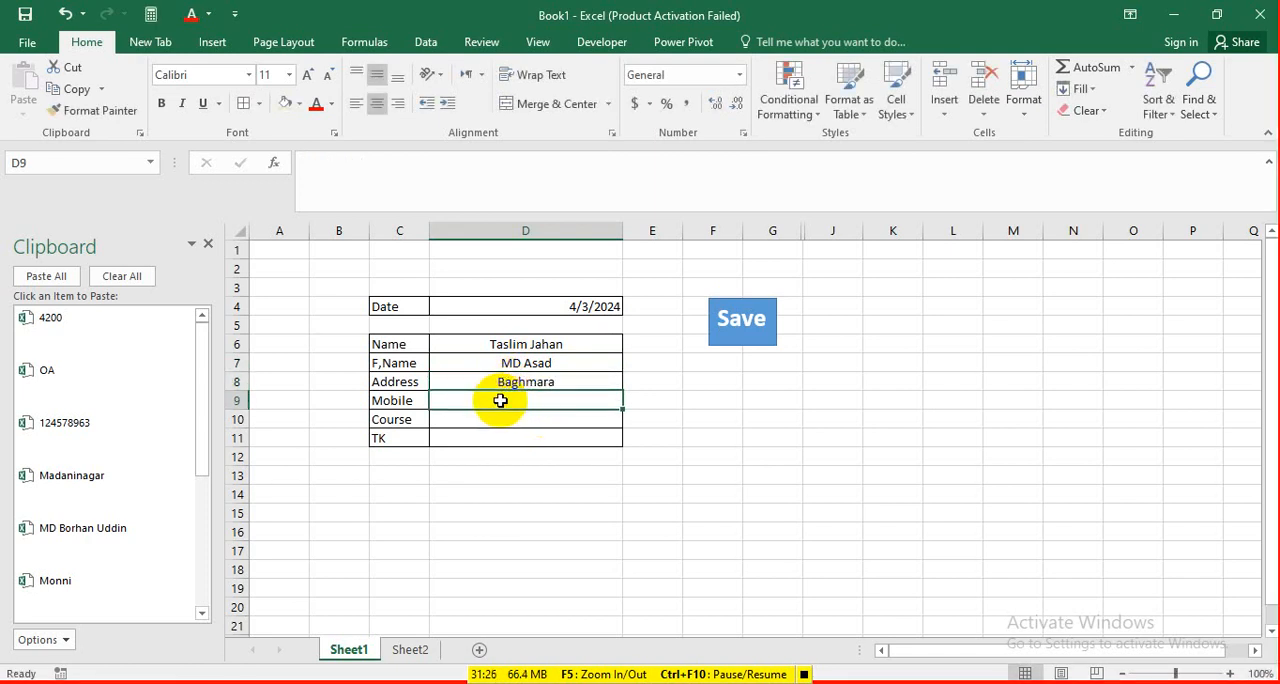
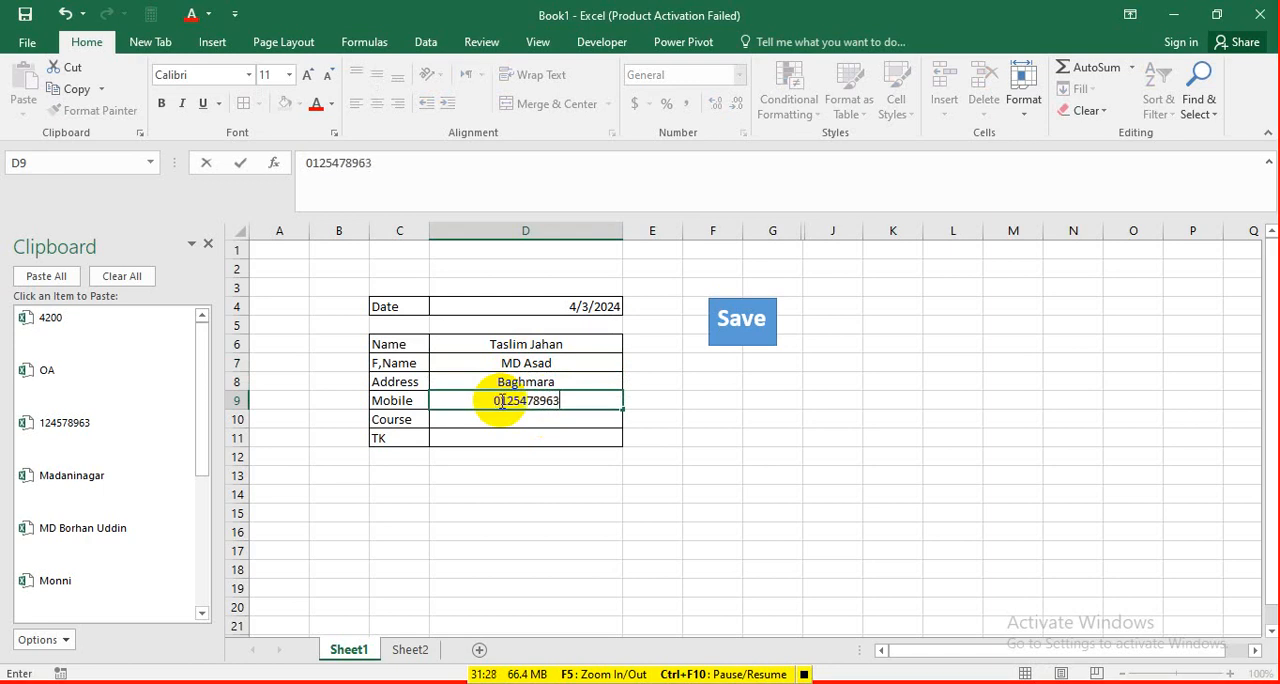
Choose GD as the course in D10 and enter 16000 as the TK amount in D11.
click(596, 419)
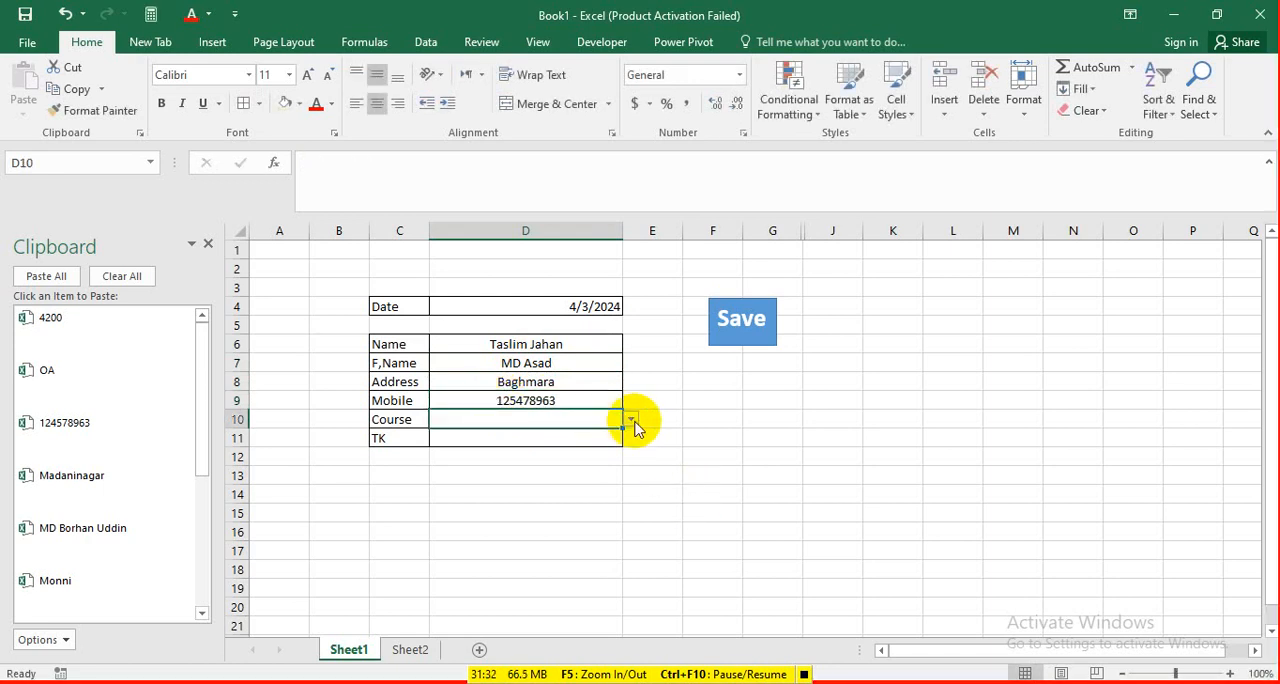
click(630, 421)
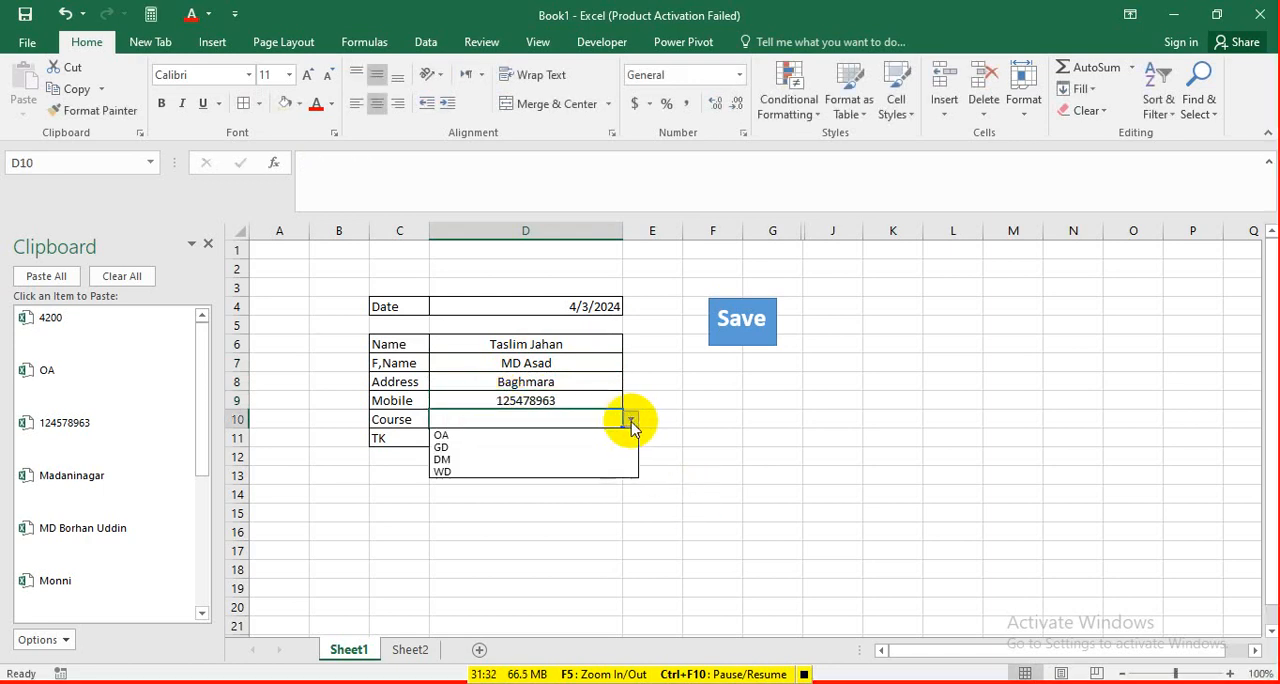
click(457, 446)
click(488, 444)
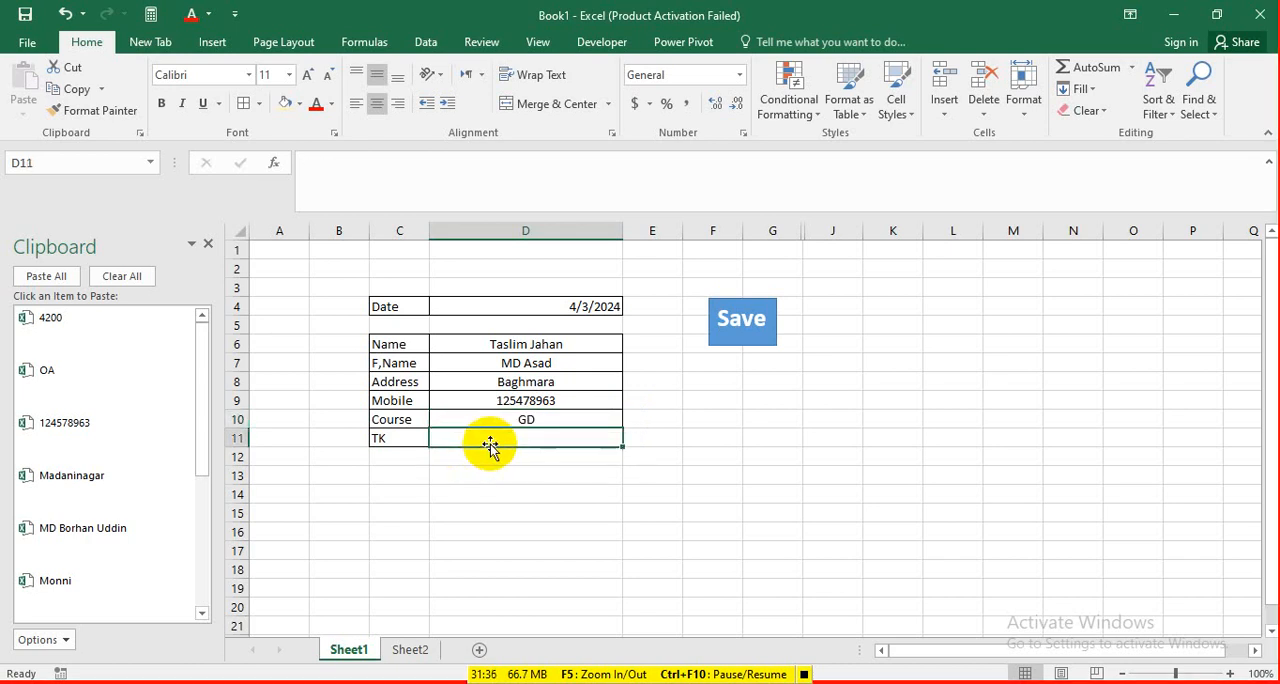
text(16000)
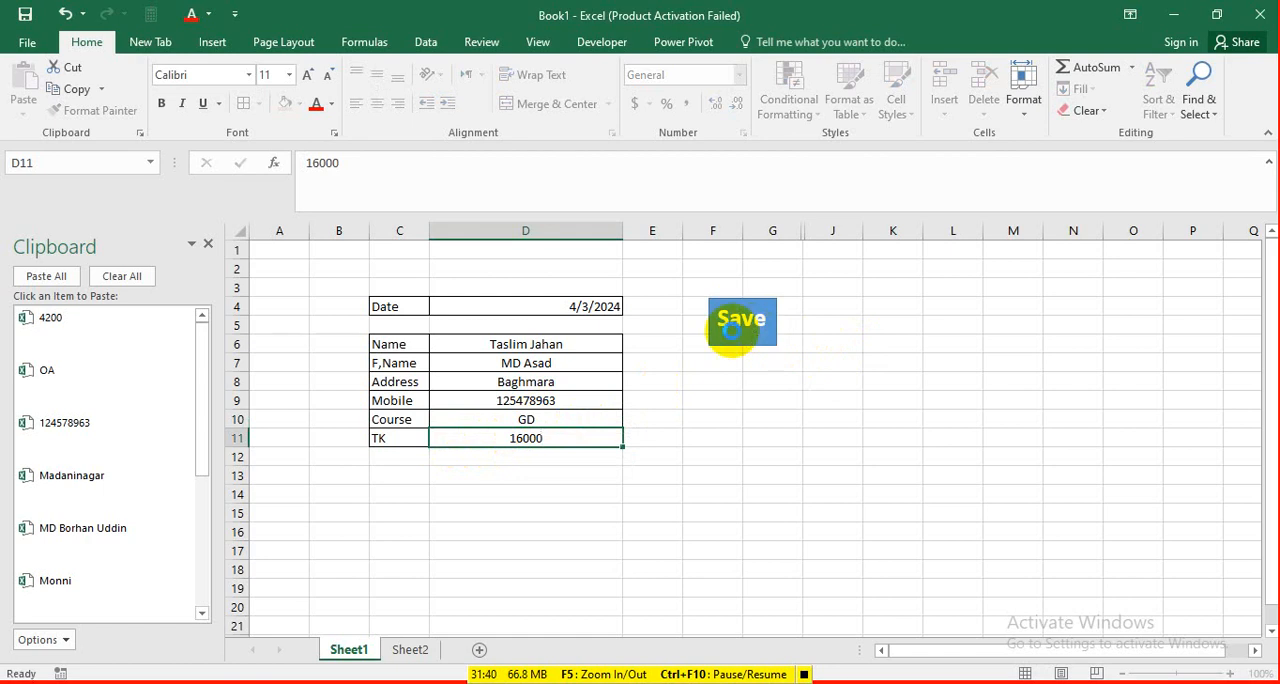
Run the Save button's macro to store the record, check Sheet2's table, and return to Sheet1.
click(726, 331)
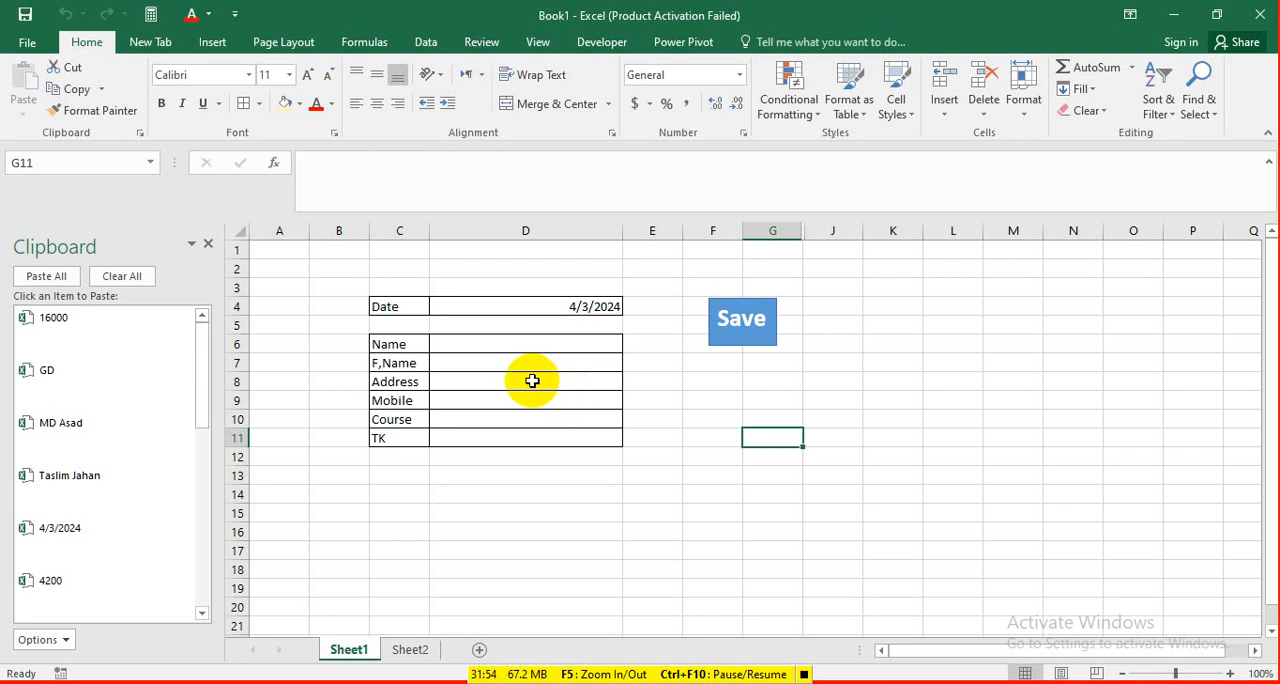
click(410, 652)
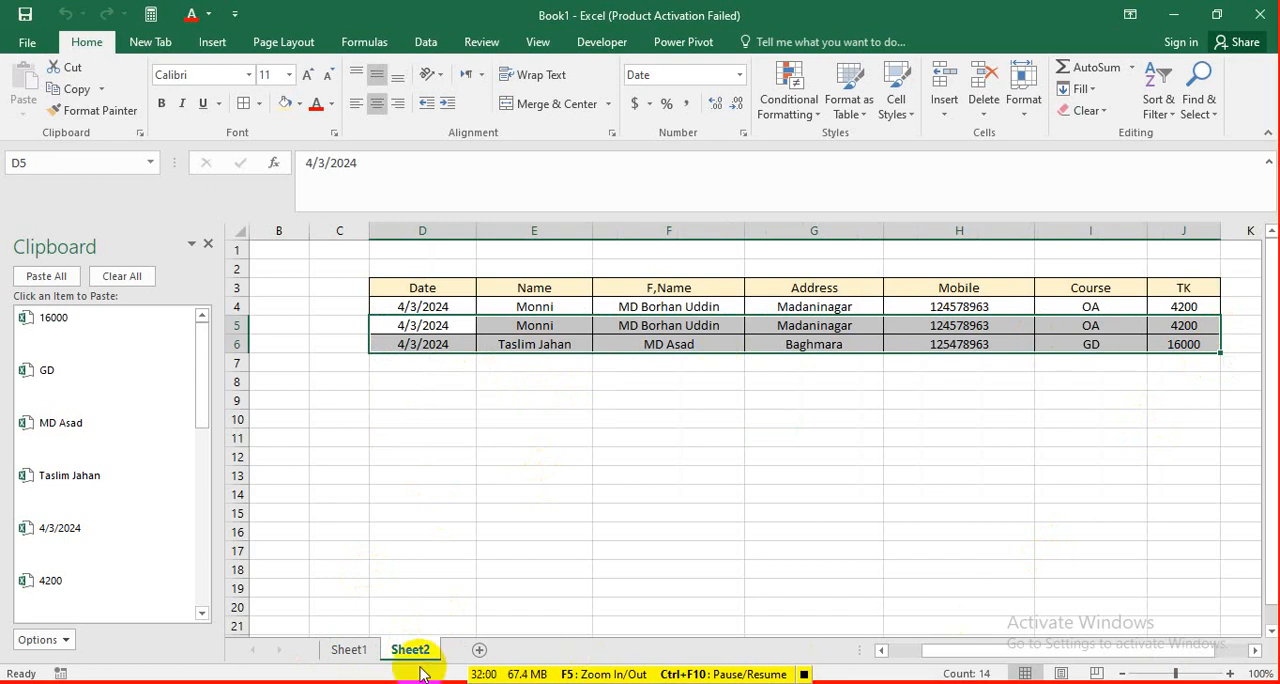
click(349, 650)
Enter a new person's full name in D6 and the father's name in D7 of the emptied form.
click(520, 344)
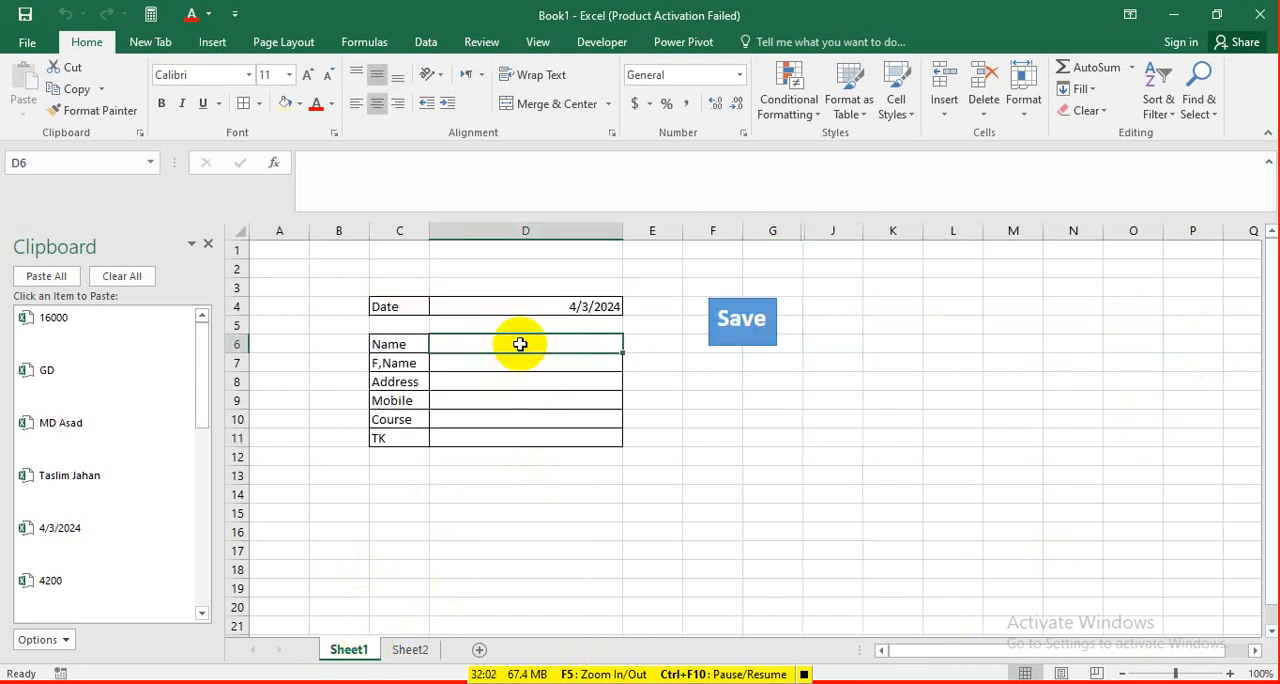
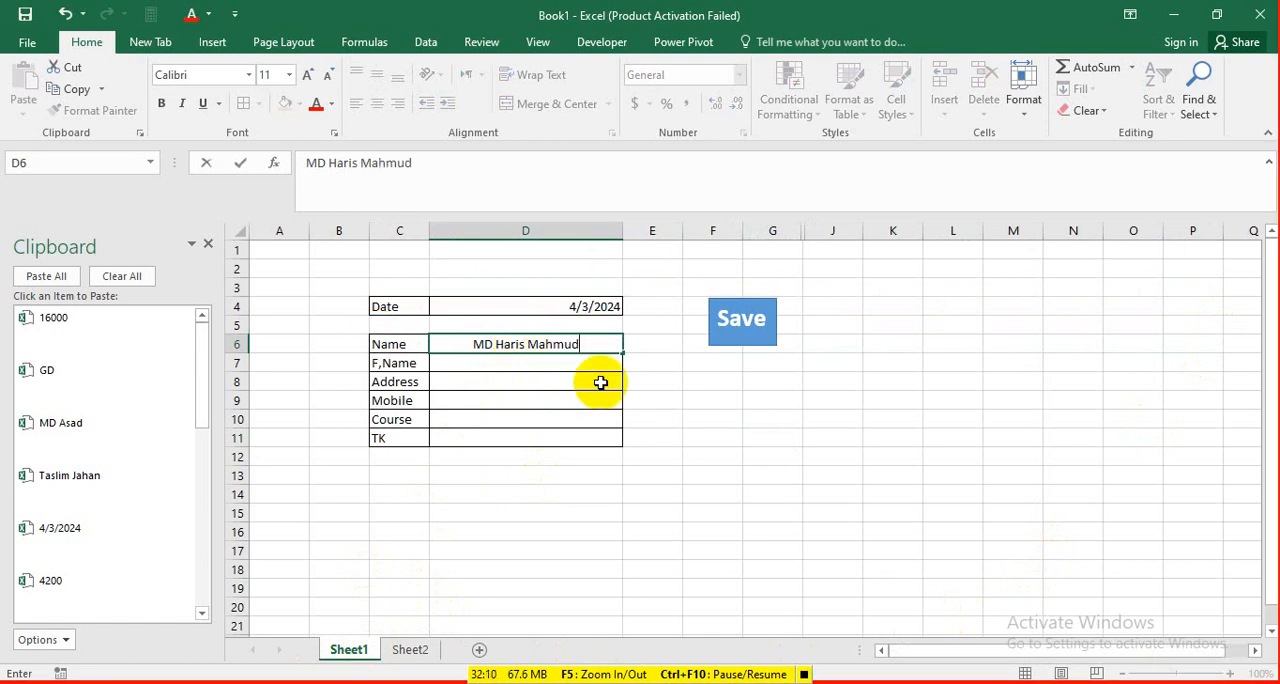
click(524, 364)
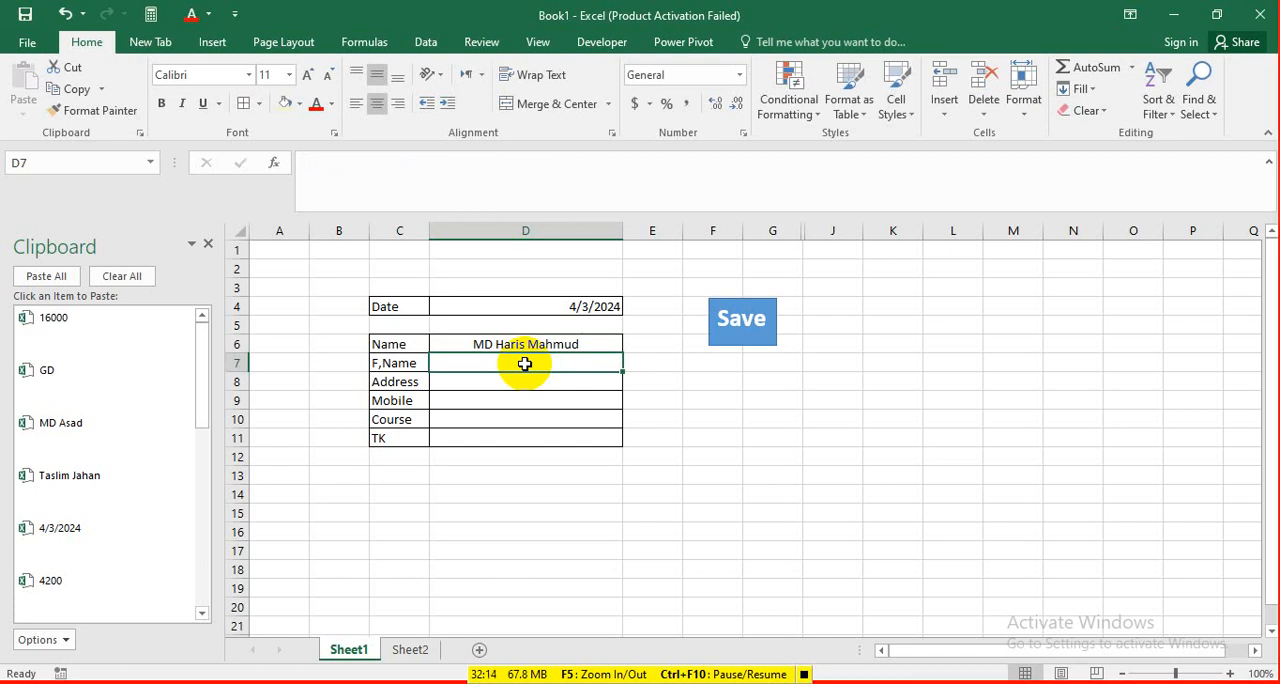
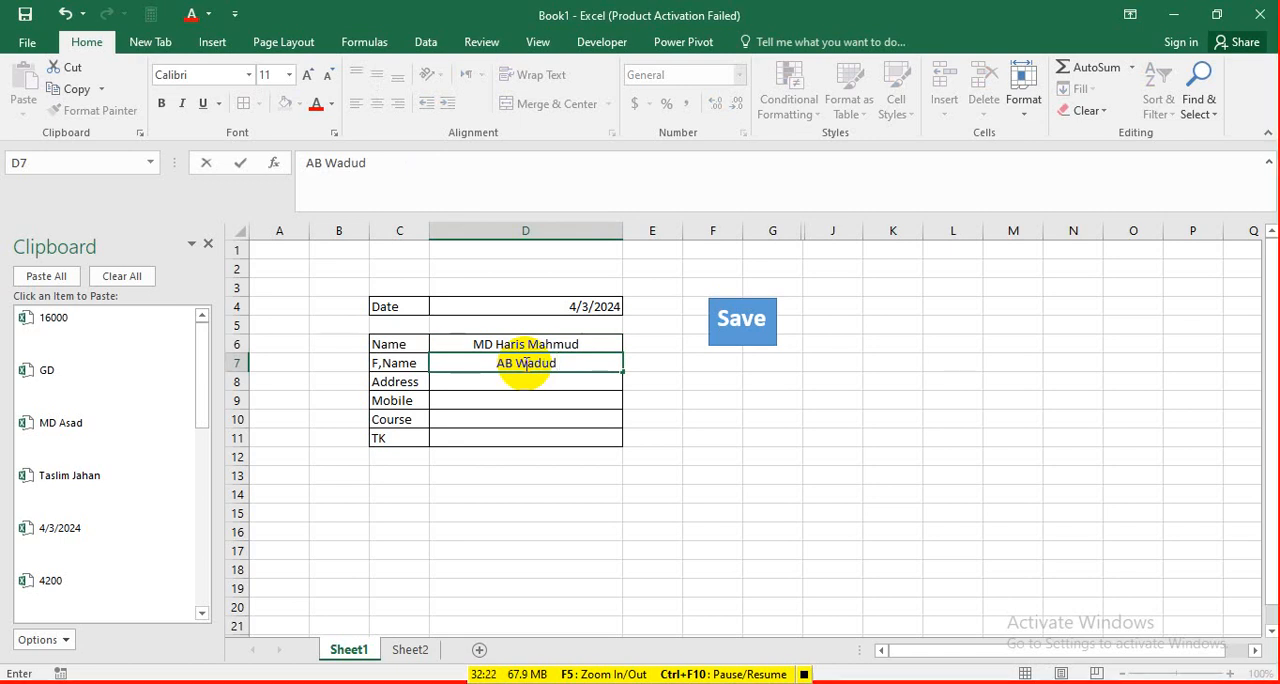
Fill in the new person's address in D8 and the mobile number in D9.
click(507, 383)
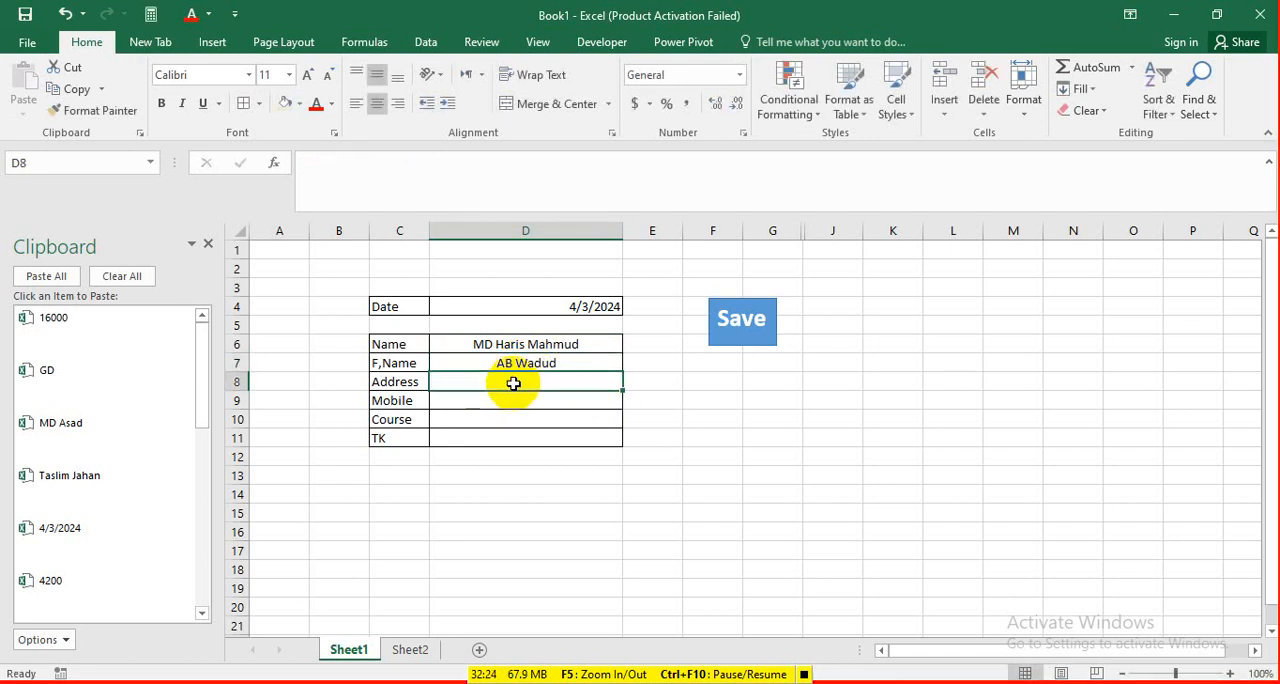
text(Cumilla)
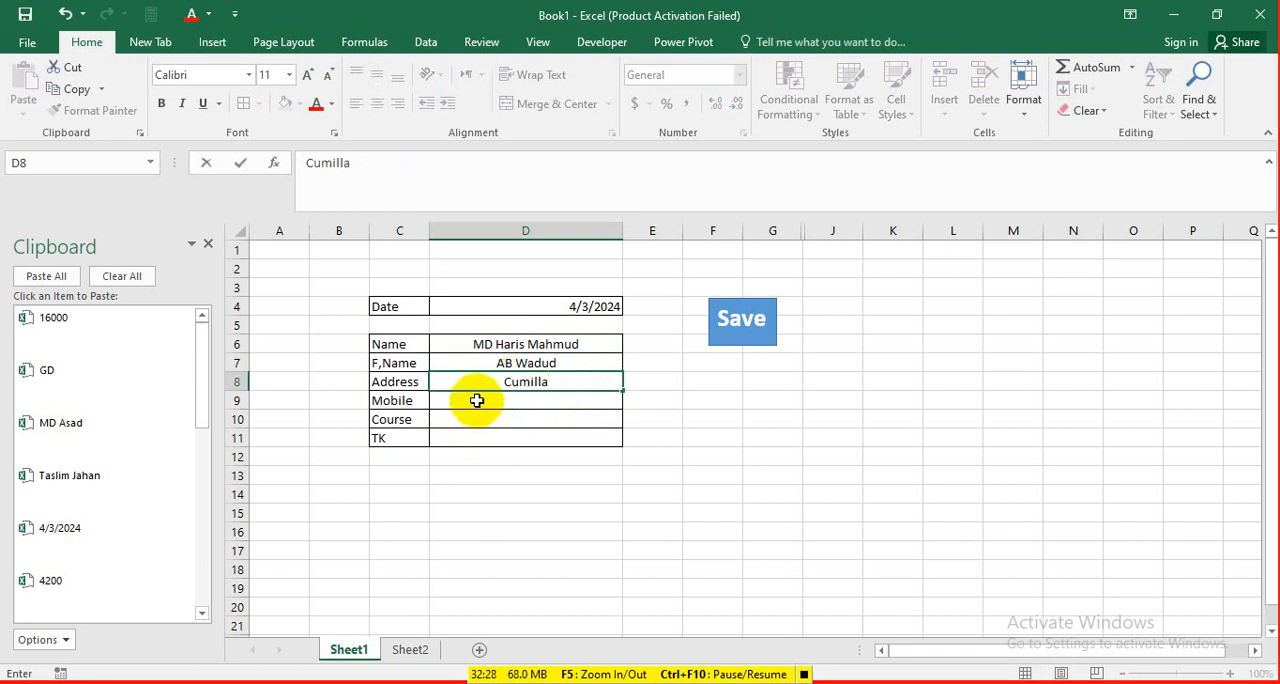
click(477, 400)
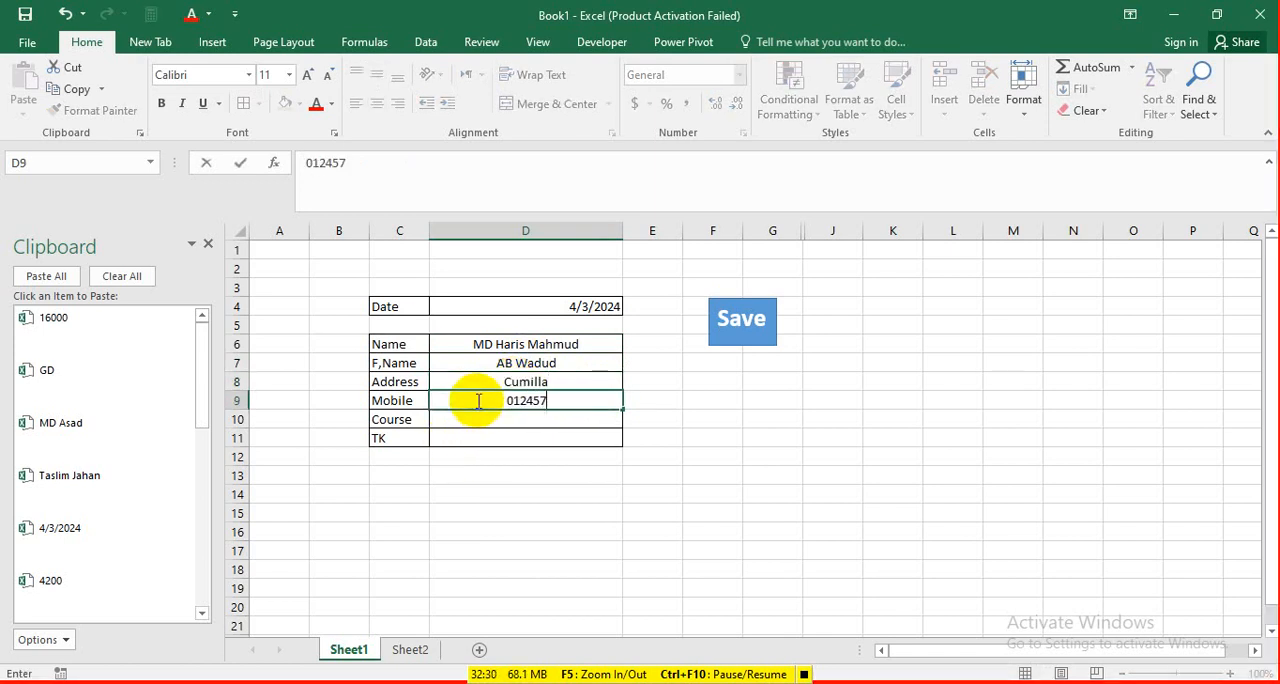
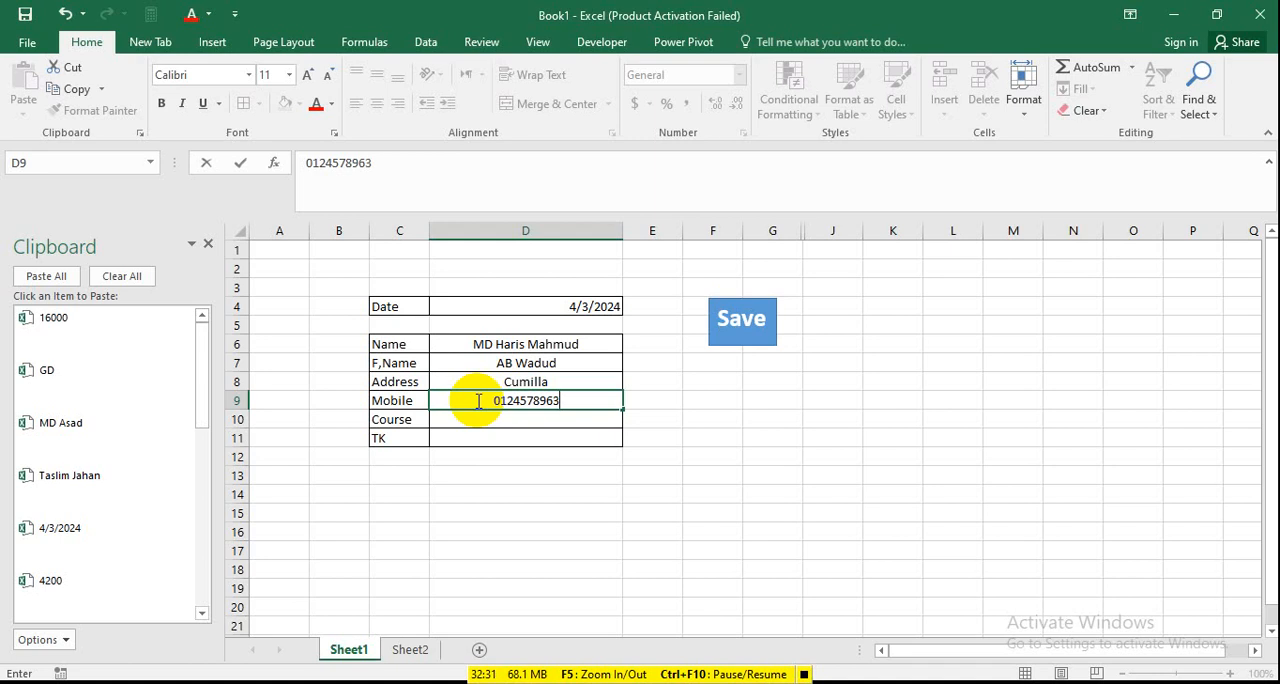
Choose DM as the course in D10 and enter 16000 as the TK amount in D11.
click(566, 421)
click(630, 419)
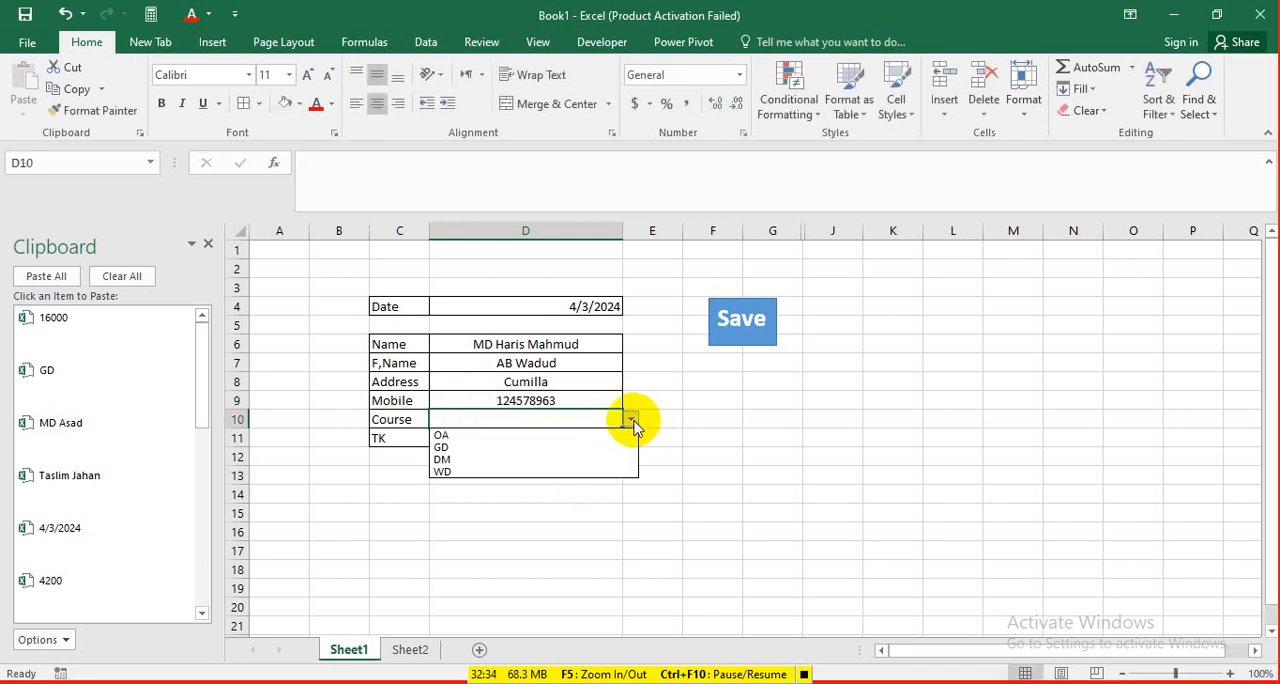
click(492, 459)
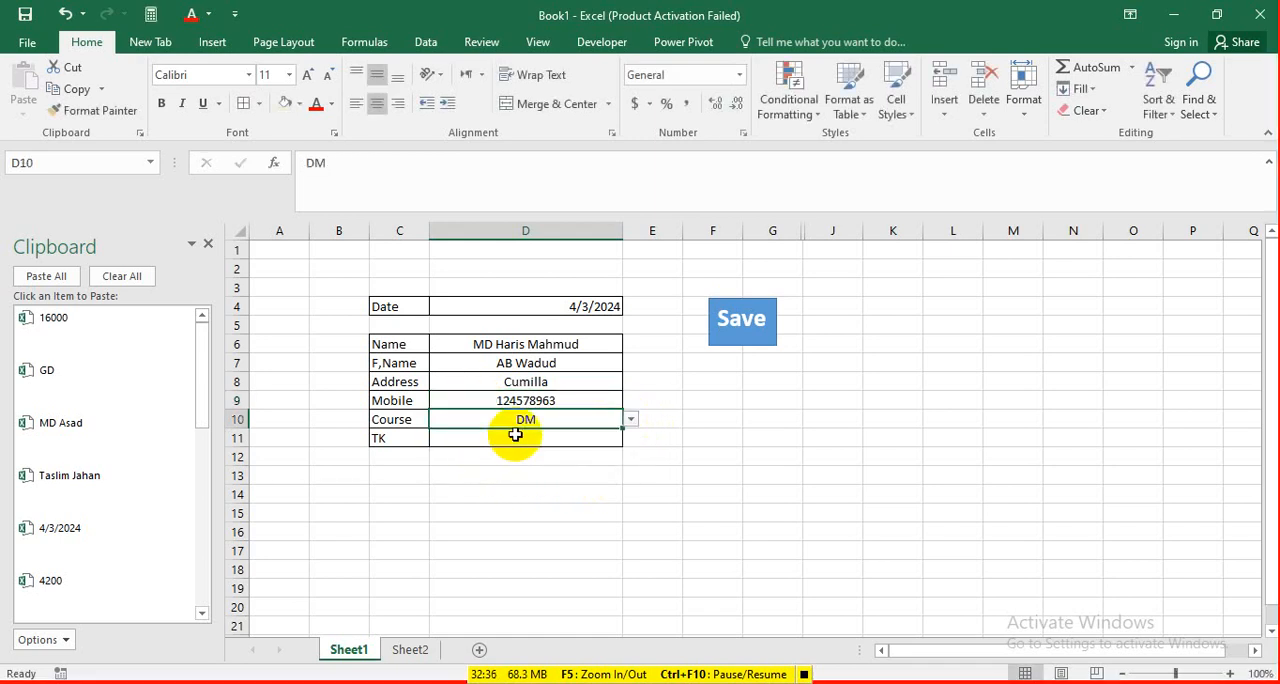
click(513, 434)
text(16)
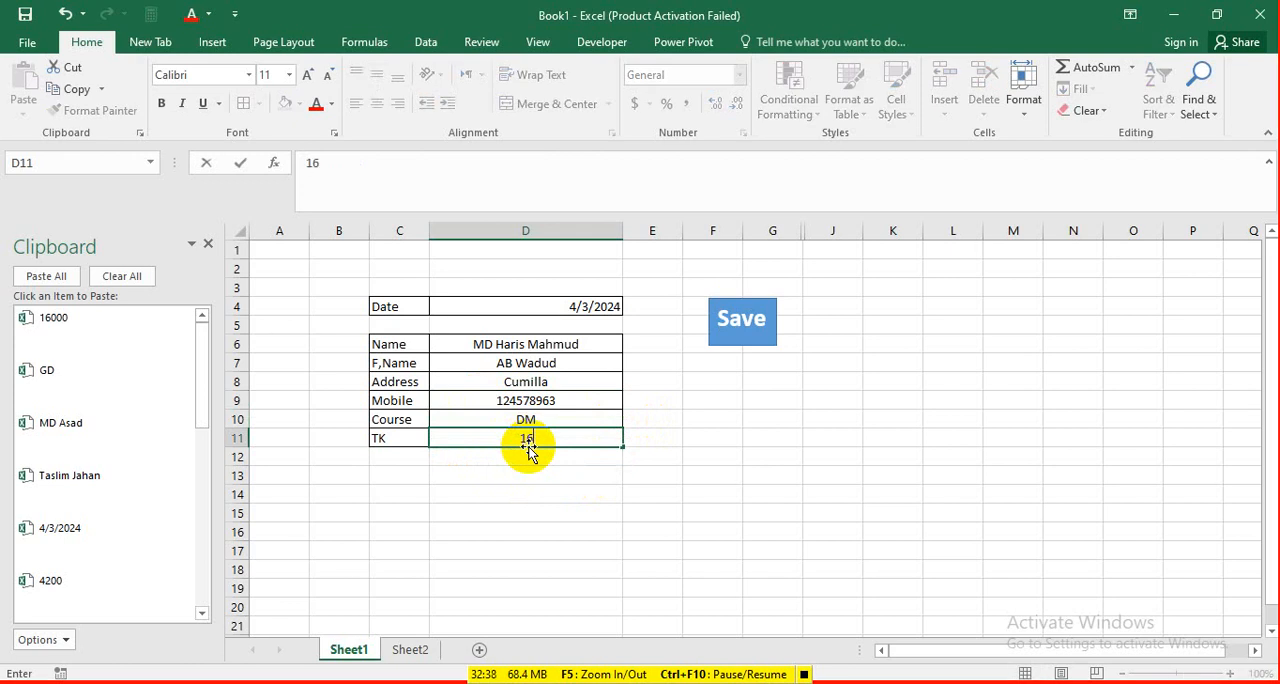
text(000)
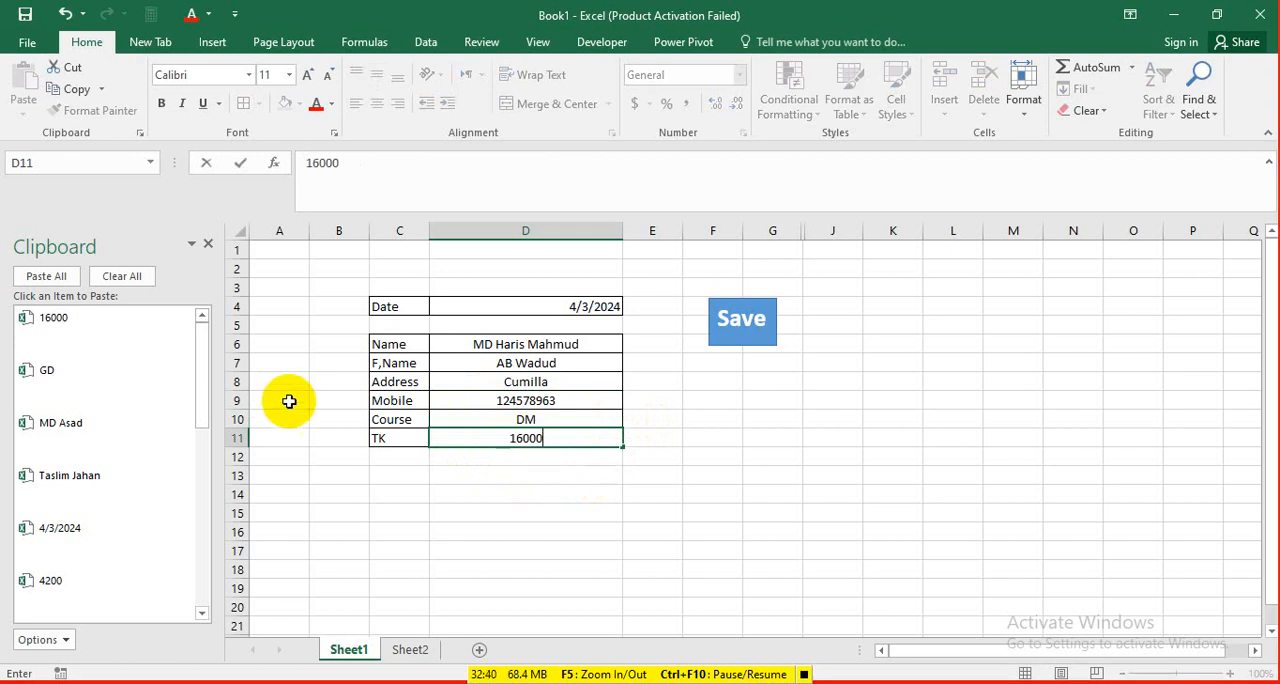
Save the DM course record with the Save button's macro, check it in Sheet2's table, and return to Sheet1.
click(741, 320)
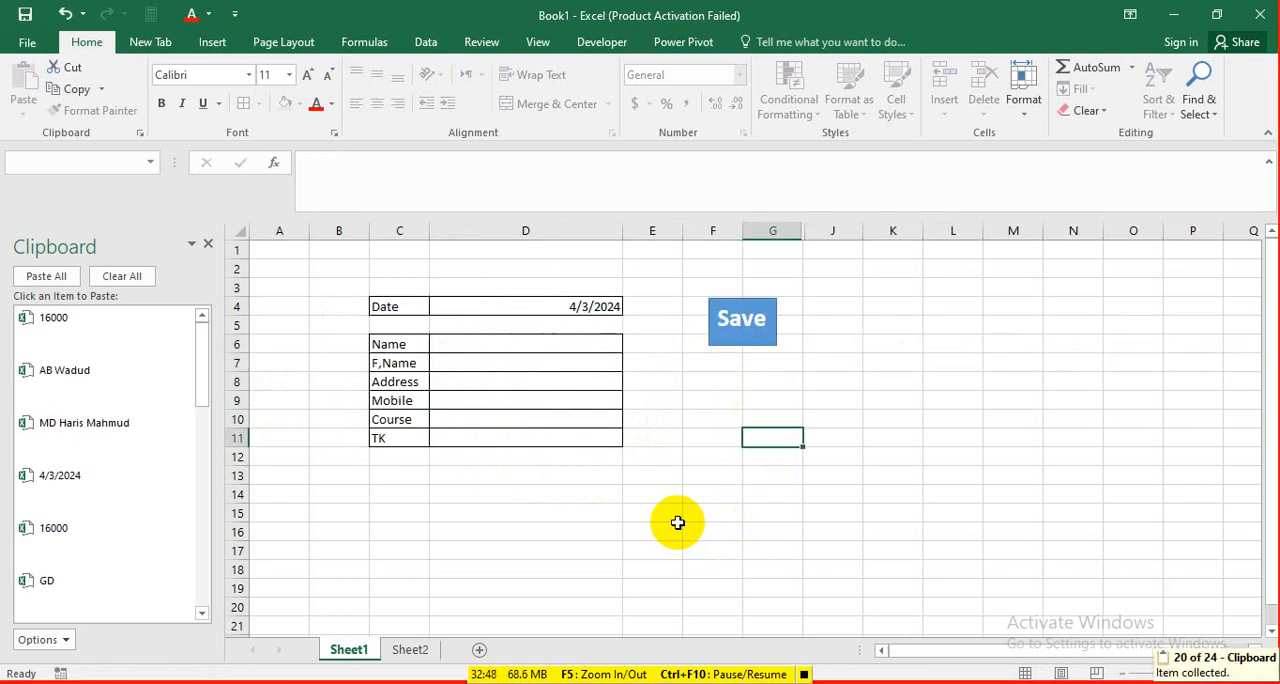
click(420, 650)
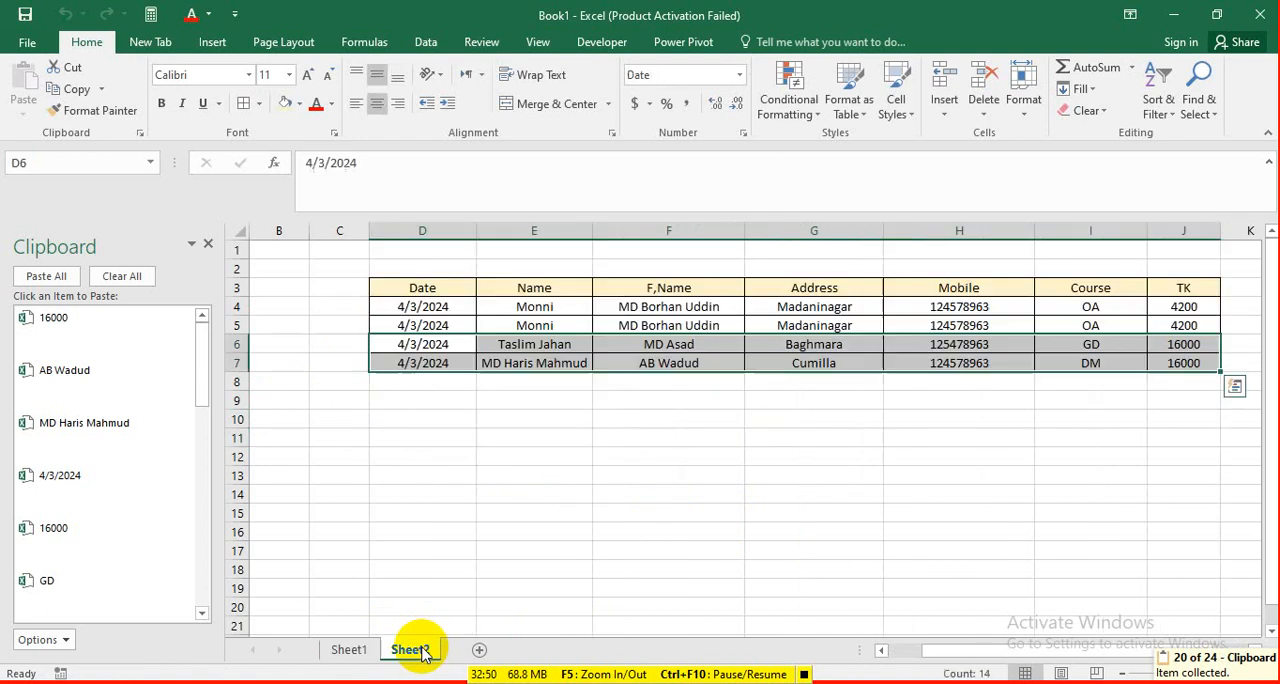
click(955, 417)
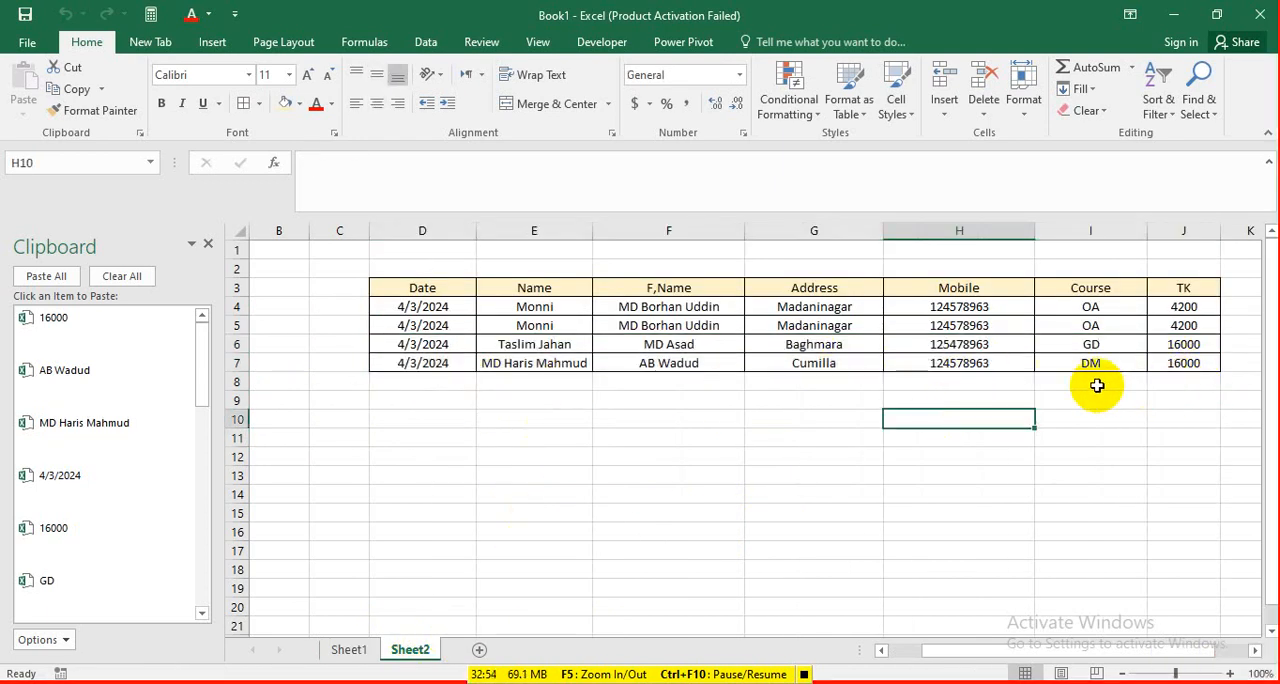
click(347, 648)
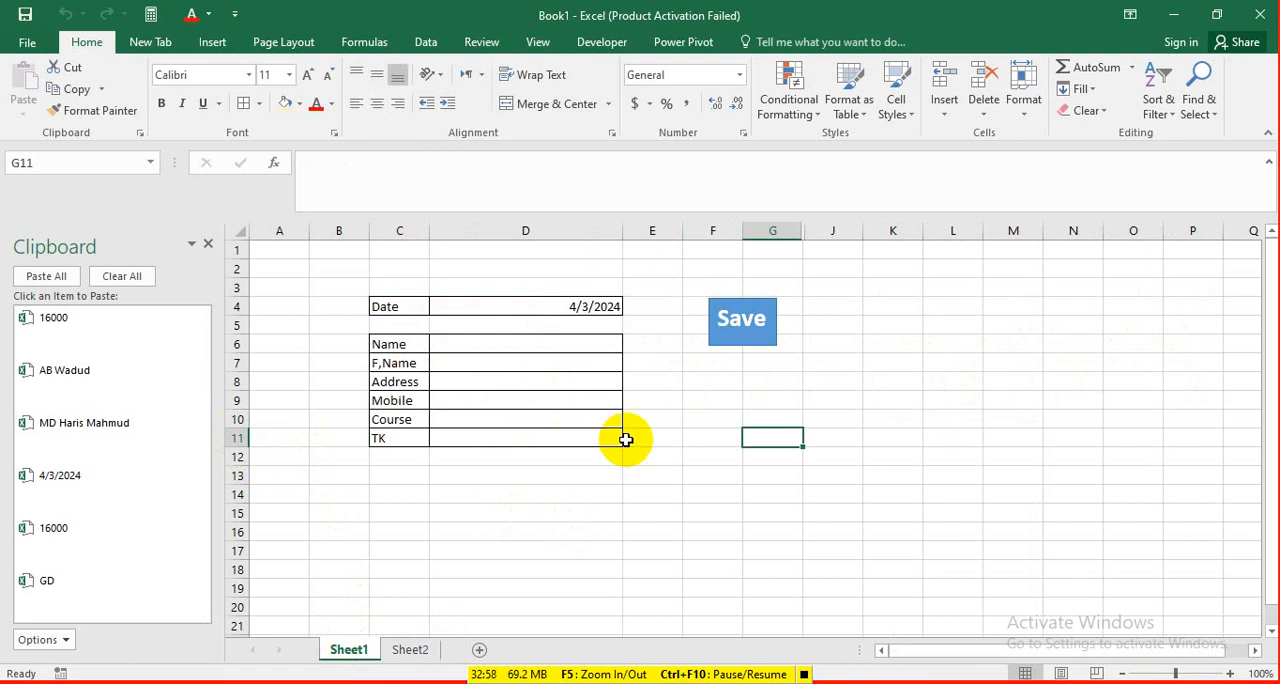
click(412, 650)
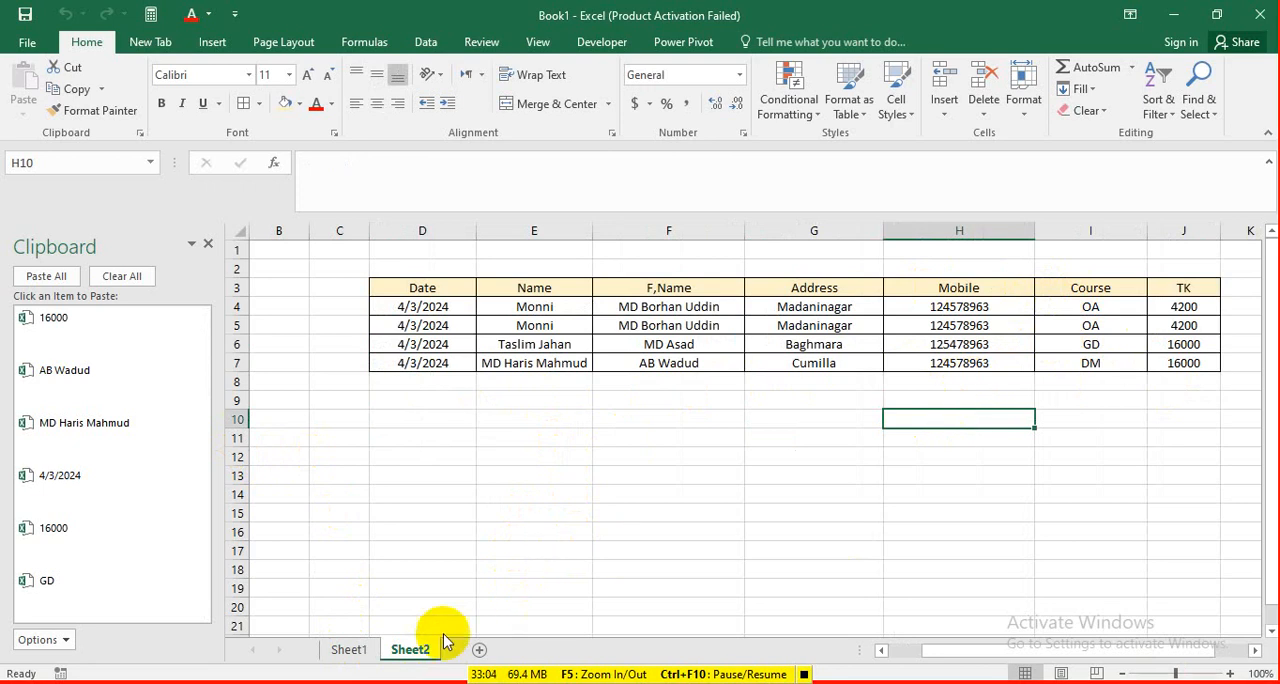
click(347, 652)
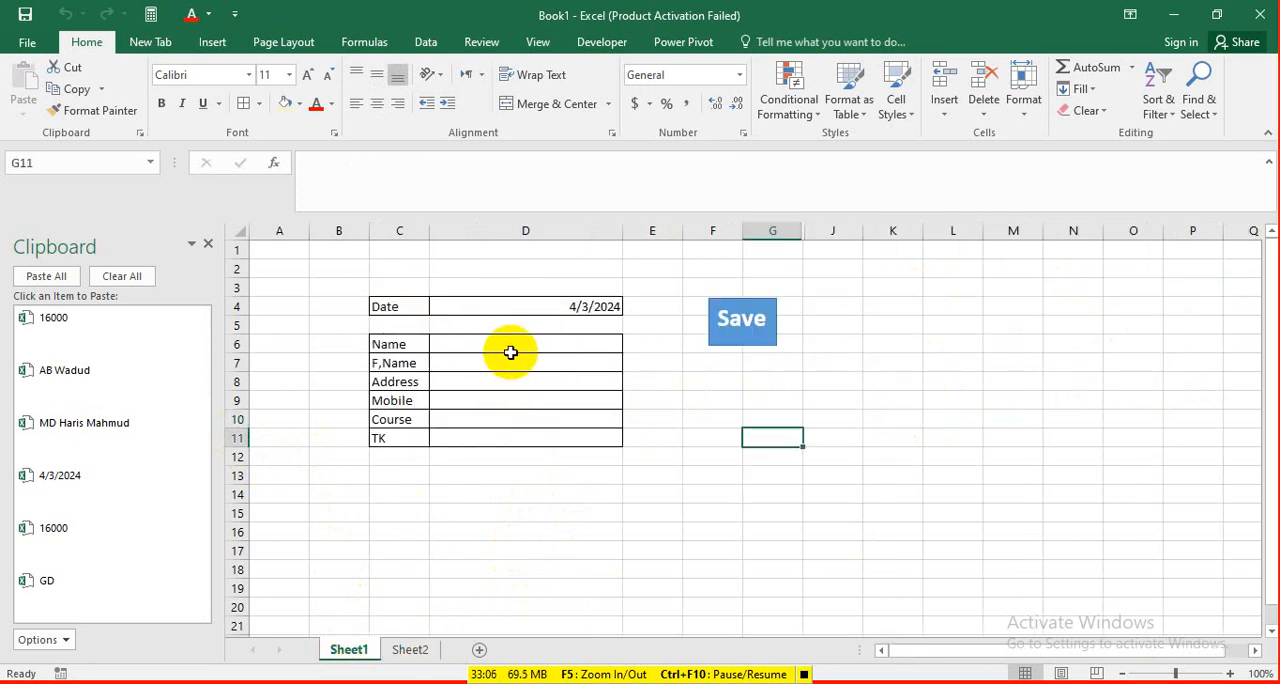
Run the Save button's macro with the form's entry fields left empty and check Sheet2's table.
click(762, 320)
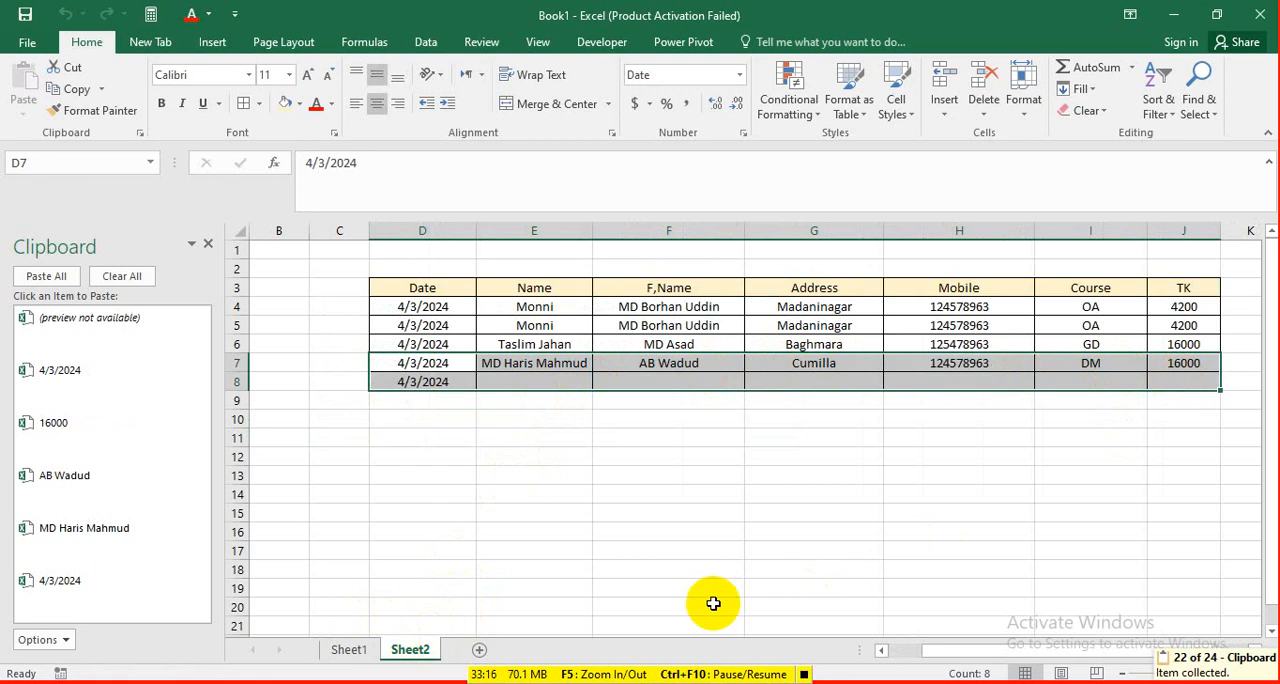
click(350, 651)
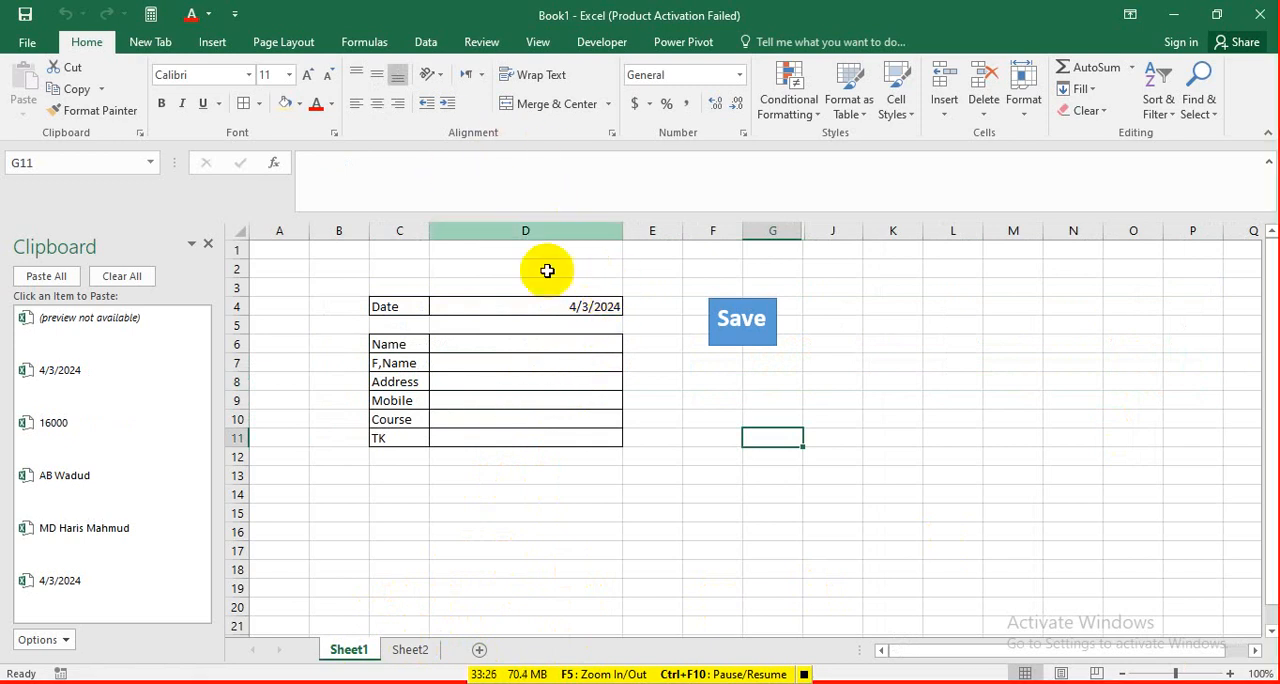
click(410, 650)
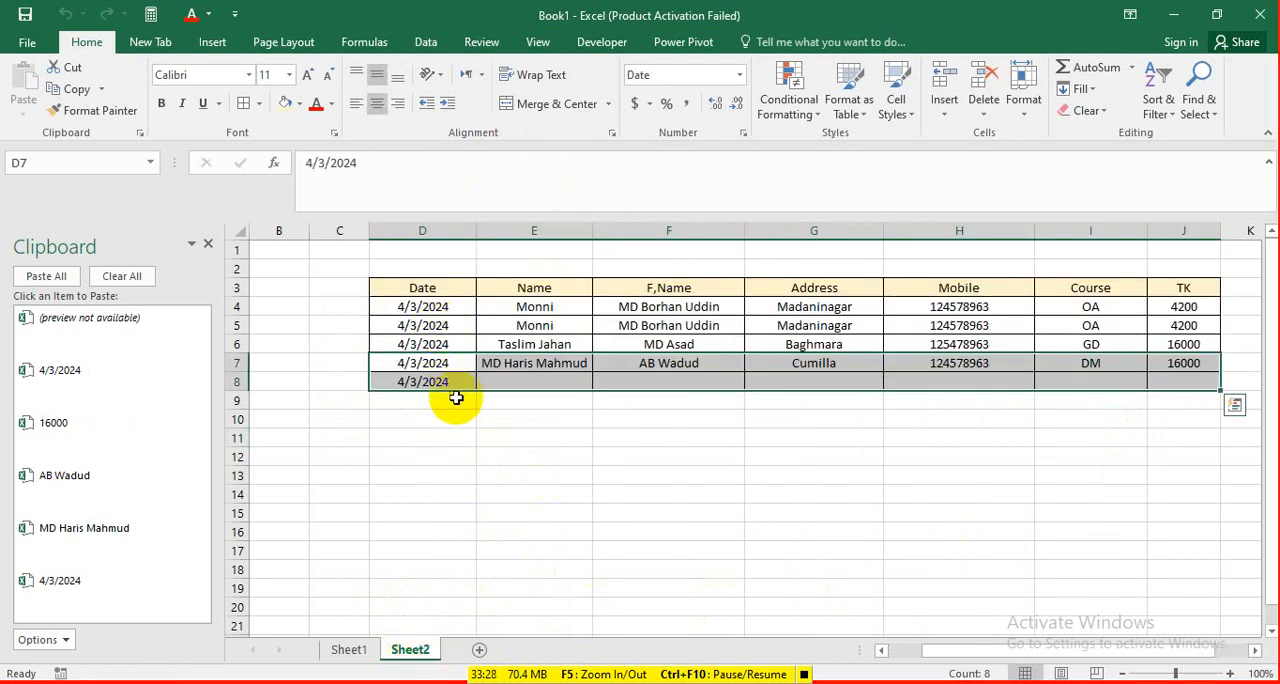
Inspect the contents of the Date cells D4, D5 and D7 in Sheet2's table, and return to Sheet1.
click(420, 306)
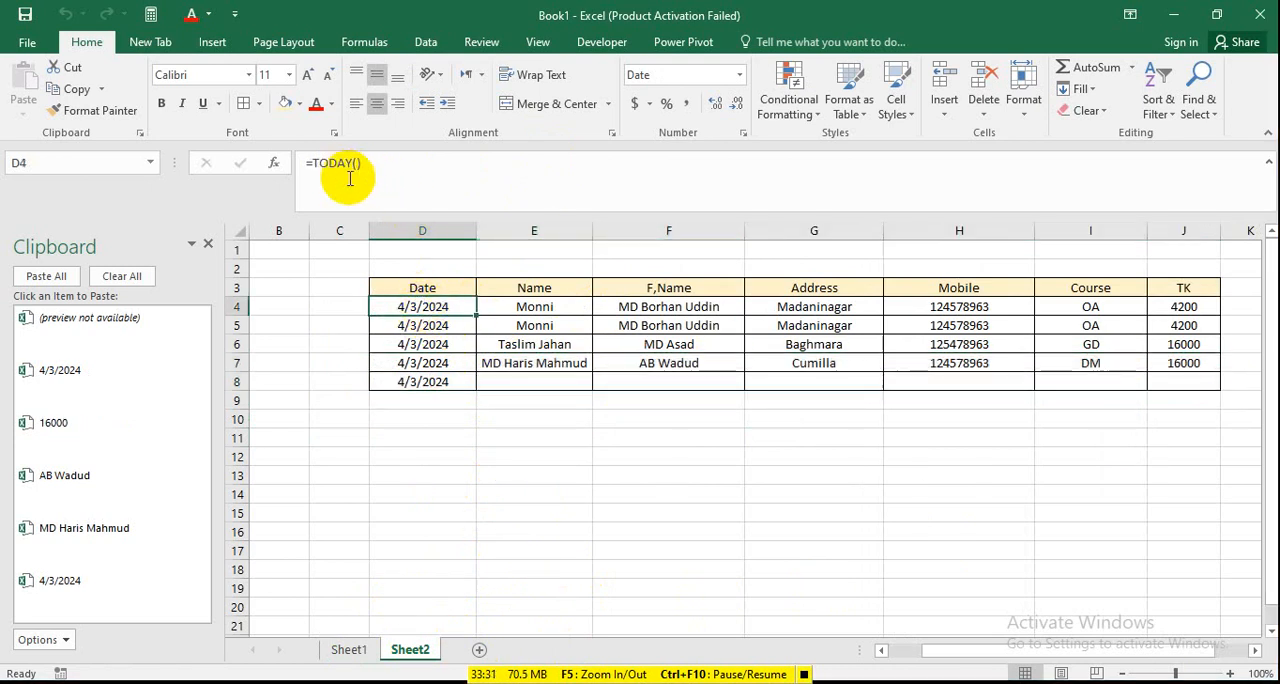
click(422, 325)
click(440, 356)
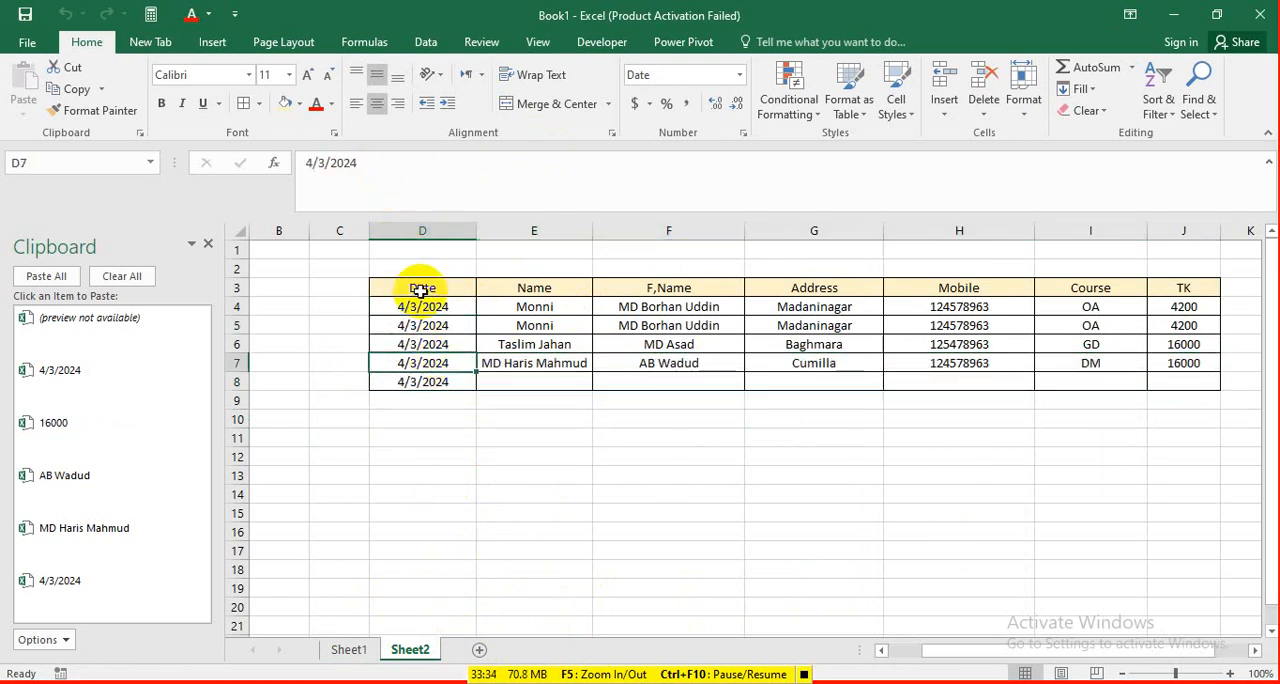
click(443, 310)
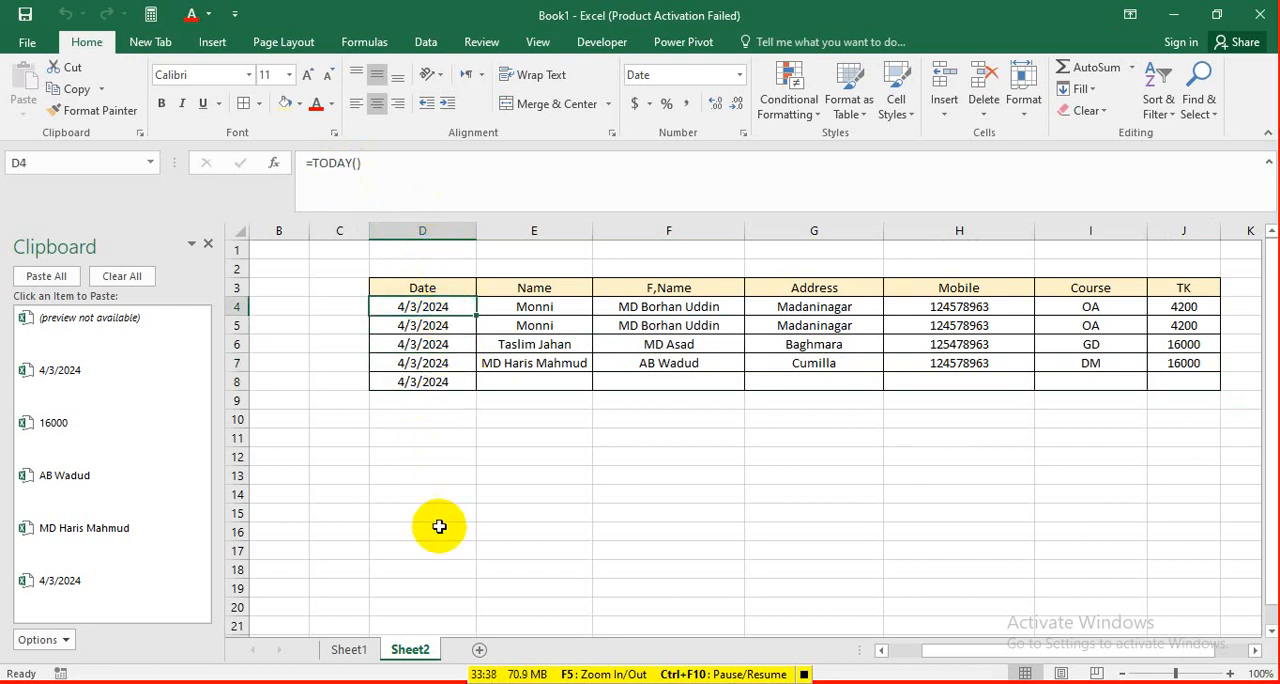
click(349, 649)
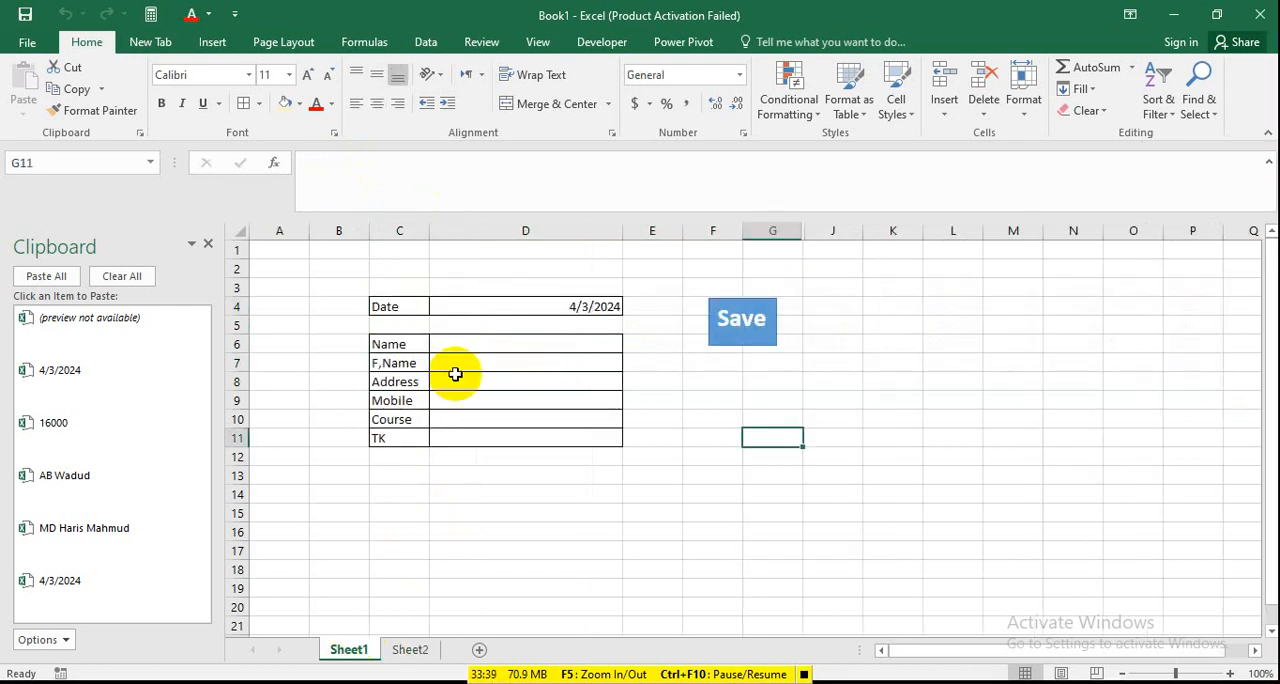
click(512, 344)
click(571, 455)
click(563, 367)
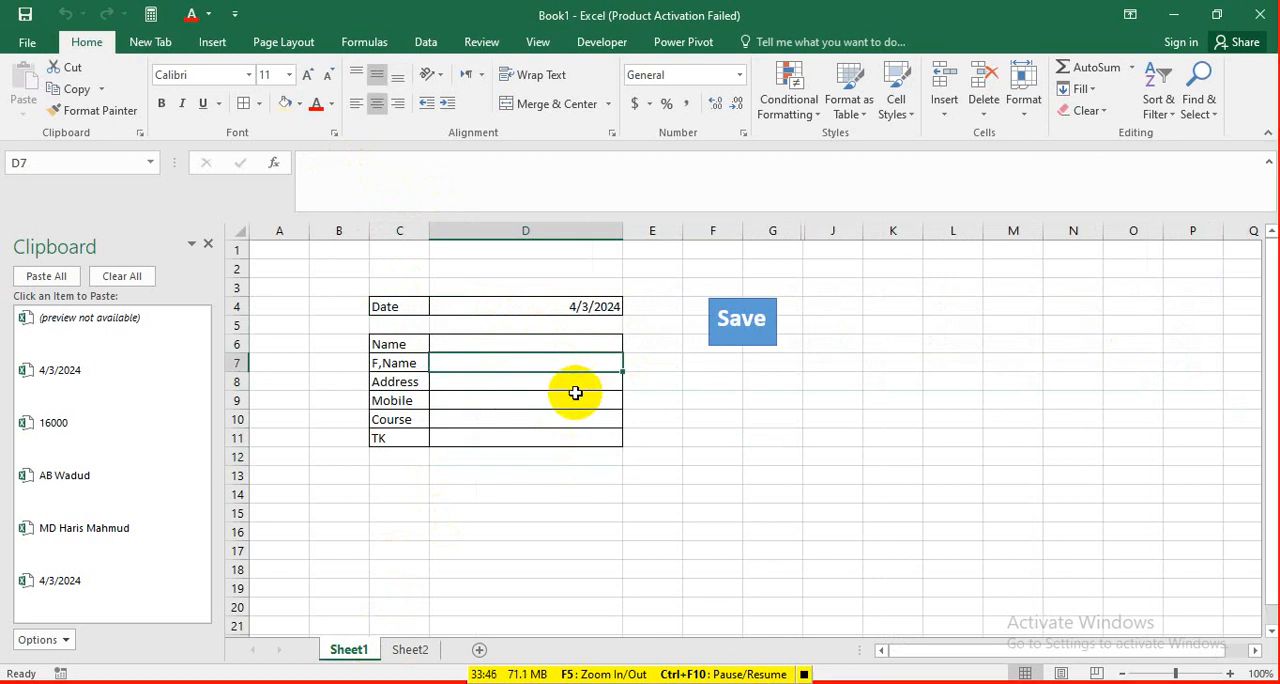
click(570, 414)
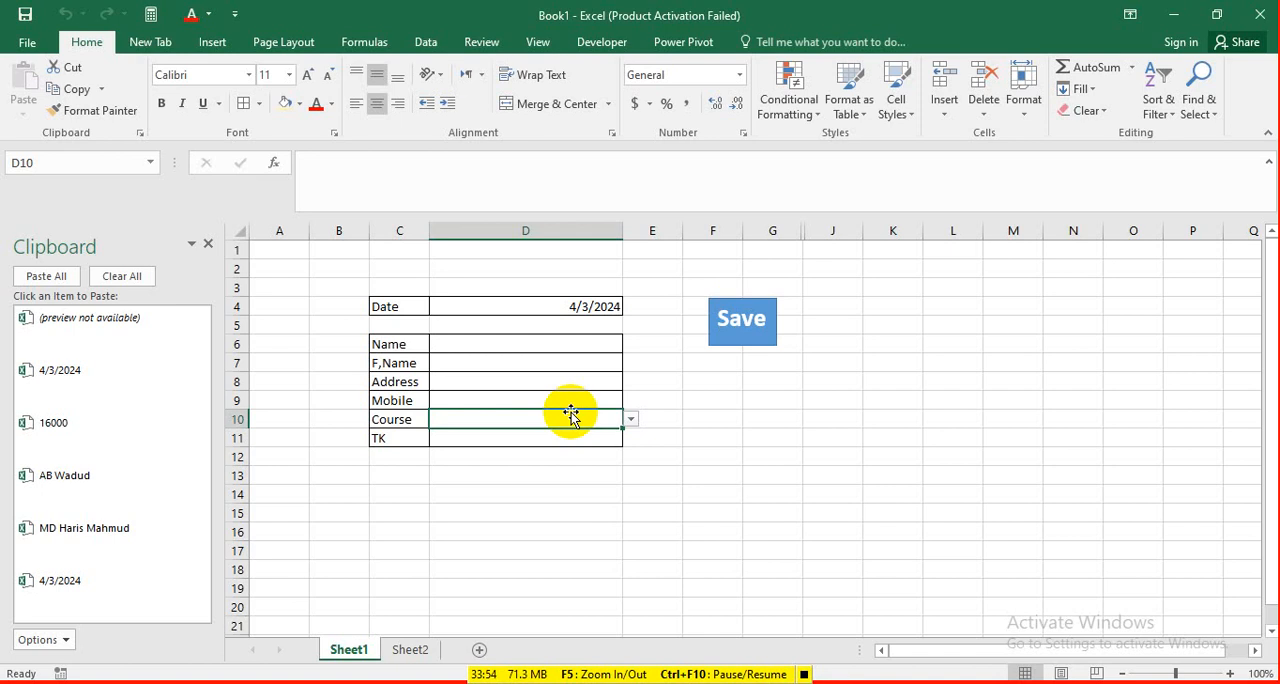
click(563, 442)
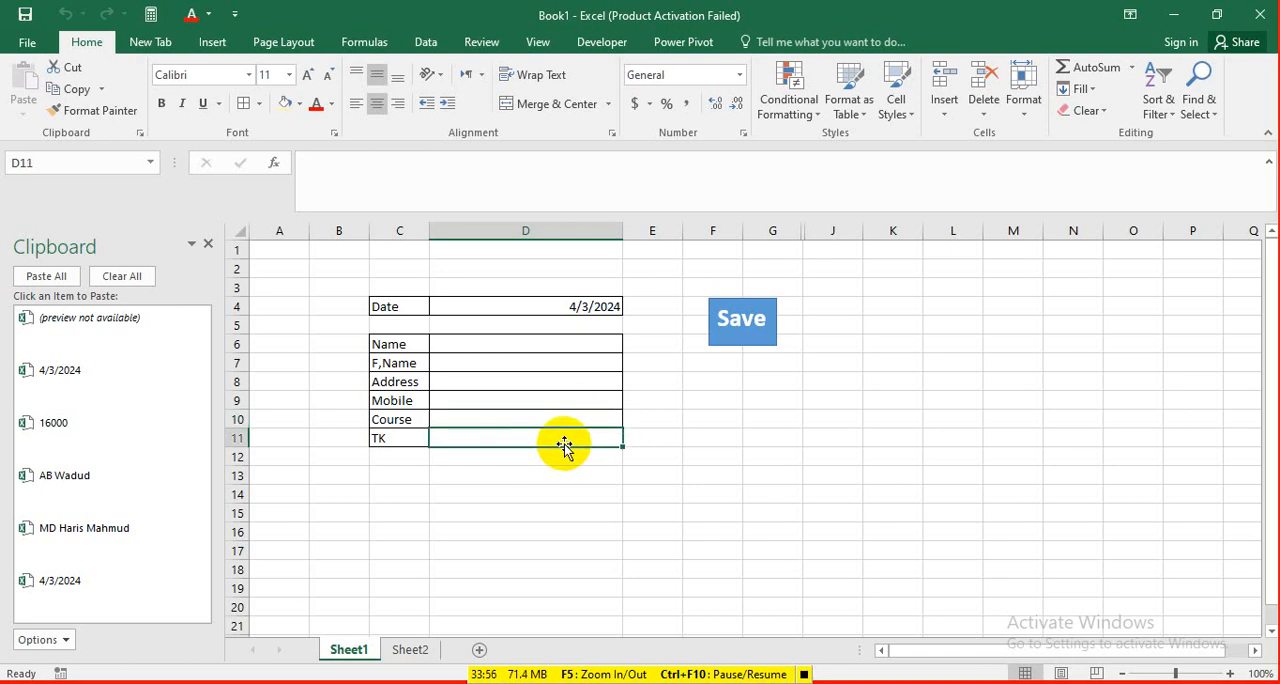